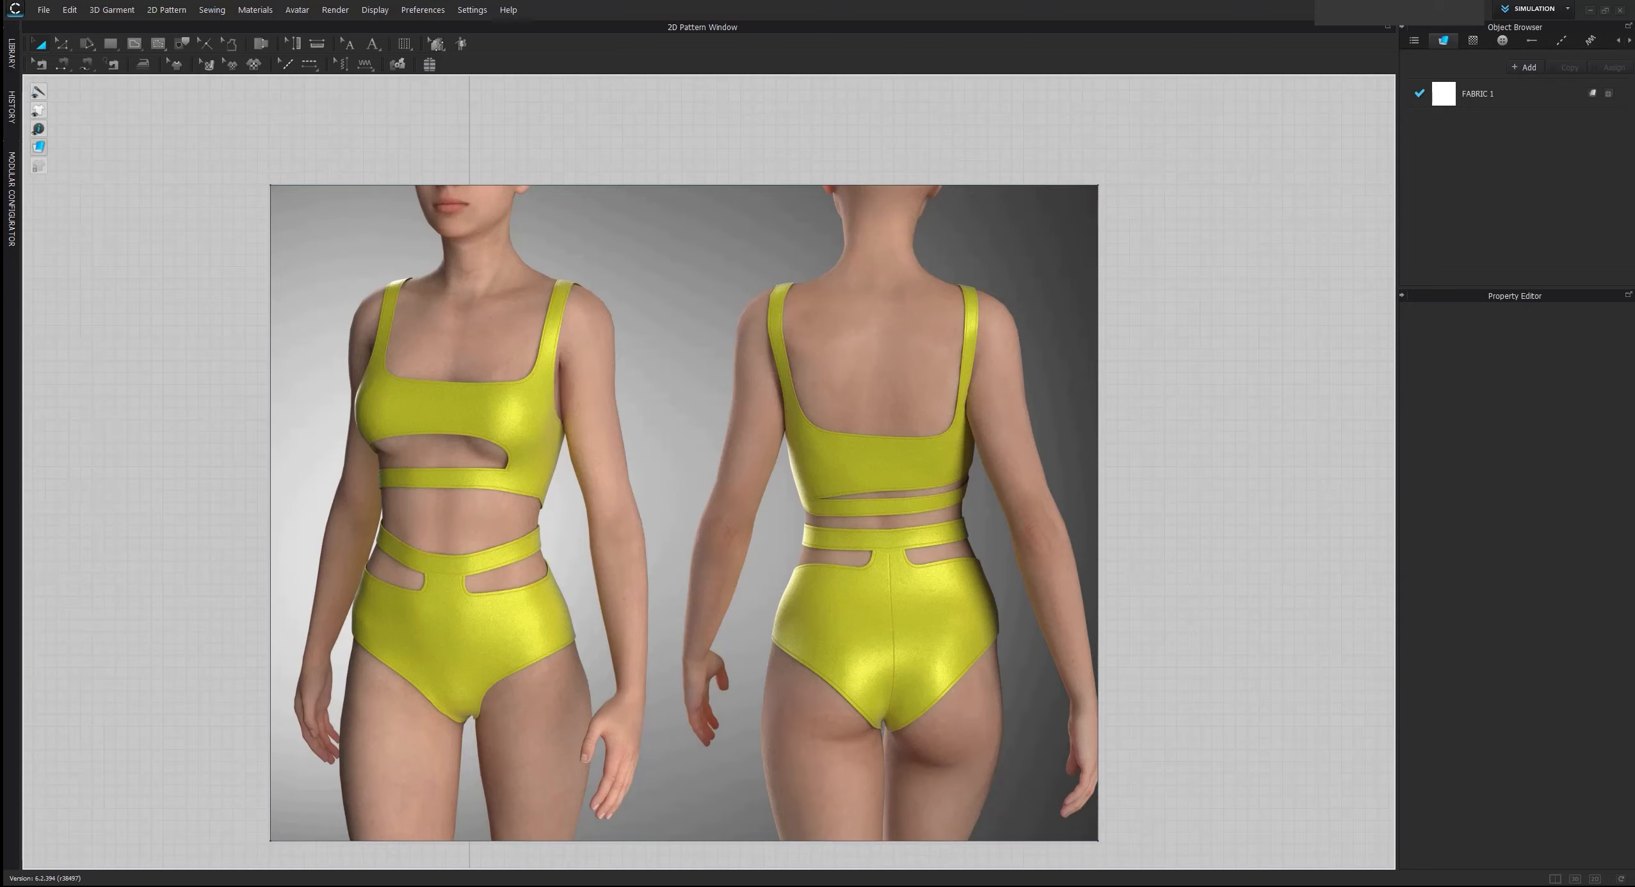
Show the 3D window beside the 2D pattern window and check the Avatar folder in the library, closing the library again
click(1555, 878)
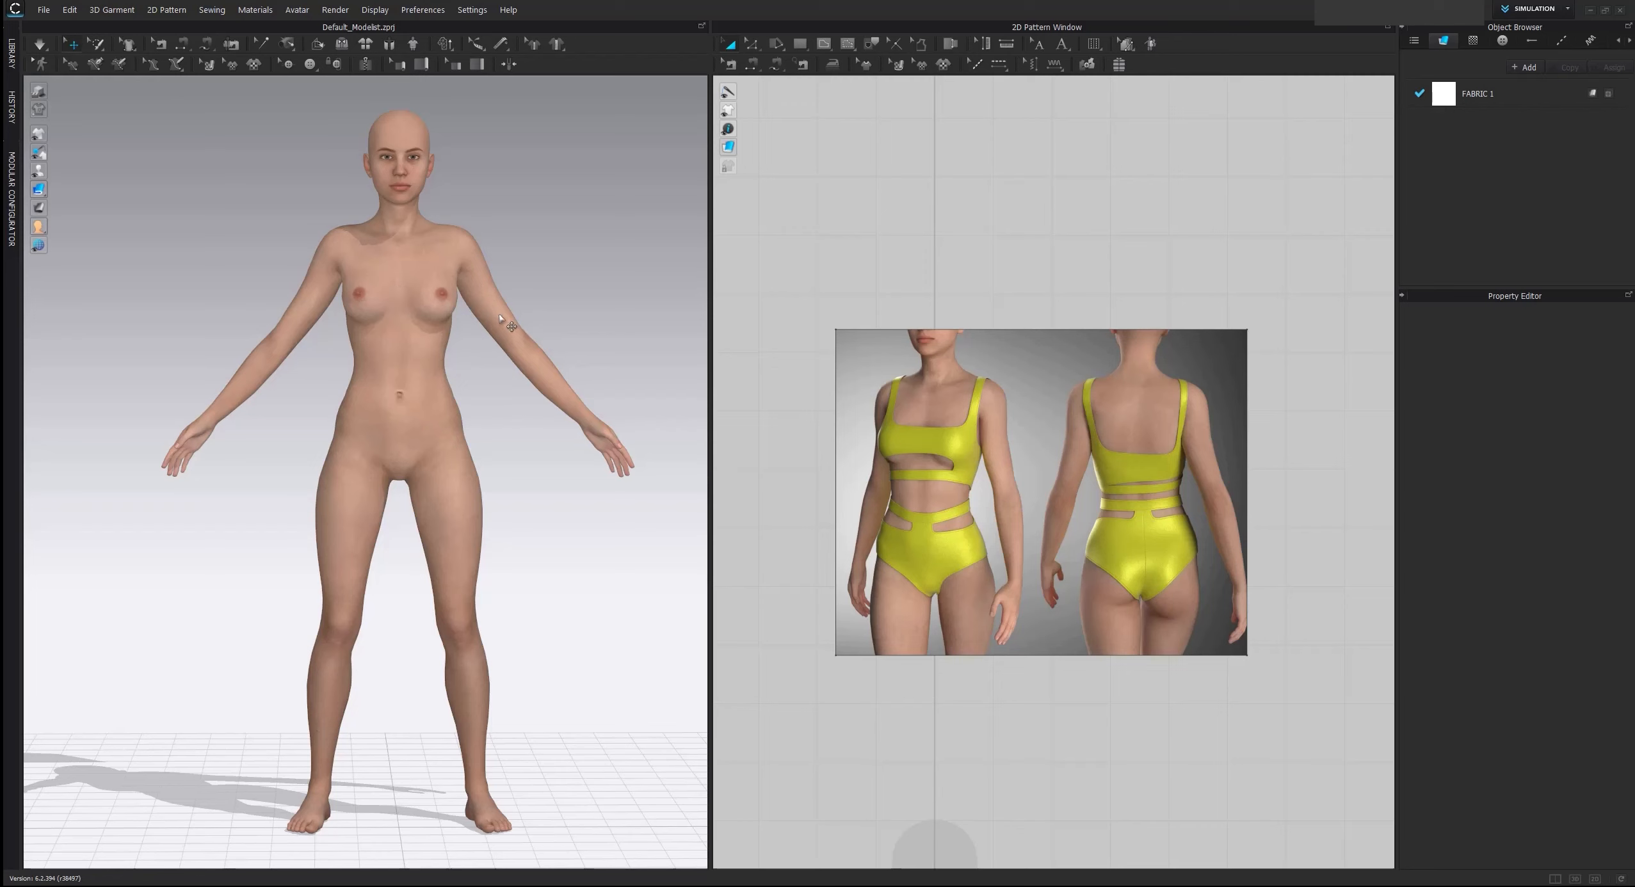
click(11, 54)
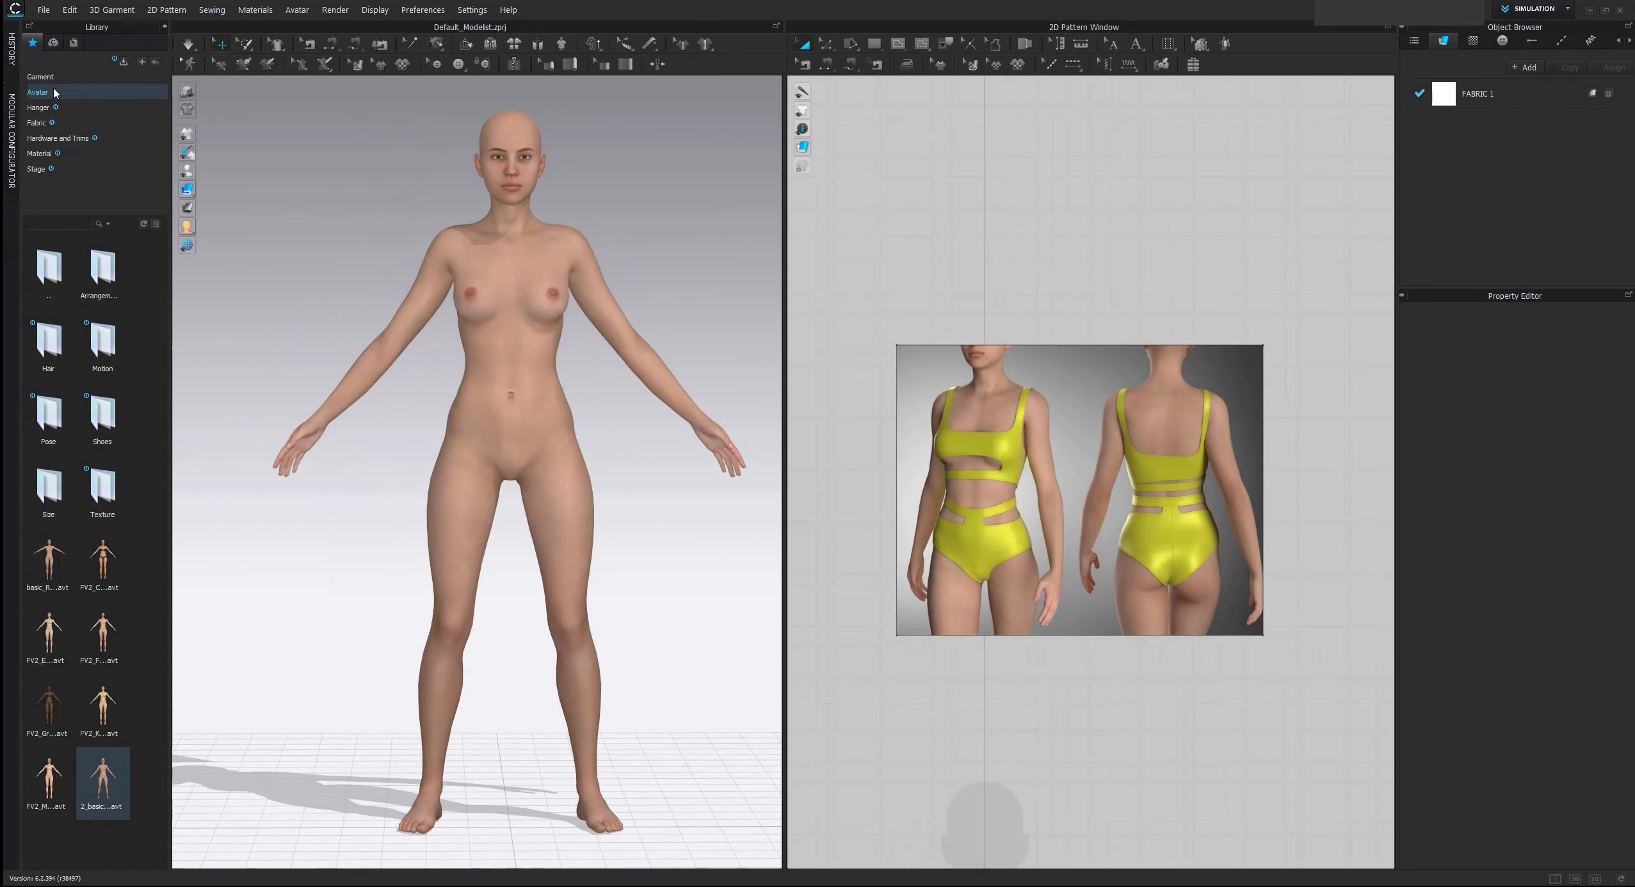
click(55, 93)
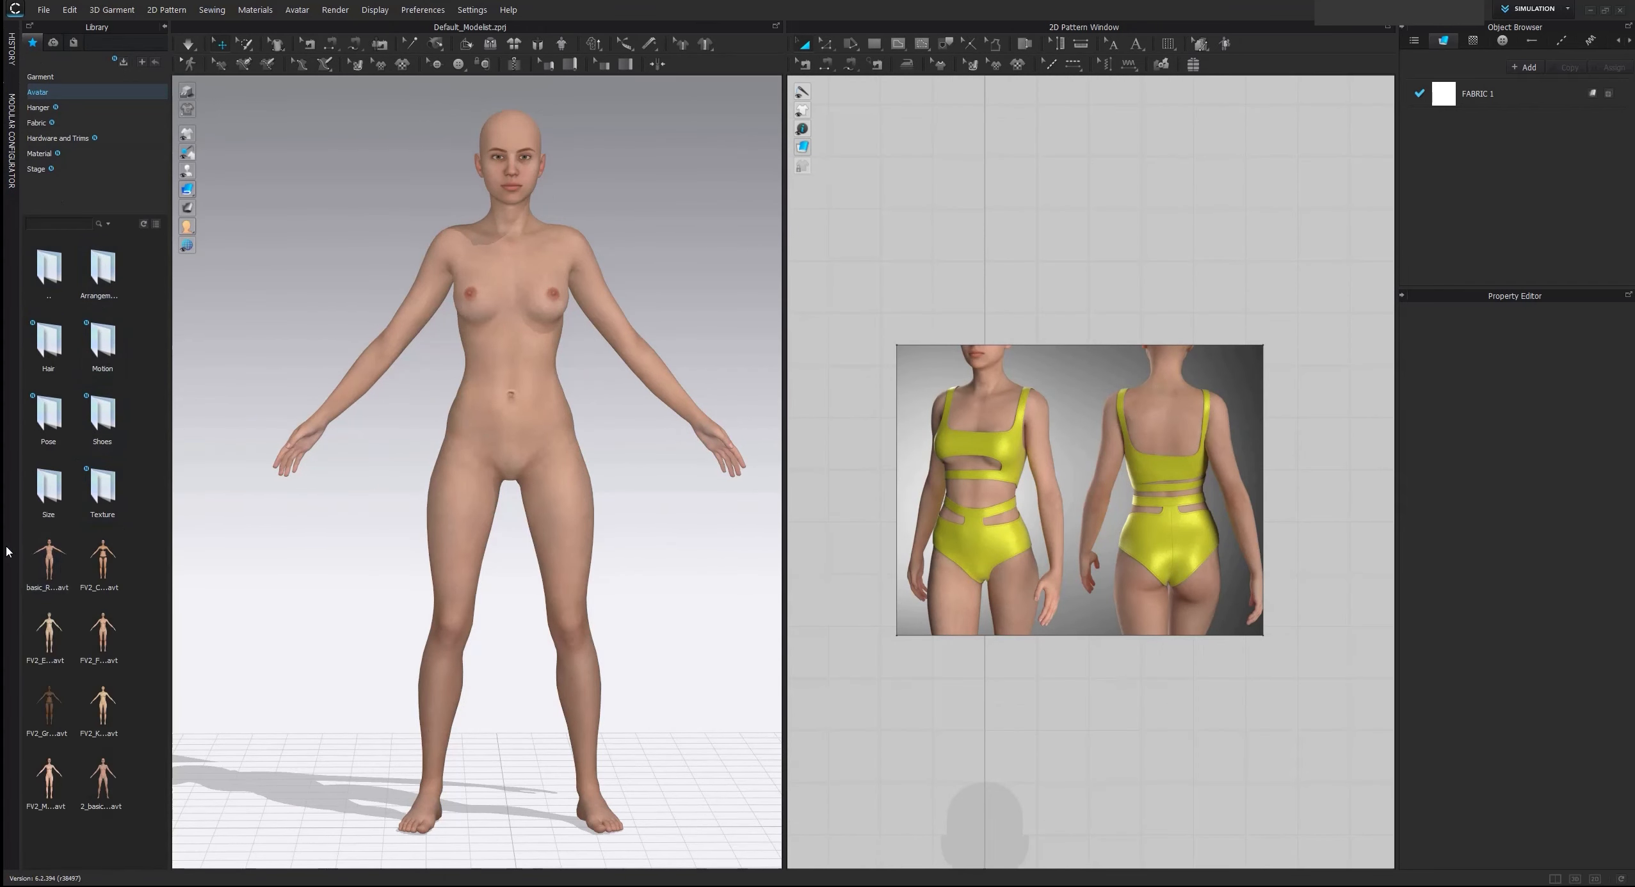
mouse_move(119, 560)
click(165, 29)
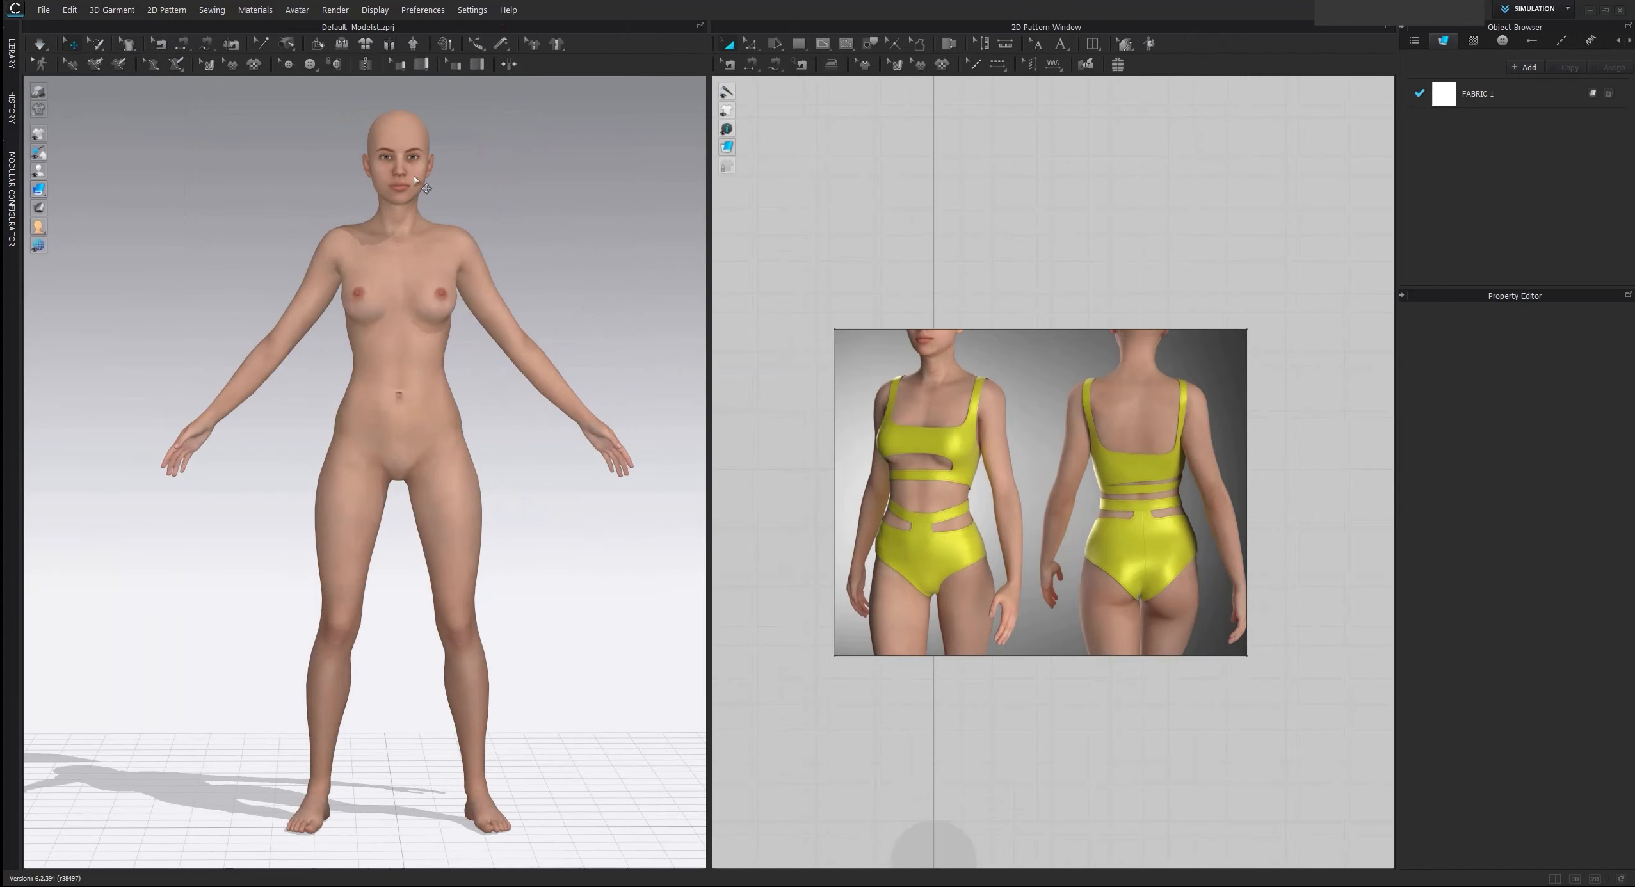
Examine the avatar from the side and front, the front and back views in the yellow two-piece reference image, and the 2D silhouette
right_drag(342, 310, 473, 328)
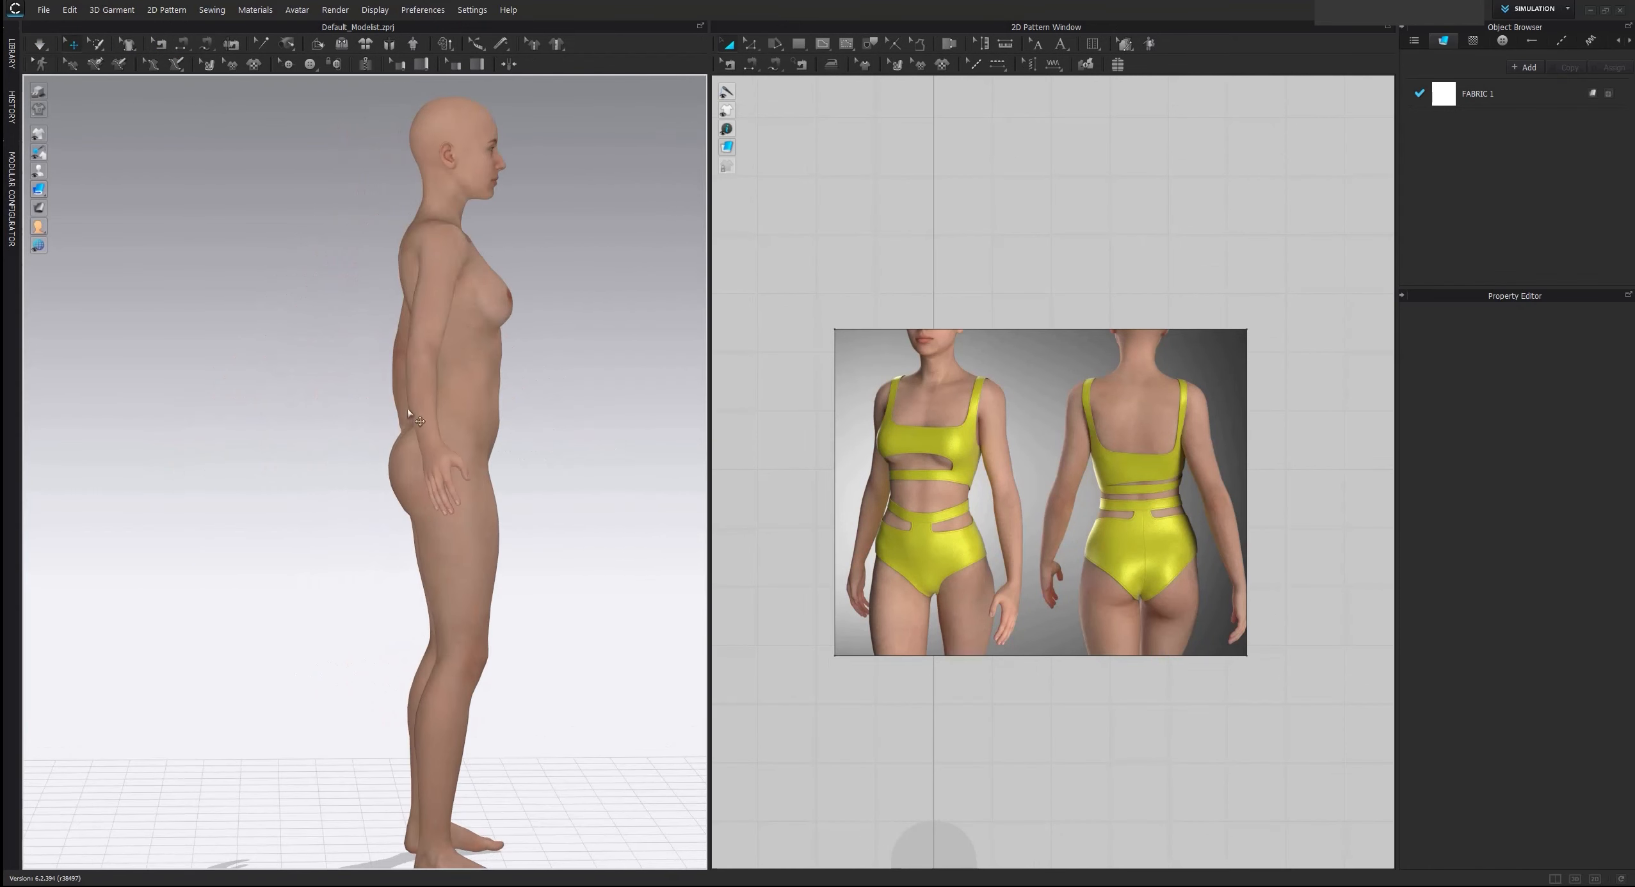
right_drag(524, 339, 478, 394)
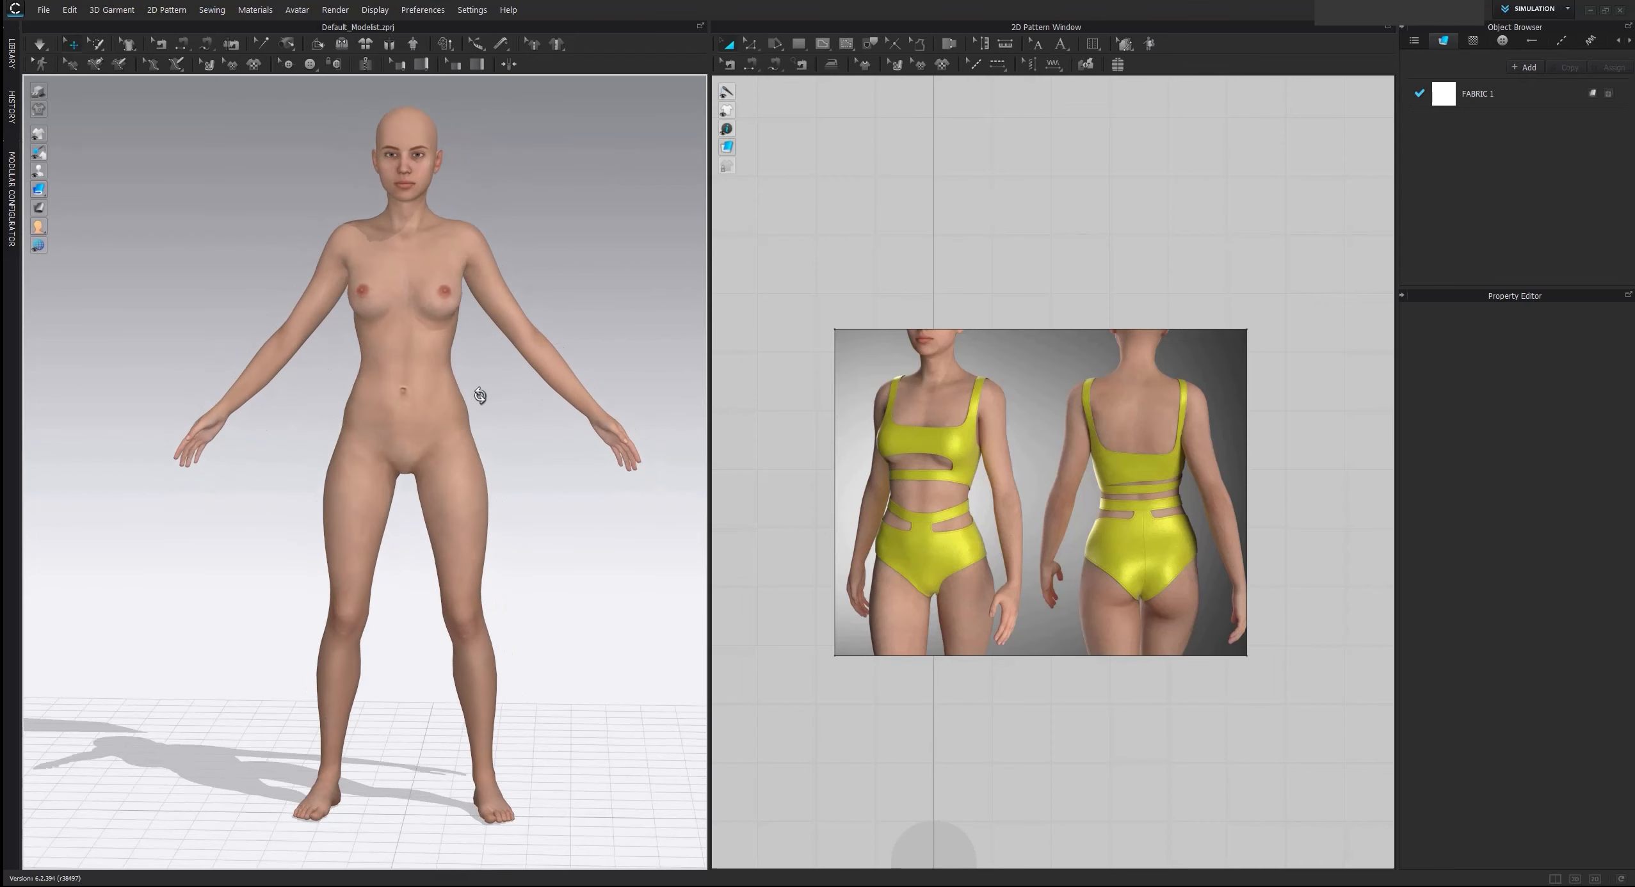
scroll(477, 397, up, 2)
scroll(477, 396, up, 1)
click(1029, 415)
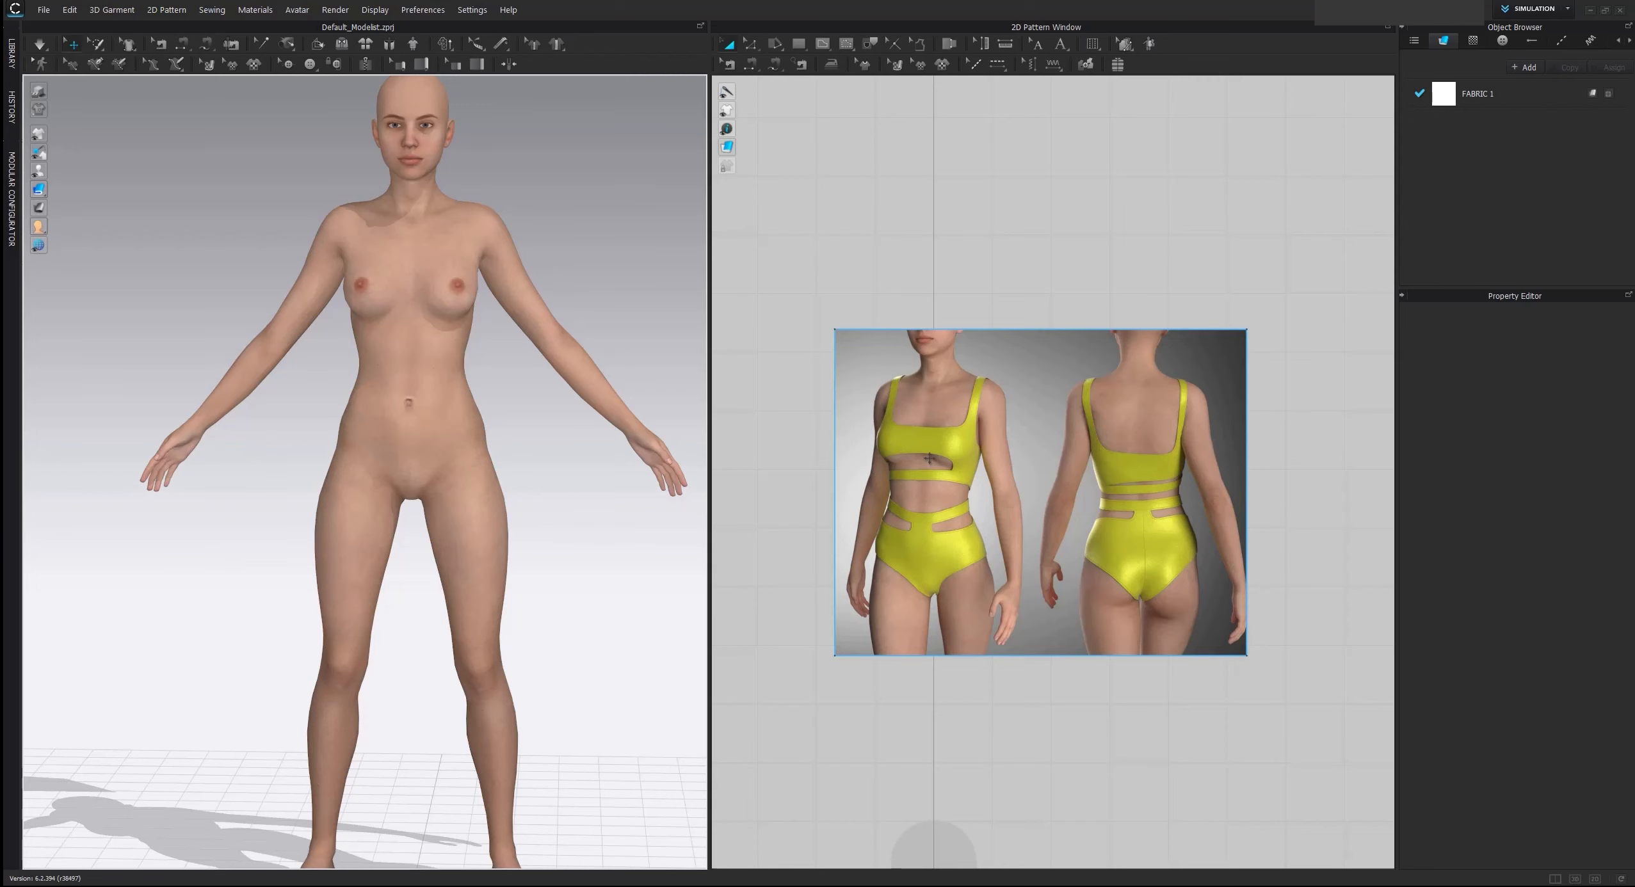
scroll(939, 471, down, 4)
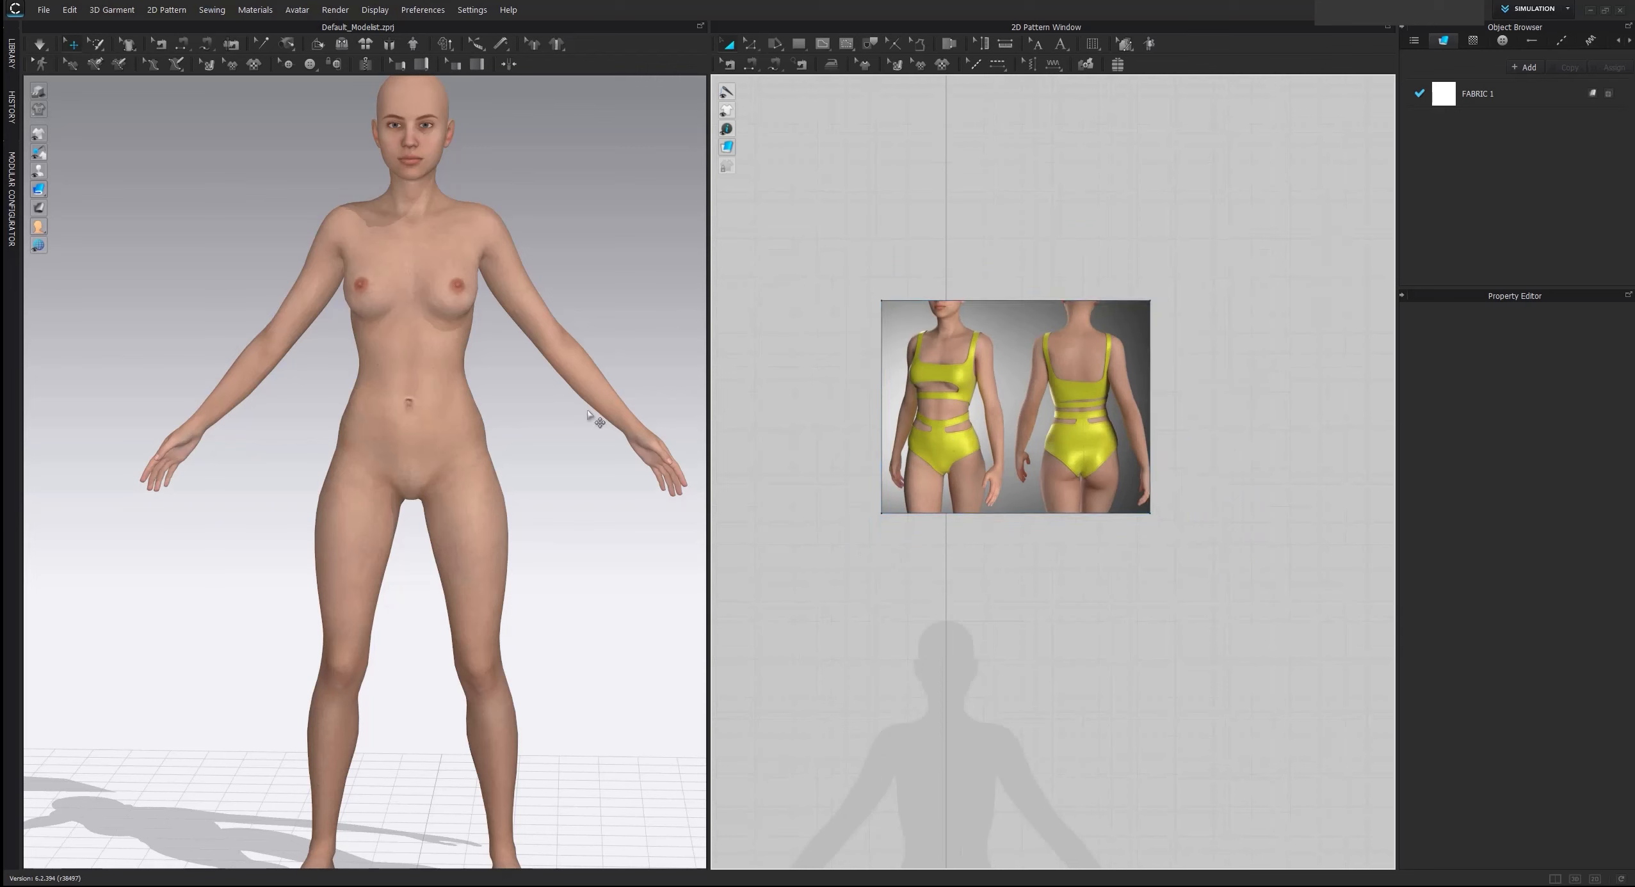
scroll(592, 420, up, 1)
middle_drag(888, 484, 967, 327)
scroll(968, 330, down, 2)
middle_drag(1003, 269, 993, 402)
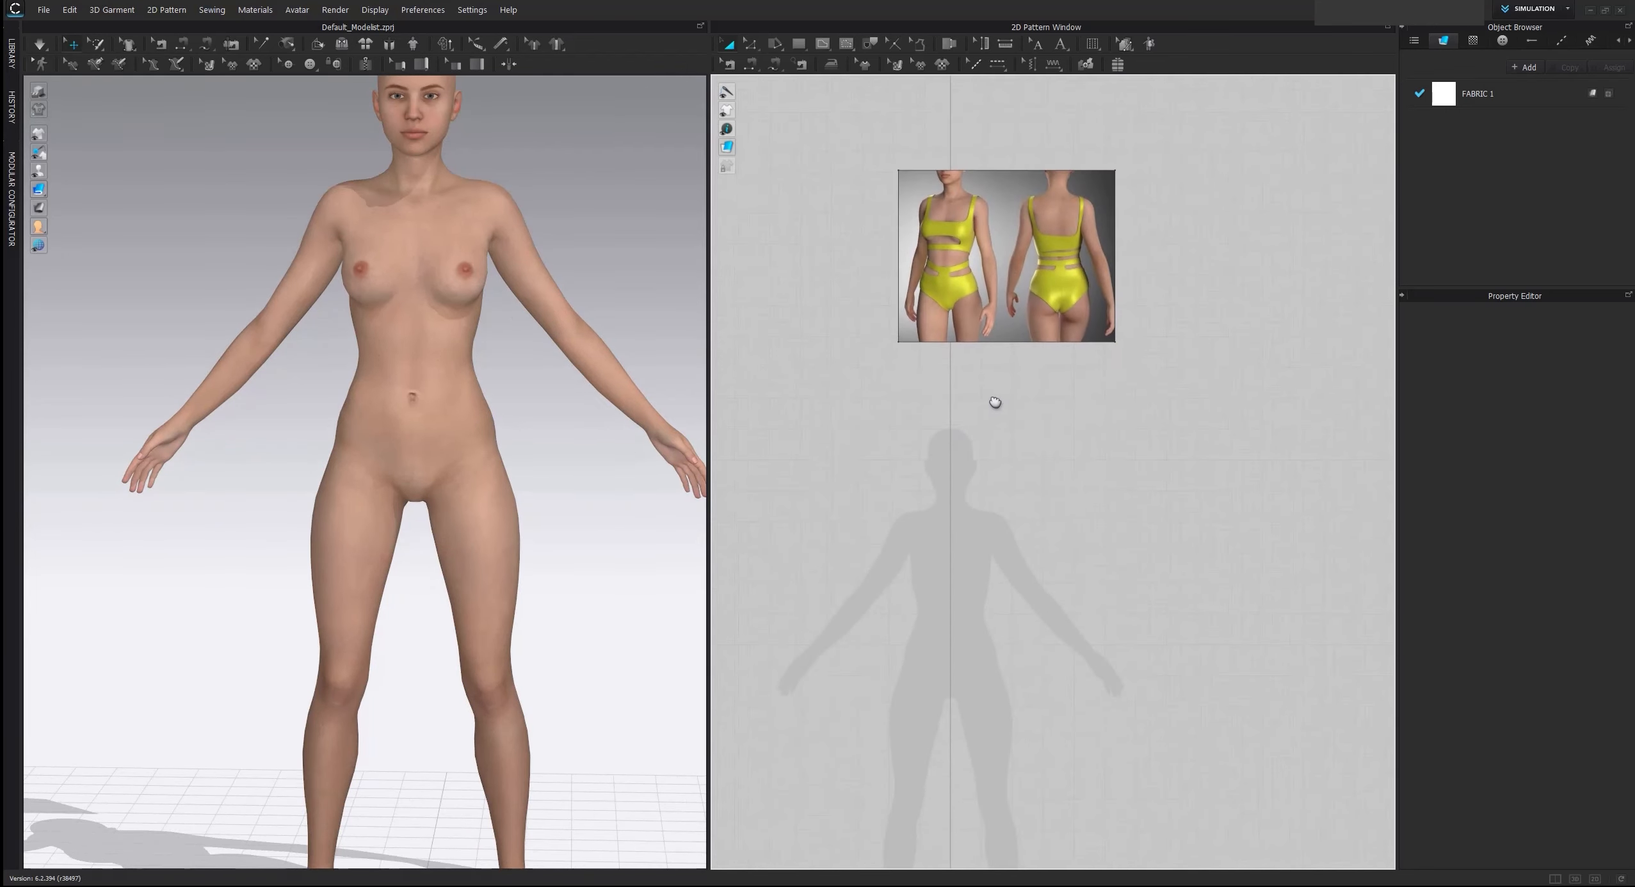
scroll(986, 475, up, 3)
middle_drag(896, 291, 909, 344)
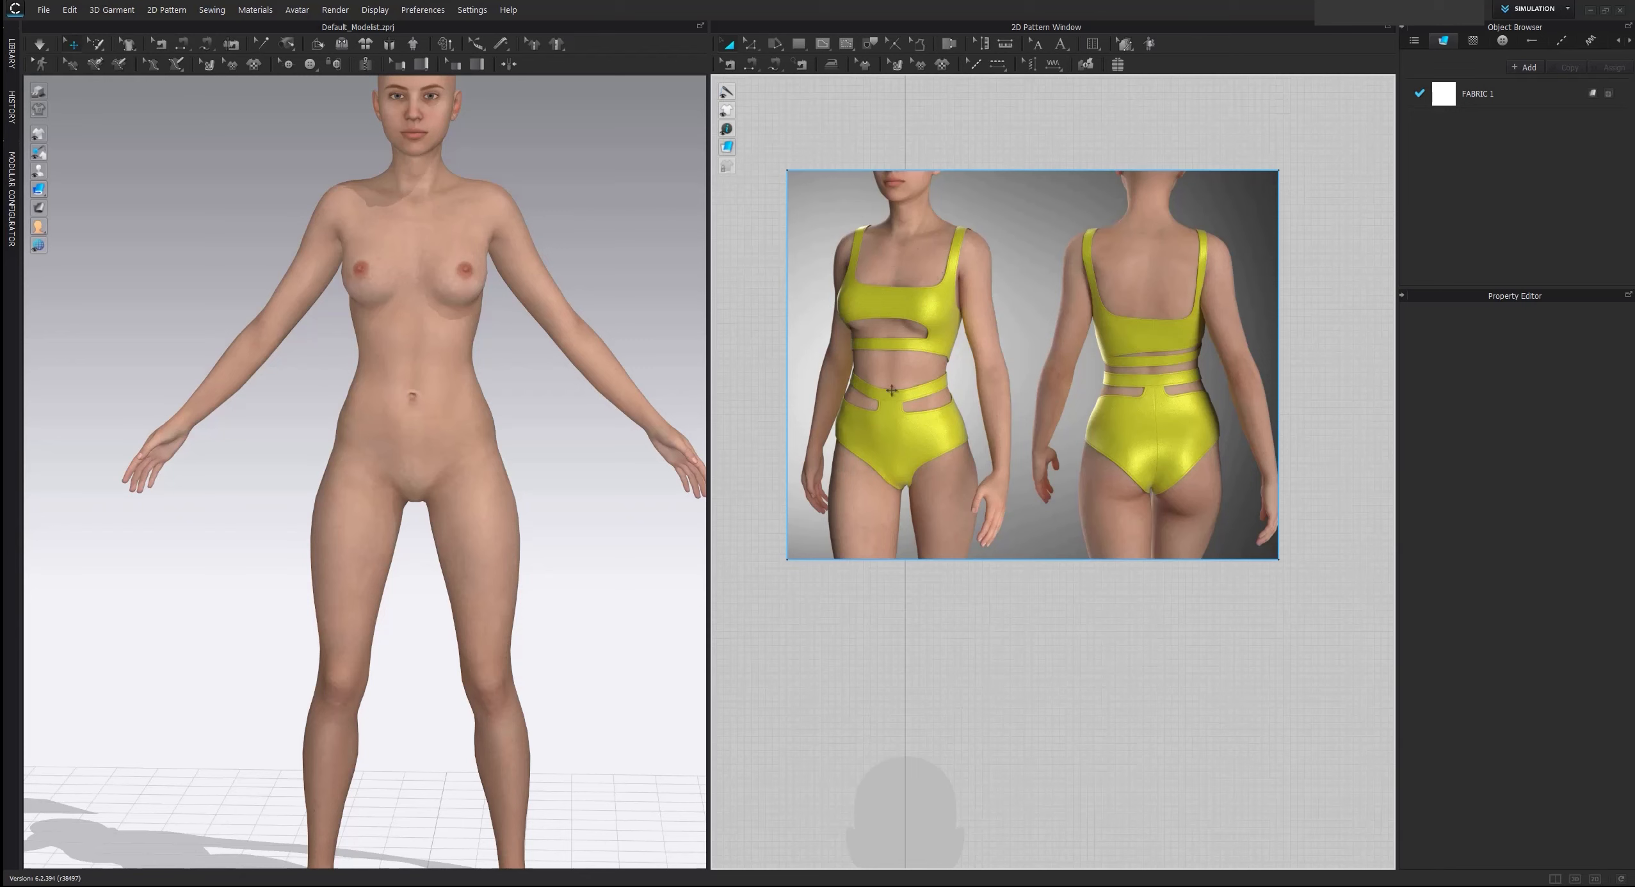
scroll(986, 541, down, 2)
right_drag(1022, 624, 1015, 544)
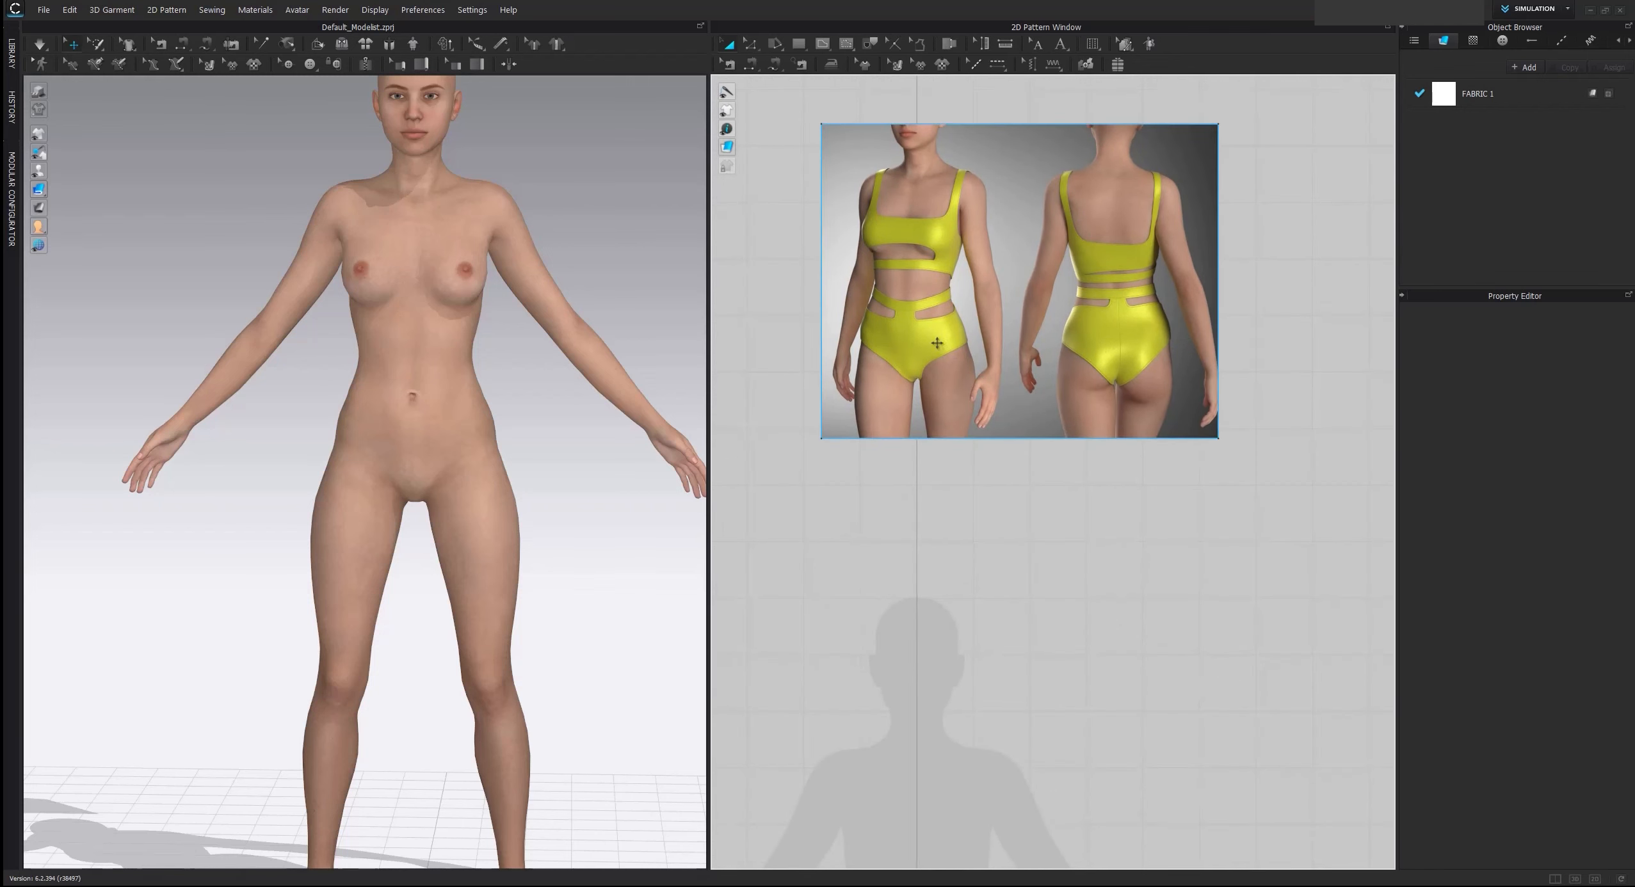
scroll(936, 347, up, 3)
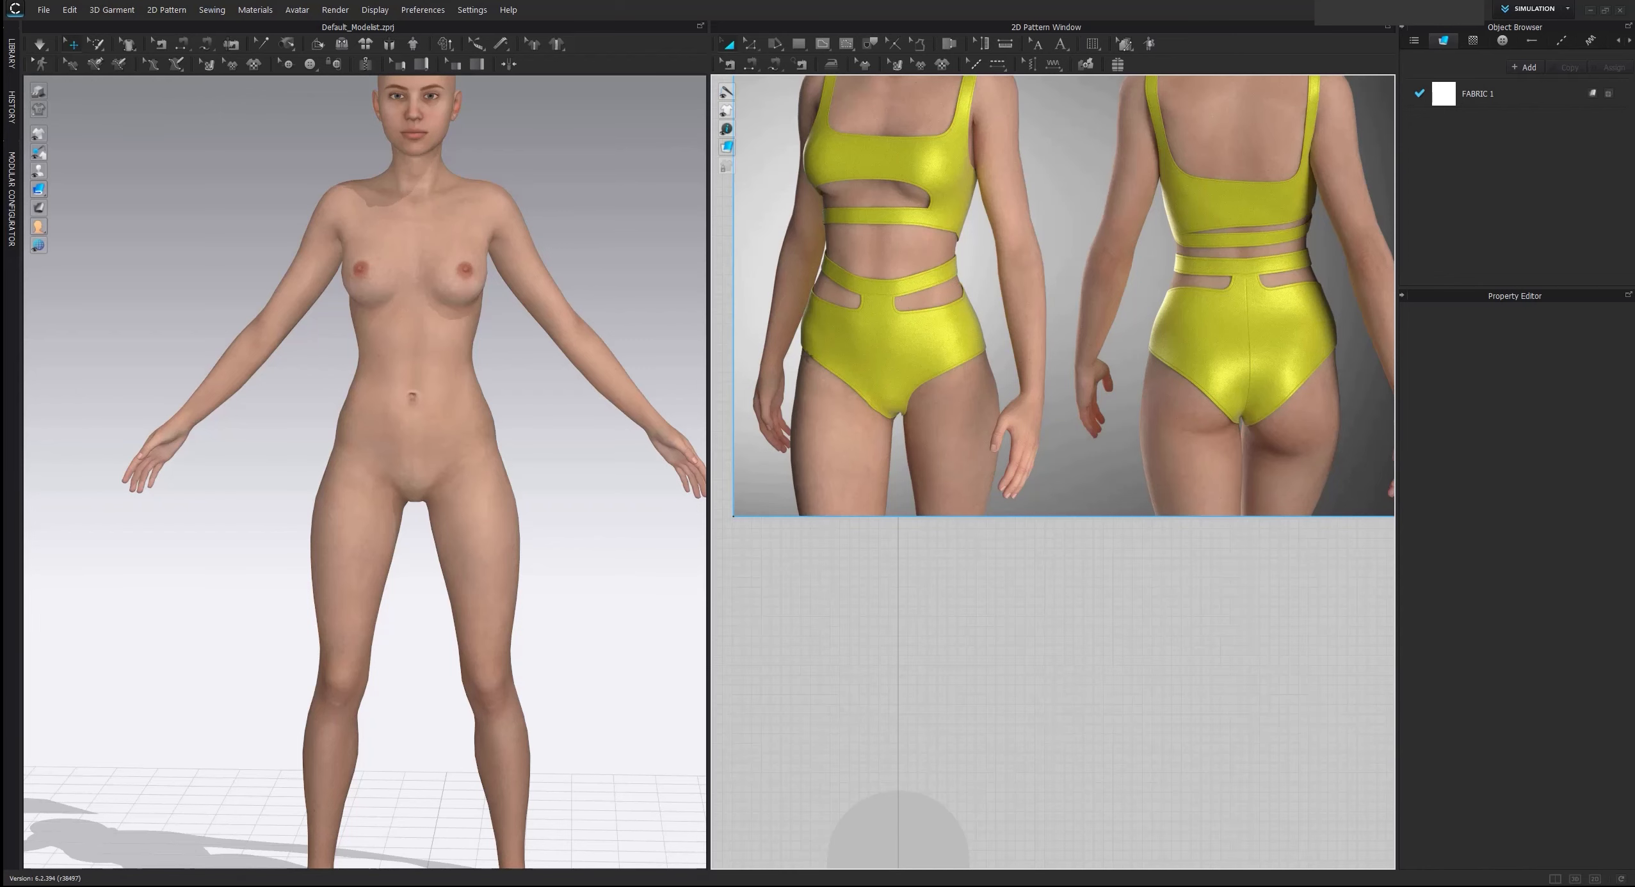
scroll(845, 315, down, 2)
middle_drag(958, 562, 973, 298)
scroll(973, 297, down, 2)
middle_drag(977, 486, 1040, 366)
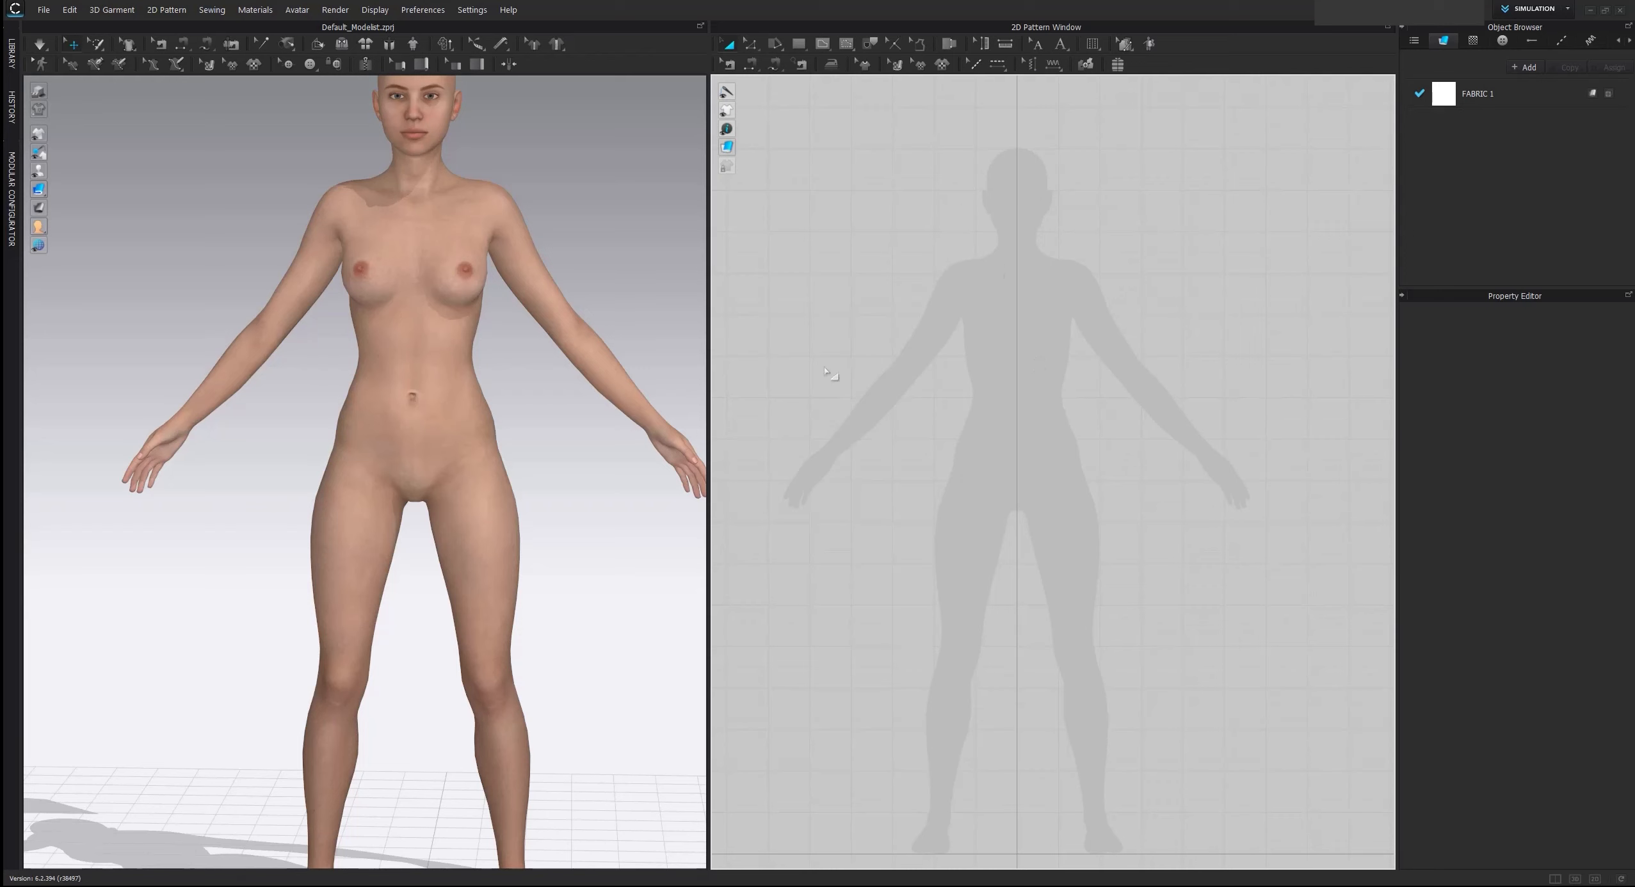
scroll(1015, 548, down, 1)
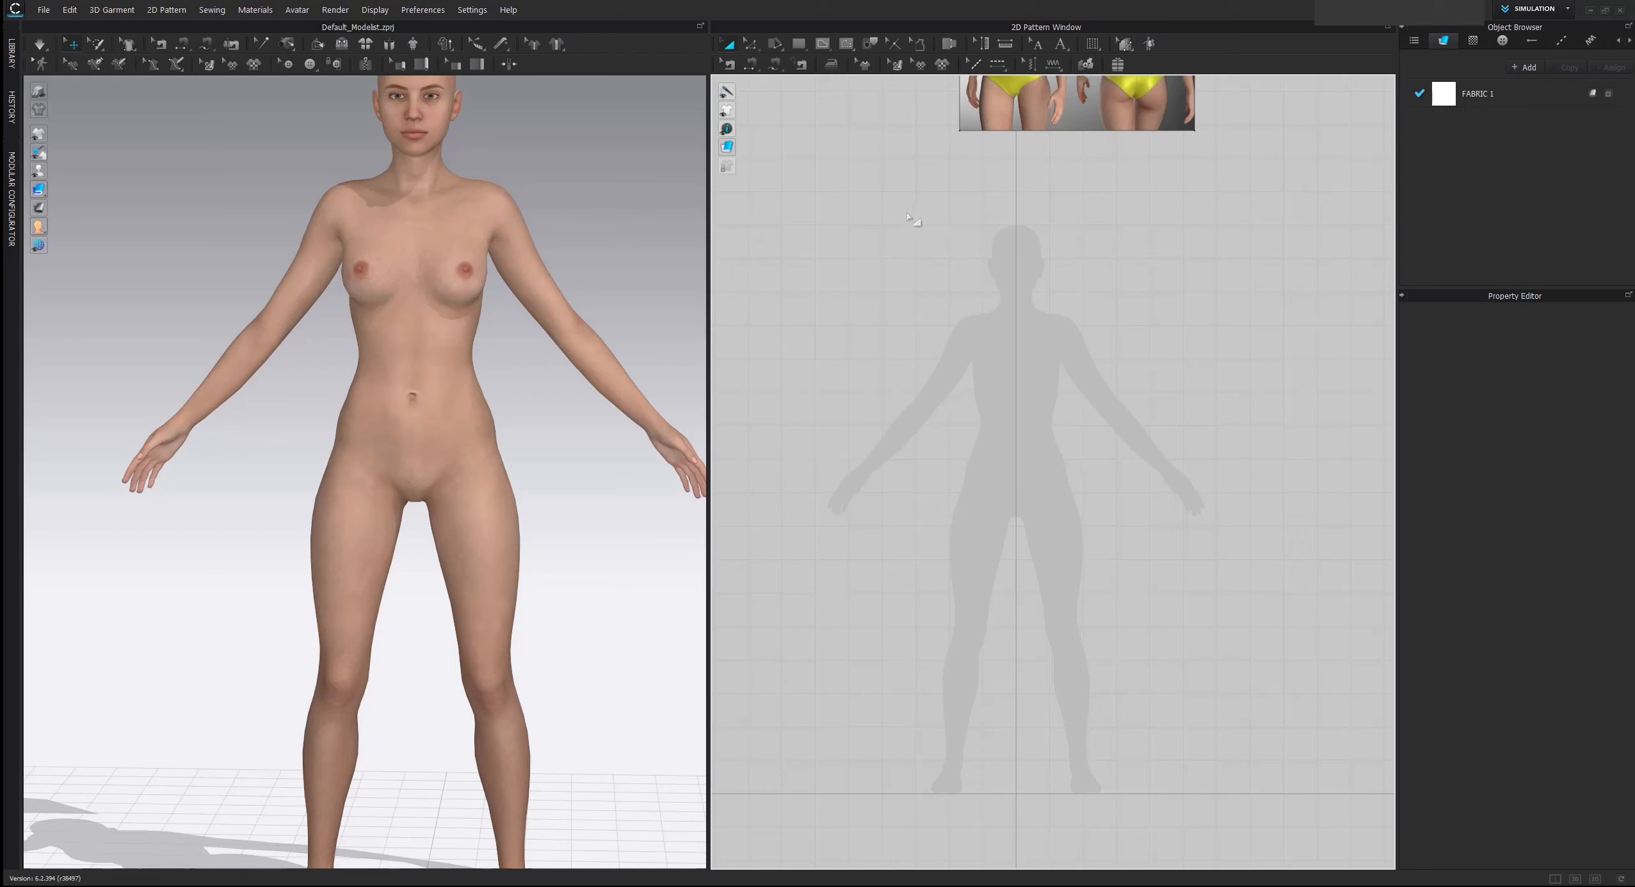
Draw a polygon pattern for half of the brief along the silhouette's centre line, about 22.5 cm tall, with a curved leg opening
click(798, 45)
click(798, 47)
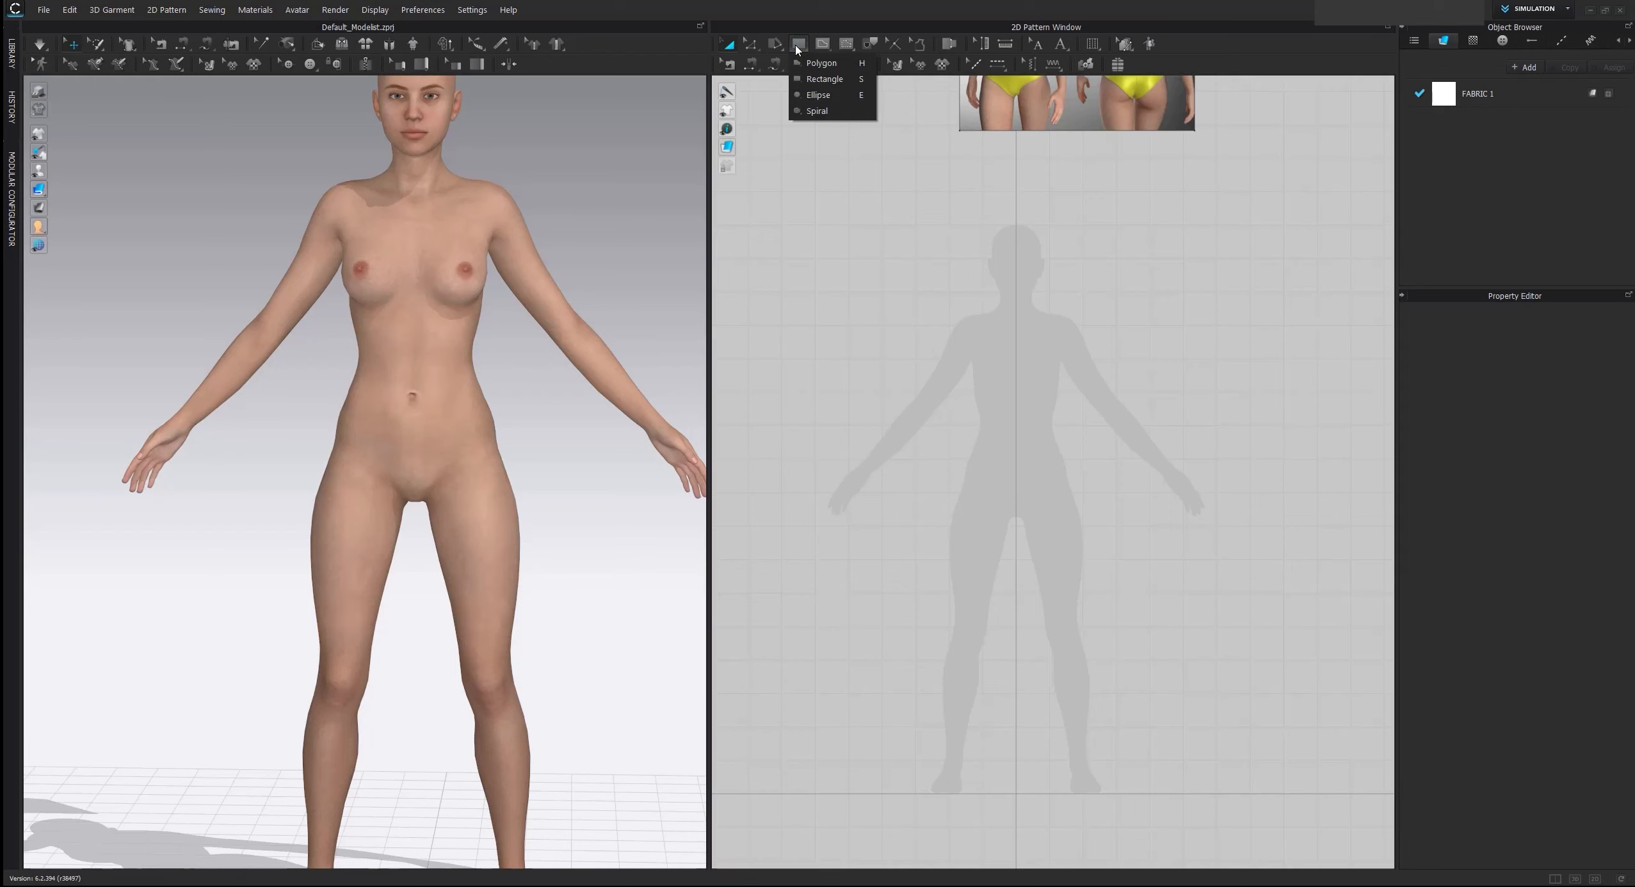
click(830, 65)
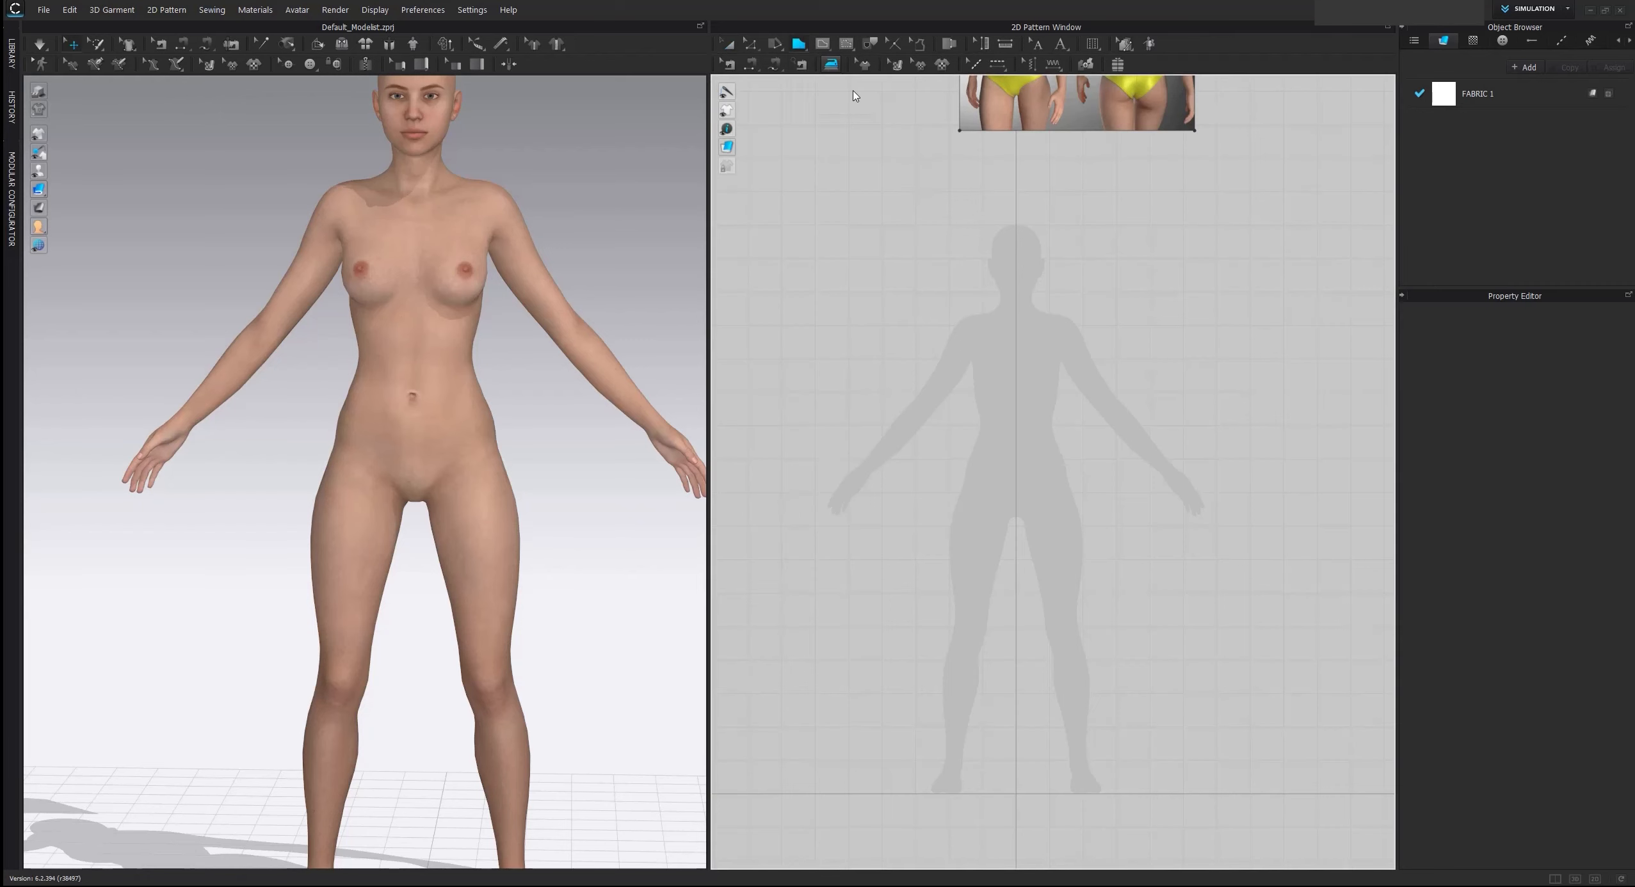
middle_drag(1080, 304, 1036, 371)
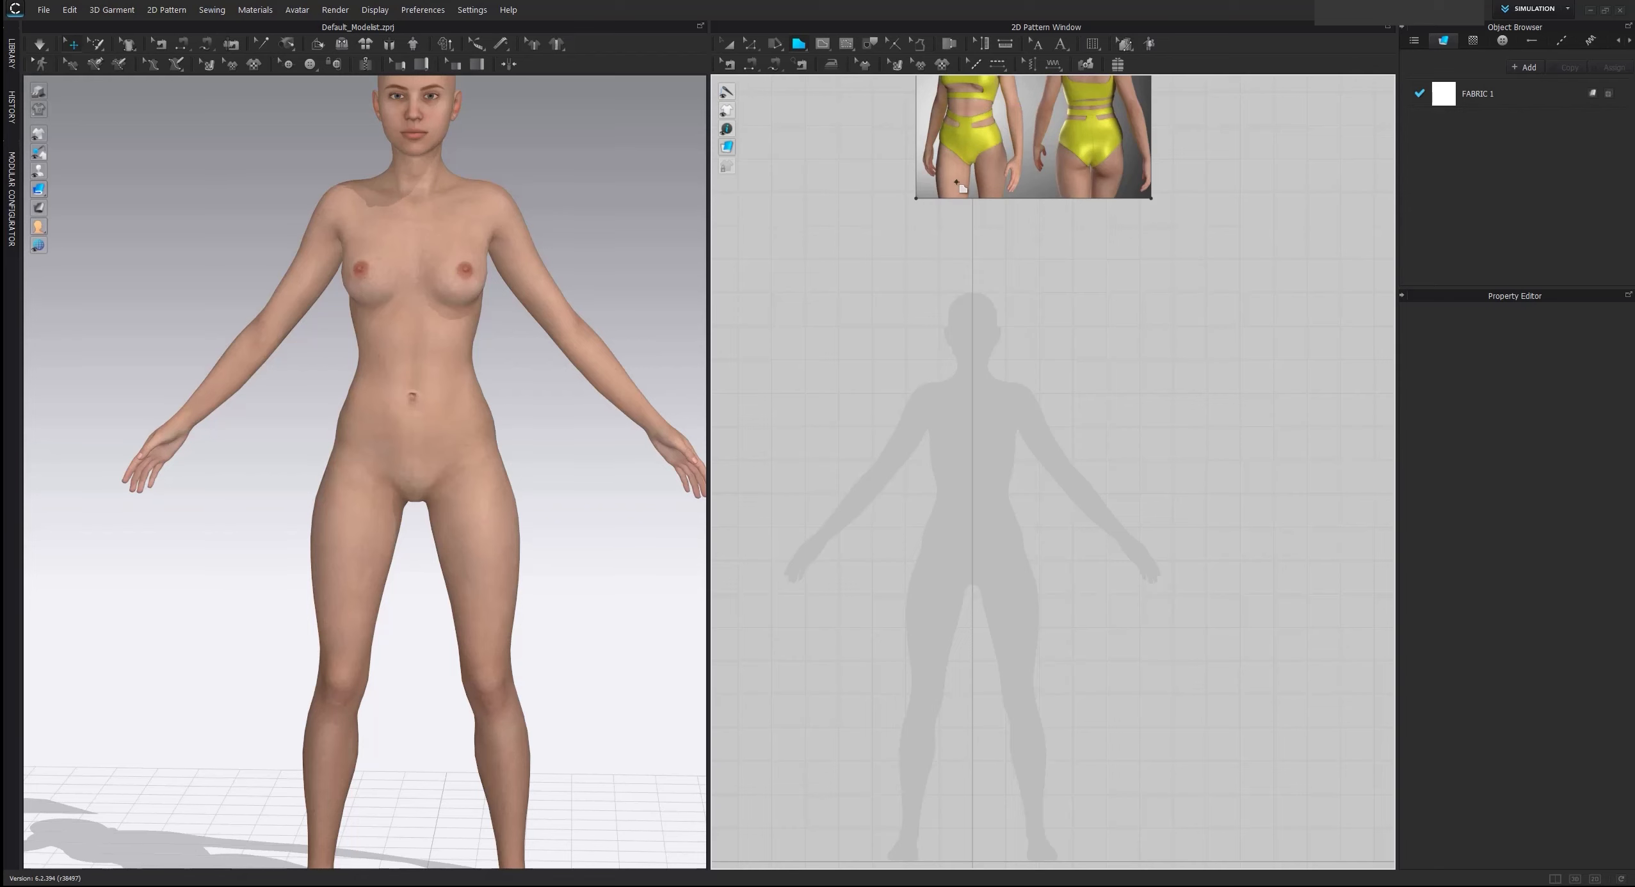
scroll(1004, 452, up, 5)
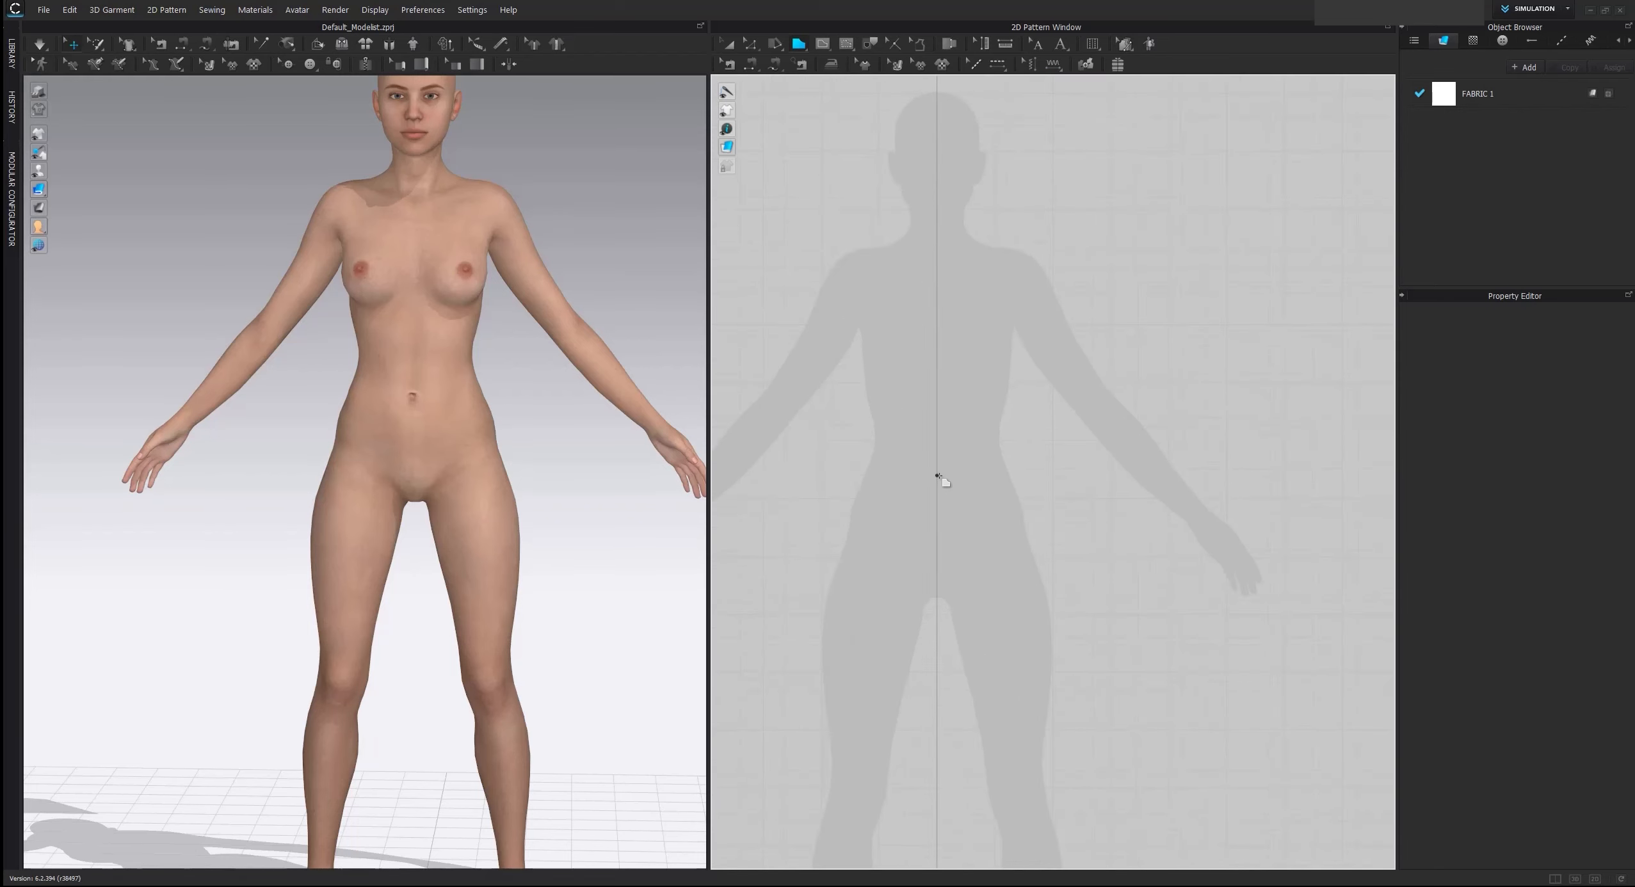
click(937, 476)
click(1016, 476)
click(1036, 545)
drag(947, 606, 947, 686)
click(936, 605)
click(936, 476)
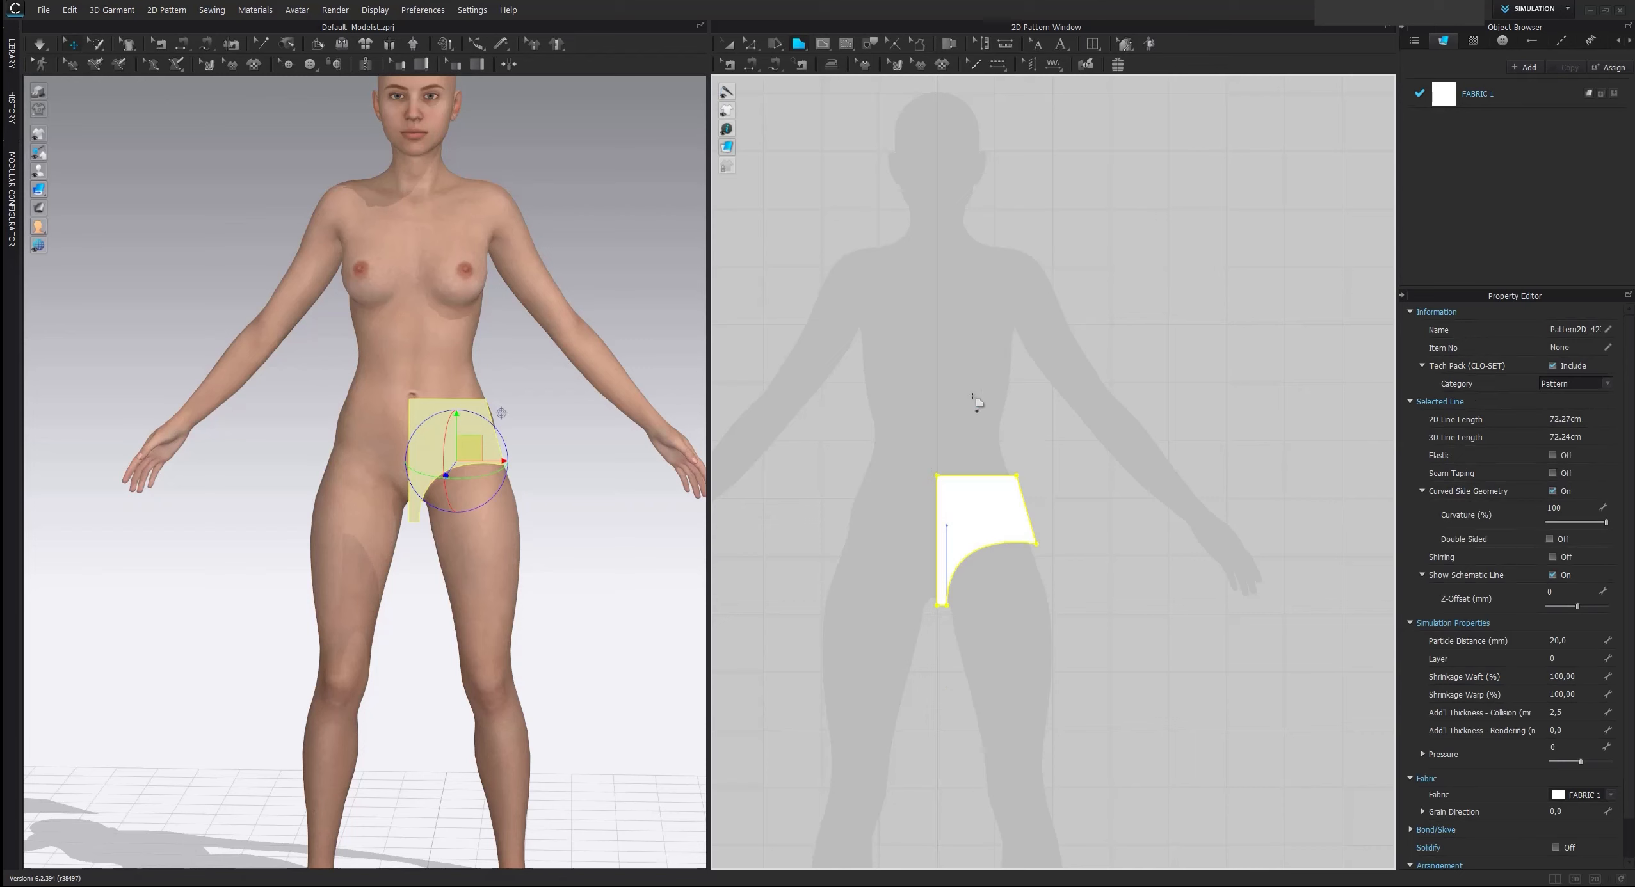
Unfold the half brief pattern about its centre line with Unfold Symmetric Editing (with Sewing)
click(752, 45)
click(845, 314)
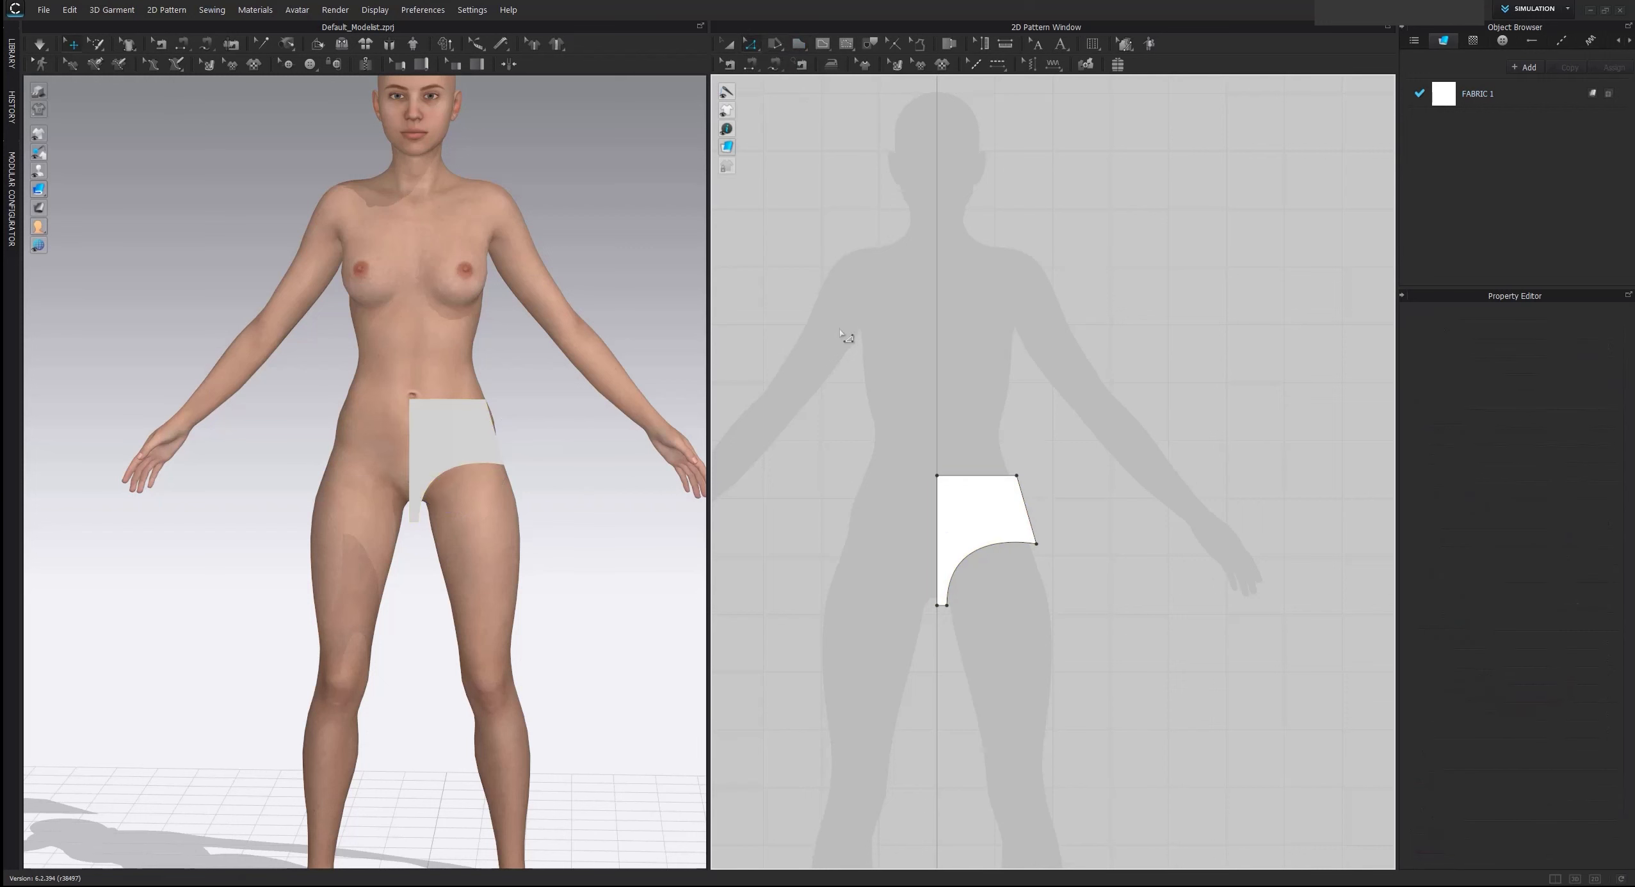
click(938, 503)
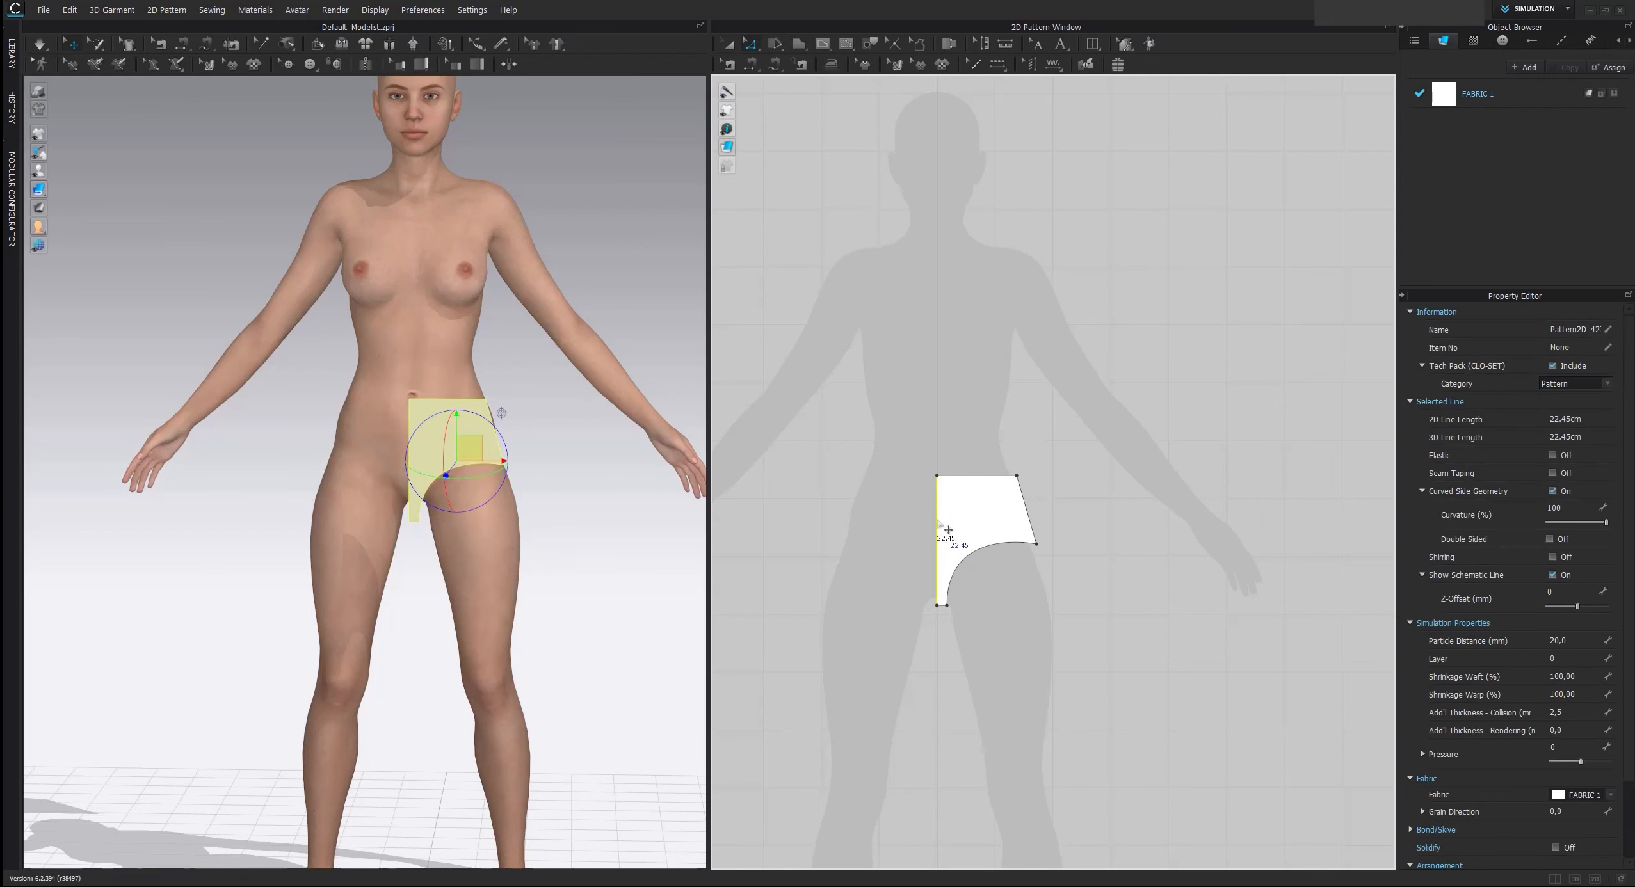
right_click(939, 523)
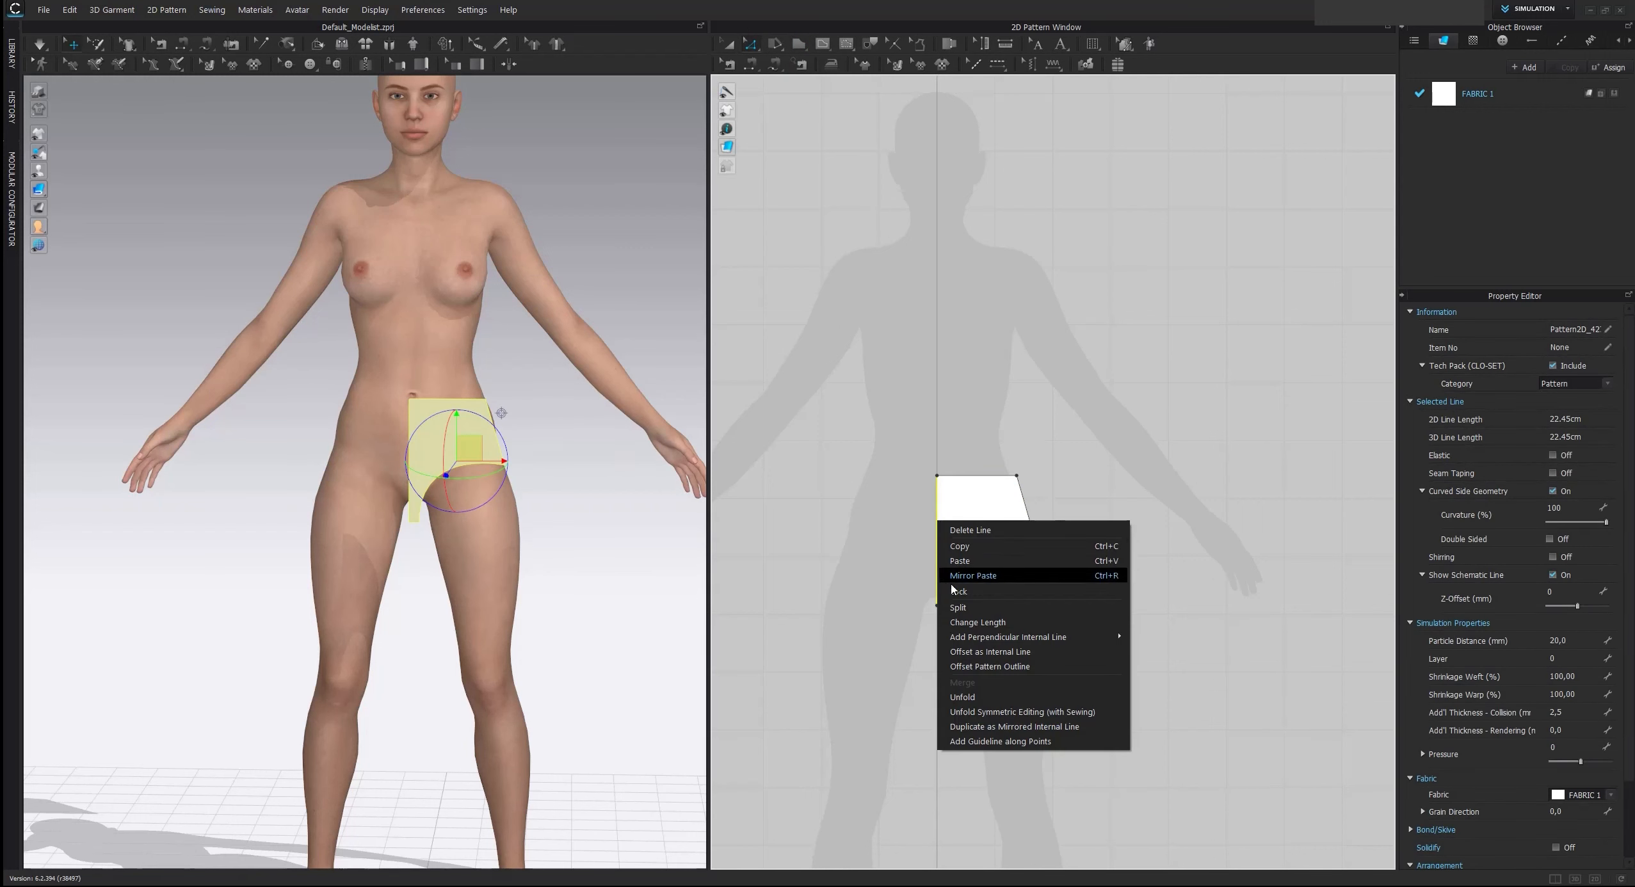
click(1024, 715)
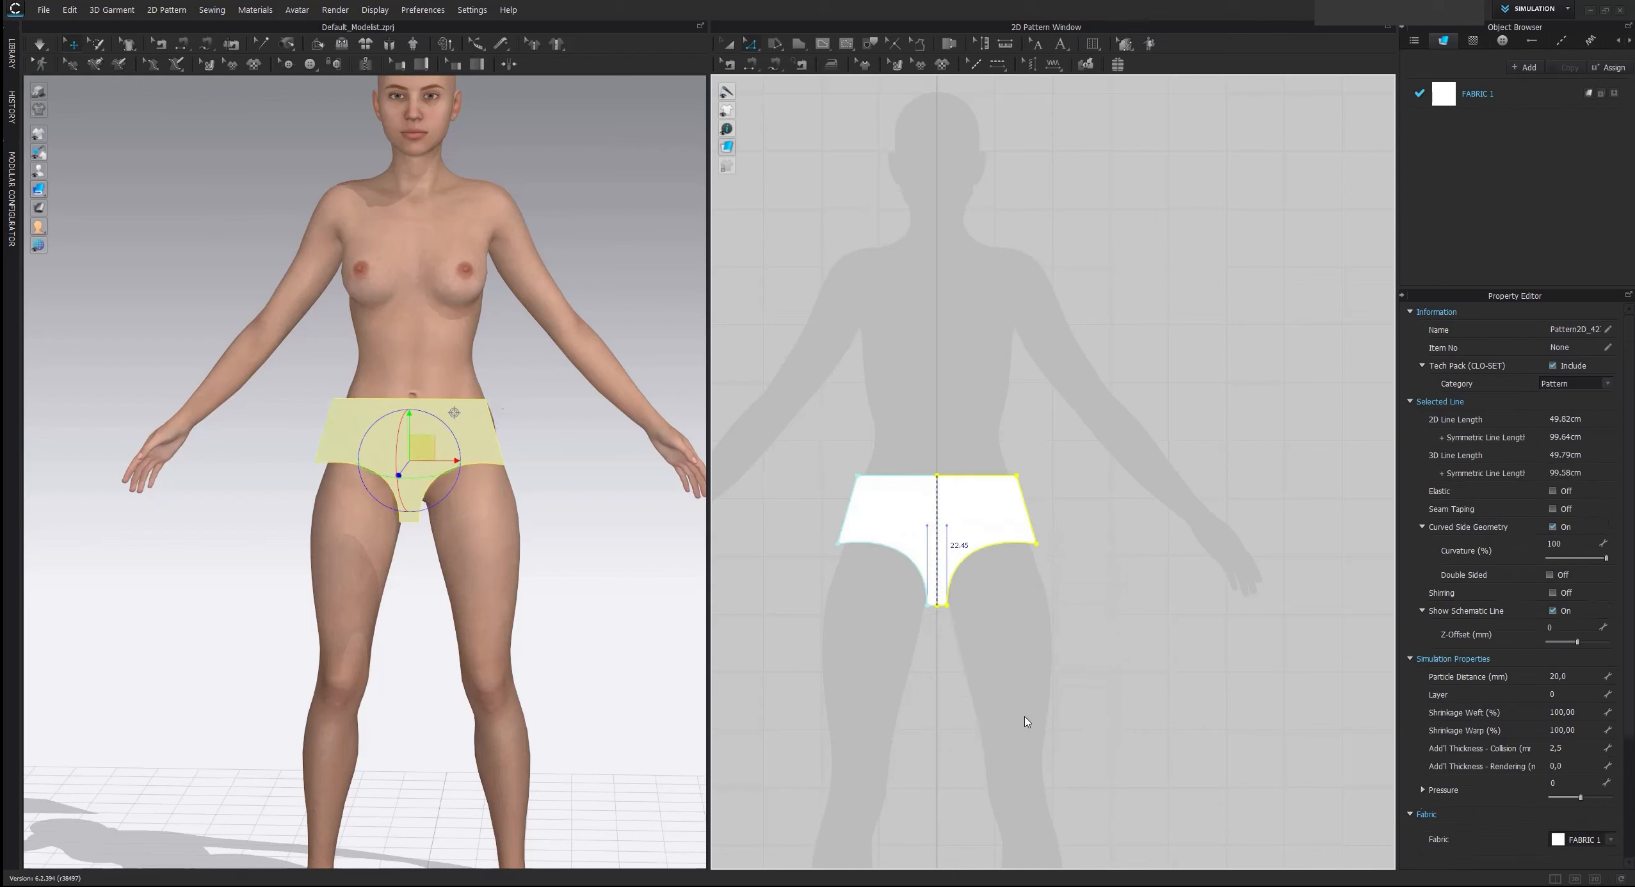
click(1005, 640)
right_drag(613, 558, 500, 539)
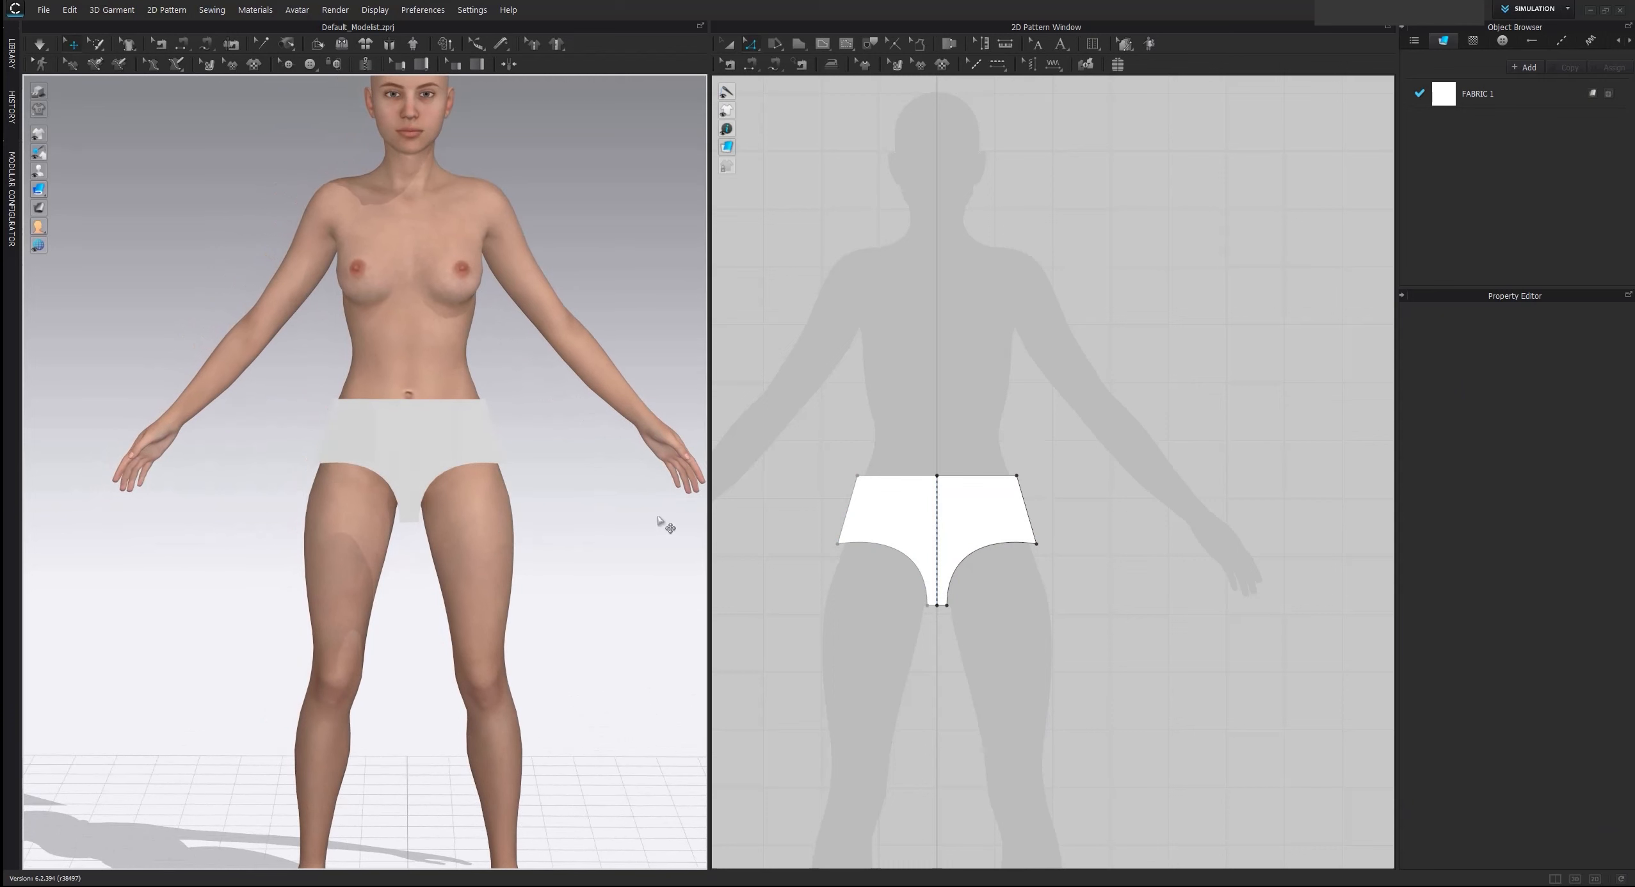
Copy the full brief pattern and paste the duplicate beside the original at the same height
scroll(978, 495, down, 3)
right_drag(1004, 369, 974, 356)
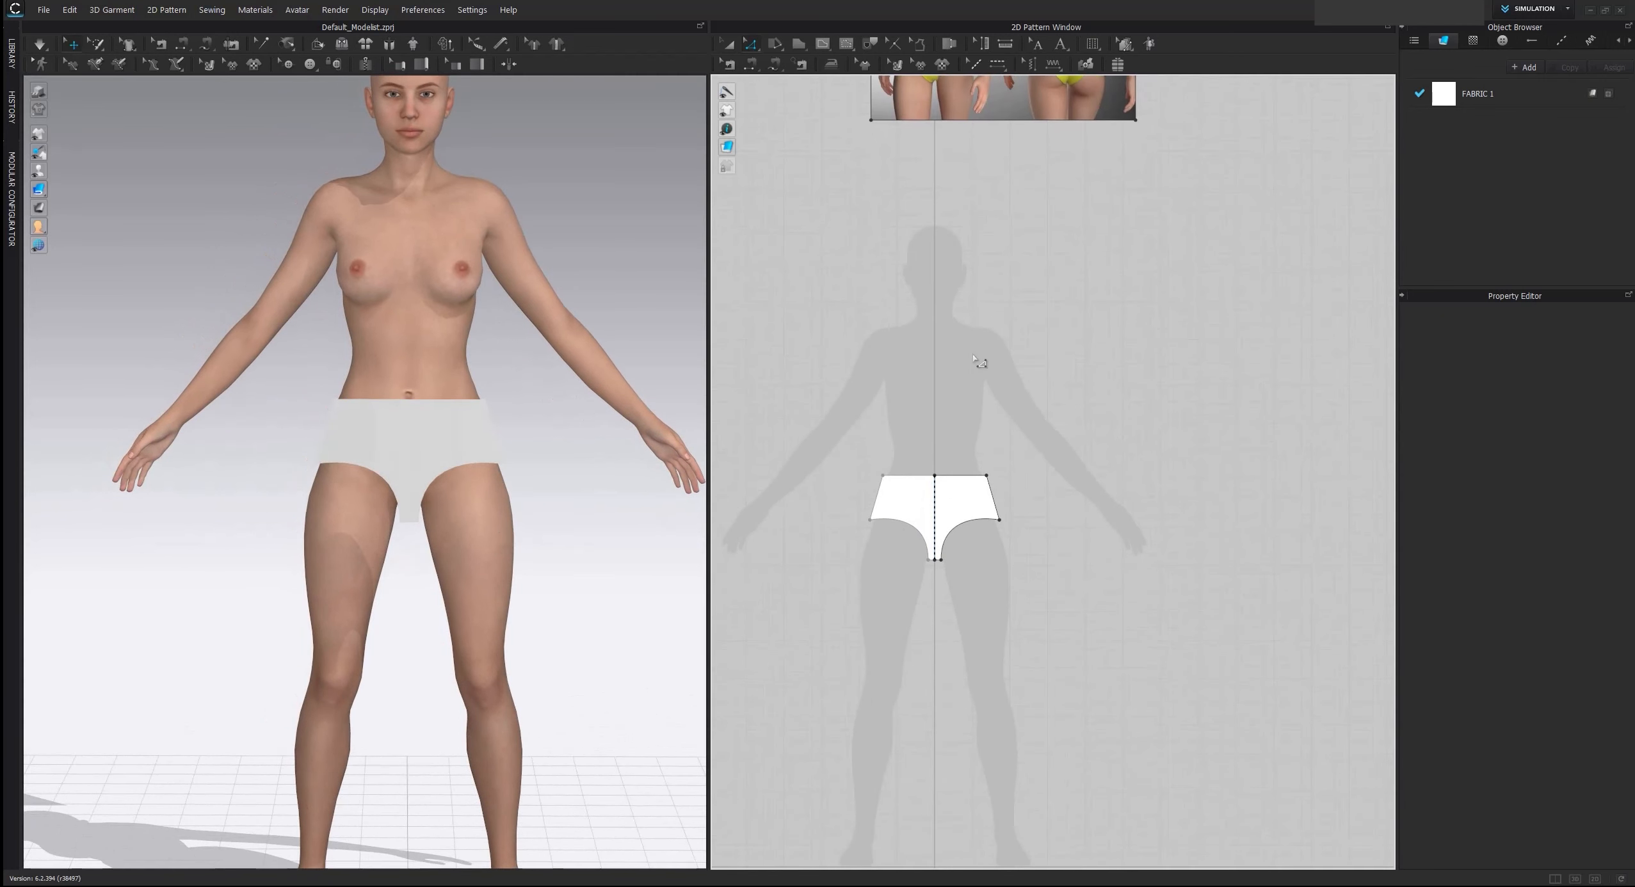
click(728, 43)
click(910, 490)
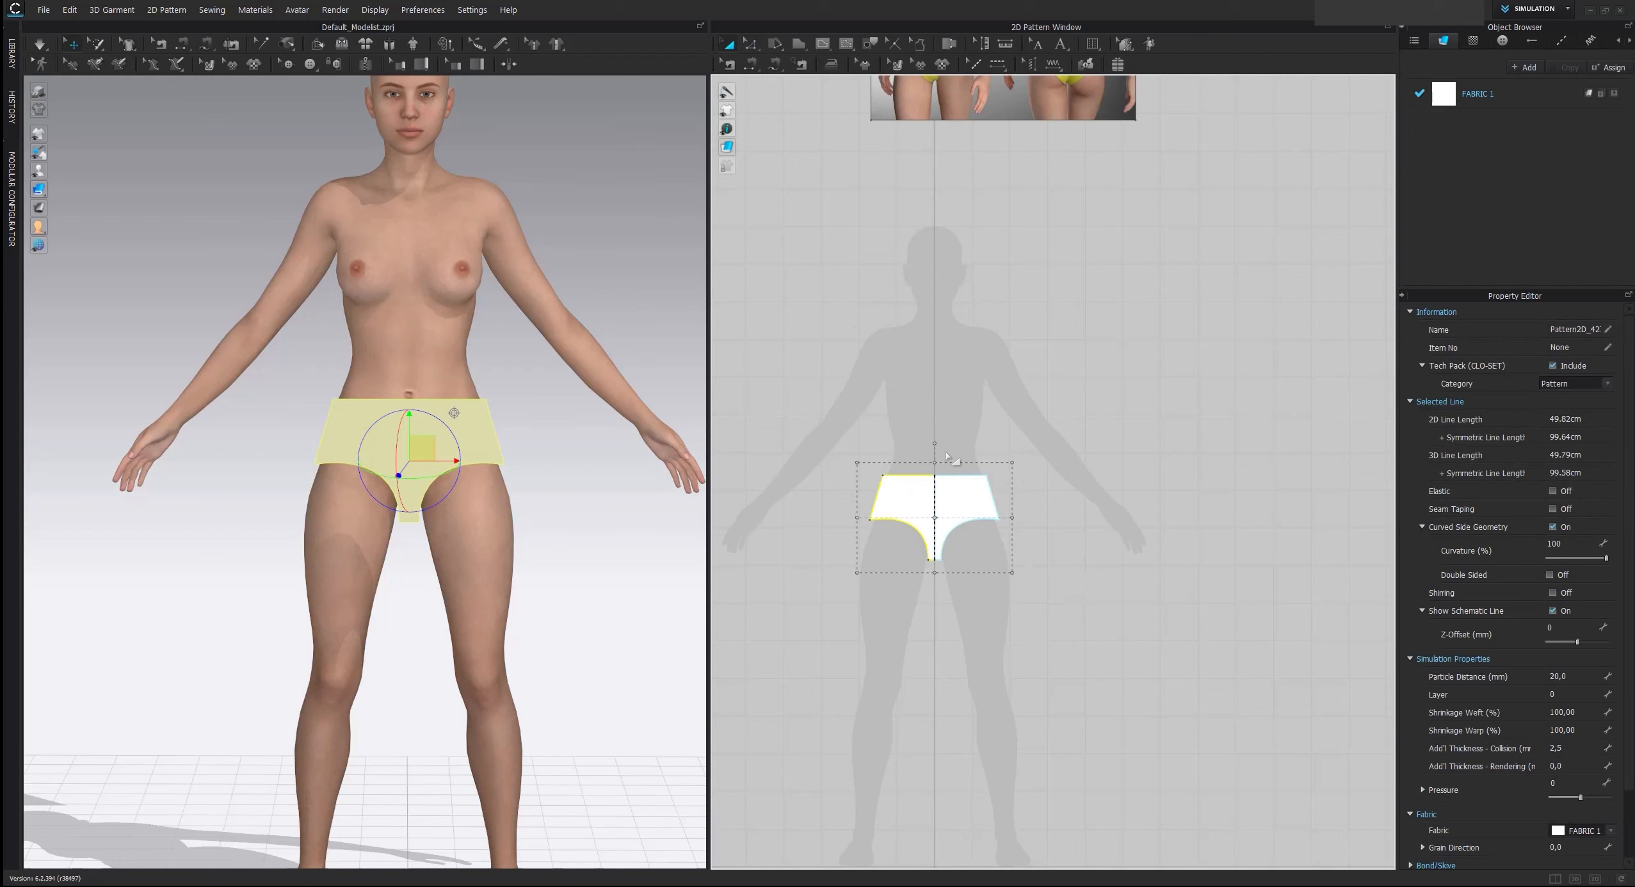
key(ctrl+c)
key(ctrl+v)
click(1080, 519)
click(1037, 613)
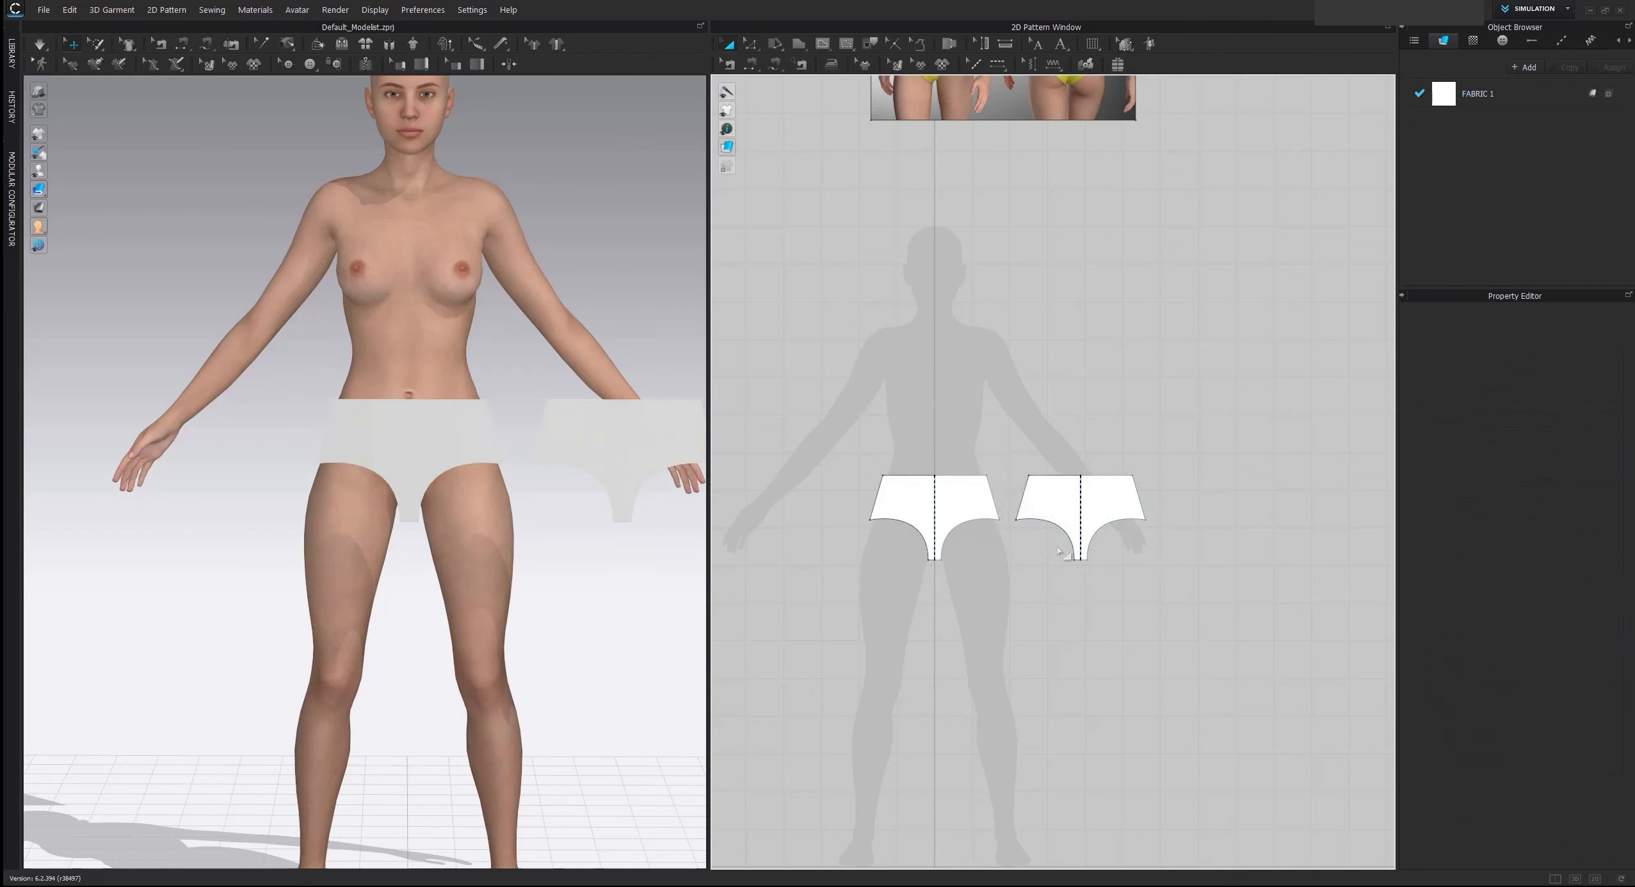
Straighten the leg openings of the duplicated brief pattern by deleting all their curve points
scroll(1022, 566, up, 2)
middle_drag(1012, 558, 1008, 581)
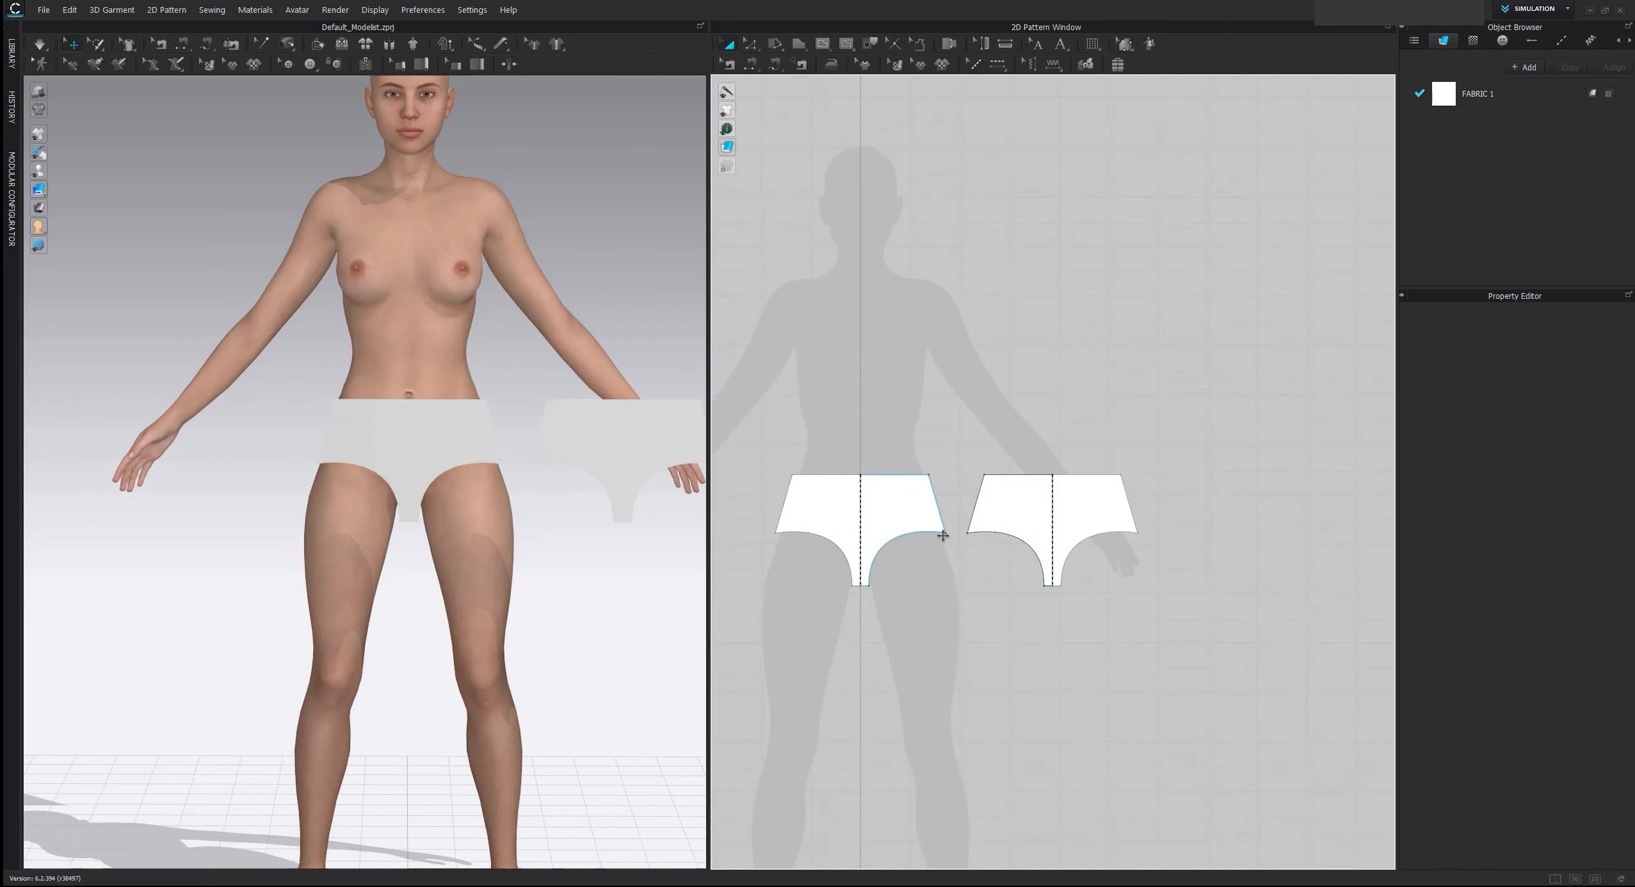
click(756, 44)
click(1032, 546)
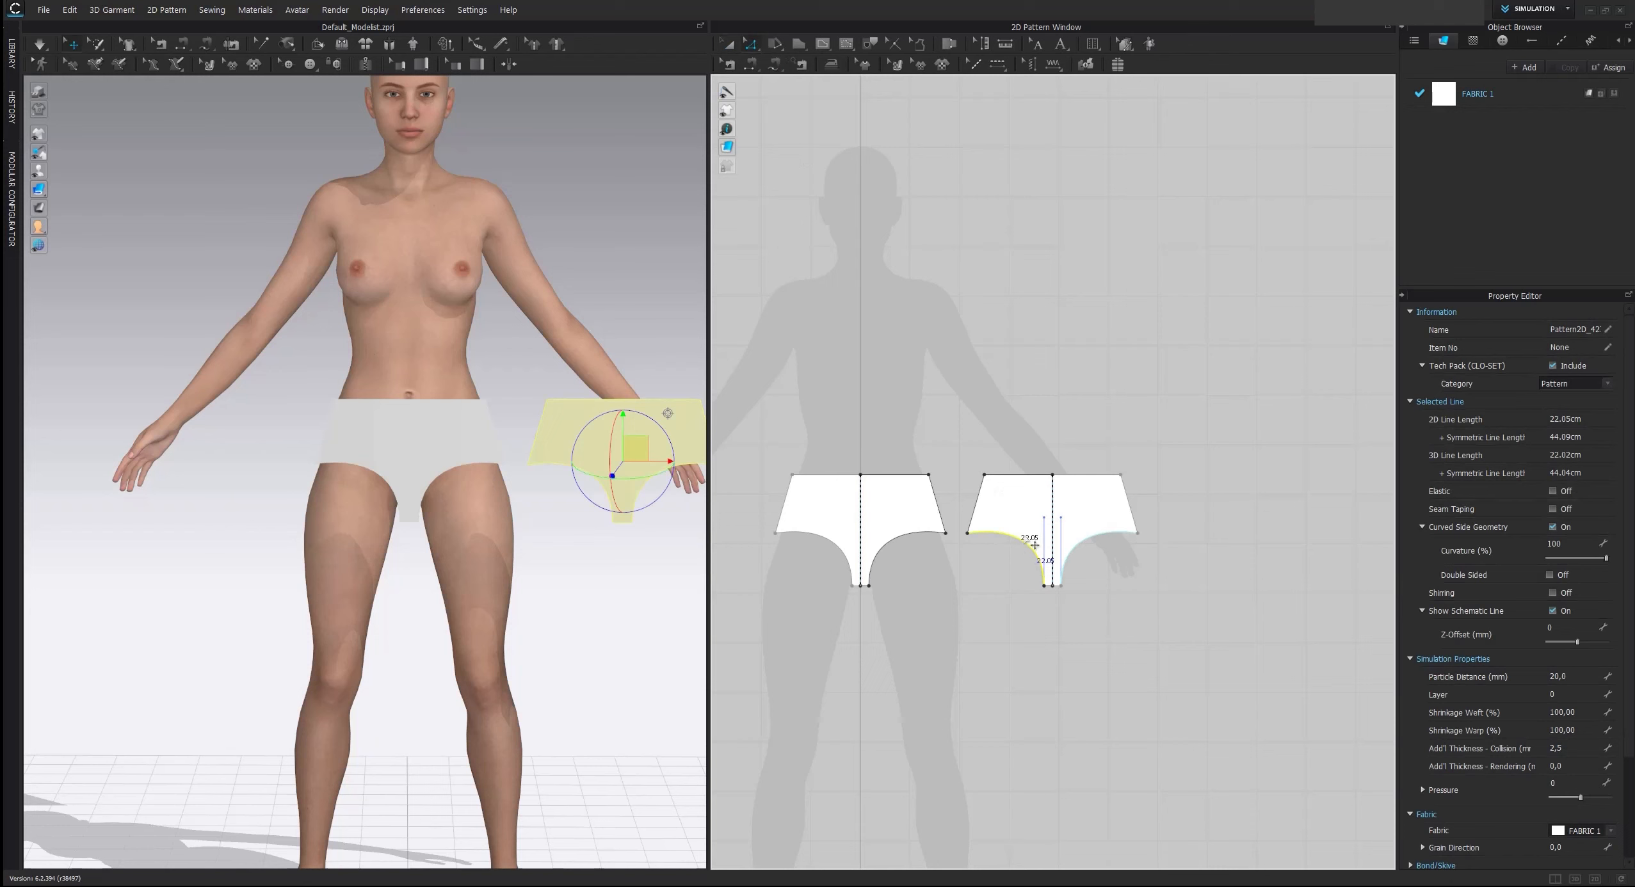
right_click(1021, 541)
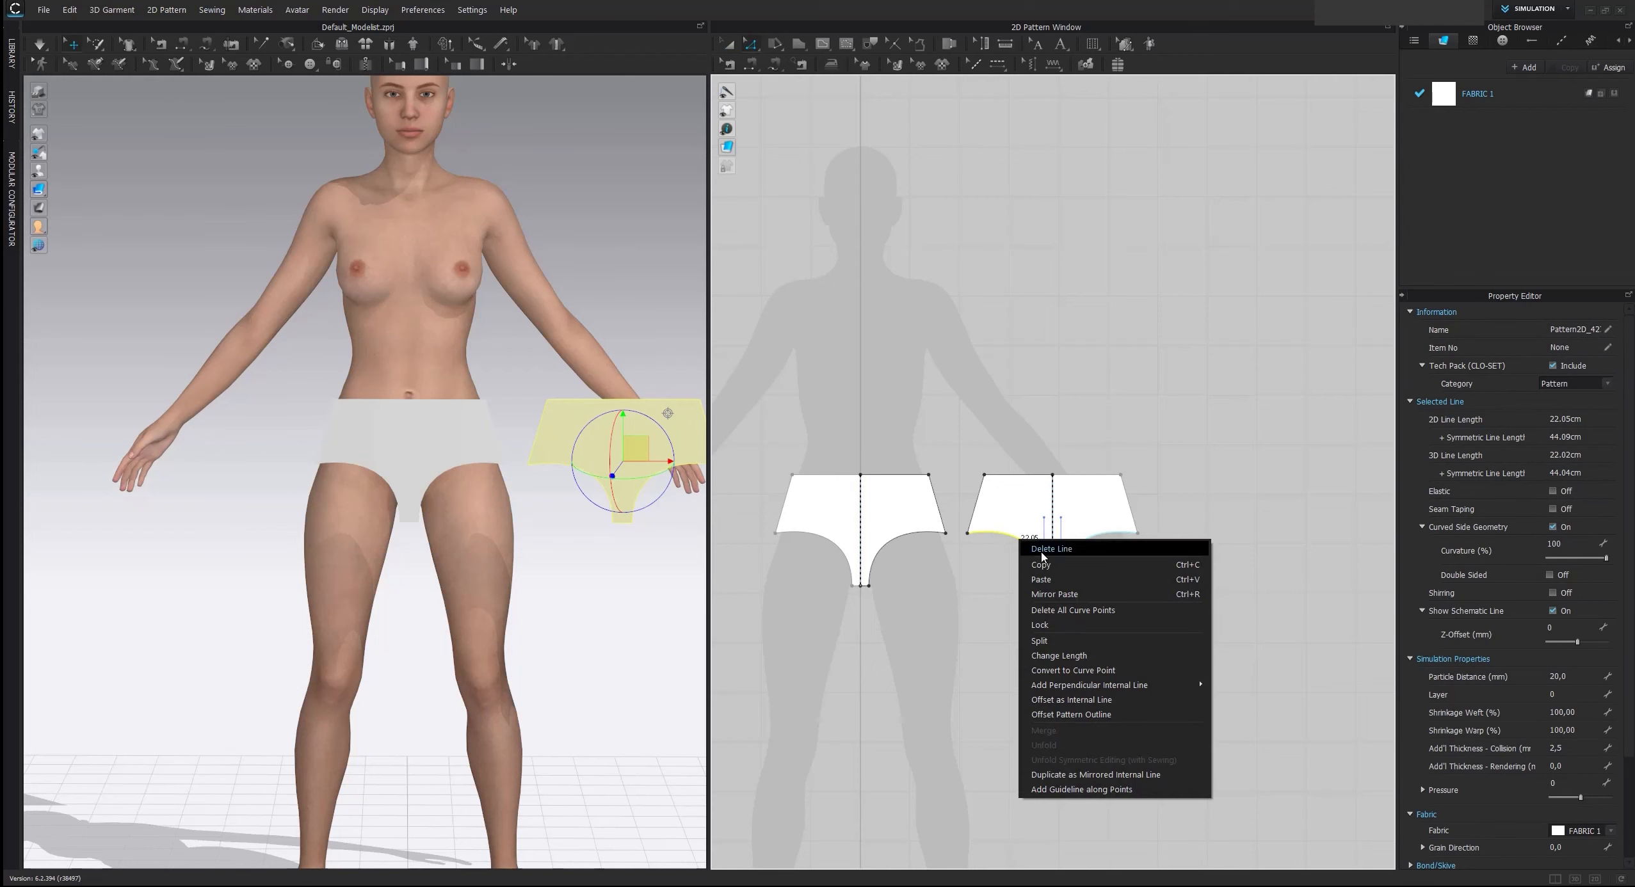
click(1087, 610)
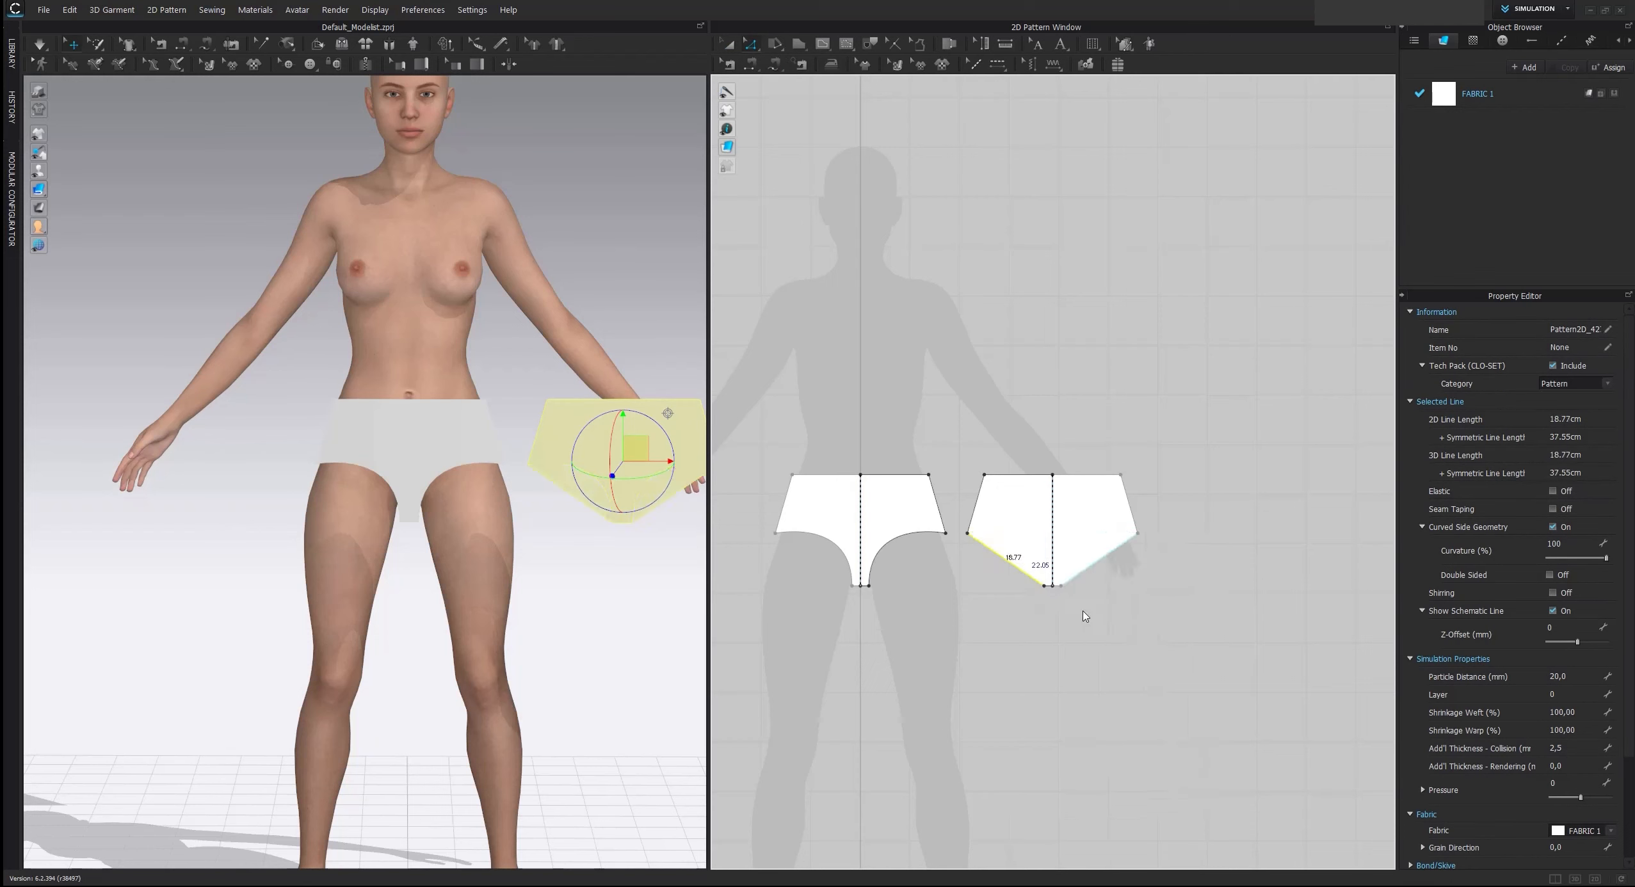
click(1040, 625)
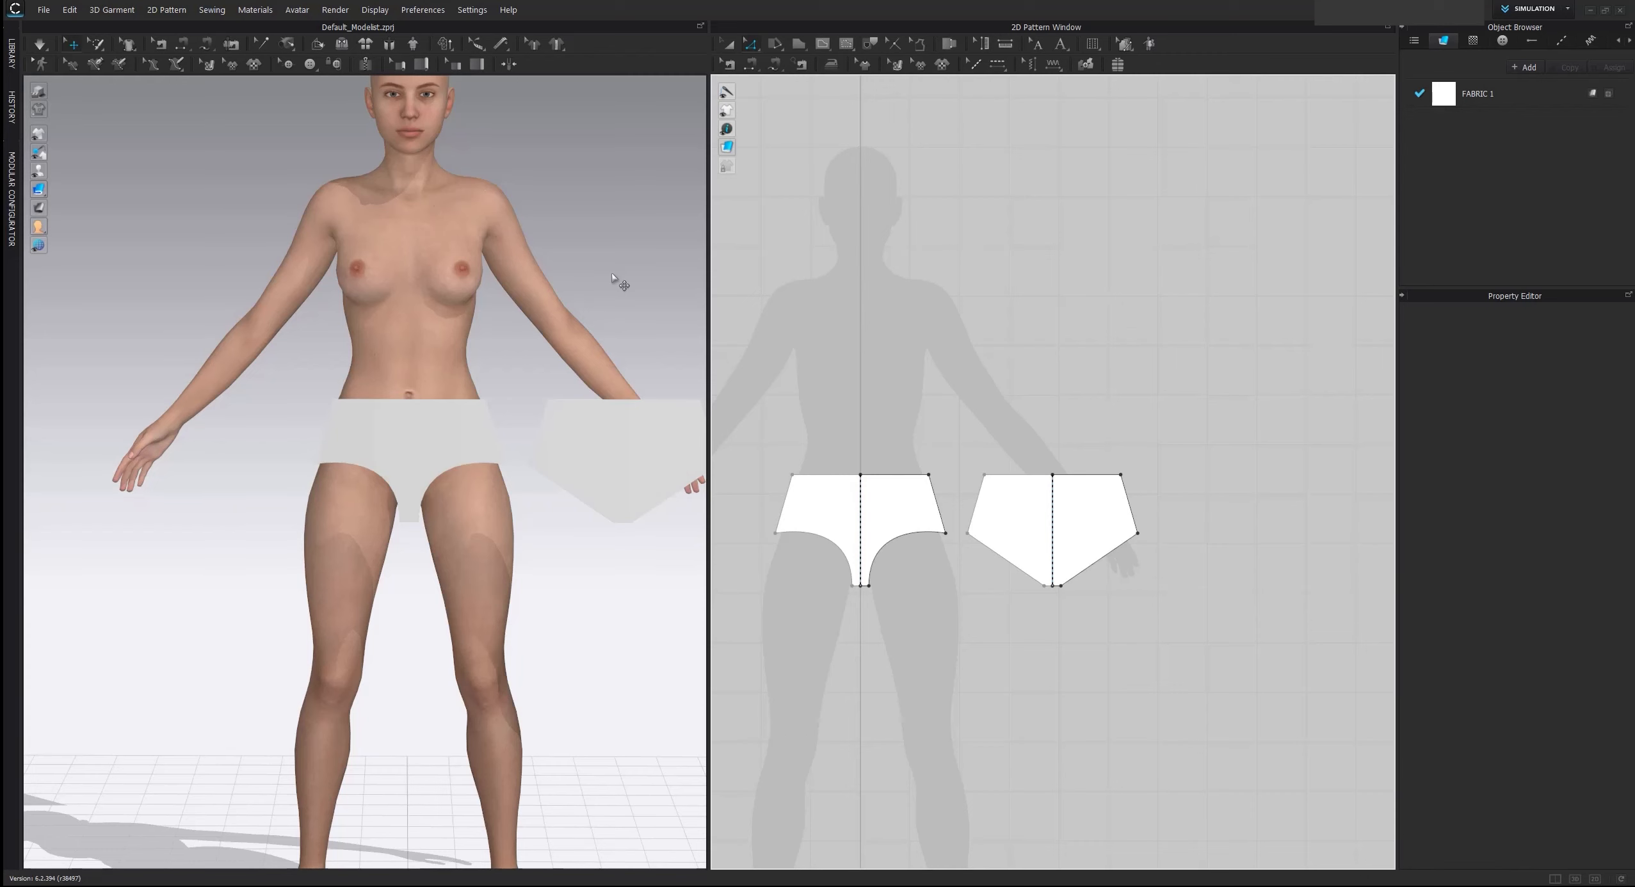
Move the original brief pattern closer to the front of the avatar's hips in the 3D window
click(727, 44)
scroll(426, 342, down, 2)
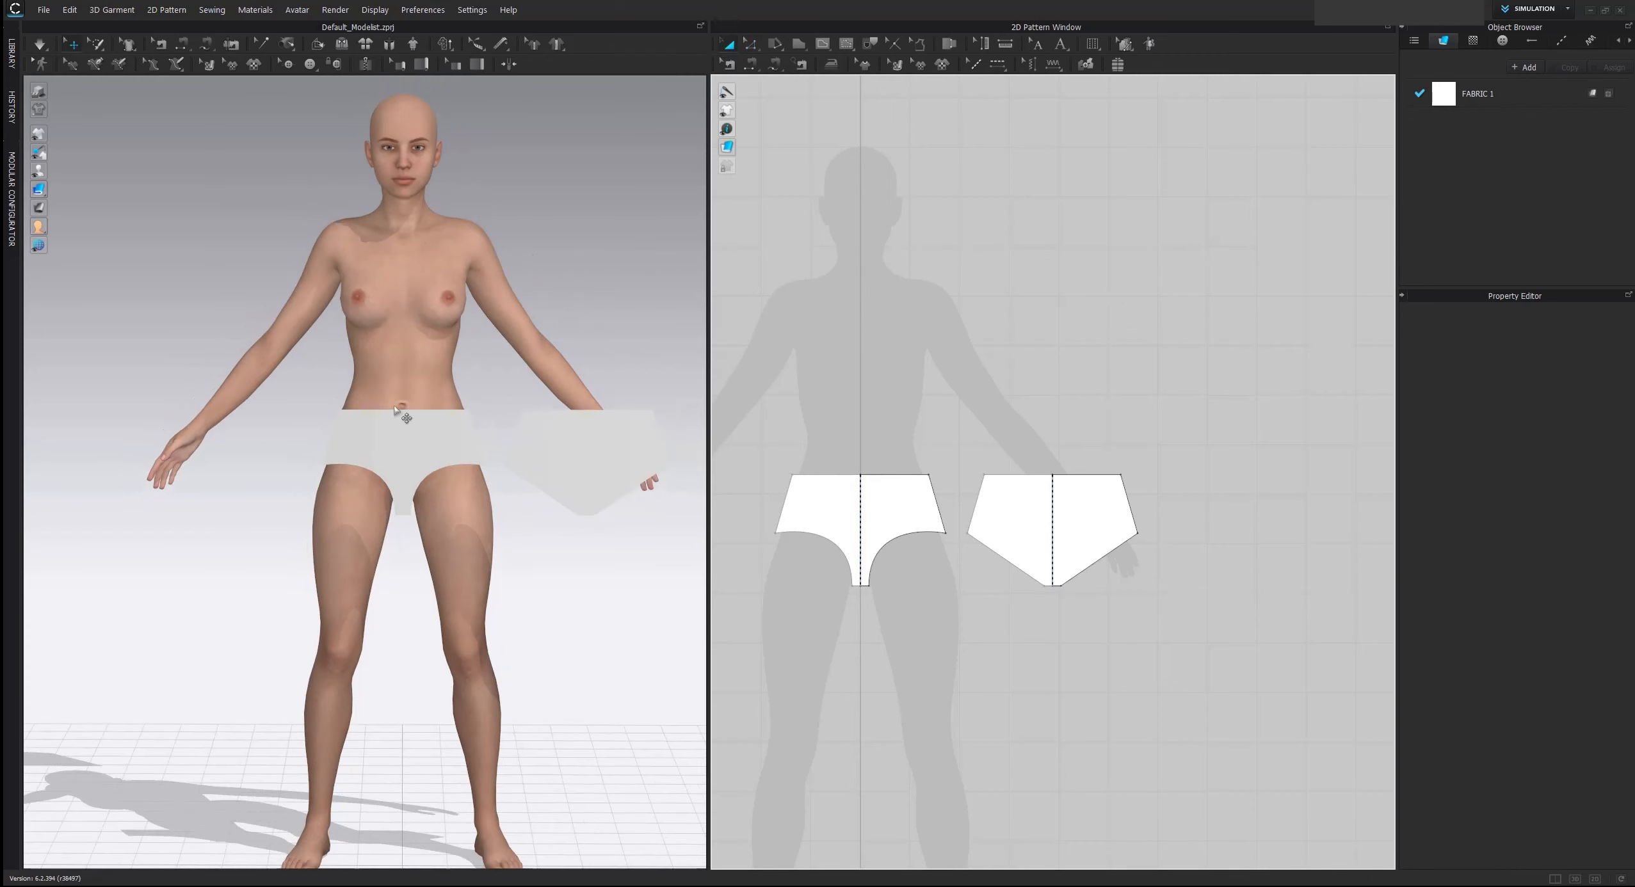
right_drag(406, 418, 574, 431)
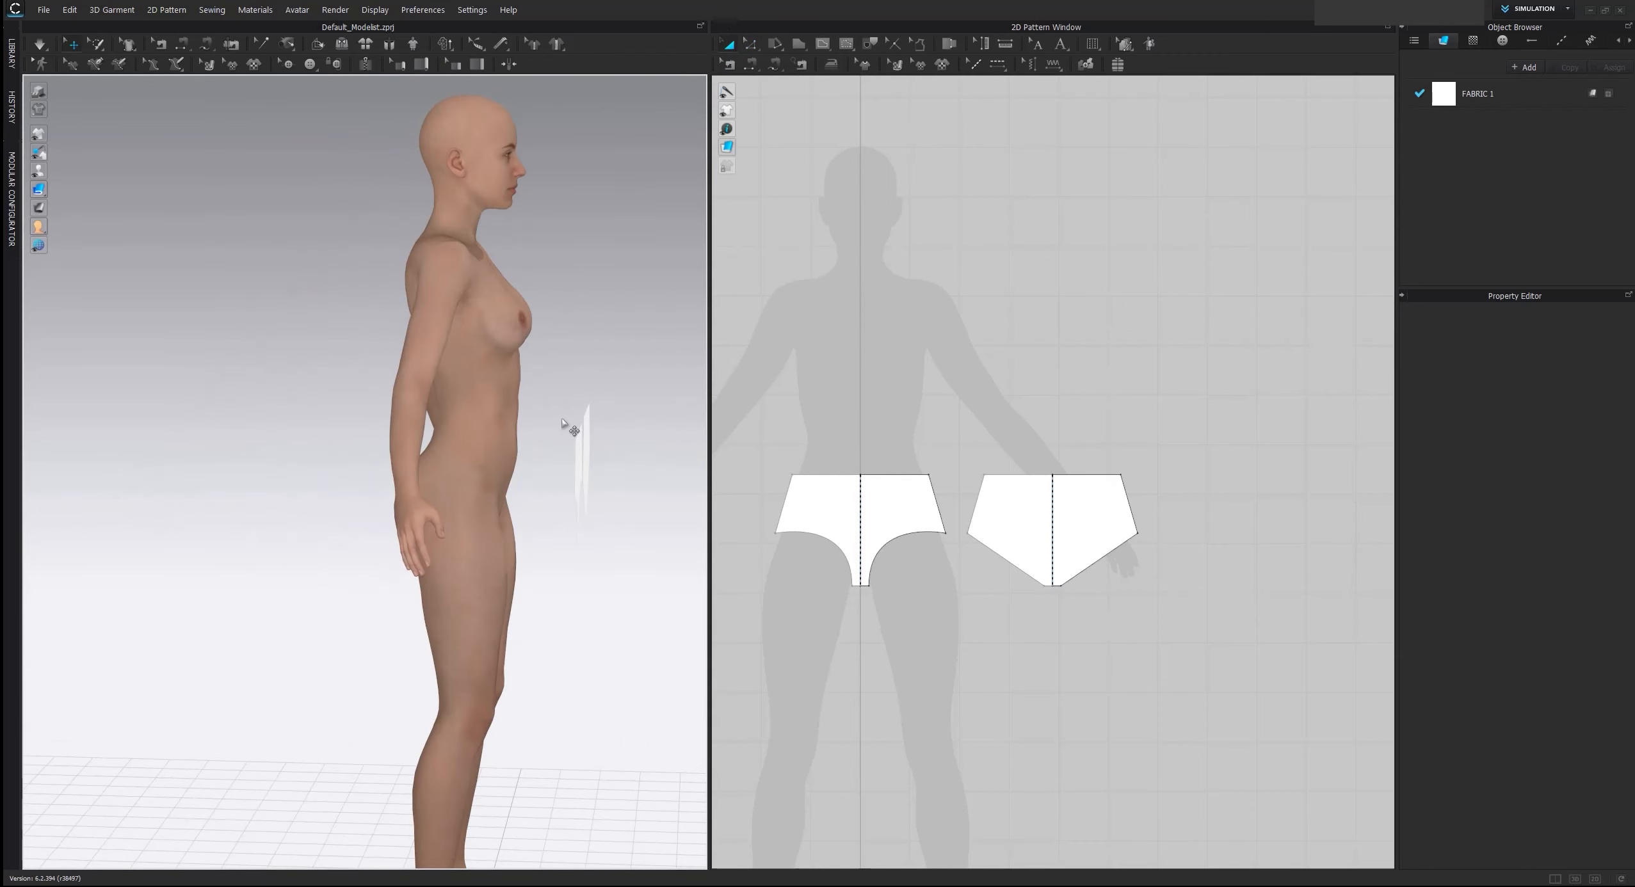
scroll(914, 359, up, 2)
click(600, 457)
drag(600, 457, 539, 463)
right_drag(565, 479, 81, 186)
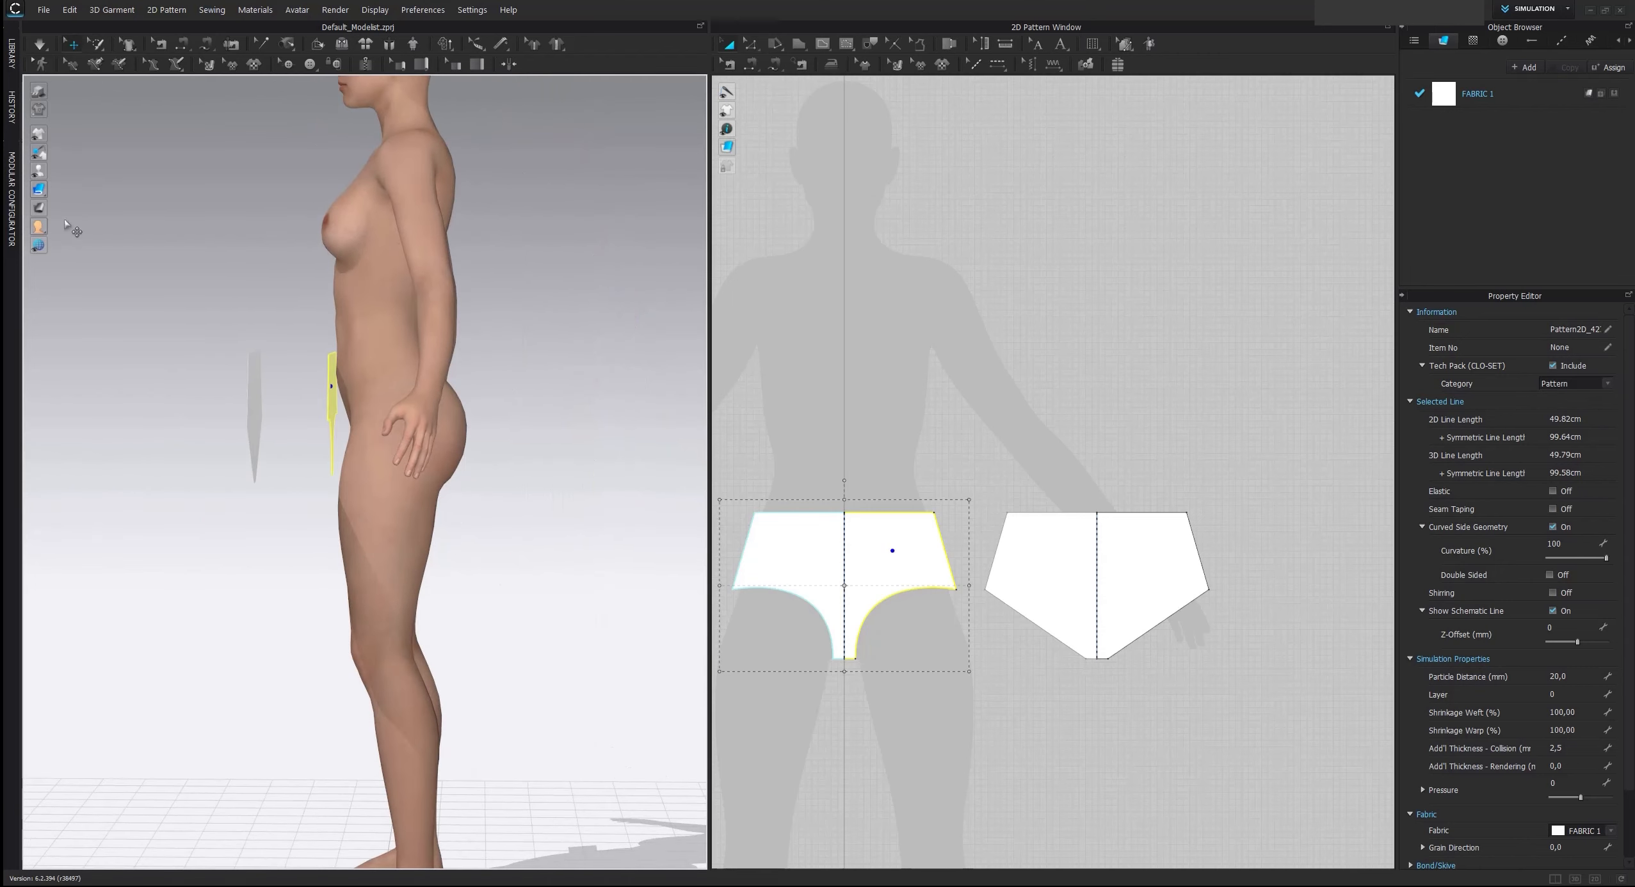
Move the duplicated brief pattern backwards in the 3D window so it sits behind the avatar's hips
click(441, 402)
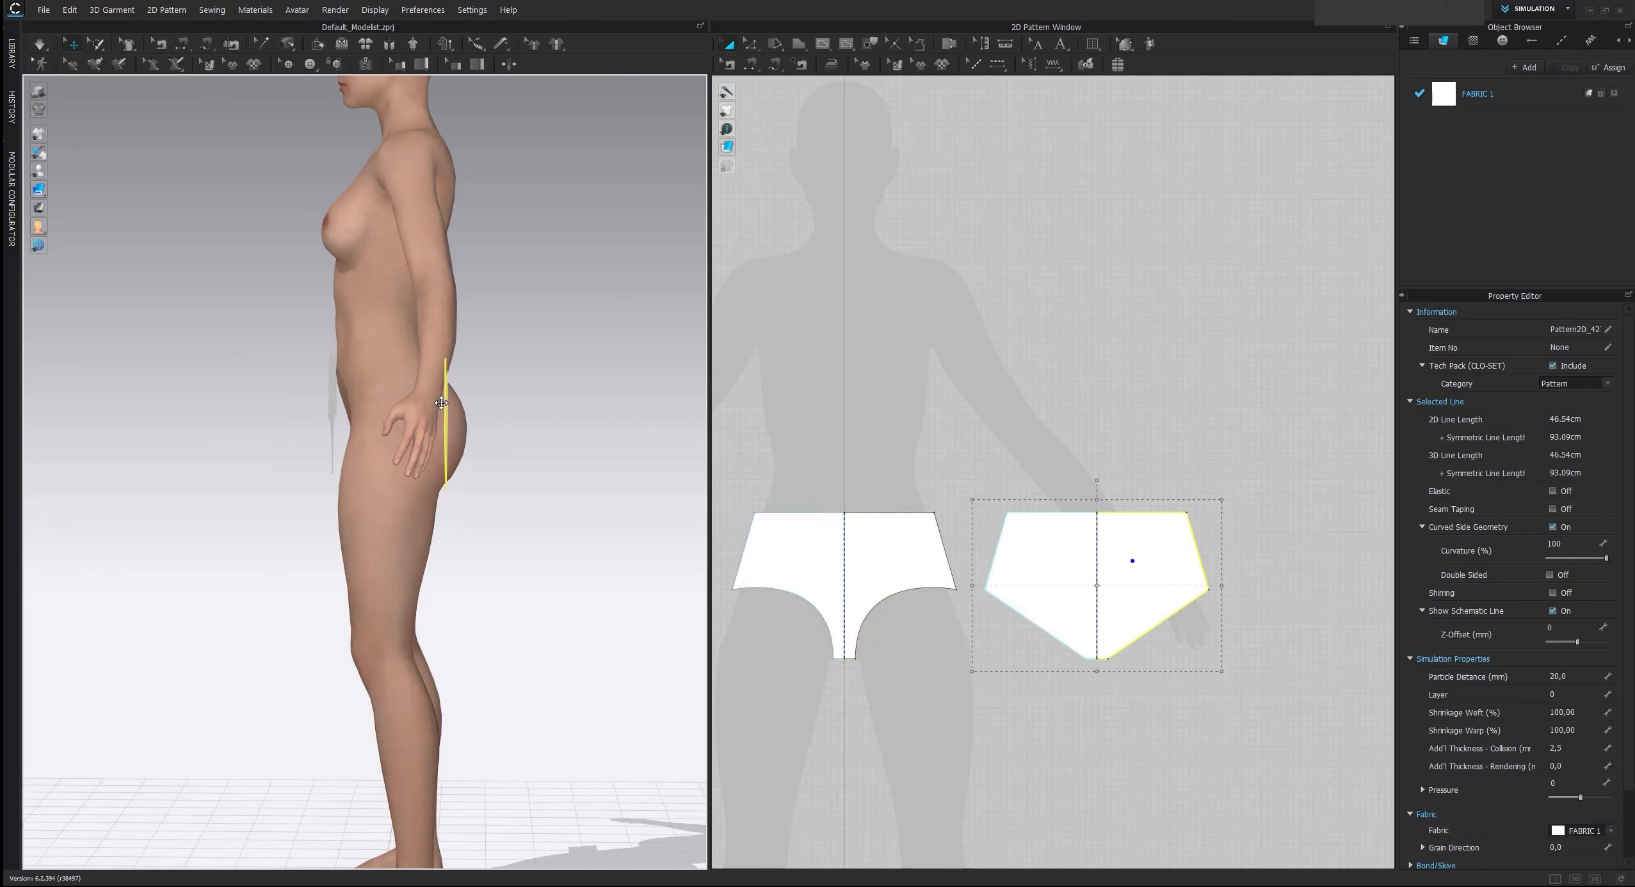
drag(441, 402, 484, 397)
right_click(280, 360)
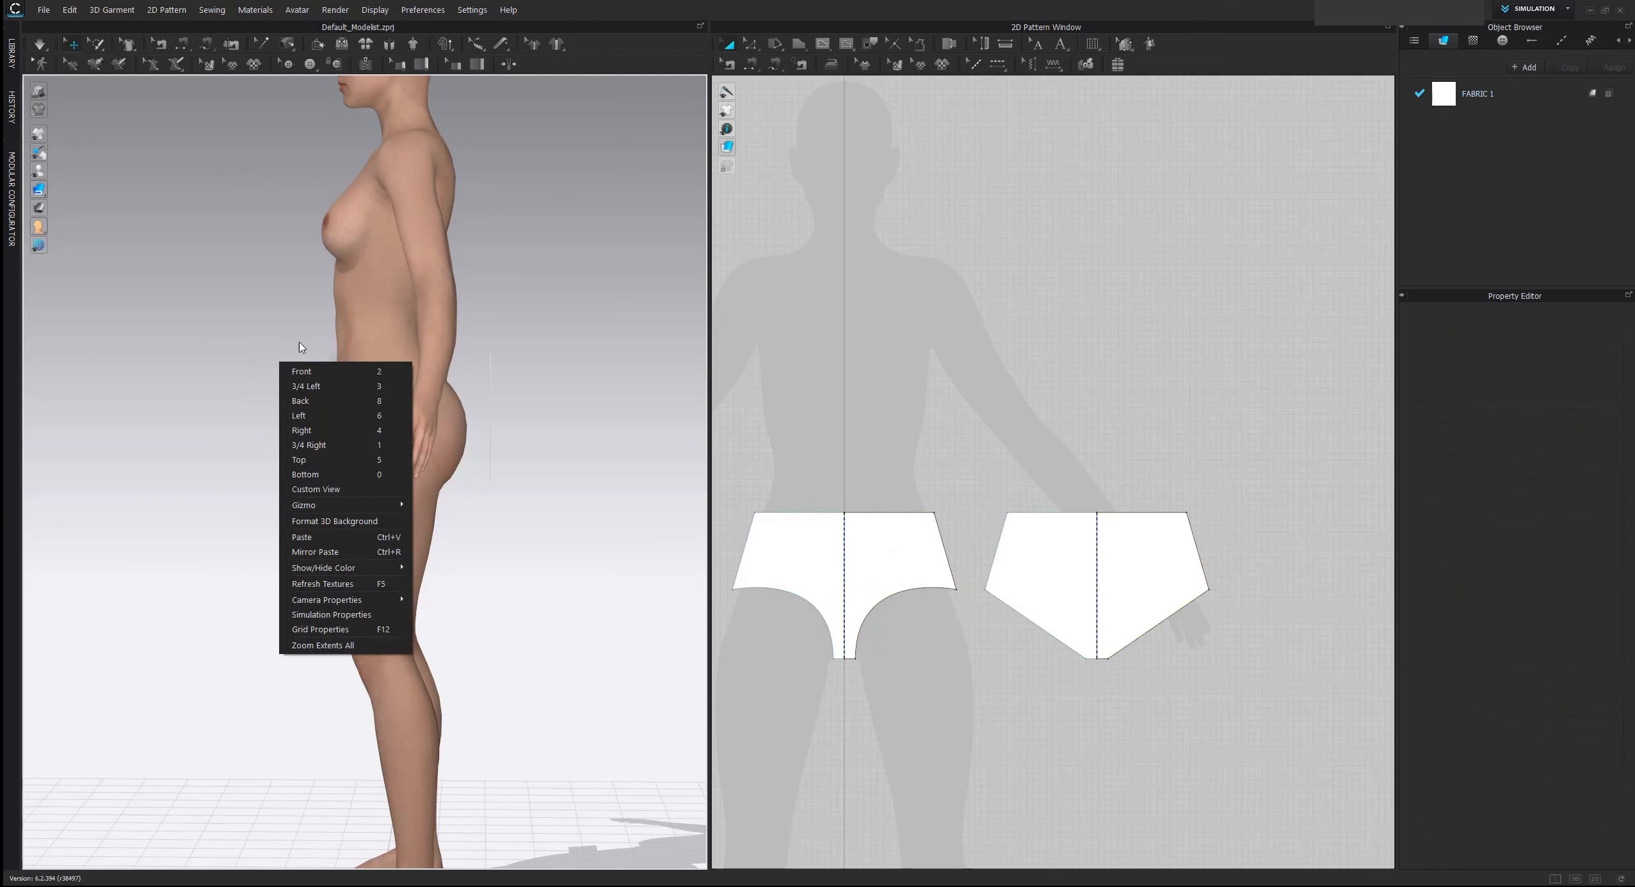
click(472, 318)
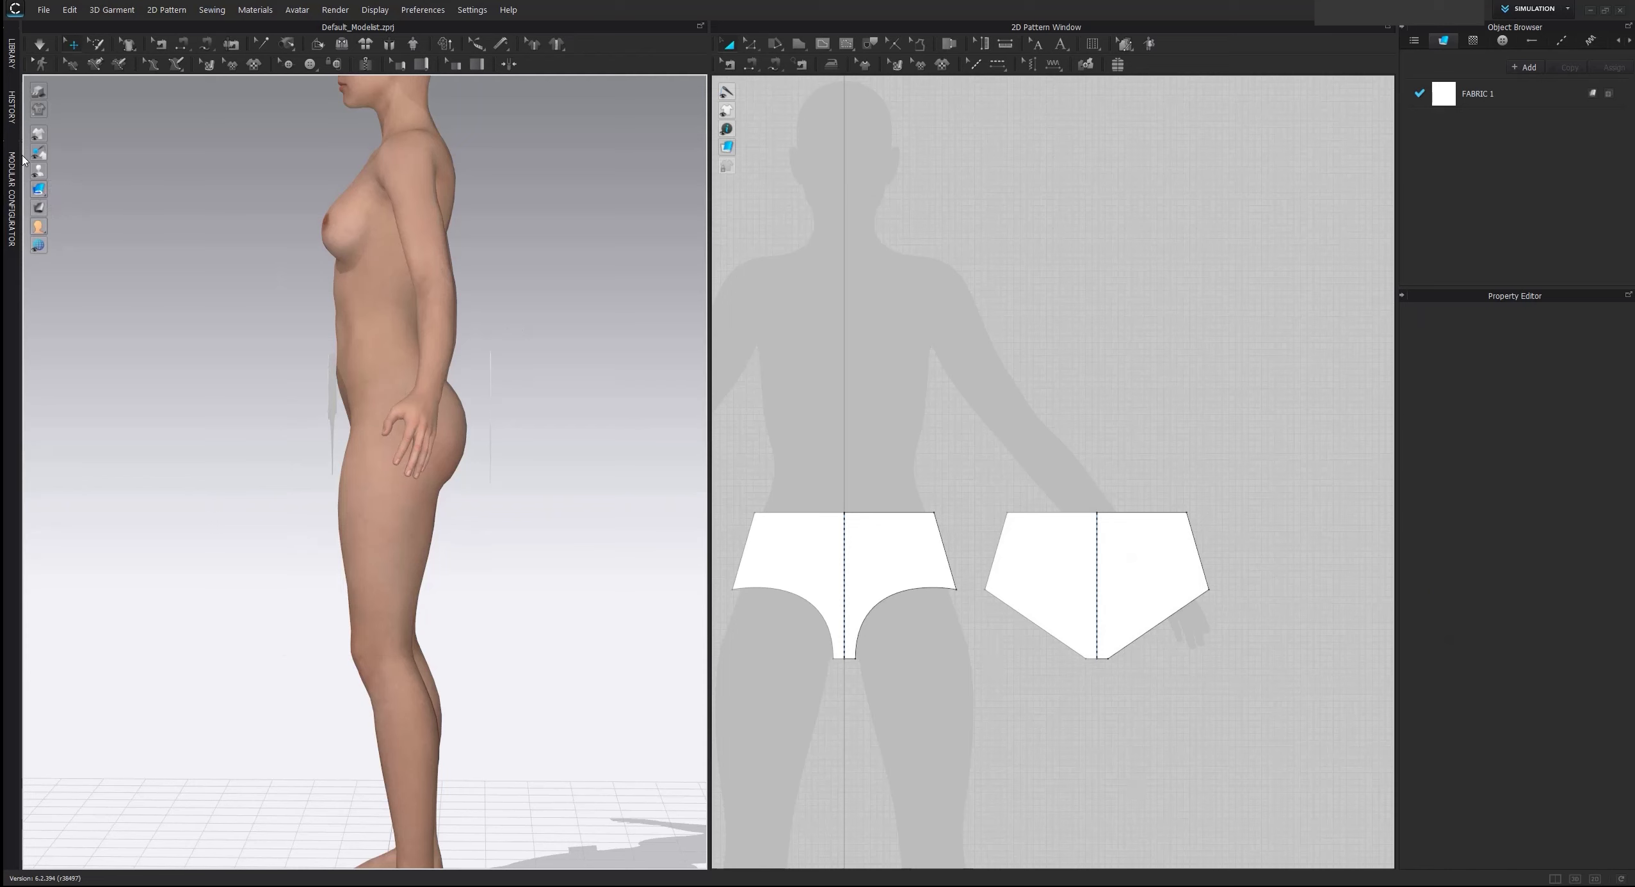
Display the garment as Textured Surface and centre the duplicated brief pattern sideways behind the avatar's hips
click(37, 189)
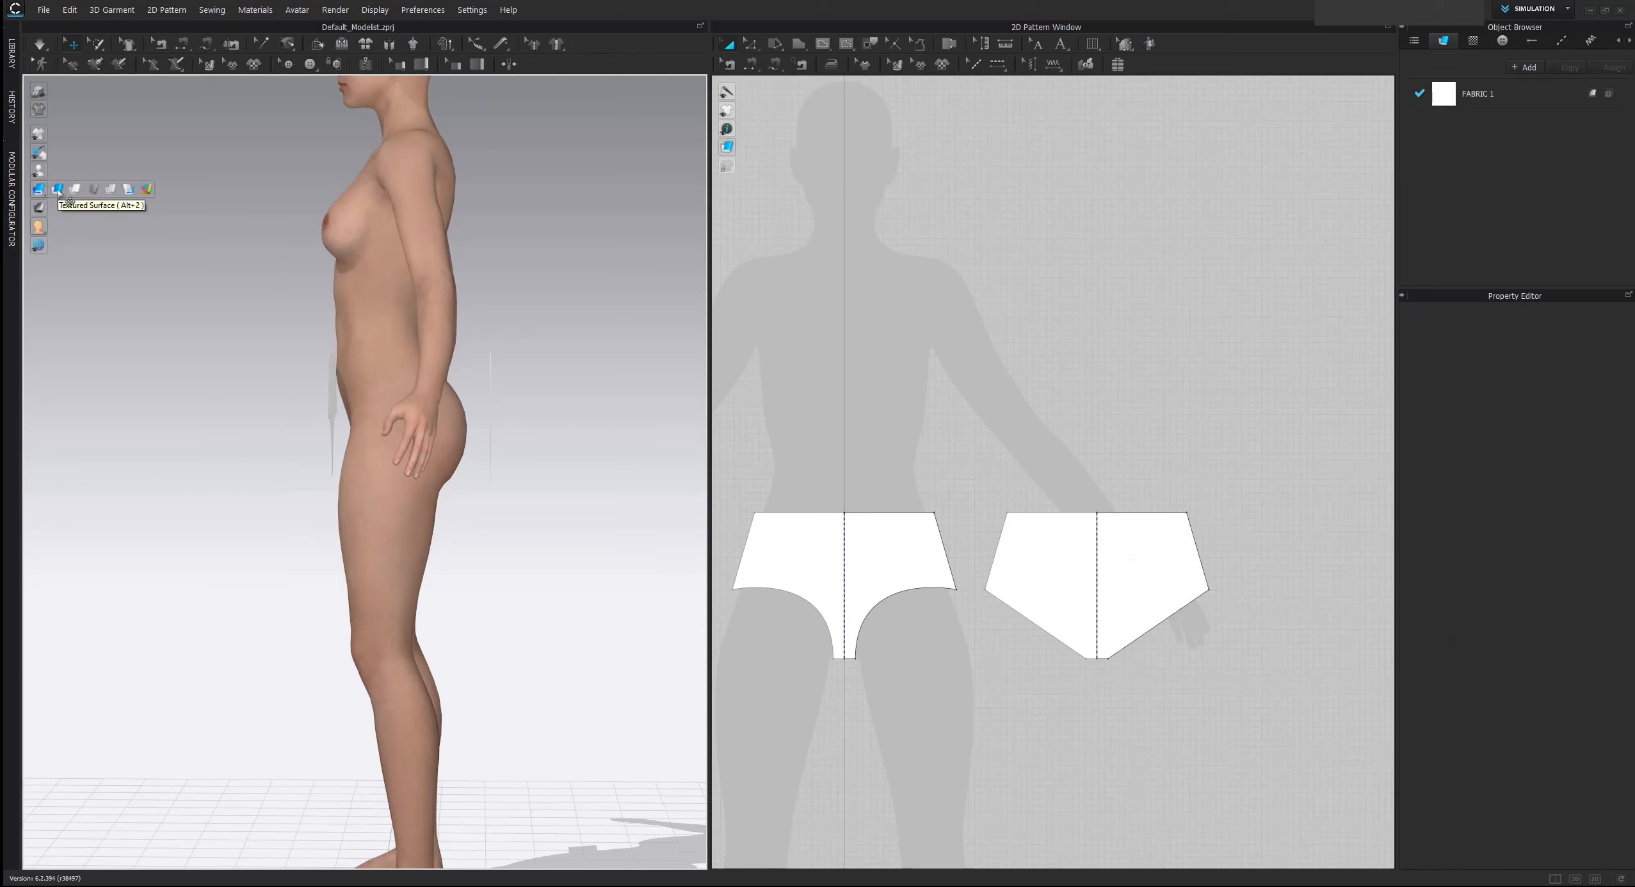
click(57, 189)
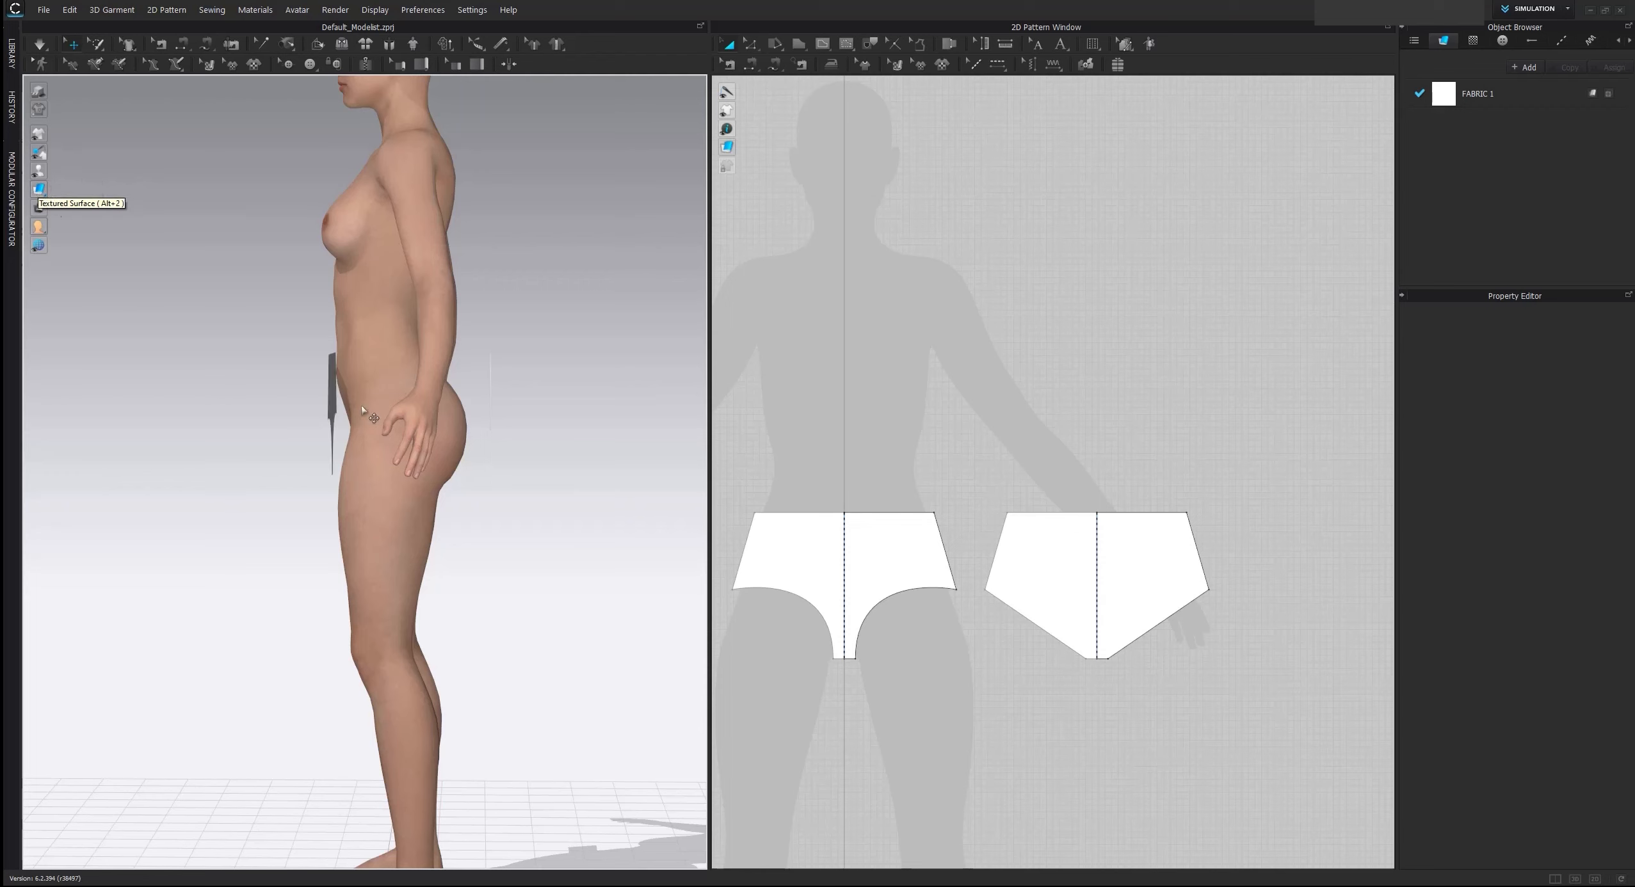
right_drag(266, 438, 398, 402)
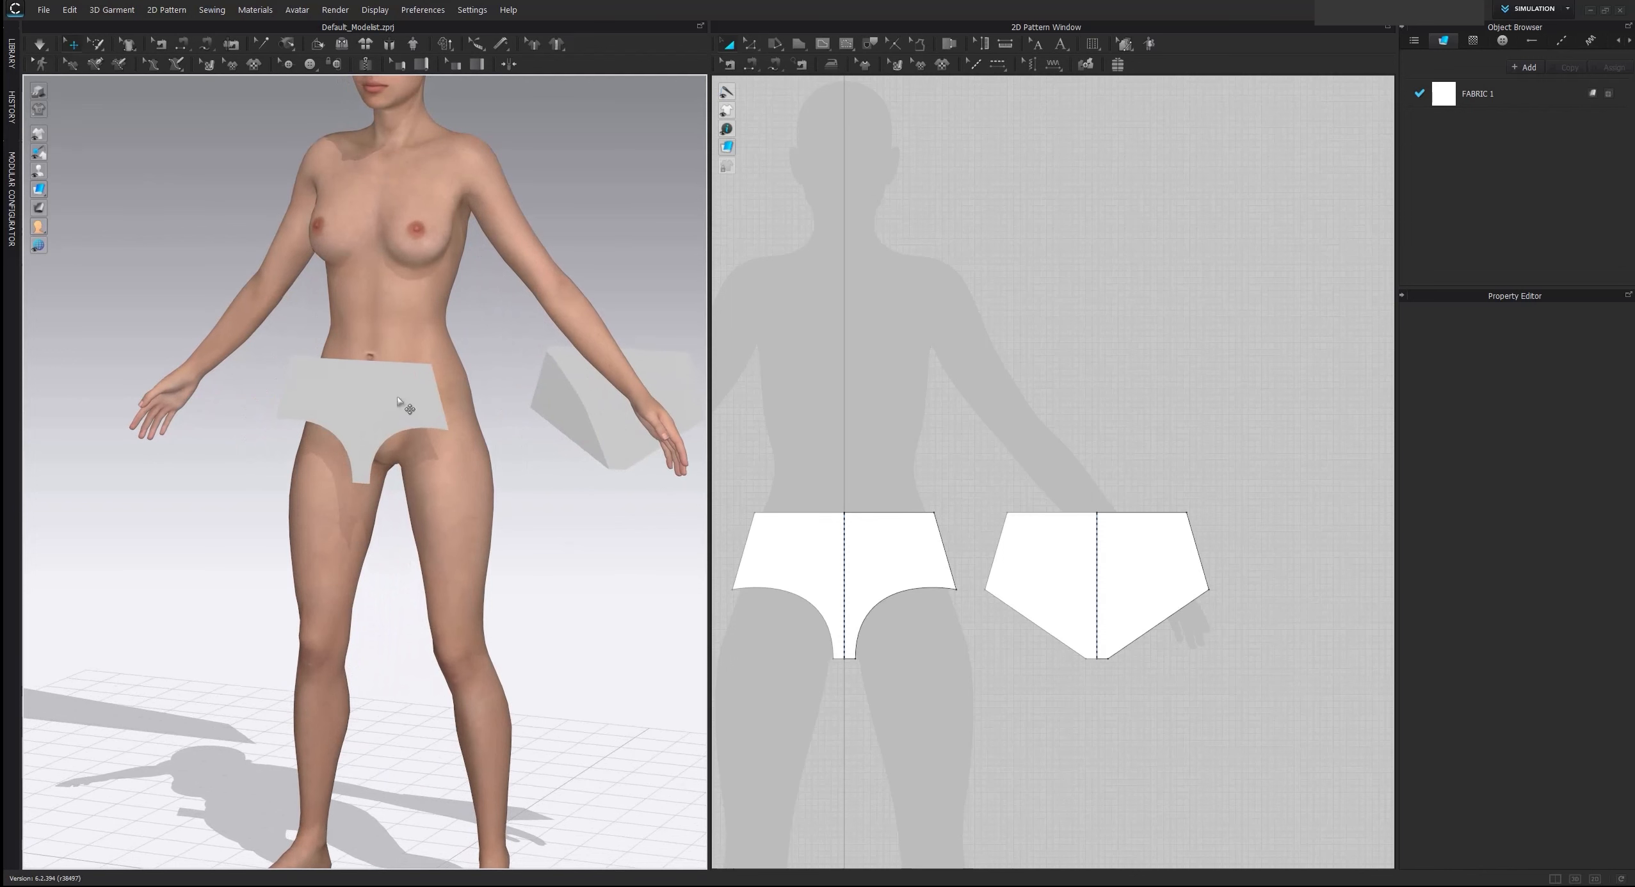
right_drag(498, 443, 429, 440)
drag(352, 440, 451, 418)
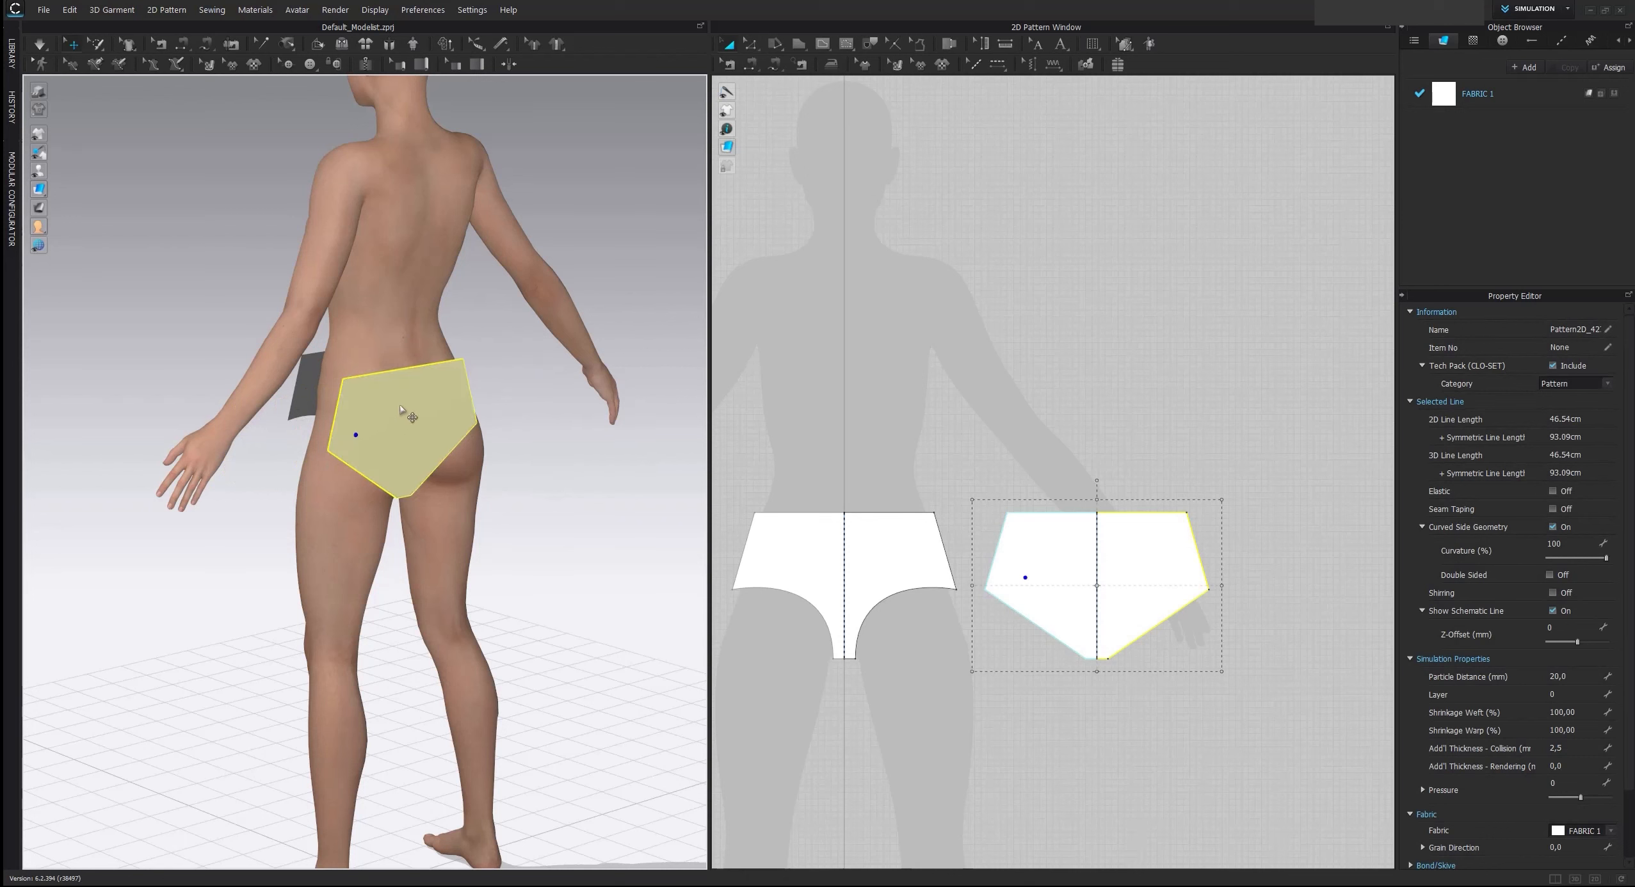
right_drag(474, 389, 410, 382)
drag(416, 407, 511, 427)
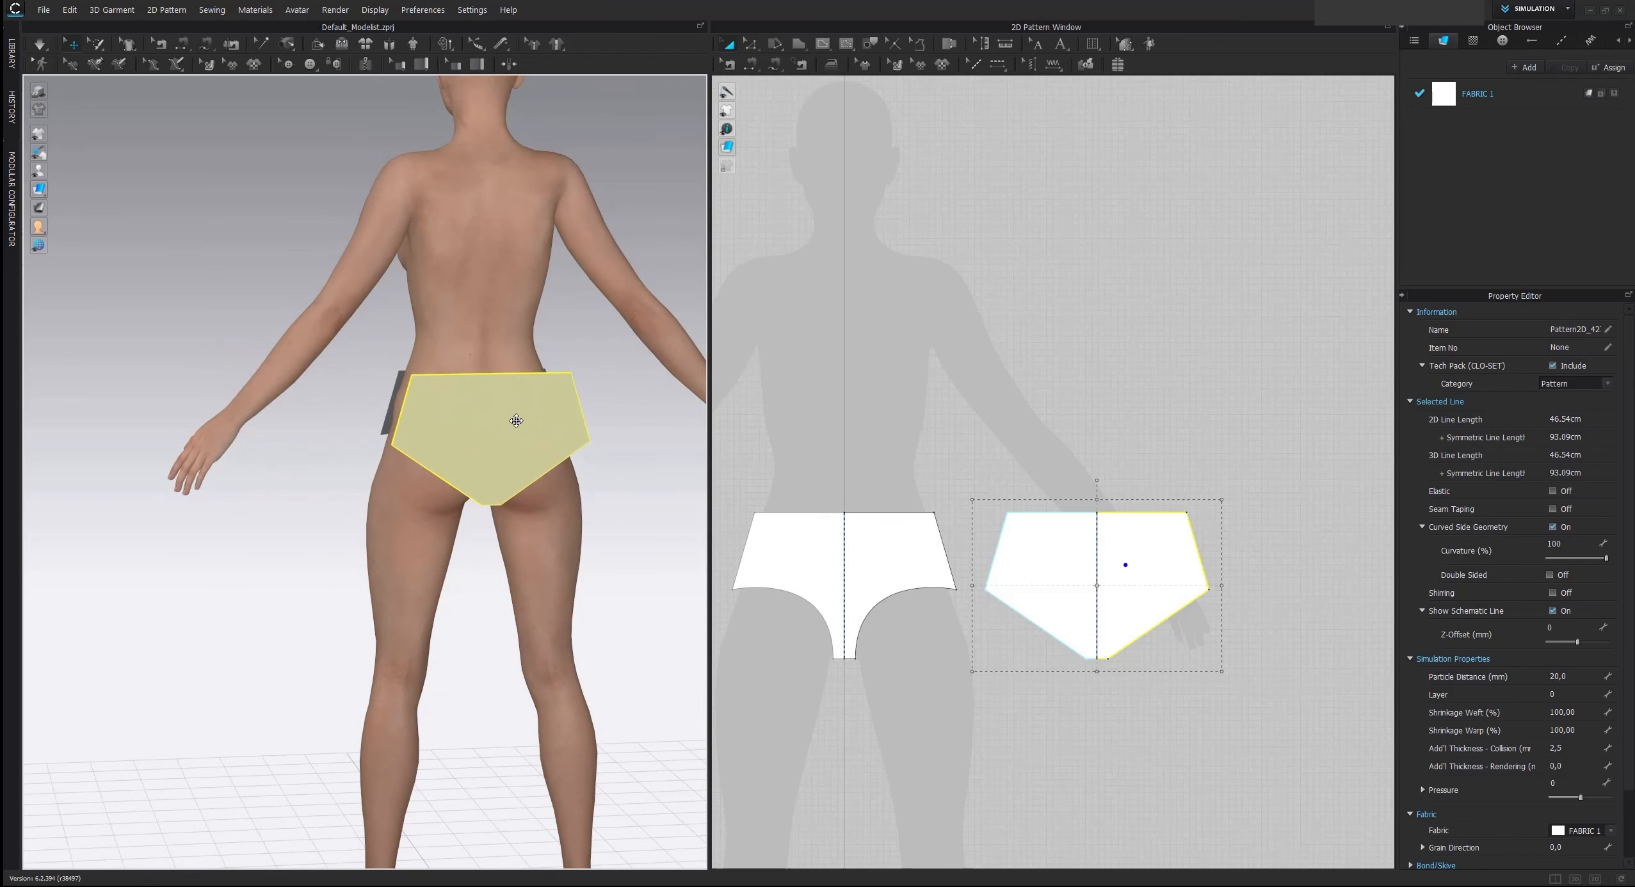
mouse_move(511, 427)
right_down()
mouse_move(432, 499)
mouse_move(497, 456)
mouse_move(492, 441)
right_up()
Switch the garment display in the 3D window from Textured Surface back to the previous surface style
drag(362, 384, 248, 402)
right_drag(249, 402, 142, 387)
drag(319, 371, 341, 366)
right_drag(278, 405, 386, 395)
right_drag(386, 395, 389, 395)
right_drag(100, 476, 255, 451)
scroll(387, 402, up, 2)
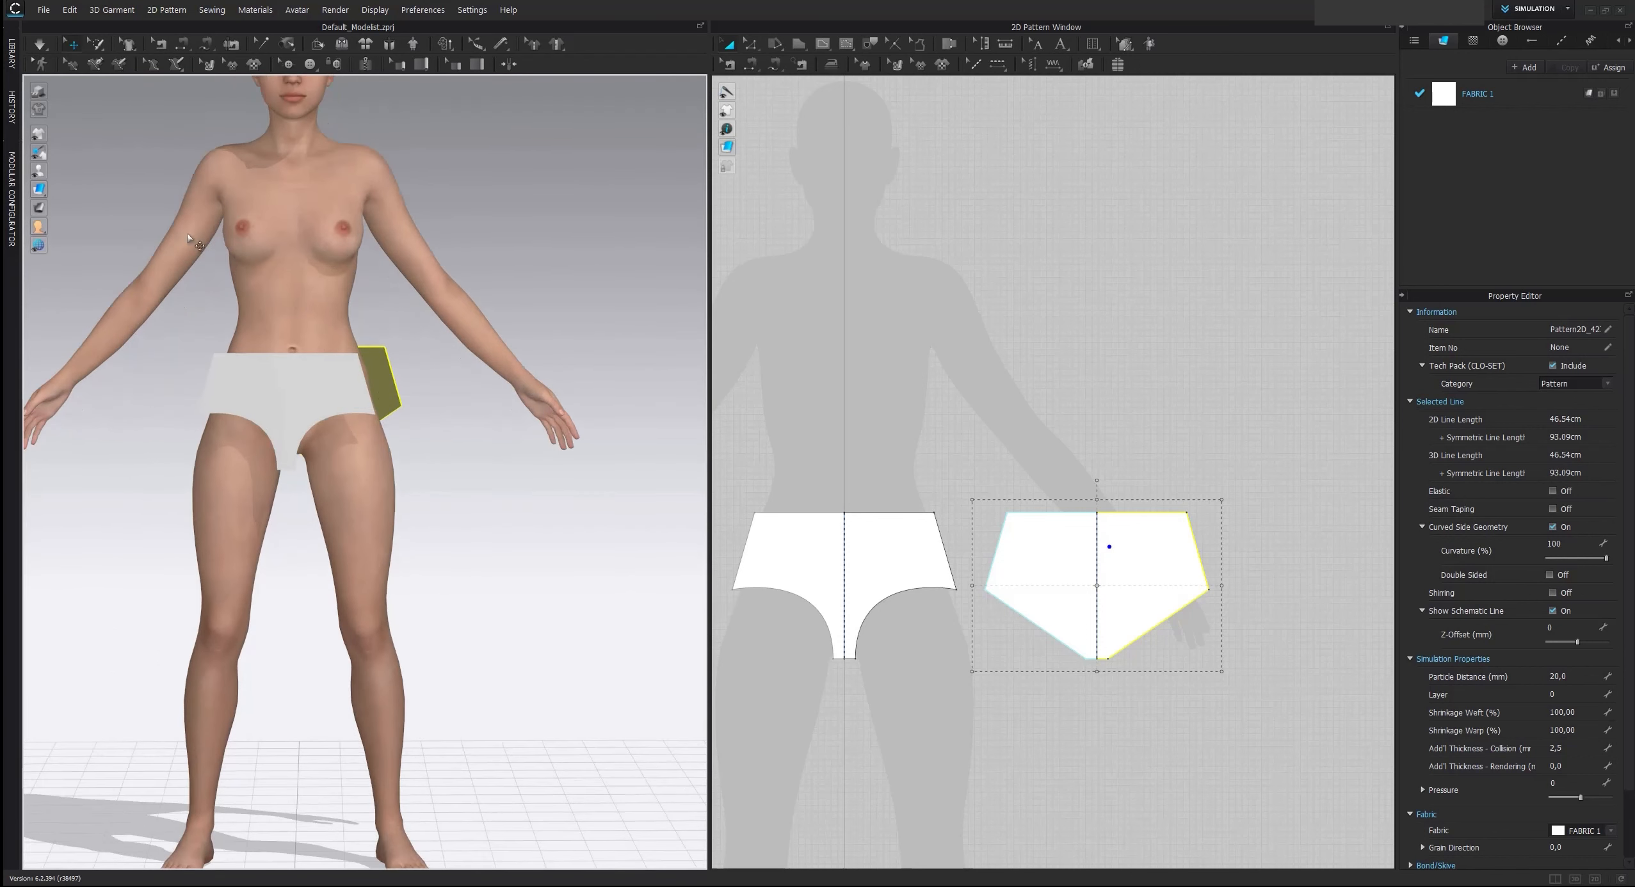
click(60, 190)
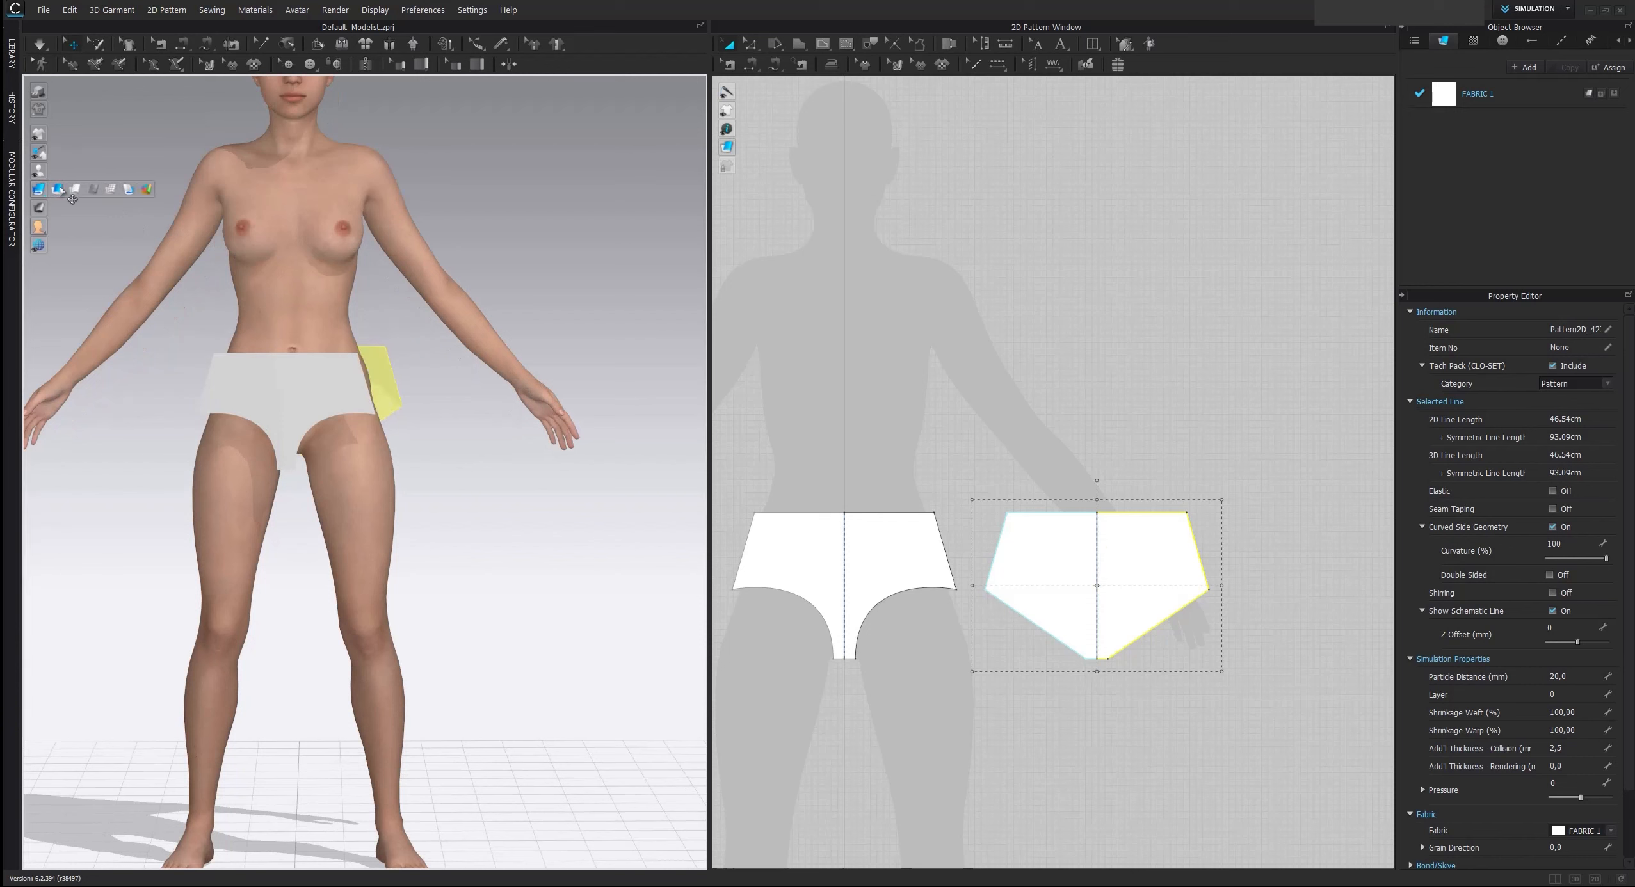
middle_drag(337, 428, 412, 430)
scroll(412, 430, up, 2)
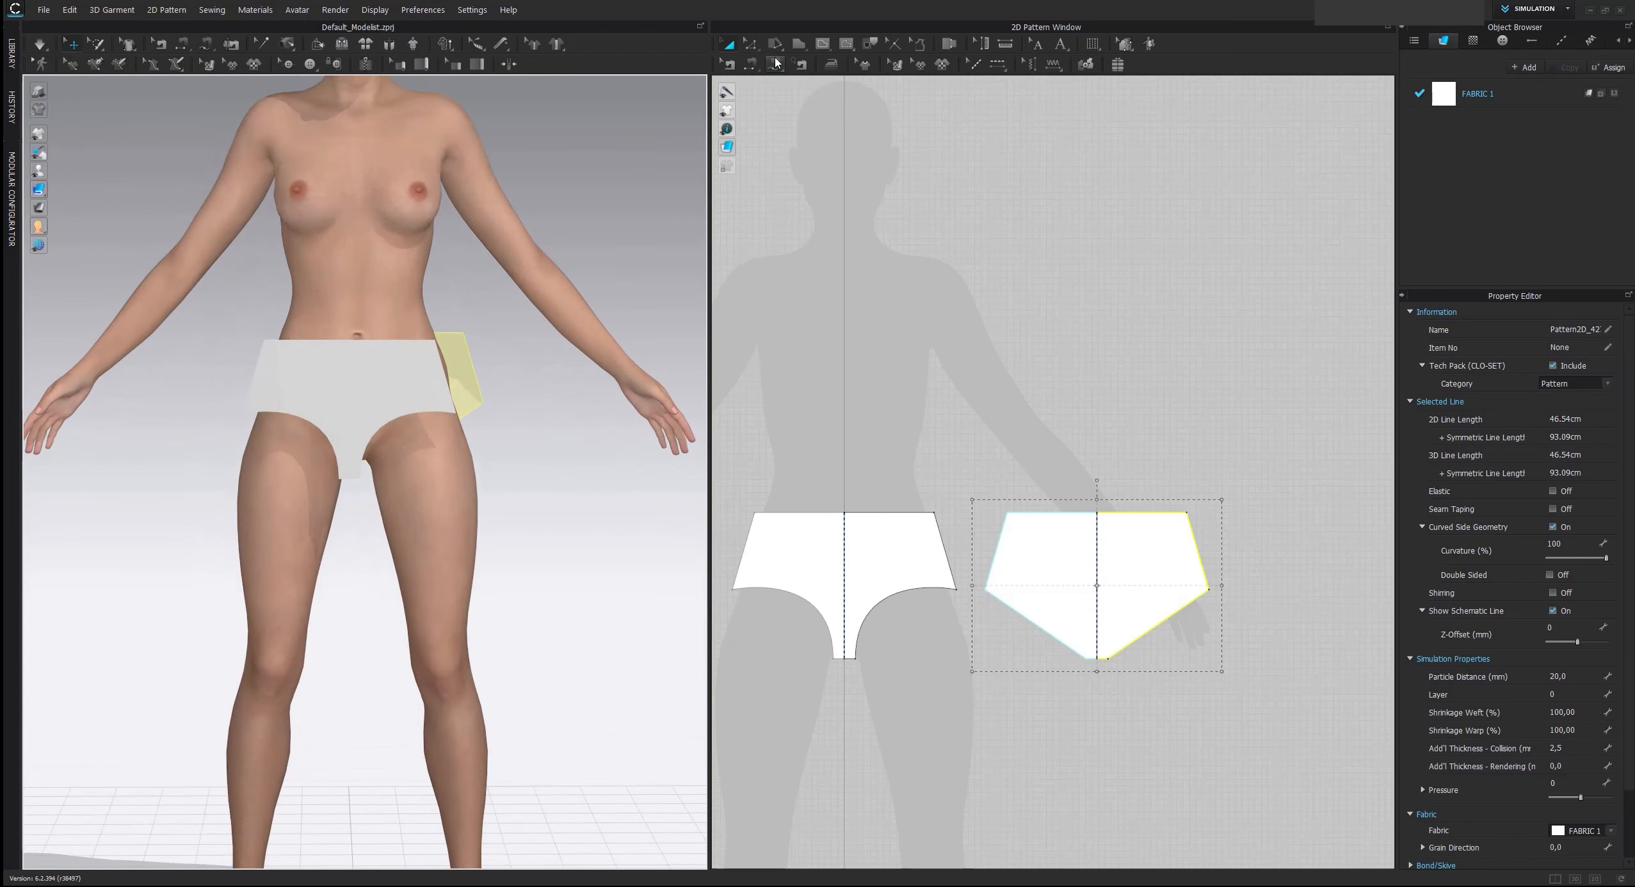
Join the side edge of the front brief to the facing side edge of the back brief with Free Sewing
click(831, 64)
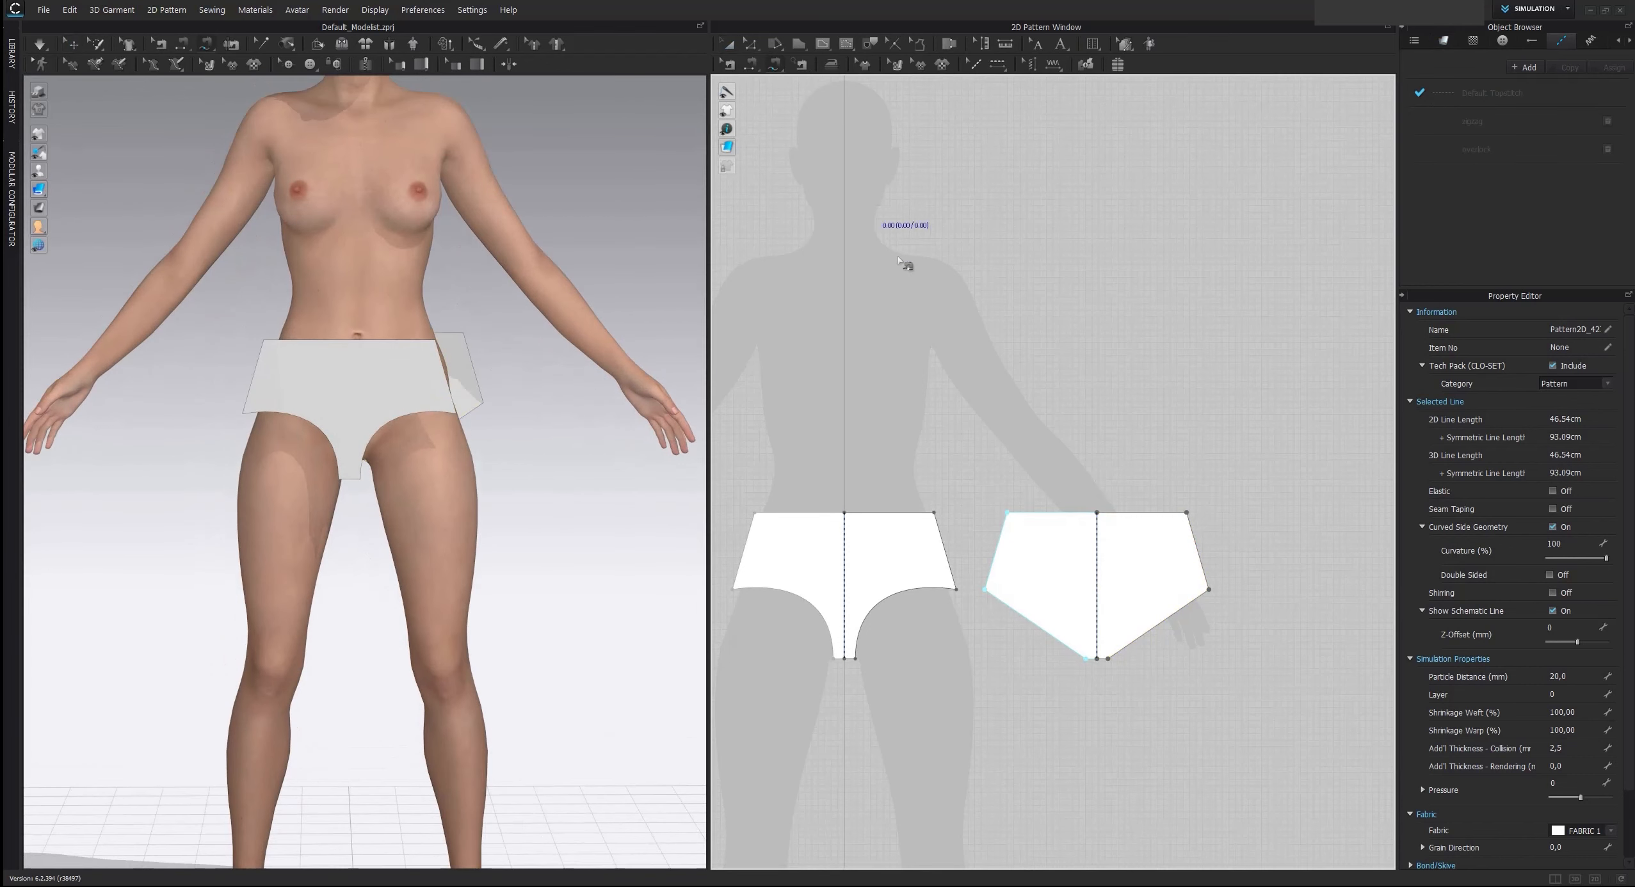
click(773, 65)
click(934, 514)
click(956, 589)
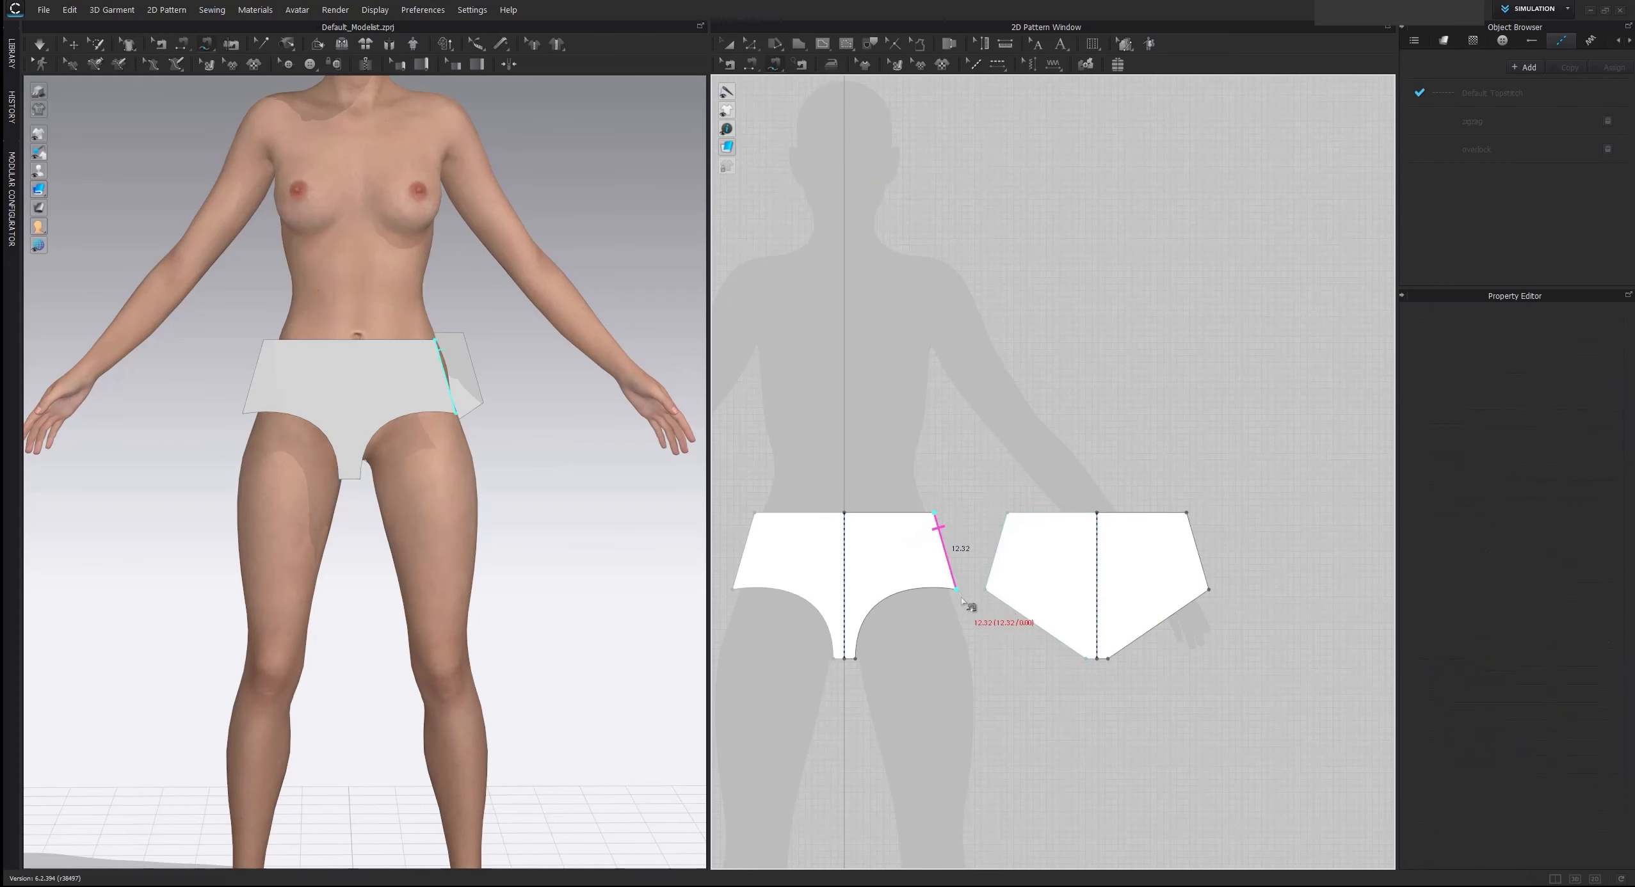
click(985, 589)
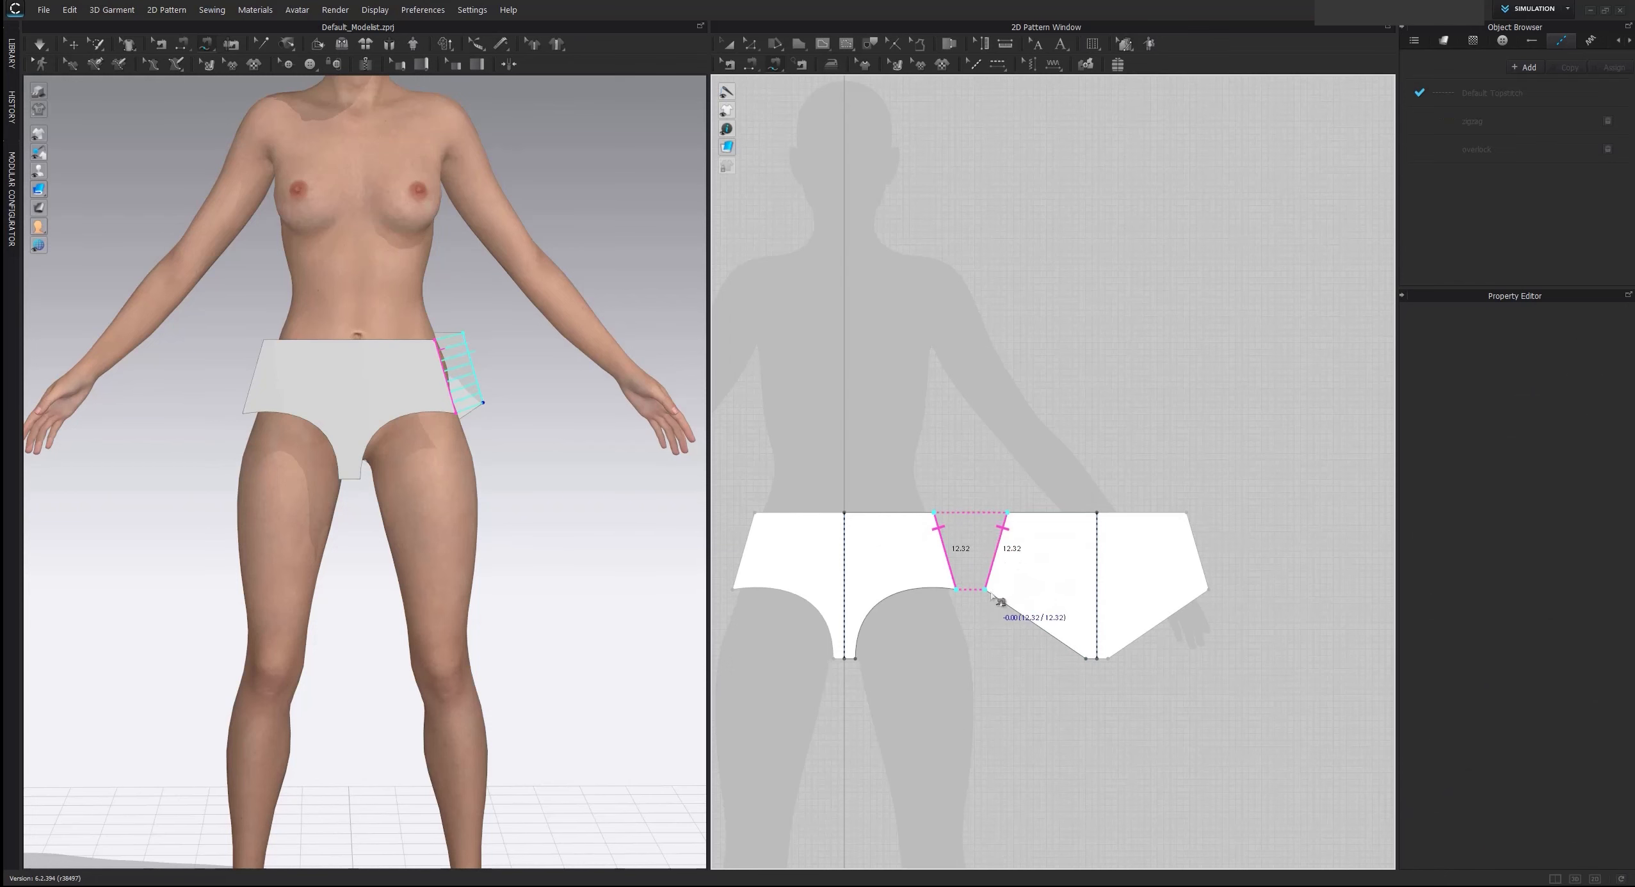
Sew the short crotch edge of the front brief to the matching crotch edge of the back brief
scroll(873, 666, up, 2)
scroll(860, 663, up, 2)
click(849, 660)
click(831, 660)
click(1282, 659)
click(1246, 660)
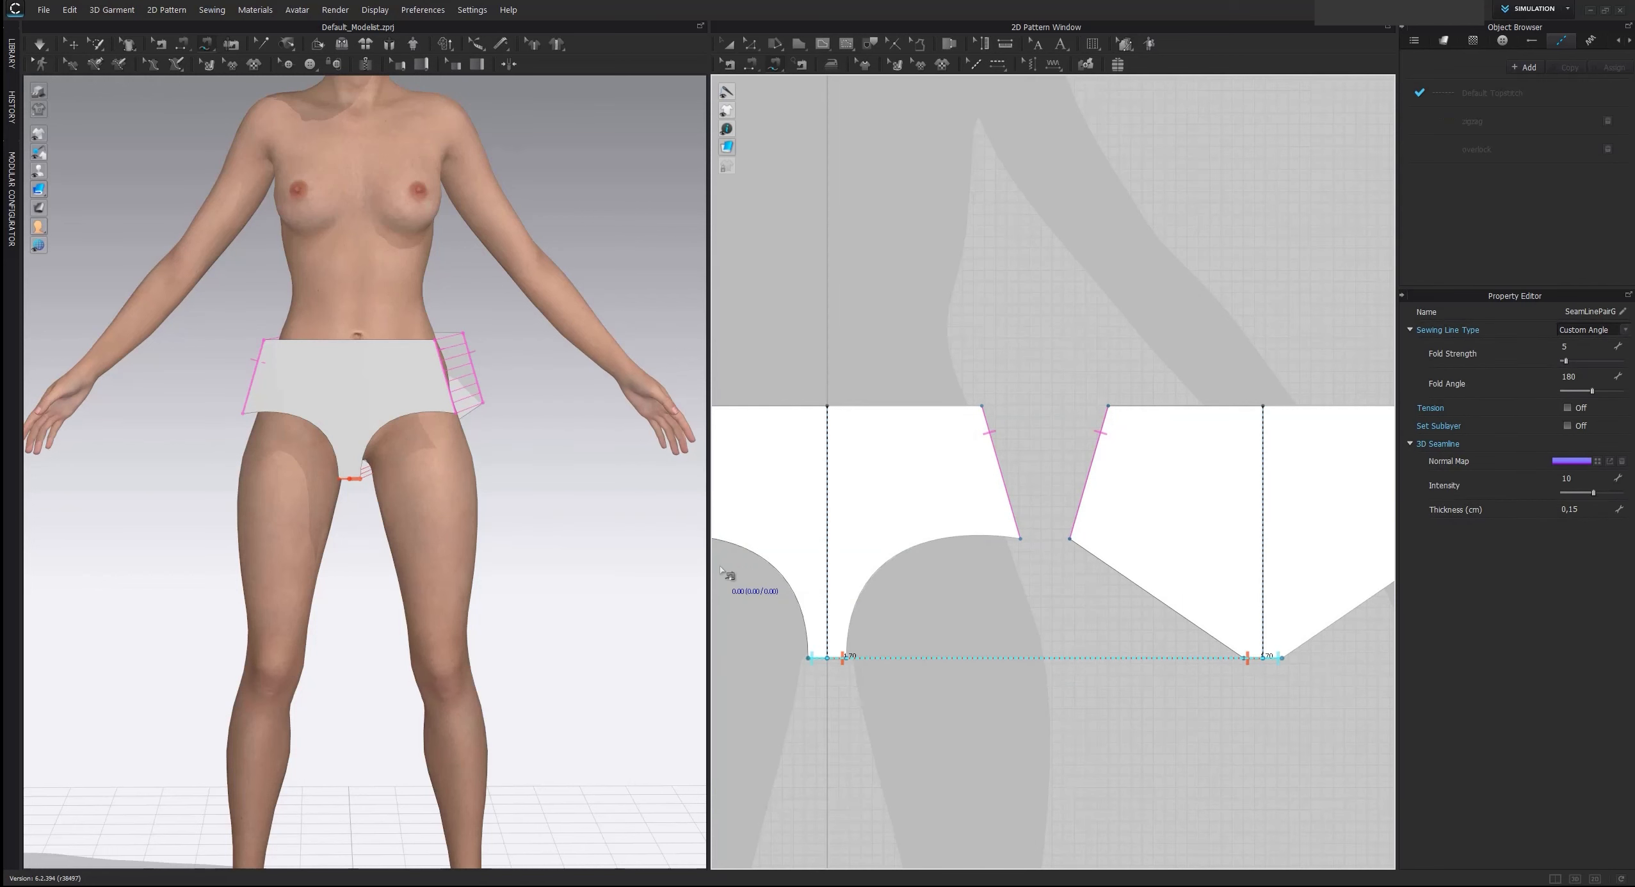
Simulate the sewn brief onto the avatar and pull the fabric at the seat to smooth it
key(space)
right_drag(478, 441, 781, 461)
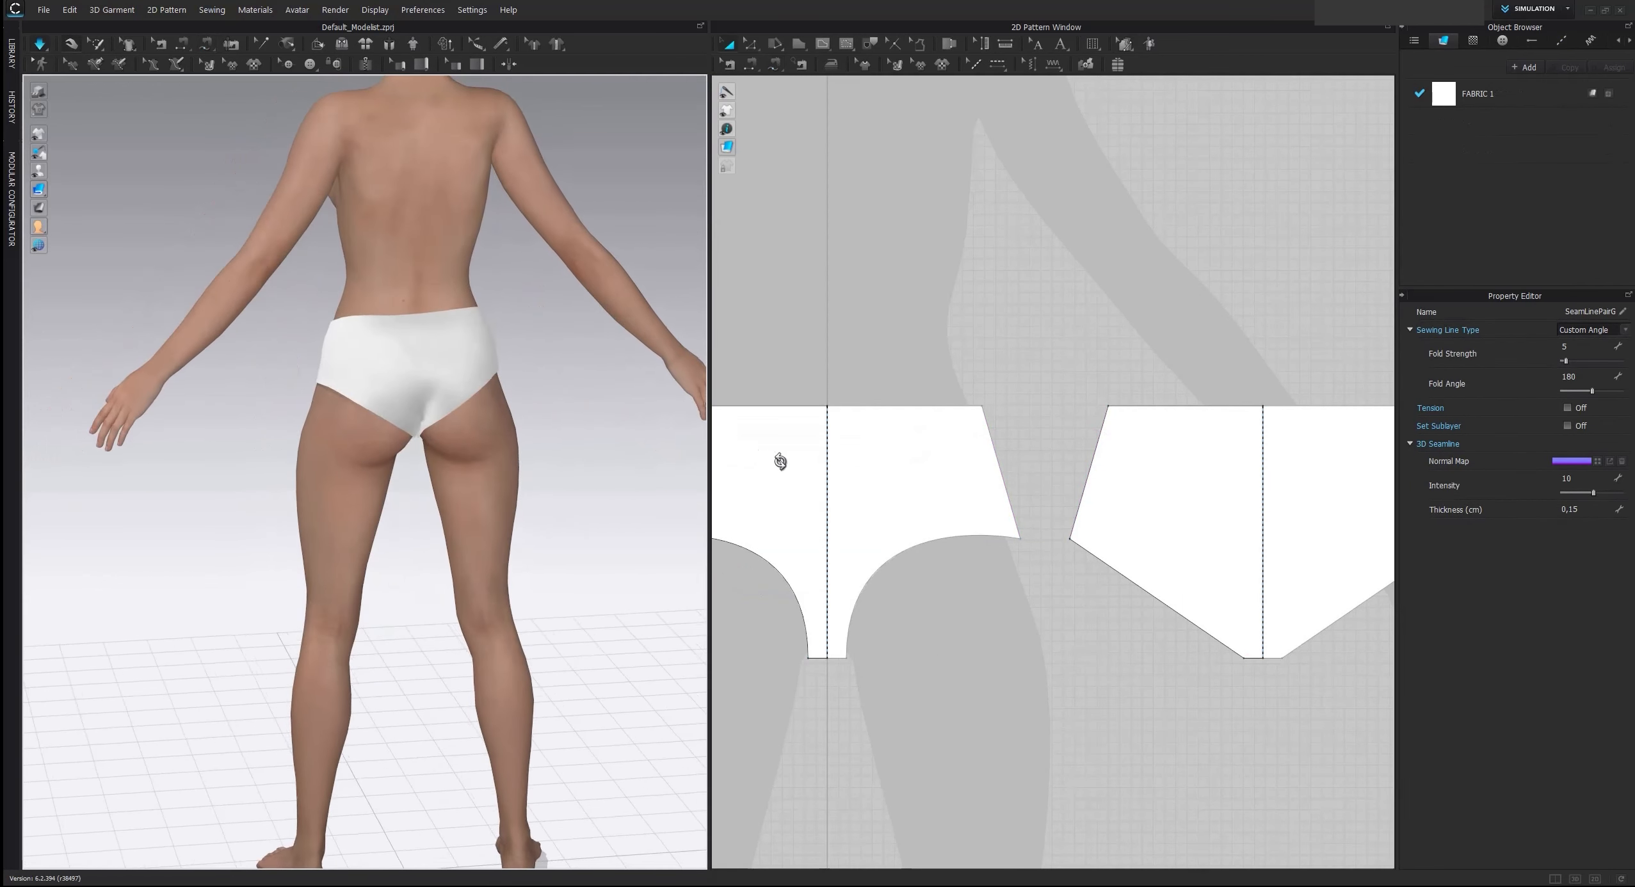
key(m)
scroll(588, 427, up, 2)
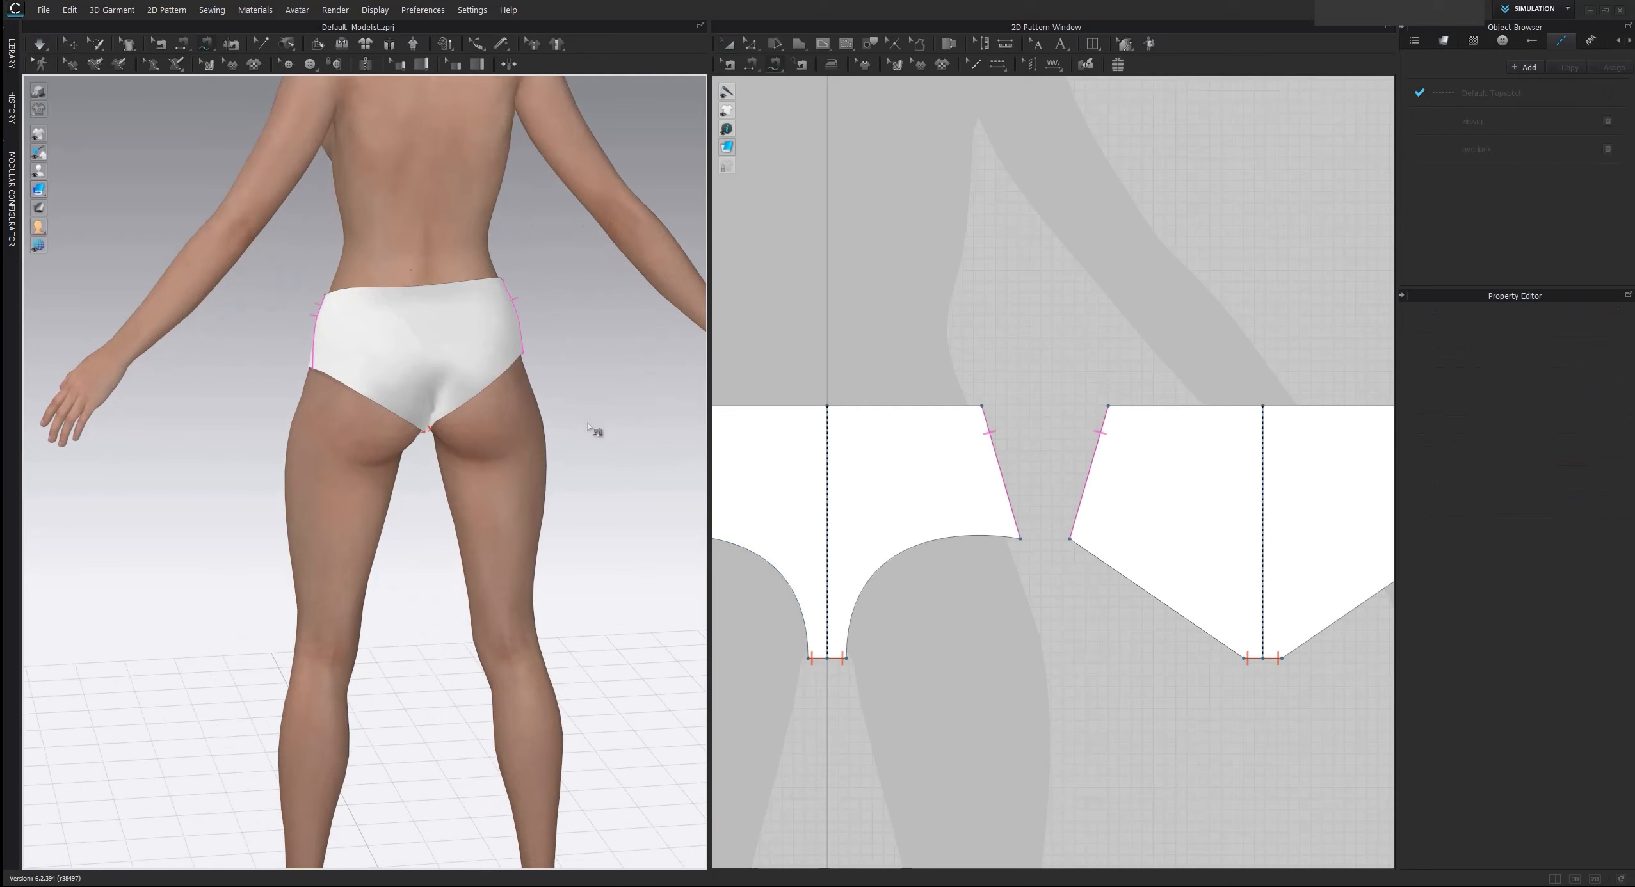
scroll(595, 430, up, 3)
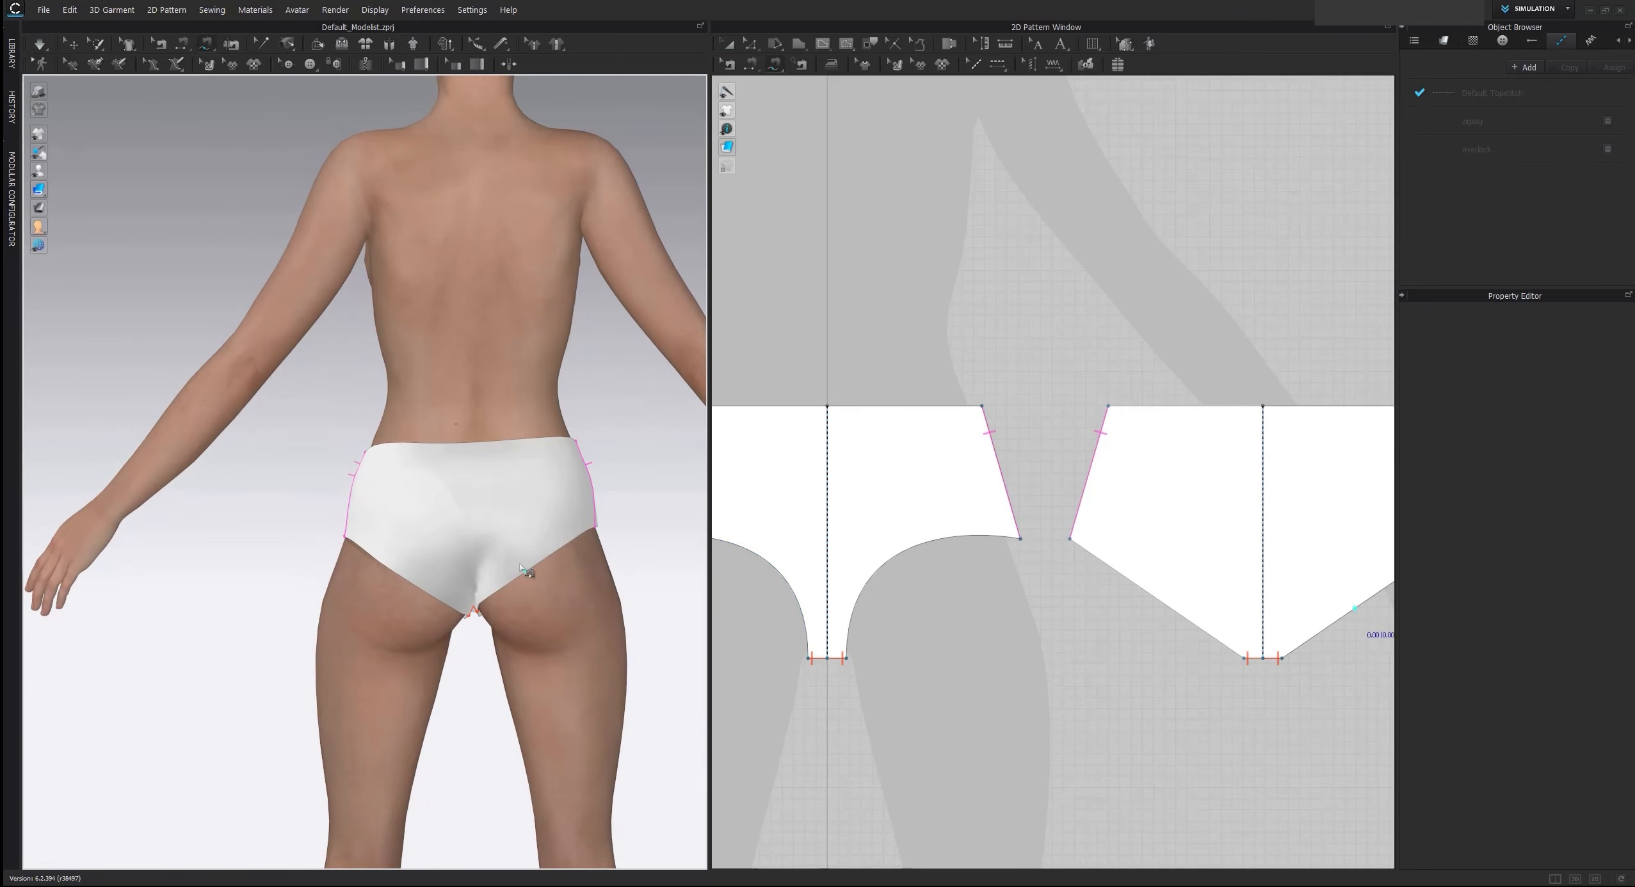
key(space)
drag(520, 566, 565, 595)
key(m)
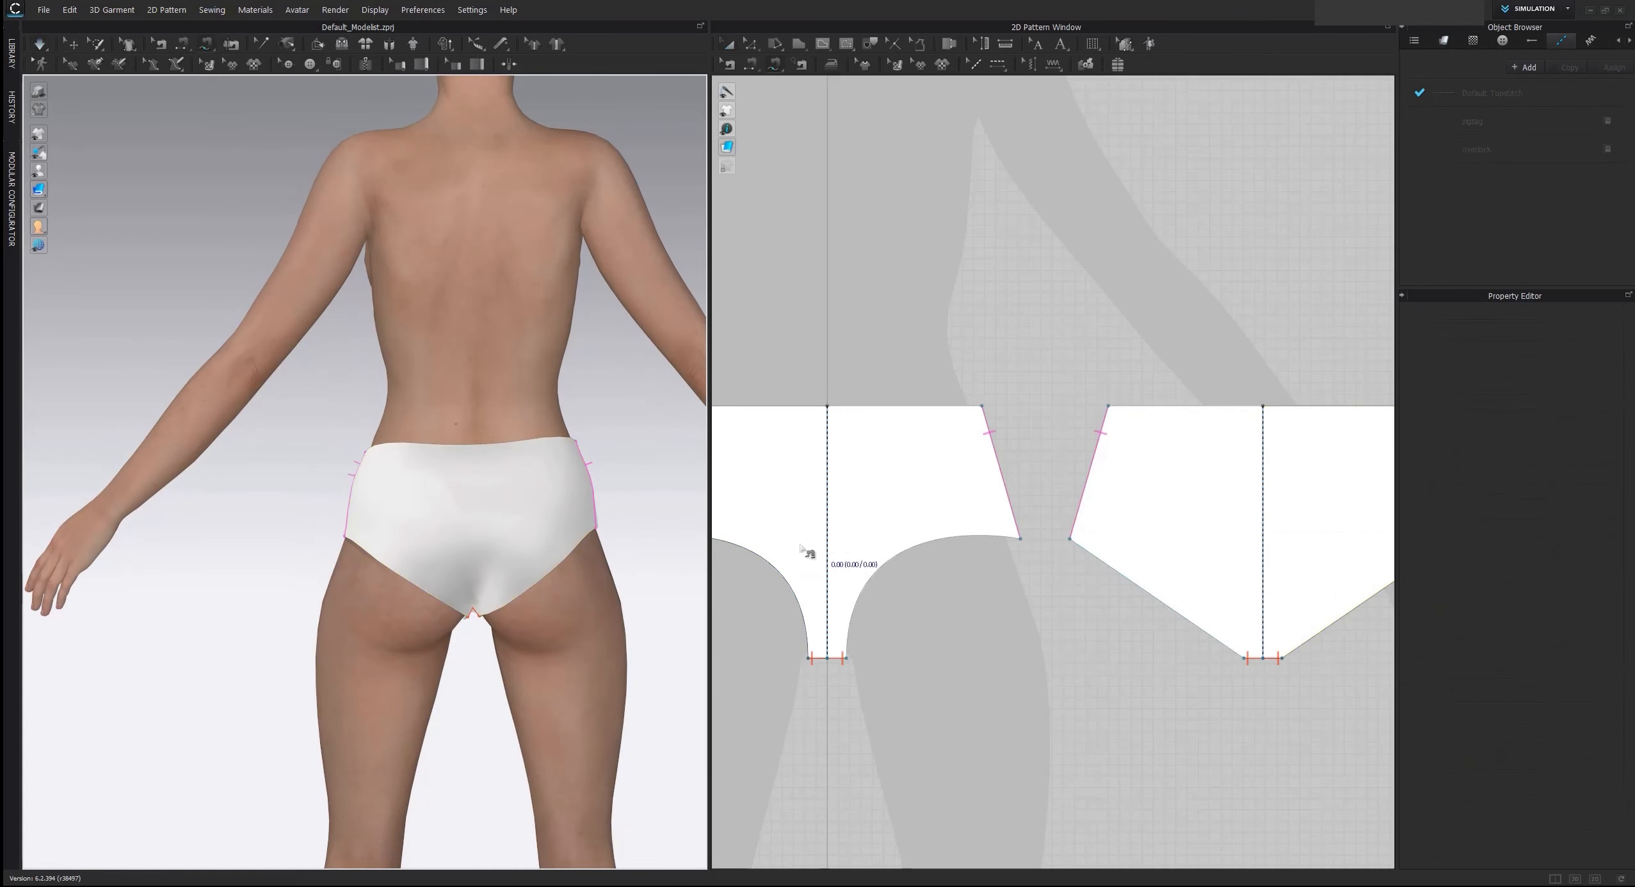
Strengthen both the front and back brief patterns
scroll(801, 550, down, 5)
key(a)
drag(1110, 592, 1185, 629)
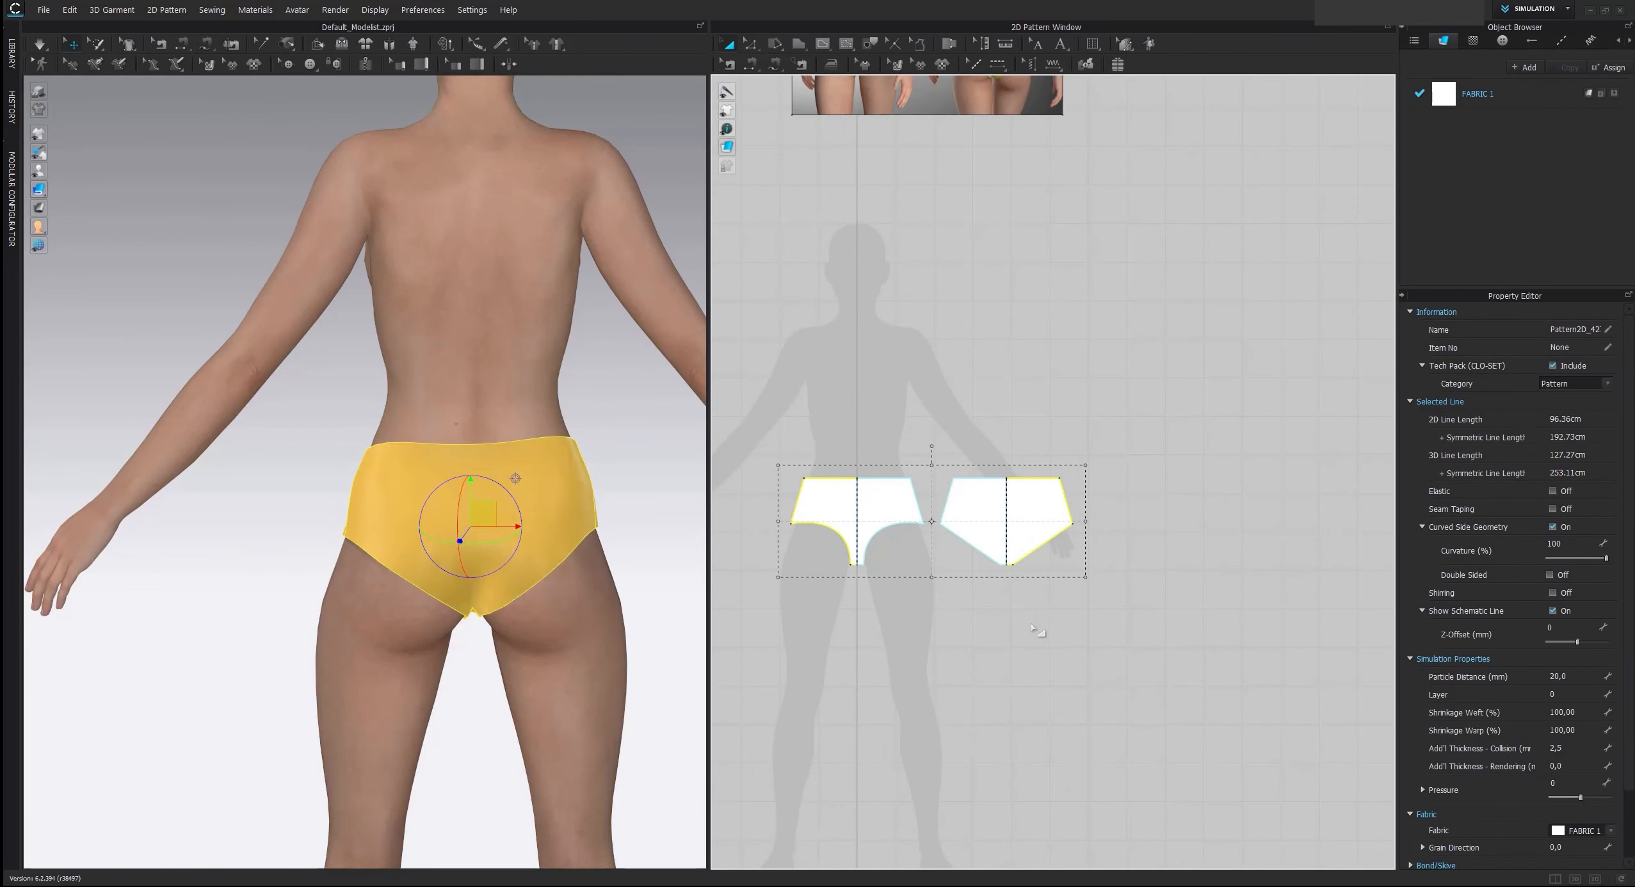
click(968, 603)
drag(1114, 613, 1114, 614)
click(920, 594)
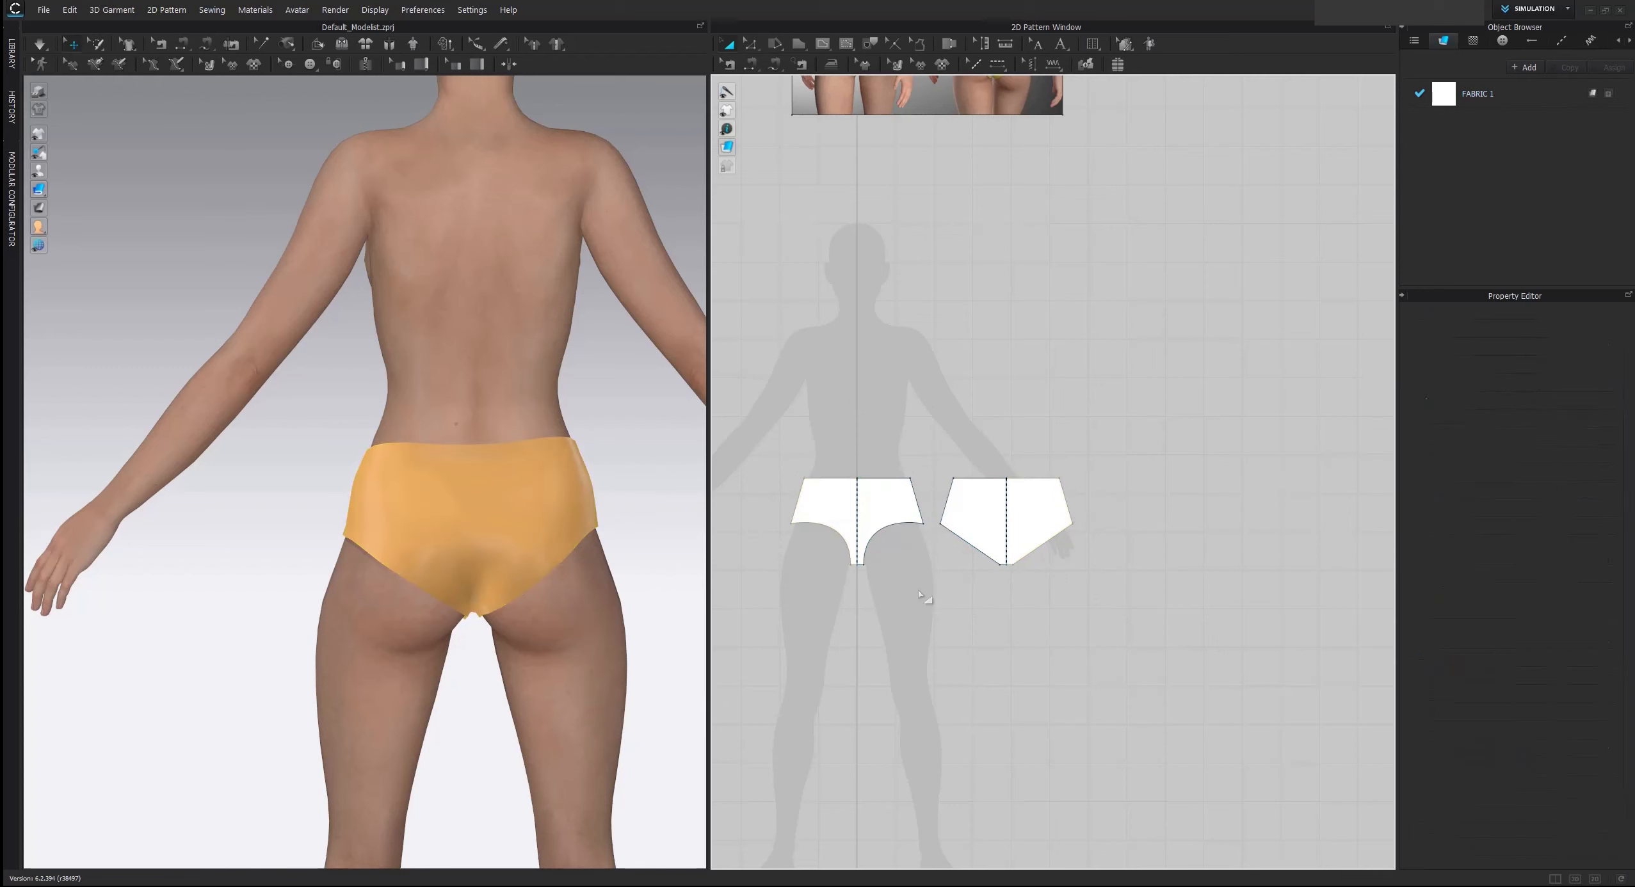
Run the simulation on the strengthened brief and examine its fit from the front
right_drag(541, 565, 604, 578)
scroll(510, 610, up, 2)
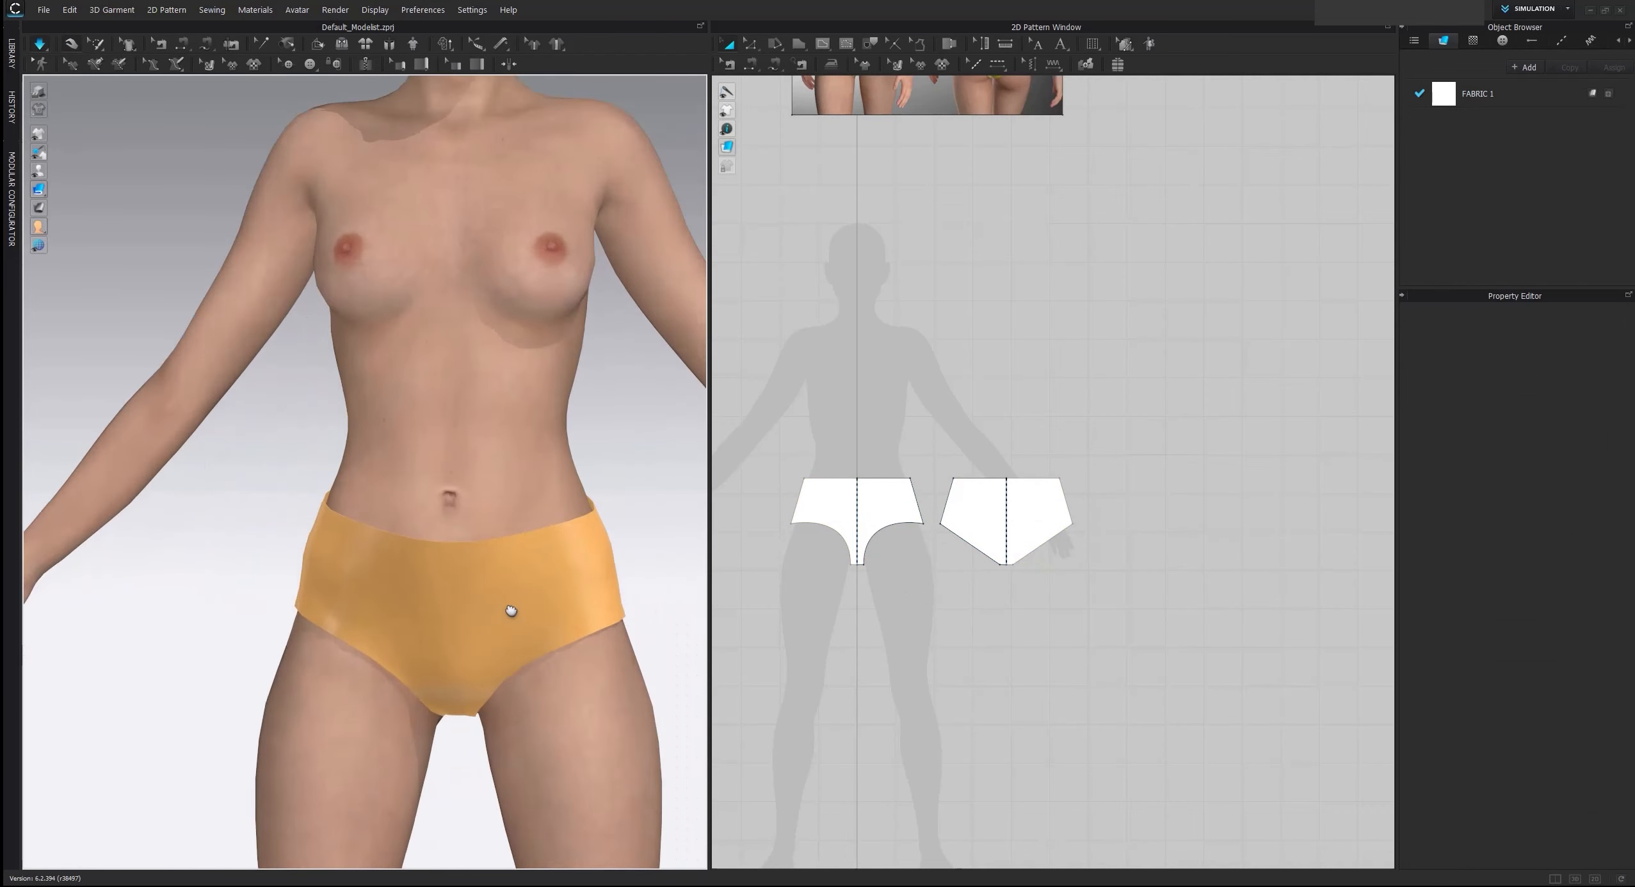
scroll(511, 603, up, 2)
middle_drag(540, 622, 528, 526)
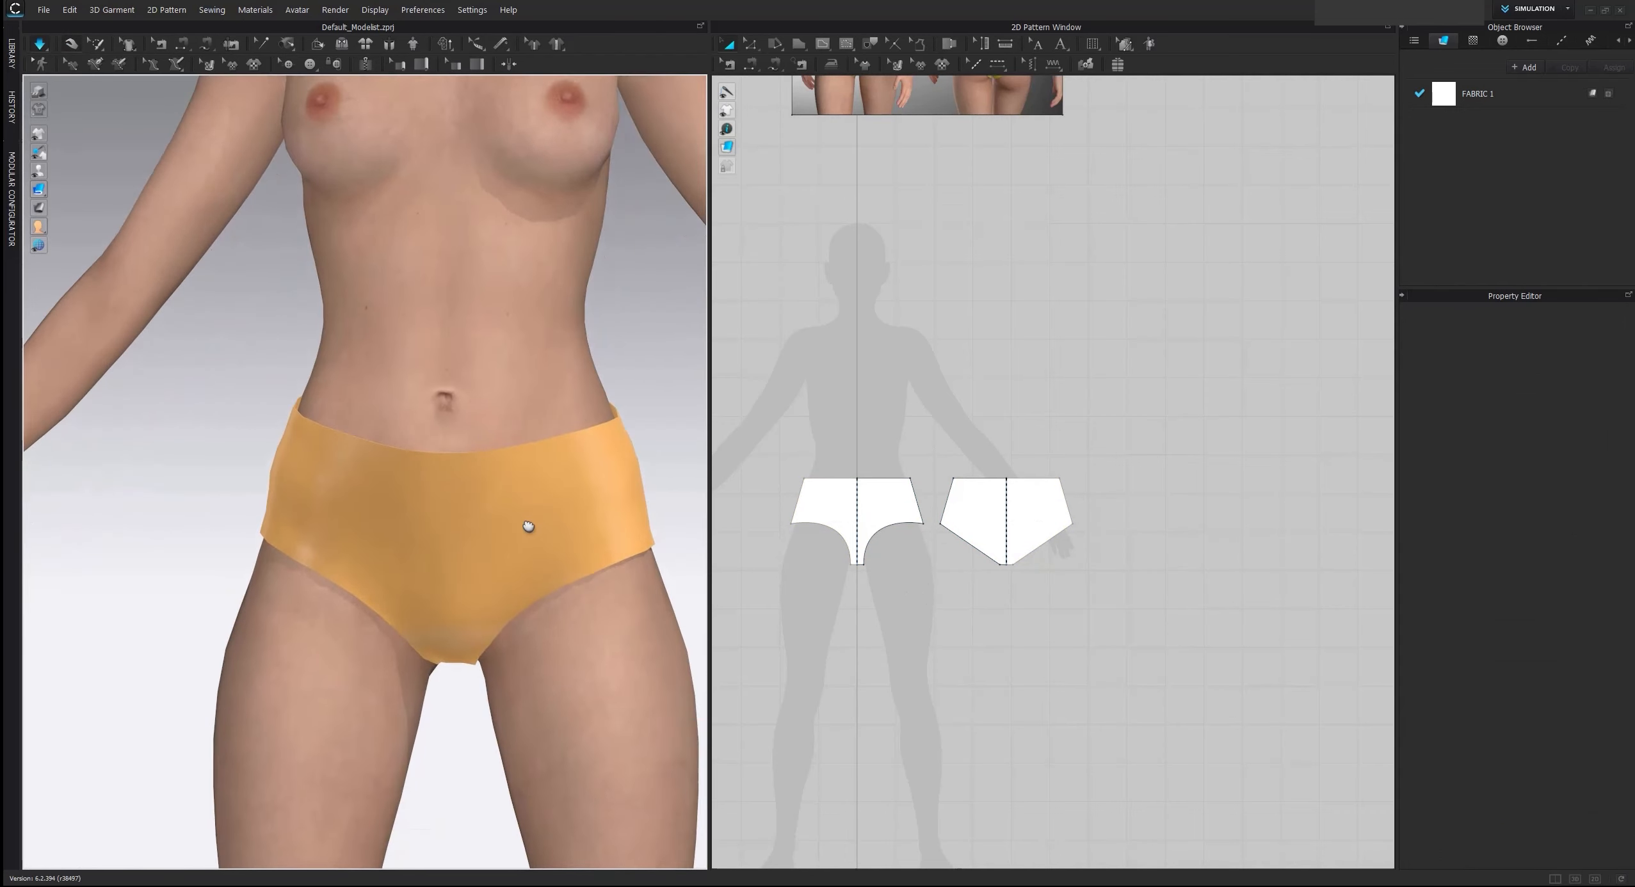
scroll(662, 299, down, 2)
middle_drag(661, 302, 678, 440)
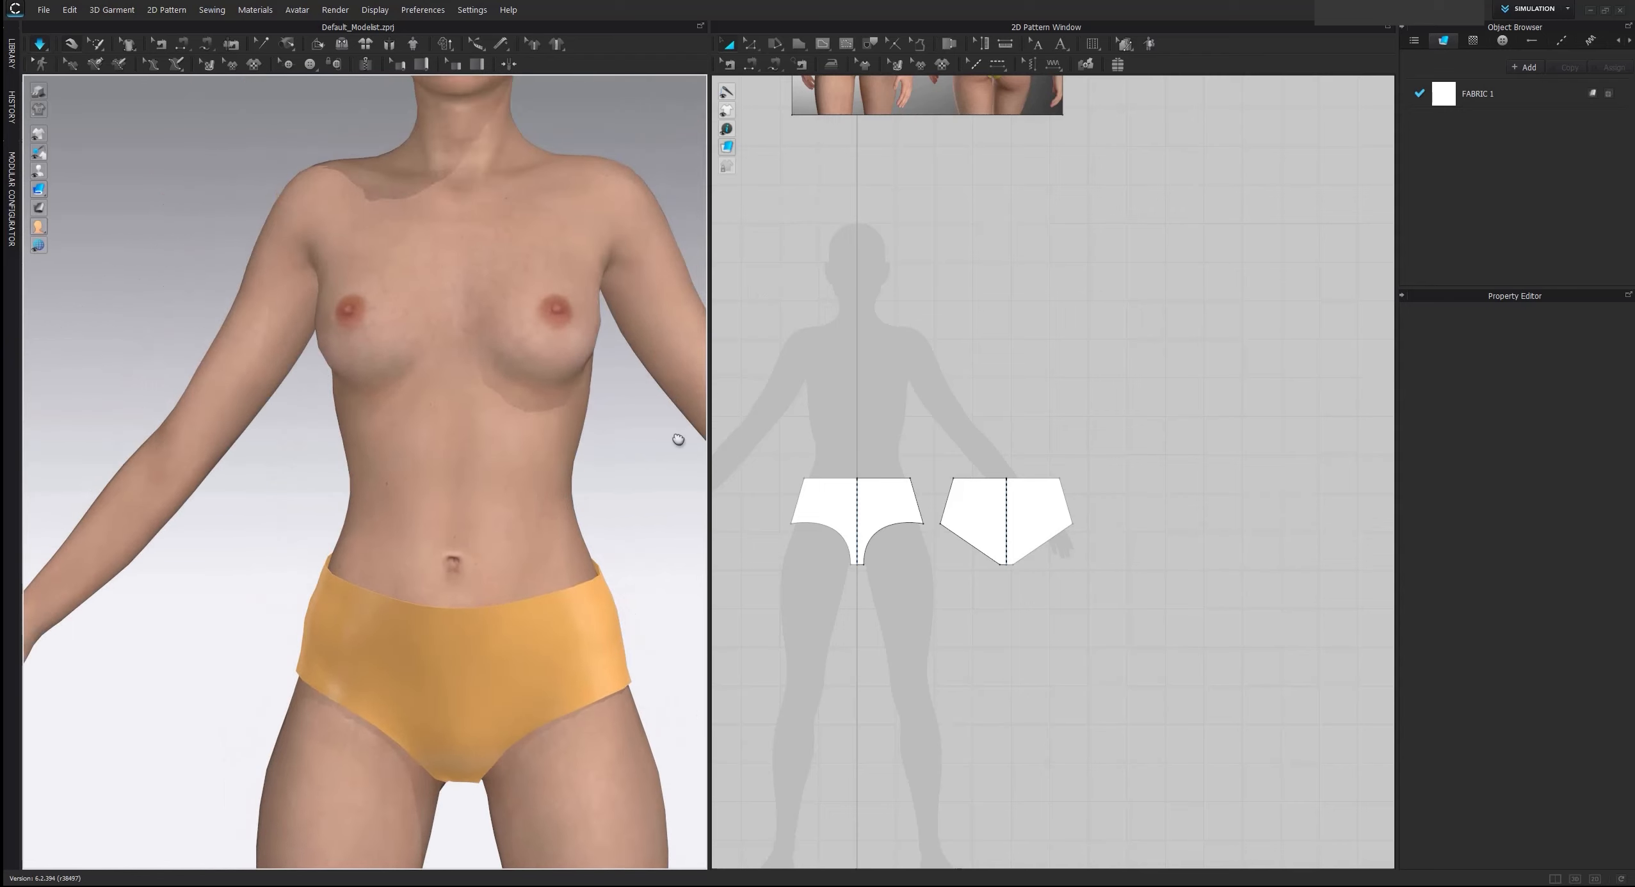
right_drag(678, 440, 554, 376)
scroll(449, 638, down, 3)
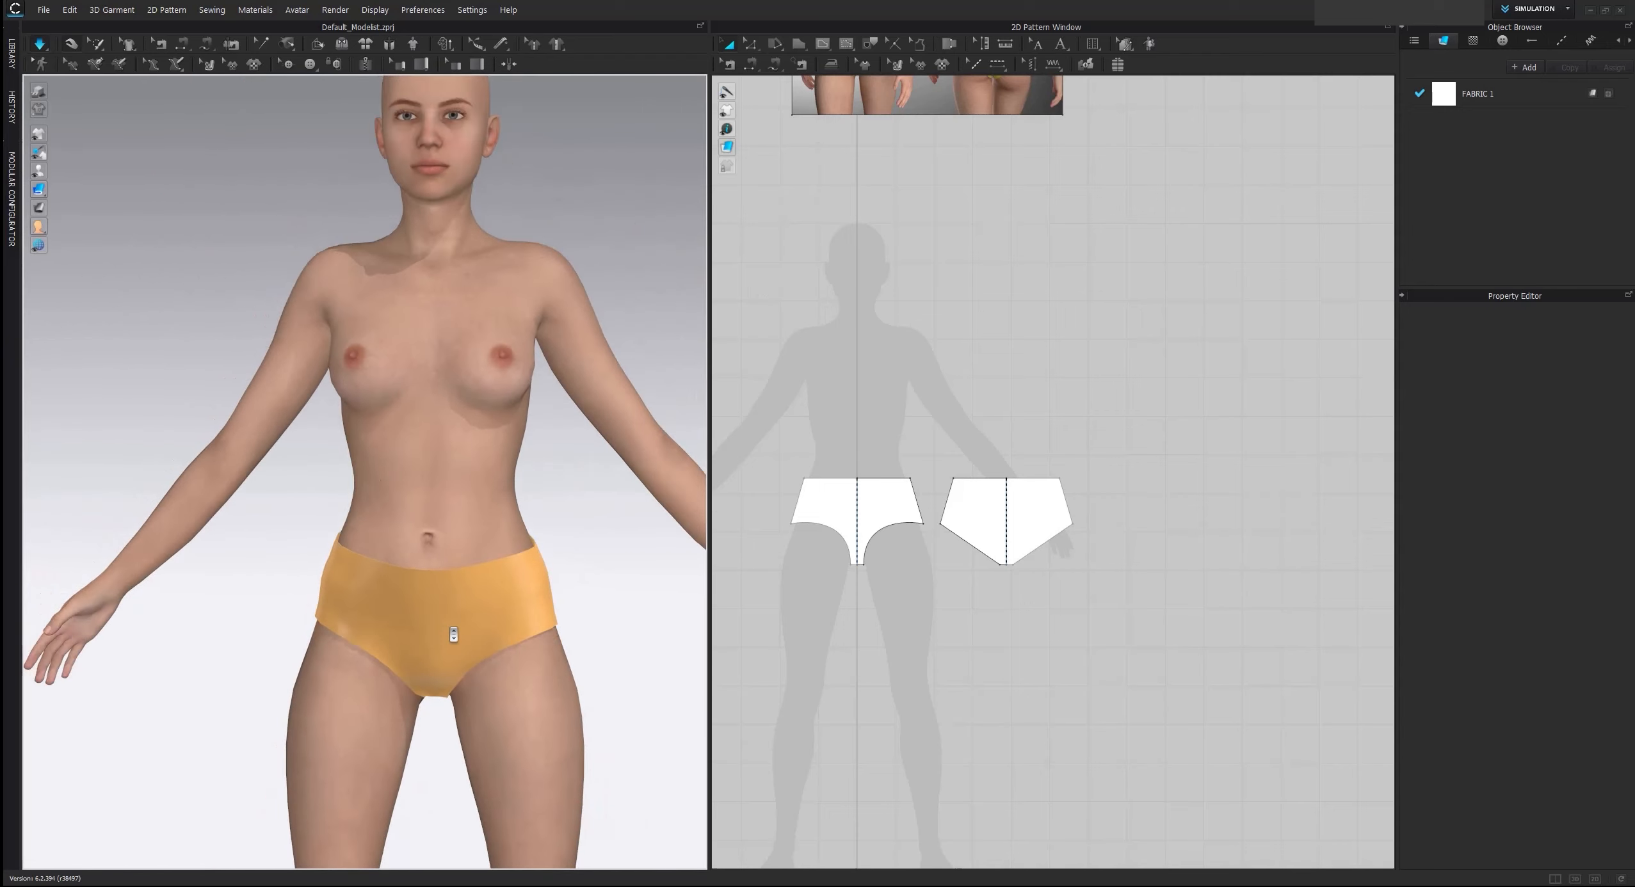
After checking the reference image, draw a narrow horizontal rectangle with about 82 cm perimeter at waist level above the brief patterns
middle_drag(999, 331, 1012, 483)
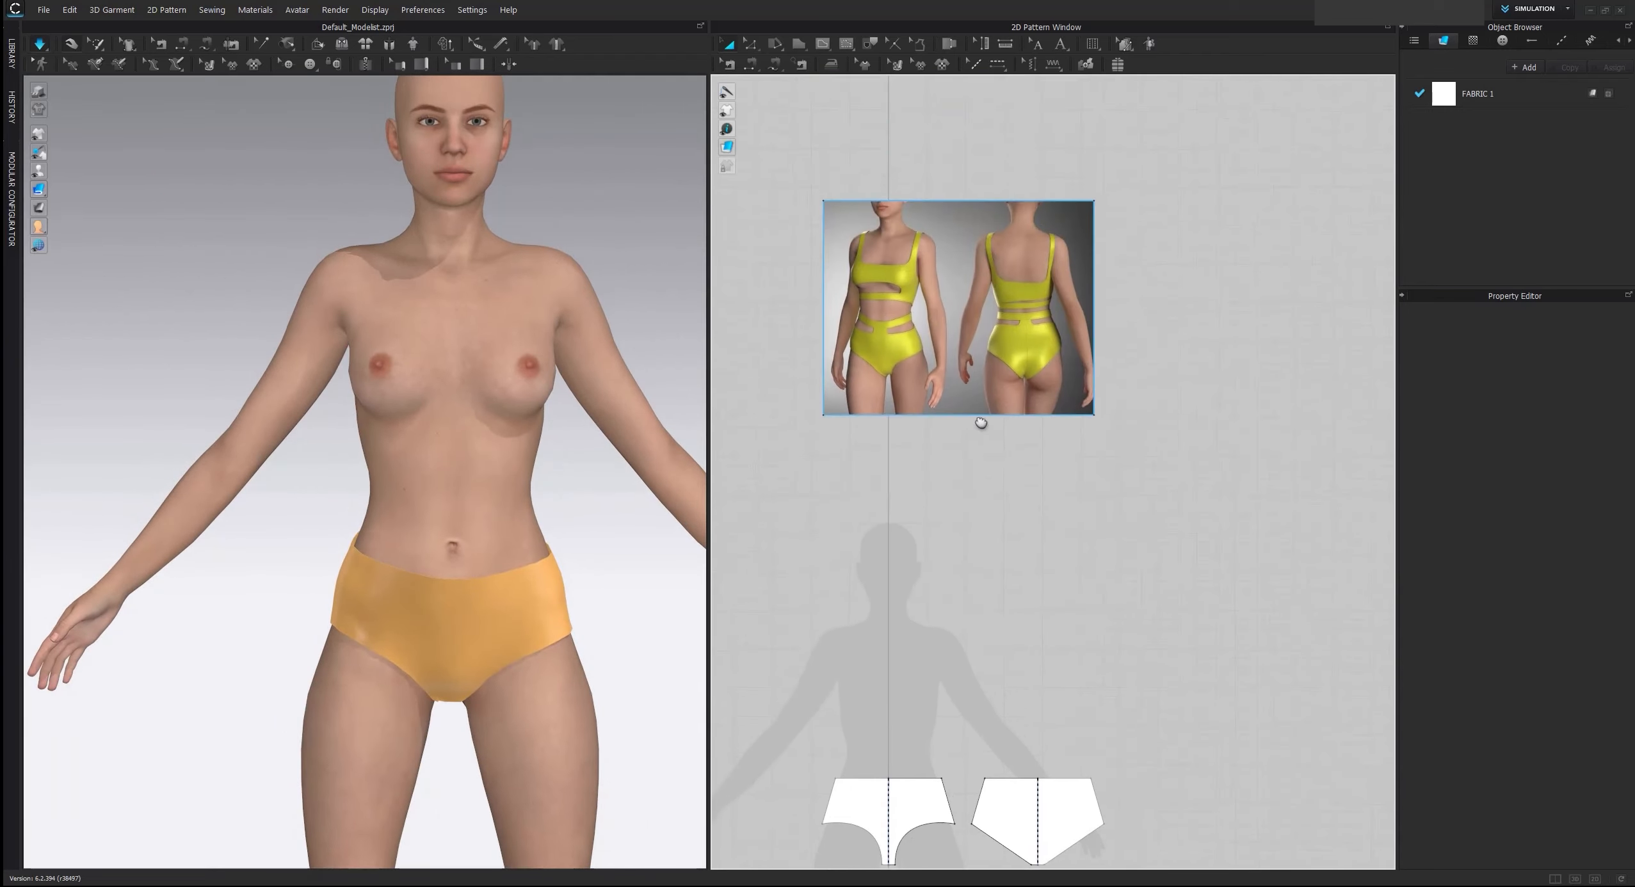
scroll(857, 278, up, 3)
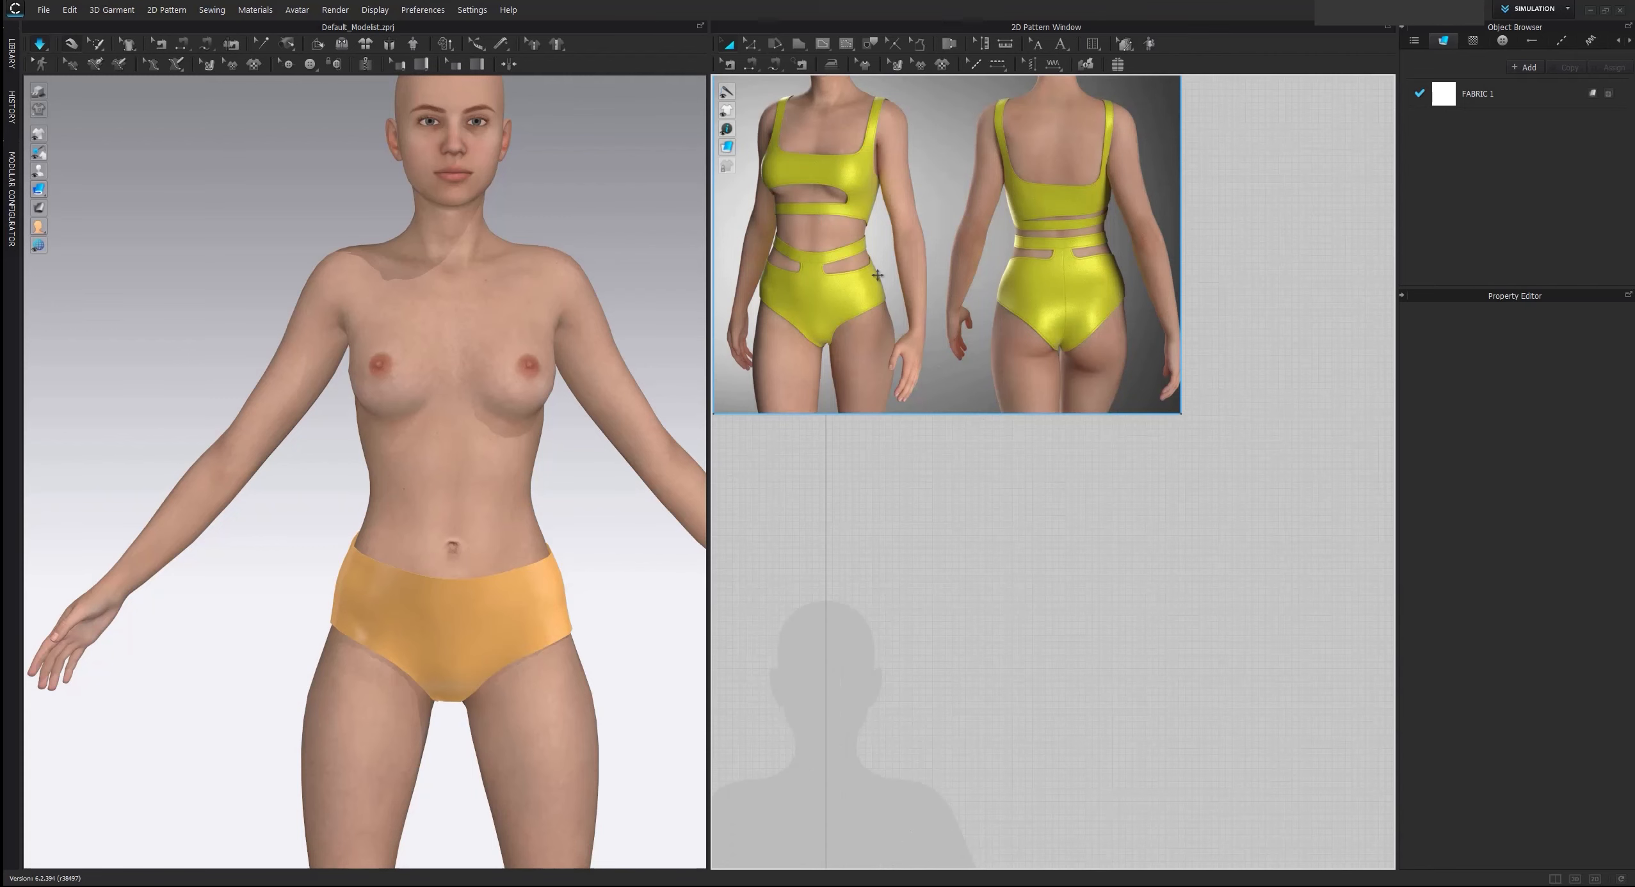
scroll(947, 534, down, 2)
middle_drag(948, 534, 952, 347)
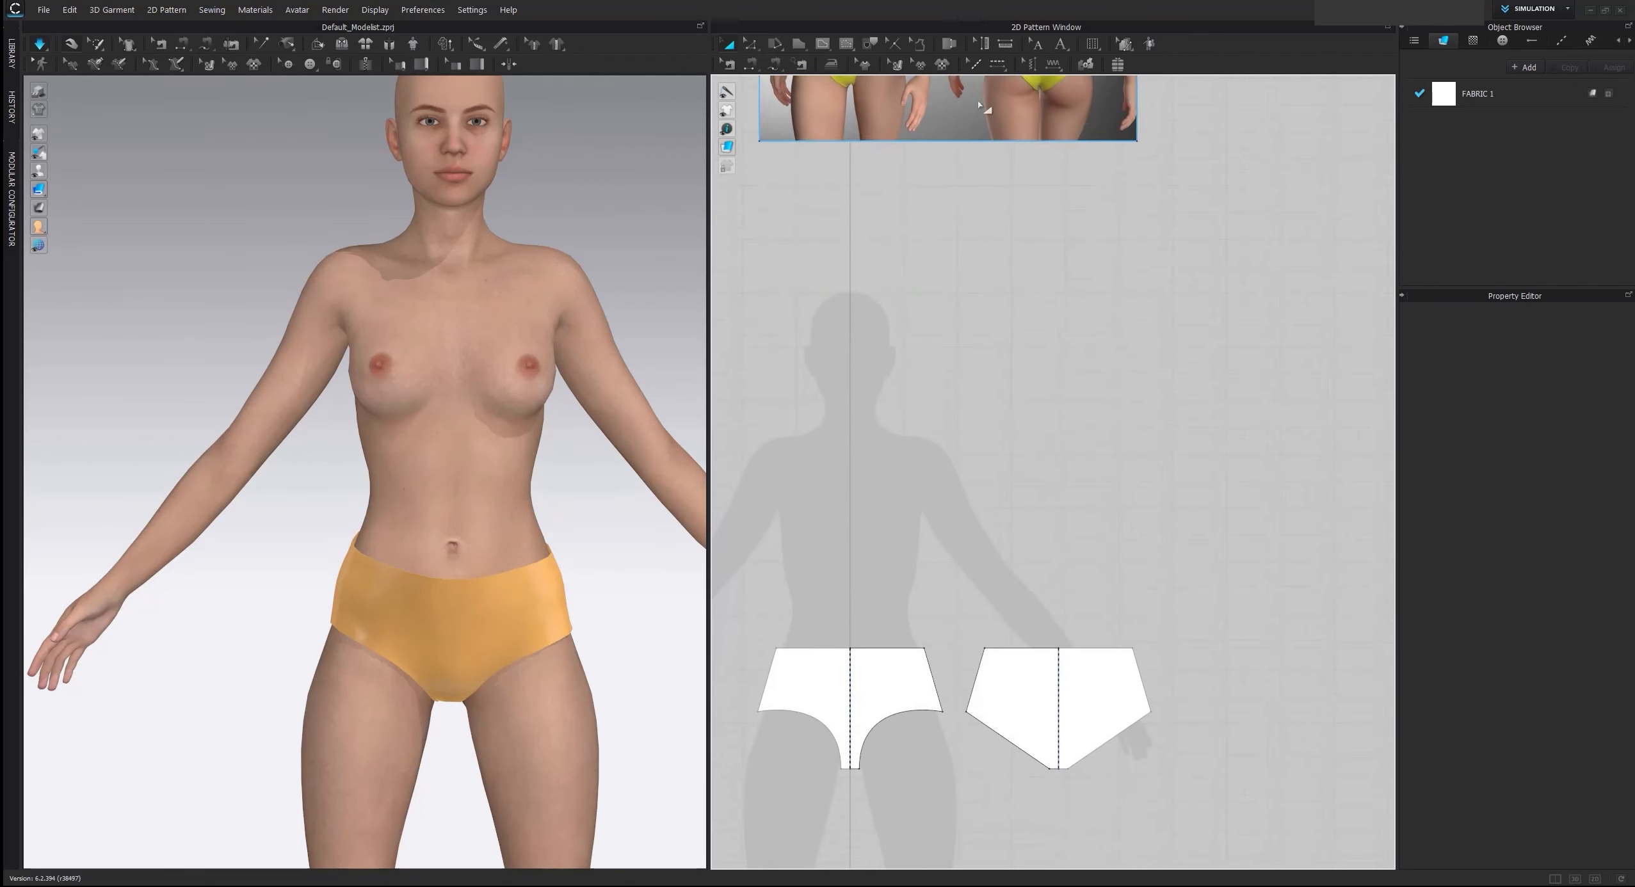
click(798, 45)
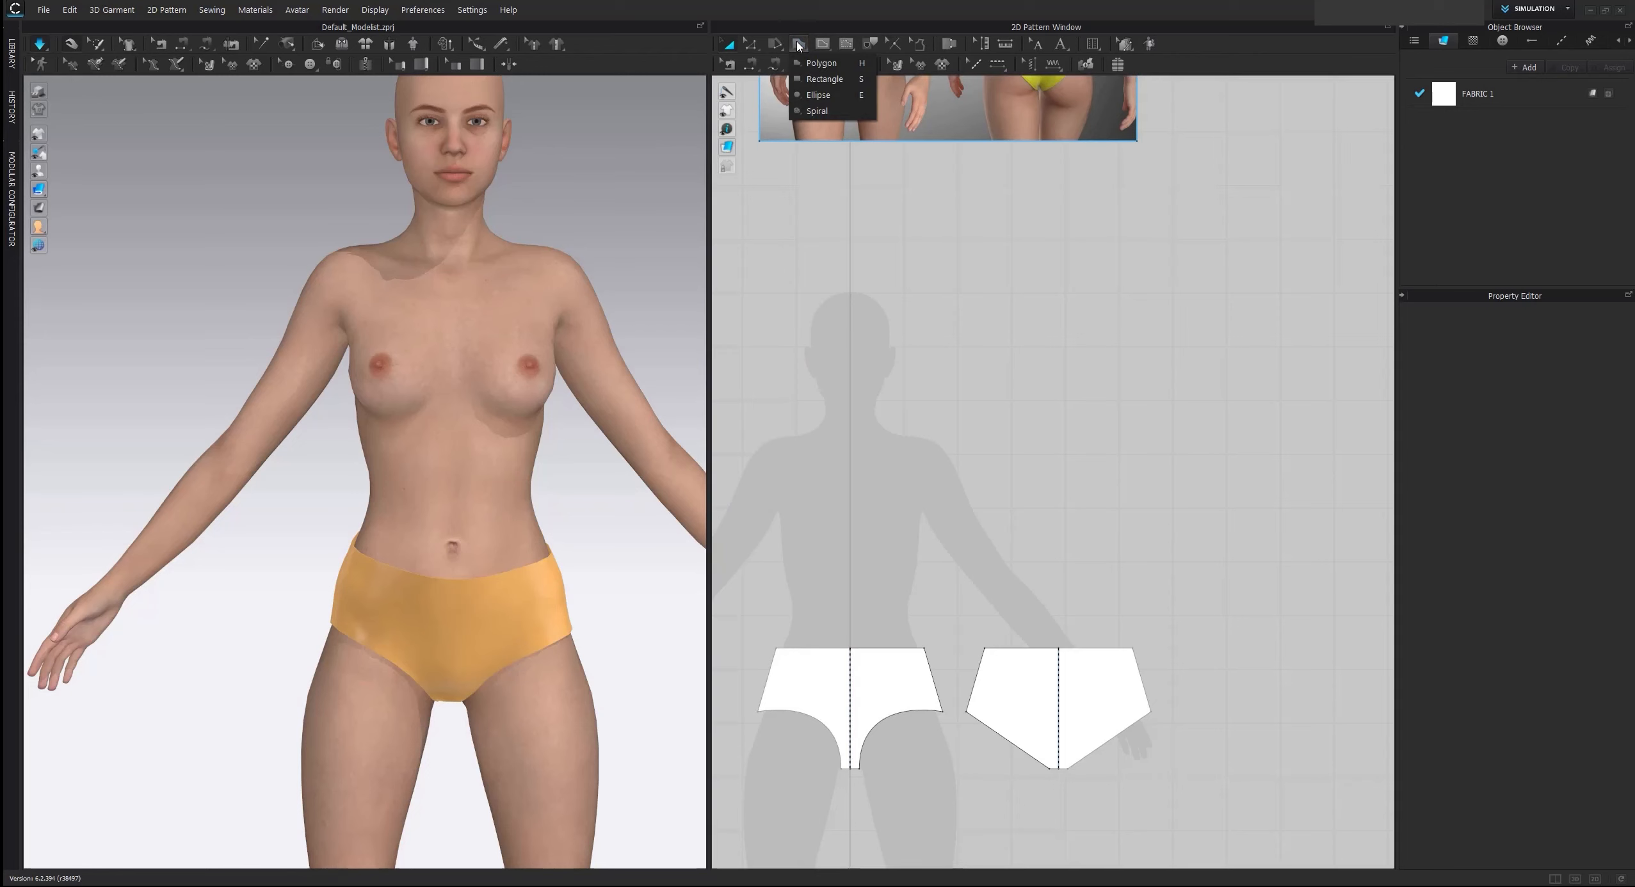
click(826, 81)
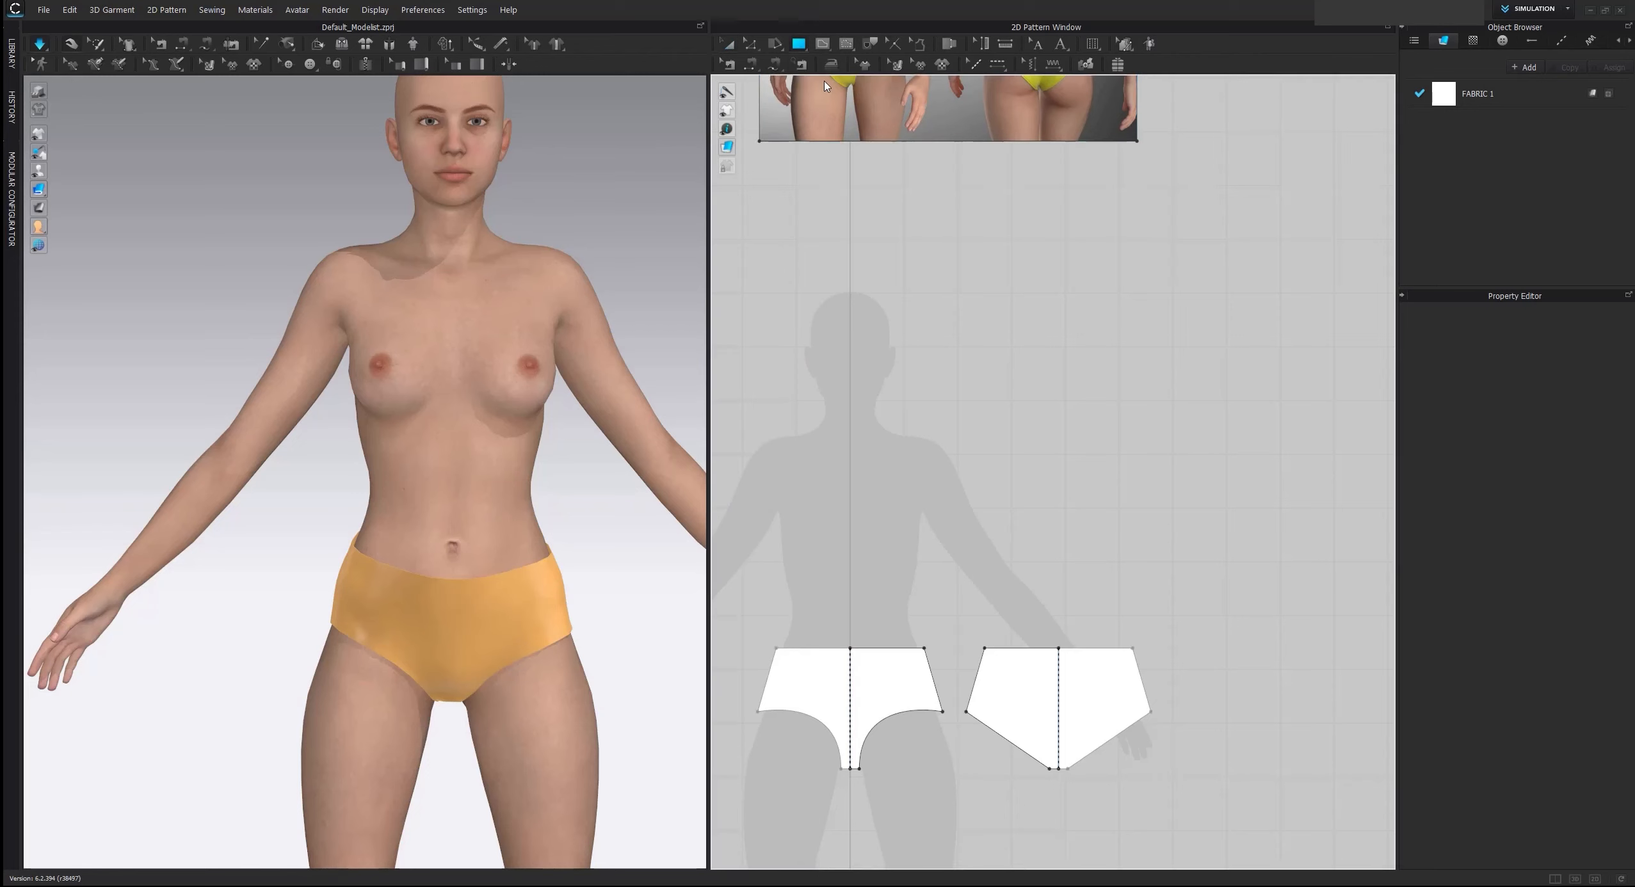
drag(798, 568, 1006, 579)
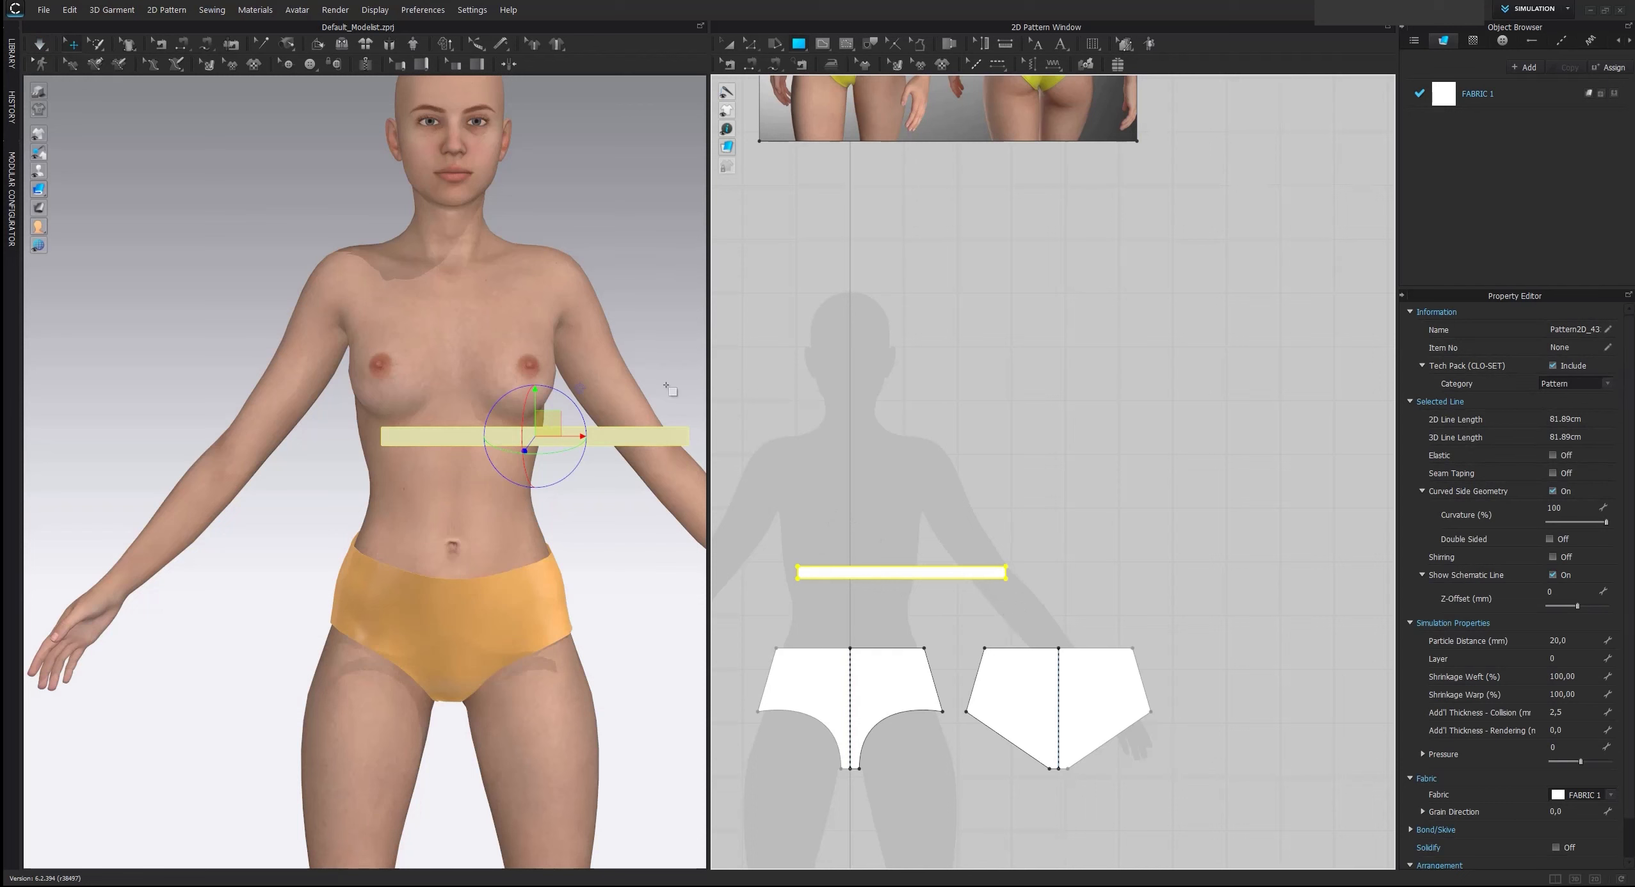
Show the avatar's arrangement points and wrap the narrow rectangle around the waist using the point on the avatar's right side
right_drag(612, 513, 535, 515)
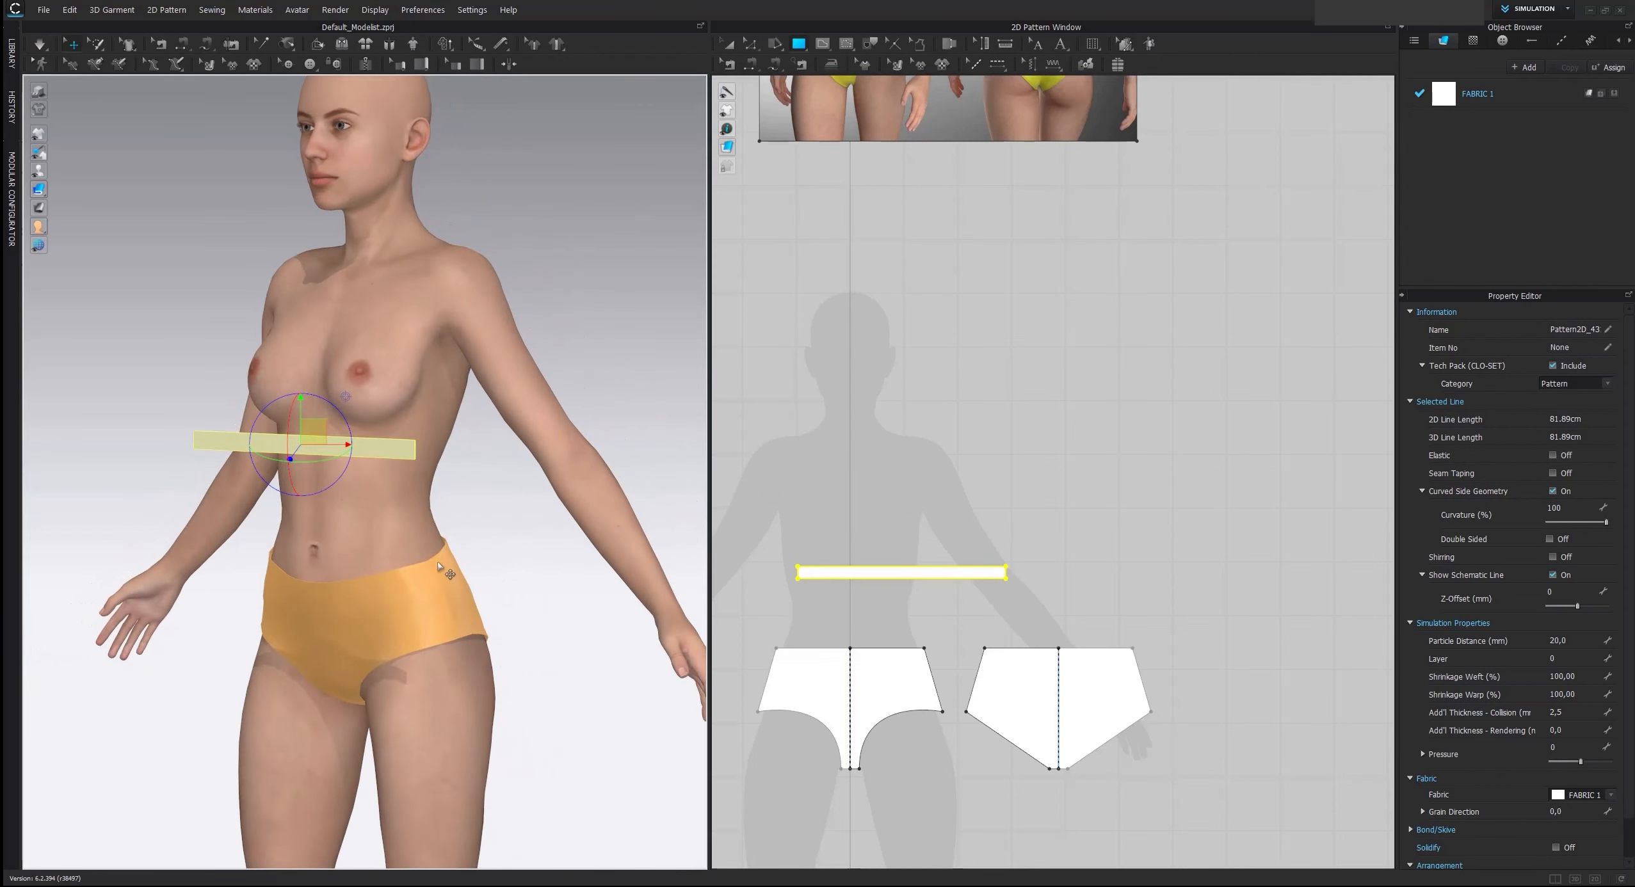
right_drag(441, 588, 503, 487)
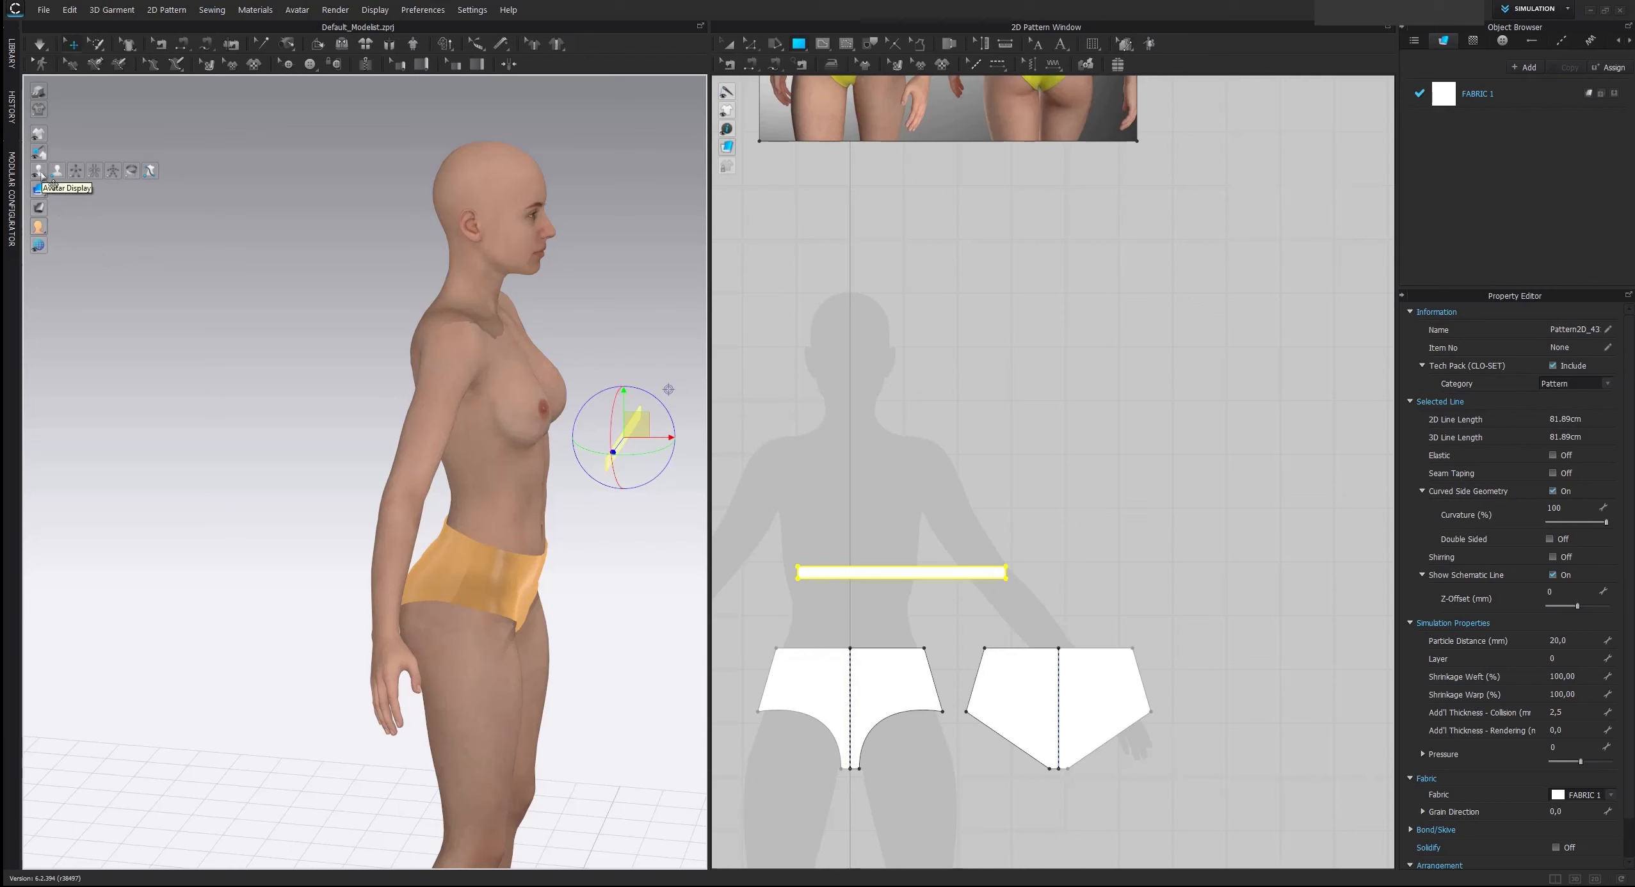
click(94, 171)
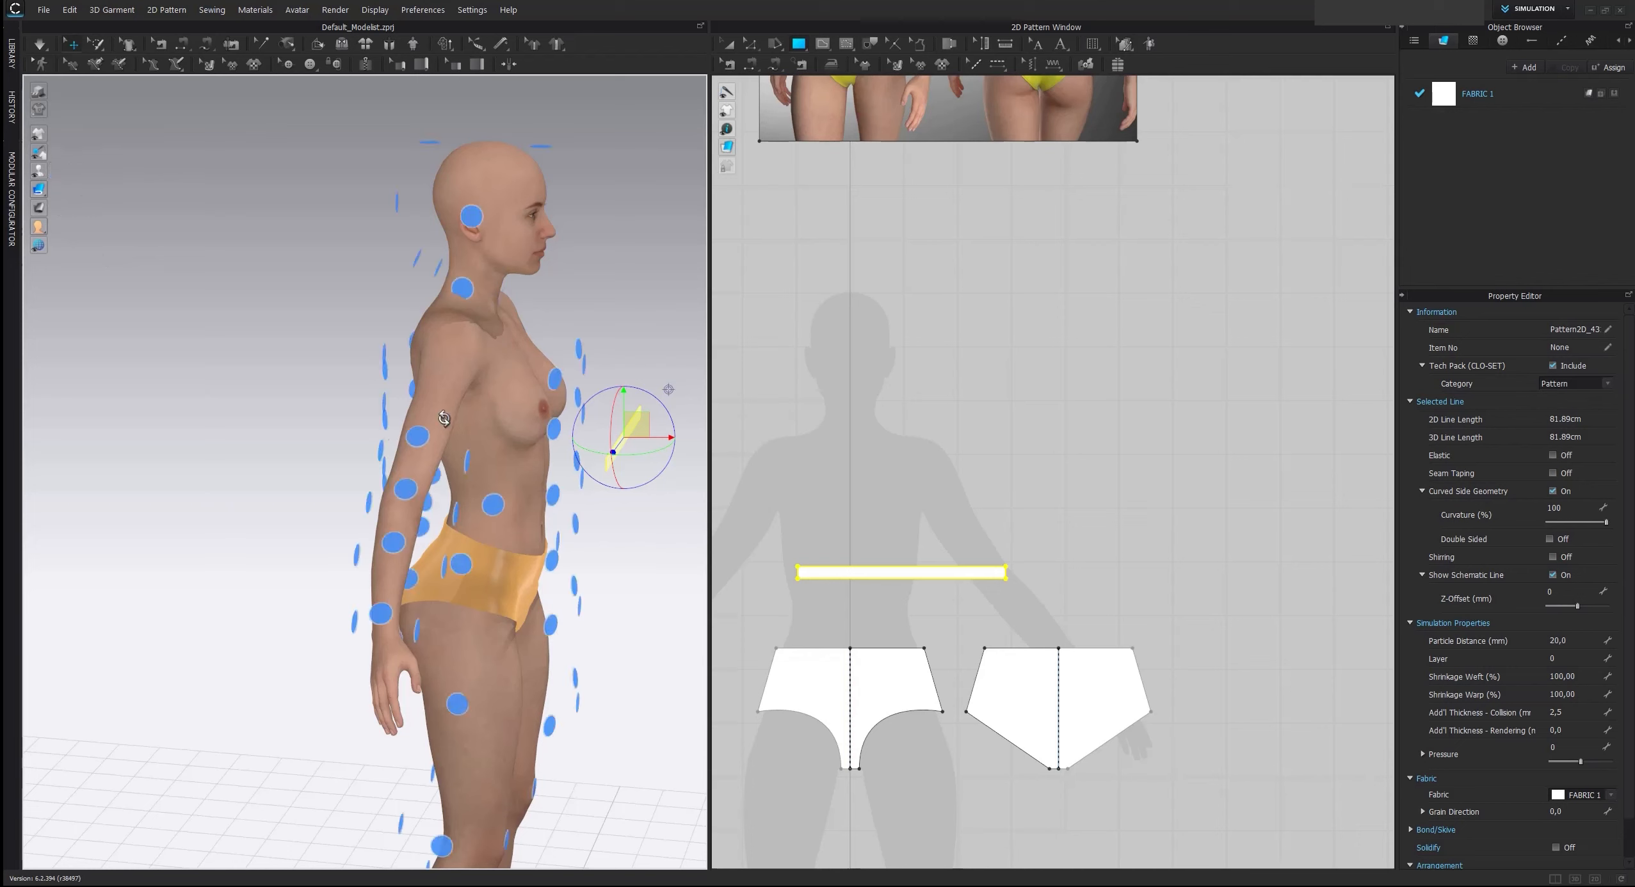
click(496, 509)
click(646, 555)
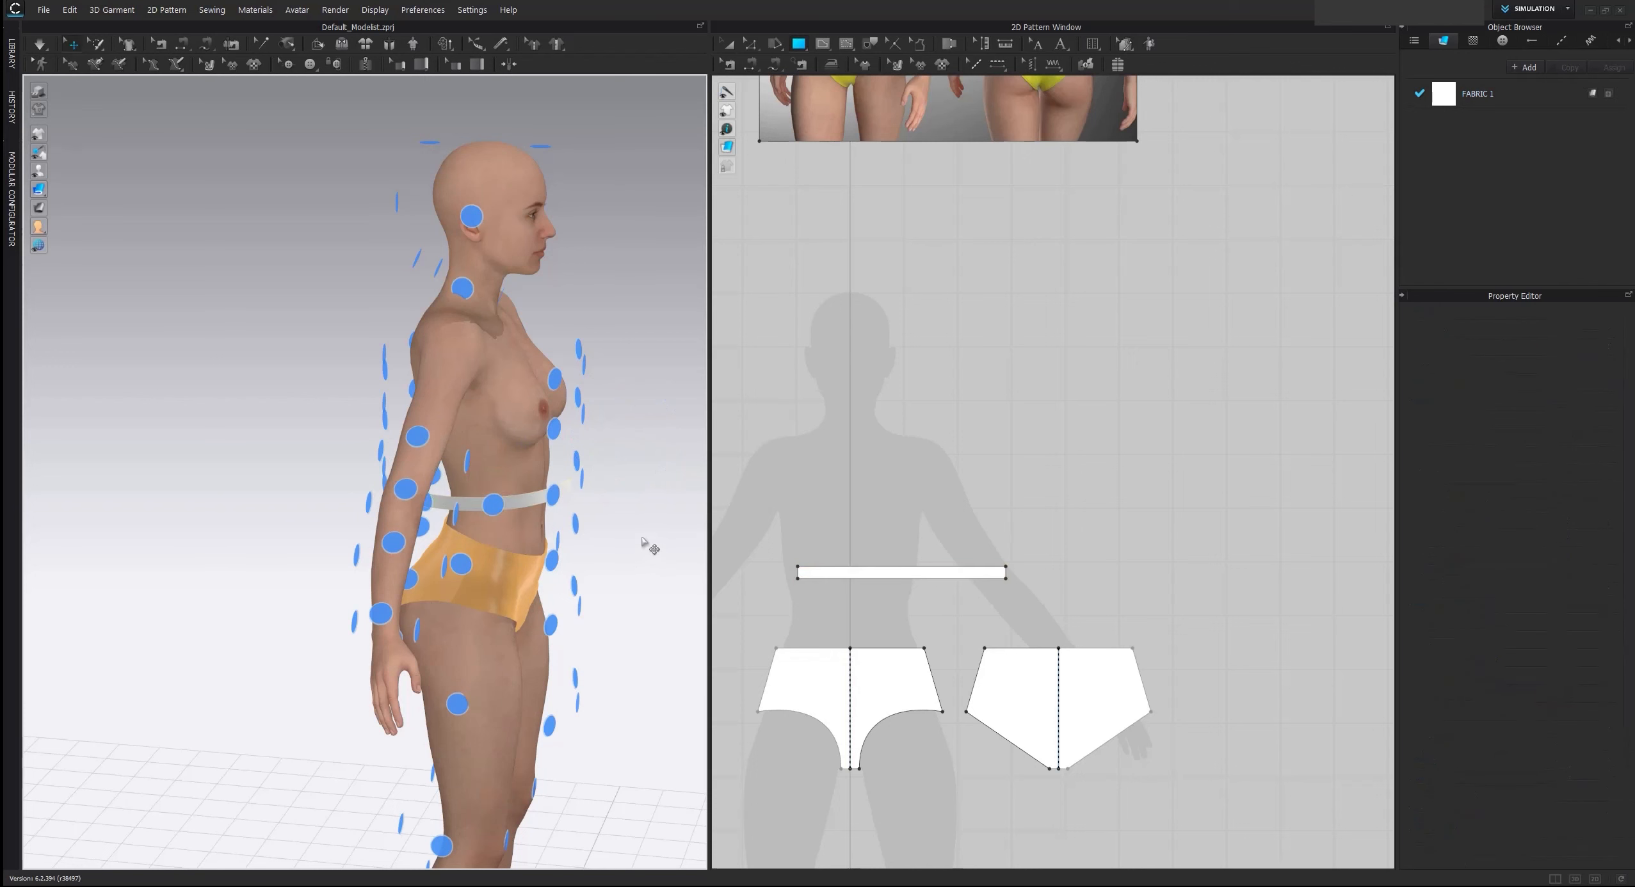
Lower the wrapped strap on the avatar to just above the brief's waistline and hide the arrangement points
right_drag(646, 555, 518, 528)
drag(415, 488, 429, 521)
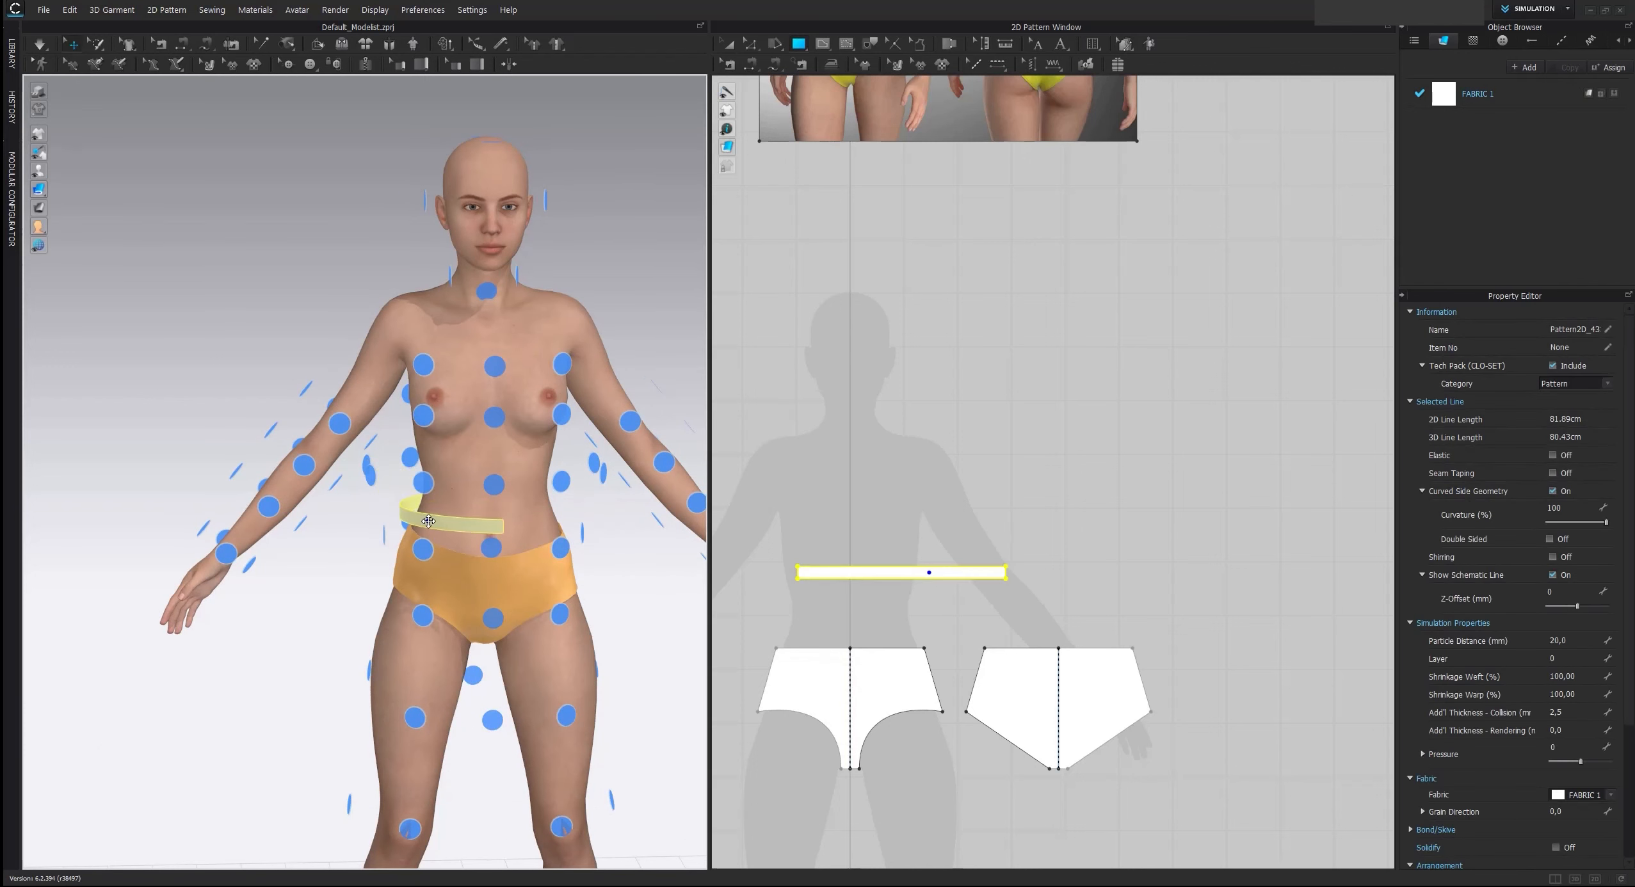
click(76, 171)
middle_drag(513, 467, 423, 358)
Sew the two short ends of the narrow strap to each other with Free Sewing
click(777, 64)
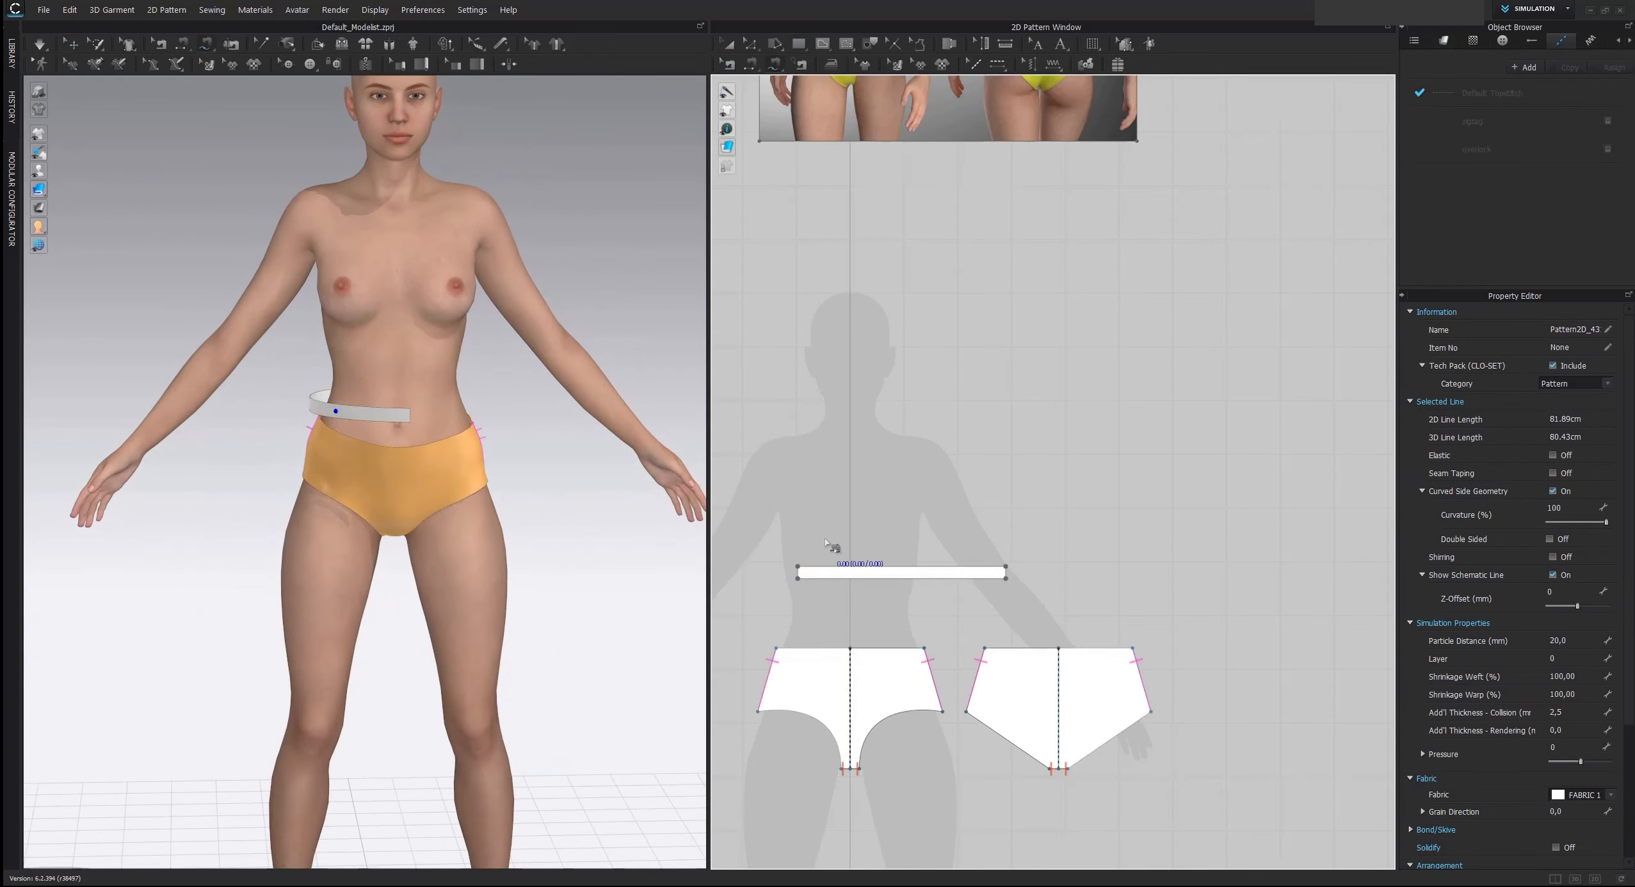
click(798, 571)
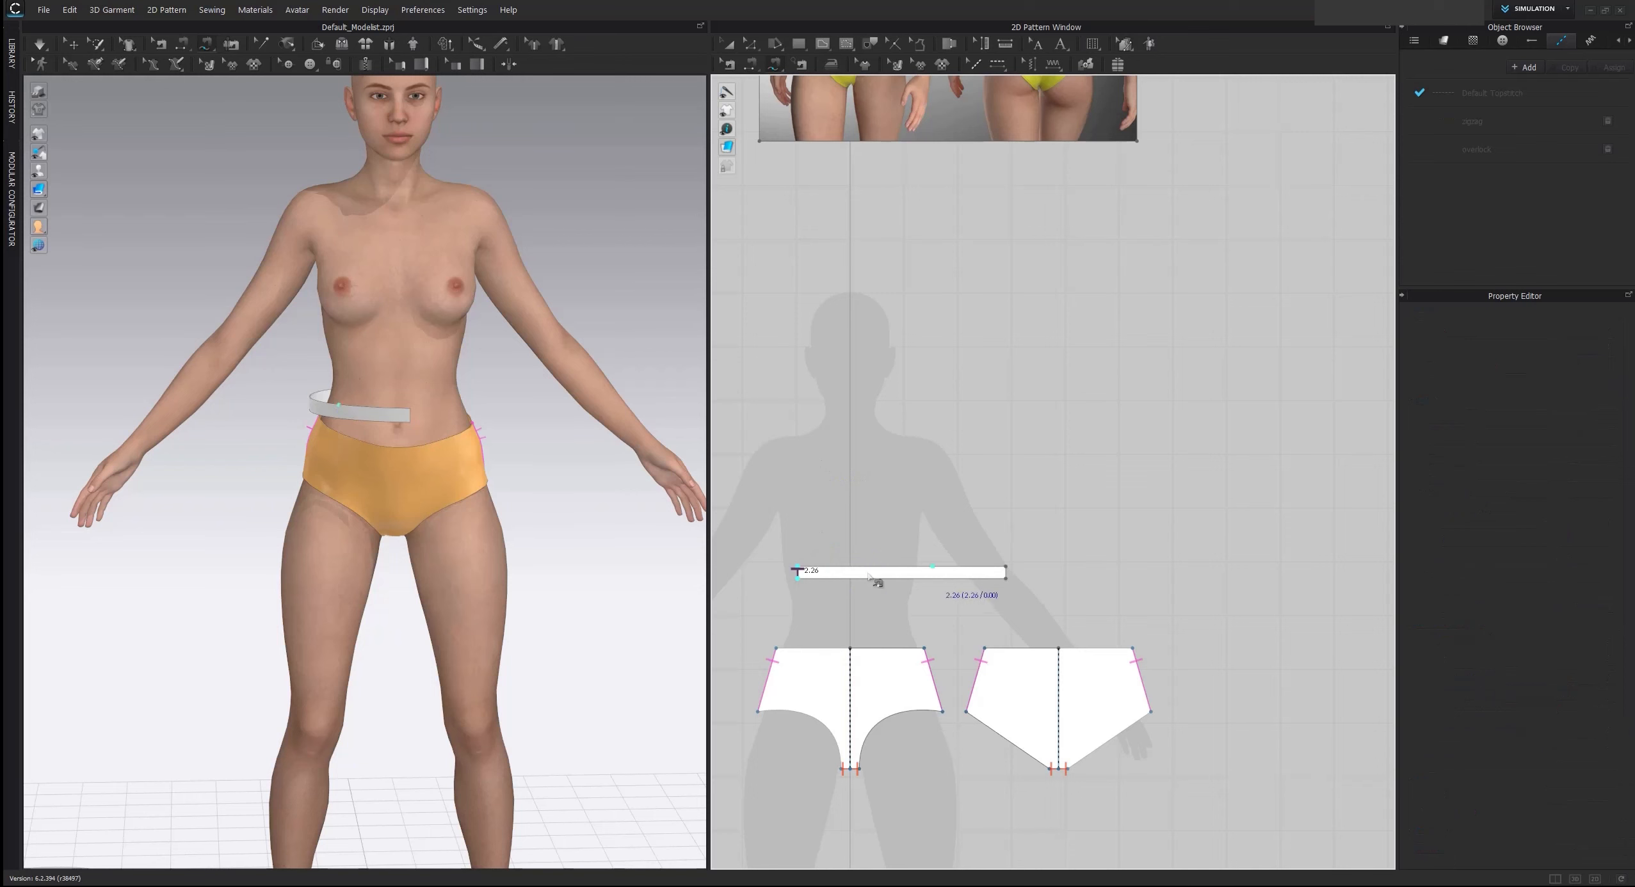
click(1006, 571)
right_drag(1027, 571, 1034, 477)
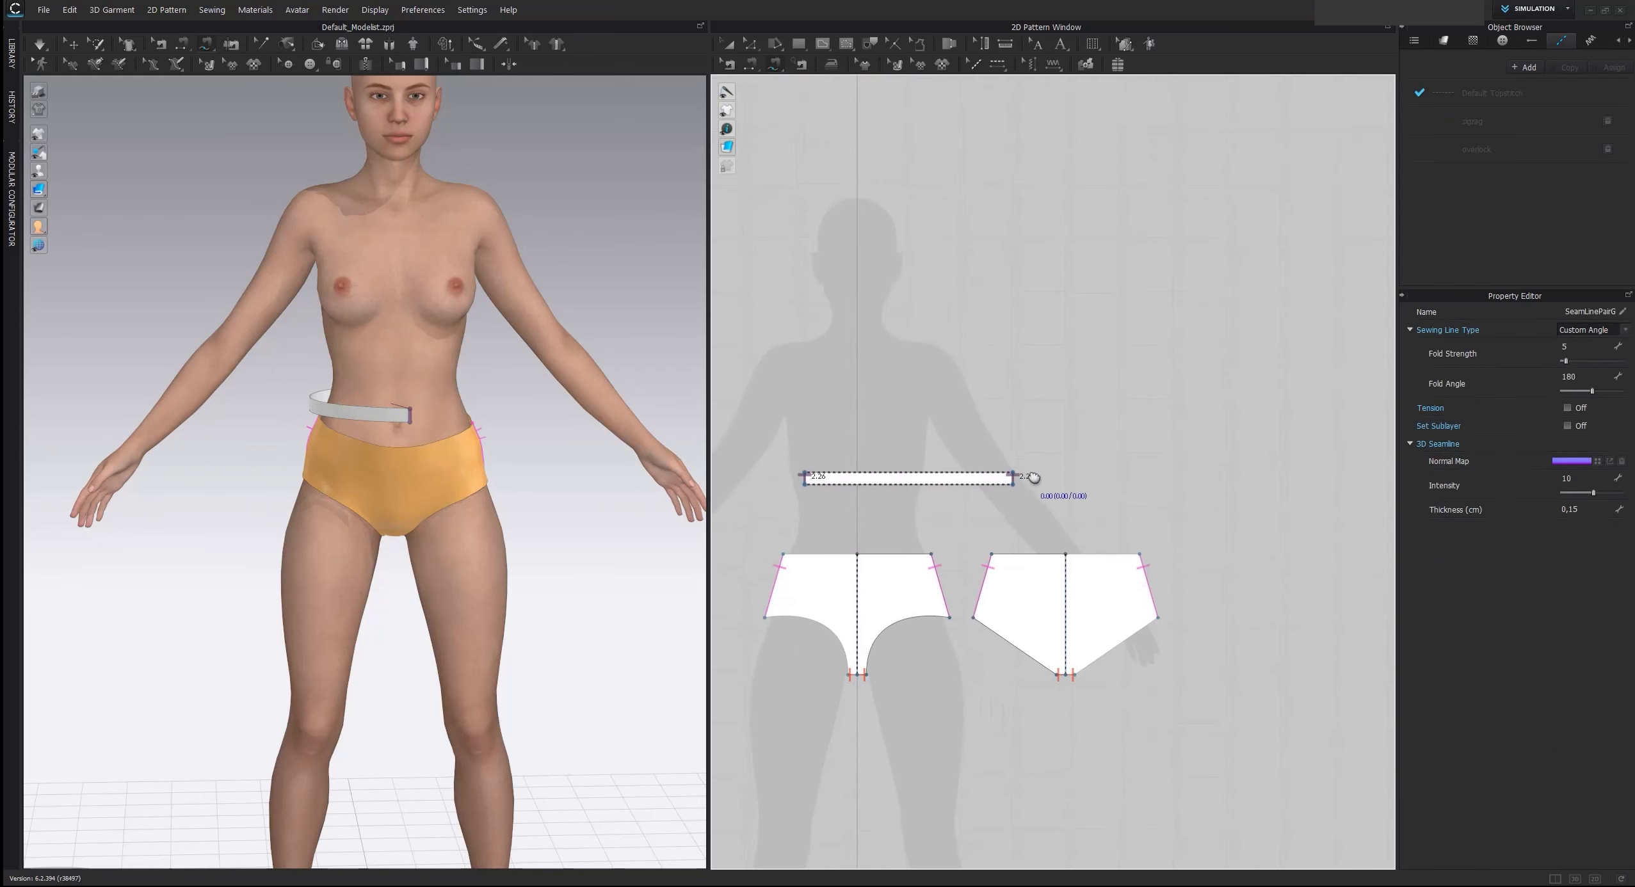
Free-sew the strap's lower edge across its full length to the waist edges of the front and back brief patterns
scroll(1034, 477, up, 2)
right_drag(946, 522, 1065, 473)
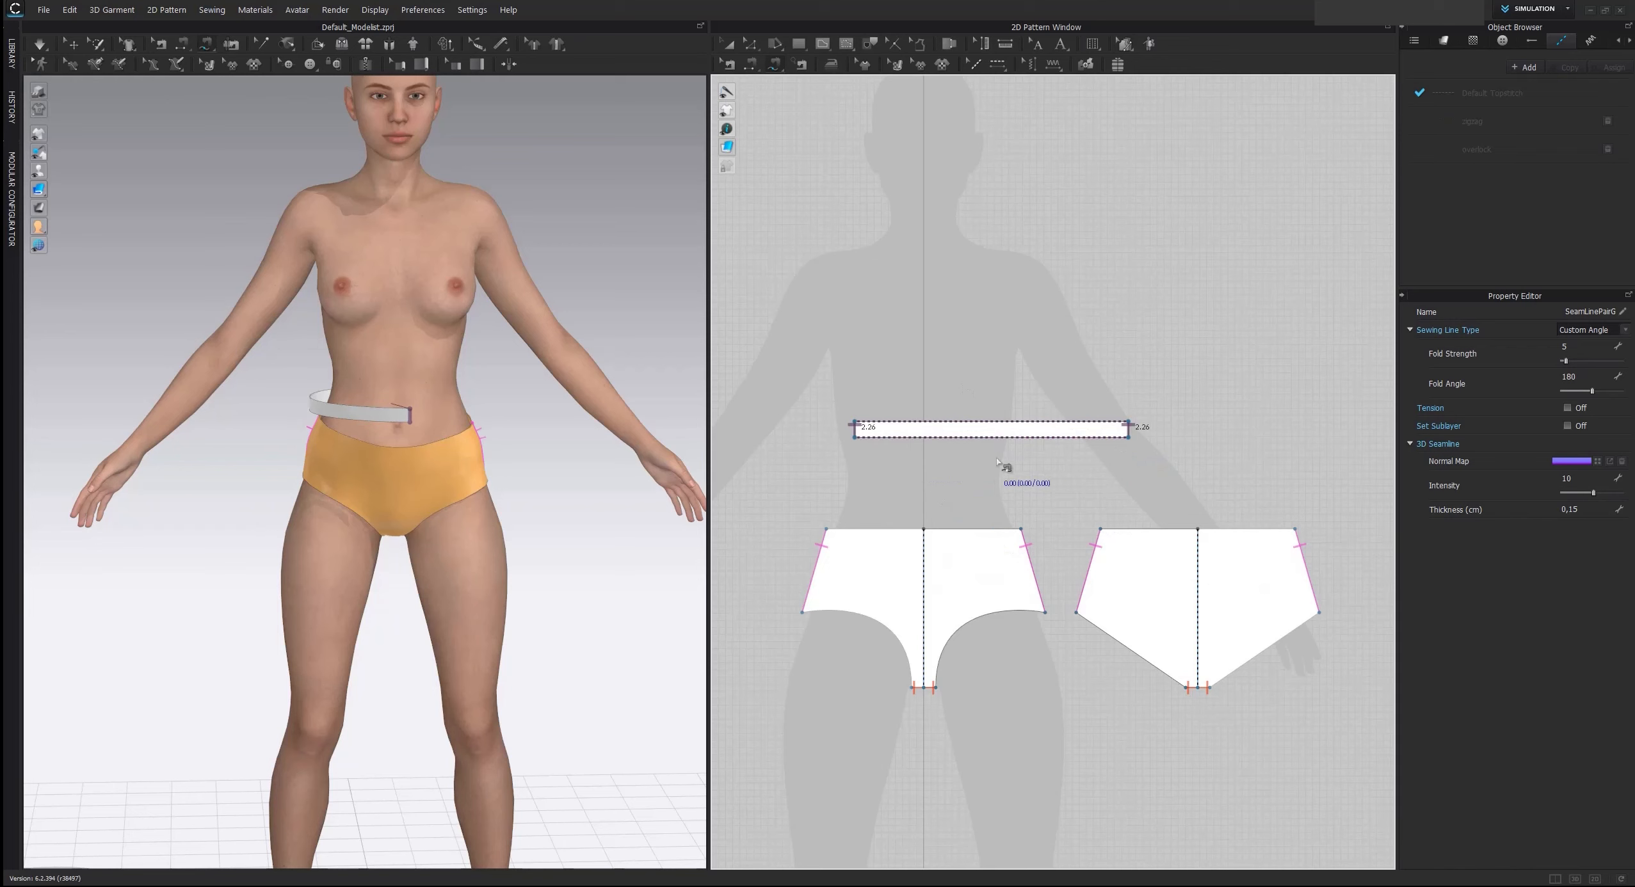
click(1128, 438)
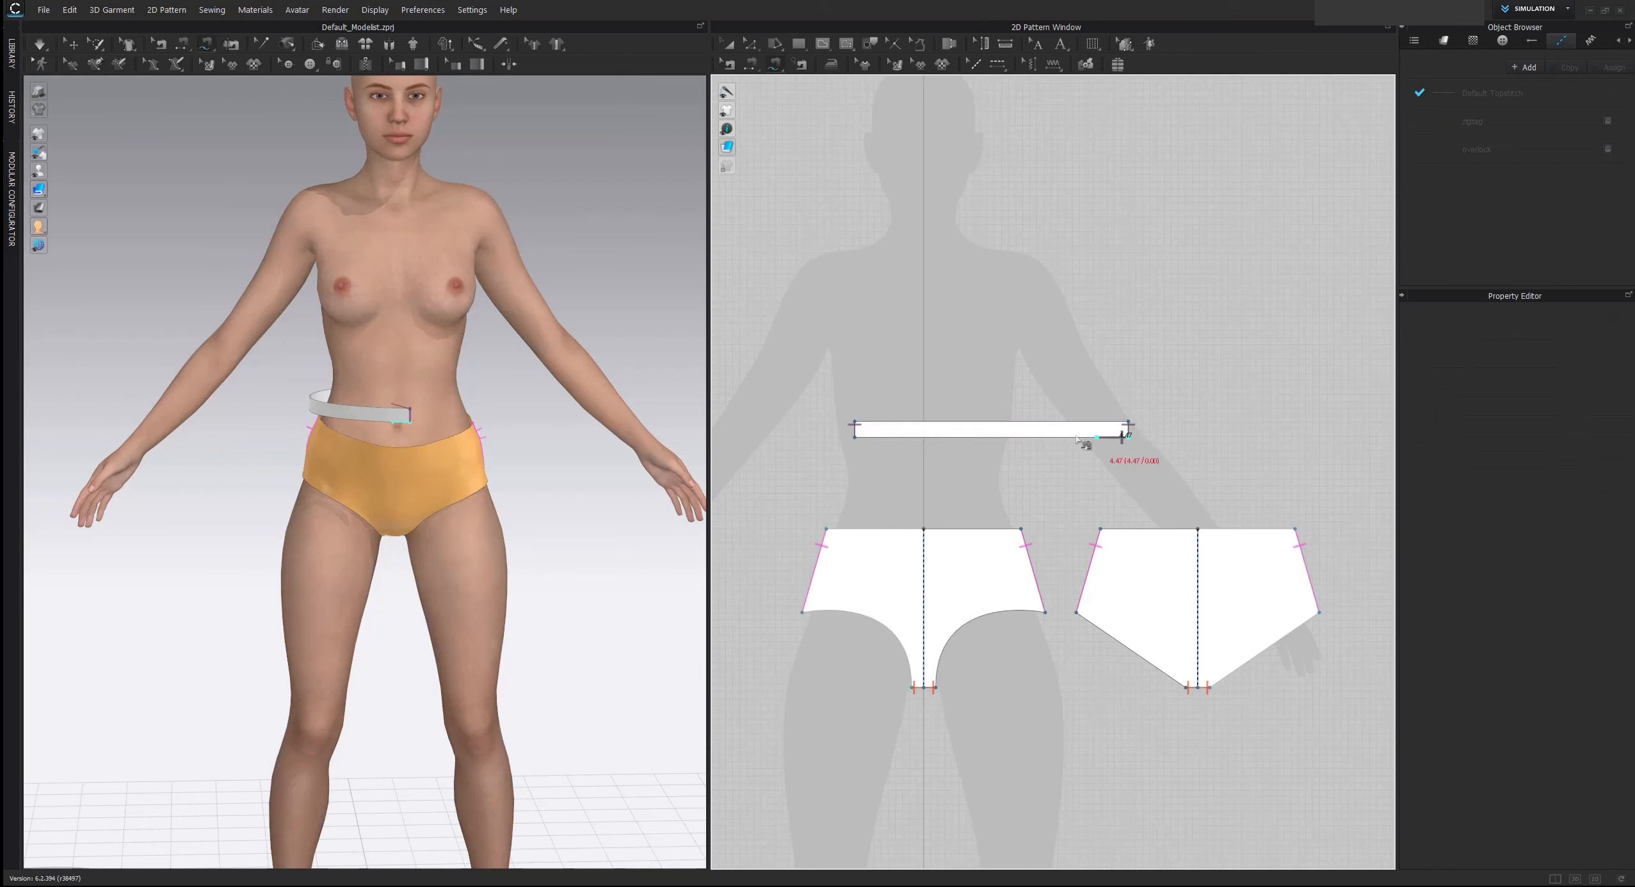
click(856, 438)
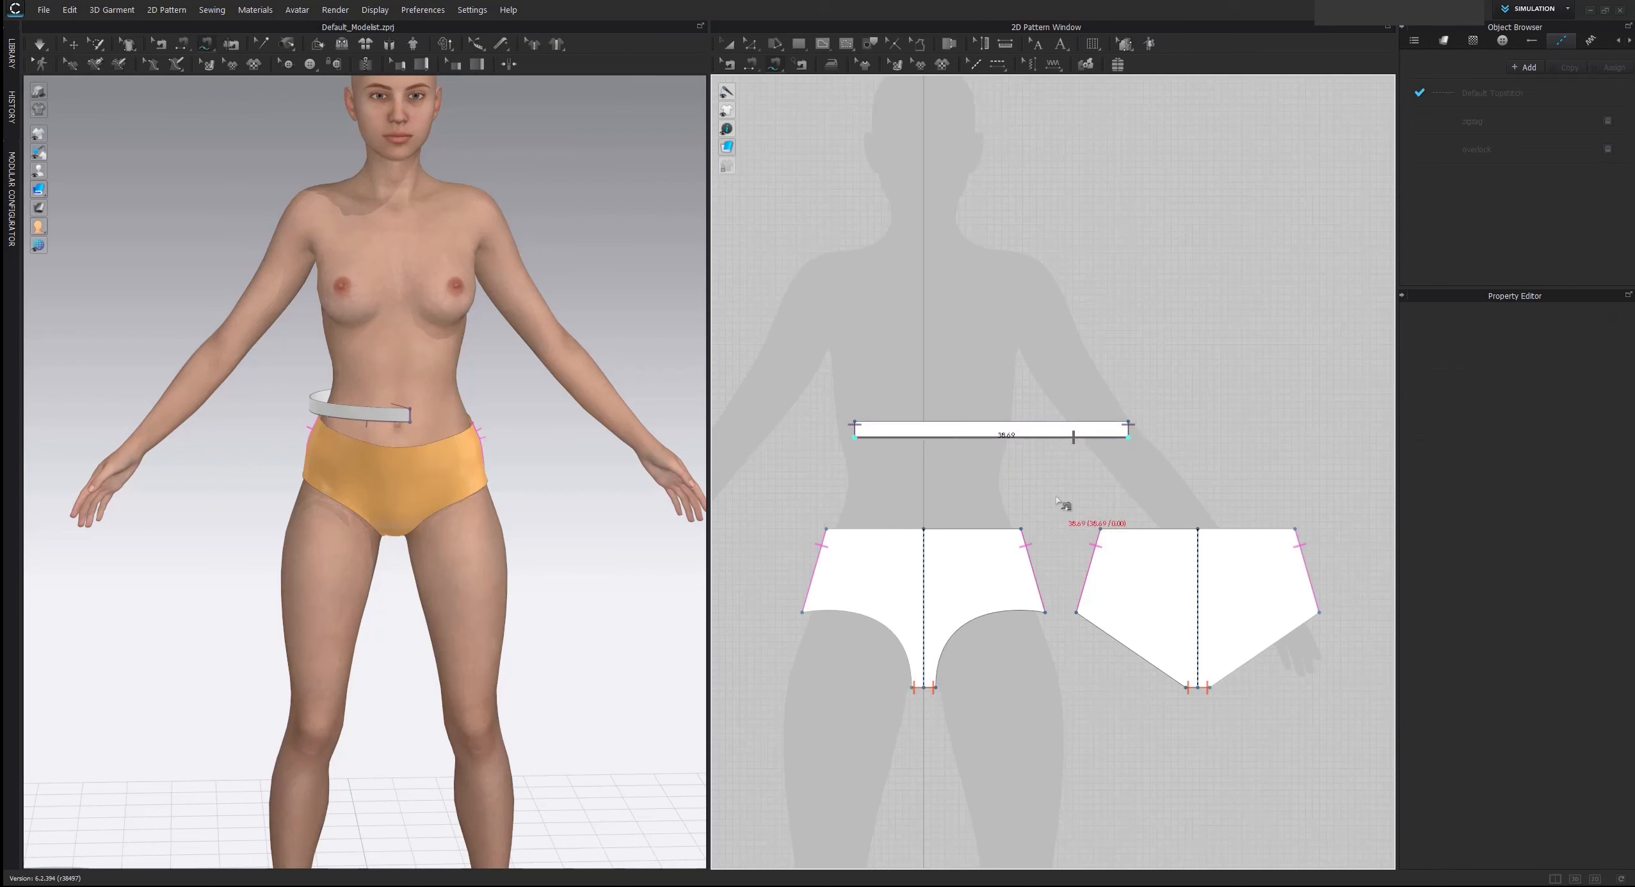
click(1020, 529)
click(828, 529)
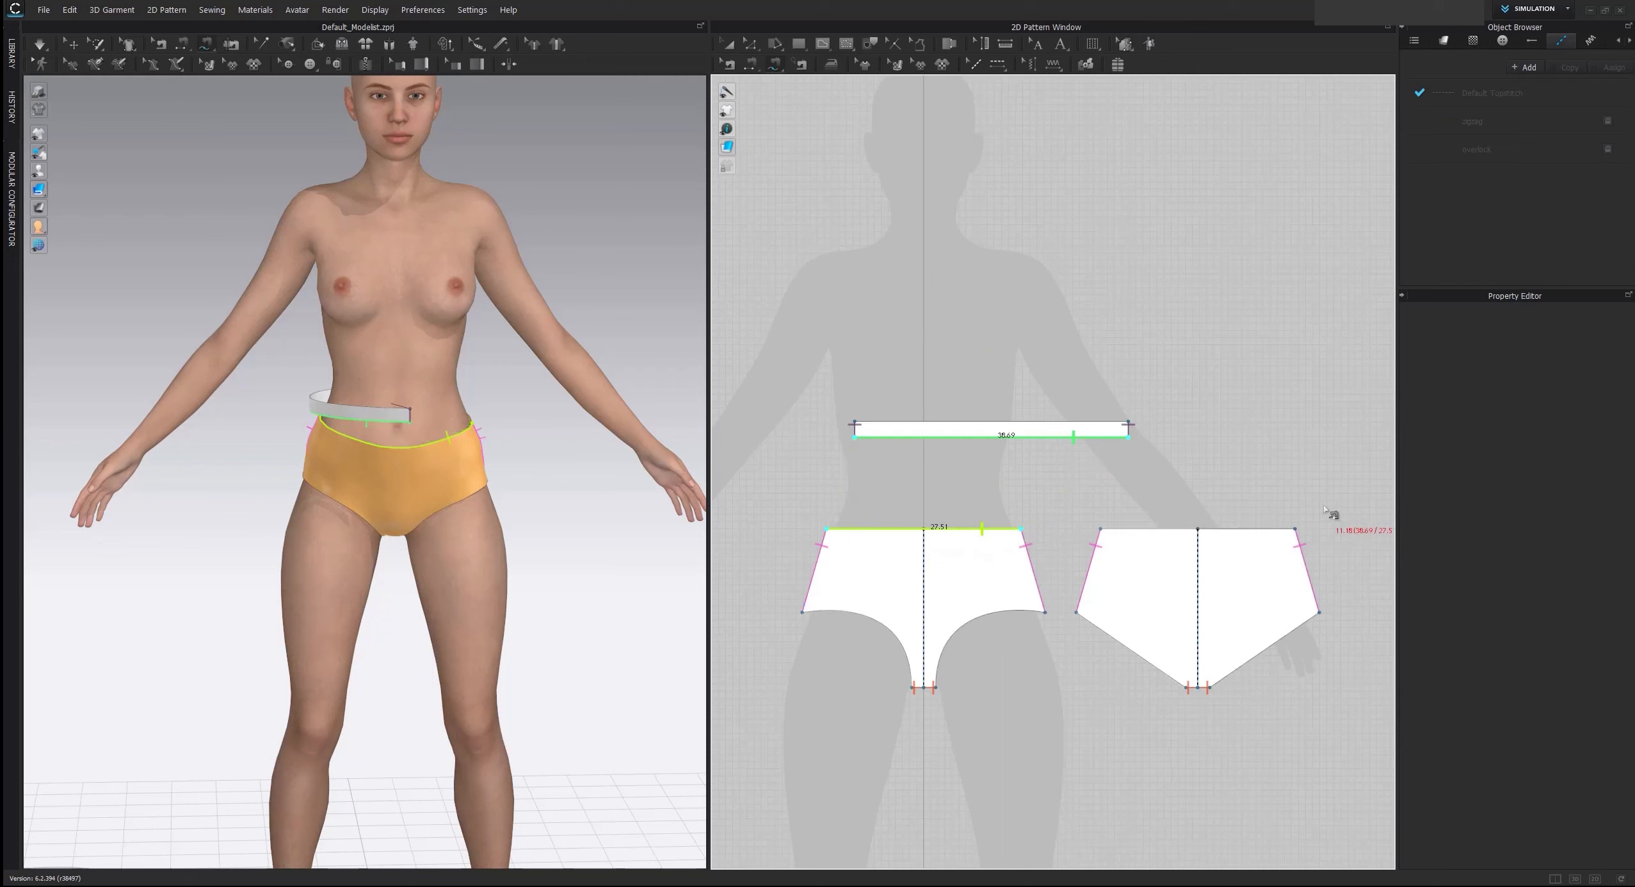
click(1295, 529)
click(1103, 530)
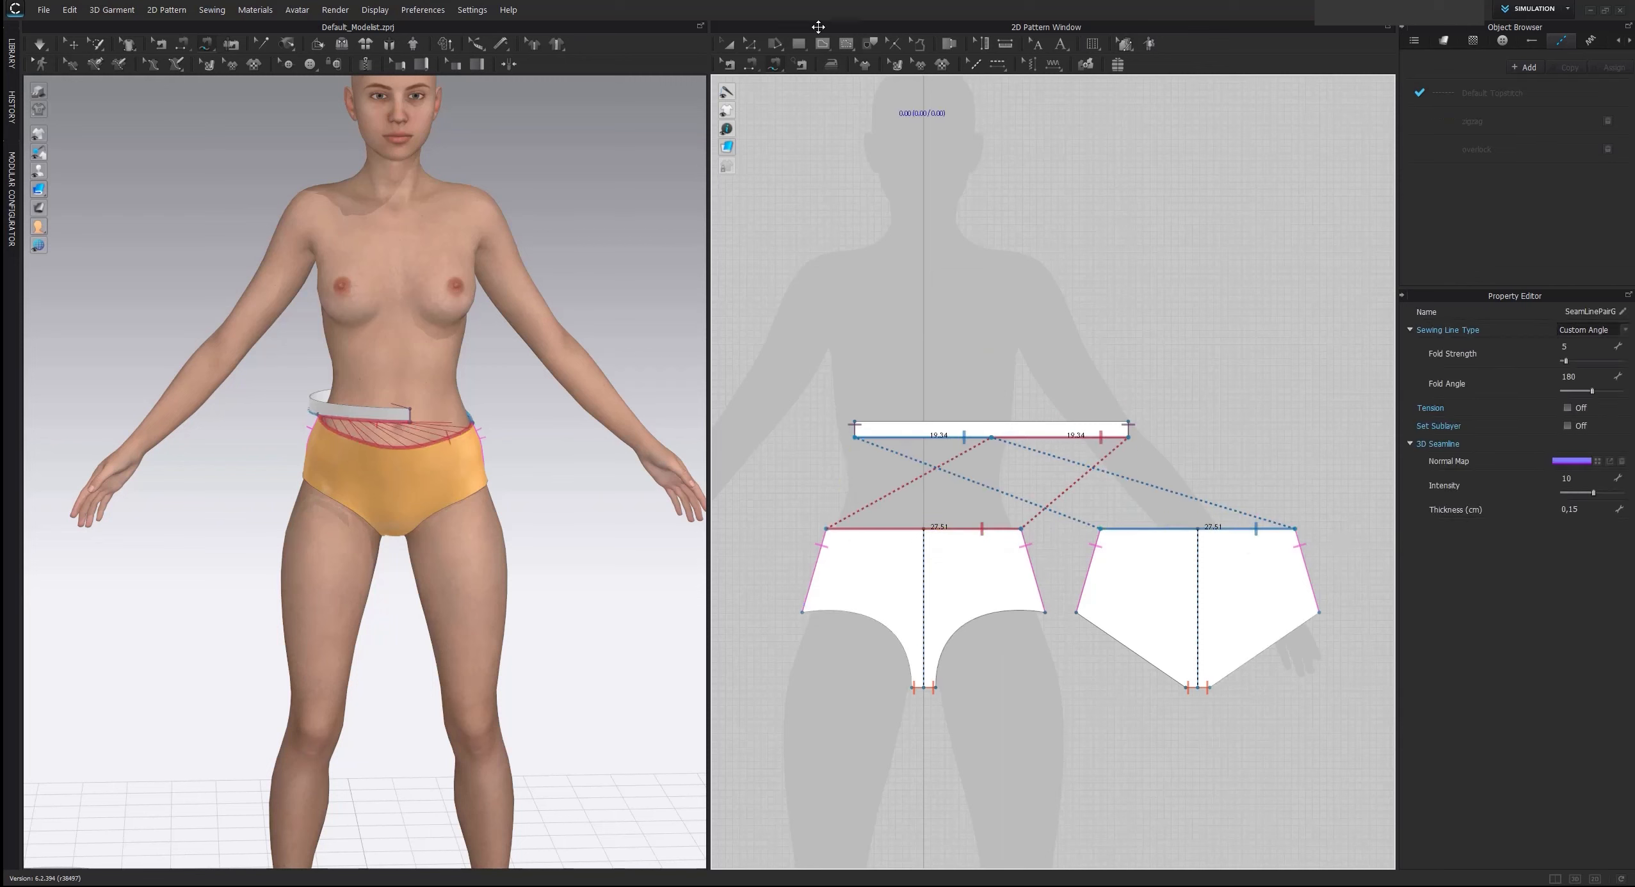
Leave the sewing tool and strengthen the narrow strap pattern
click(776, 64)
click(730, 46)
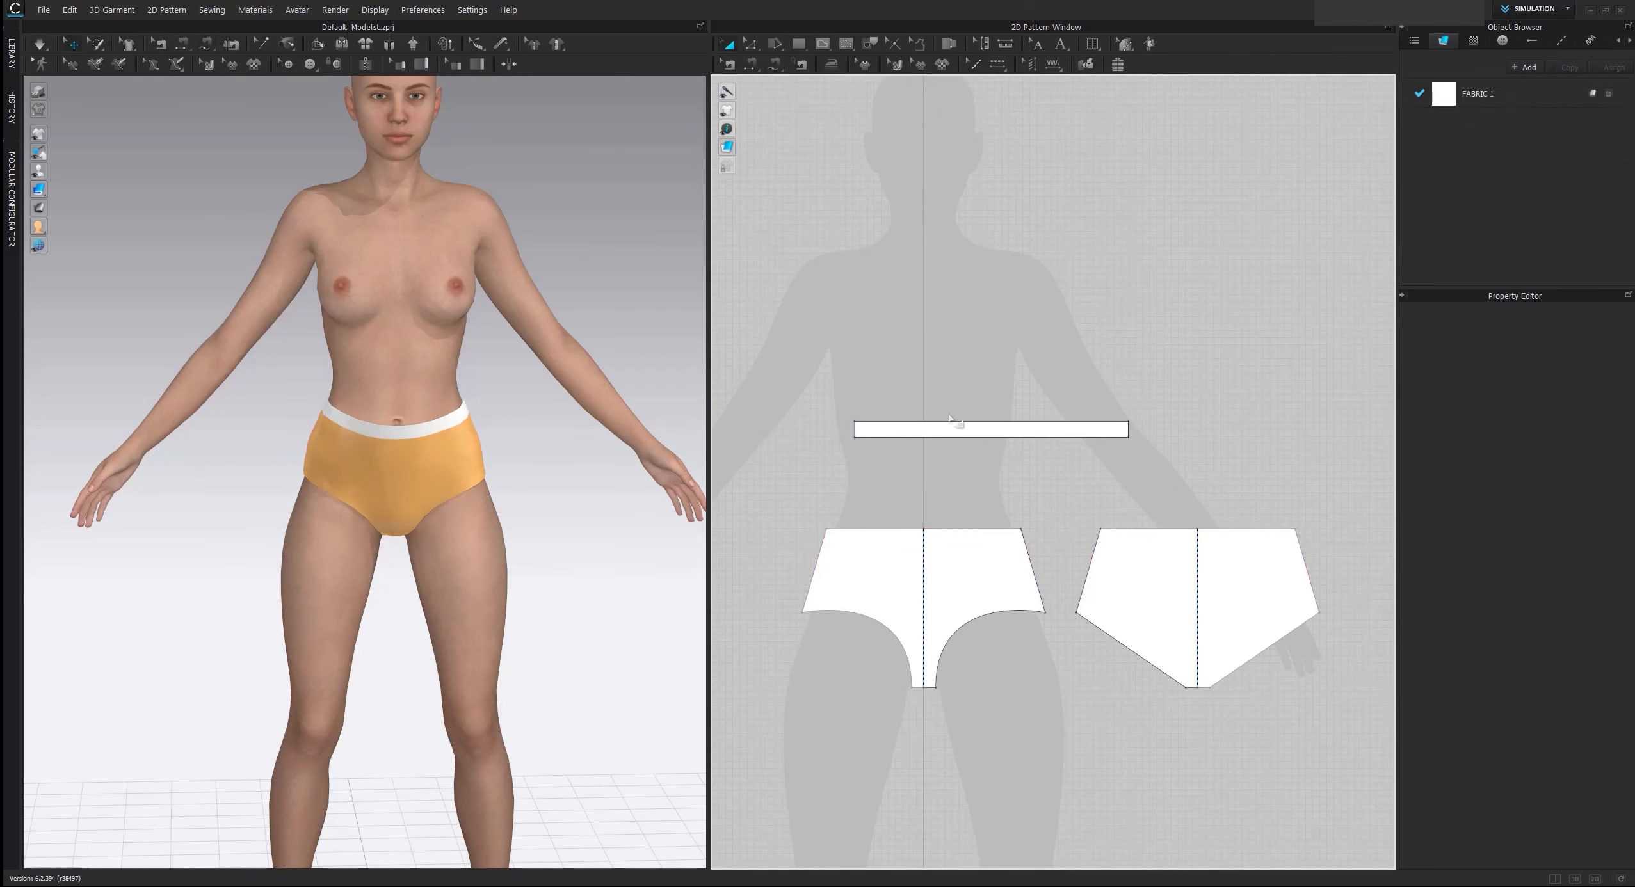
click(934, 436)
key(ctrl+h)
click(905, 340)
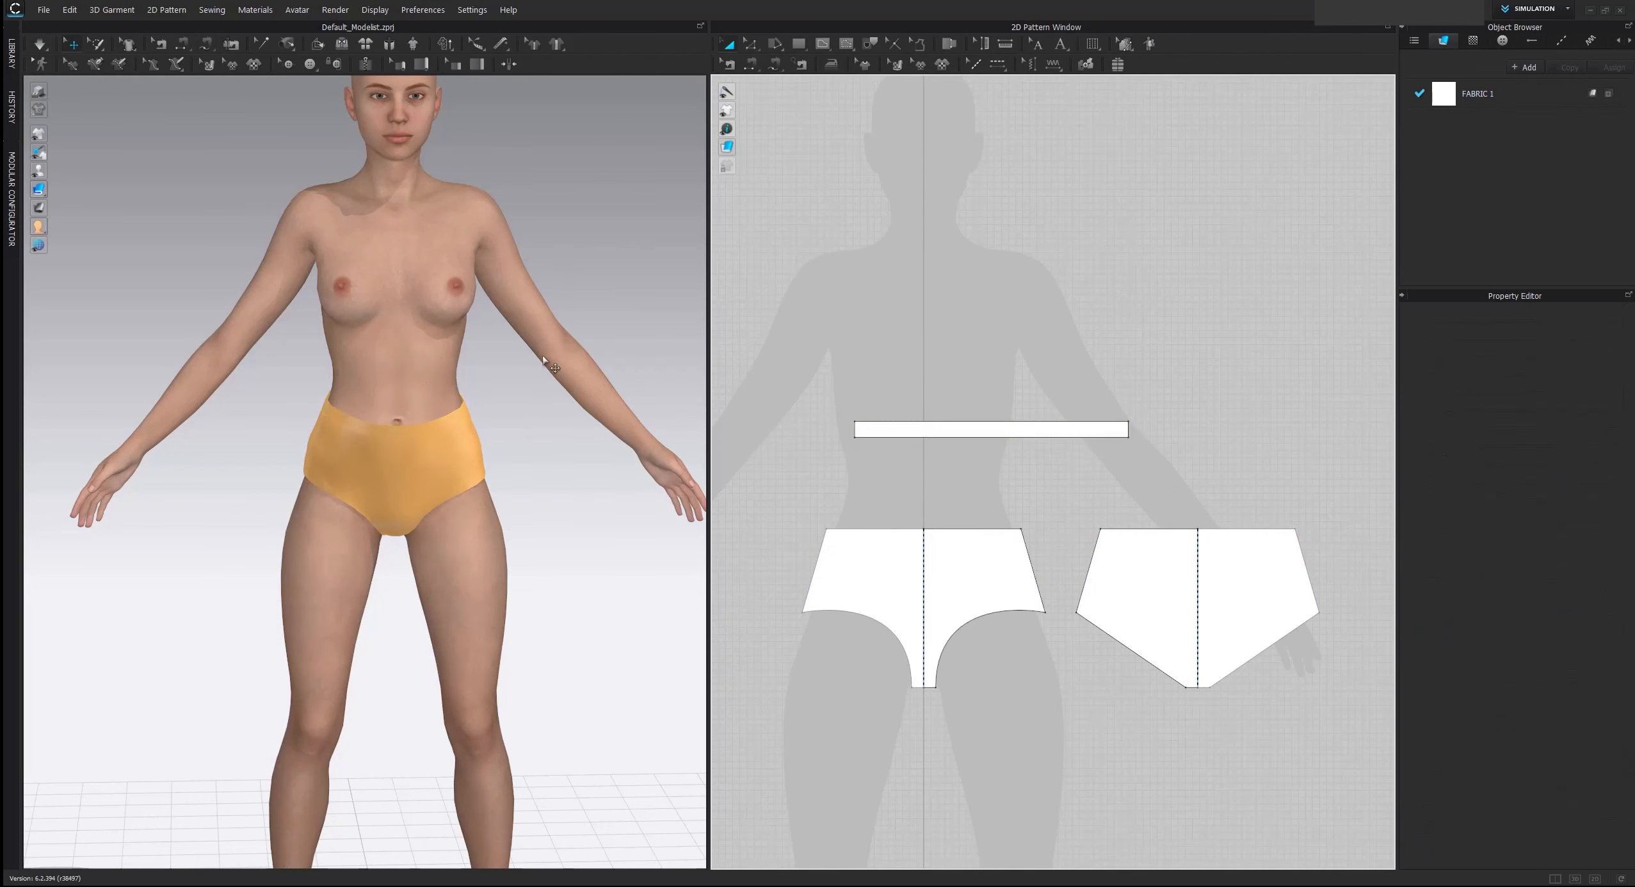
Run the simulation on the strengthened strap and brief and check the result from the front
right_drag(550, 370, 436, 361)
key(space)
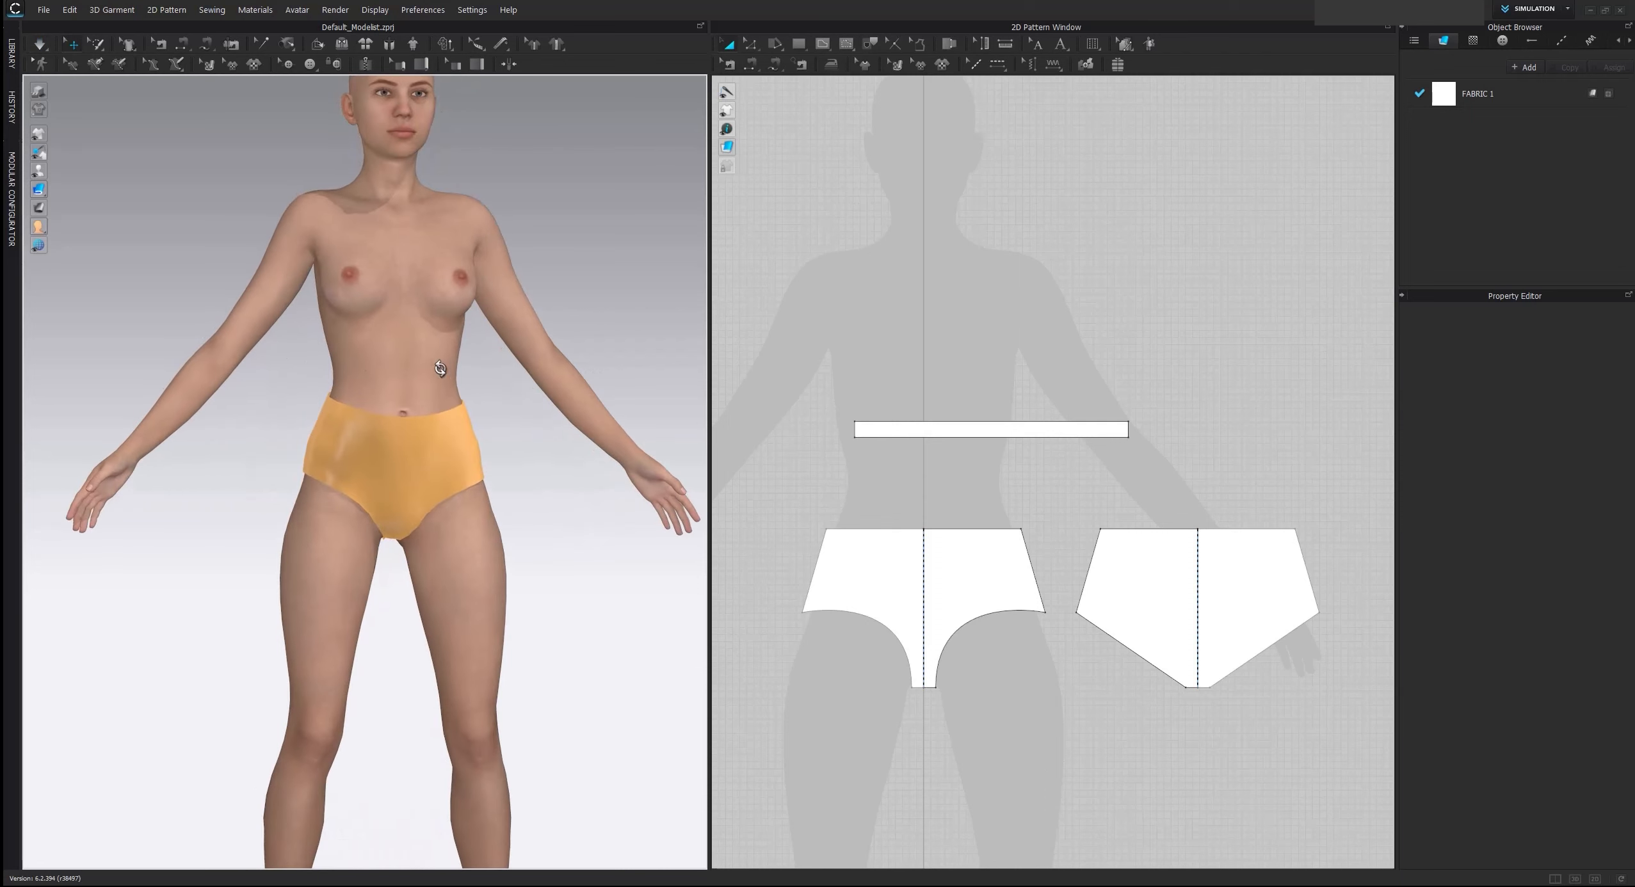
scroll(467, 364, up, 2)
scroll(467, 367, down, 3)
scroll(865, 351, down, 3)
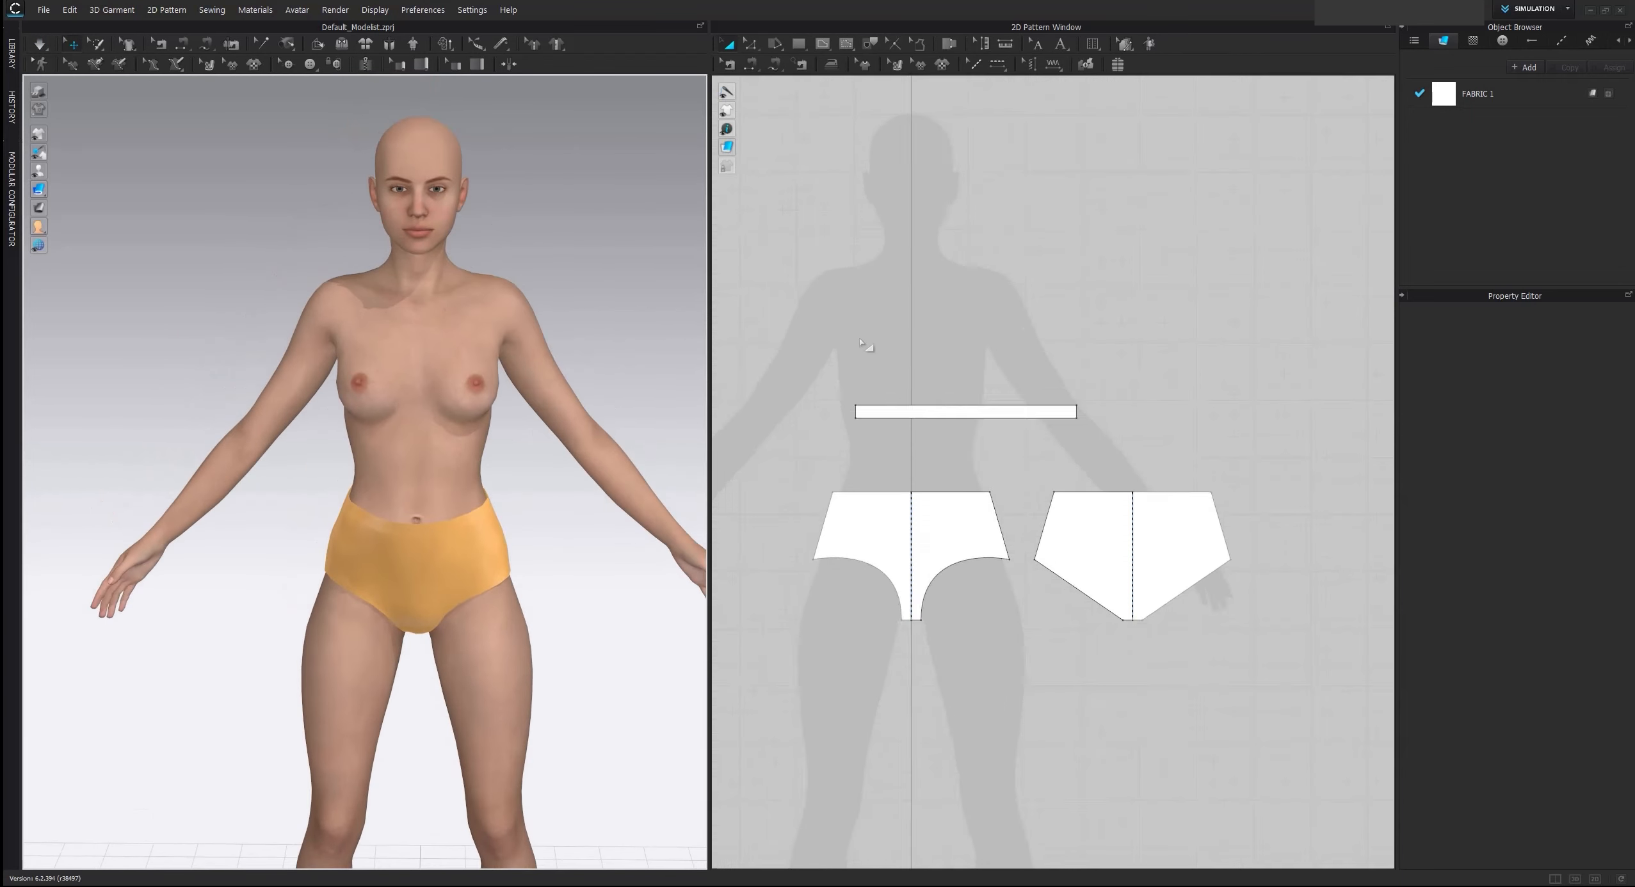
Compare the waist area of the brief on the avatar with the cut-outs in the reference image
right_drag(911, 241, 906, 375)
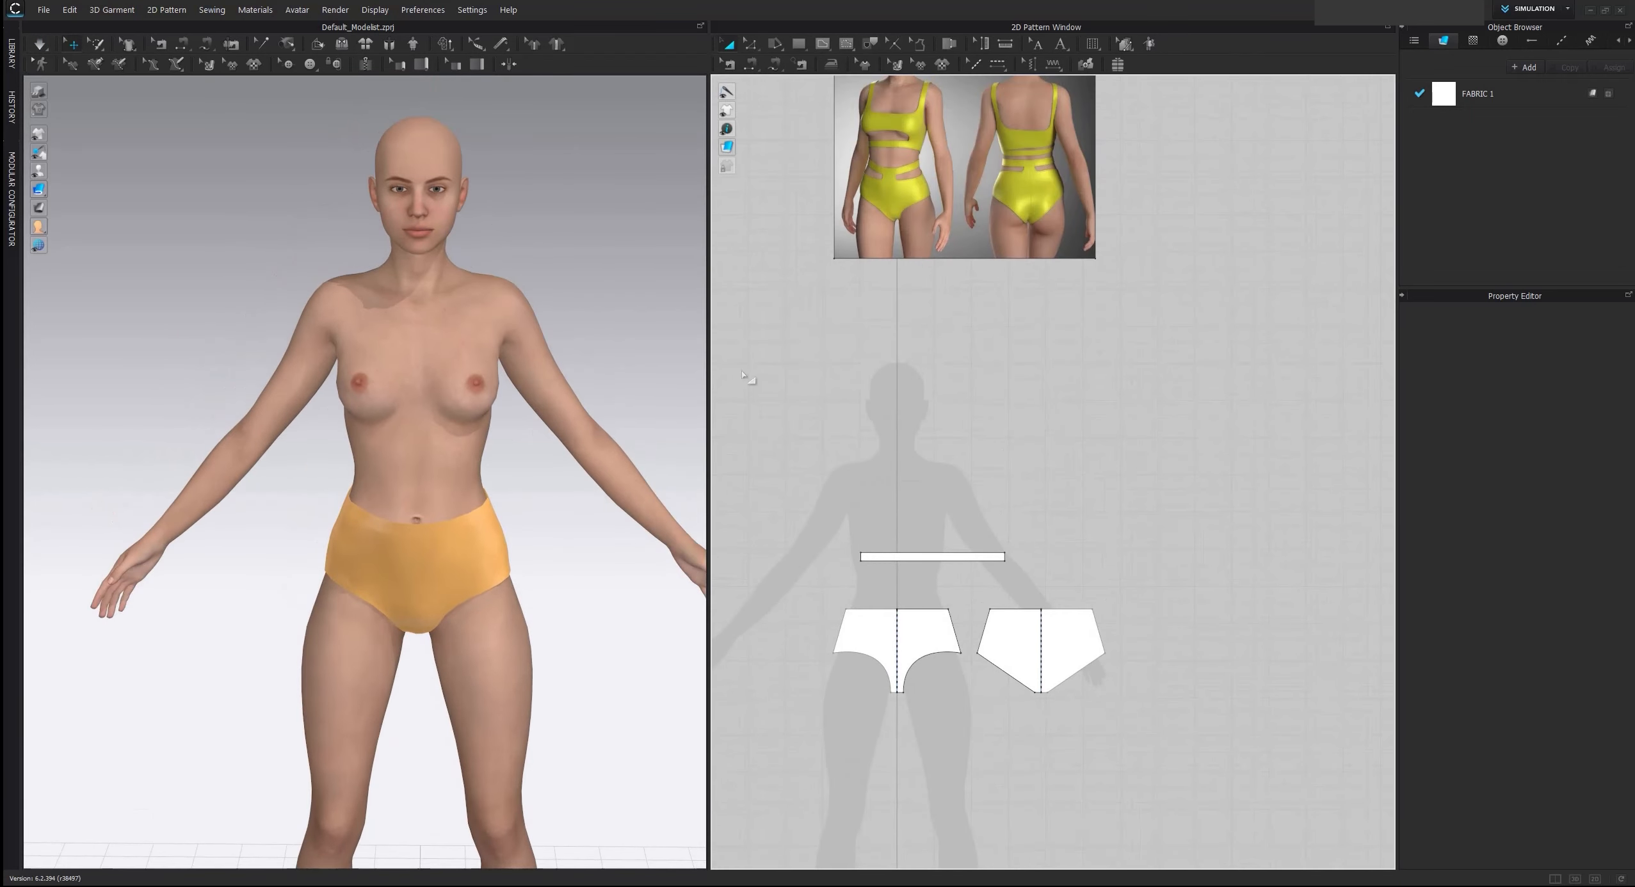
mouse_move(549, 413)
middle_down()
mouse_move(564, 376)
mouse_move(561, 405)
middle_up()
scroll(563, 376, up, 2)
scroll(546, 405, up, 1)
mouse_move(545, 410)
right_down()
mouse_move(652, 398)
mouse_move(517, 375)
mouse_move(558, 408)
right_up()
middle_drag(569, 445, 537, 359)
scroll(537, 359, up, 3)
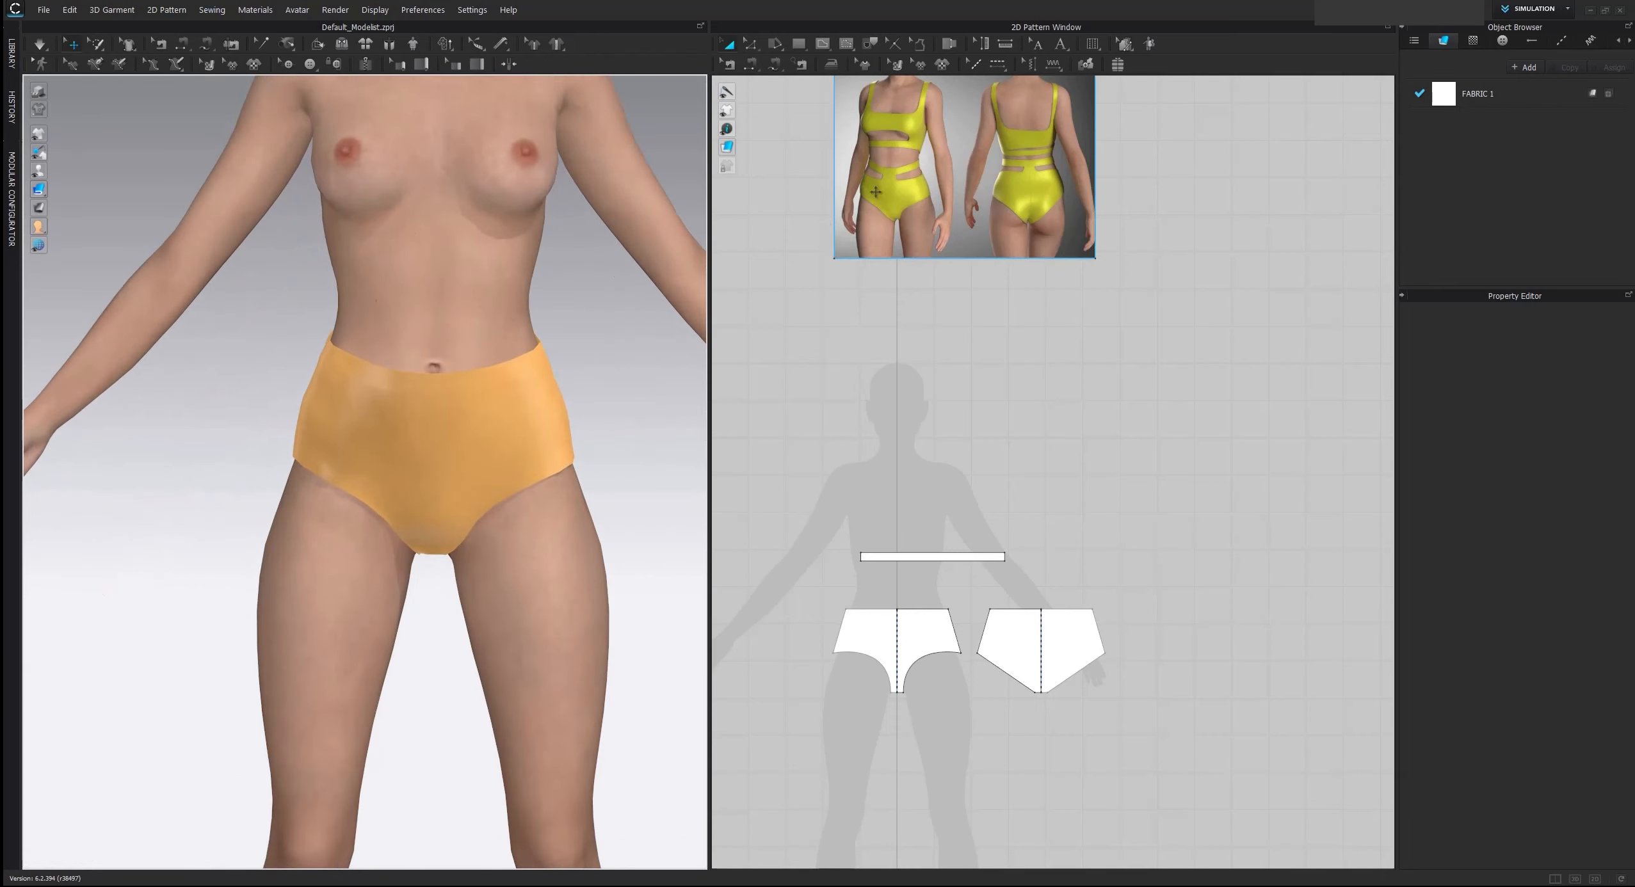
scroll(928, 401, up, 2)
drag(916, 420, 882, 439)
click(866, 400)
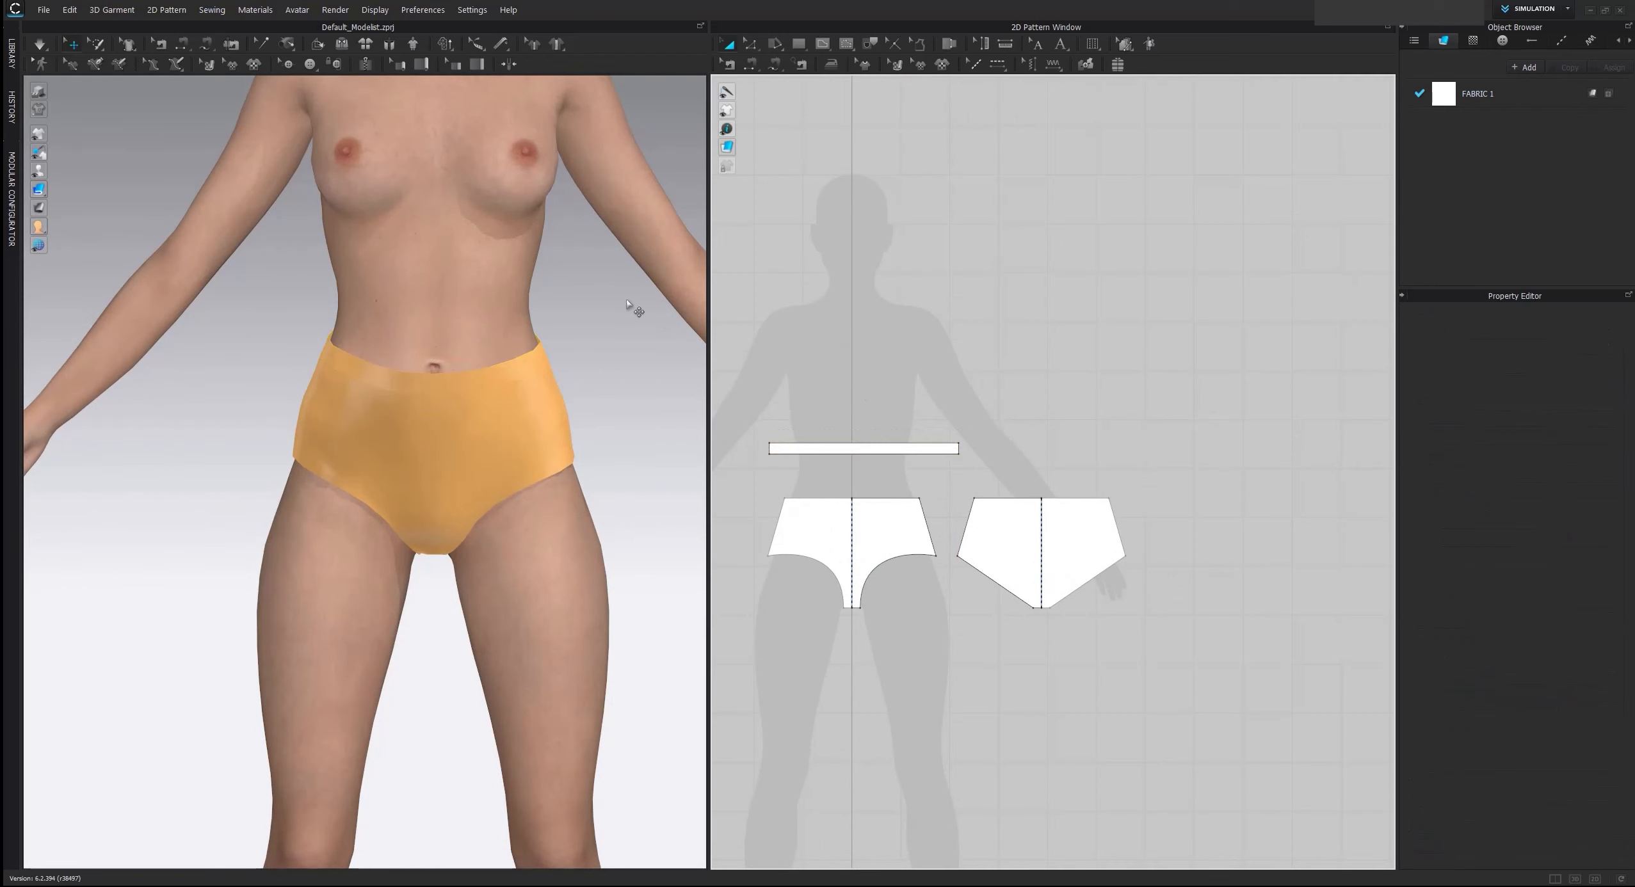
scroll(609, 310, up, 4)
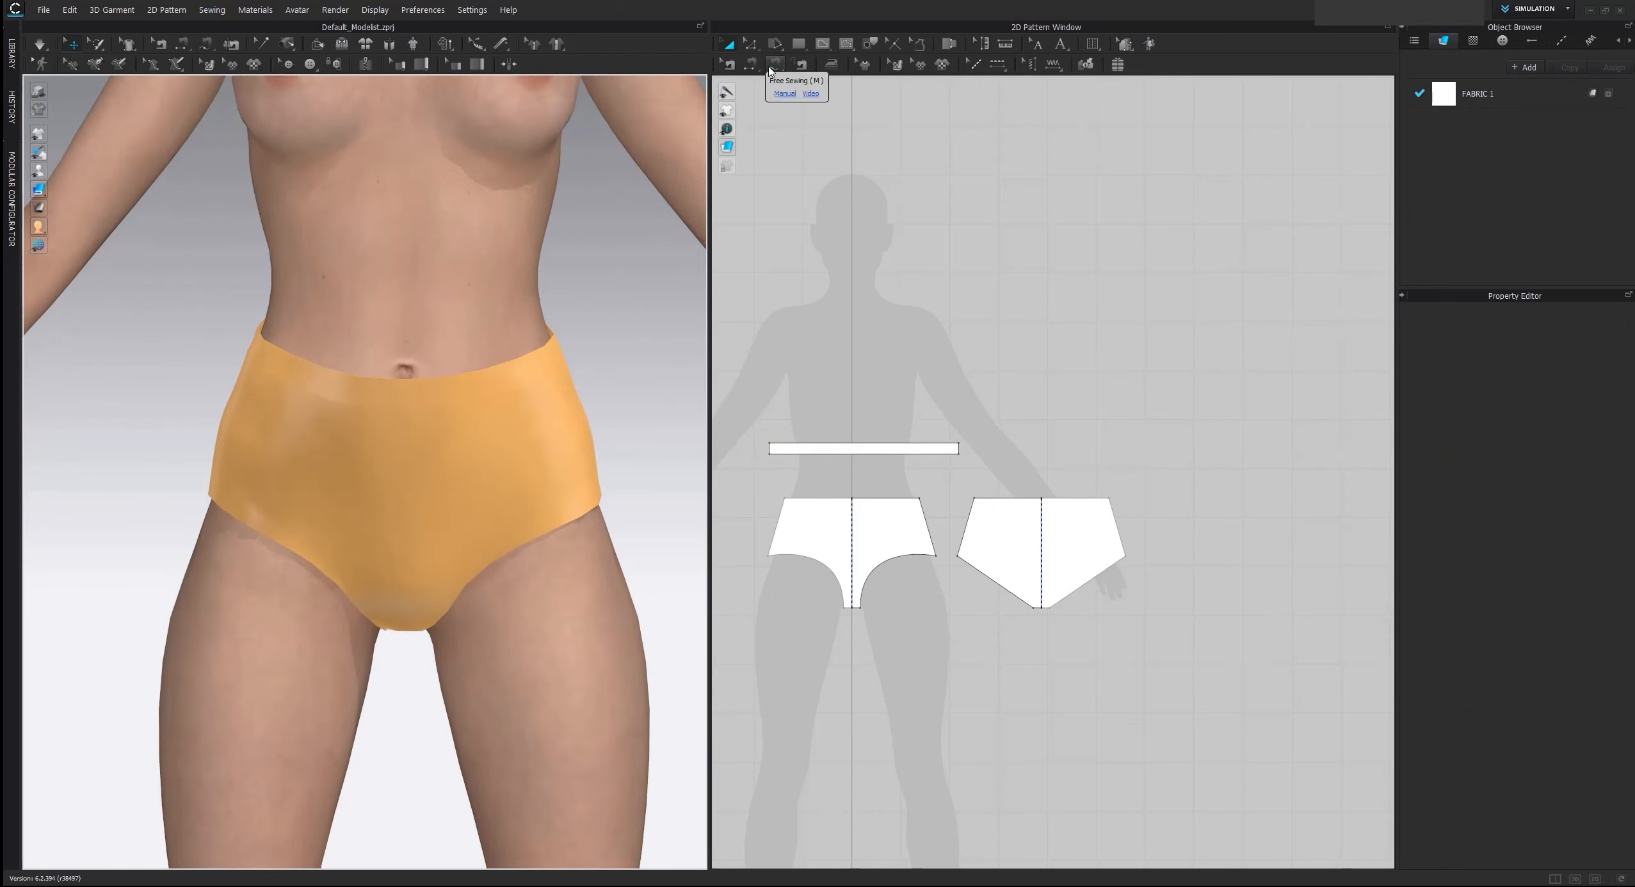
Draw an internal line about 14.4 cm long on the front brief, curving down from the waist edge near center and running straight to the side seam
click(826, 45)
scroll(903, 474, up, 5)
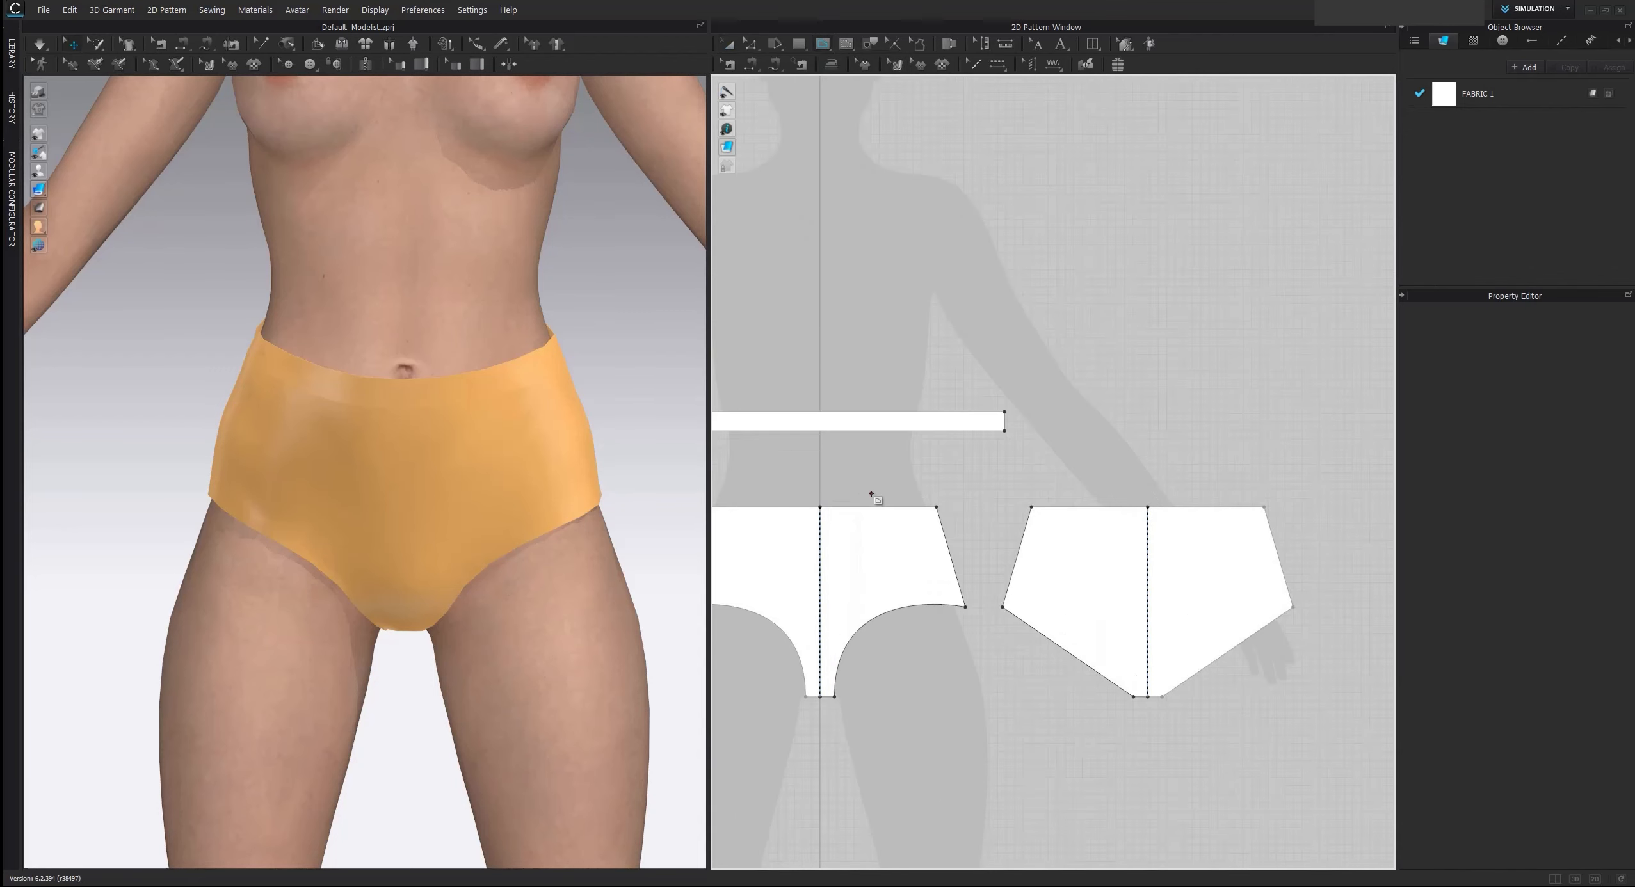
click(876, 397)
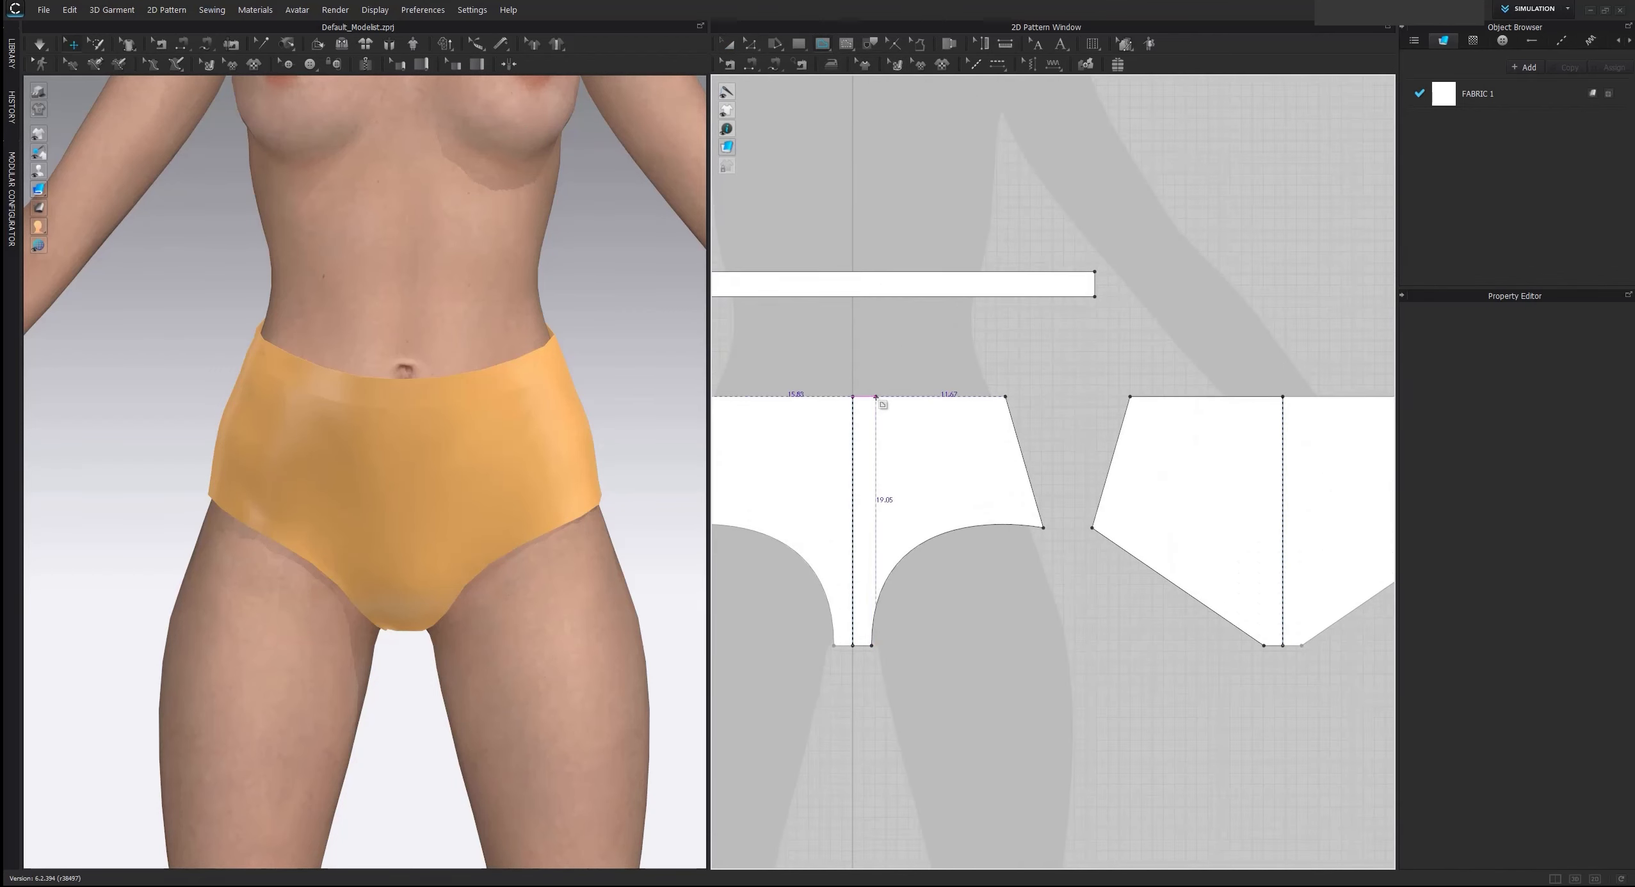
click(899, 425)
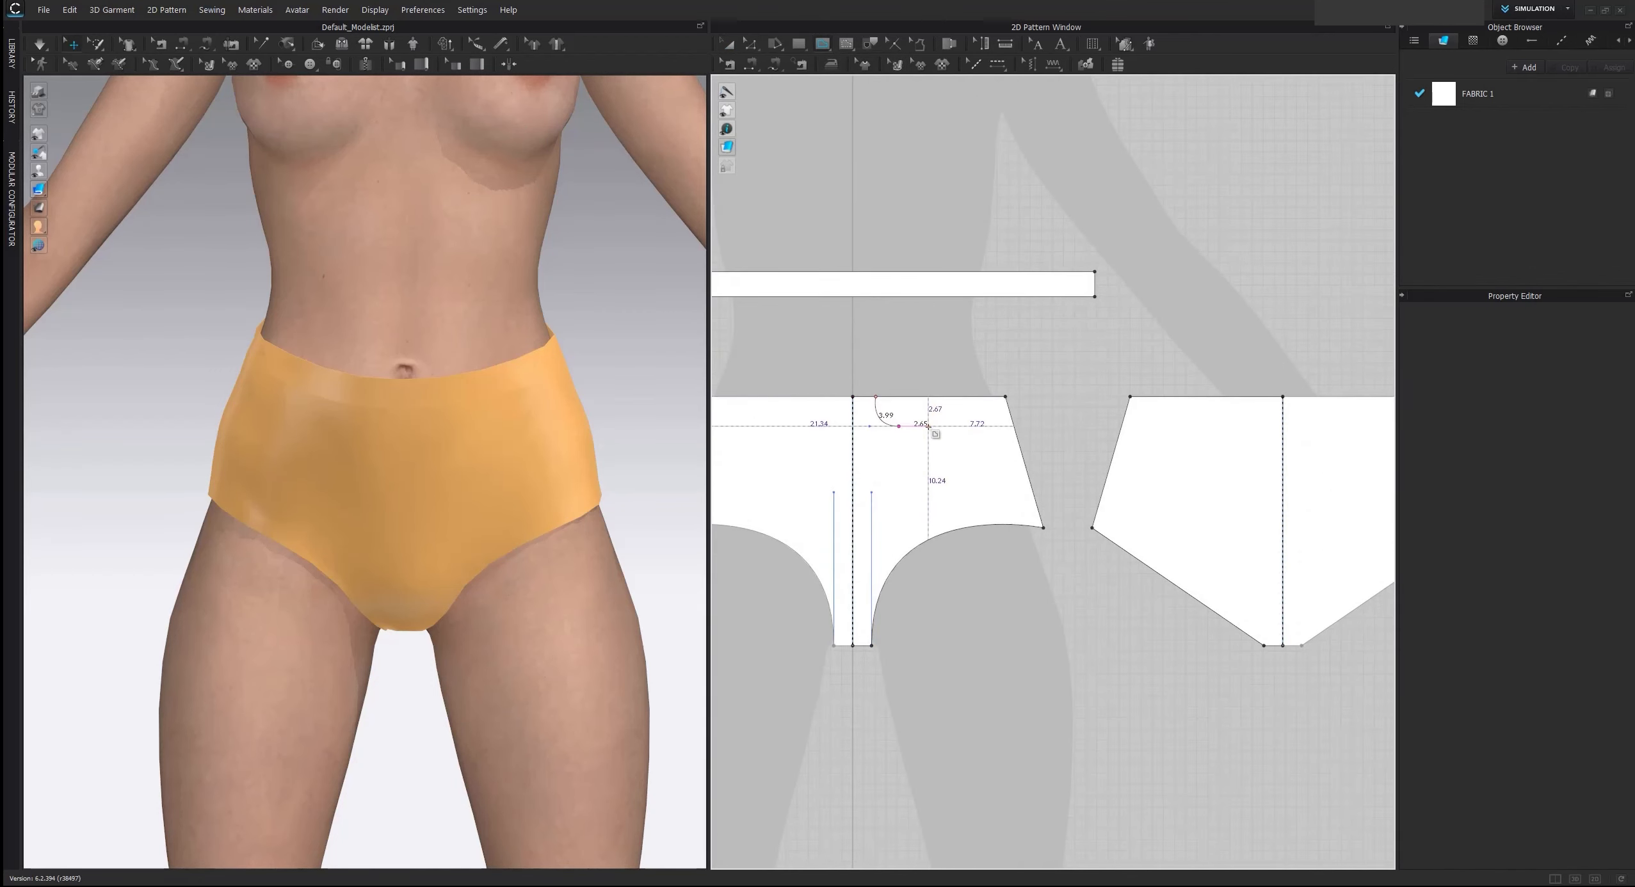
click(1016, 426)
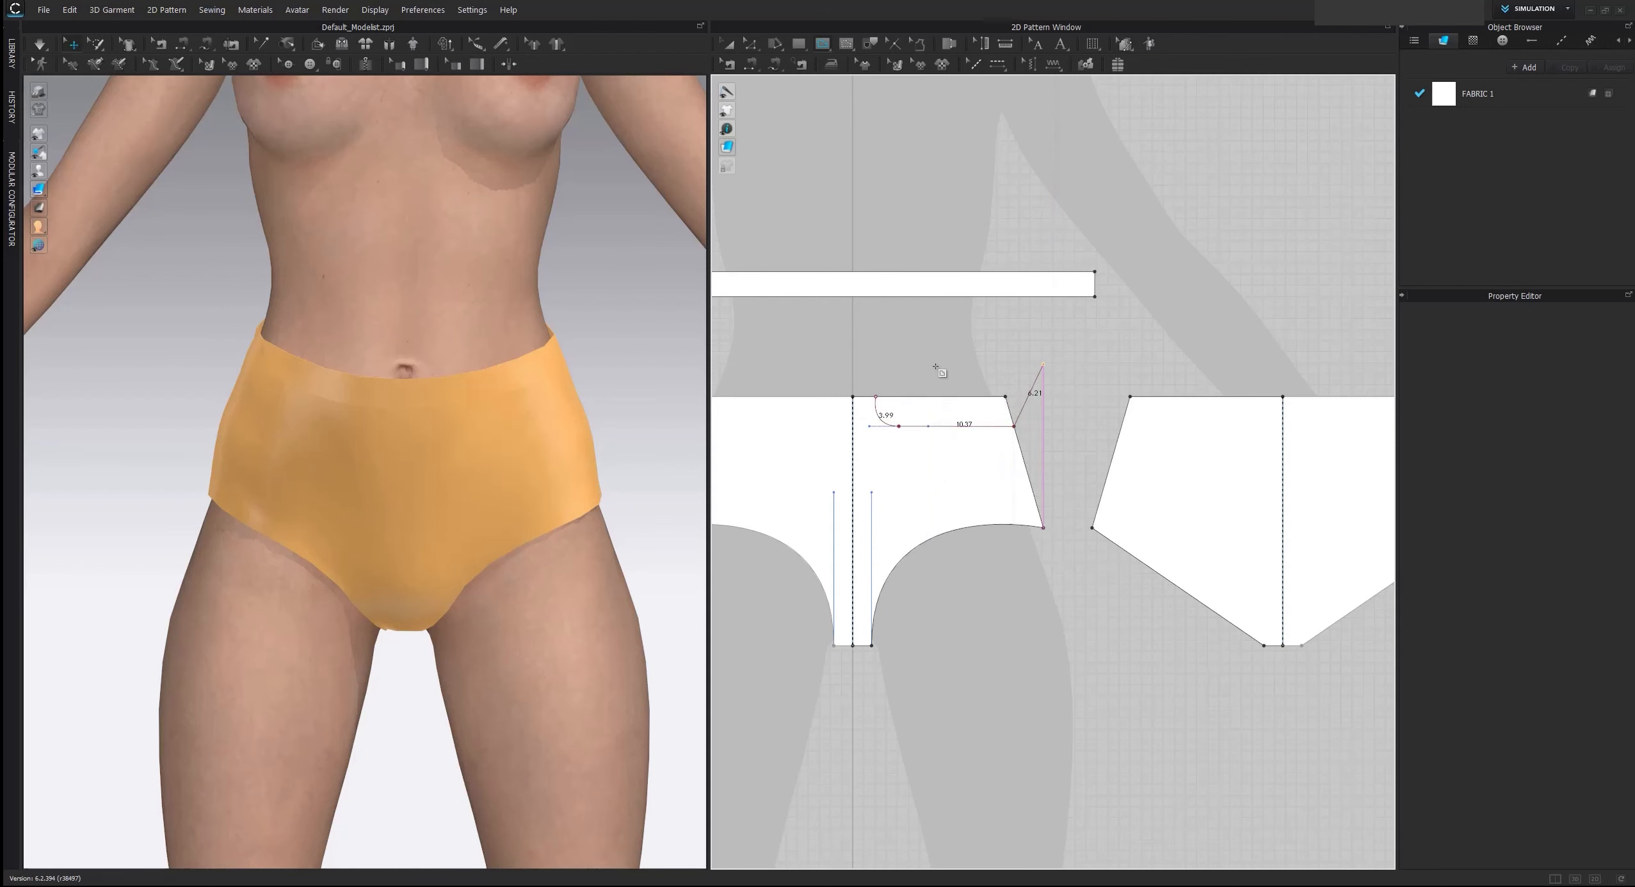
key(Return)
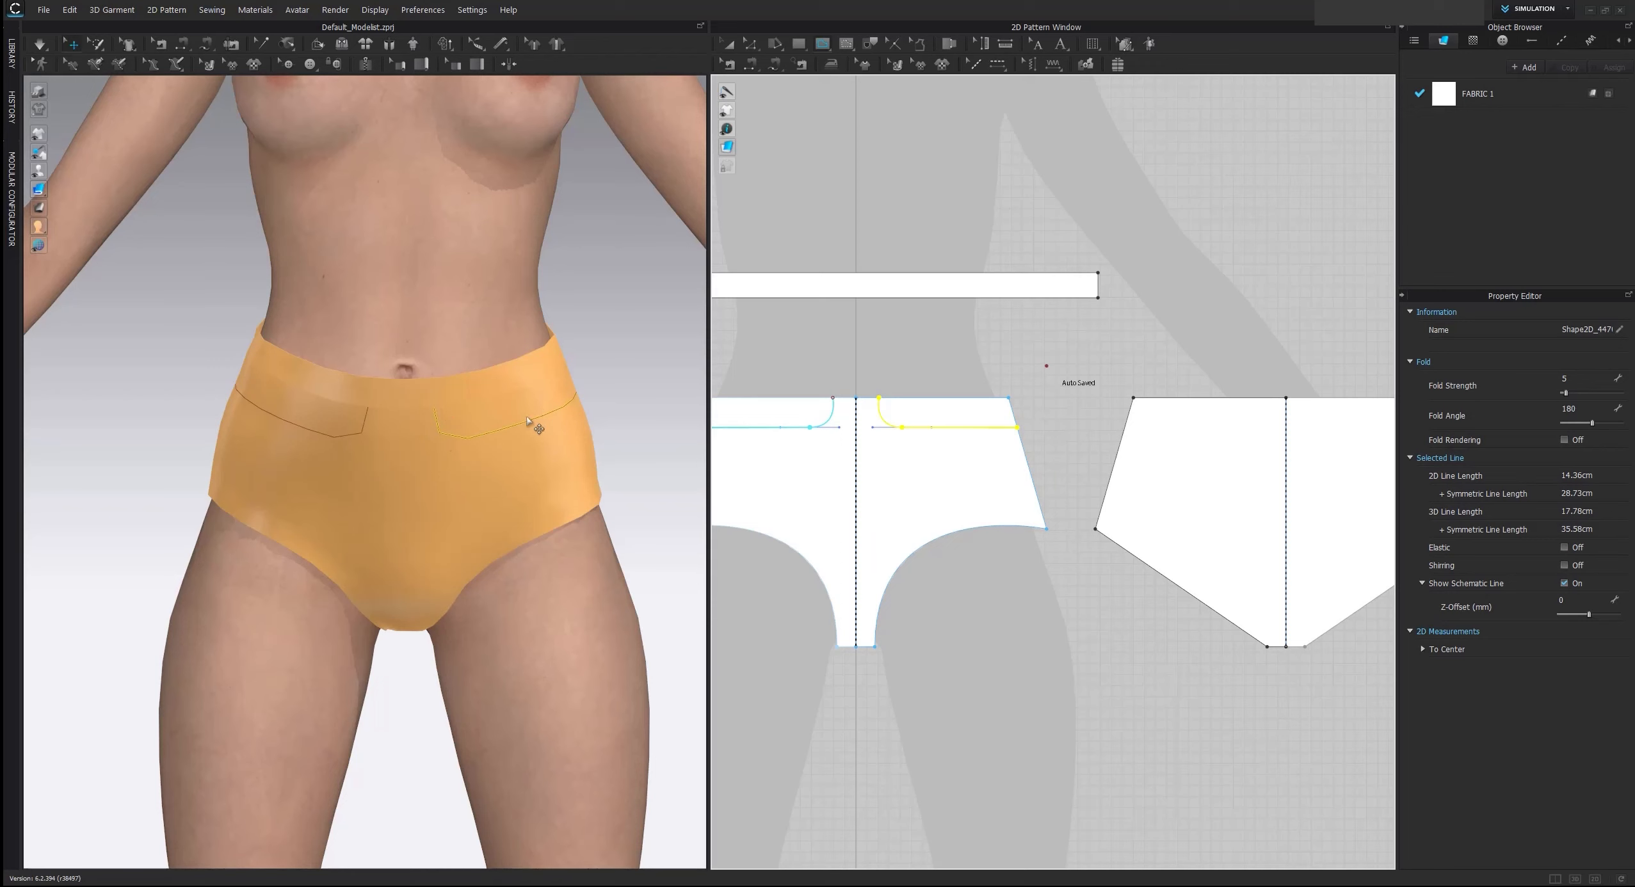
Draw a matching curved internal line about 14.5 cm long on the back brief, from the waist edge near center to the side seam
scroll(527, 419, up, 3)
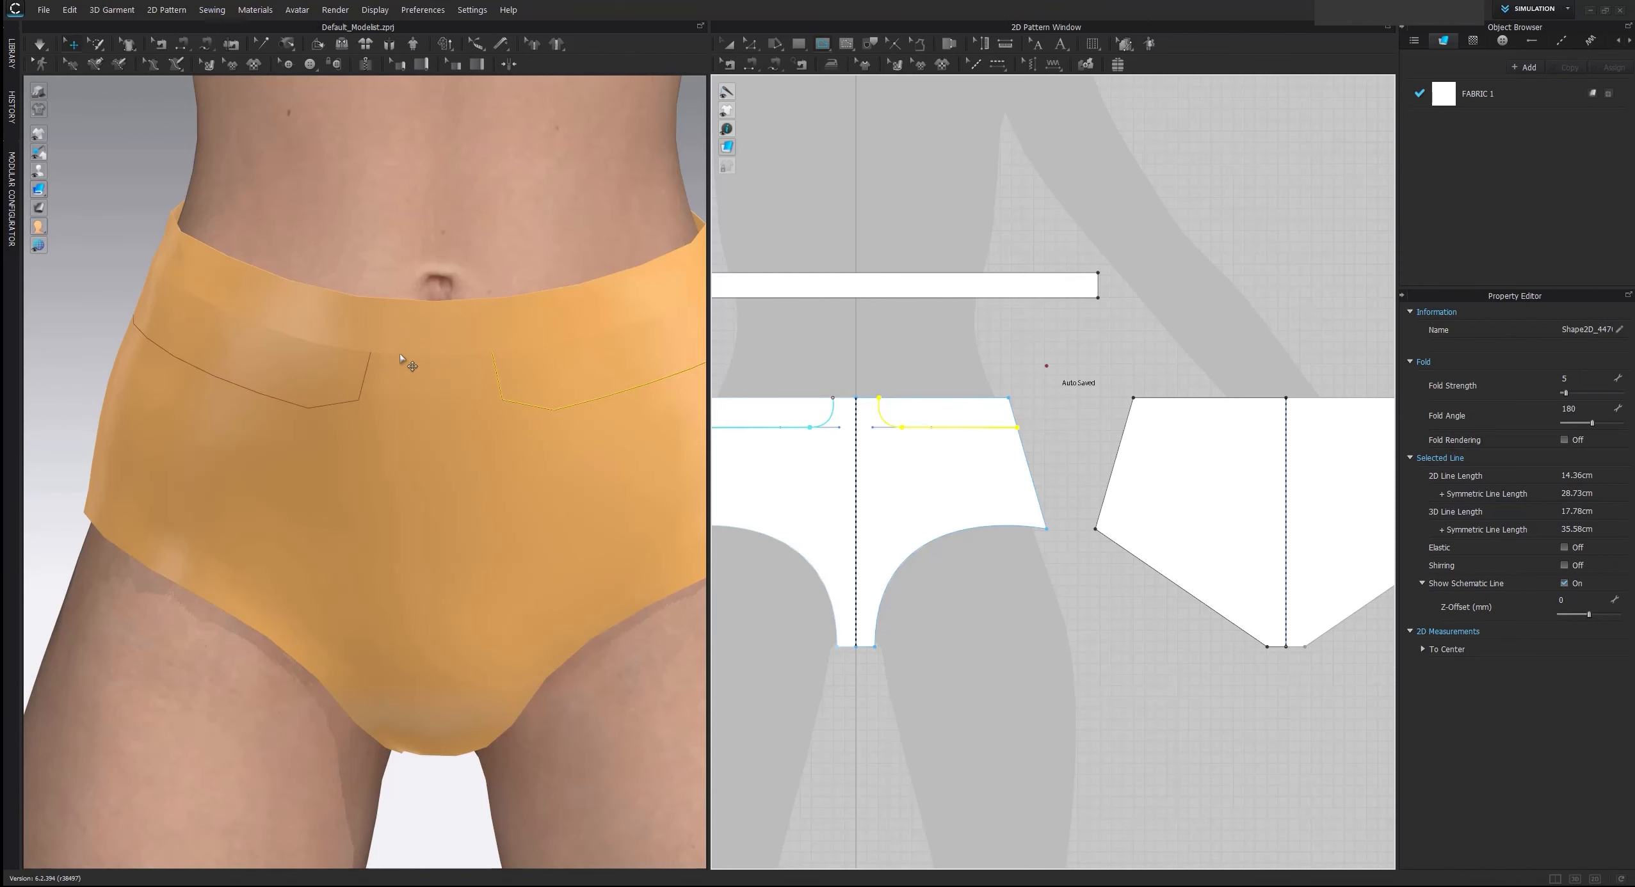
scroll(533, 395, up, 1)
right_drag(605, 402, 550, 388)
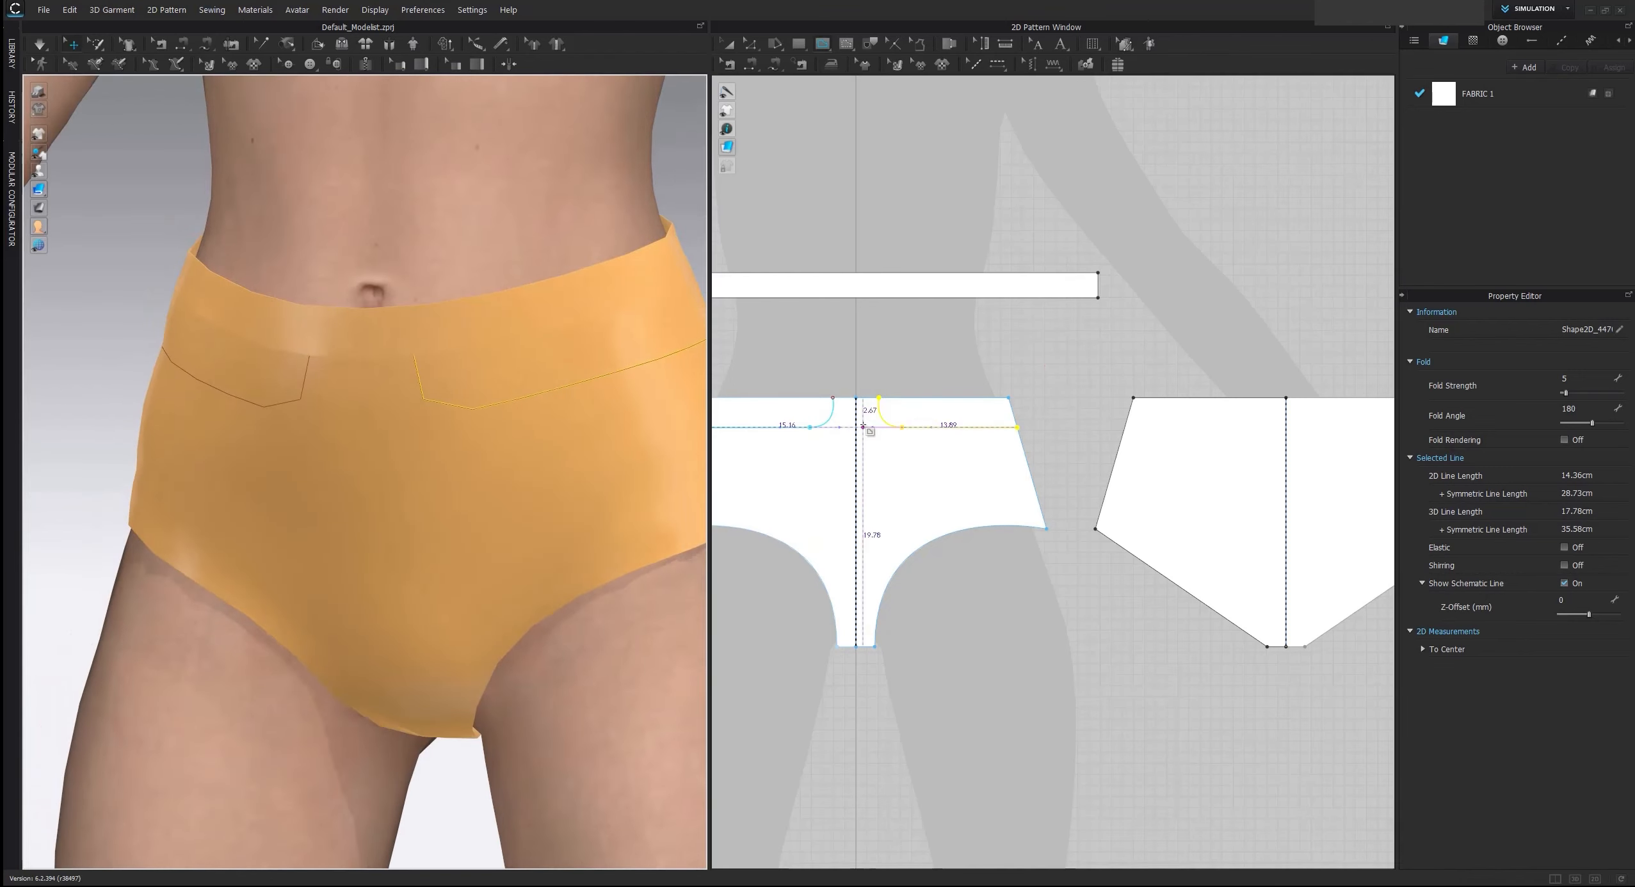
middle_drag(1088, 368, 976, 348)
click(1146, 378)
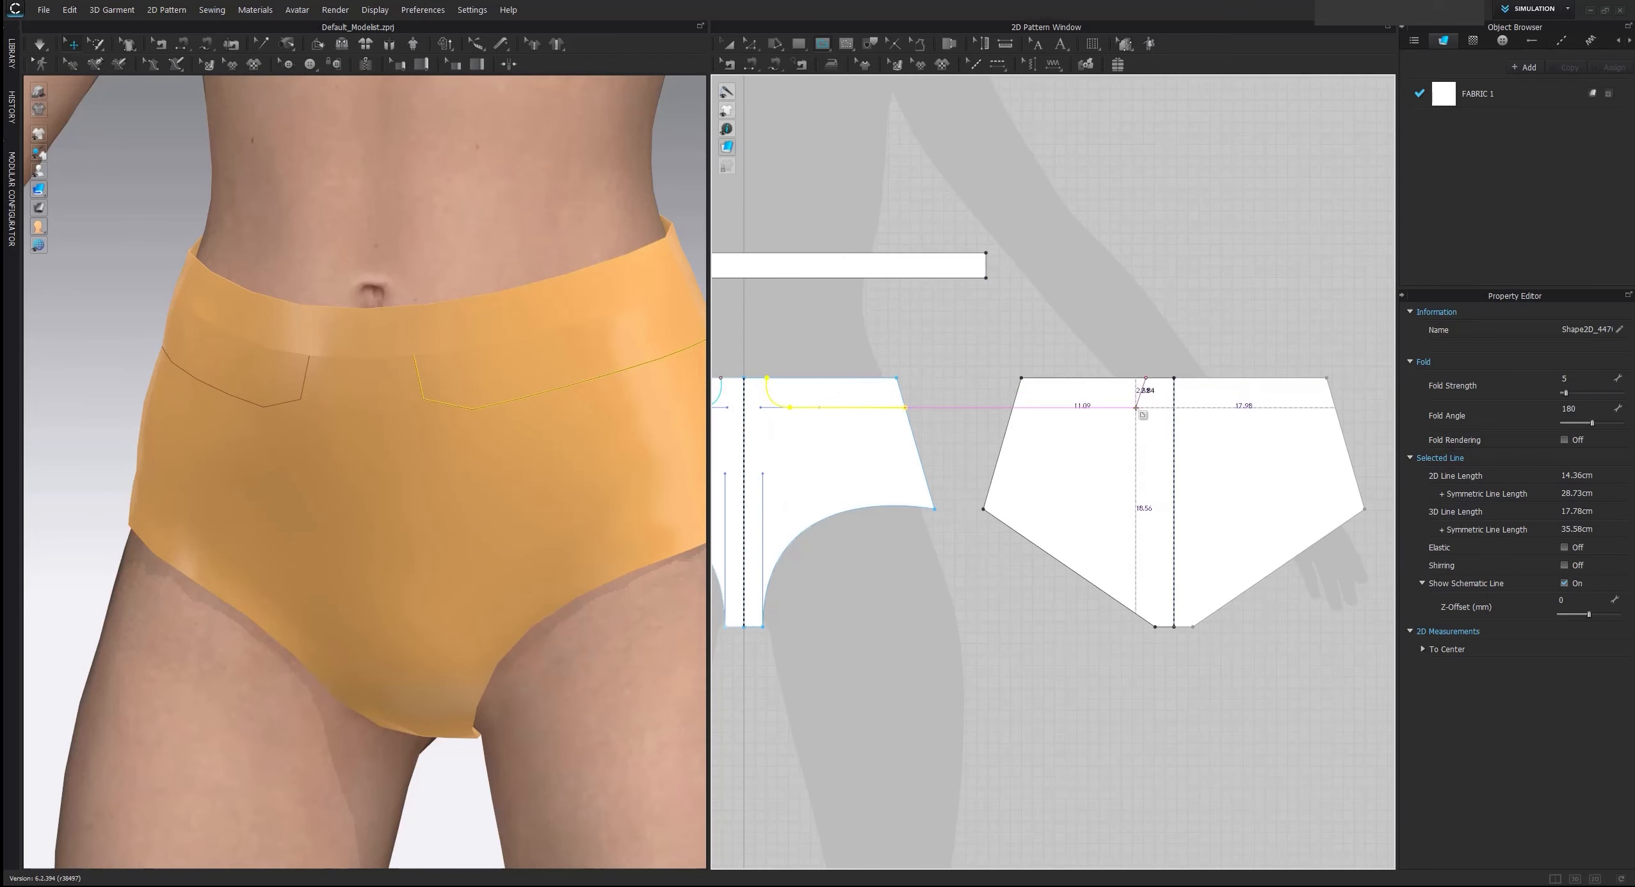
drag(1135, 408, 1108, 412)
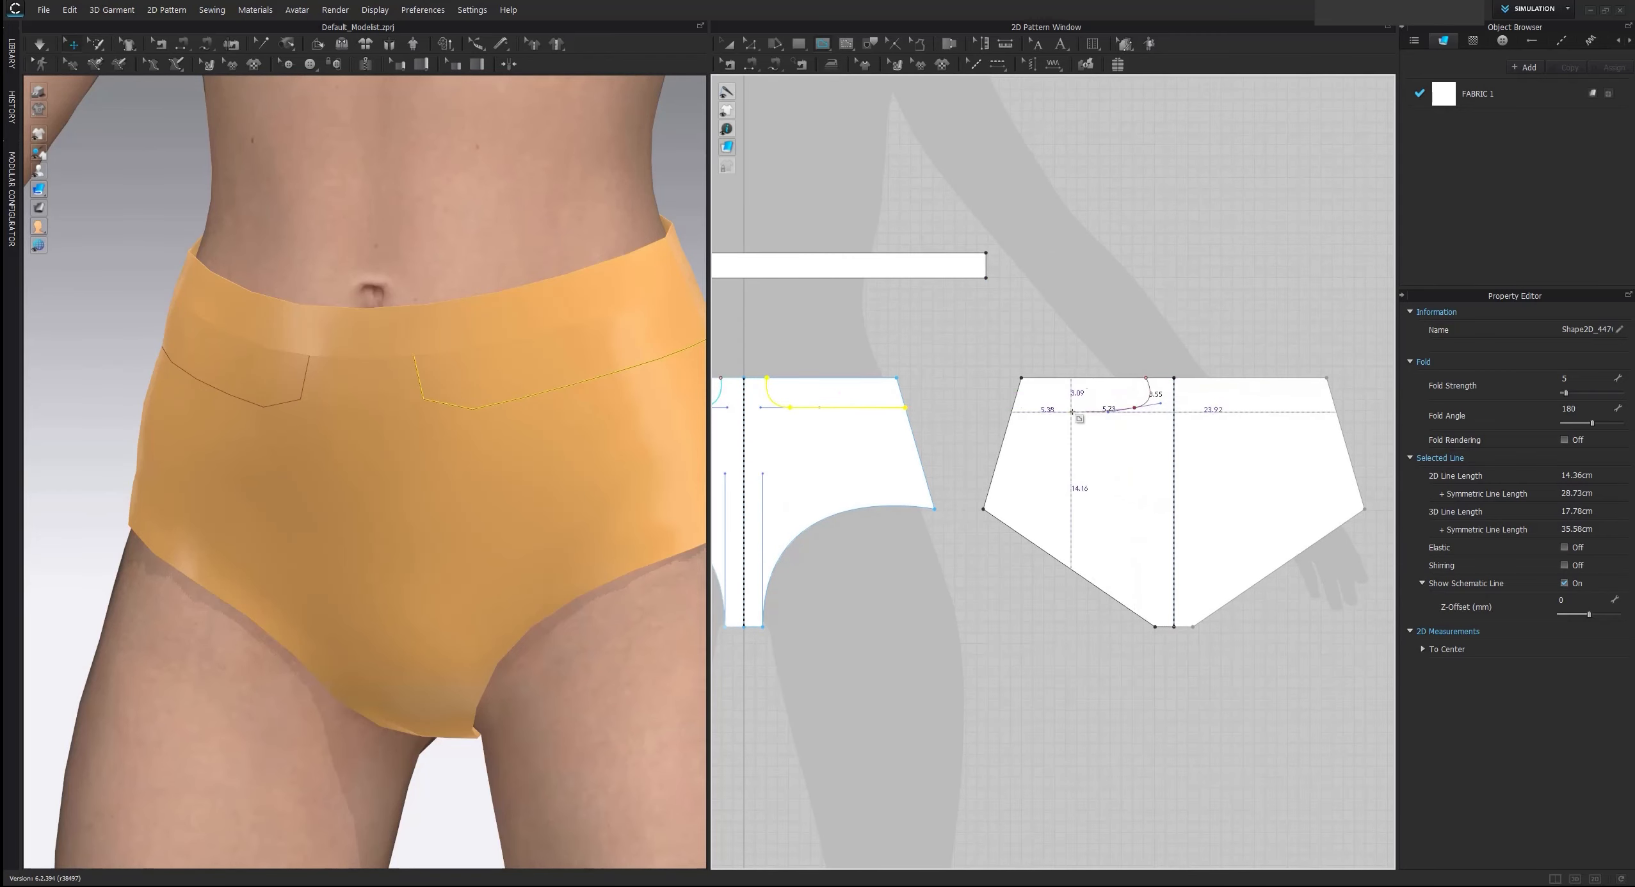
click(1013, 408)
key(Return)
Move the side-seam endpoint of the back internal line onto the pattern edge so it meets the front line
right_drag(551, 383, 462, 413)
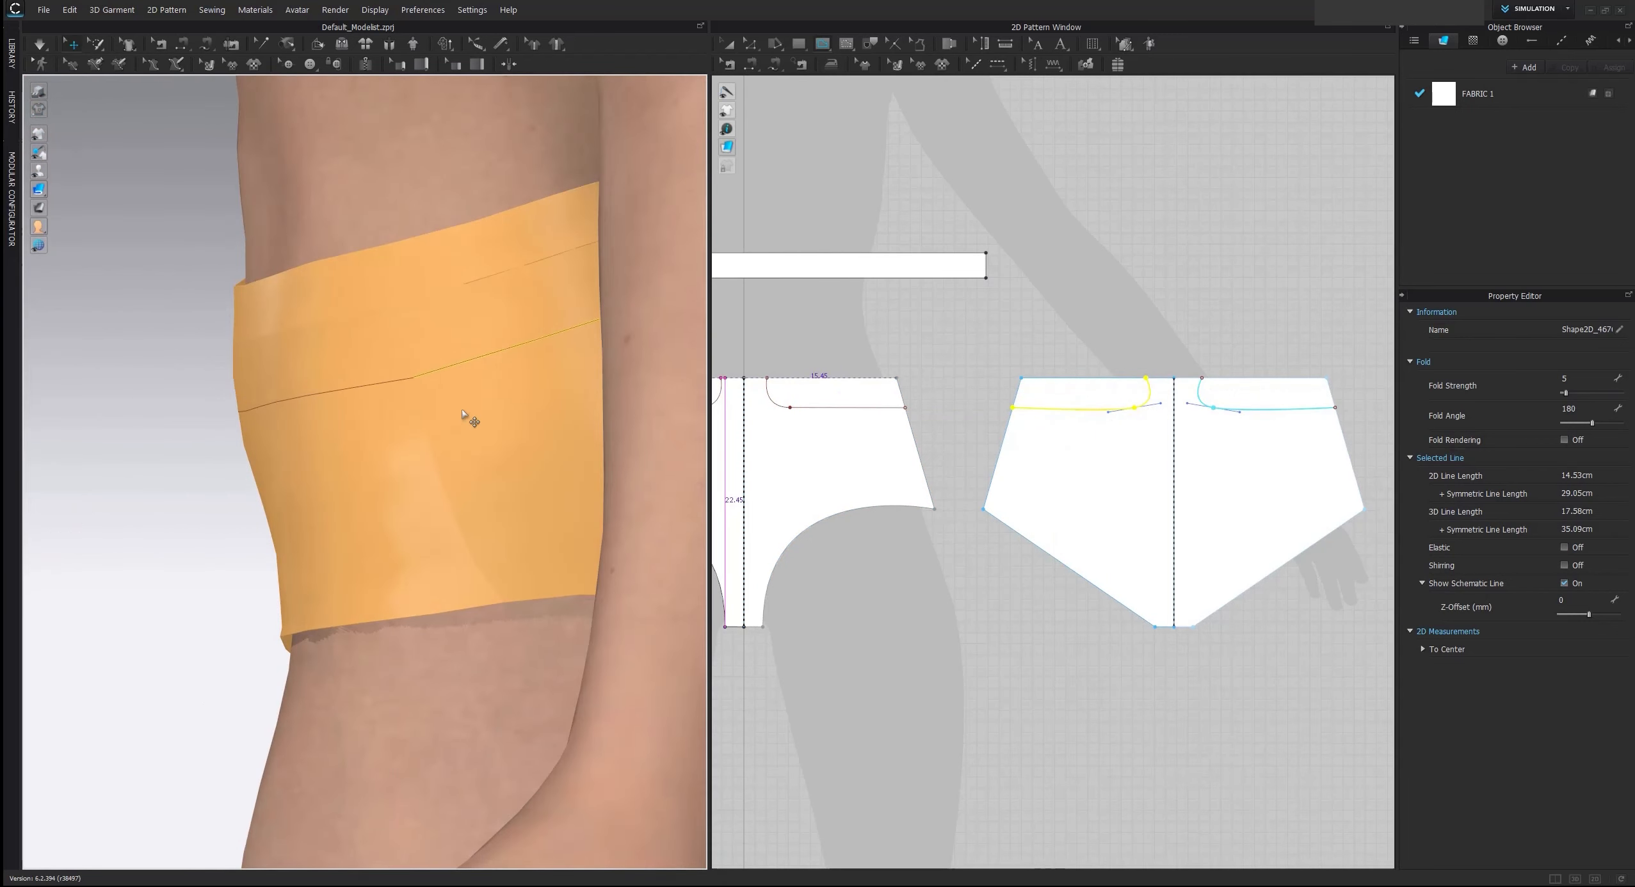
scroll(465, 407, up, 1)
scroll(474, 445, up, 5)
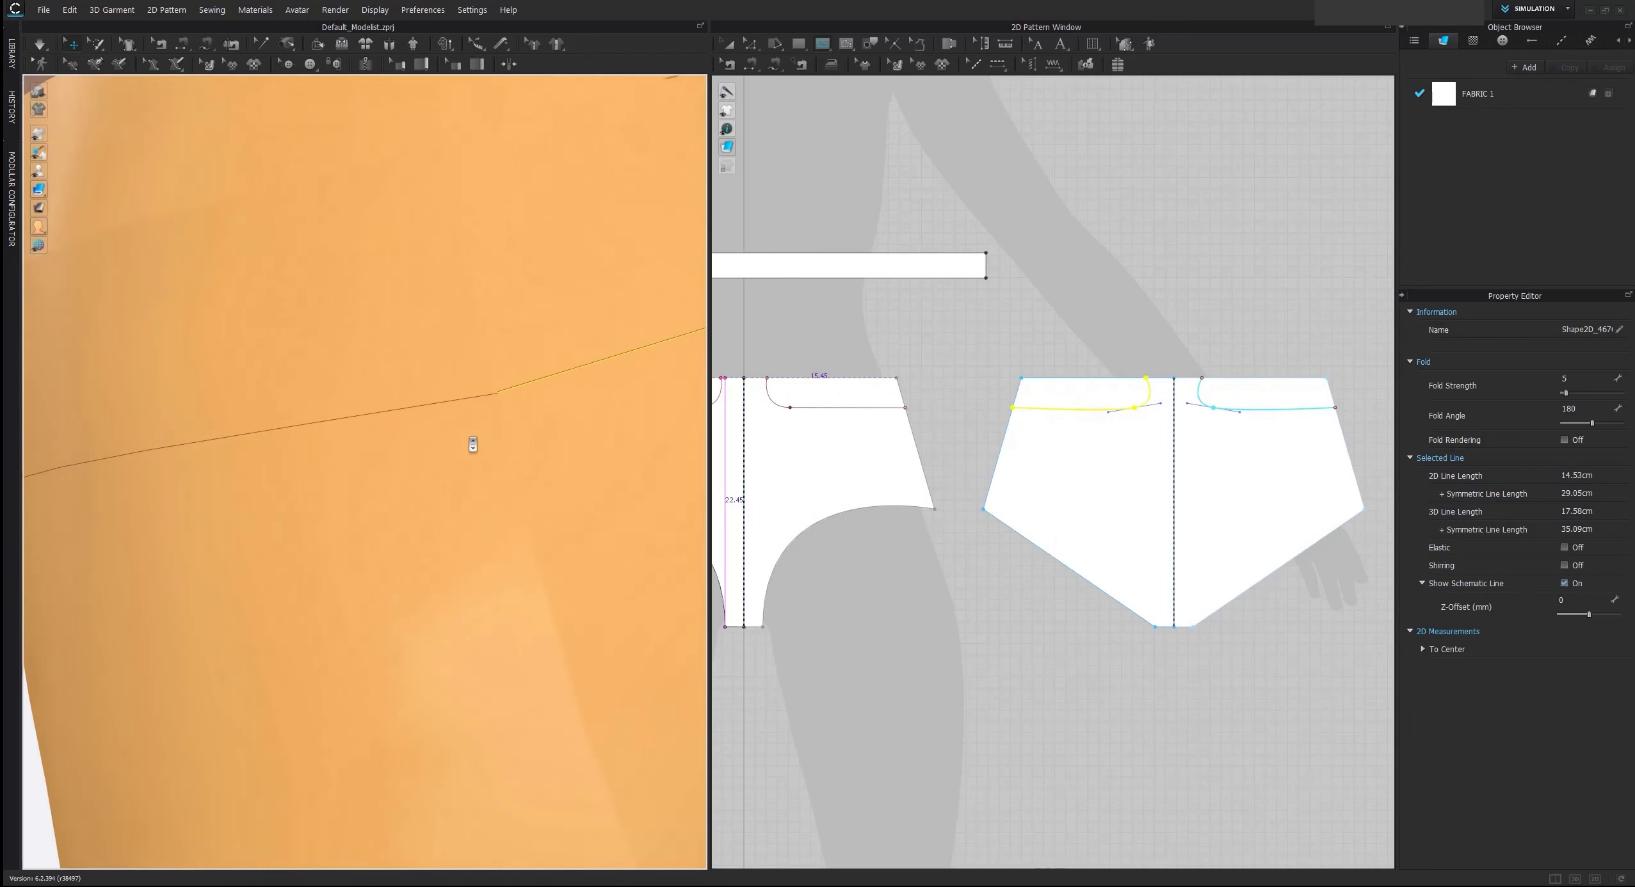
click(753, 52)
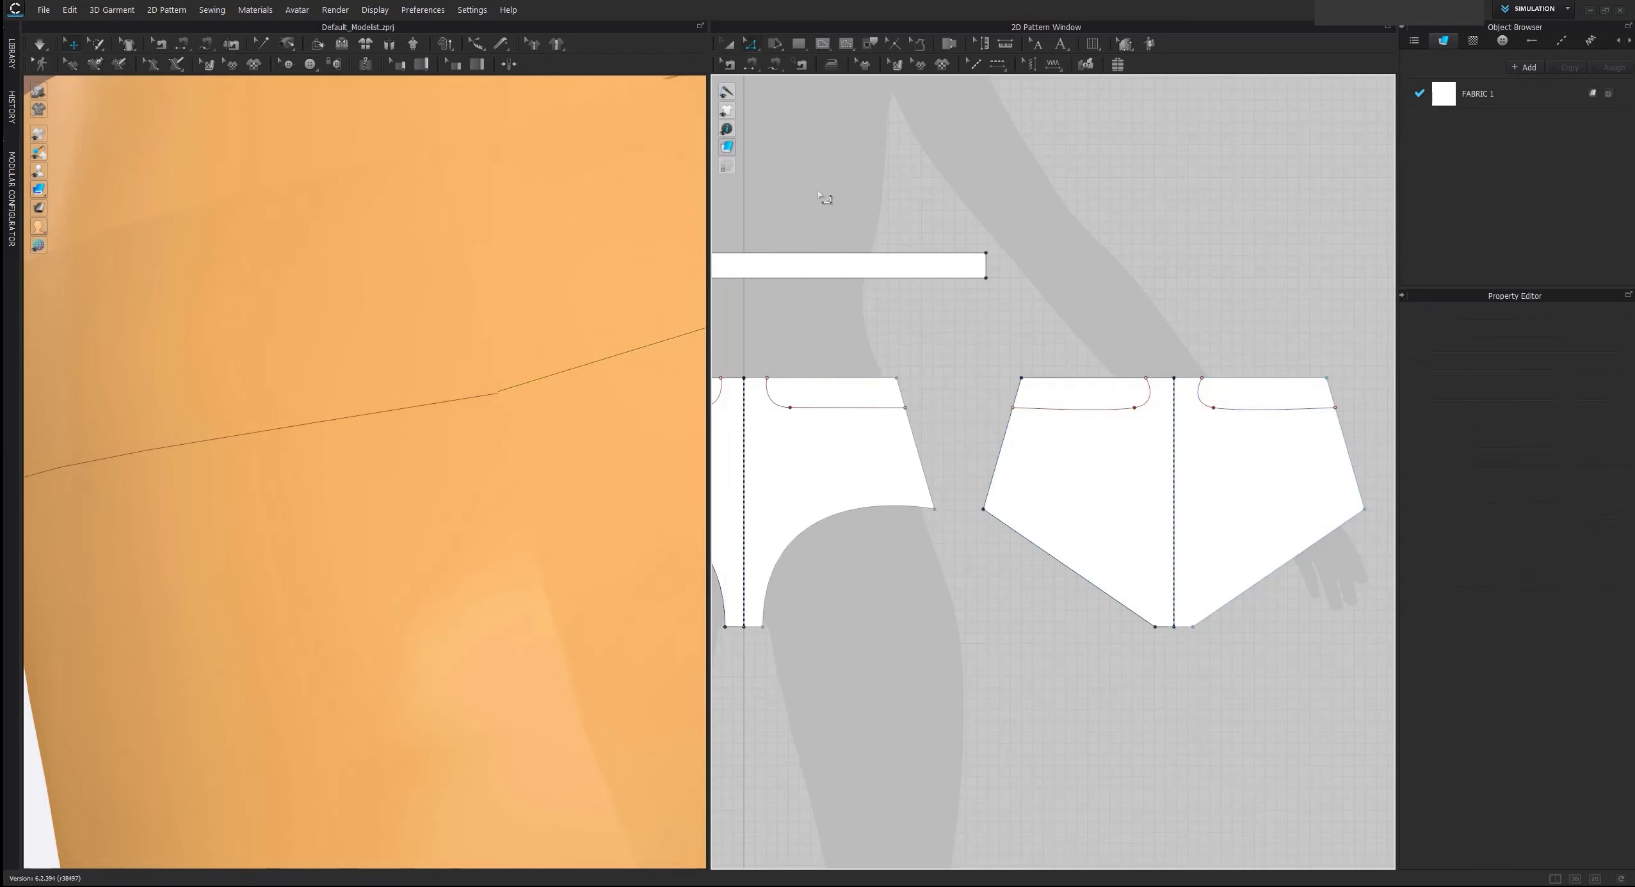
scroll(622, 327, up, 3)
scroll(981, 388, up, 3)
scroll(1040, 424, up, 5)
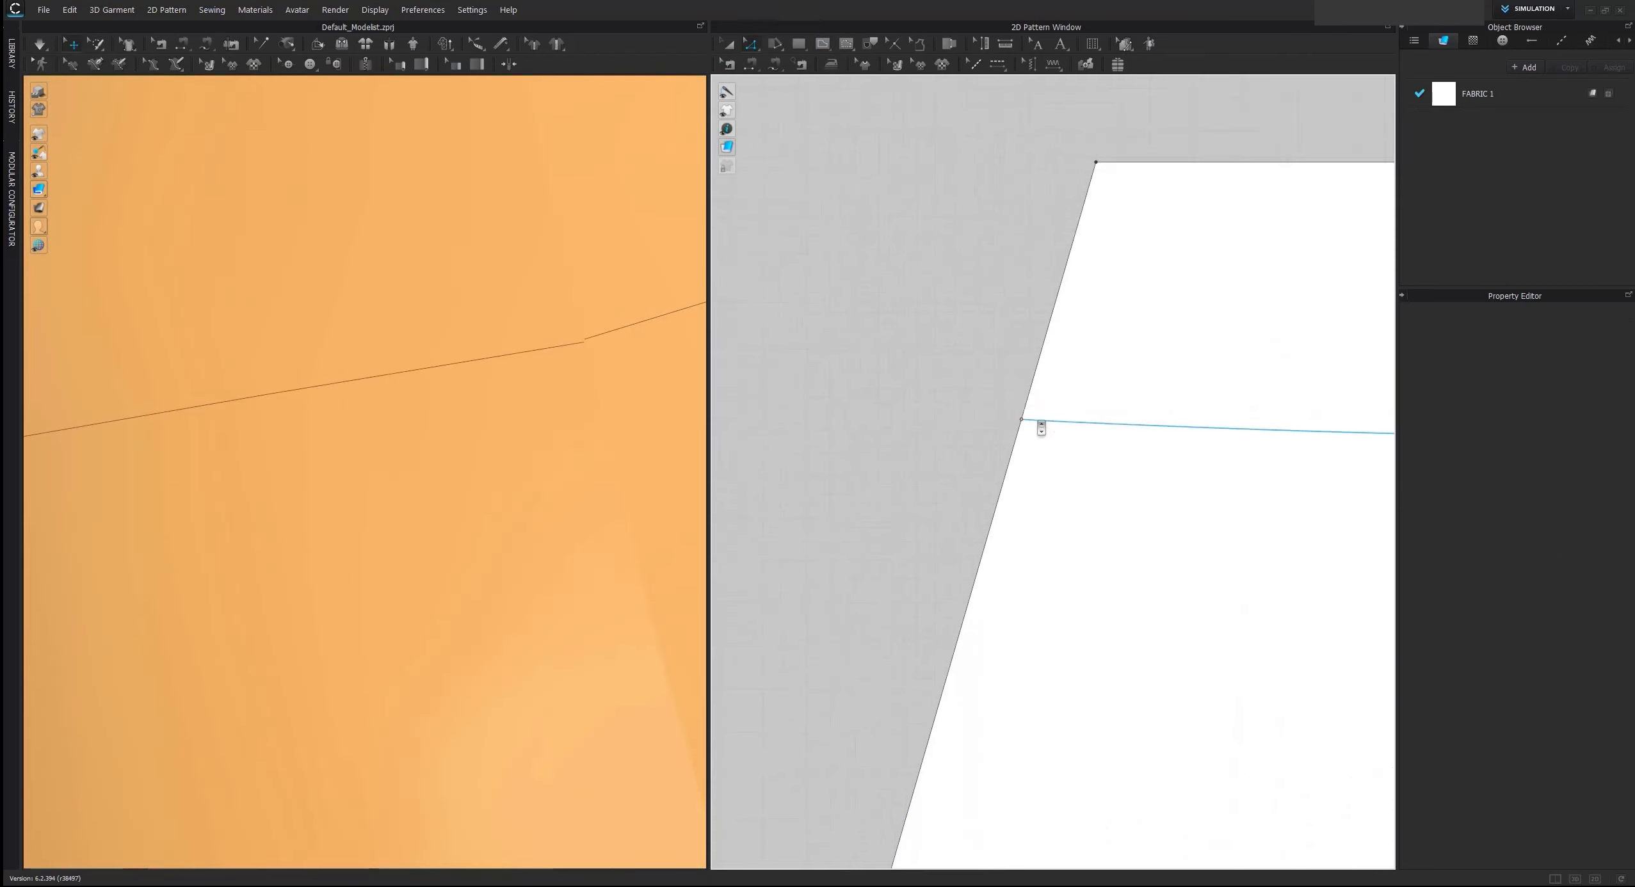
drag(1023, 422, 1020, 420)
scroll(1024, 426, up, 2)
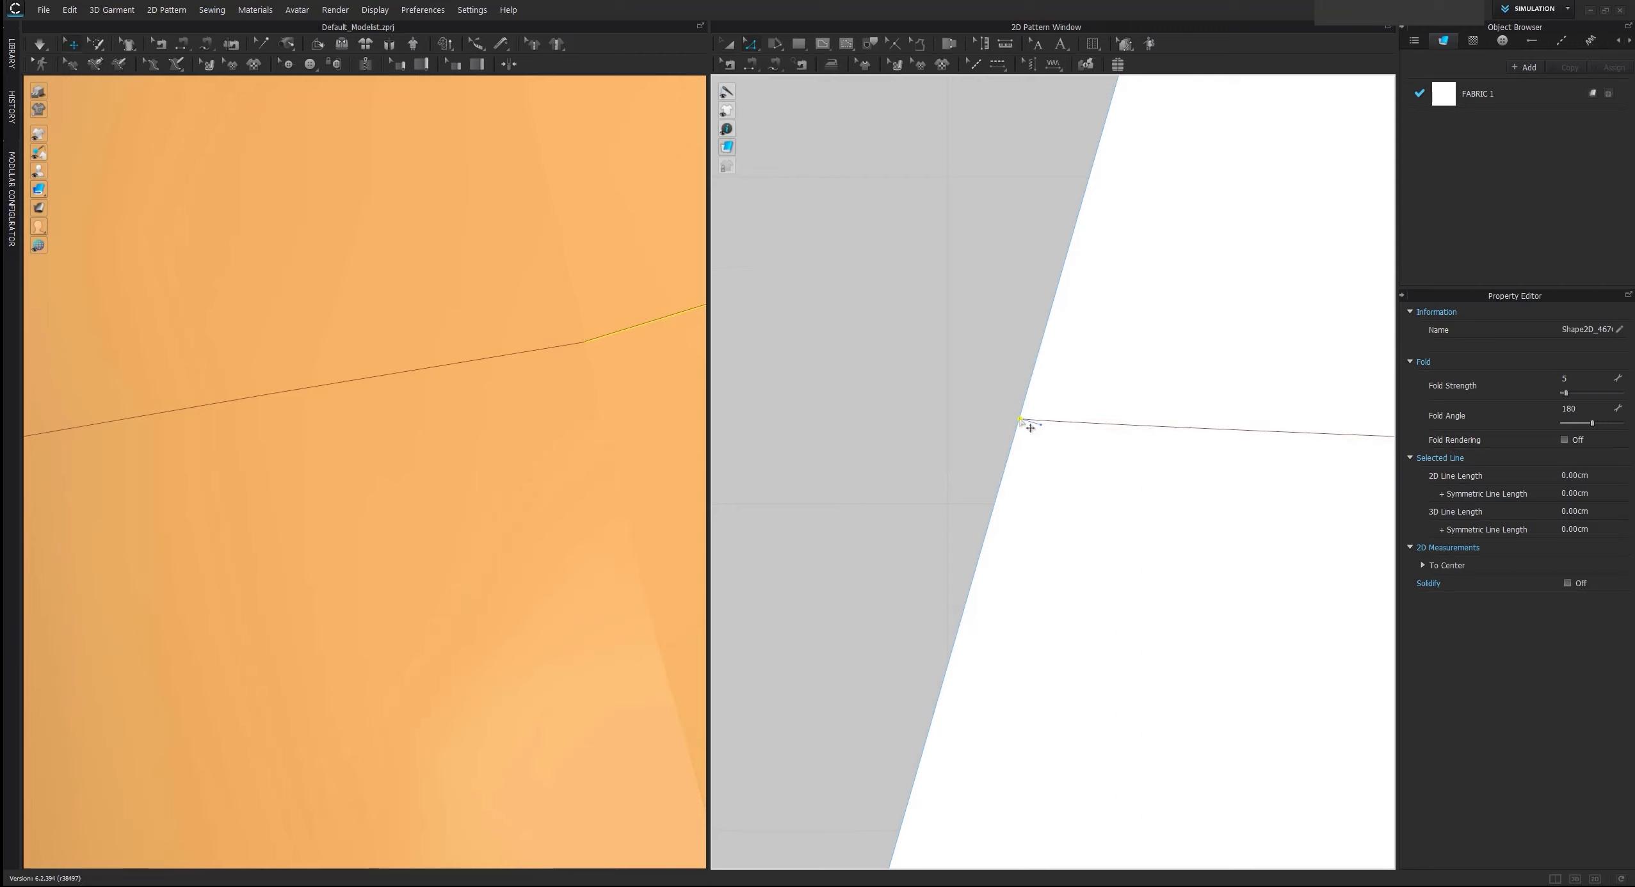
click(926, 374)
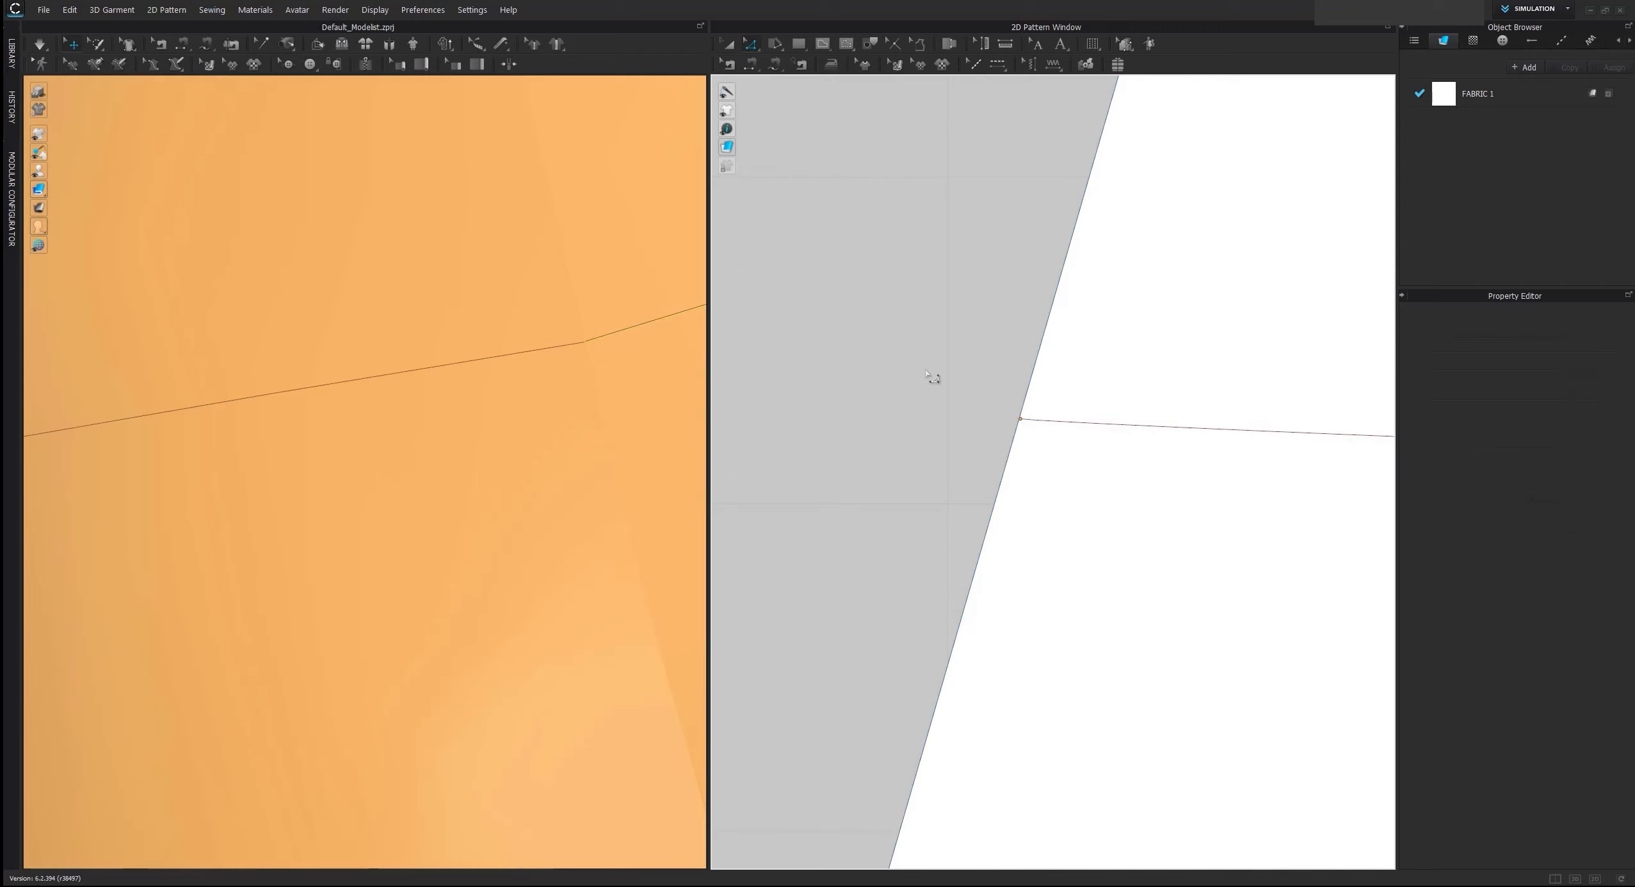
click(1026, 426)
click(991, 419)
Shift the curve point of the back internal line slightly away from the center back and check the lines on the avatar
scroll(1016, 402, down, 5)
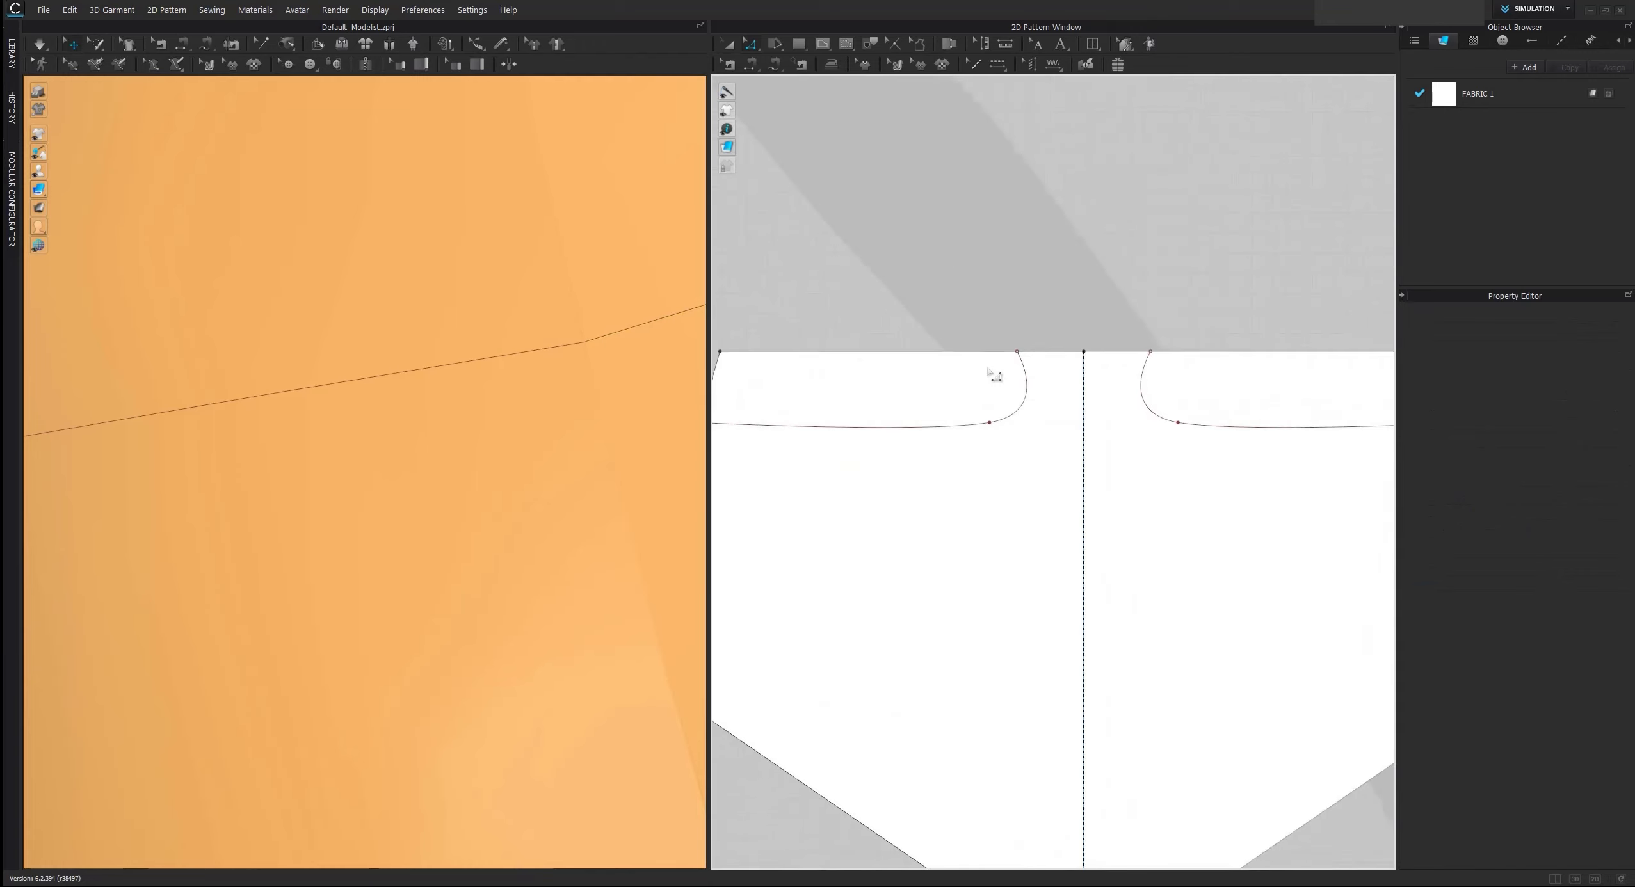
scroll(557, 349, down, 3)
right_drag(546, 346, 477, 337)
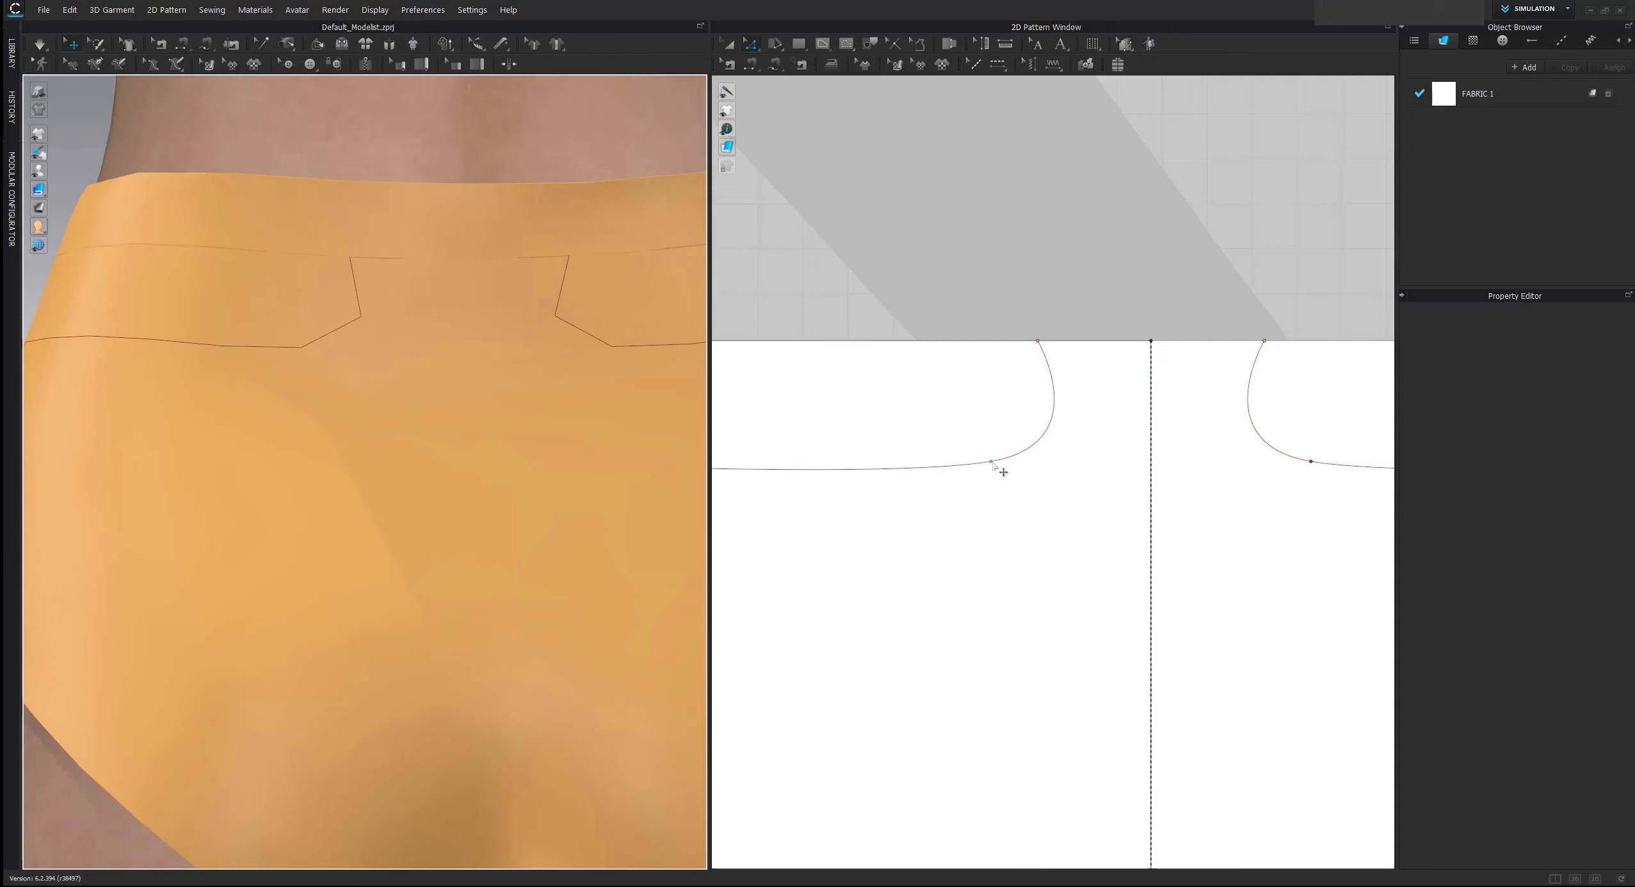
drag(991, 462, 967, 466)
scroll(980, 388, down, 2)
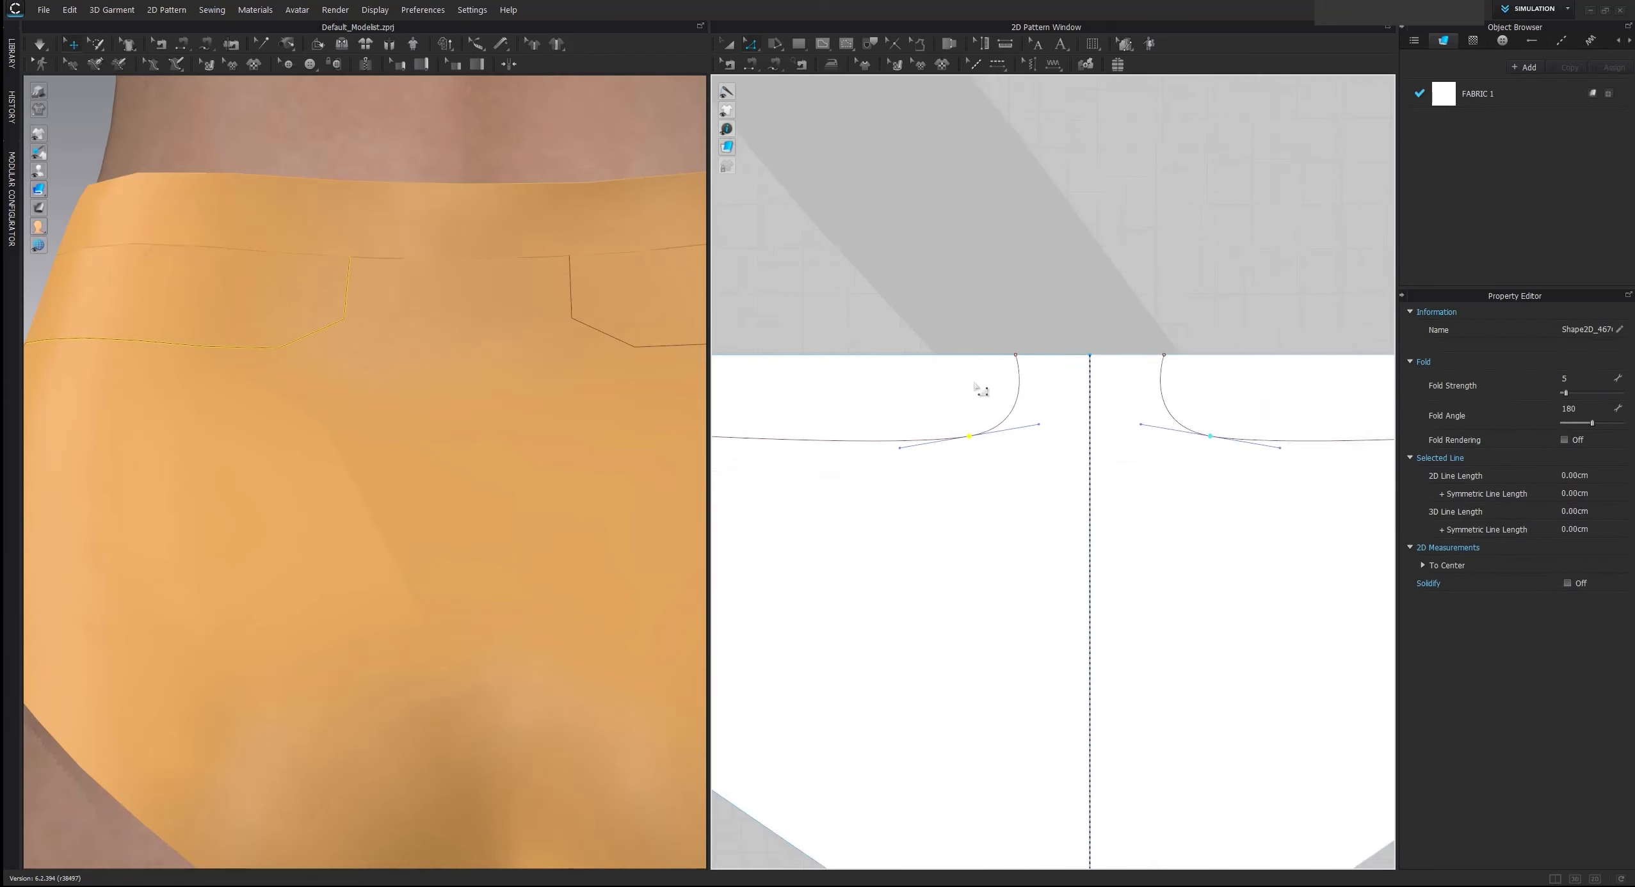
scroll(975, 383, down, 2)
click(913, 344)
scroll(480, 404, down, 2)
right_drag(411, 379, 679, 404)
scroll(529, 391, down, 3)
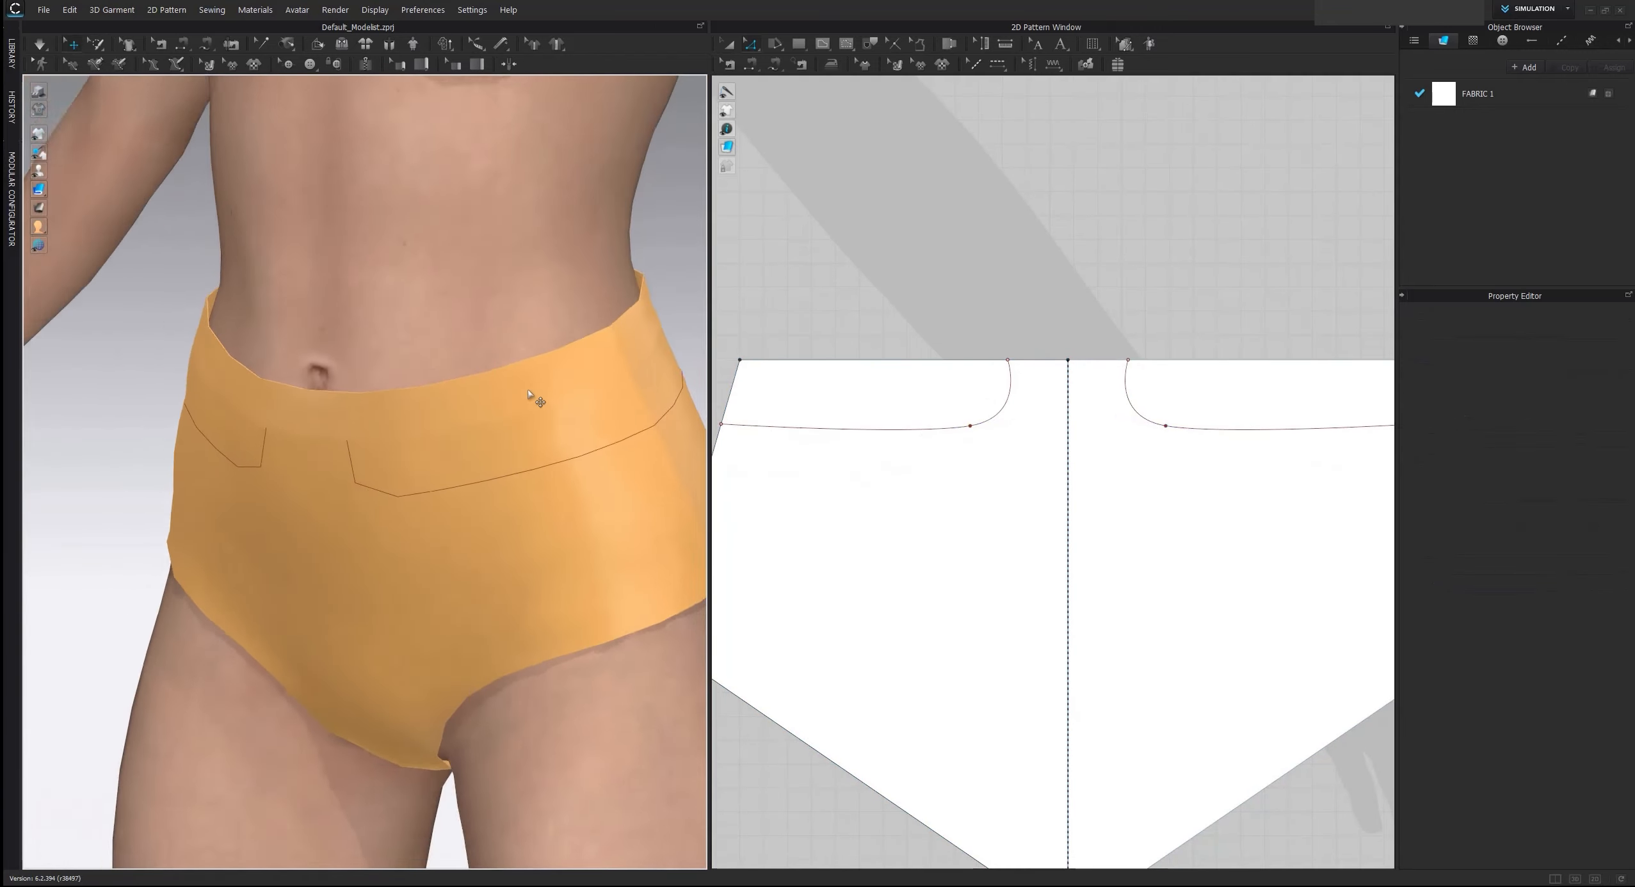
Cut the back brief along its curved internal line, using Cut rather than Cut & Sew
scroll(532, 393, down, 3)
right_drag(836, 387, 864, 376)
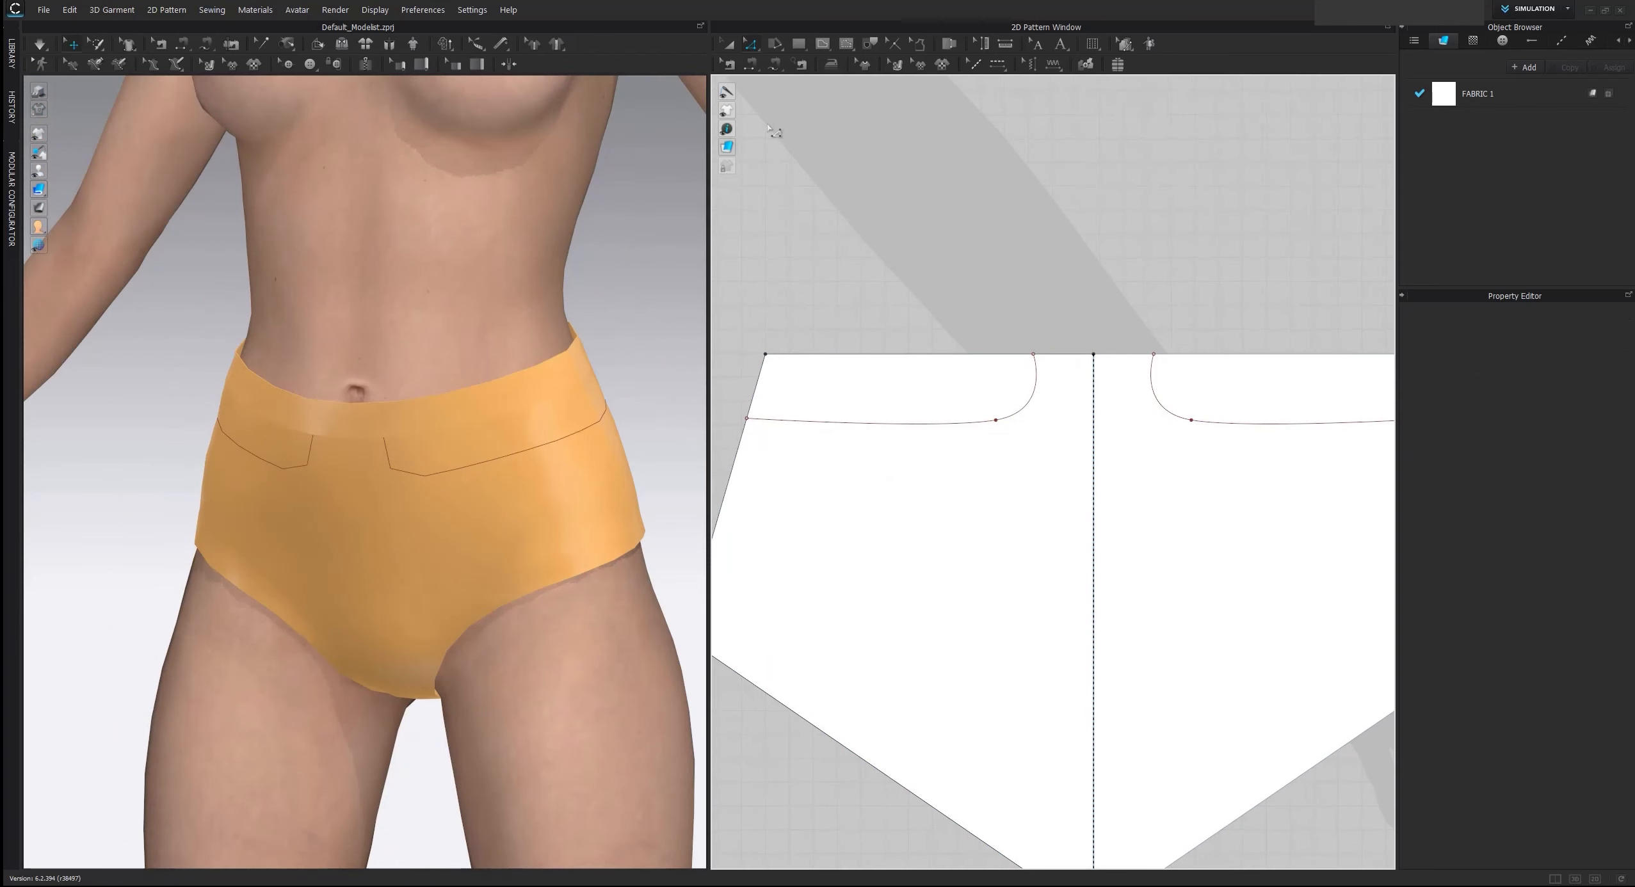
click(732, 47)
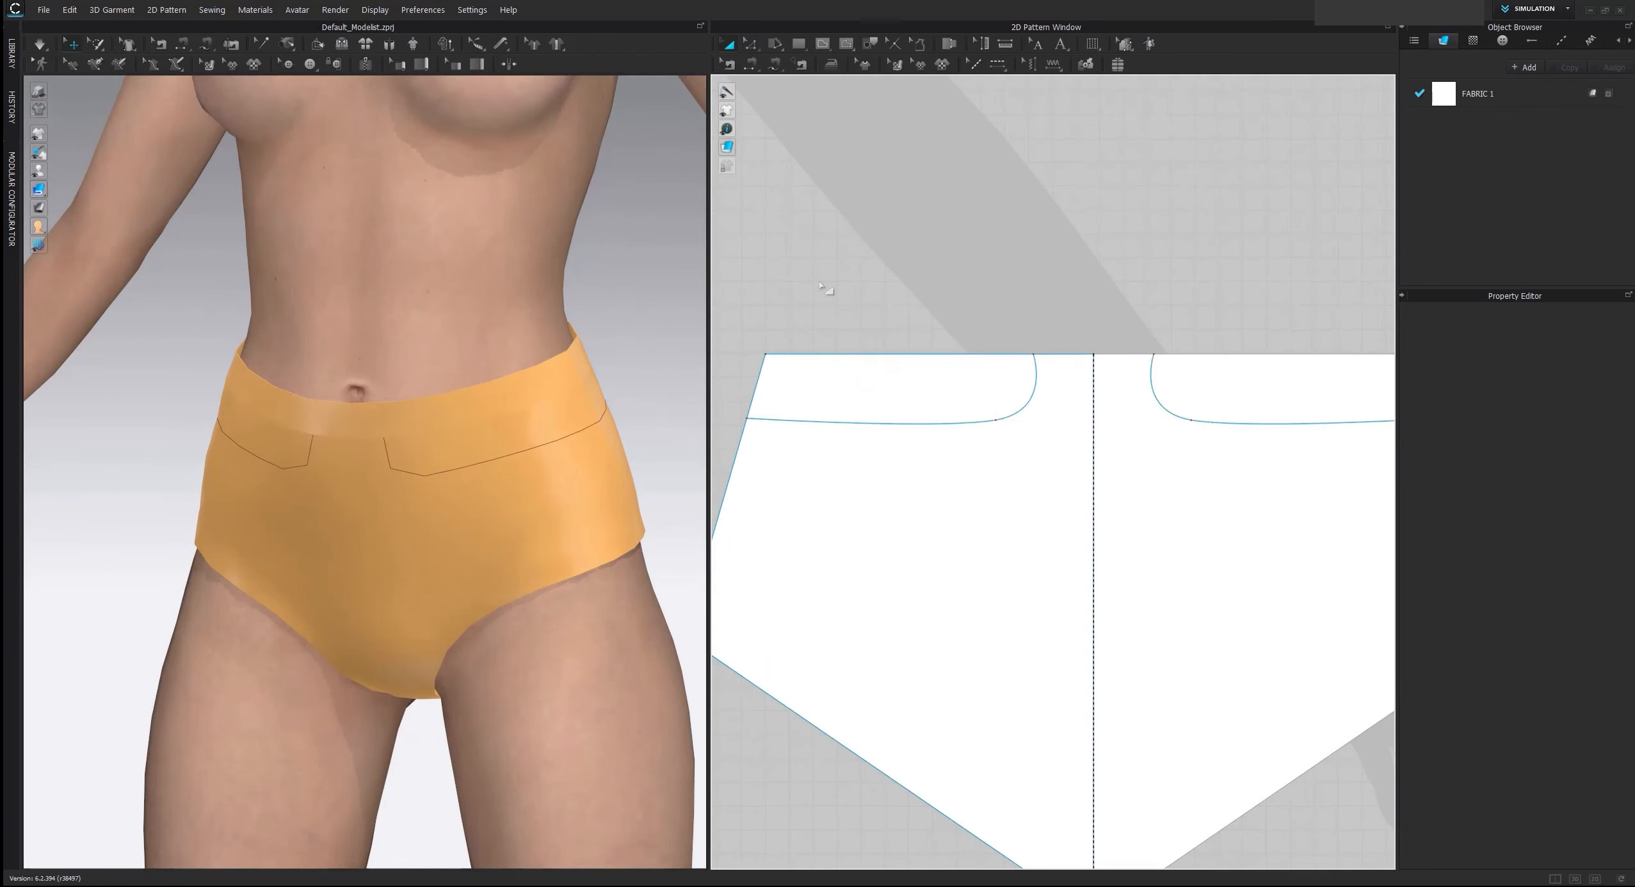
click(854, 425)
right_click(851, 423)
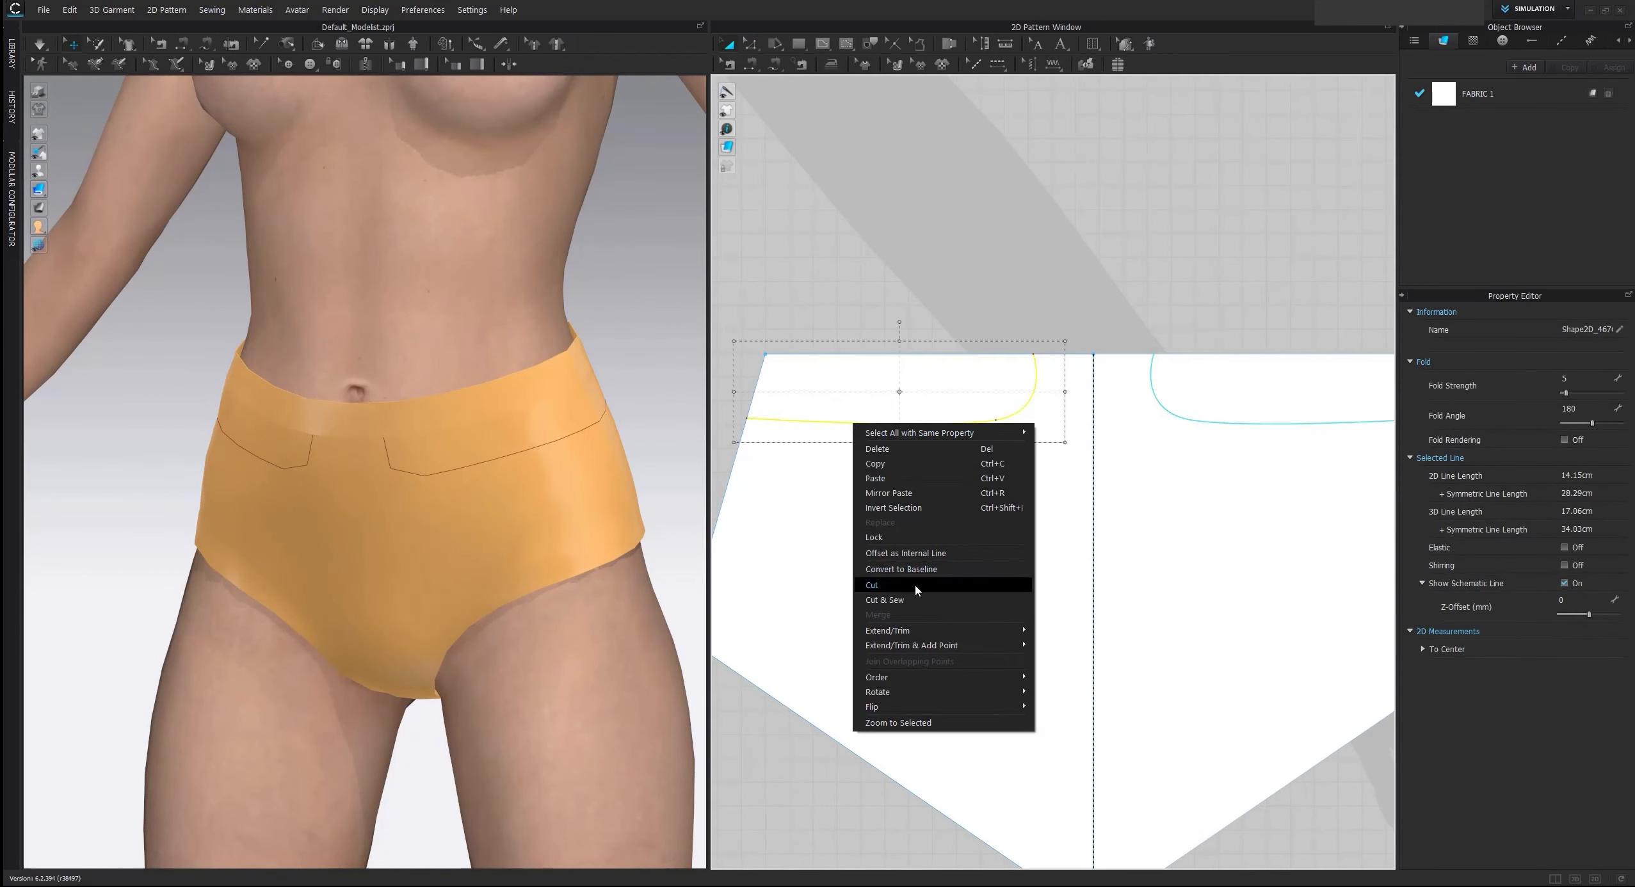
click(910, 585)
Cut the front brief along its curved internal line with the Cut operation
scroll(909, 548, down, 4)
scroll(942, 438, up, 3)
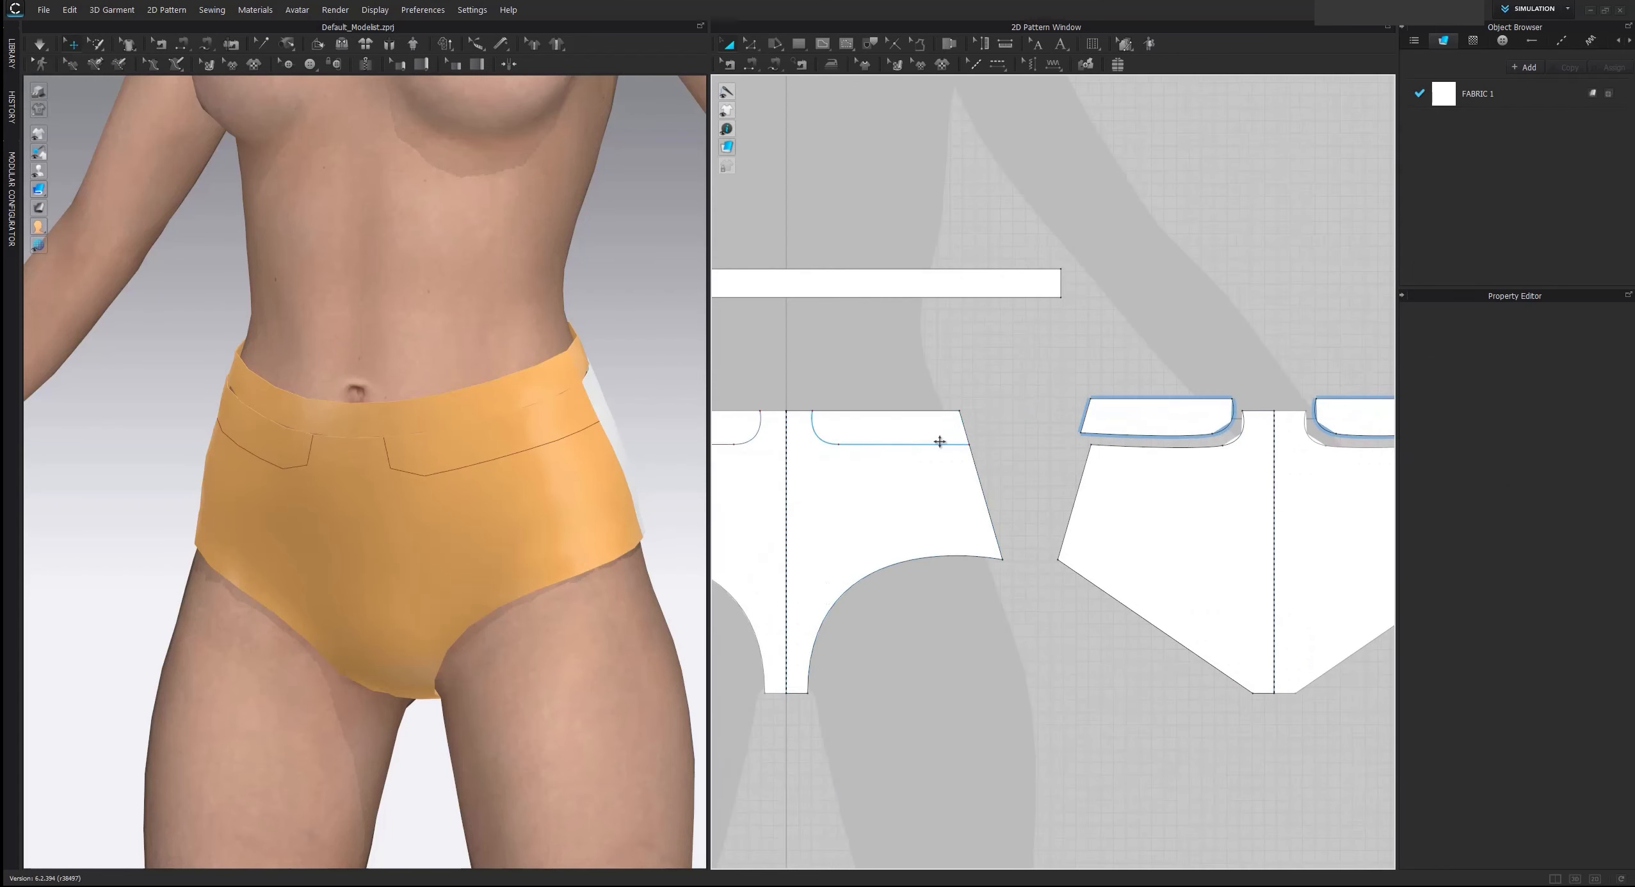
click(936, 445)
right_click(937, 446)
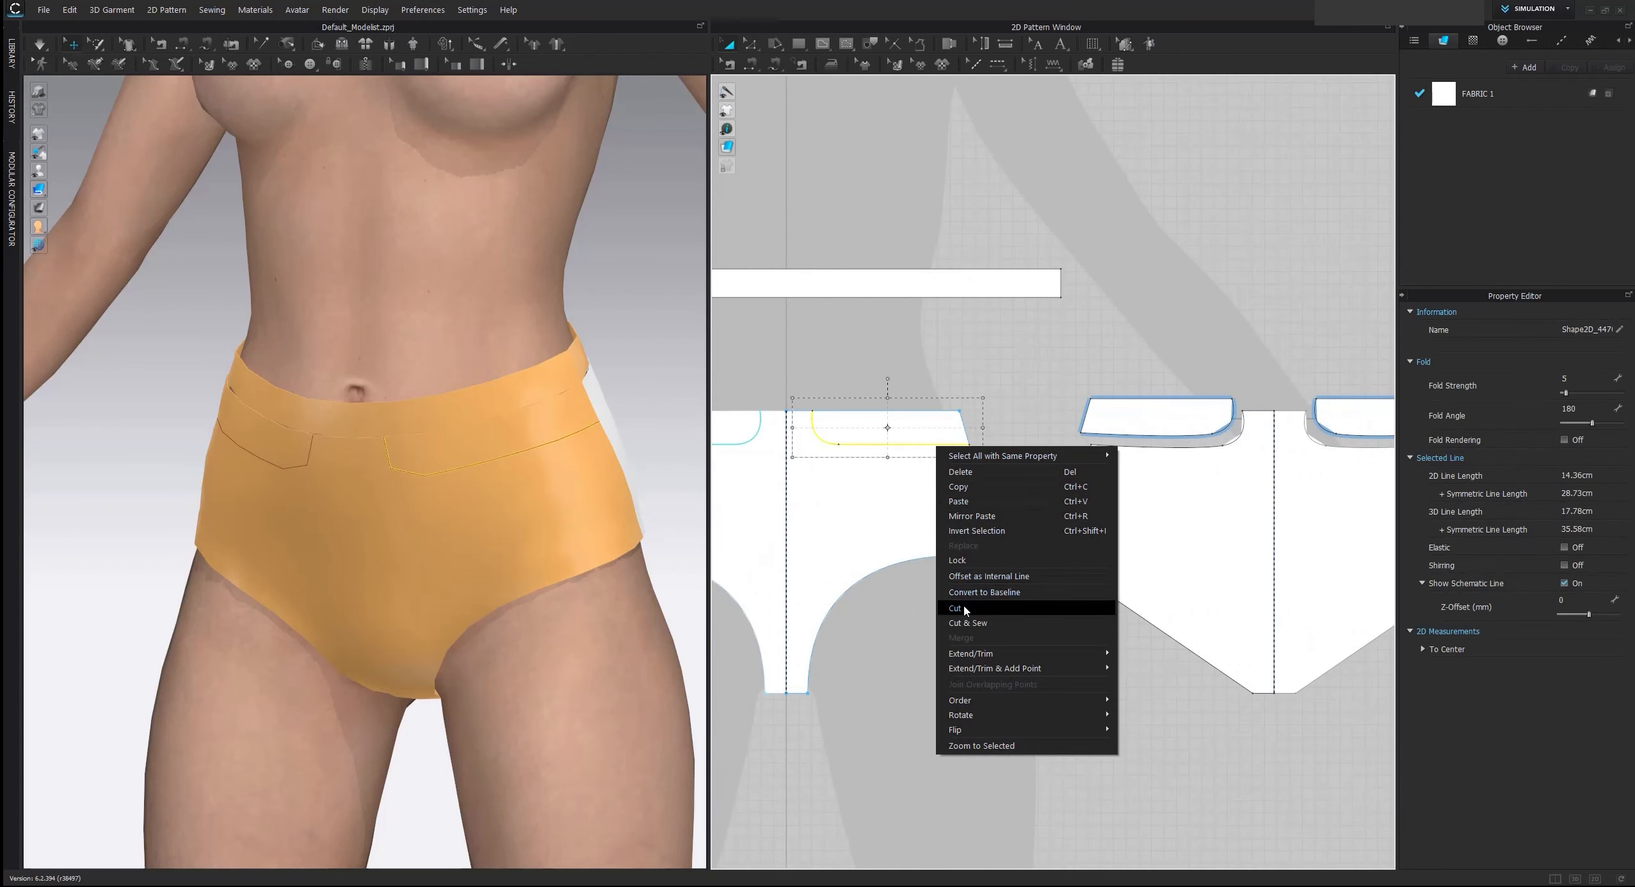
click(956, 607)
Delete the cut-off waist pieces on both sides of the front and back brief
click(949, 421)
key(Delete)
click(1140, 419)
key(Delete)
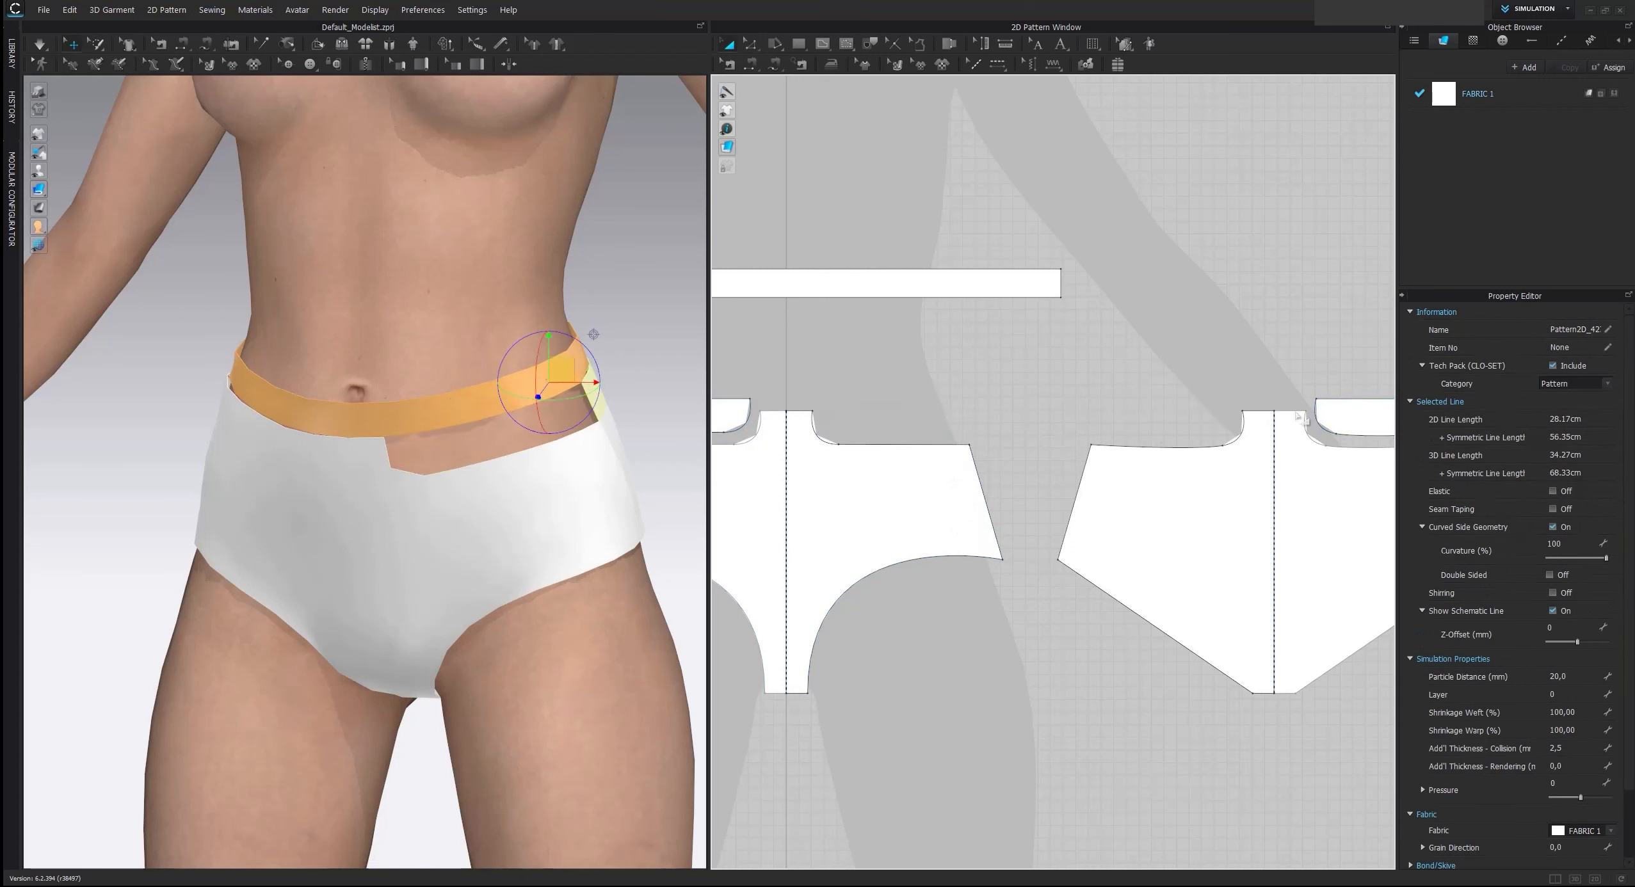
click(1348, 417)
key(Delete)
scroll(1020, 421, down, 5)
click(774, 424)
key(Delete)
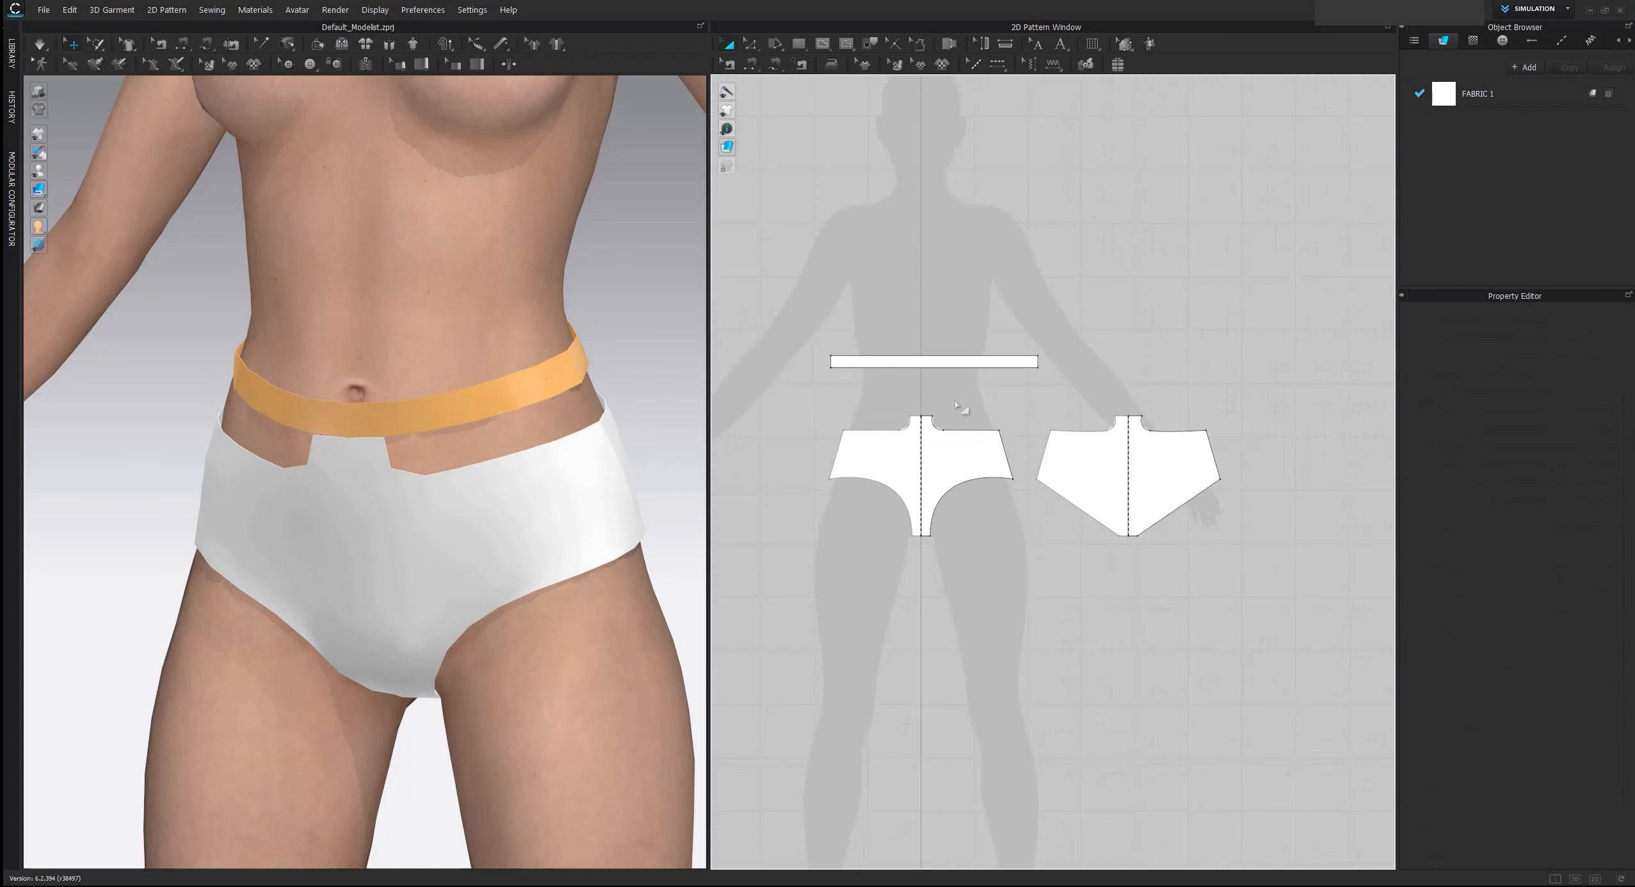
Strengthen the front and back brief patterns and simulate the garment on the avatar
drag(897, 437, 1271, 611)
key(ctrl+h)
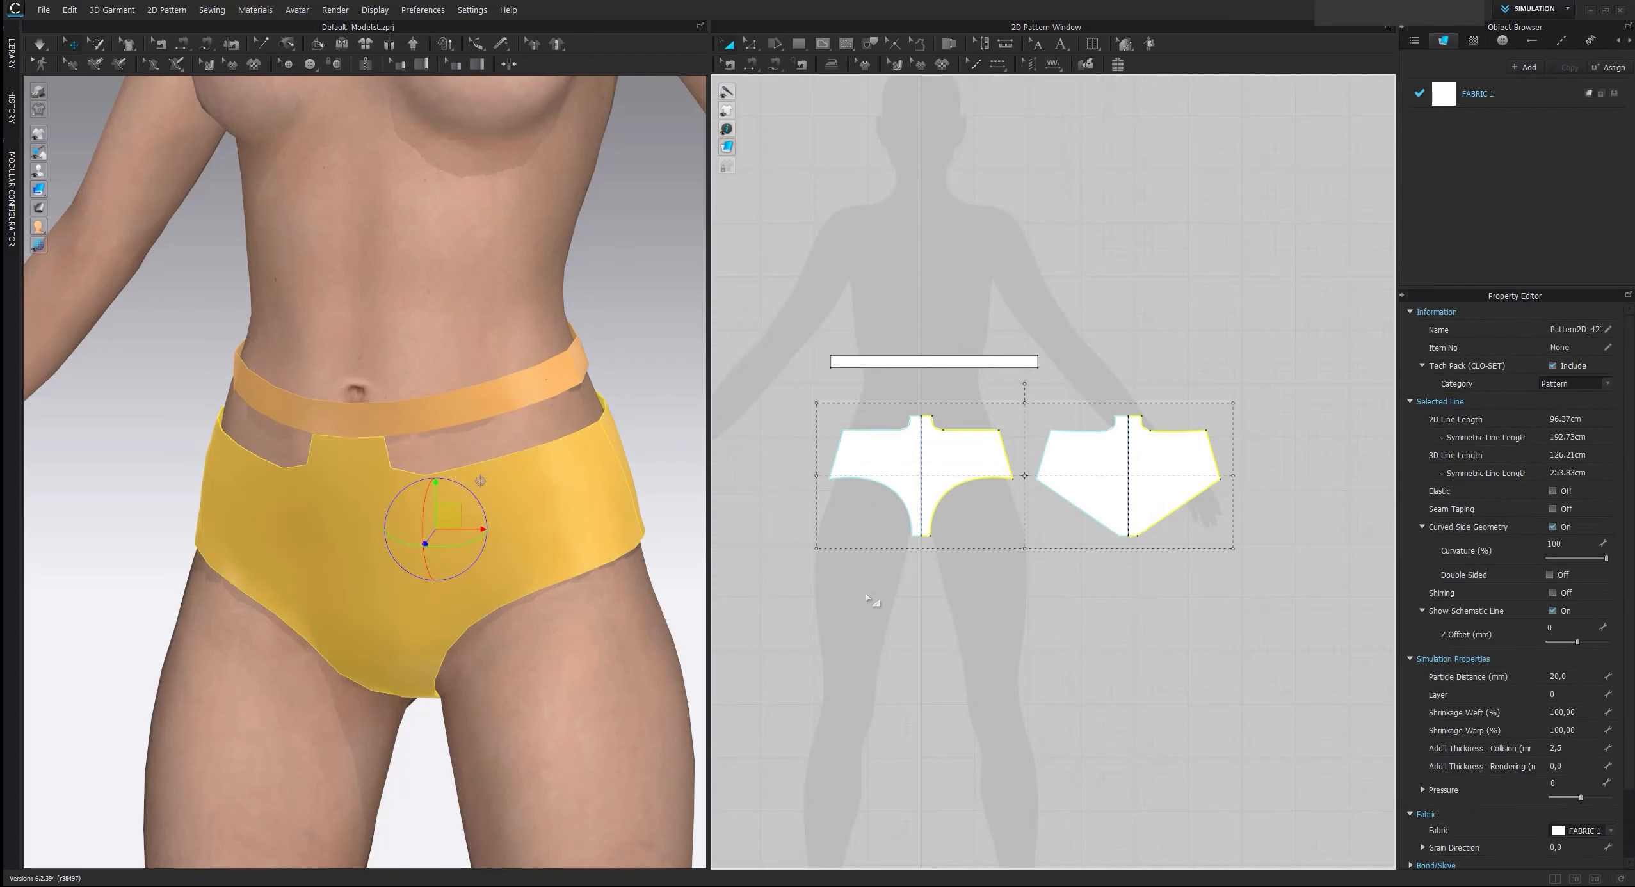
click(876, 600)
key(space)
right_drag(535, 460, 567, 446)
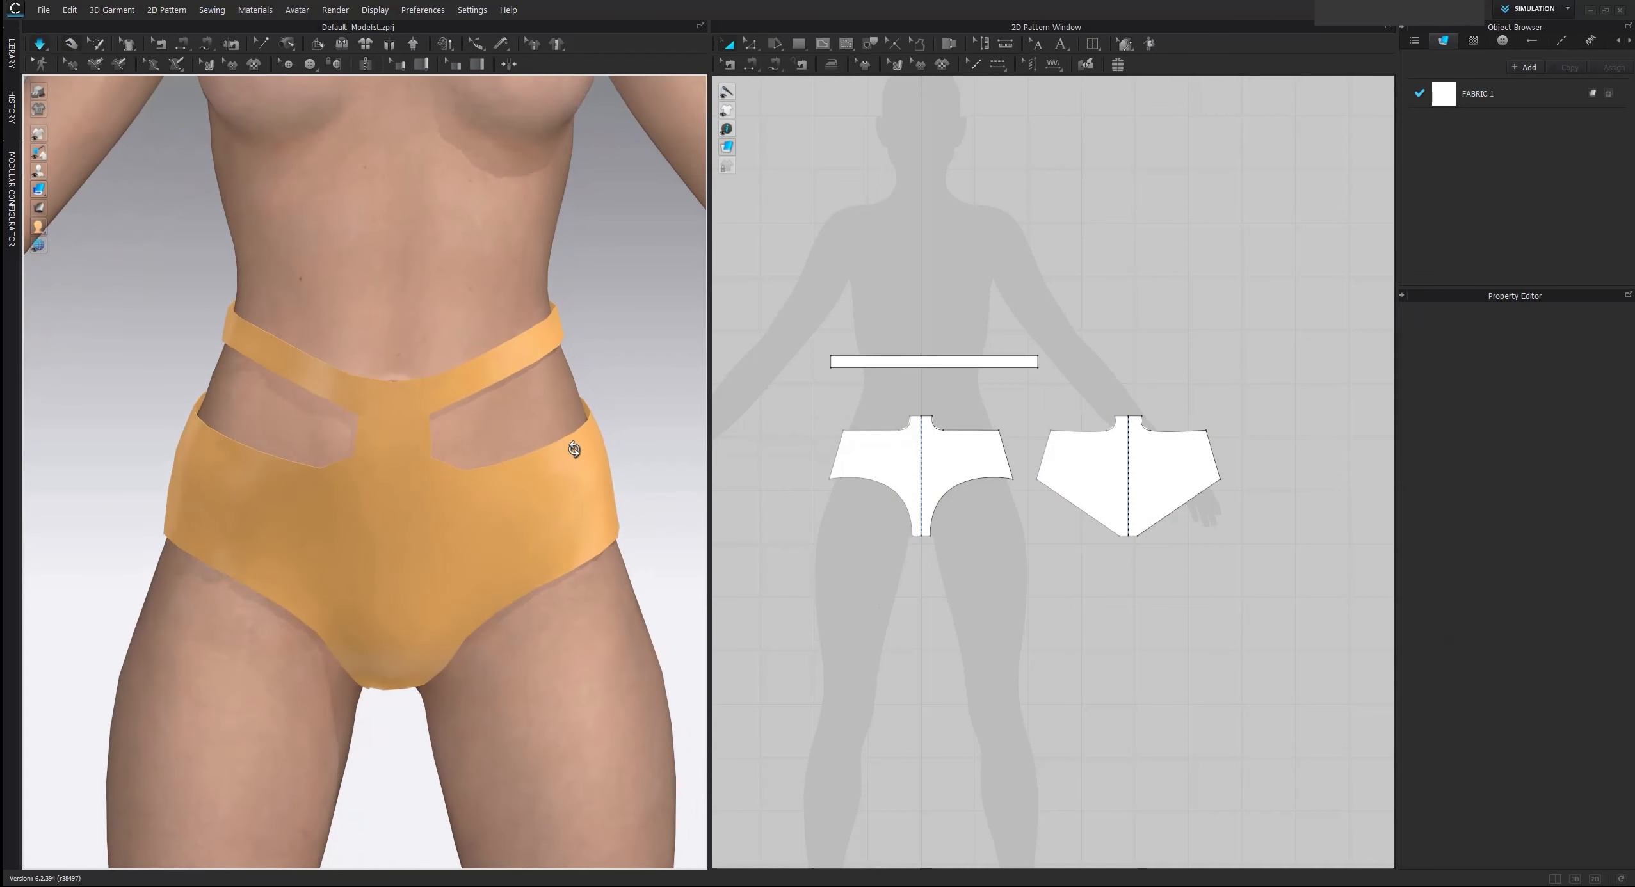
Compare the draped strap and waist cut-outs with the yellow swimsuit in the reference image
click(529, 371)
click(590, 475)
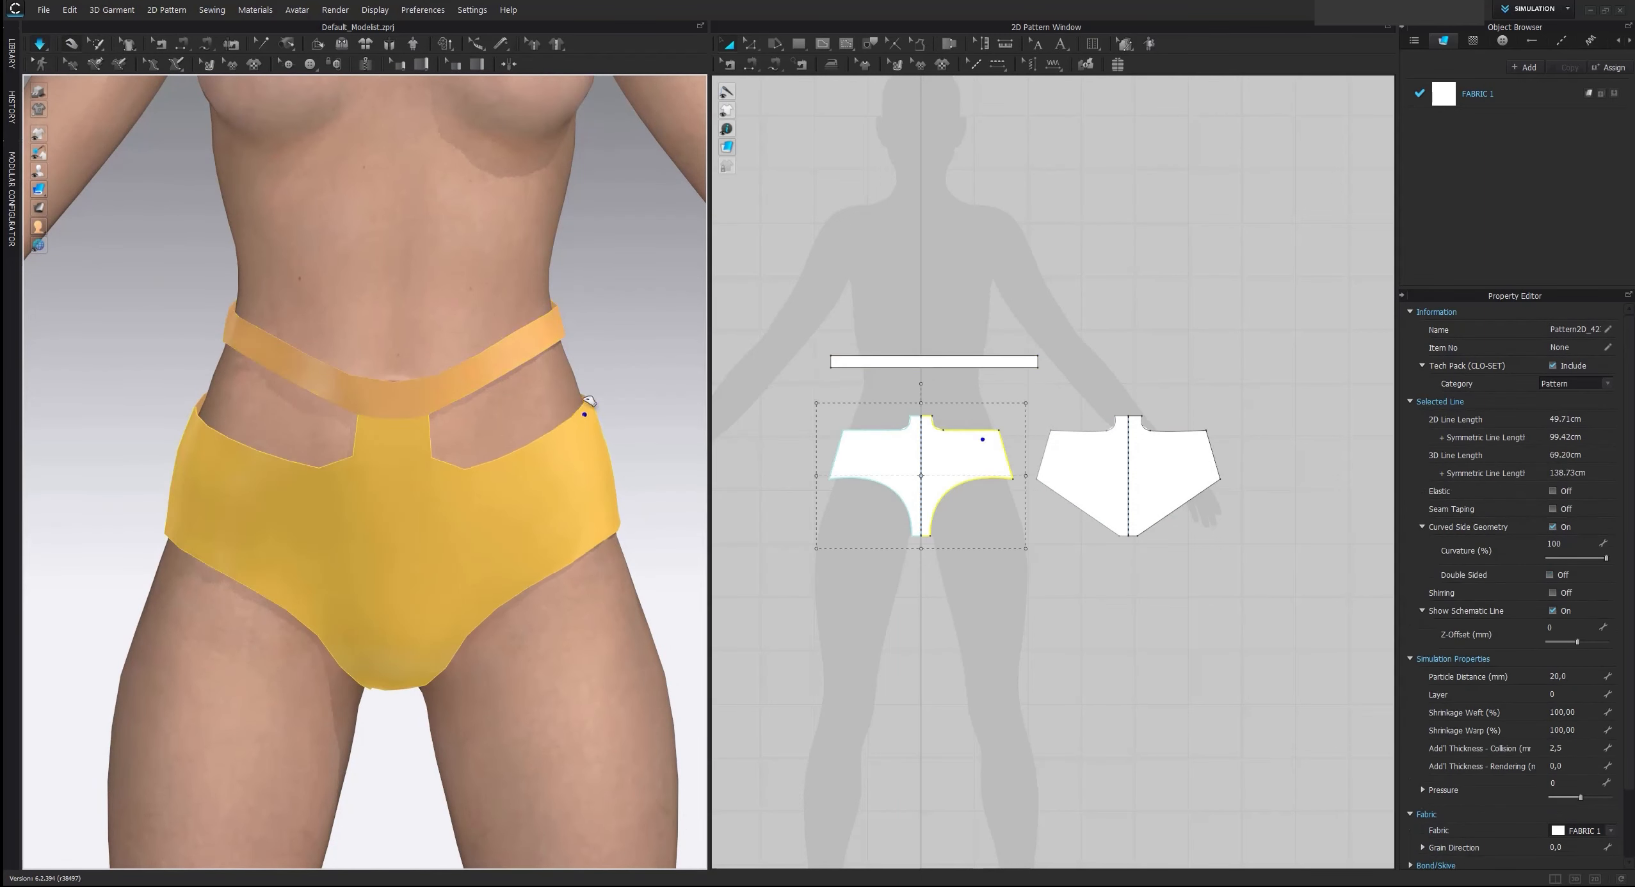
scroll(624, 392, down, 2)
scroll(890, 269, down, 4)
middle_drag(891, 270, 953, 442)
scroll(952, 441, down, 2)
middle_drag(929, 349, 899, 468)
scroll(910, 402, up, 2)
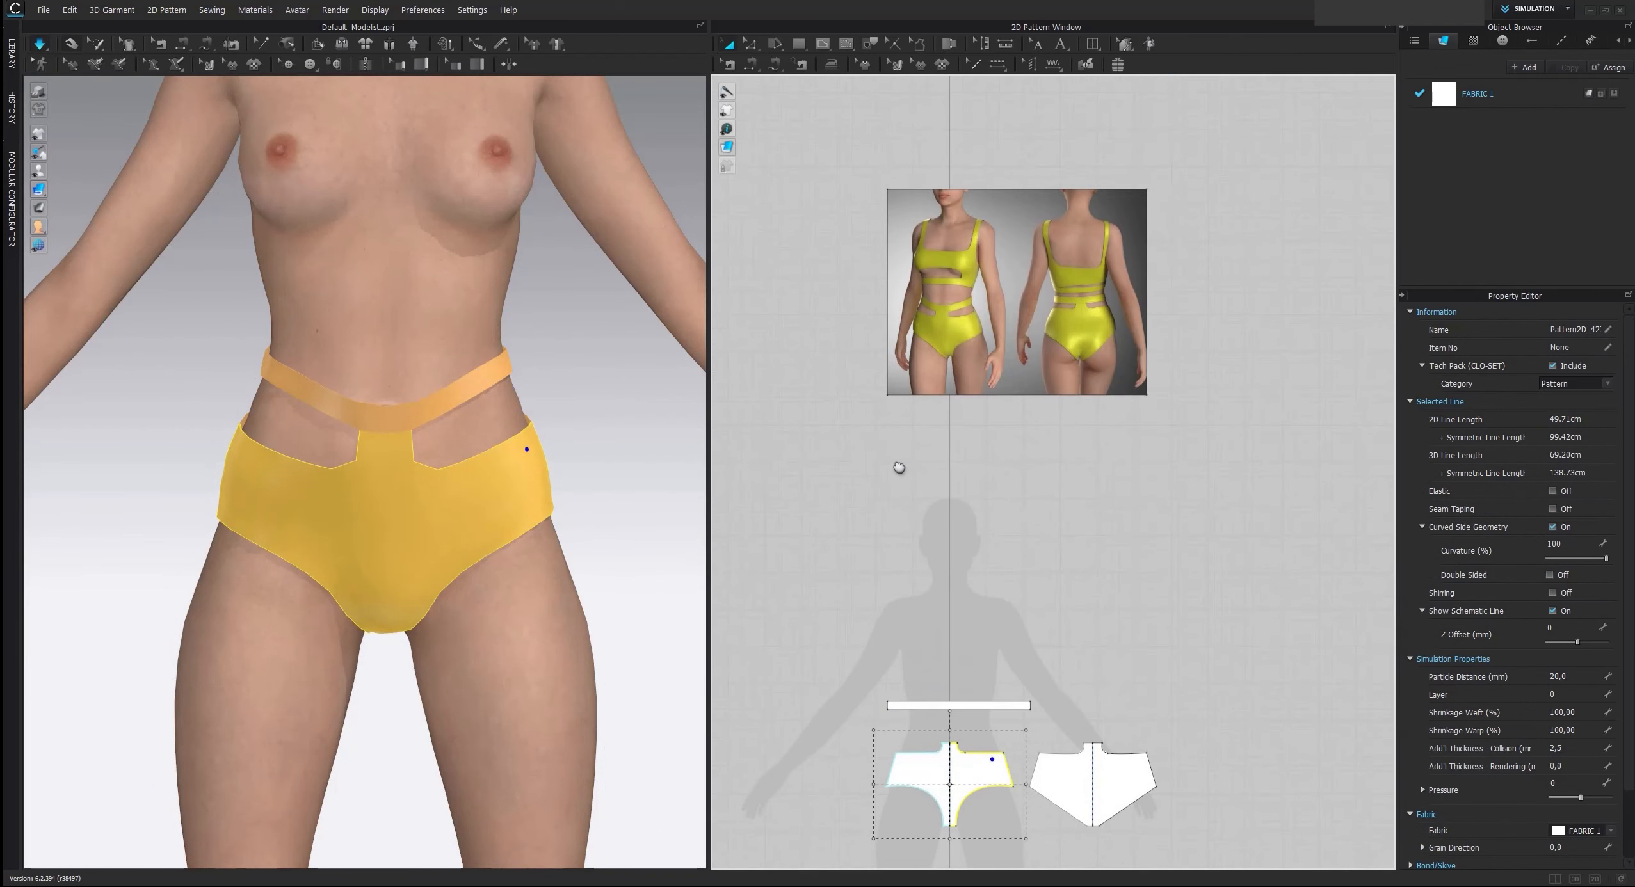
right_drag(562, 303, 360, 446)
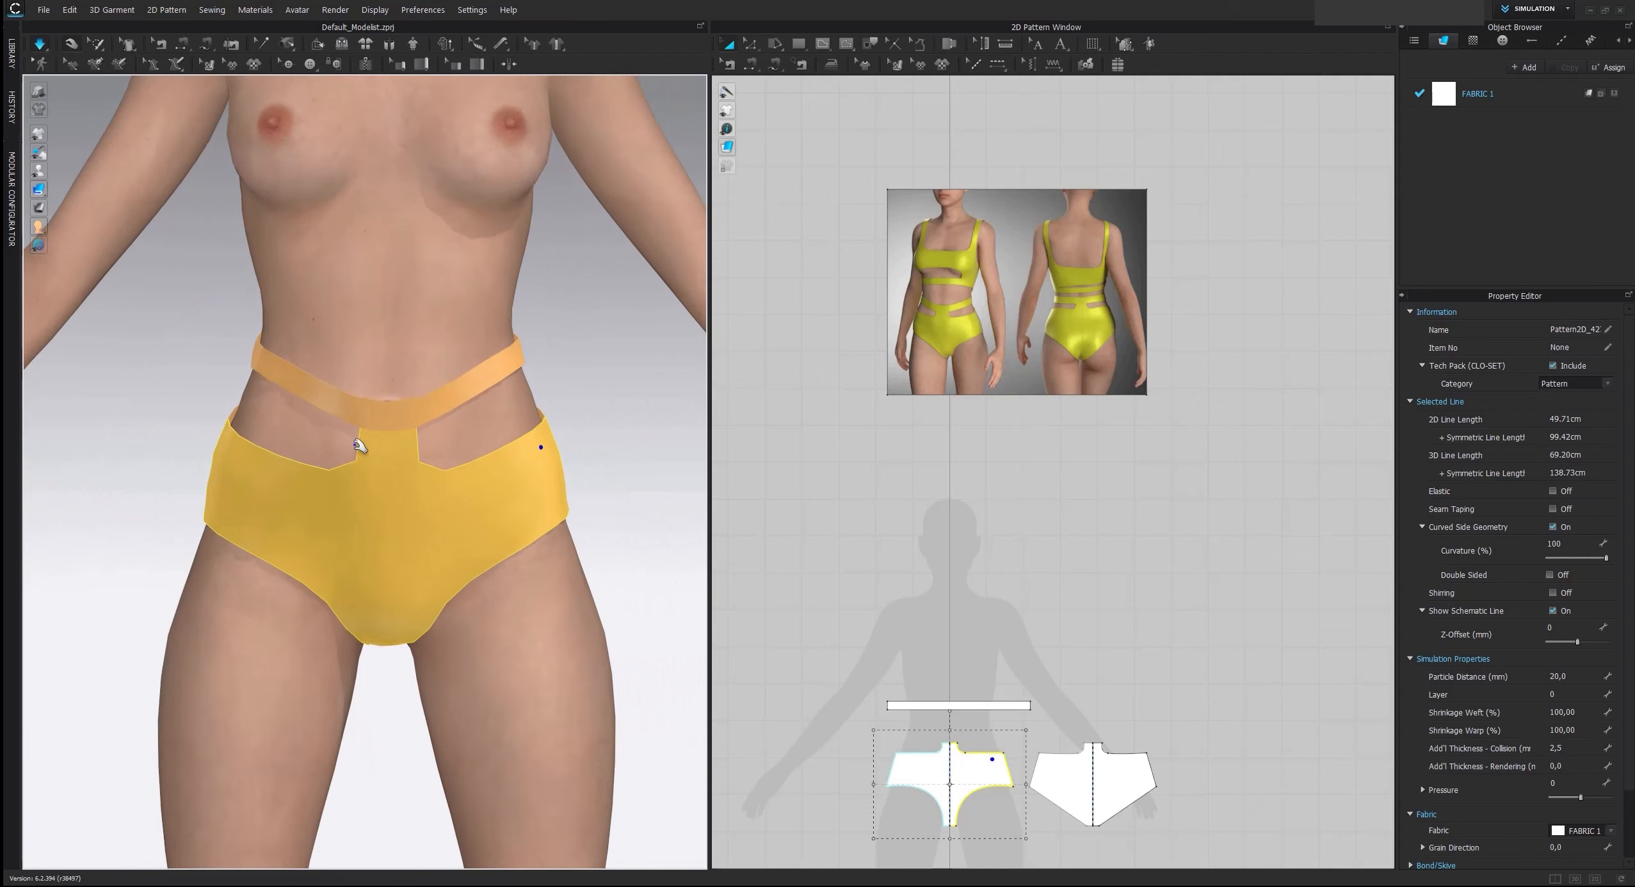
scroll(434, 435, up, 2)
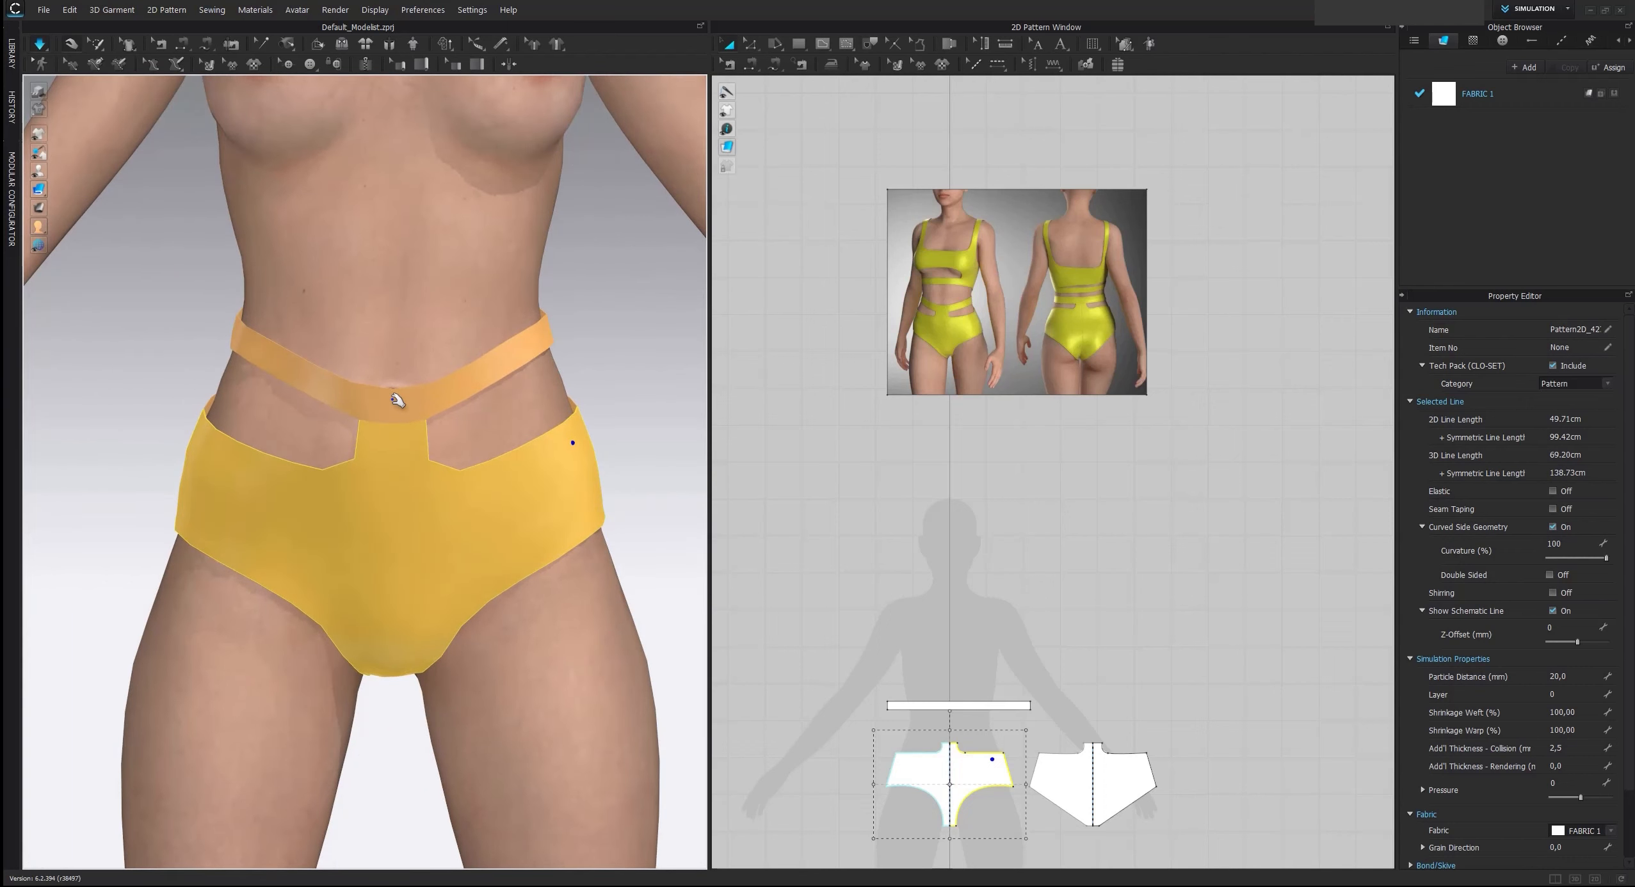
scroll(941, 383, up, 6)
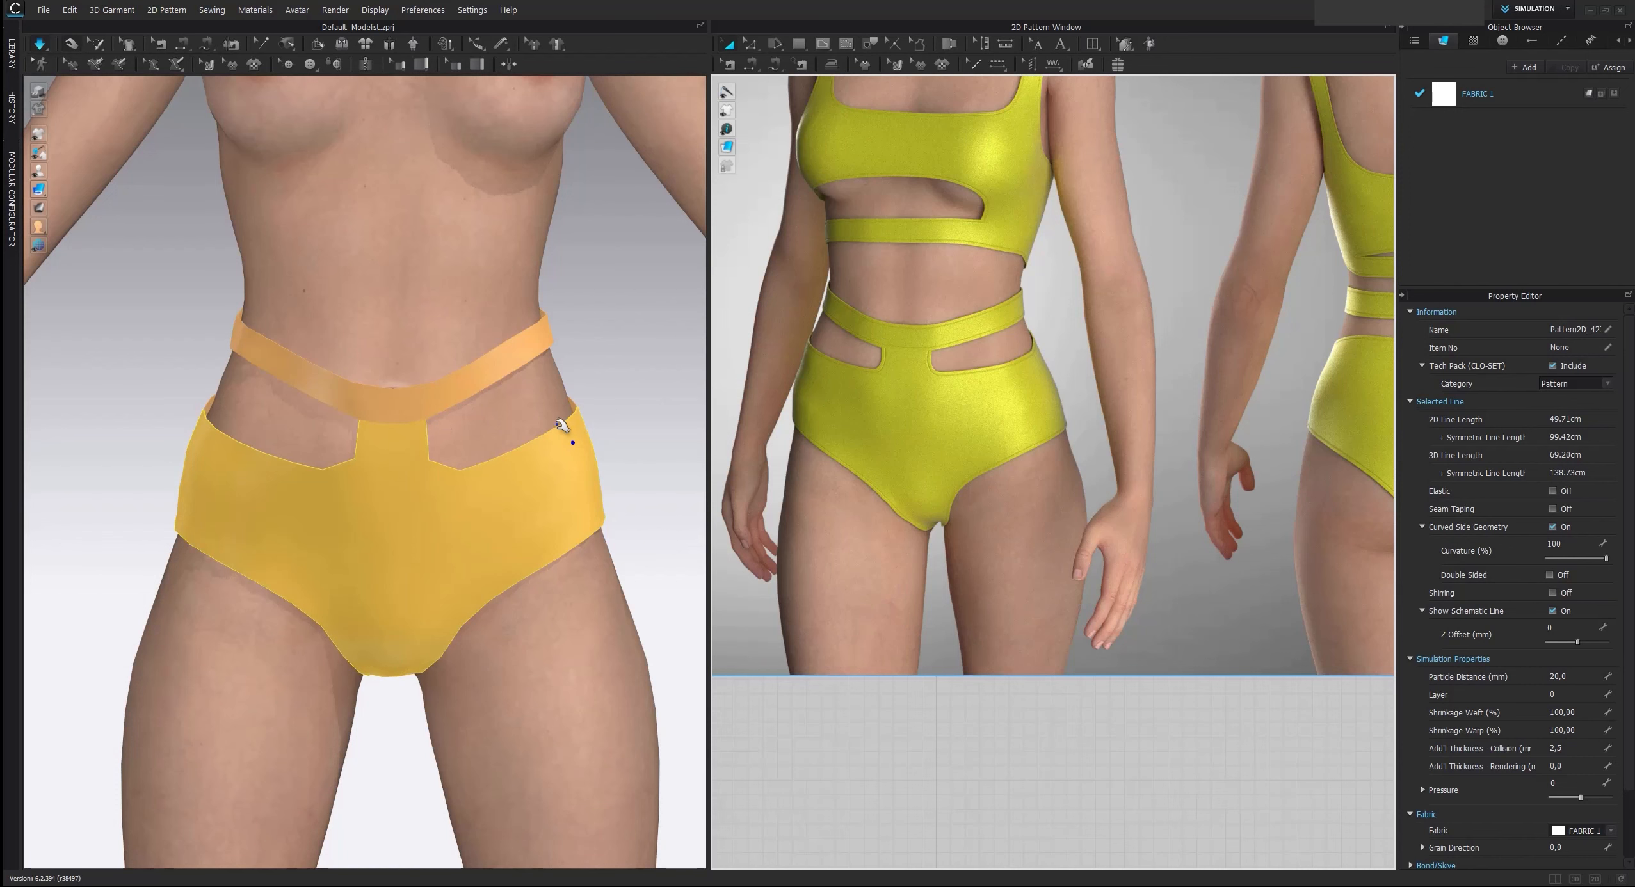
scroll(642, 460, down, 5)
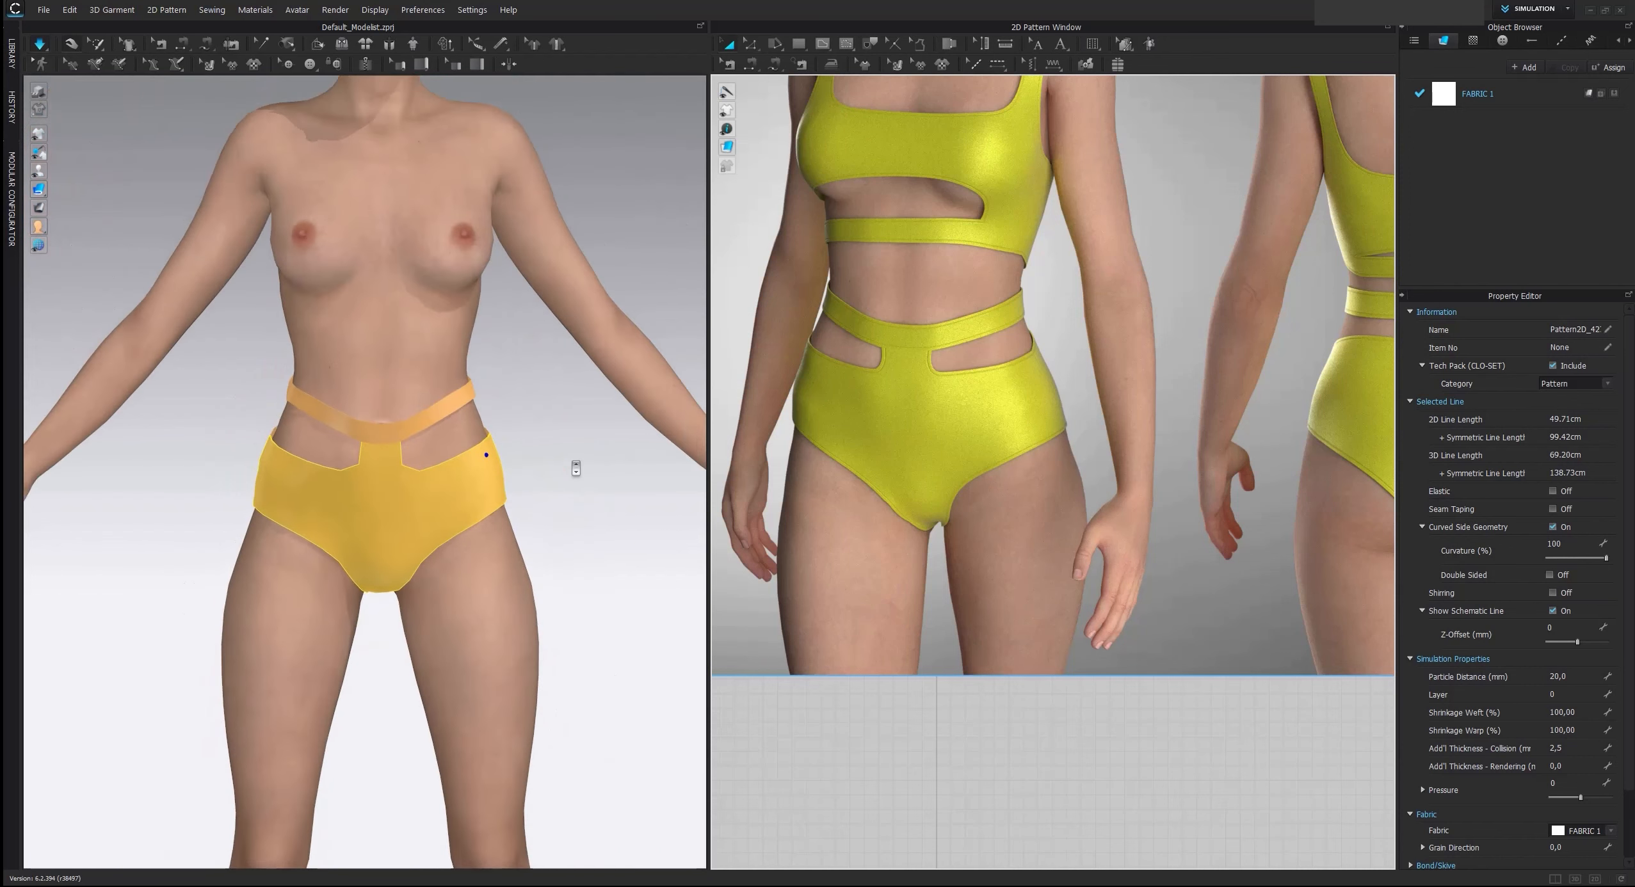
scroll(921, 508, down, 5)
middle_drag(913, 657, 924, 446)
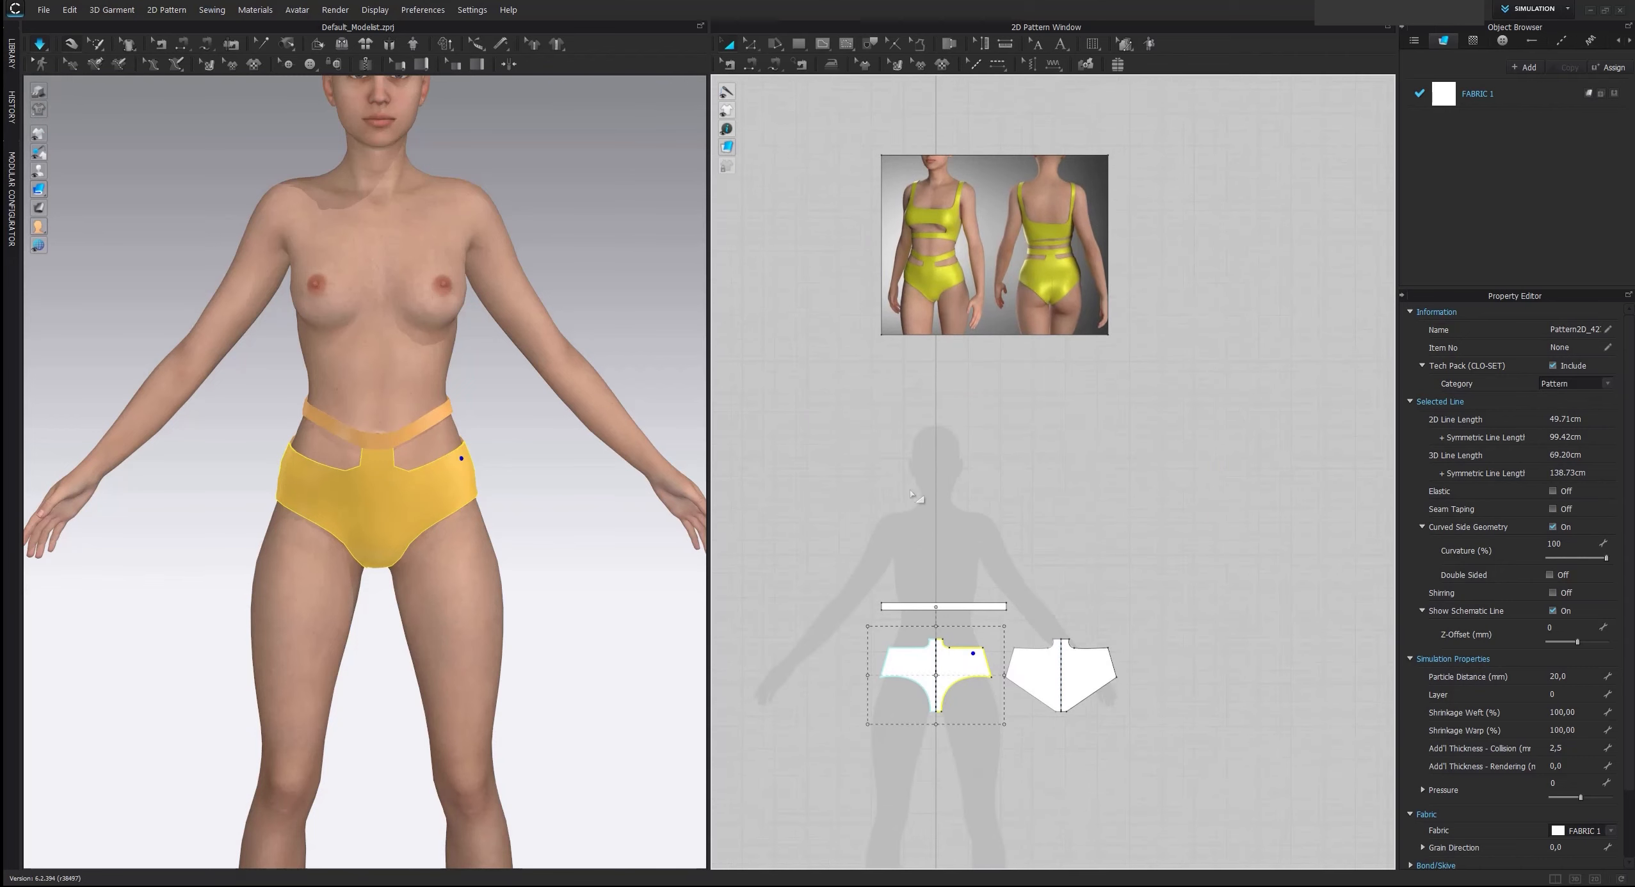
Raise the entire upper edge of the front brief, including the center tab and cut-out curves, by 2 cm
click(911, 497)
scroll(920, 626, up, 4)
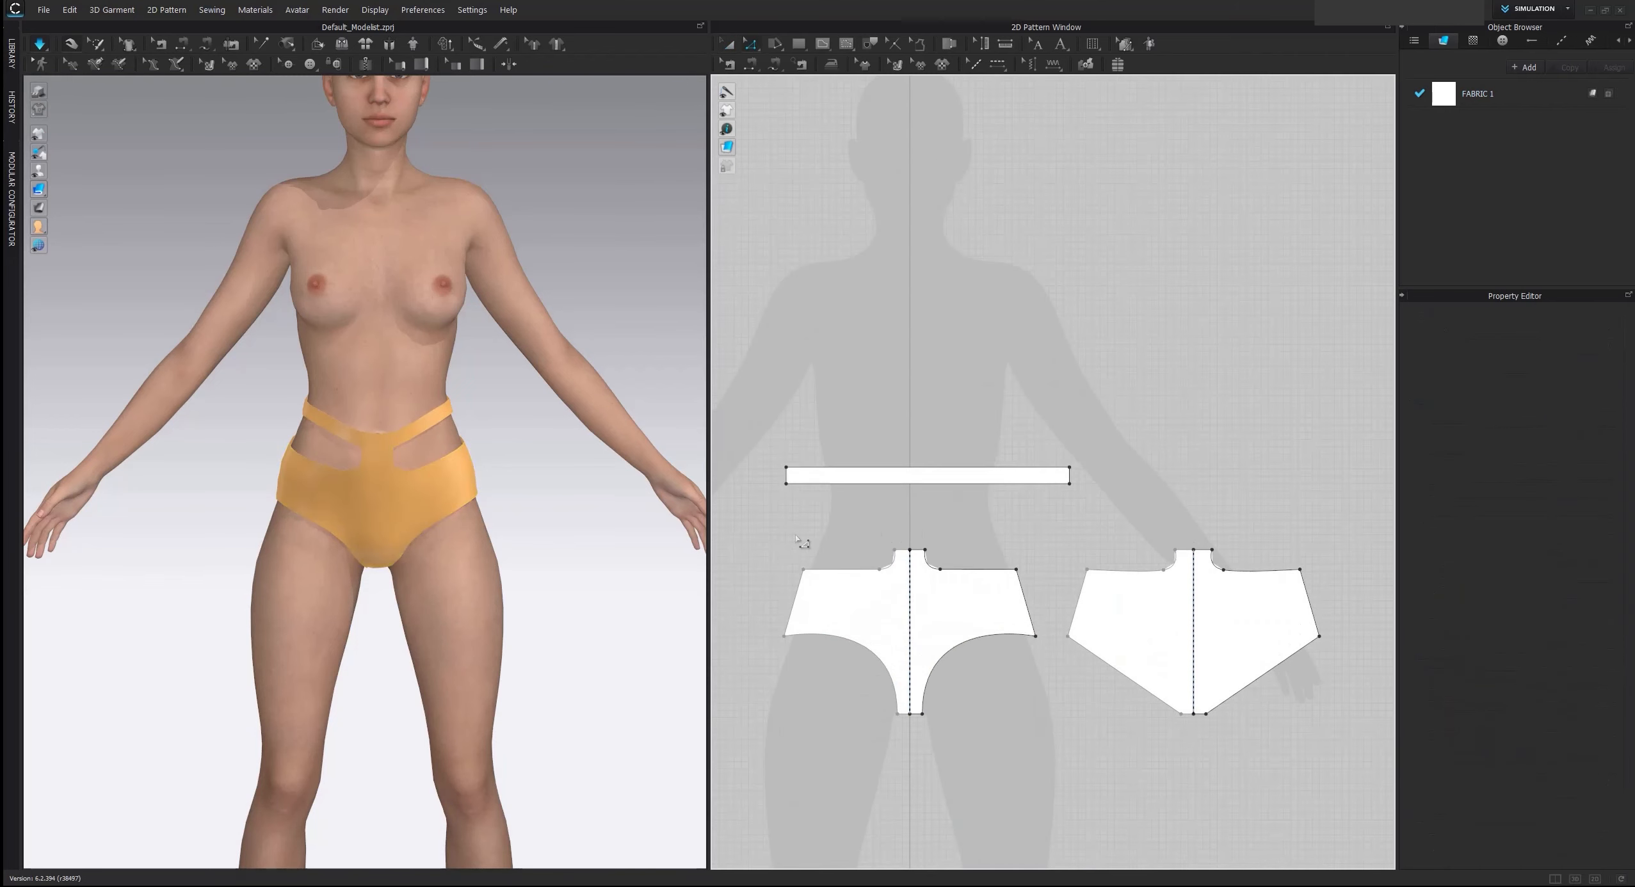
drag(814, 541, 1039, 592)
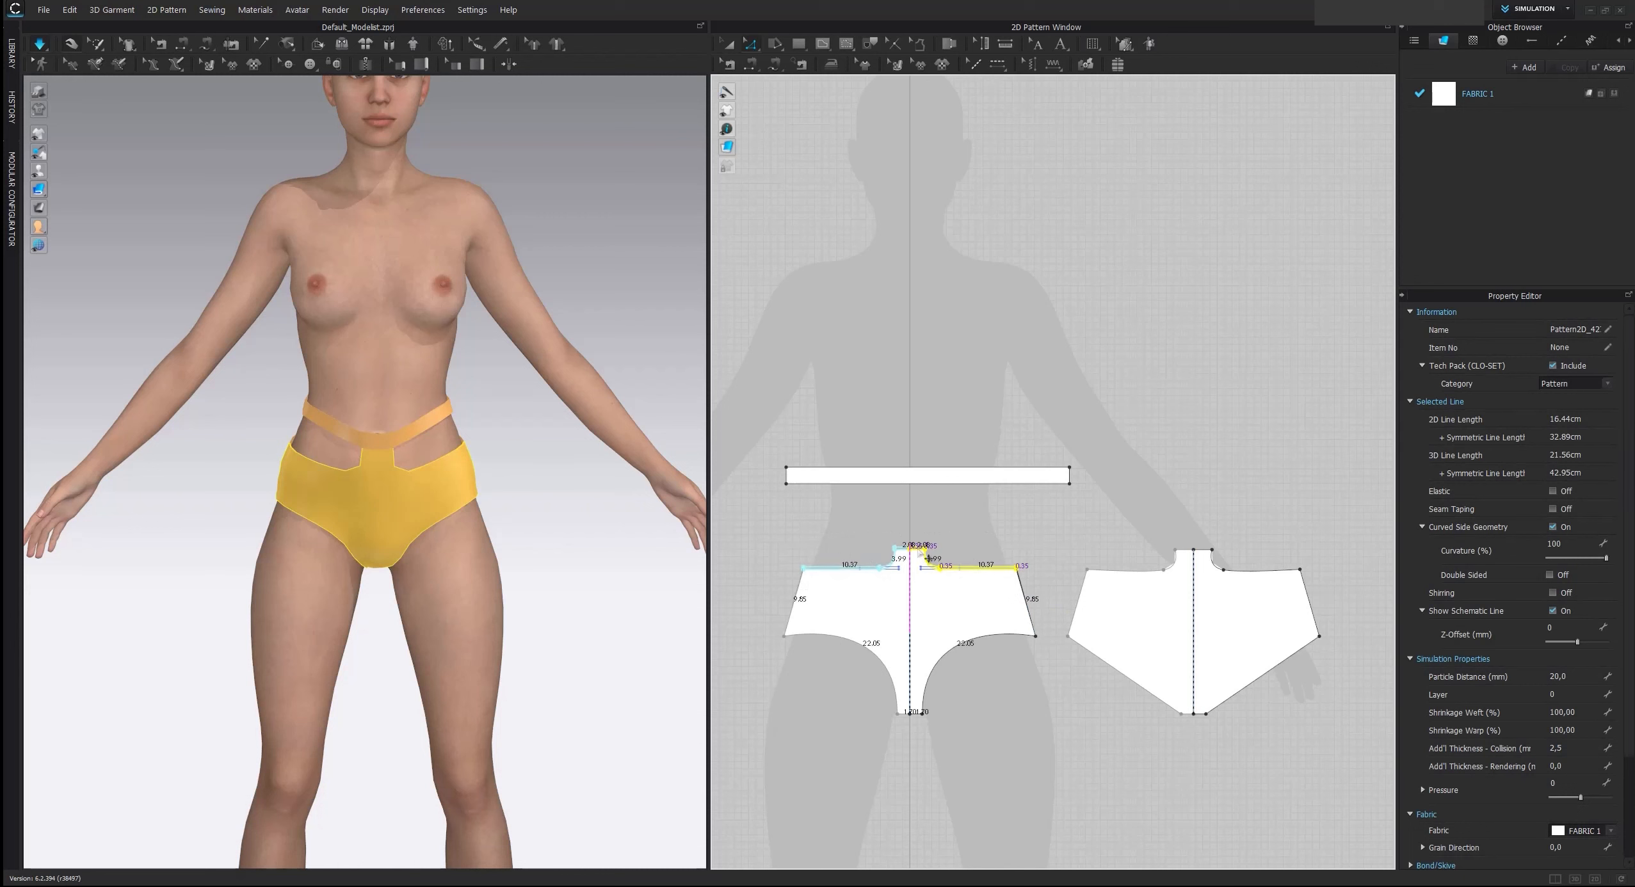
drag(922, 556, 929, 543)
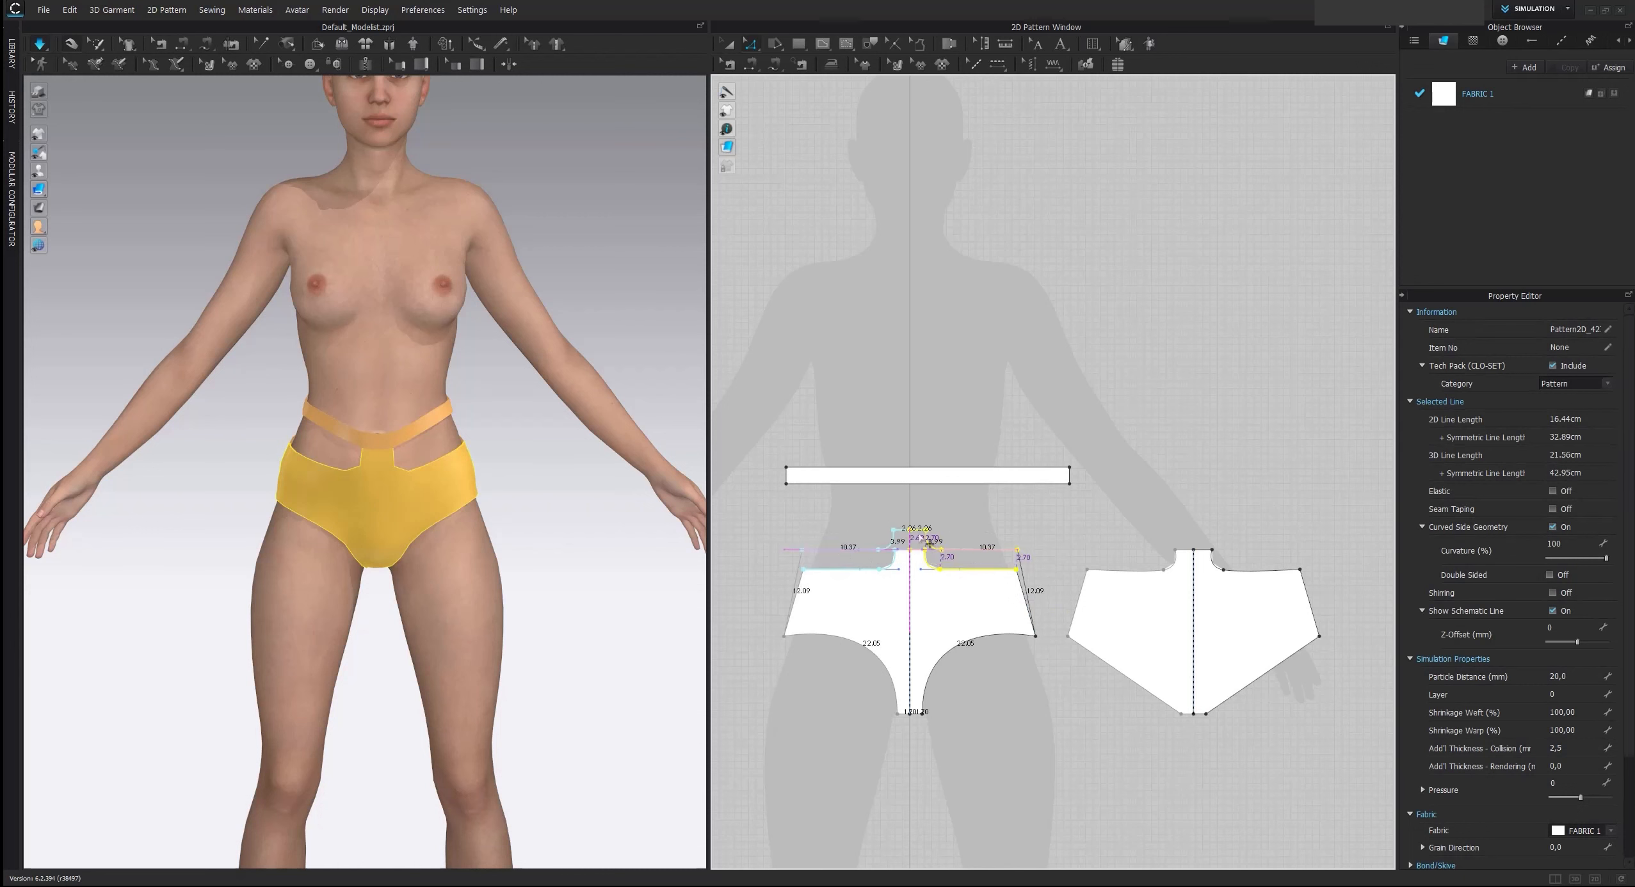
key(Return)
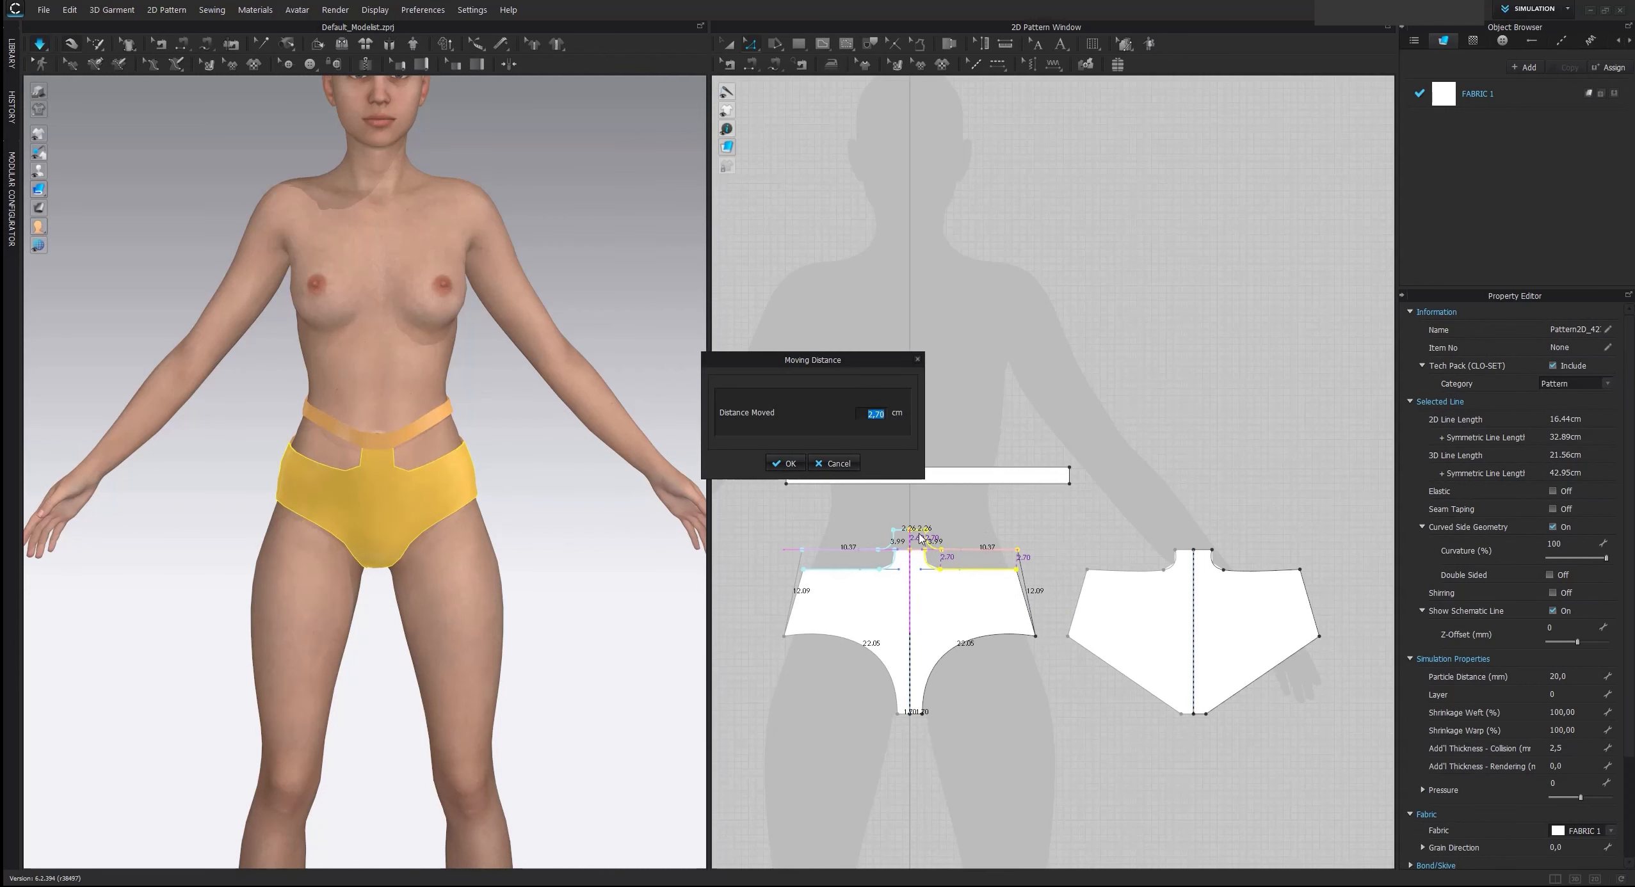
key(Return)
Raise the entire upper edge of the back brief by 2 cm and simulate the garment again
middle_drag(1109, 486, 994, 362)
scroll(993, 362, up, 2)
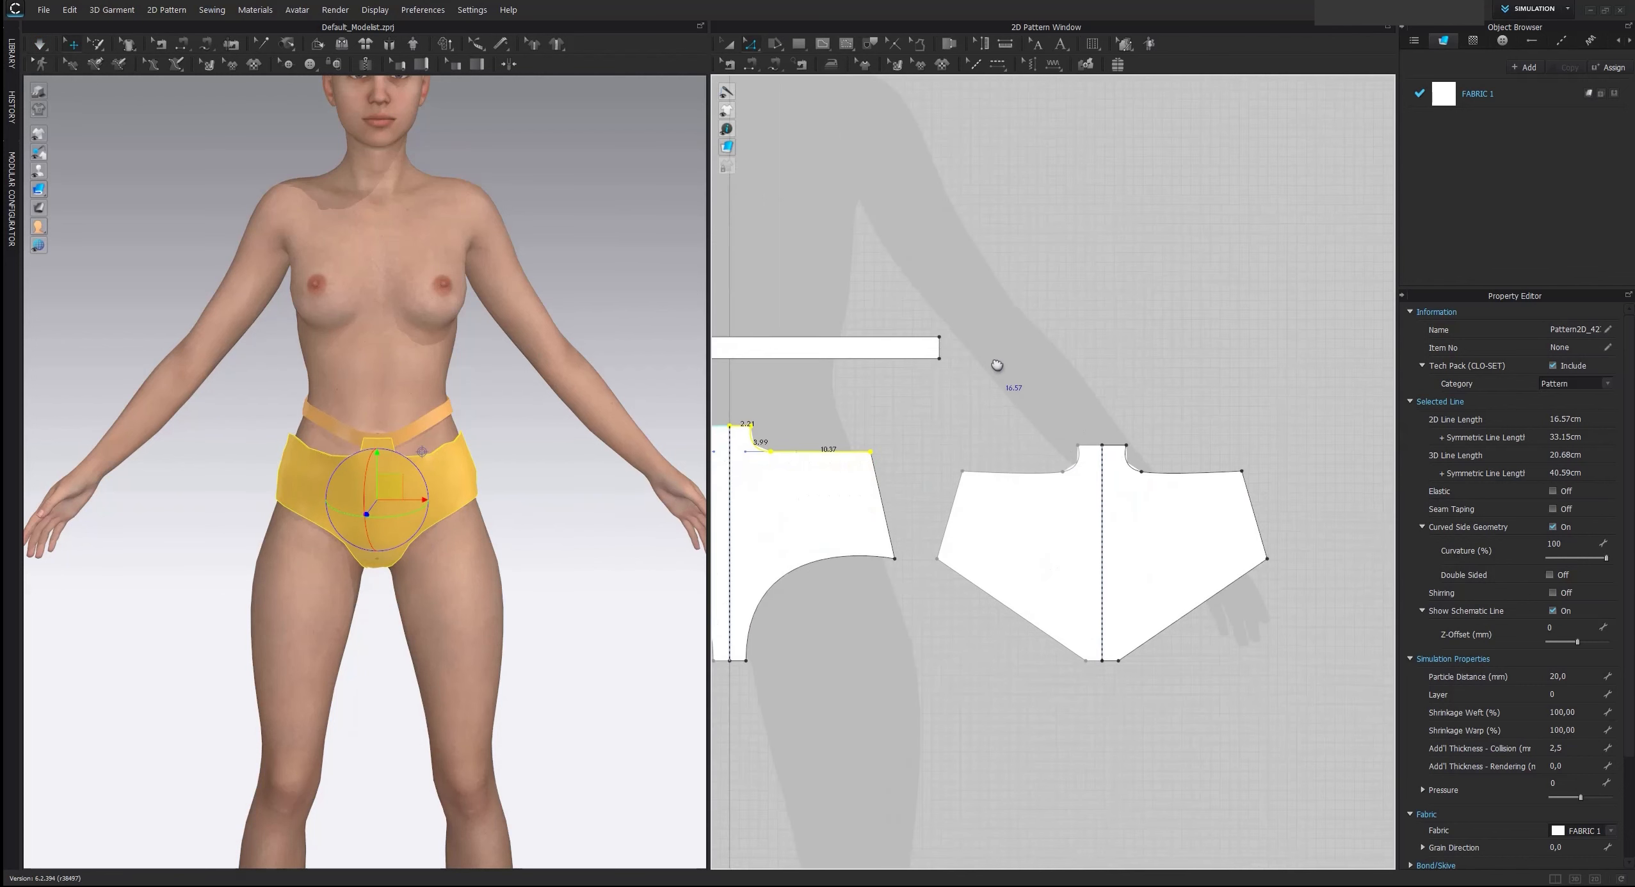
drag(924, 413, 1287, 511)
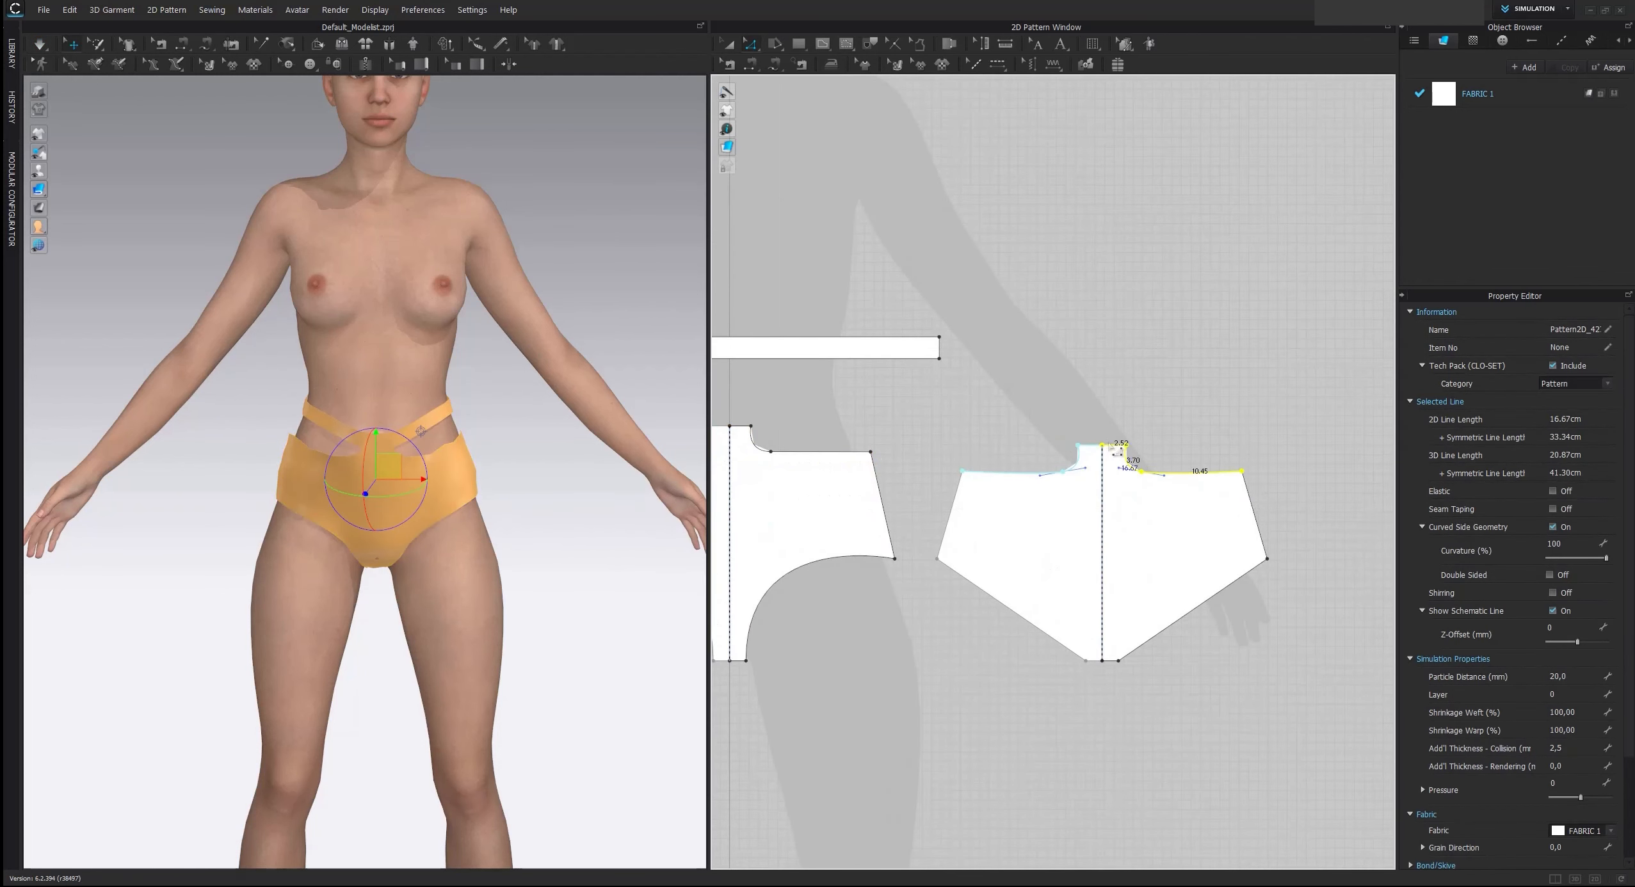
drag(1114, 448, 1112, 431)
key(Return)
text(2)
key(Return)
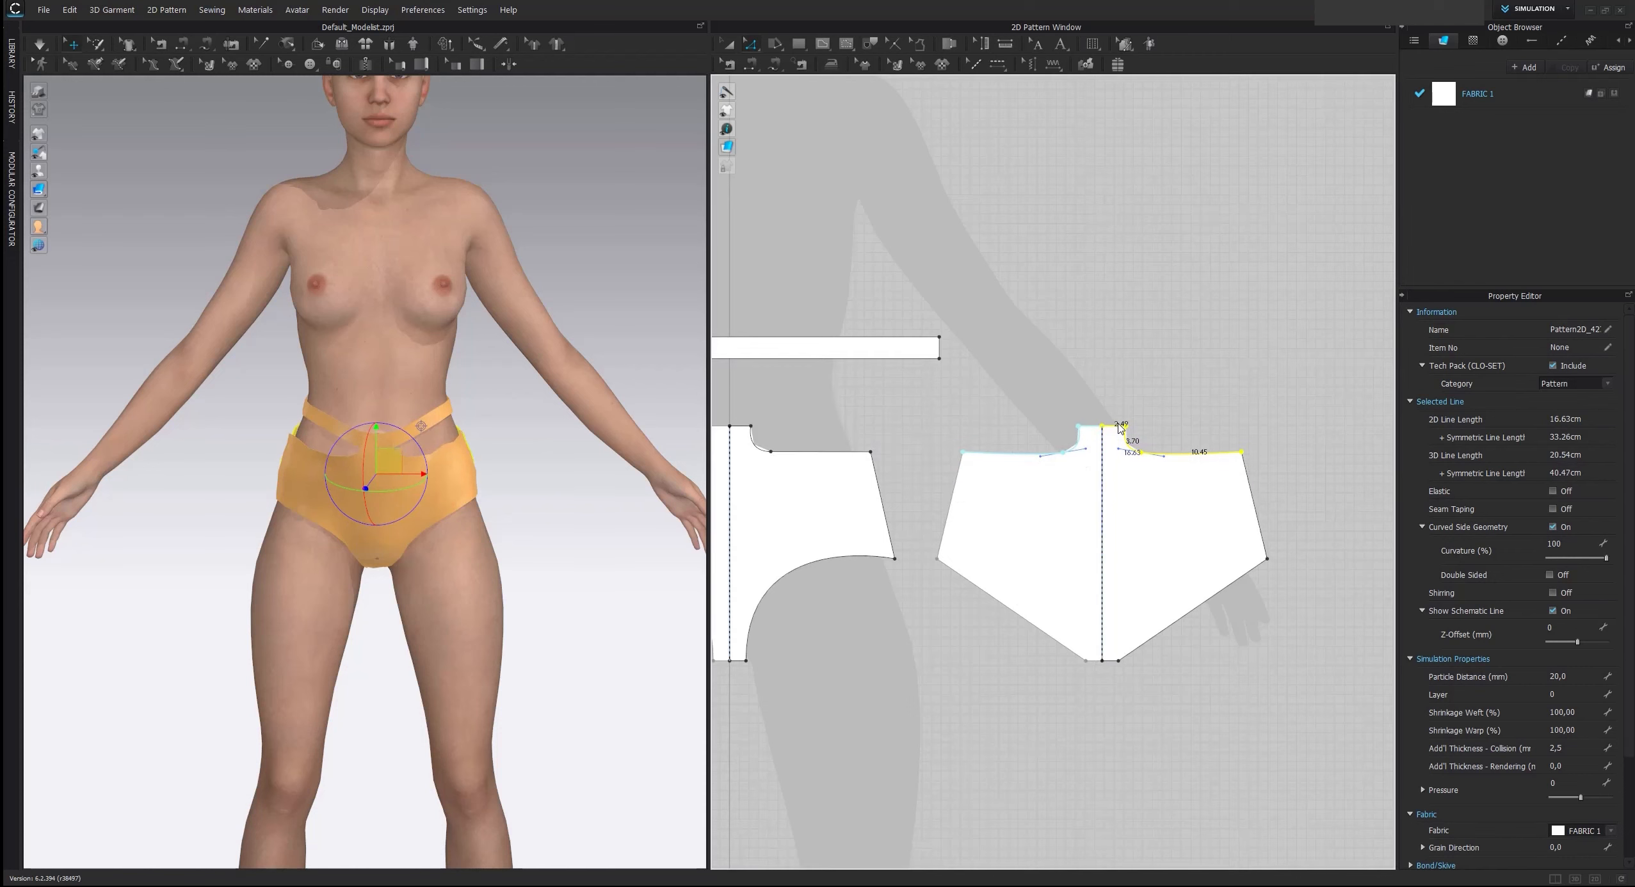
click(1095, 334)
key(space)
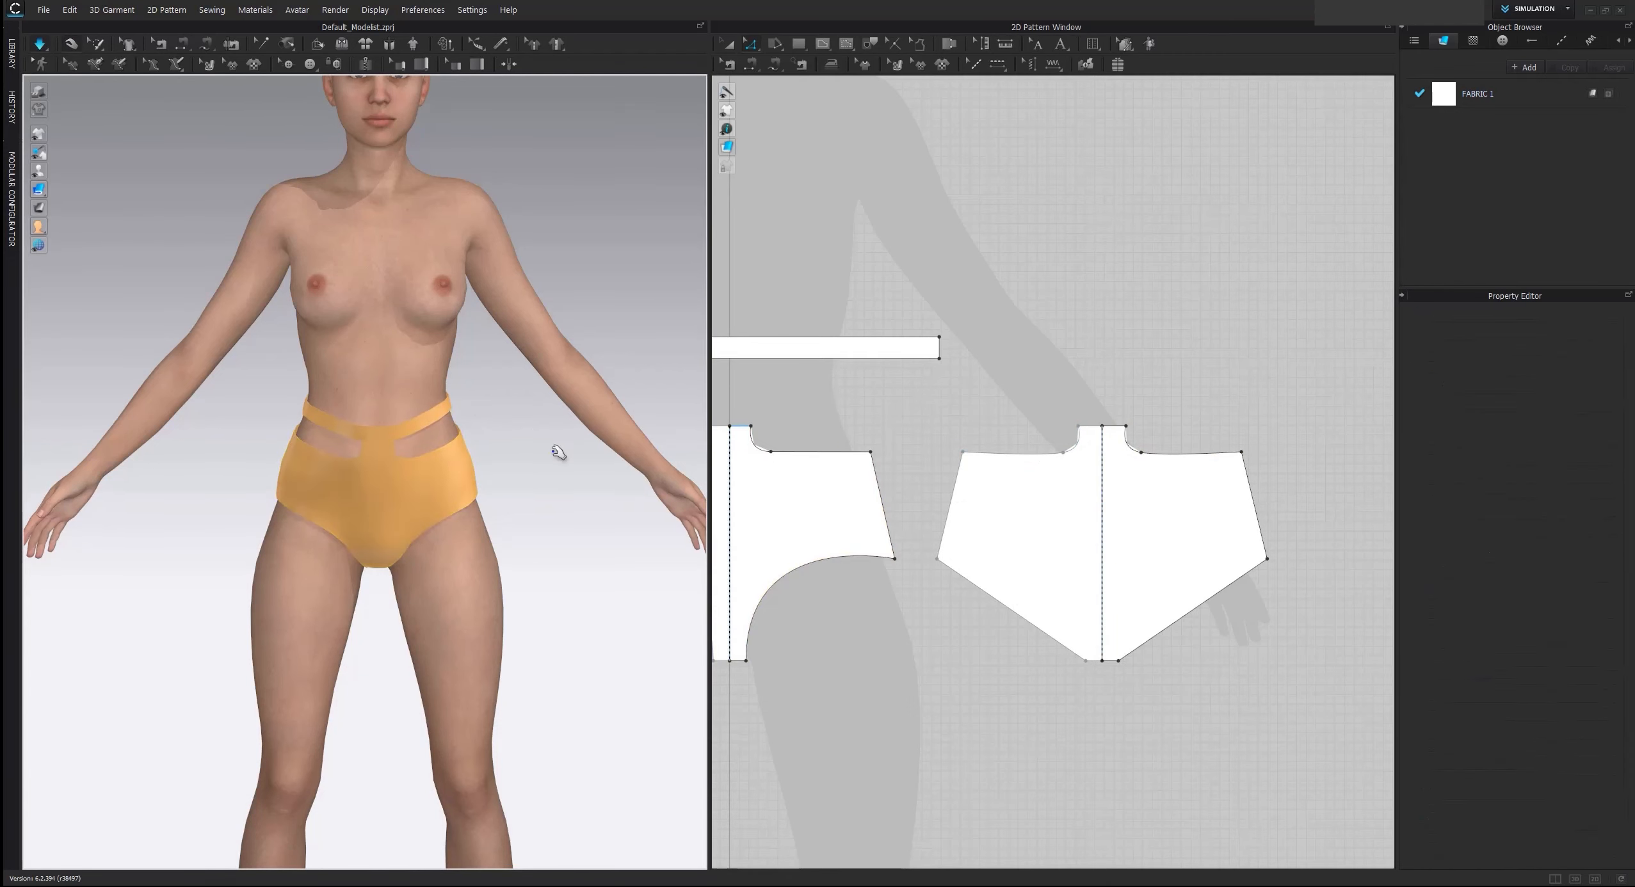
Compare the narrowed cut-outs and the strap width on the avatar with the reference image
mouse_move(555, 452)
right_down()
mouse_move(235, 456)
mouse_move(567, 449)
right_up()
scroll(567, 449, down, 3)
middle_drag(566, 449, 572, 480)
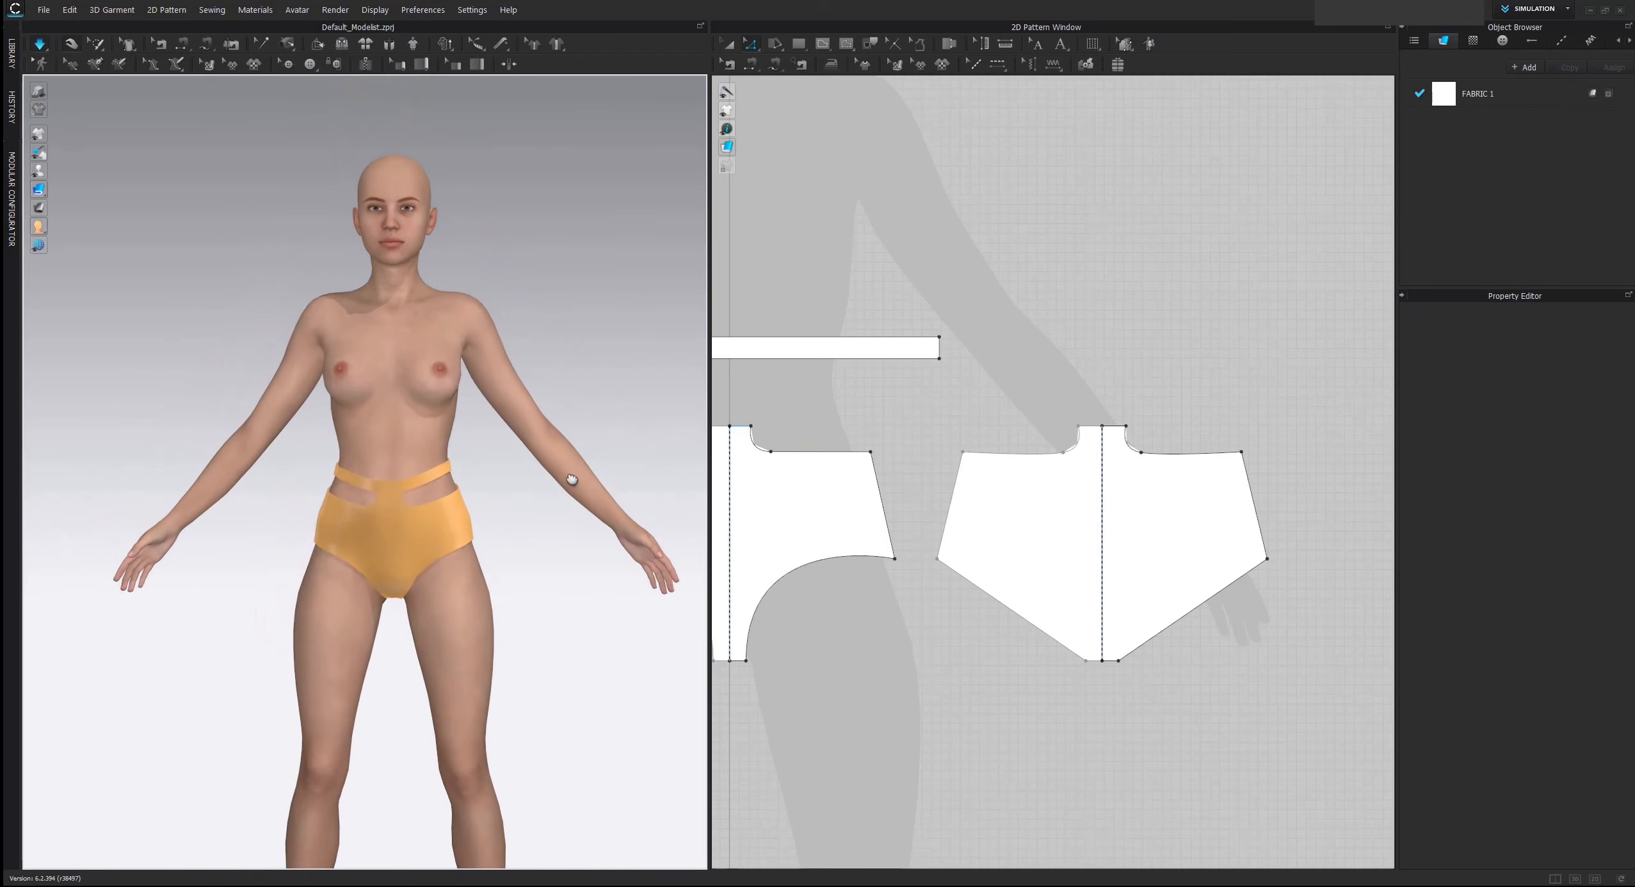
scroll(978, 270, down, 3)
middle_drag(863, 253, 1026, 503)
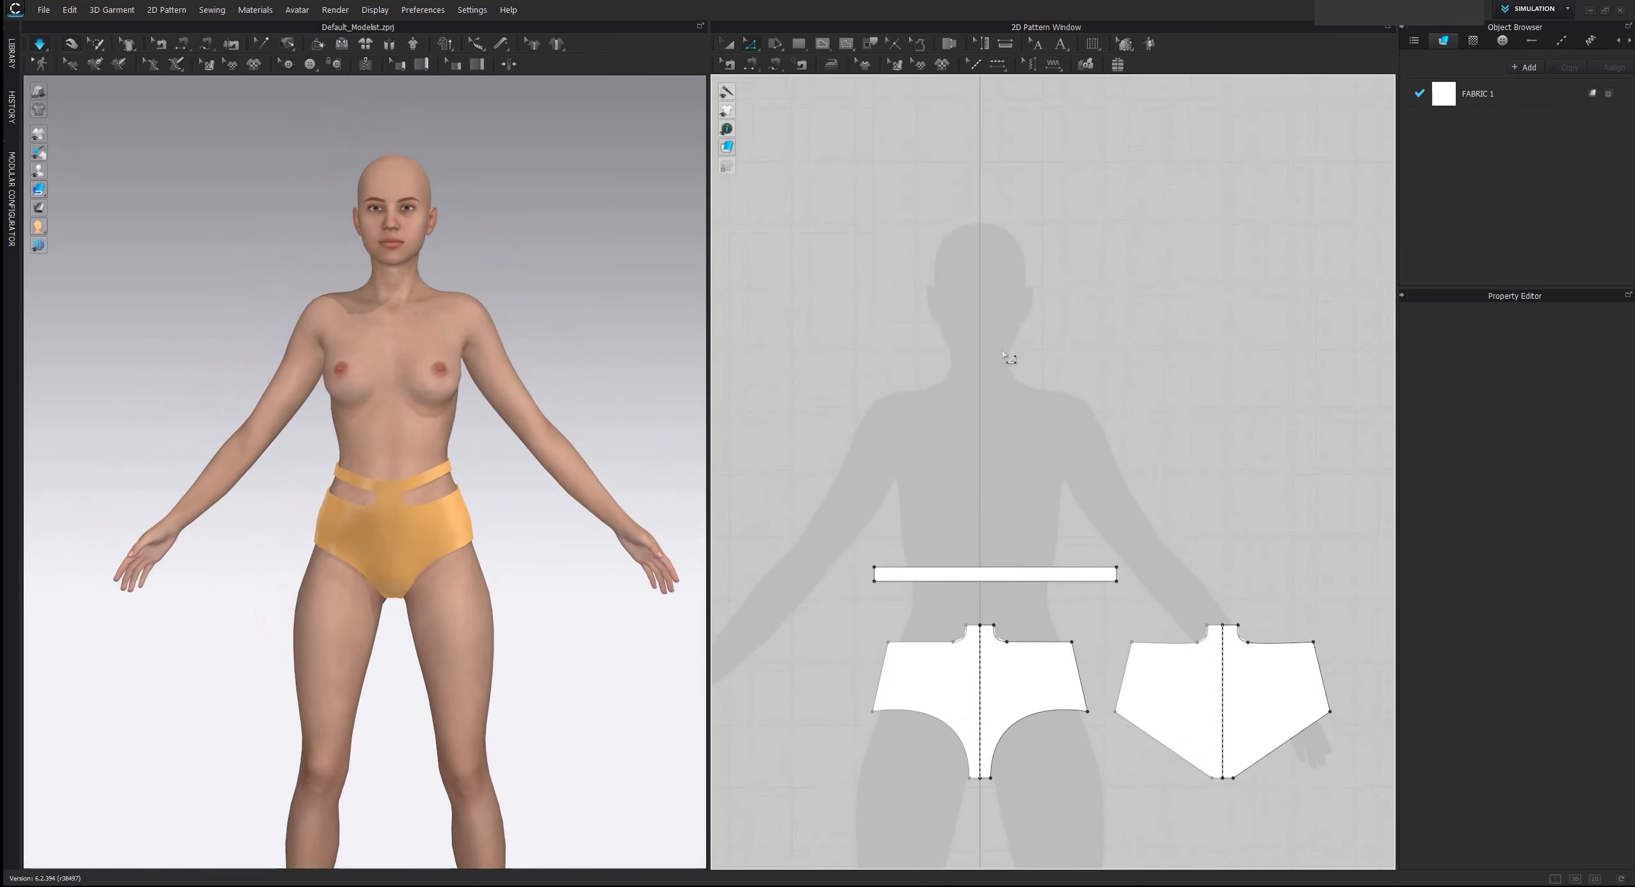
scroll(1003, 352, down, 4)
scroll(971, 279, up, 3)
middle_drag(960, 260, 913, 379)
middle_drag(530, 477, 532, 446)
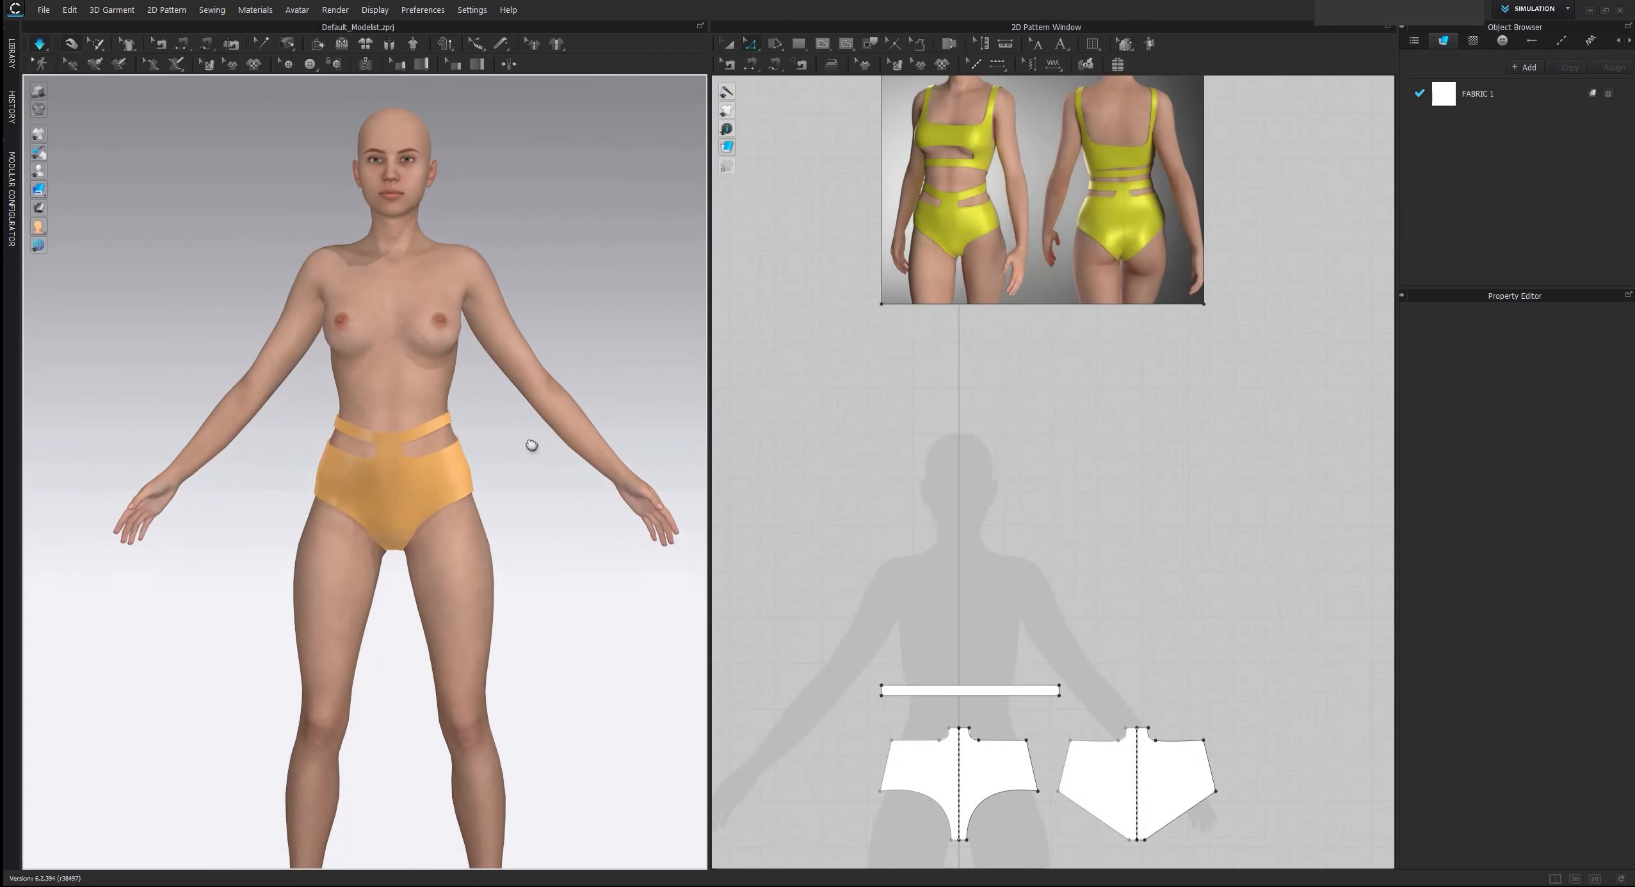
scroll(485, 479, up, 2)
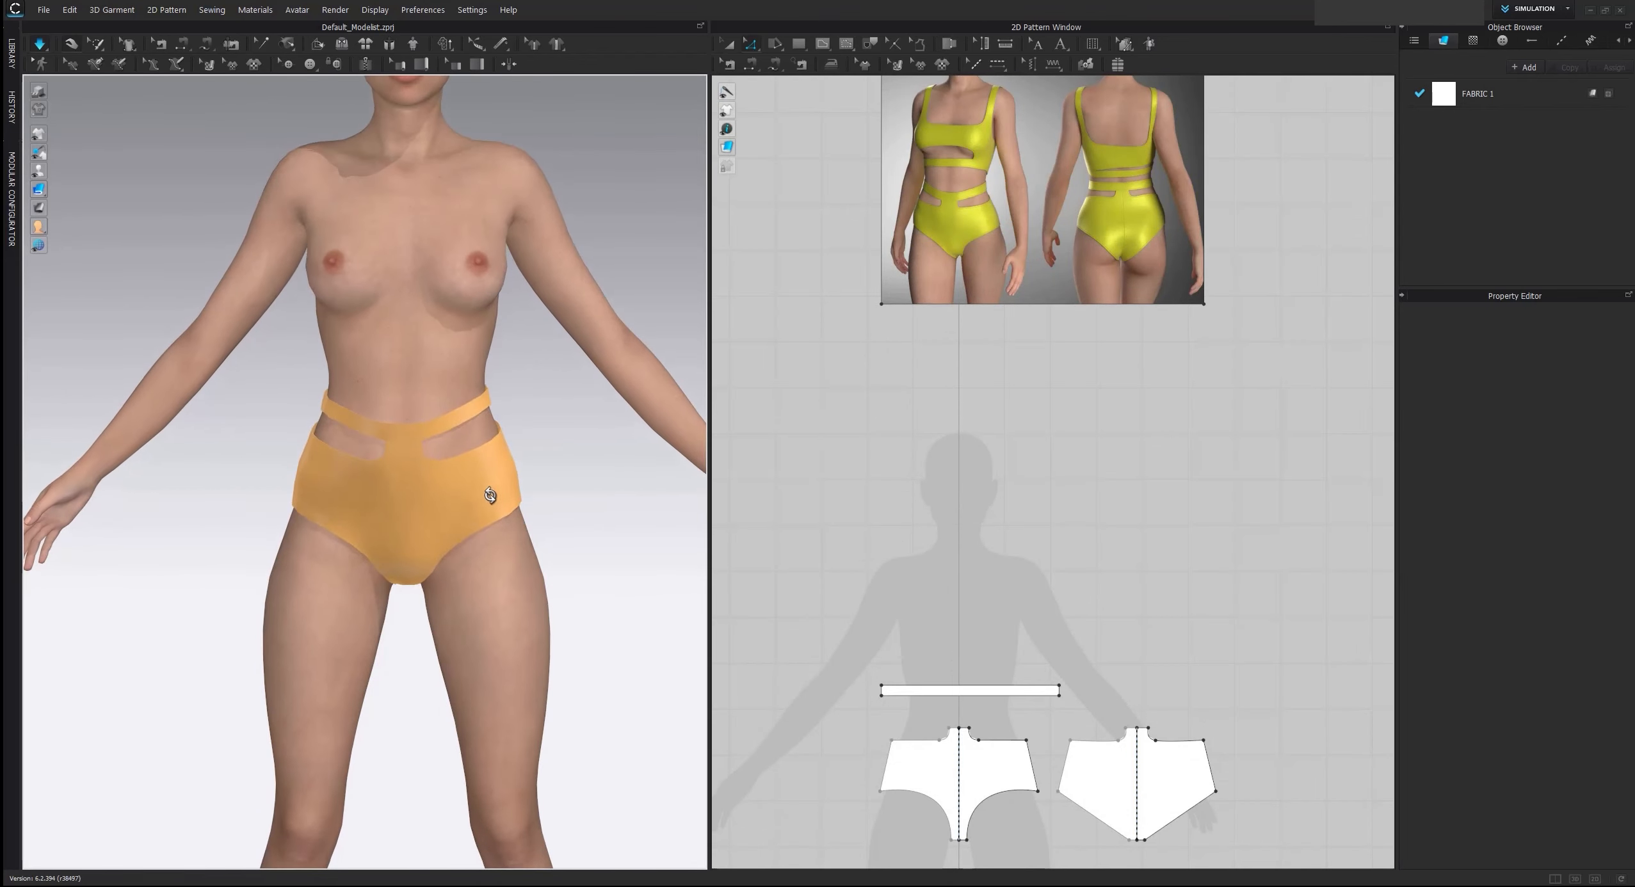
Raise the strap's upper edge slightly so the strap is about 3 cm wide, and check it on the avatar
scroll(857, 615, up, 3)
middle_drag(1018, 710, 939, 578)
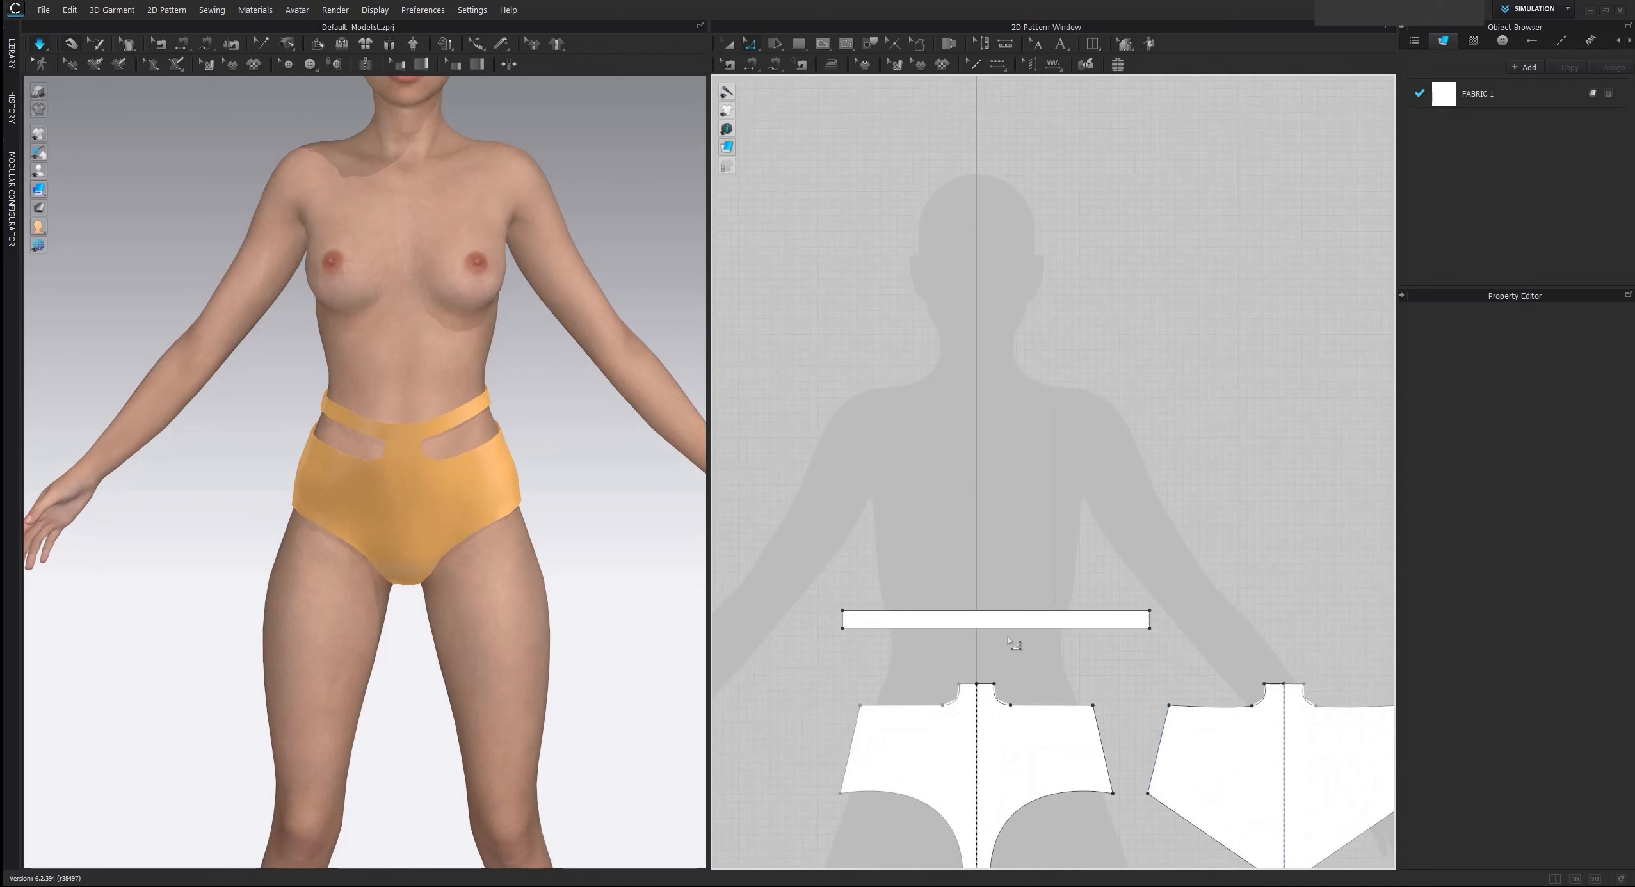
click(1008, 608)
drag(1018, 616, 990, 606)
click(1028, 561)
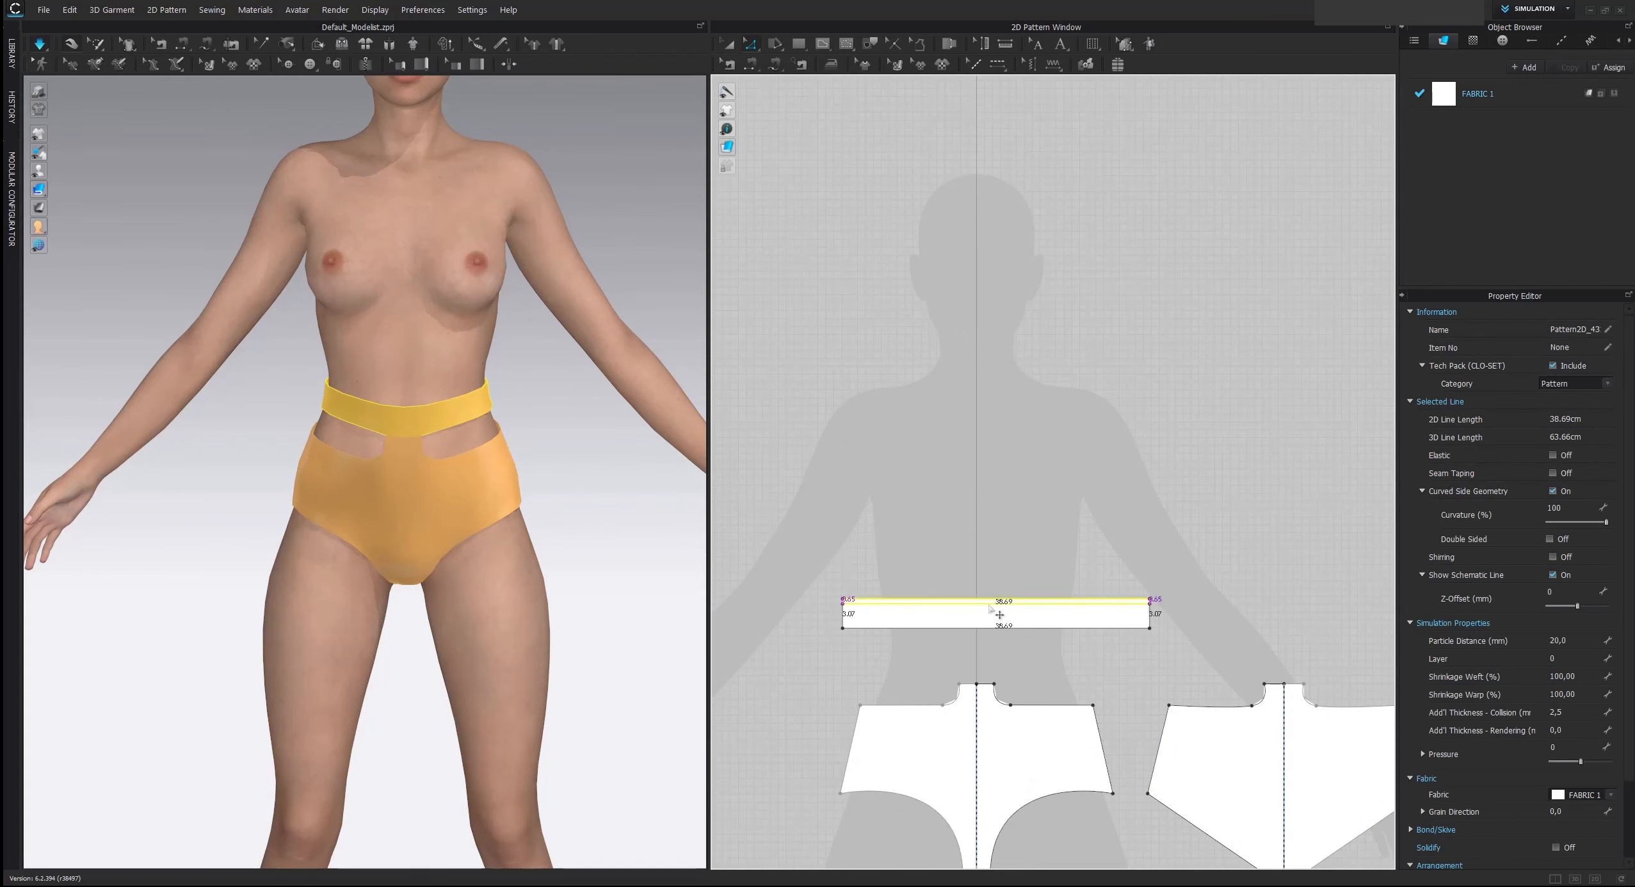
click(996, 572)
right_drag(453, 569, 494, 589)
scroll(487, 603, down, 2)
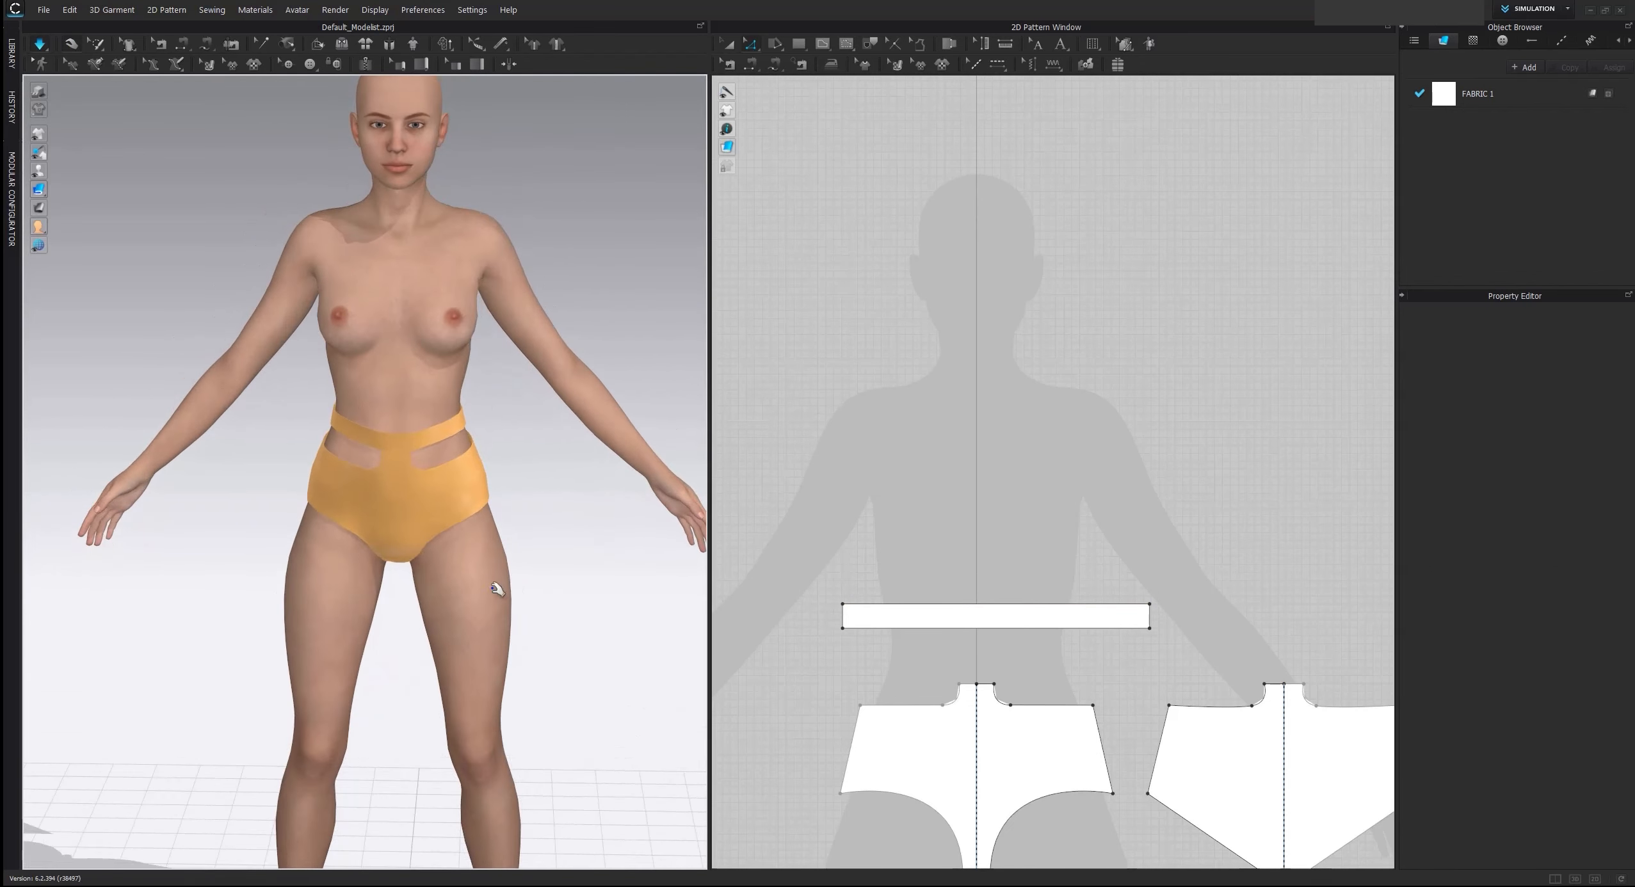
Move the strap pattern down closer to the front brief, and shift the strap and both brief patterns lower on the avatar silhouette
scroll(509, 580, down, 2)
scroll(825, 533, down, 4)
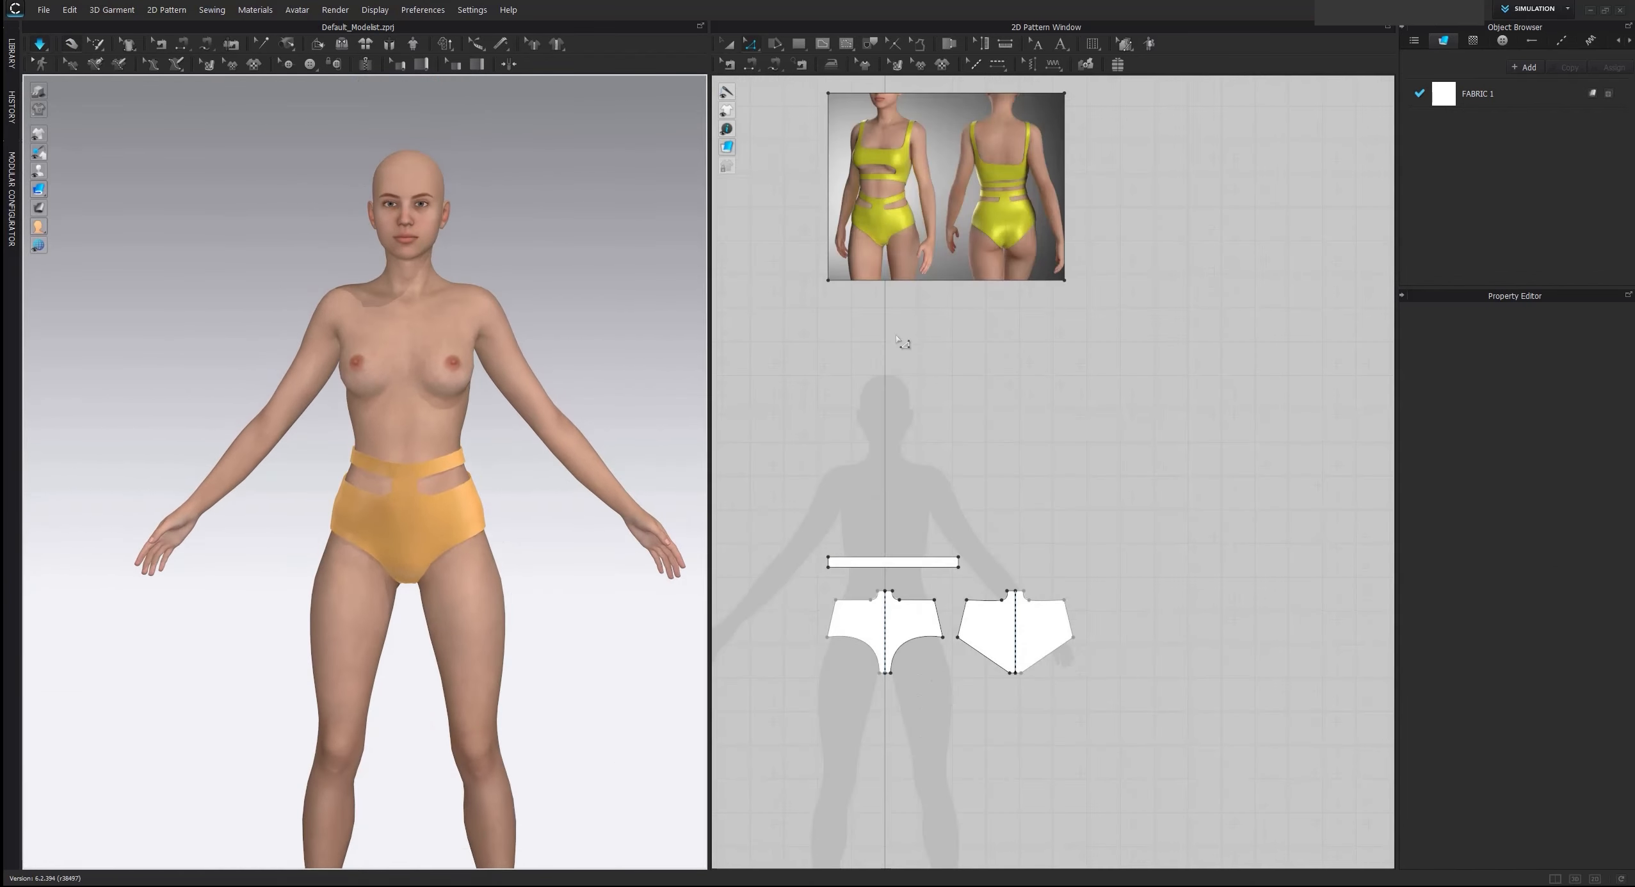
right_drag(896, 336, 901, 435)
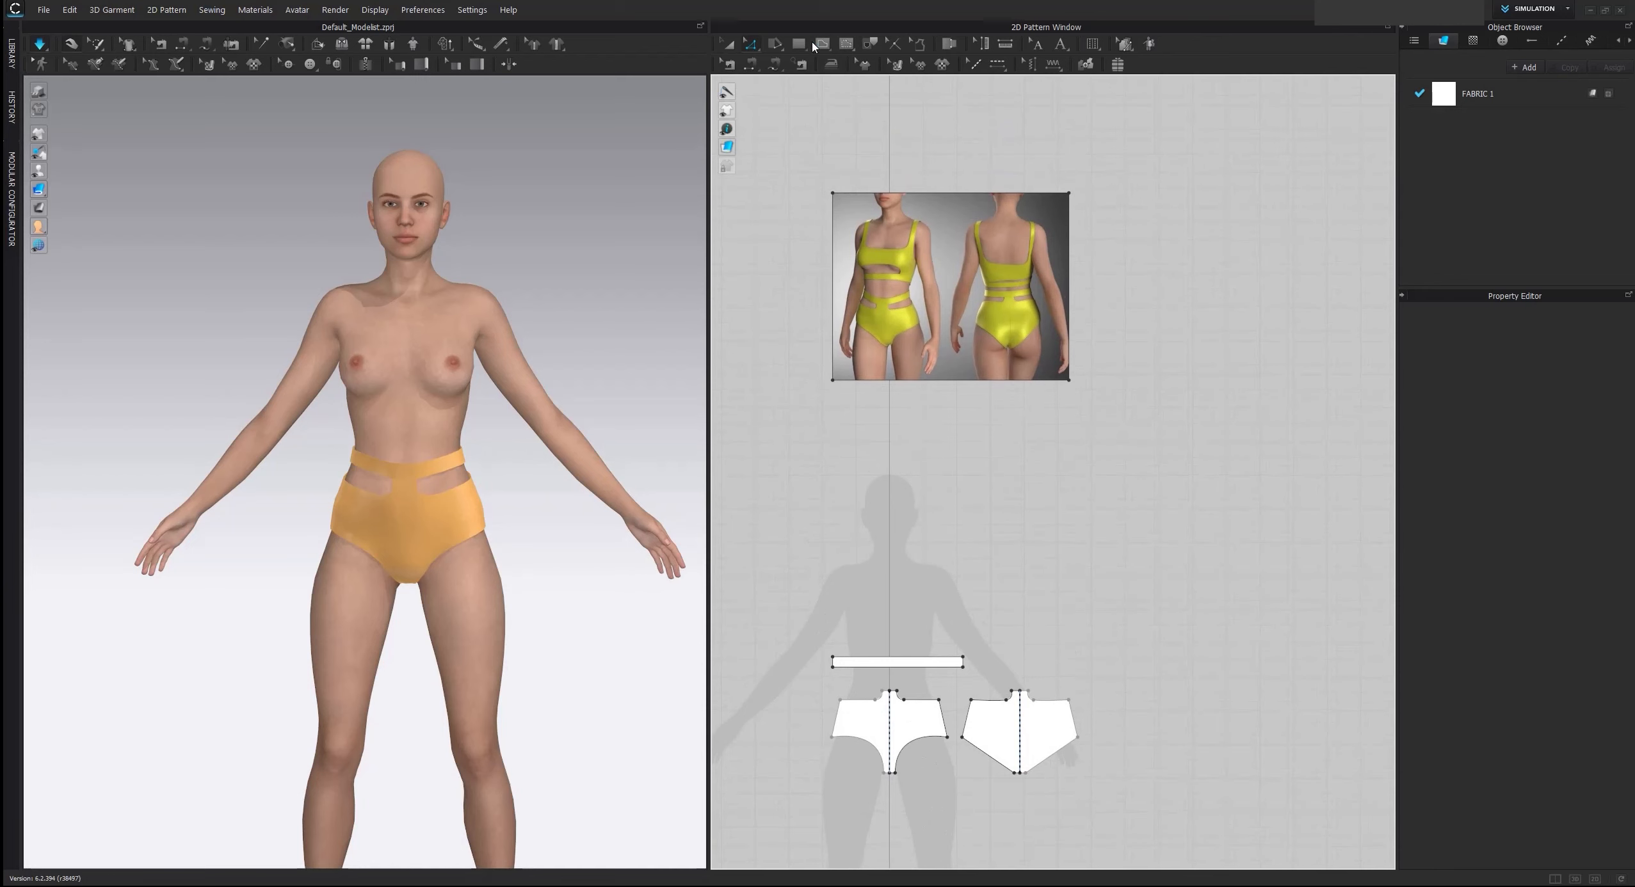
scroll(859, 305, down, 2)
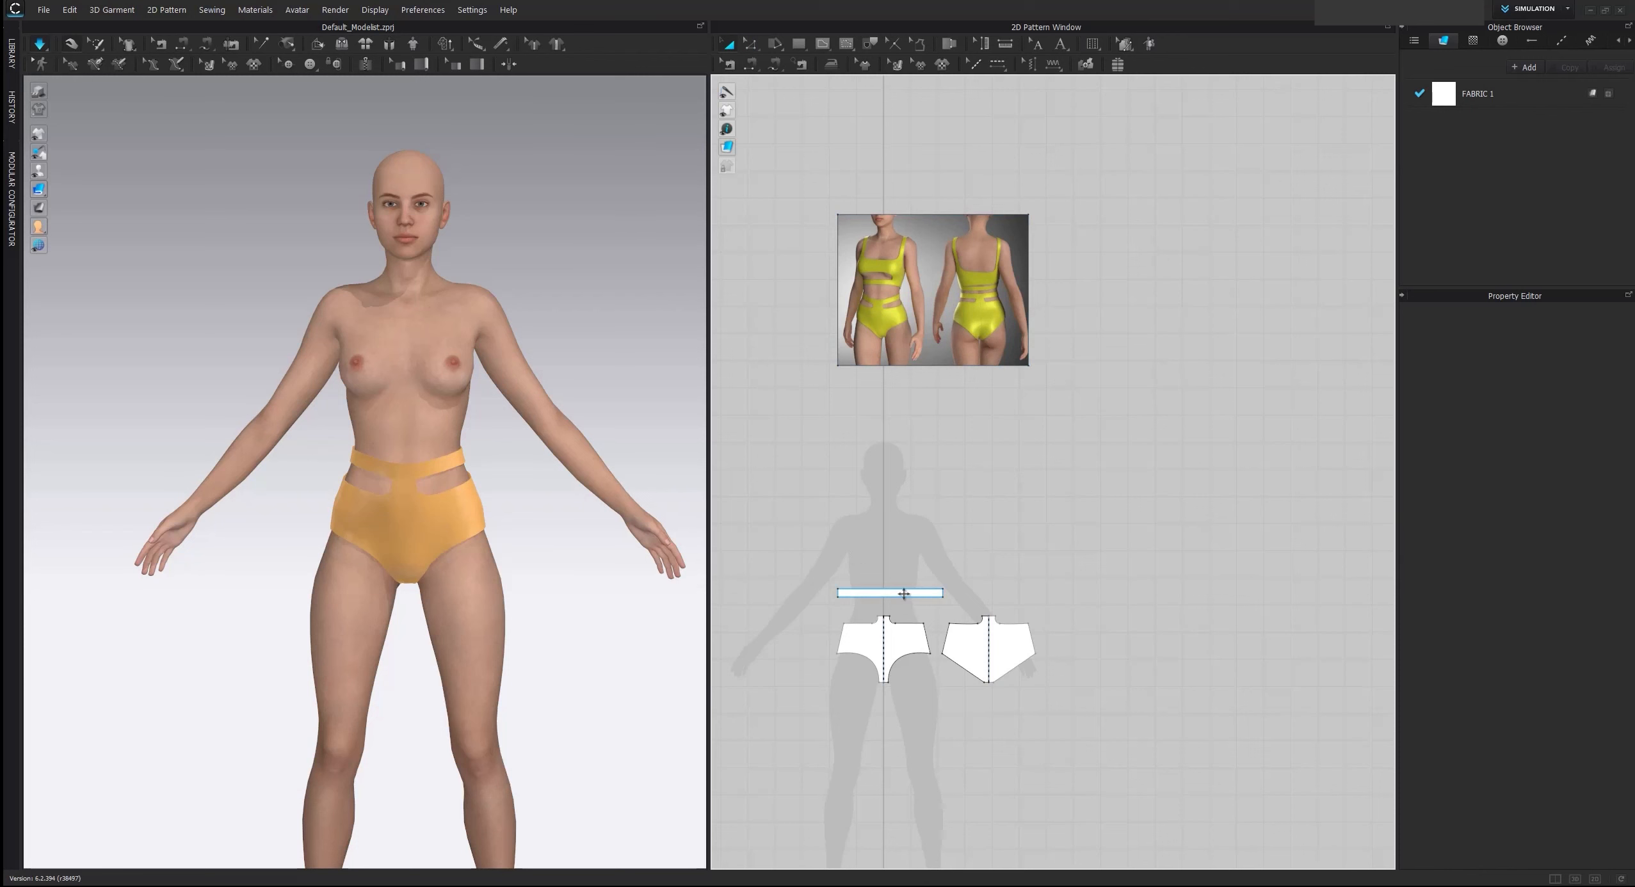
drag(904, 594, 908, 605)
drag(812, 573, 1048, 712)
drag(1014, 650, 1007, 669)
click(979, 543)
Using the Polygon tool, start the half front top from the center line with a neckline about 6.8 cm long, curving into the inner strap edge
scroll(965, 506, up, 4)
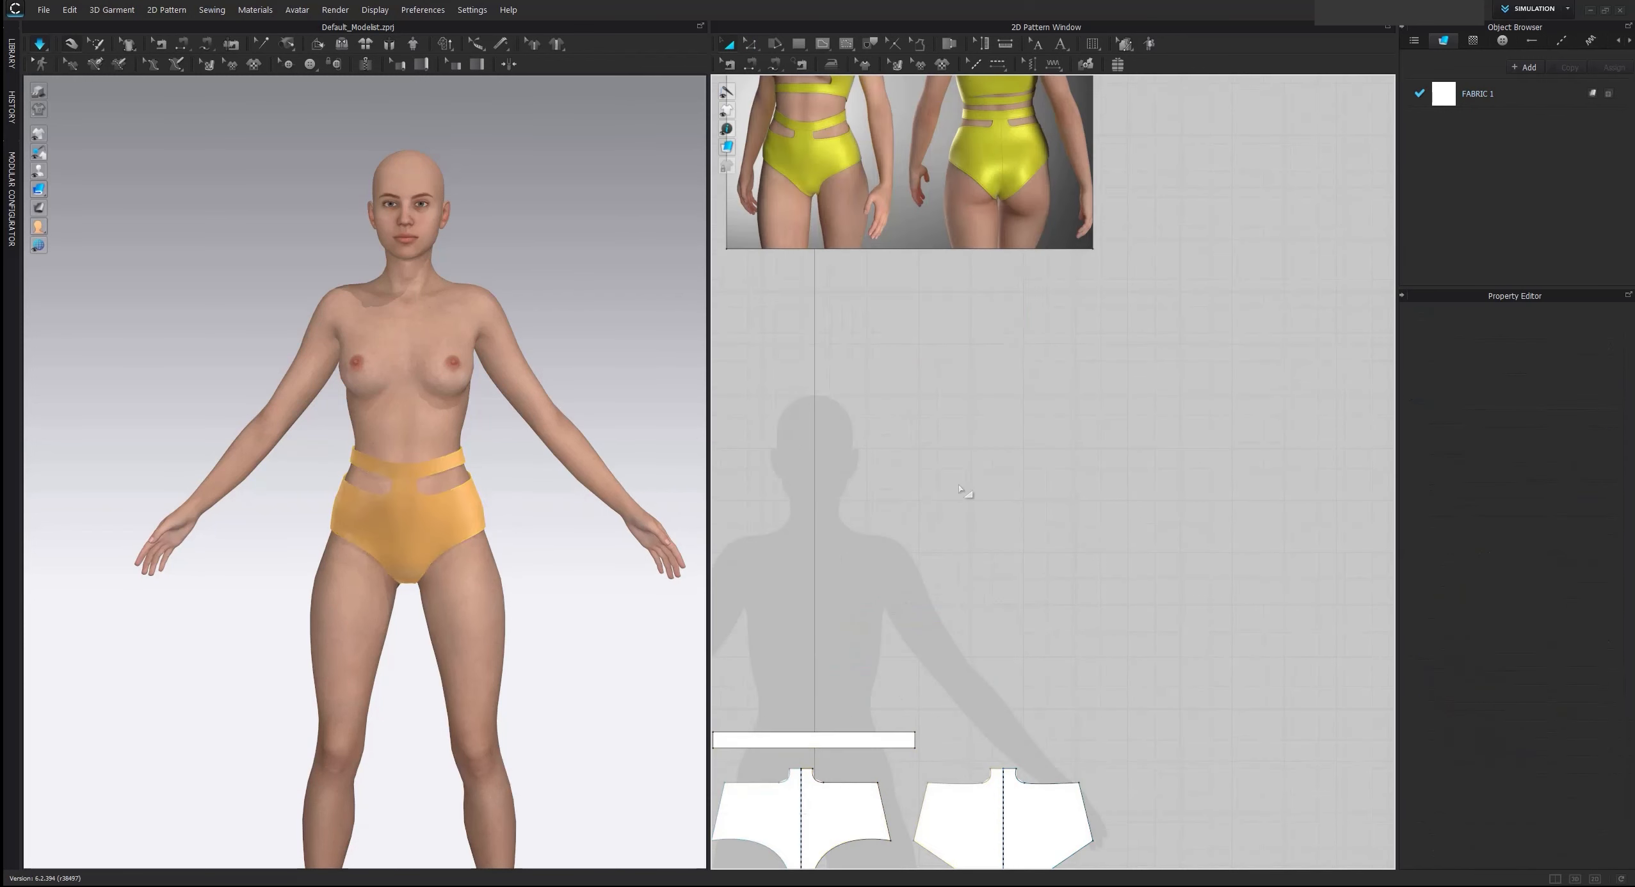
right_drag(968, 504, 1163, 236)
click(813, 40)
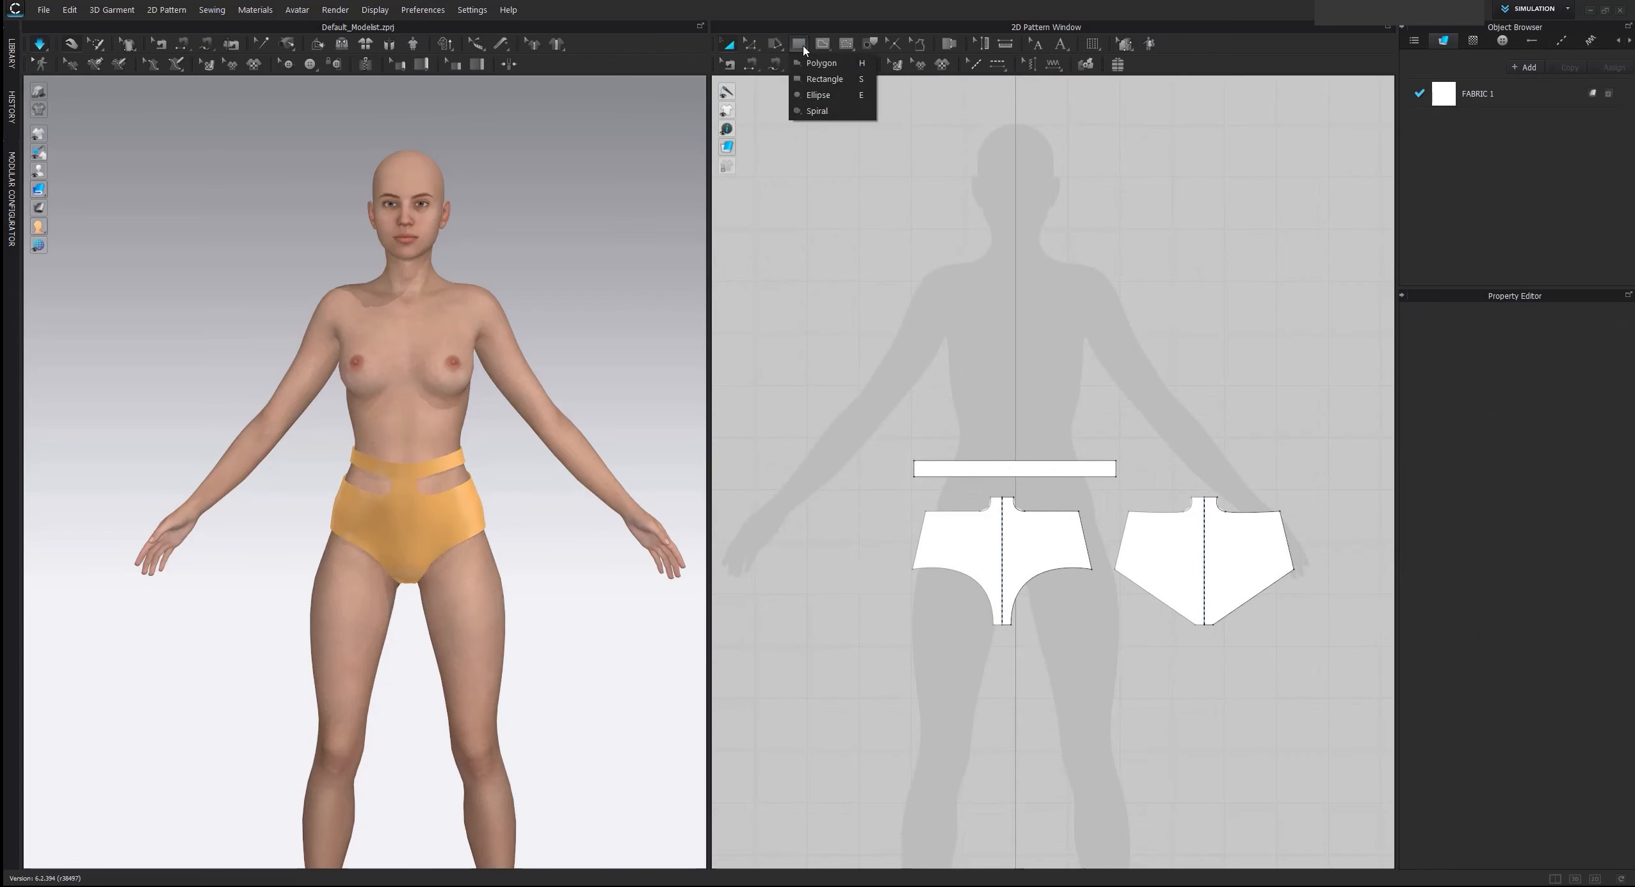
click(825, 67)
scroll(1121, 352, up, 3)
middle_drag(1000, 272, 990, 334)
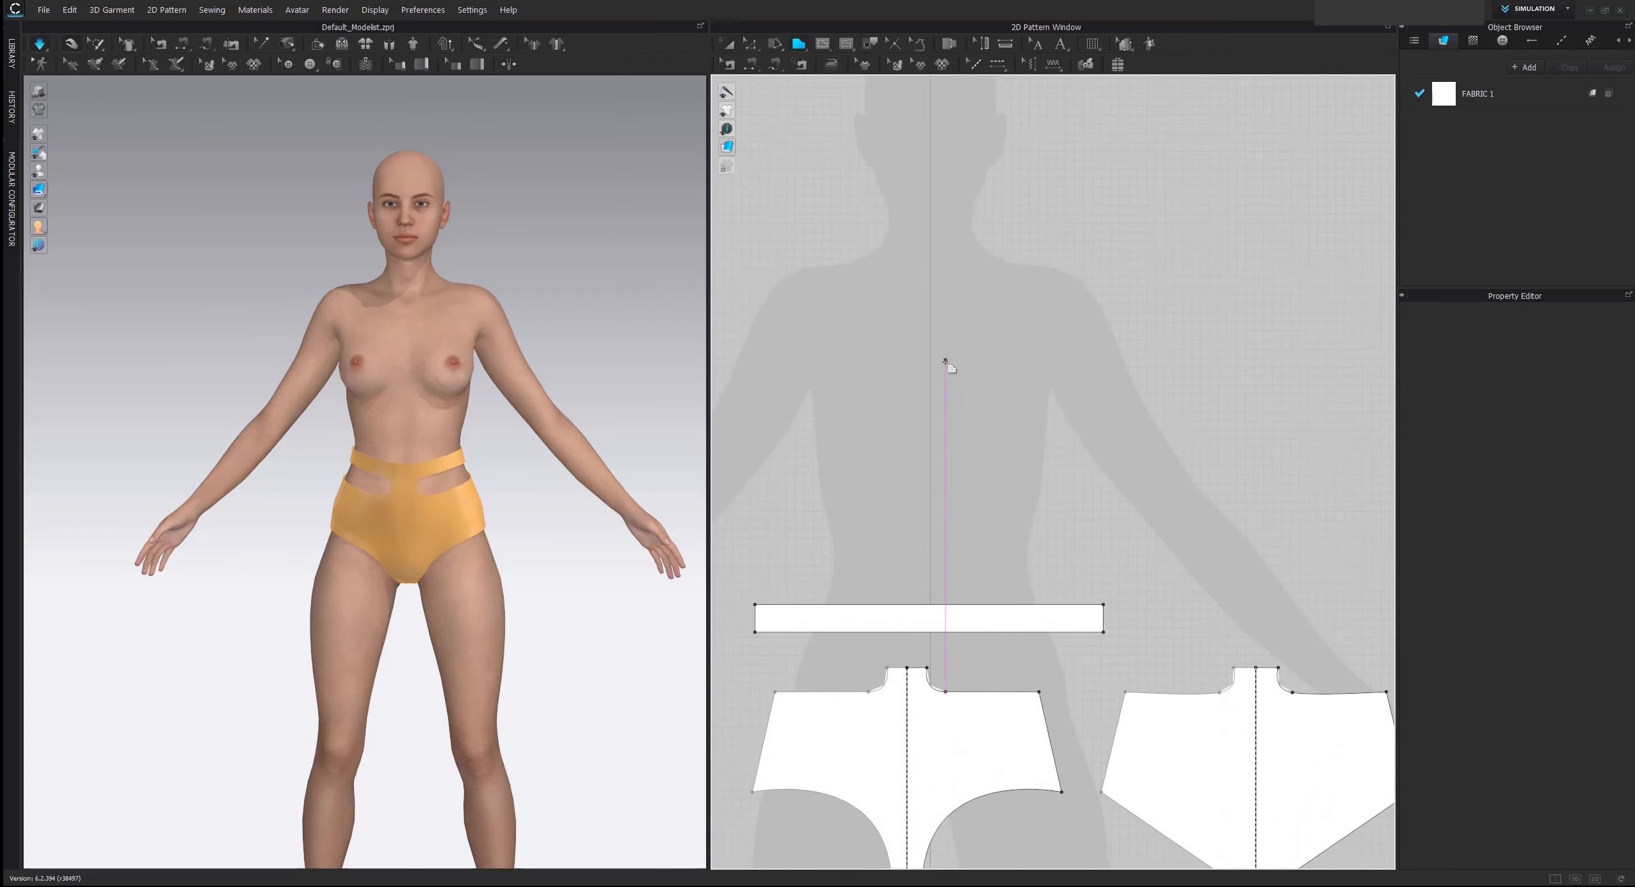
scroll(975, 318, down, 5)
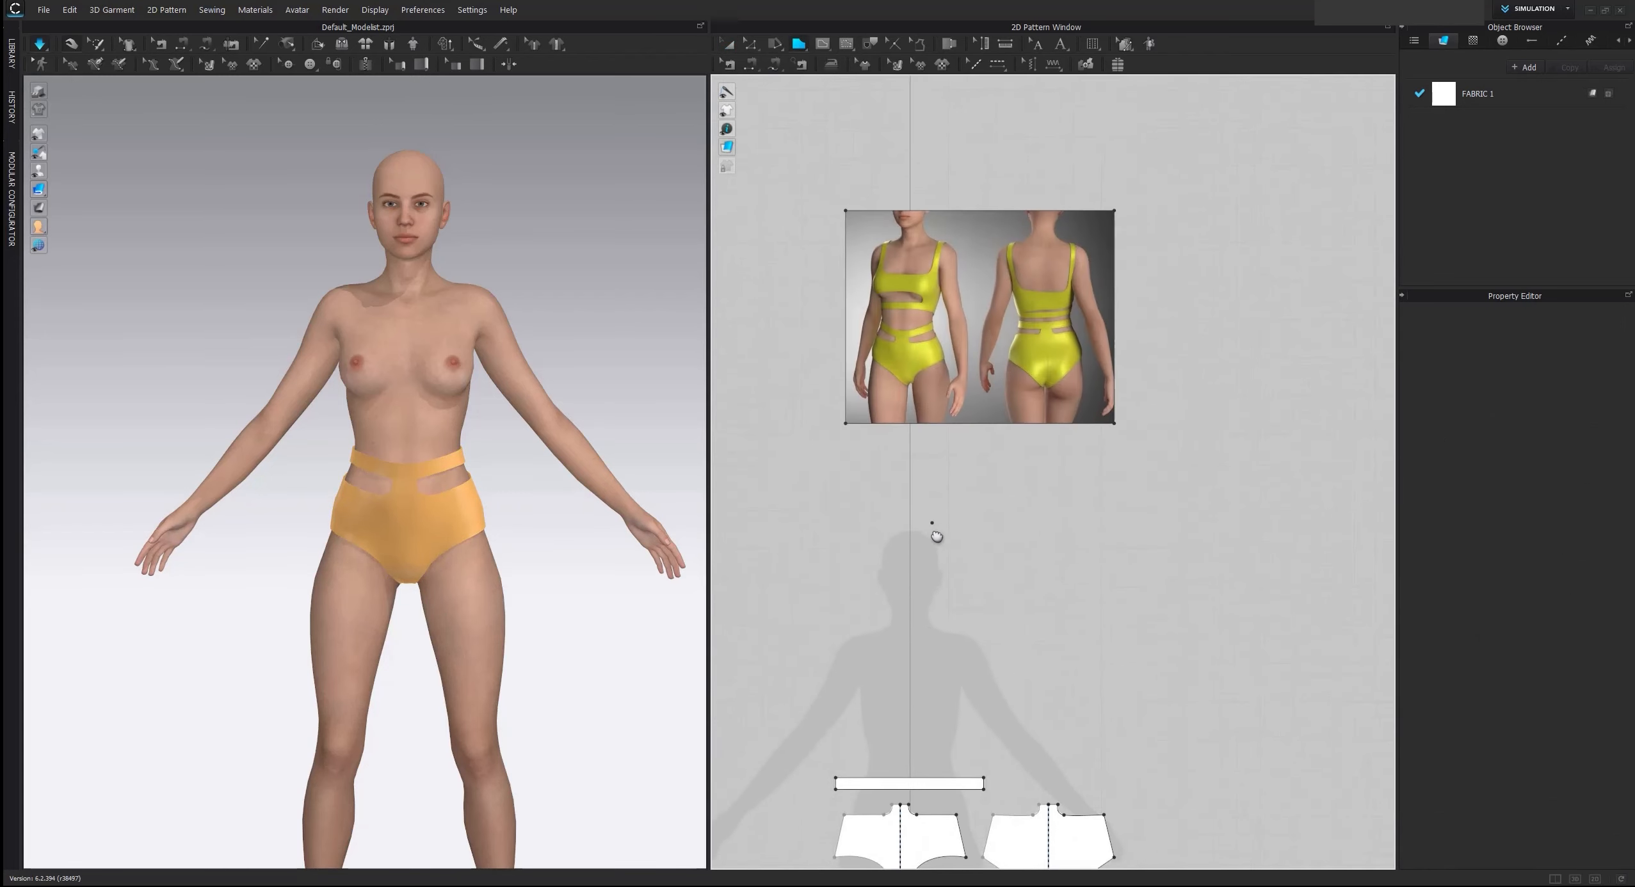
scroll(928, 522, up, 2)
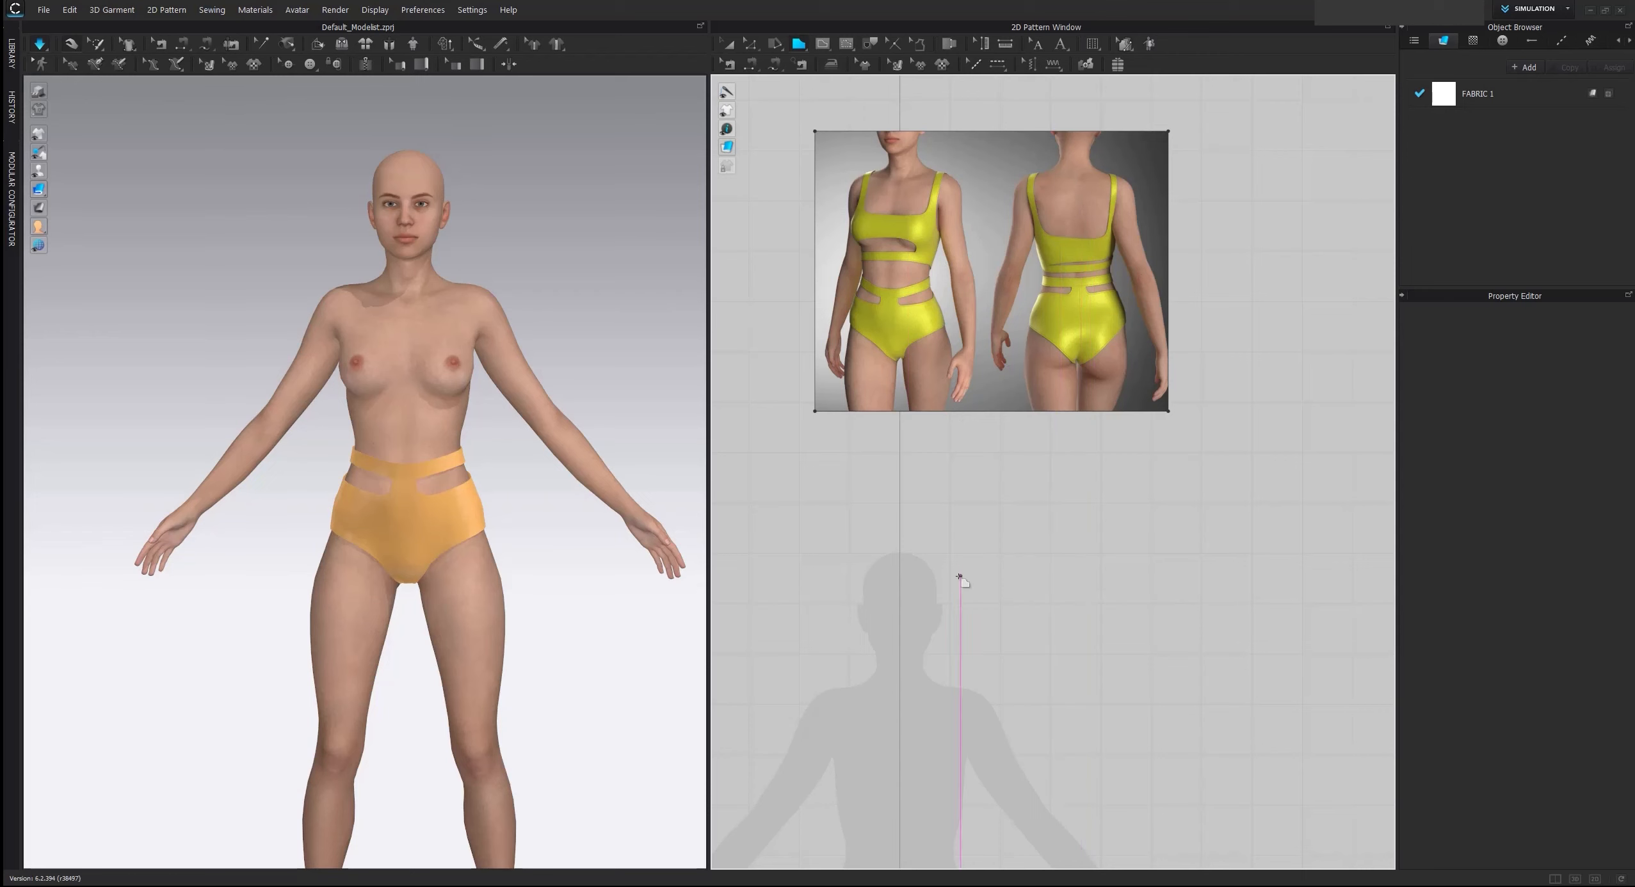
middle_drag(947, 710, 930, 498)
scroll(892, 549, up, 4)
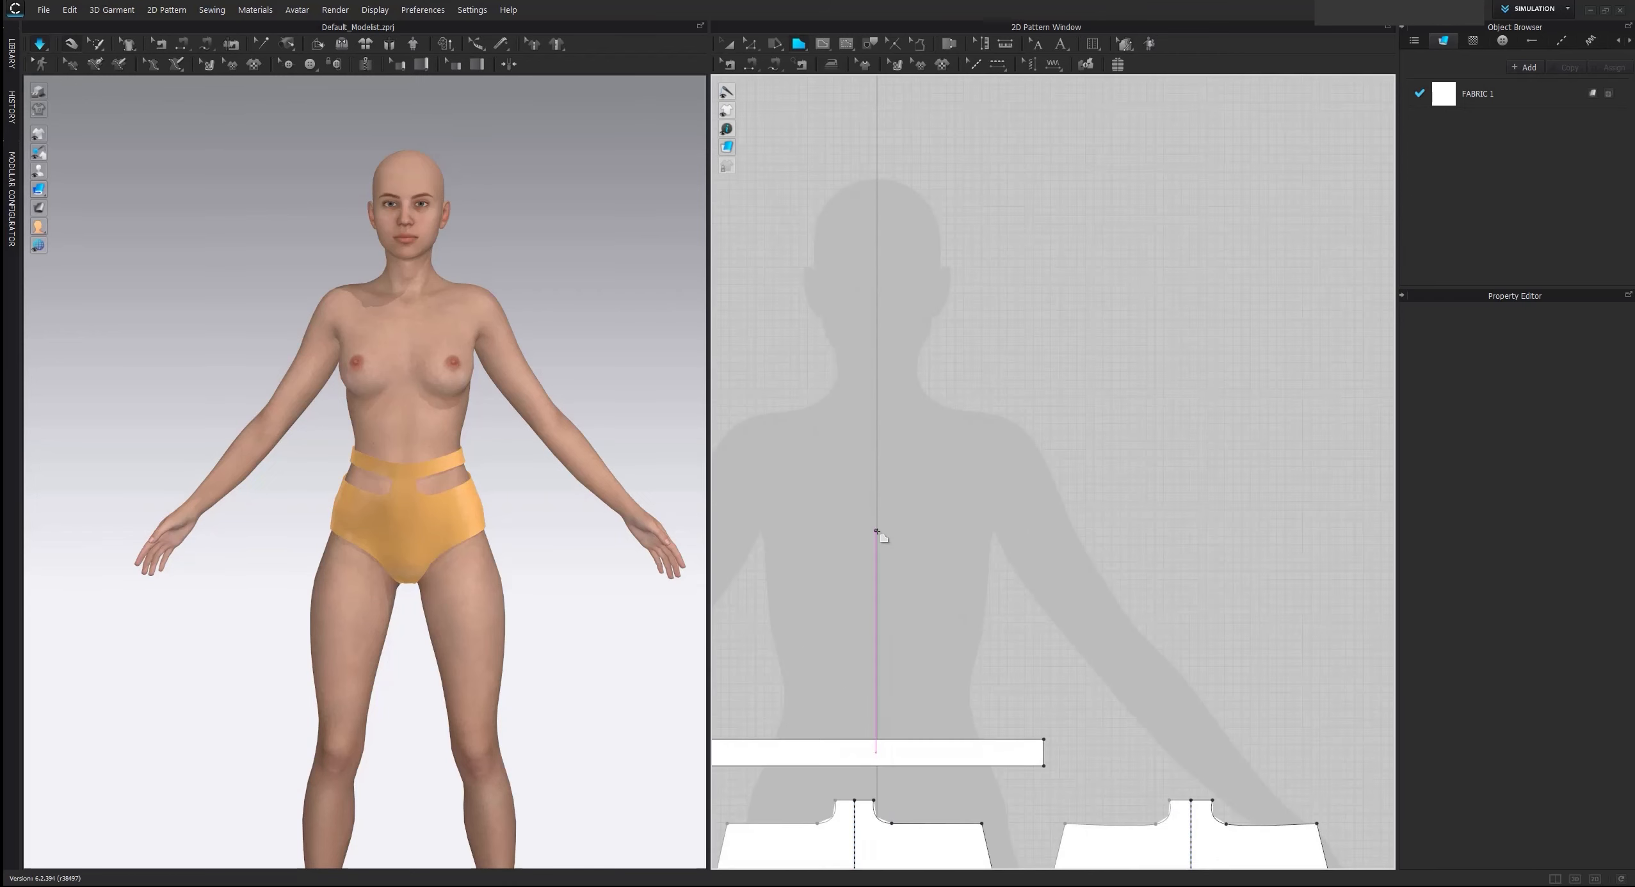
click(876, 522)
click(935, 522)
drag(961, 487, 962, 449)
click(960, 404)
Finish the outline with a strap end about 2.4 cm wide, a curved armhole, a tapered side edge and a straight hem closing at the center
click(983, 403)
drag(1003, 566, 1022, 569)
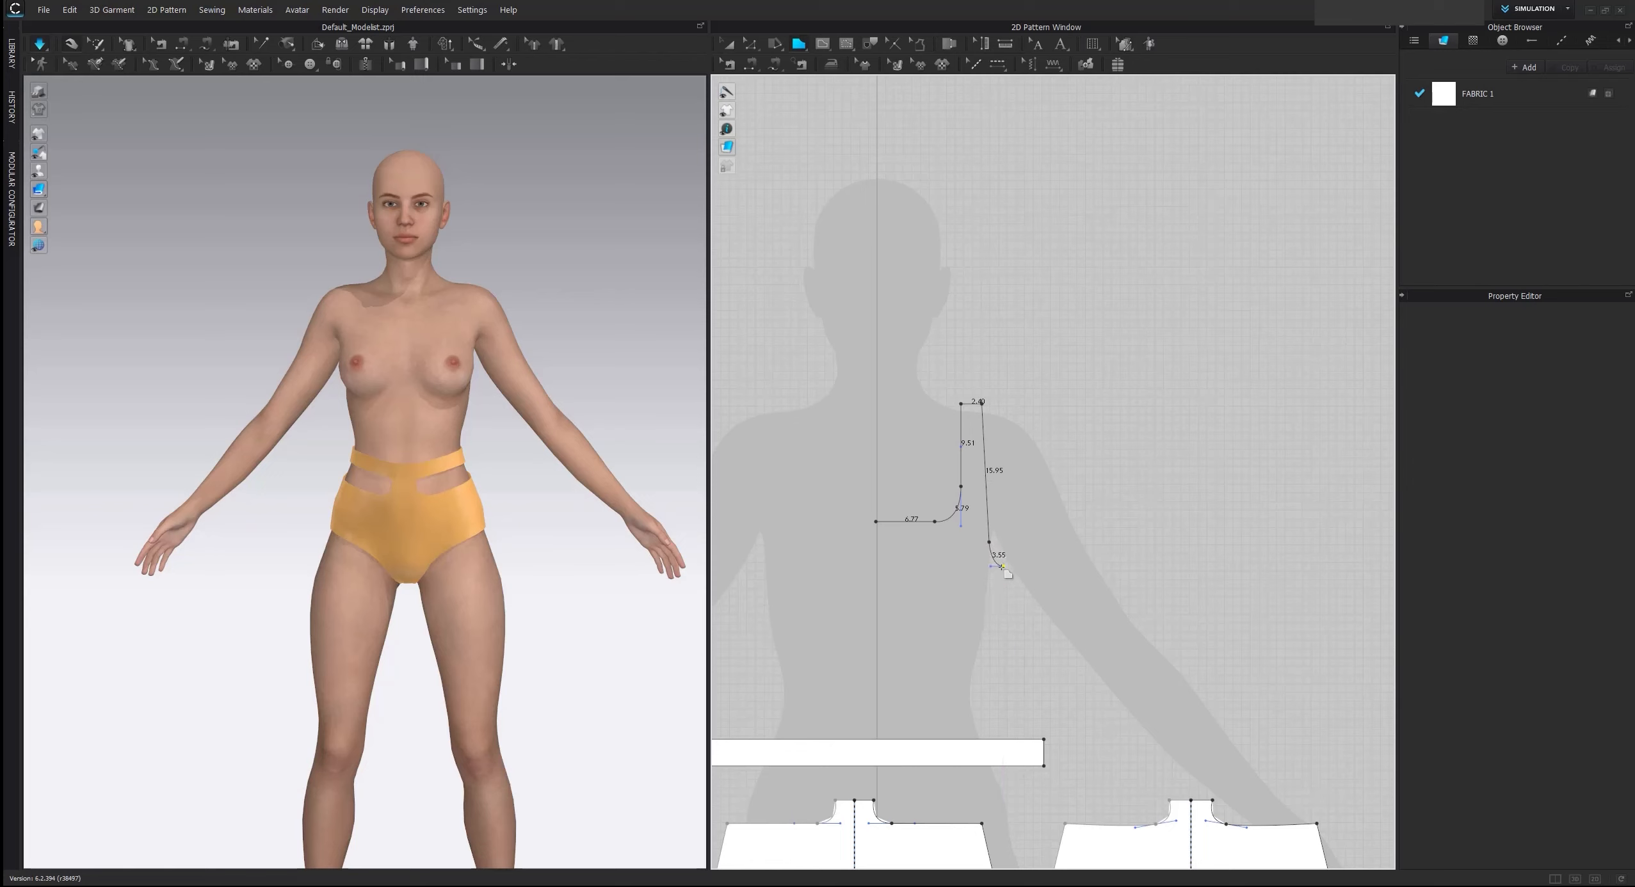
click(993, 650)
click(876, 649)
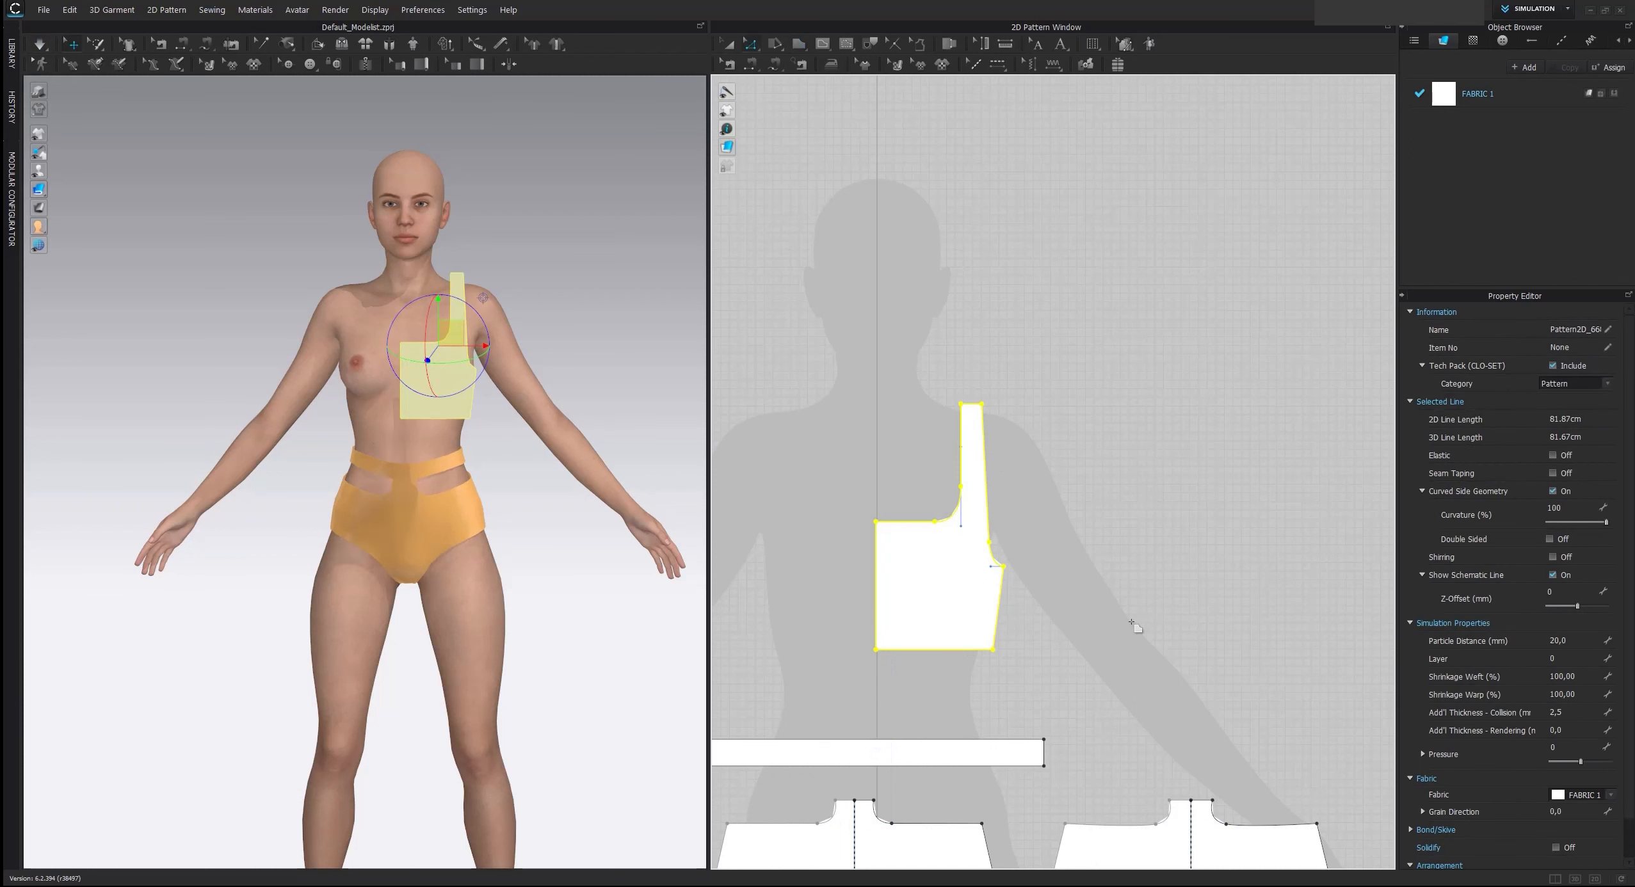
Unfold the half top across its center edge with symmetric editing and sewing
click(878, 561)
right_click(877, 559)
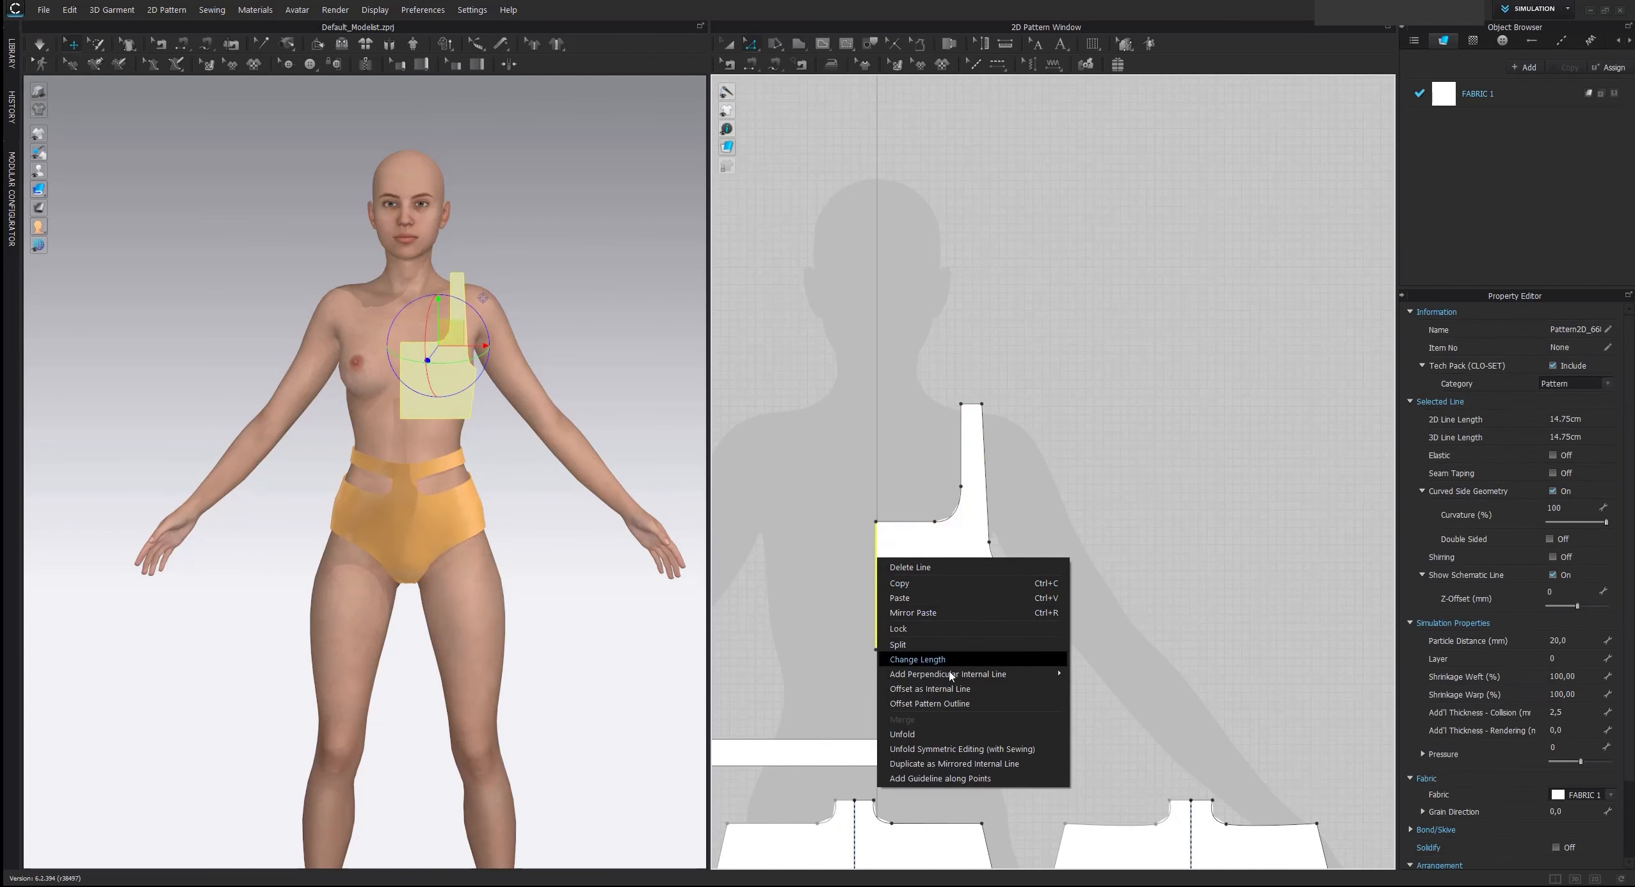
click(962, 749)
Duplicate the complete front top pattern and place the copy beside it as the back piece
scroll(932, 598, down, 2)
key(a)
click(915, 574)
key(ctrl+c)
key(ctrl+v)
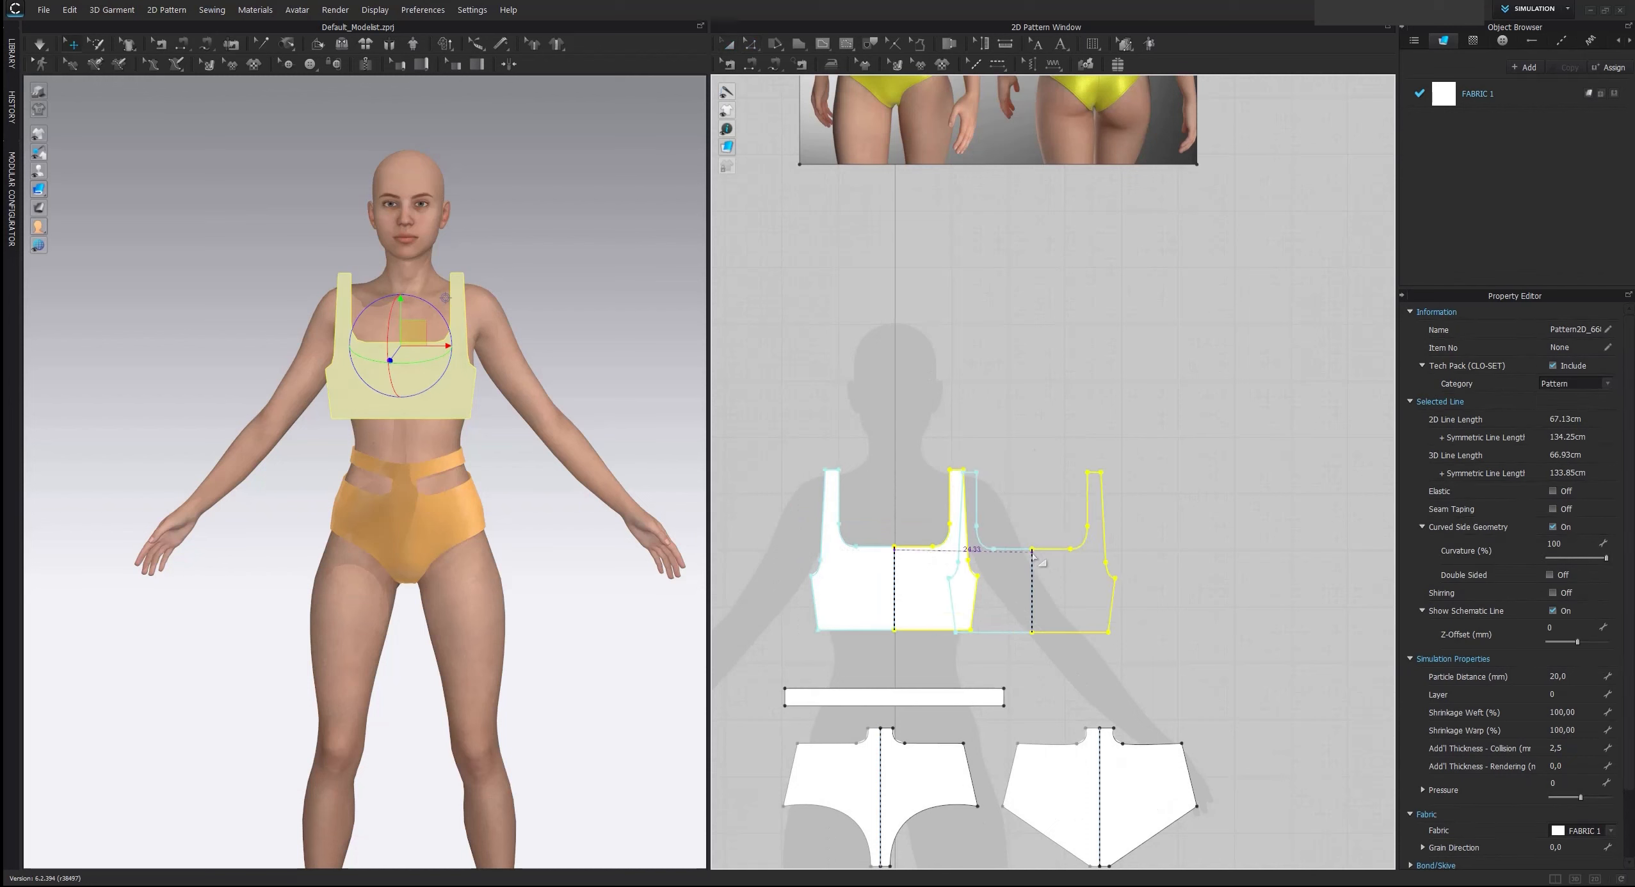
click(1088, 549)
click(906, 522)
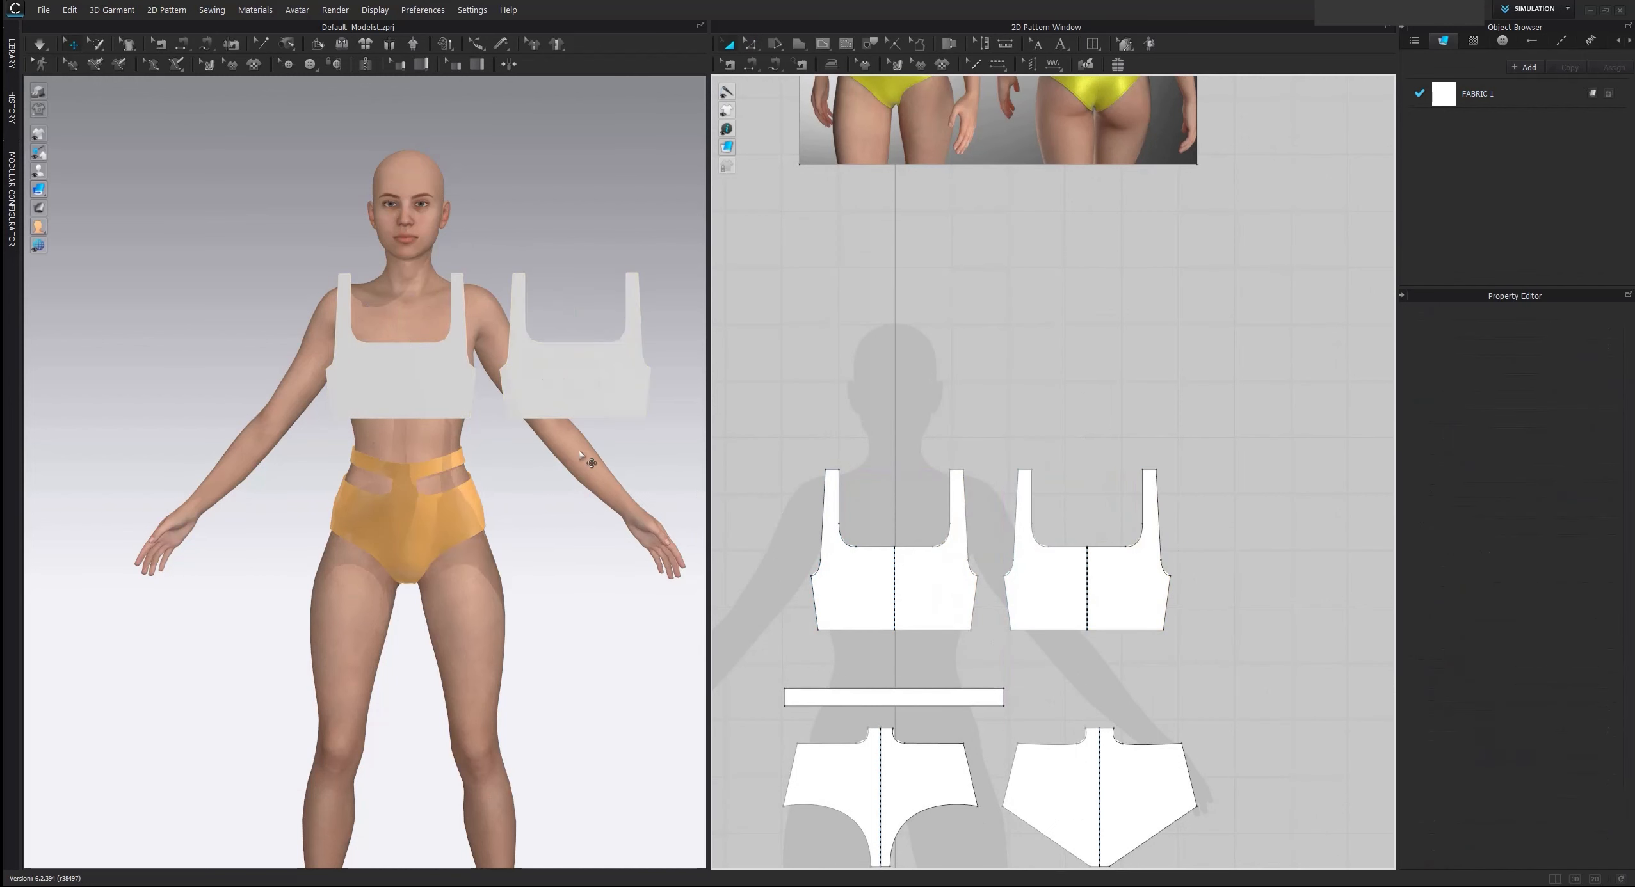
Show the arrangement points, place the front top at the avatar's center chest point, and raise it toward the shoulders
mouse_move(588, 460)
right_down()
mouse_move(646, 464)
mouse_move(592, 472)
right_up()
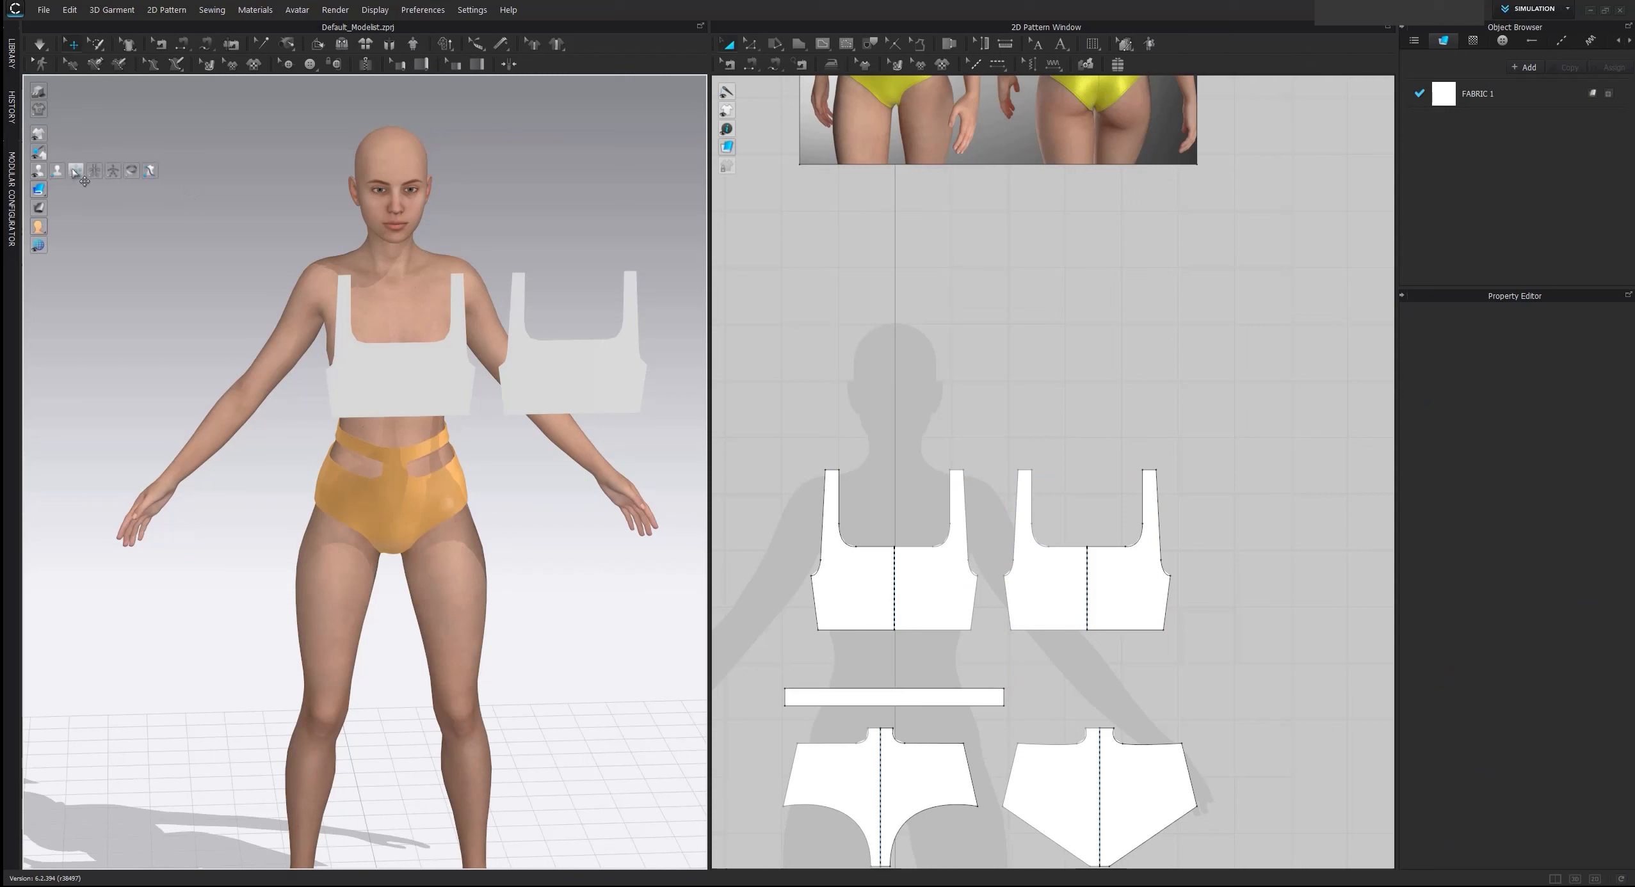
click(75, 171)
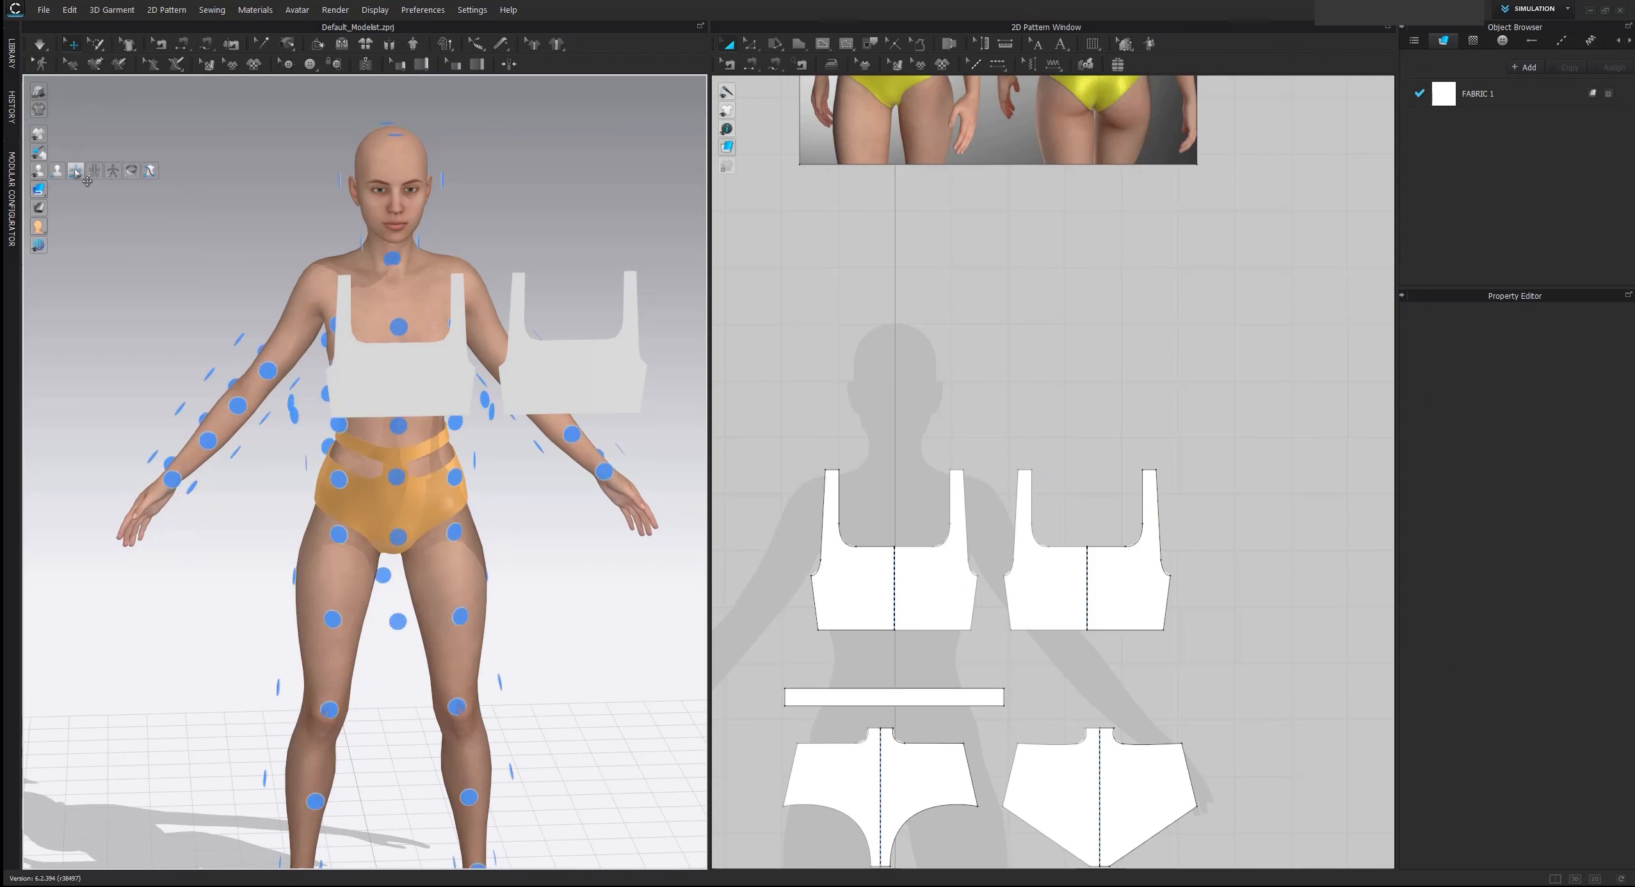
click(379, 388)
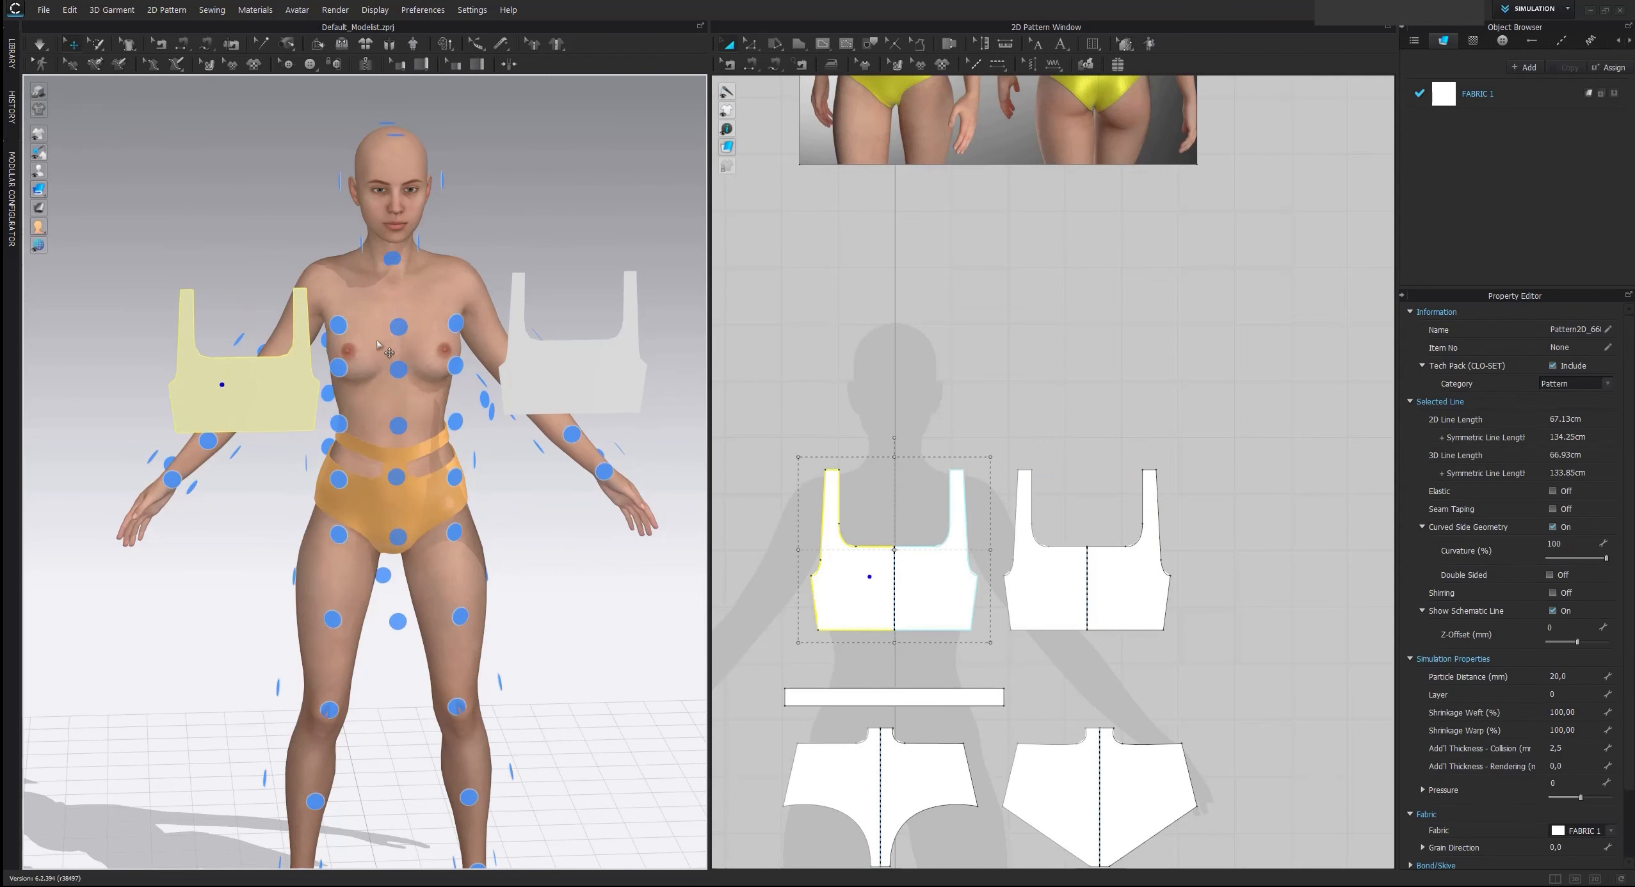
click(398, 369)
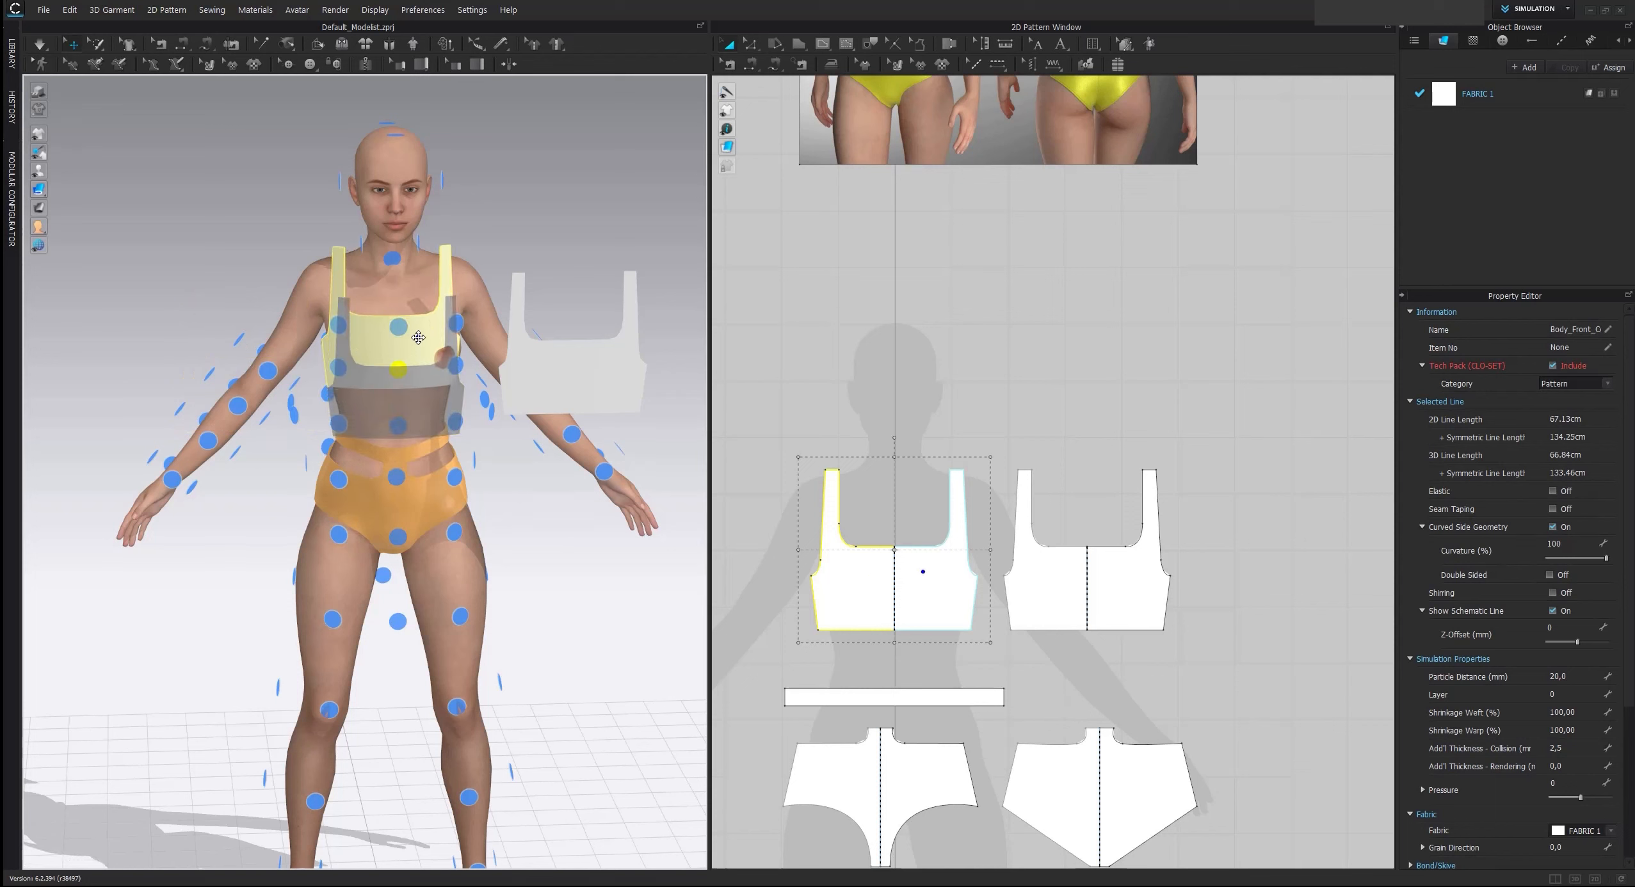
Place the back top at the avatar's center back point, raise it to shoulder level, and hide the arrangement points
click(588, 399)
right_drag(588, 398, 847, 556)
right_drag(491, 513, 530, 418)
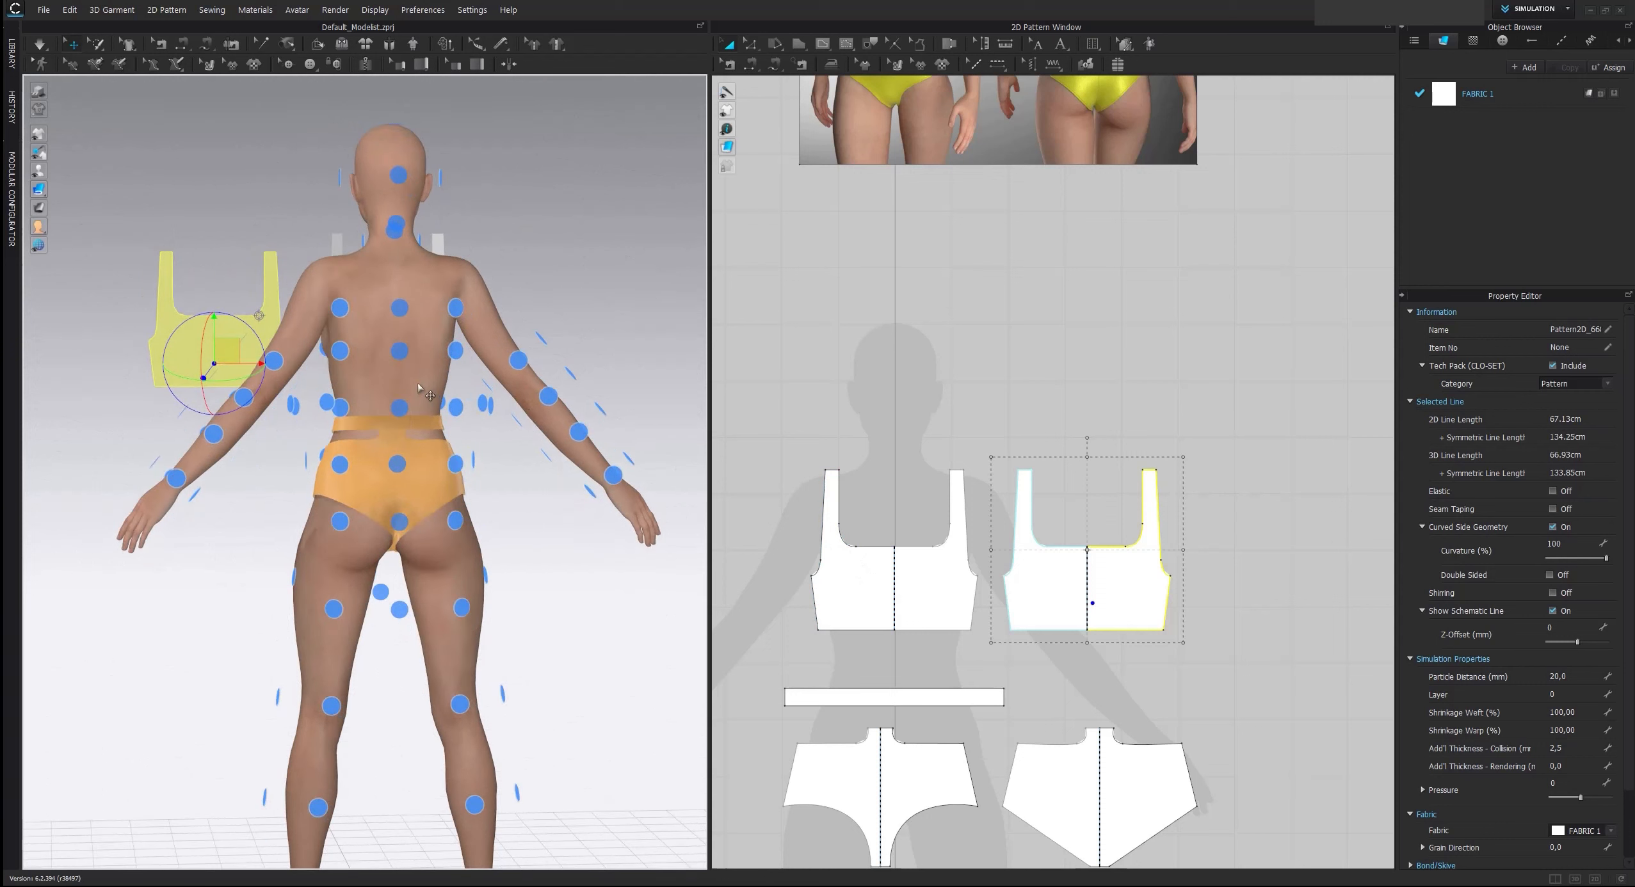
click(400, 351)
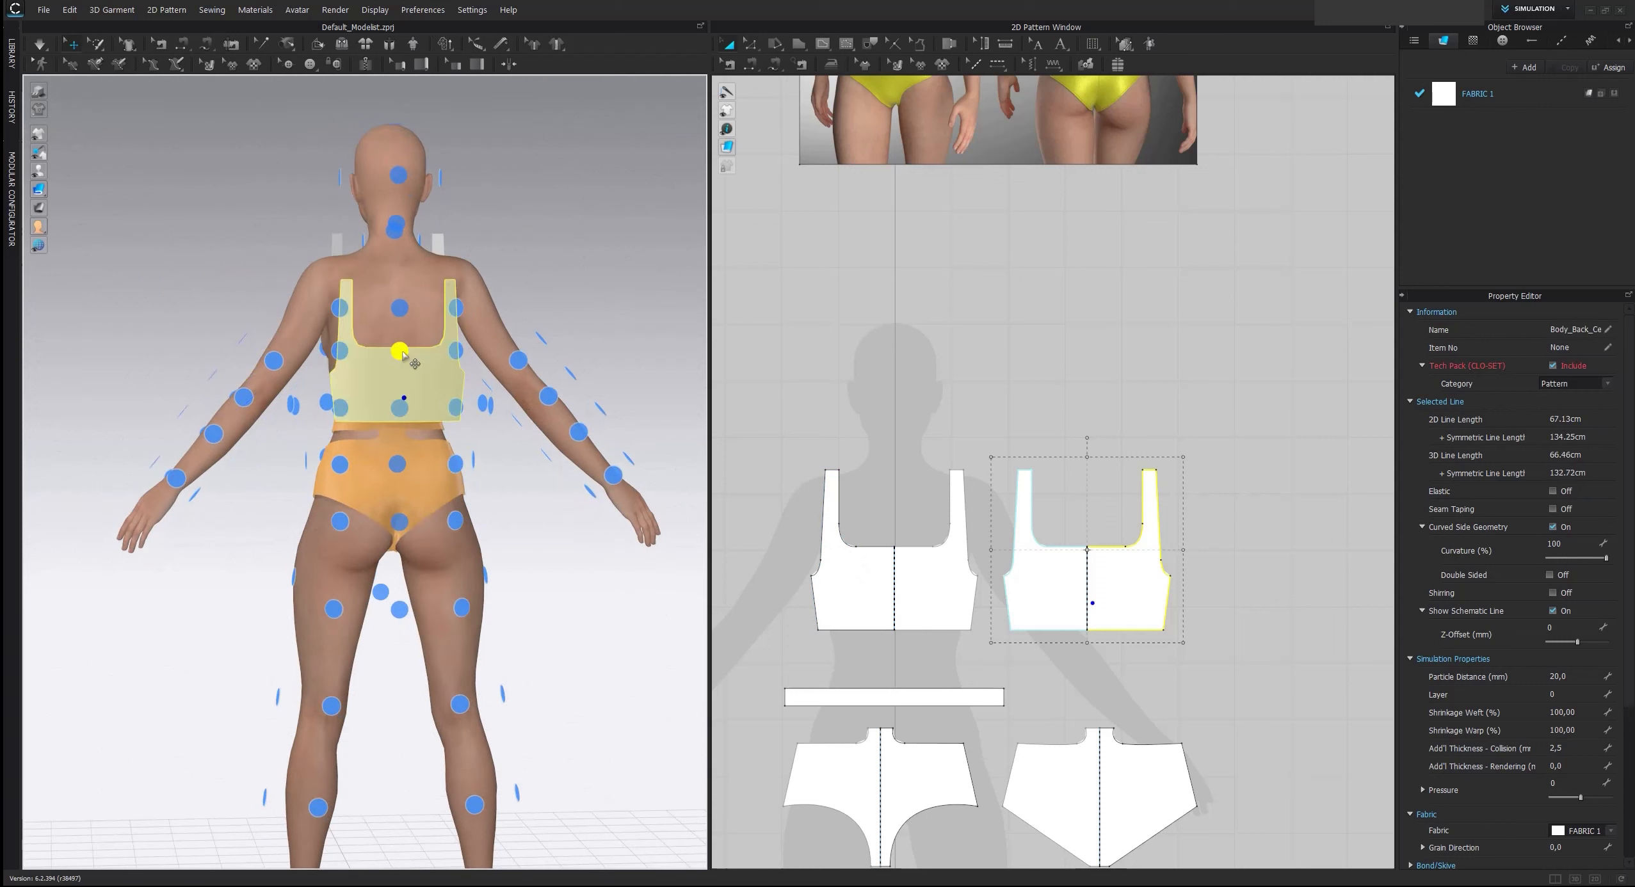
click(442, 388)
drag(434, 384, 423, 333)
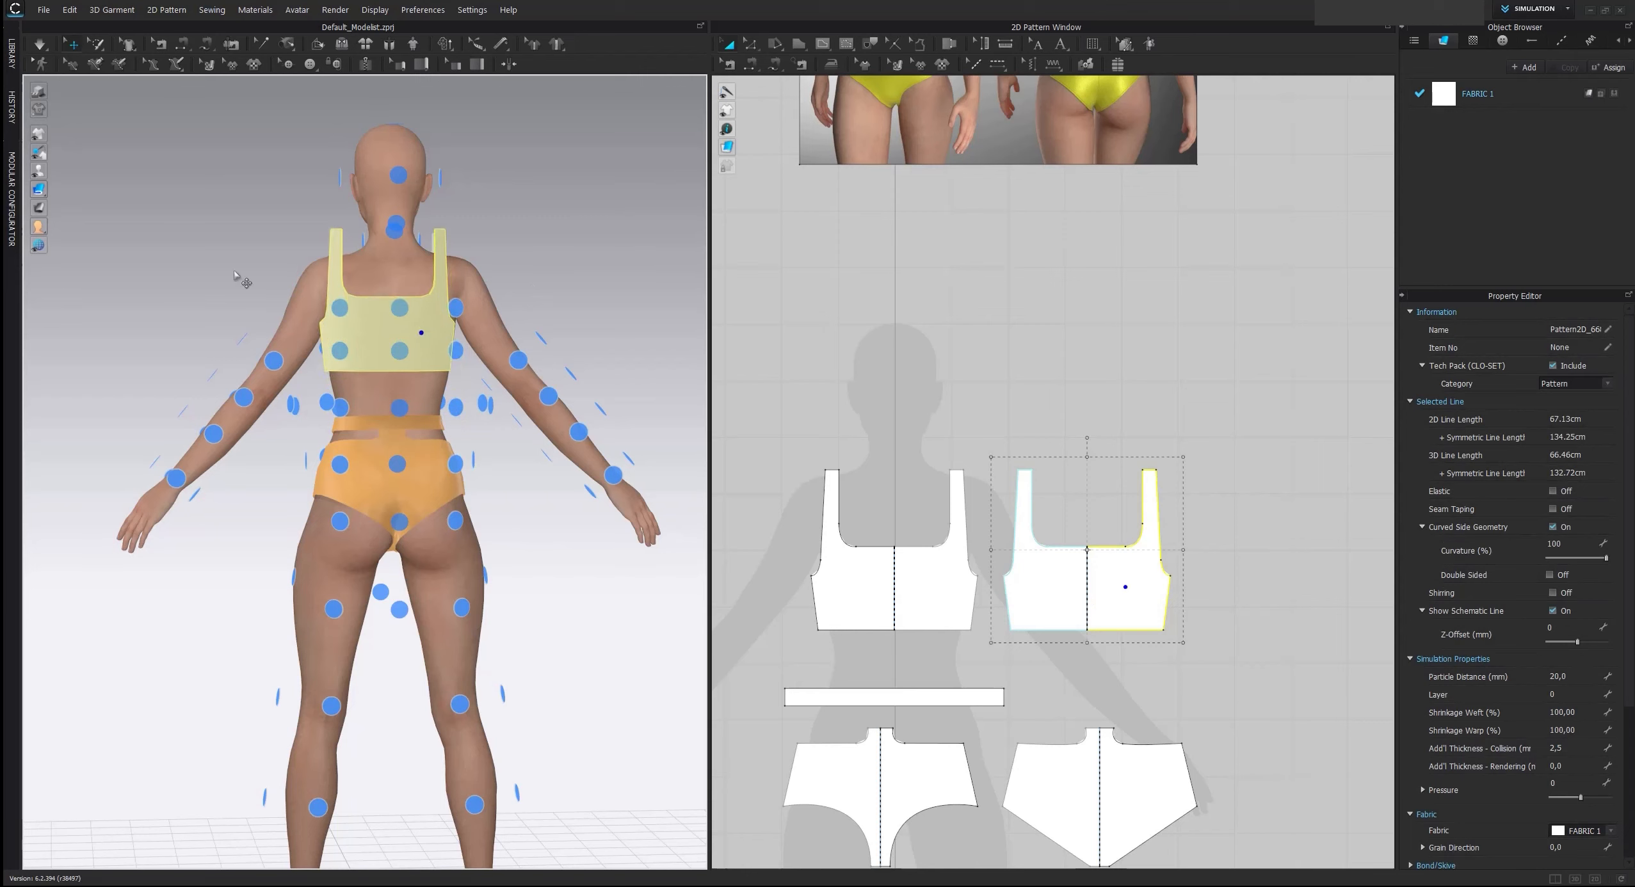
click(240, 280)
click(38, 171)
View the avatar from the side and move the back top piece closer to the body
right_drag(88, 192, 259, 307)
scroll(260, 307, up, 1)
mouse_move(410, 321)
right_down()
mouse_move(506, 365)
mouse_move(413, 322)
right_up()
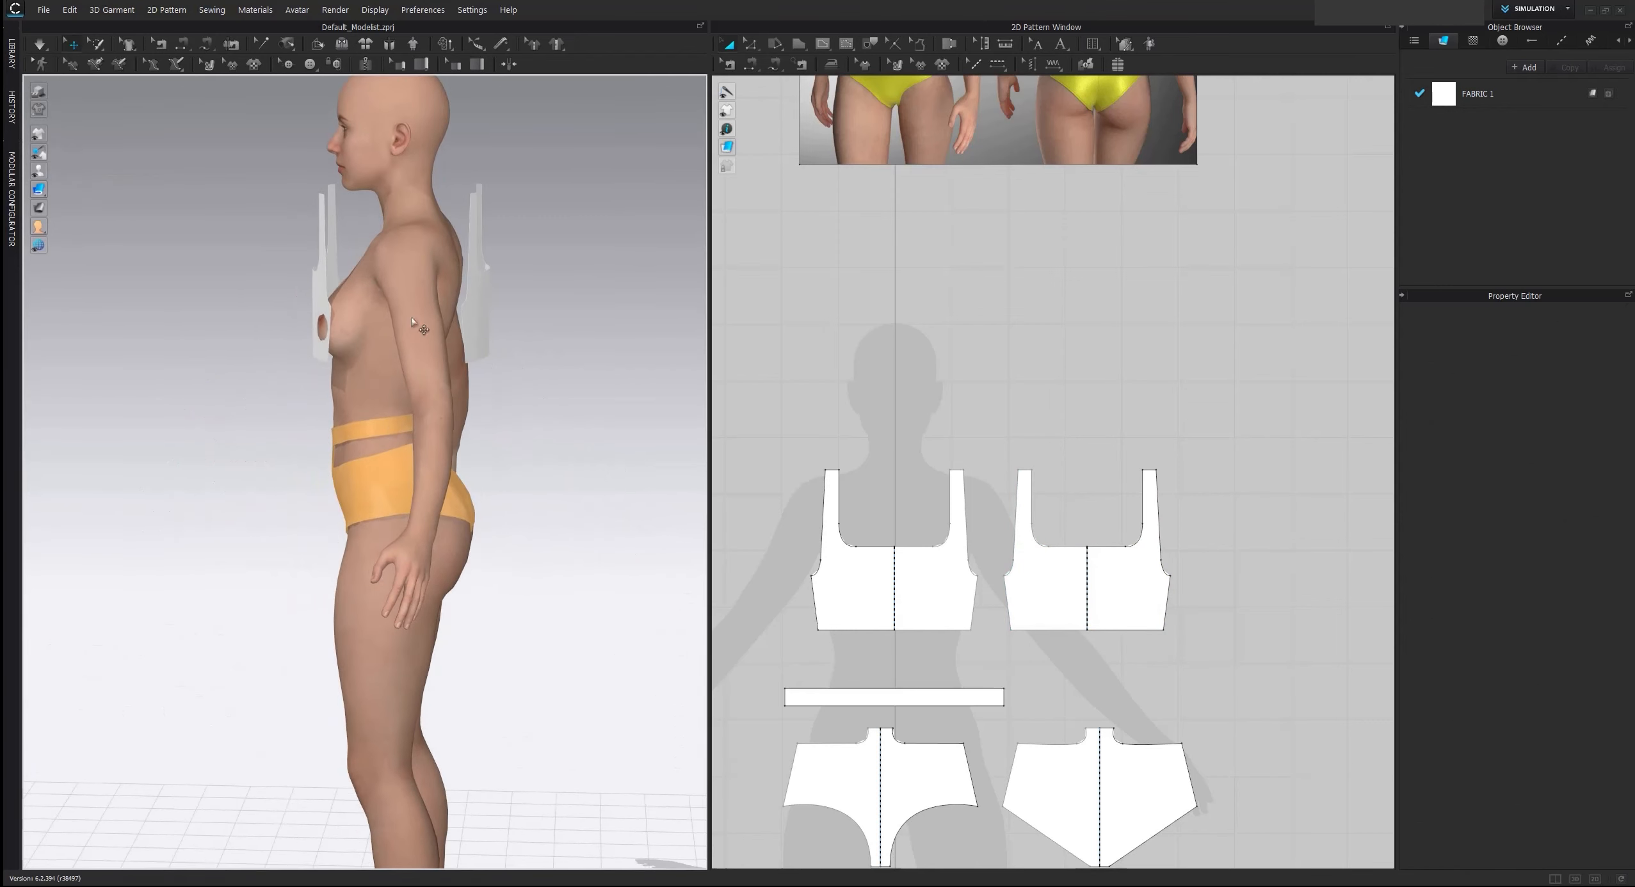
mouse_move(486, 308)
mouse_down()
mouse_move(362, 301)
mouse_move(462, 306)
mouse_up()
click(595, 412)
Sew the front top to the back top along the side edges and the strap ends
right_drag(595, 412, 661, 412)
click(777, 63)
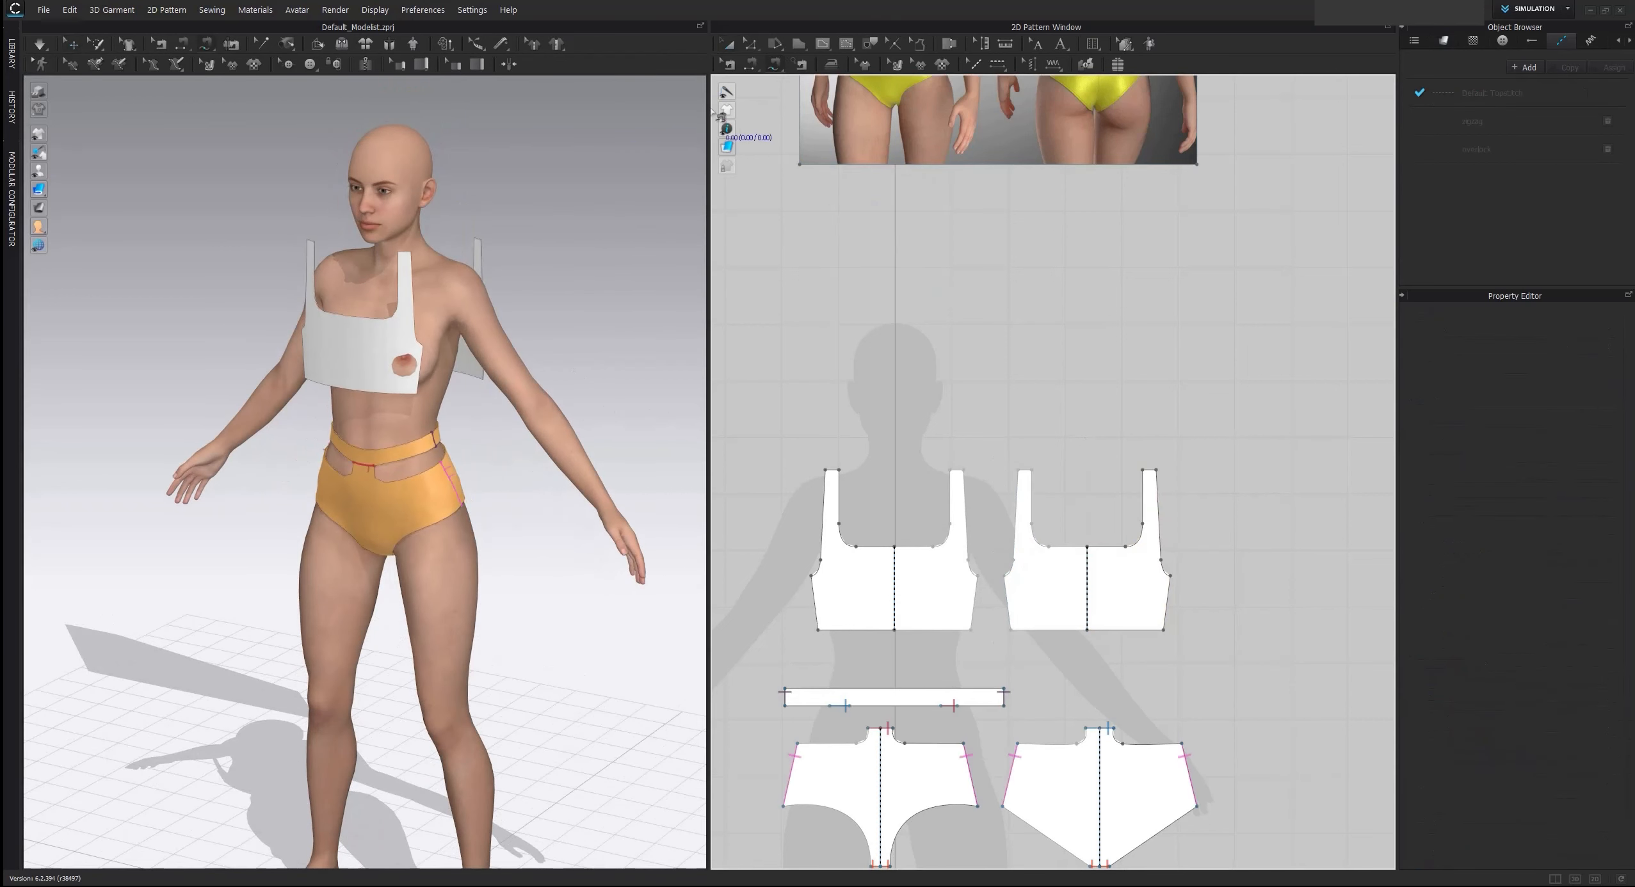
click(978, 576)
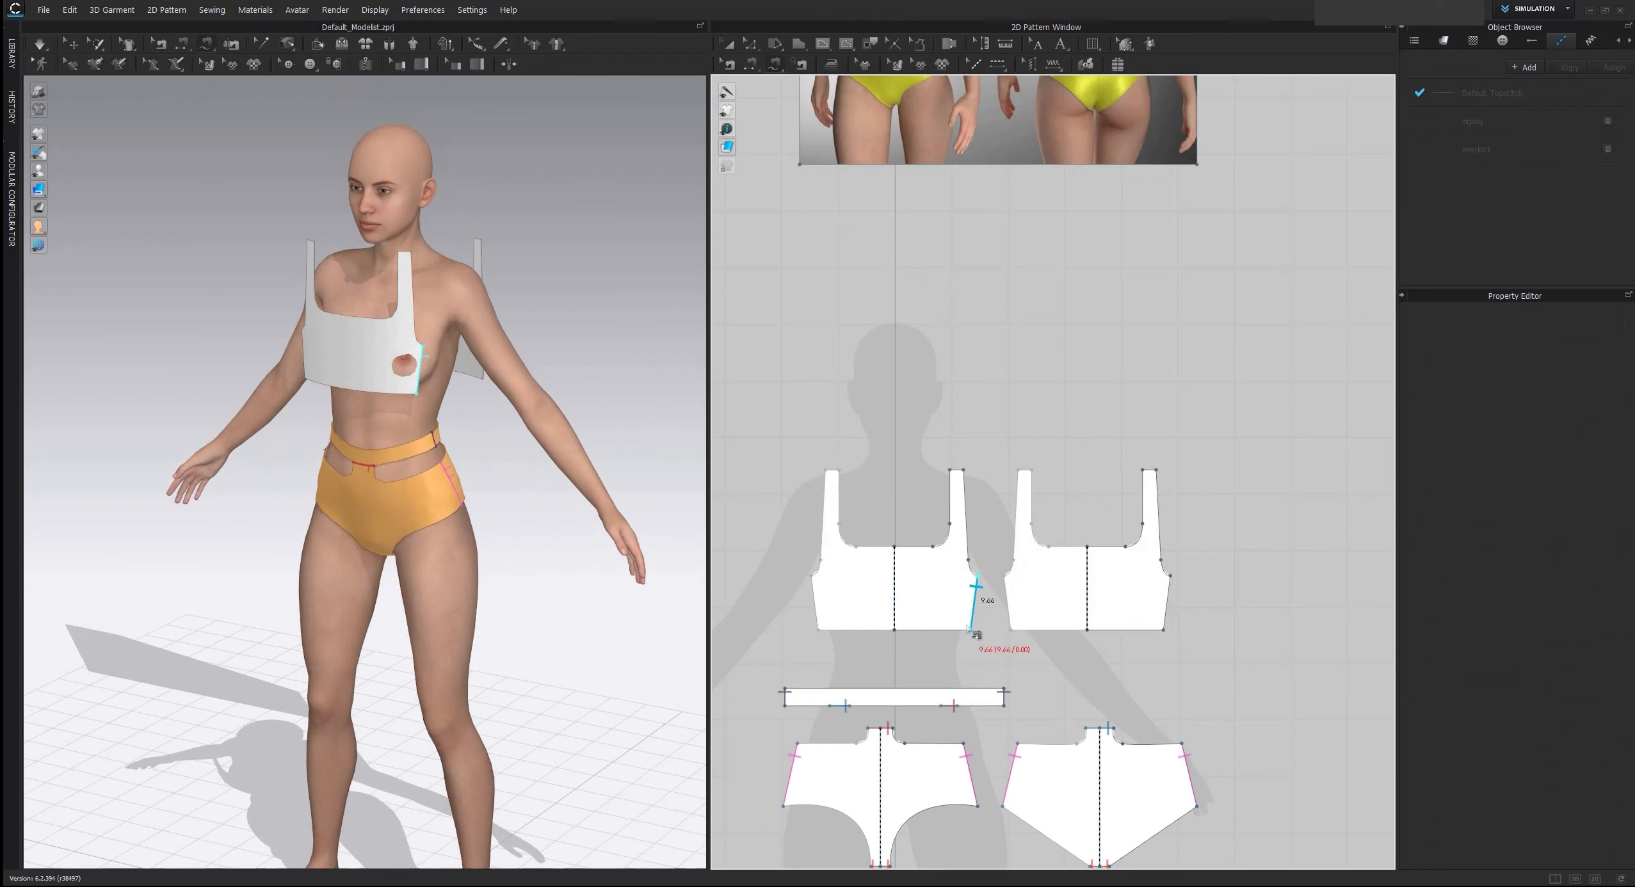
click(972, 630)
click(1005, 579)
click(1011, 631)
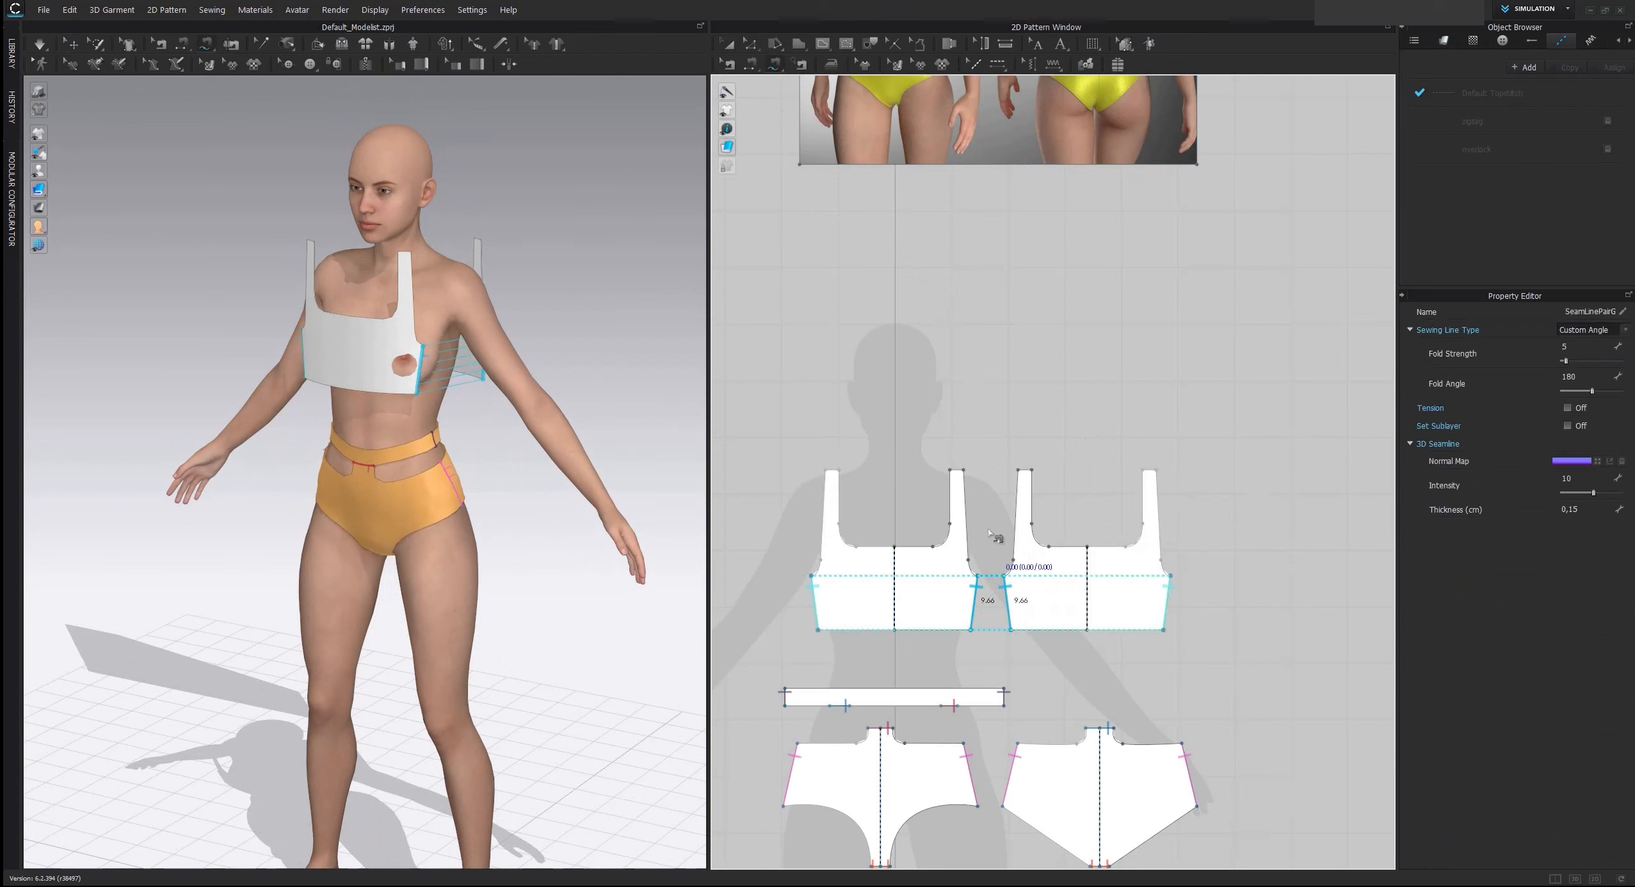
click(965, 472)
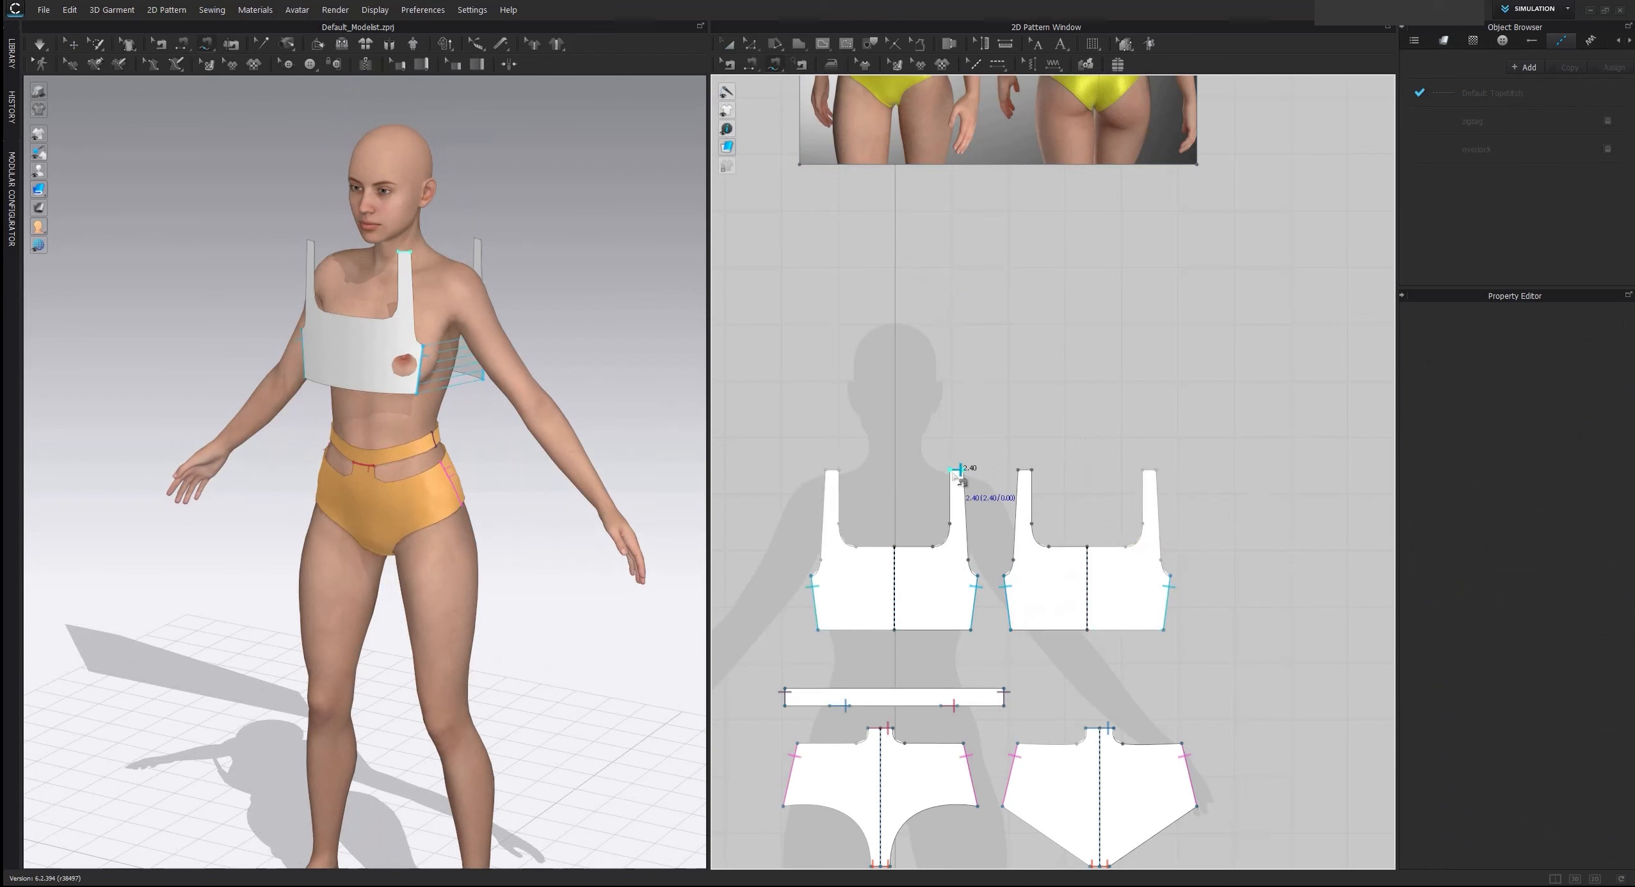
click(1026, 473)
click(728, 43)
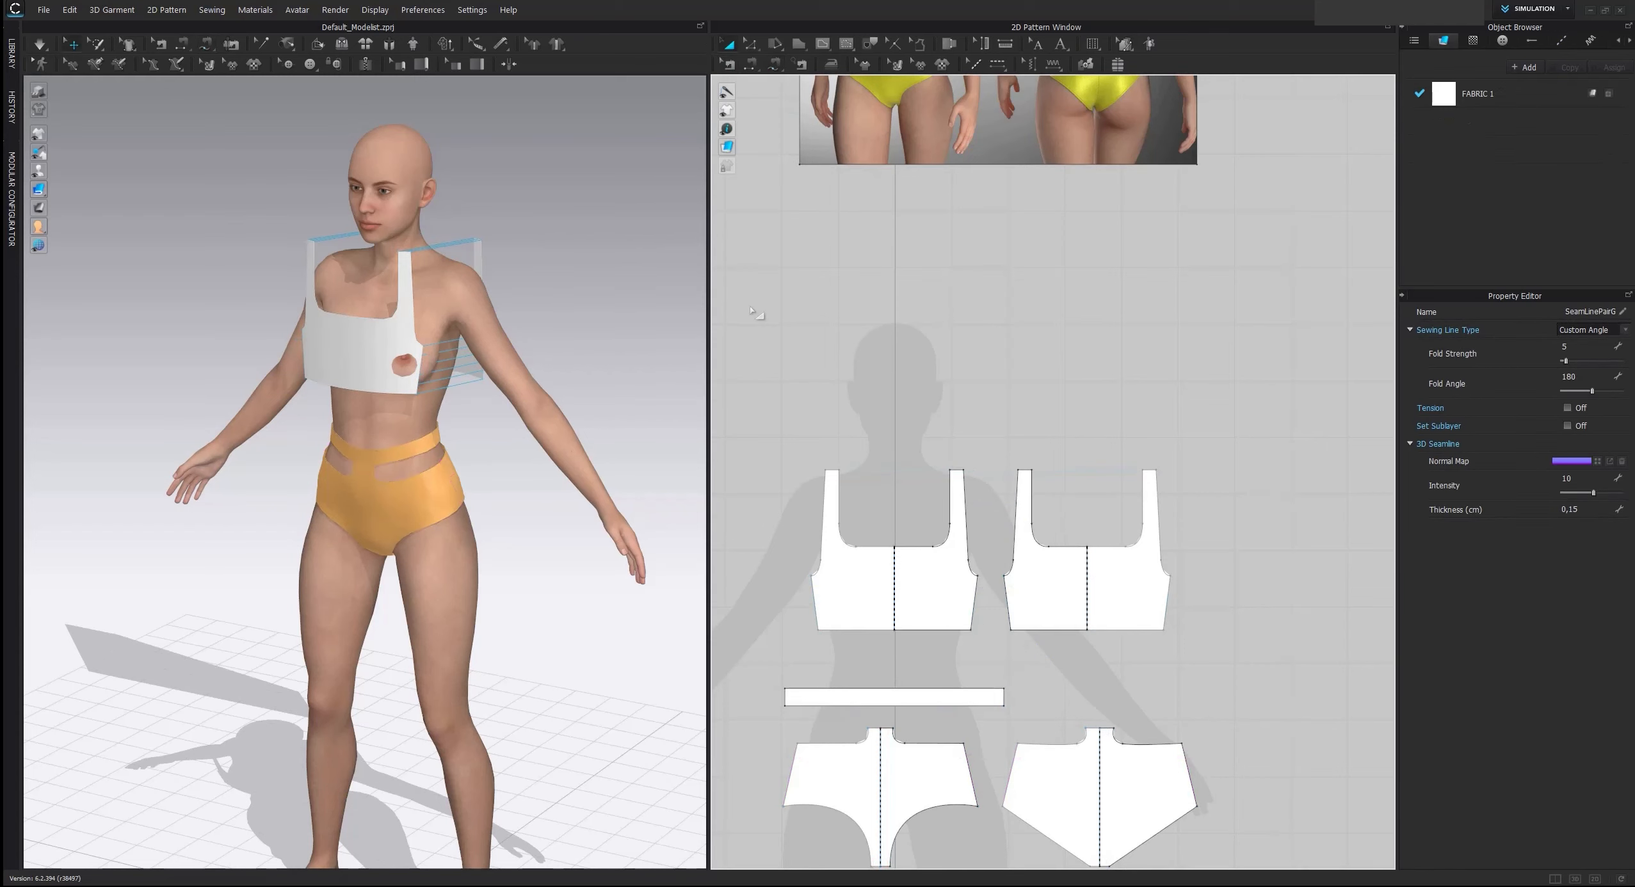
Strengthen the front and back top pieces and simulate them on the avatar
scroll(851, 383, down, 3)
drag(814, 374, 1059, 511)
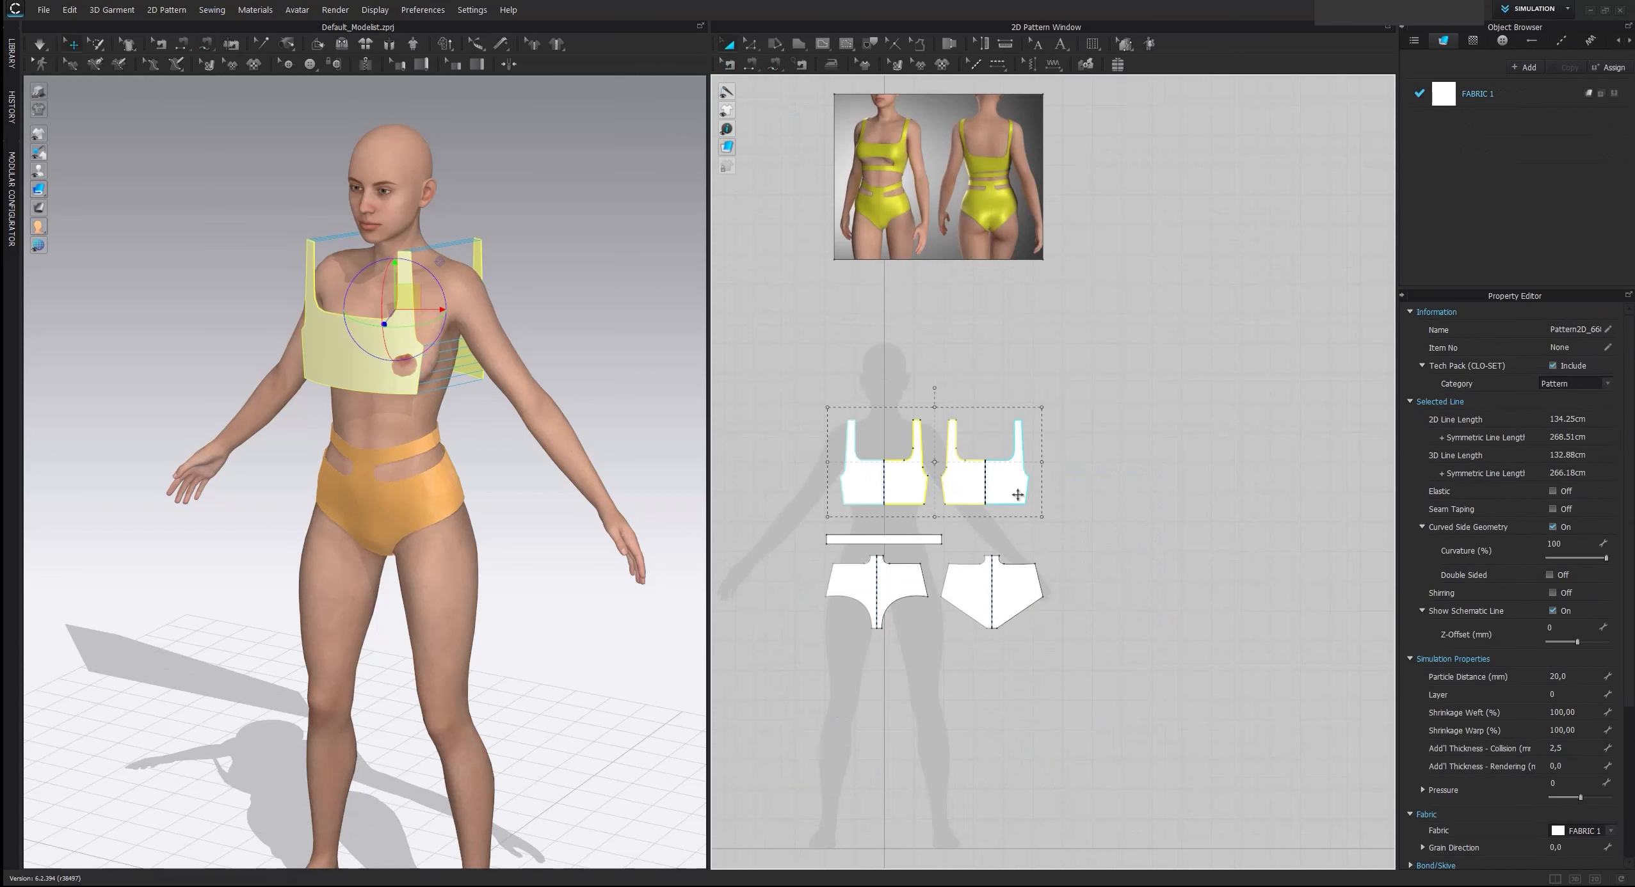
key(ctrl+h)
click(1069, 377)
key(space)
key(space)
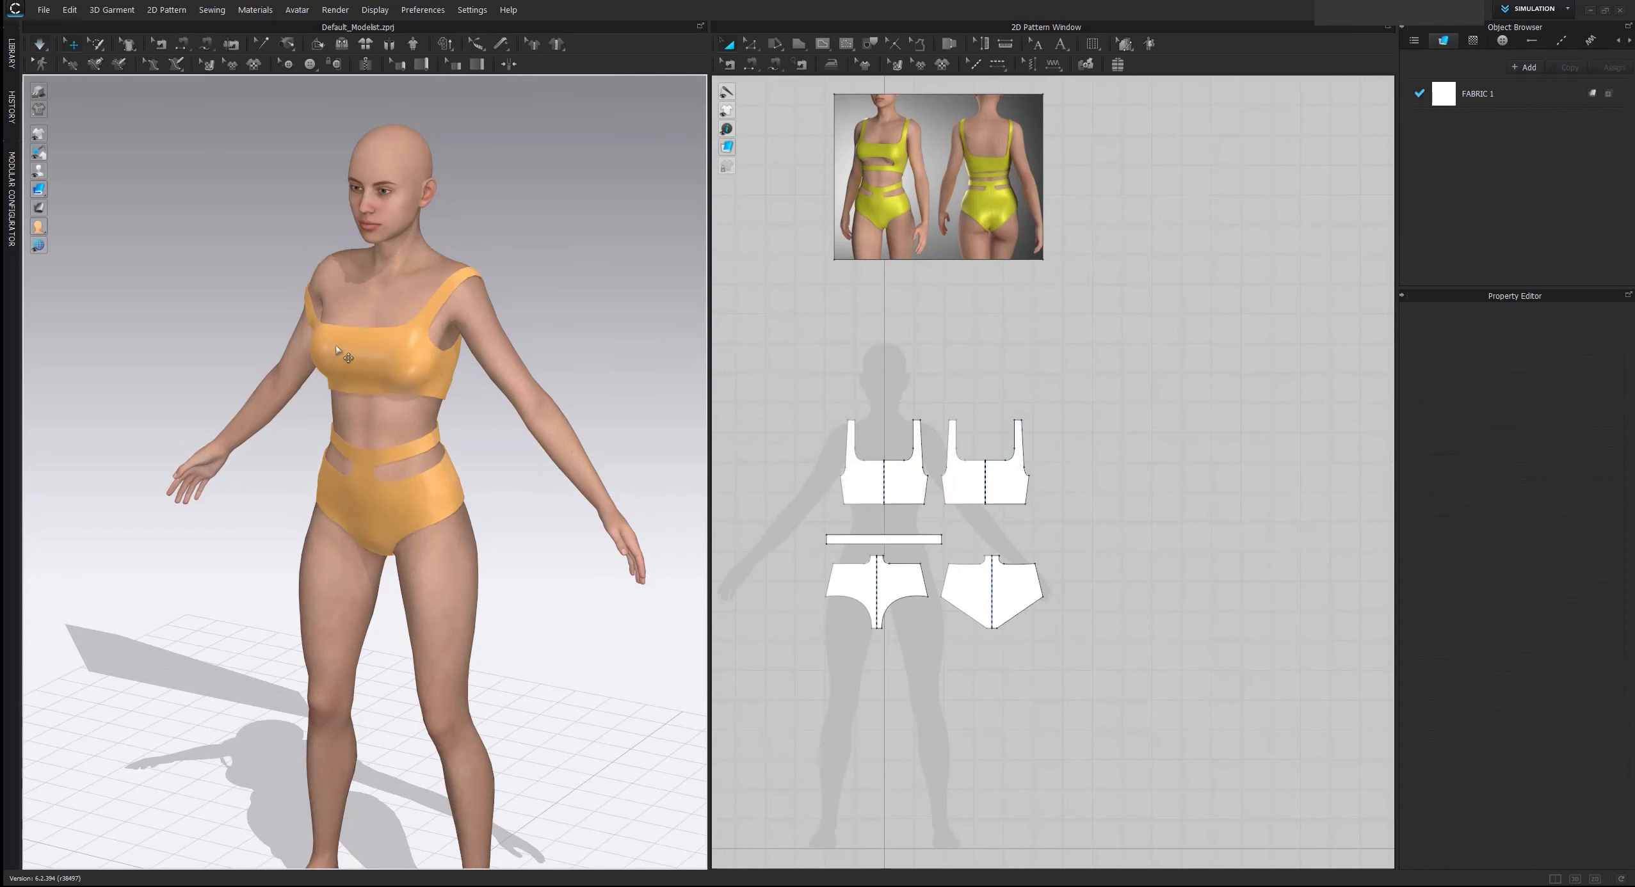
Pull the slipped strap of the top back up onto the avatar's shoulder
right_drag(342, 356, 416, 355)
scroll(416, 355, up, 2)
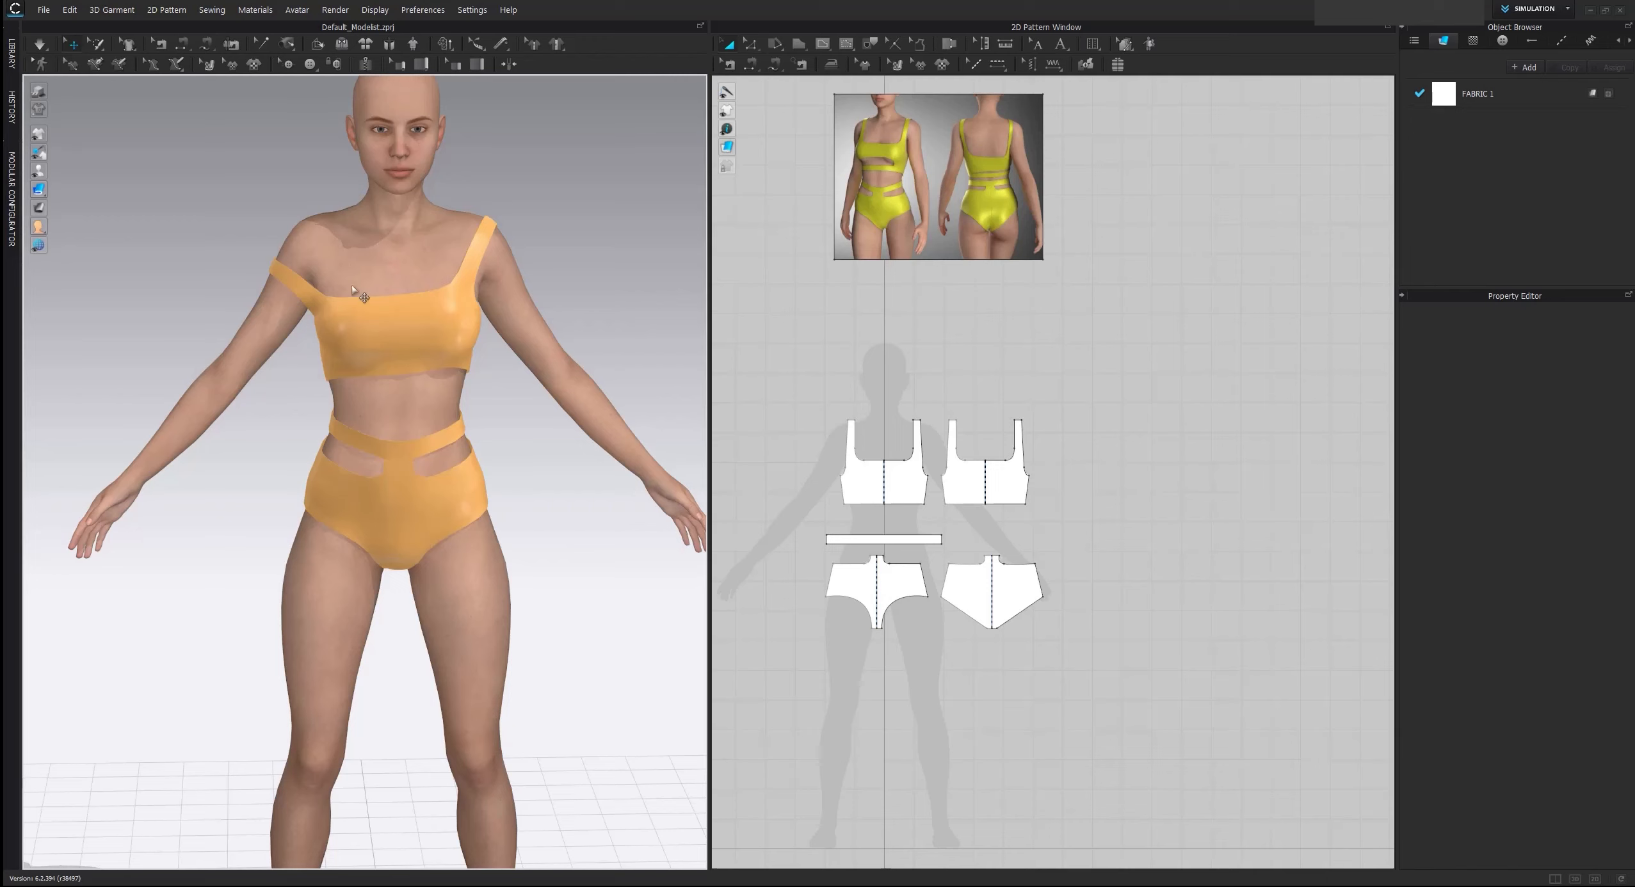
scroll(353, 287, up, 1)
drag(274, 241, 345, 192)
middle_drag(453, 226, 446, 453)
right_drag(446, 452, 313, 1)
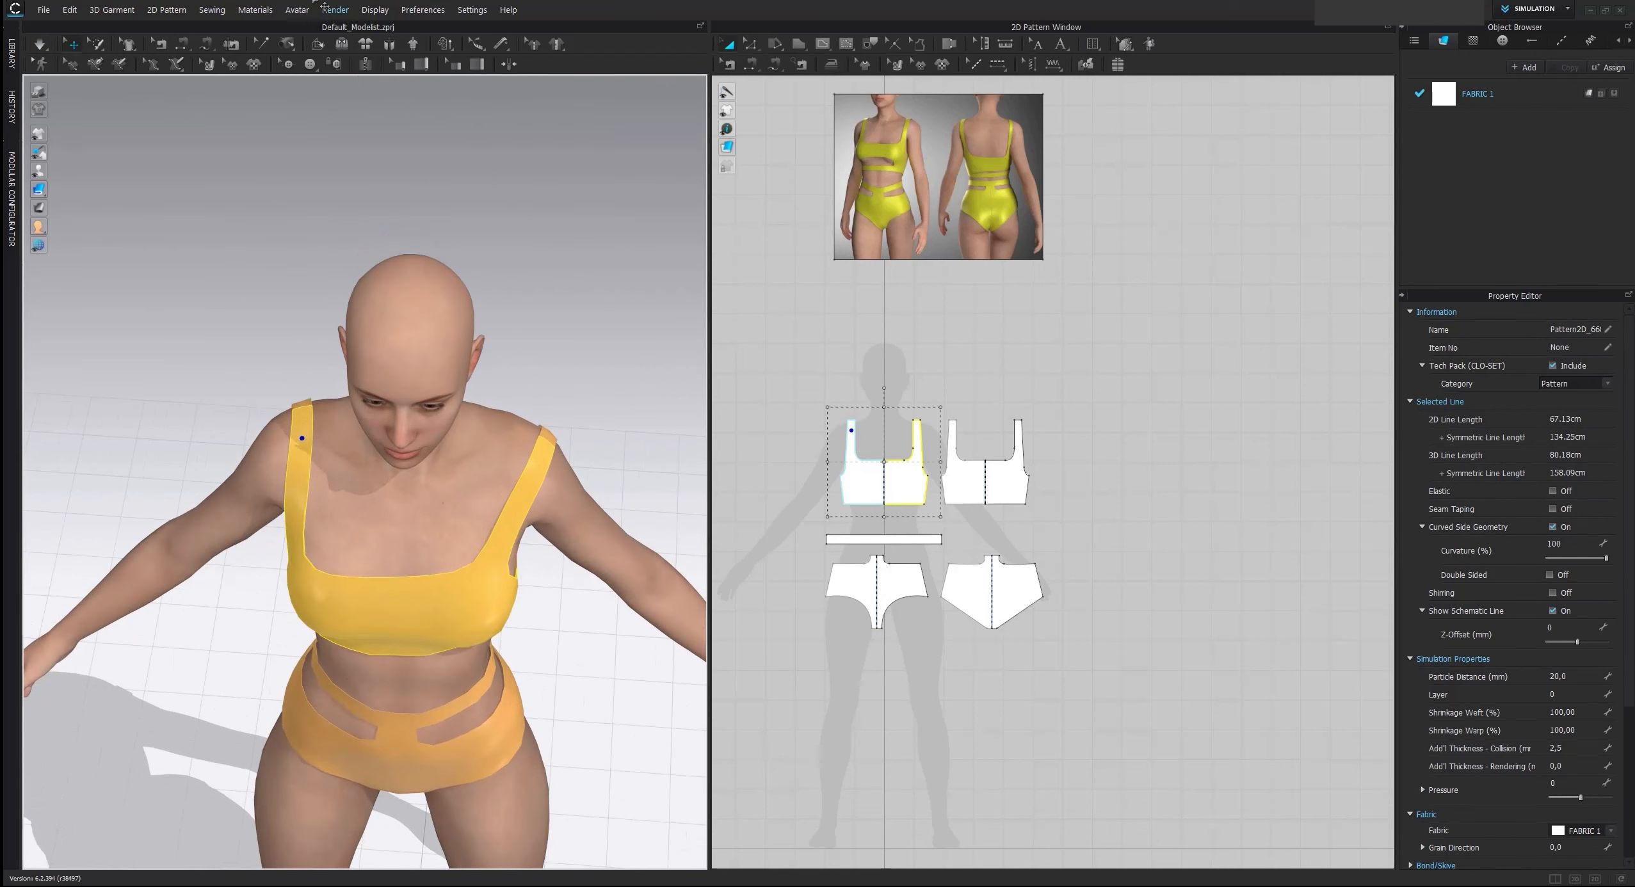
Tack both straps of the top to the avatar's shoulders and simulate the garment
click(290, 46)
click(313, 79)
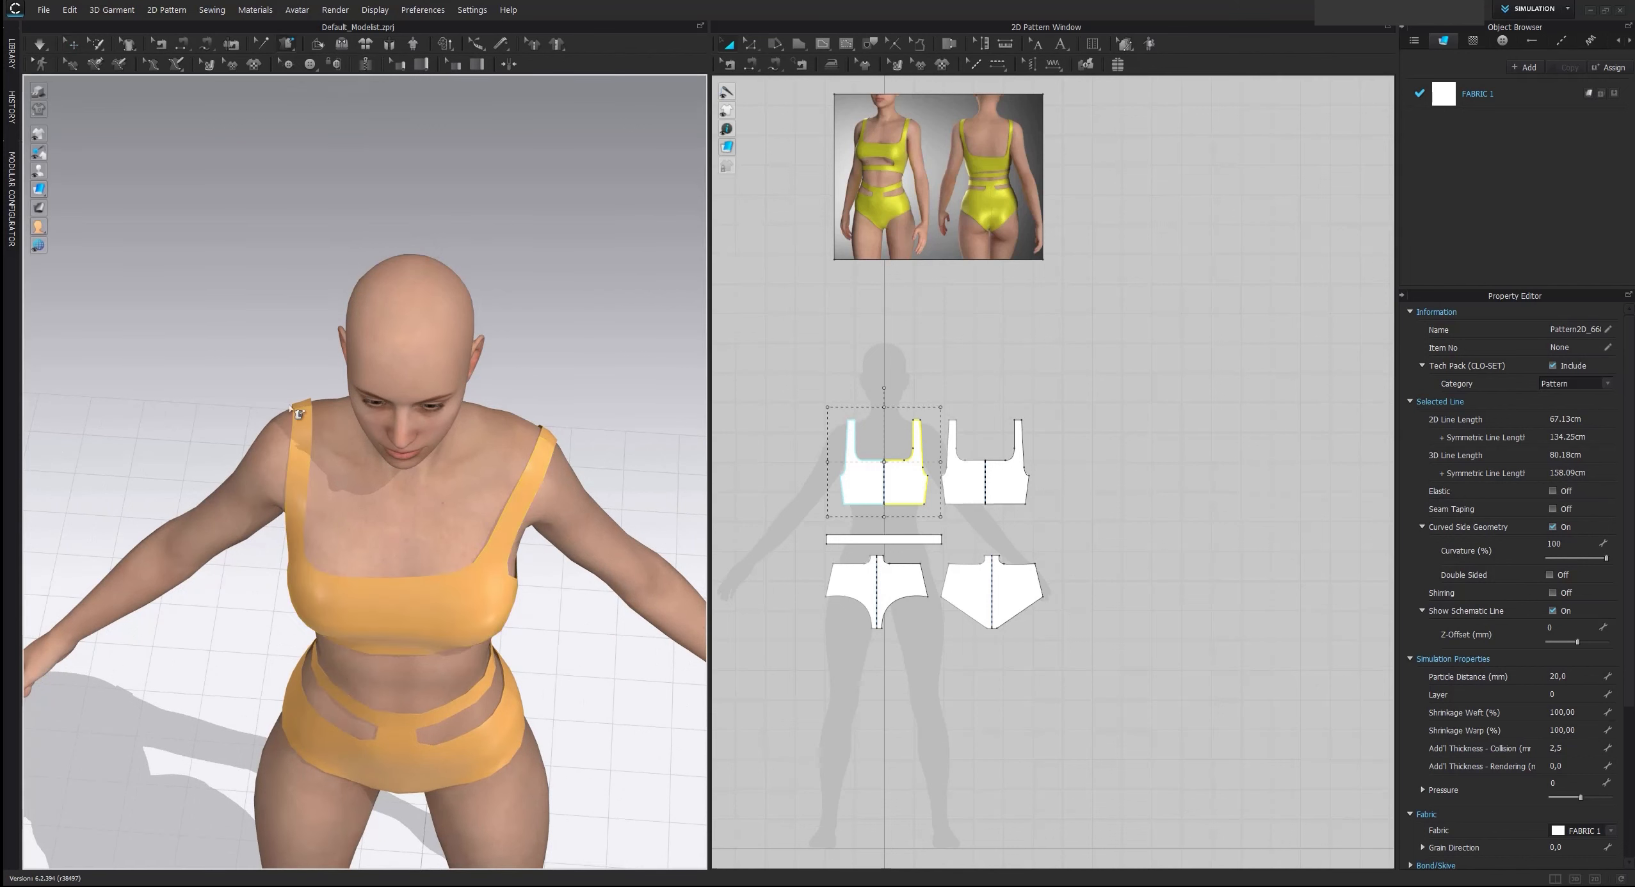
scroll(292, 428, up, 2)
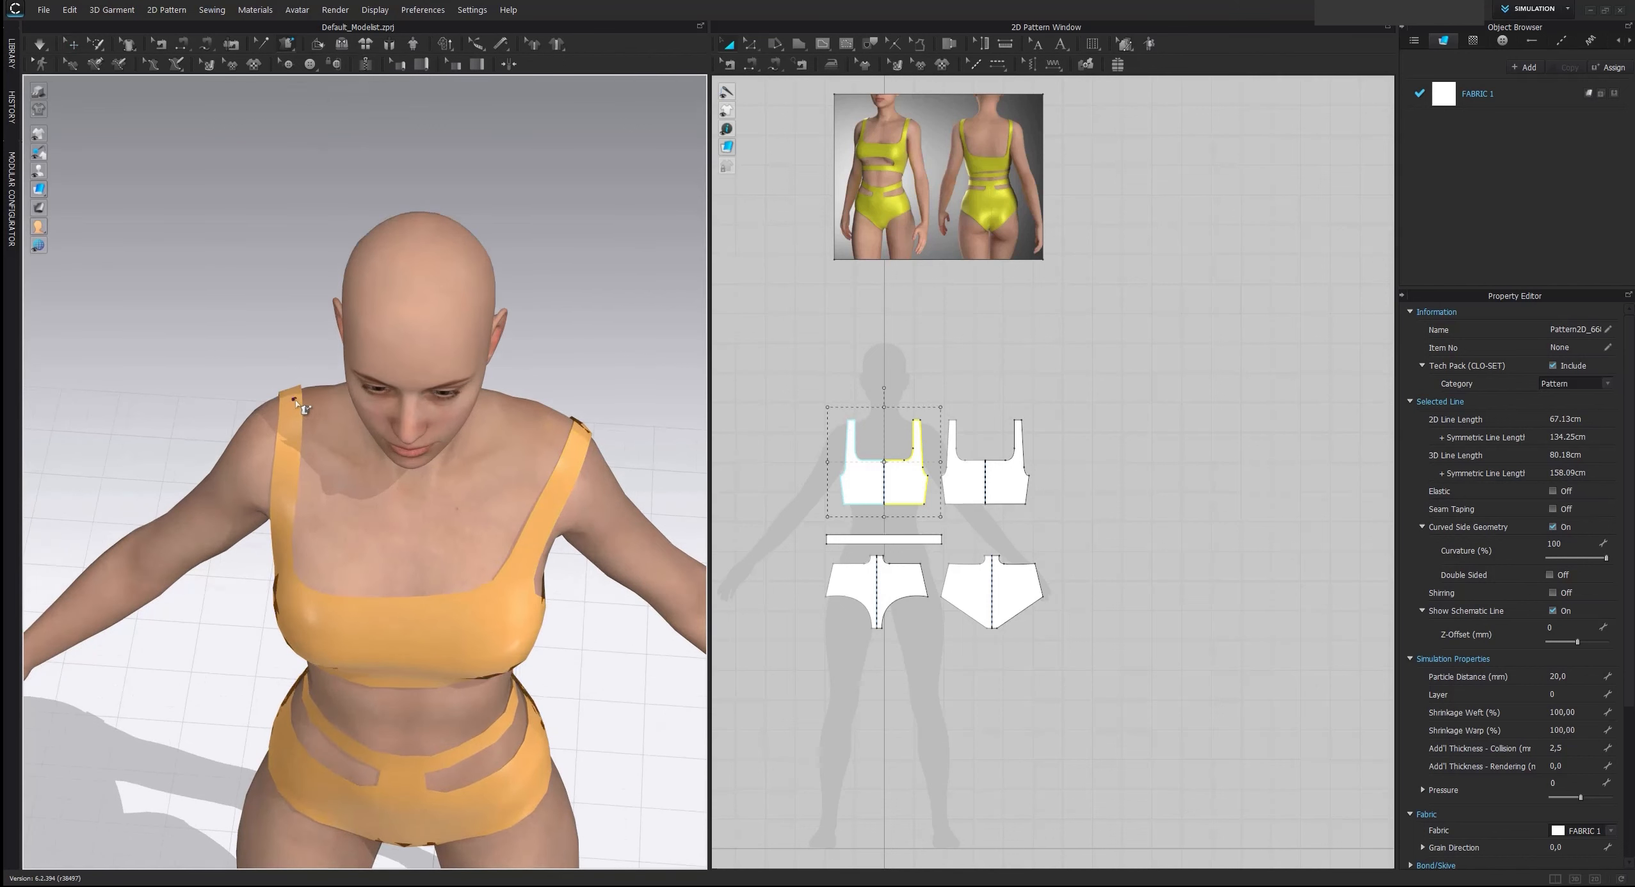
click(297, 400)
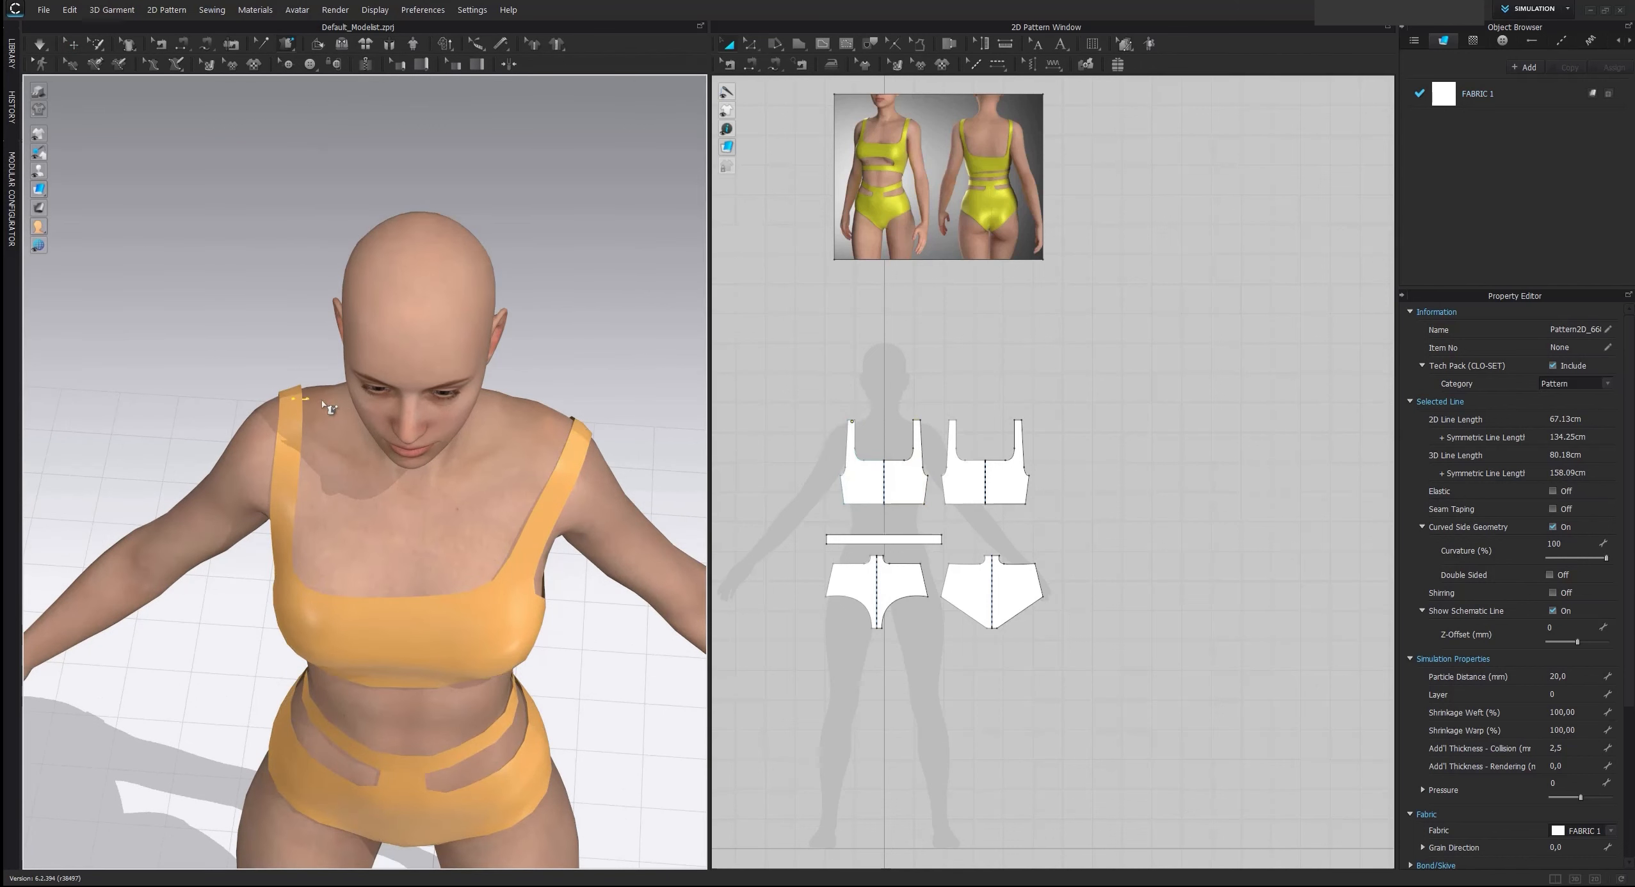
click(585, 437)
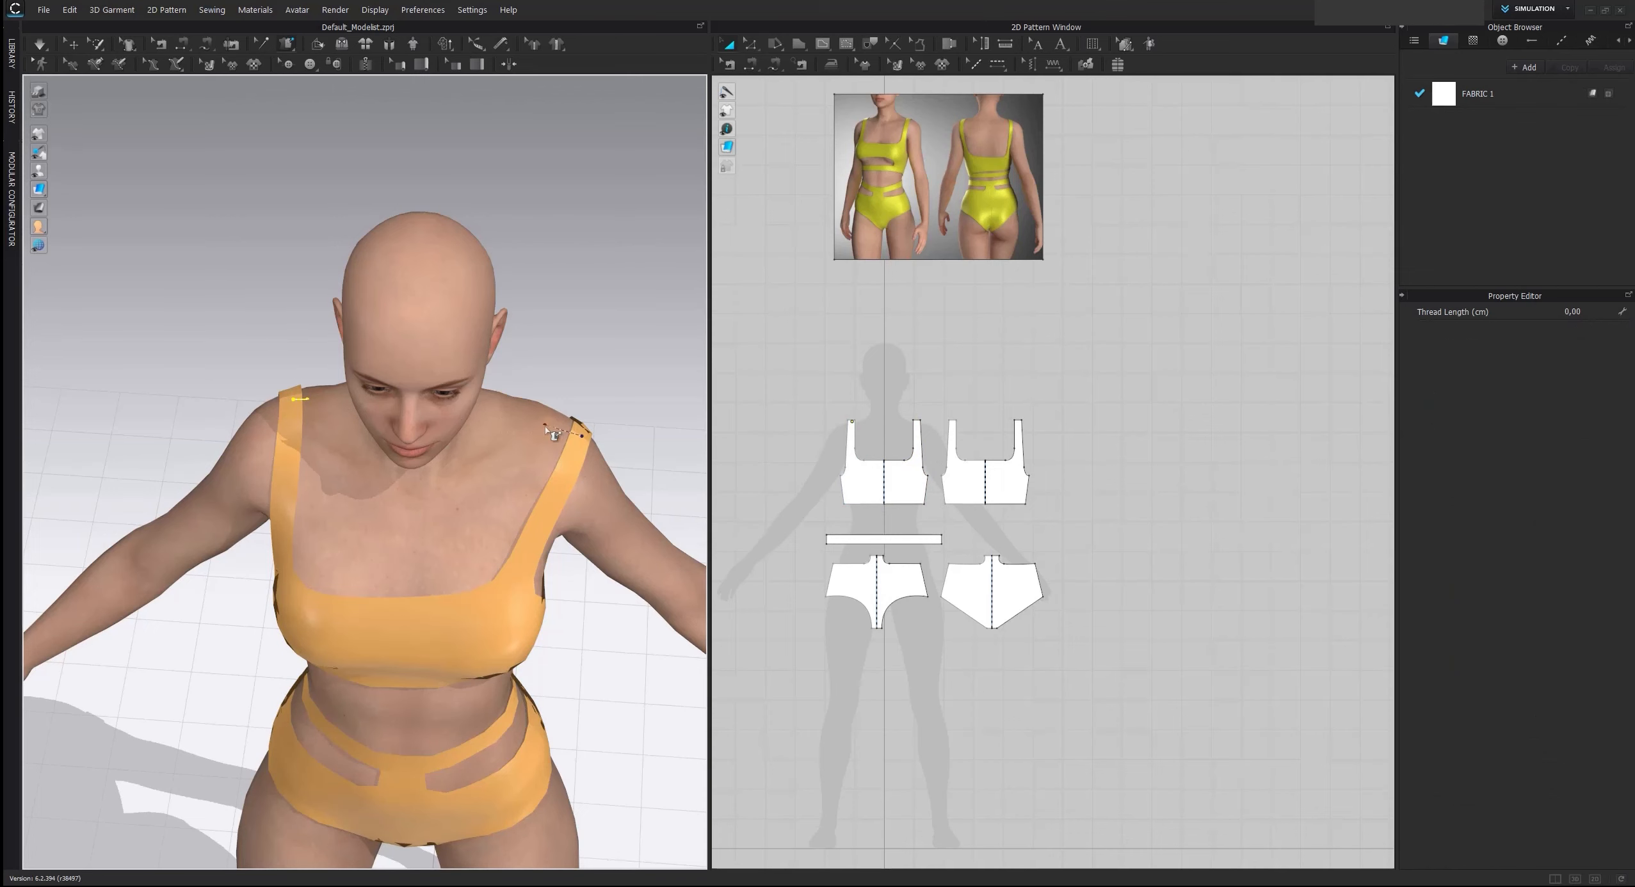
click(549, 422)
key(space)
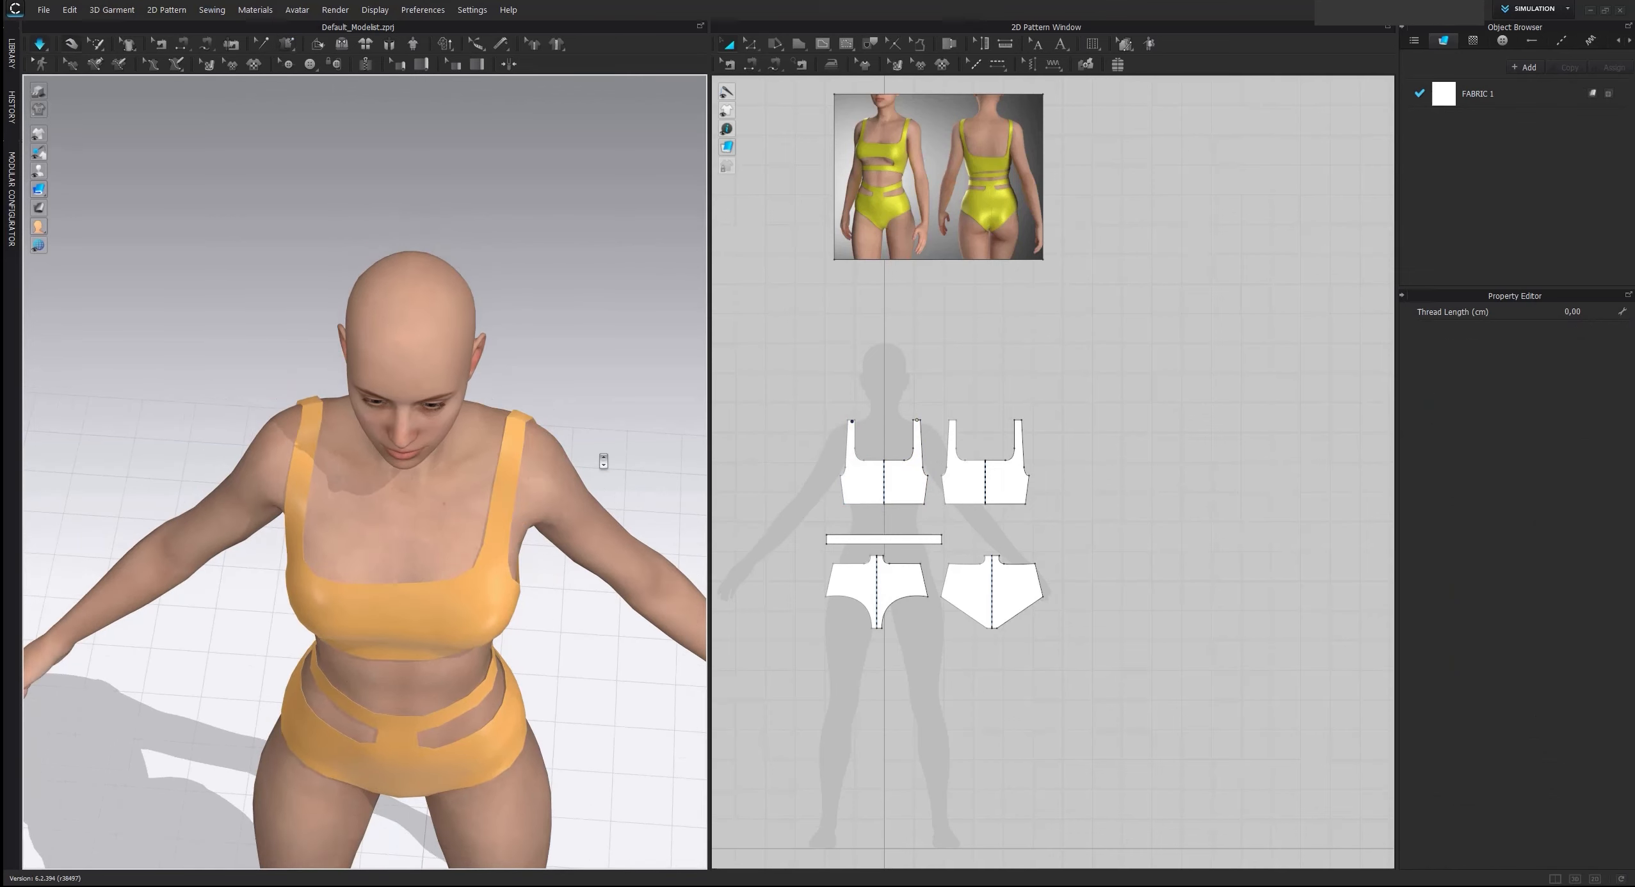
Tug the front and back of the top into place on the avatar while the simulation runs
click(512, 450)
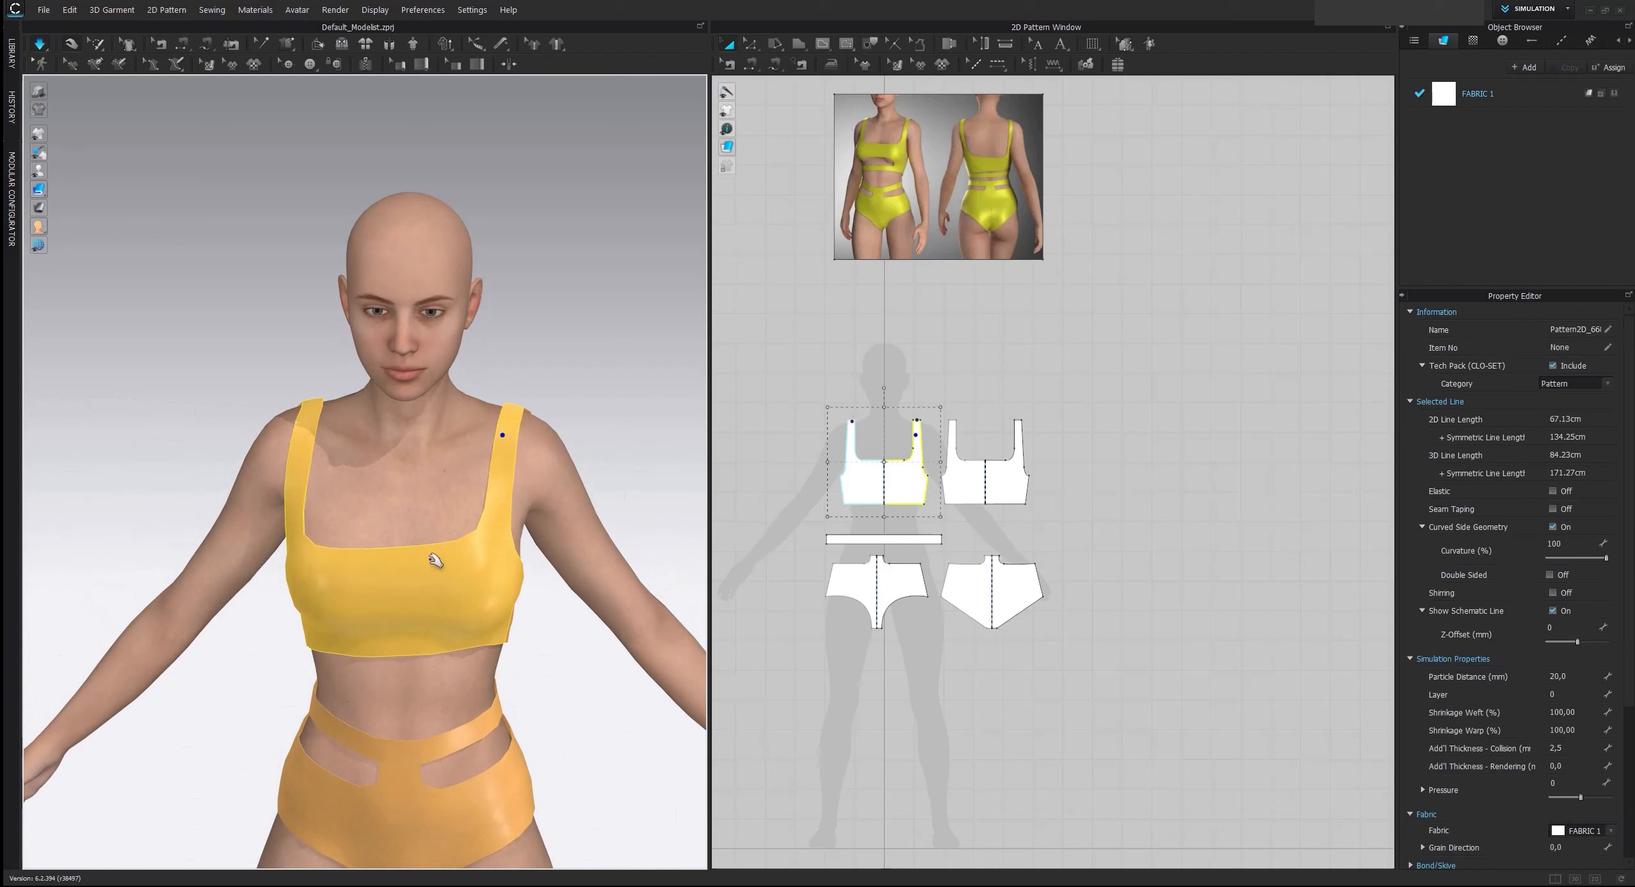
drag(482, 610, 574, 667)
click(483, 562)
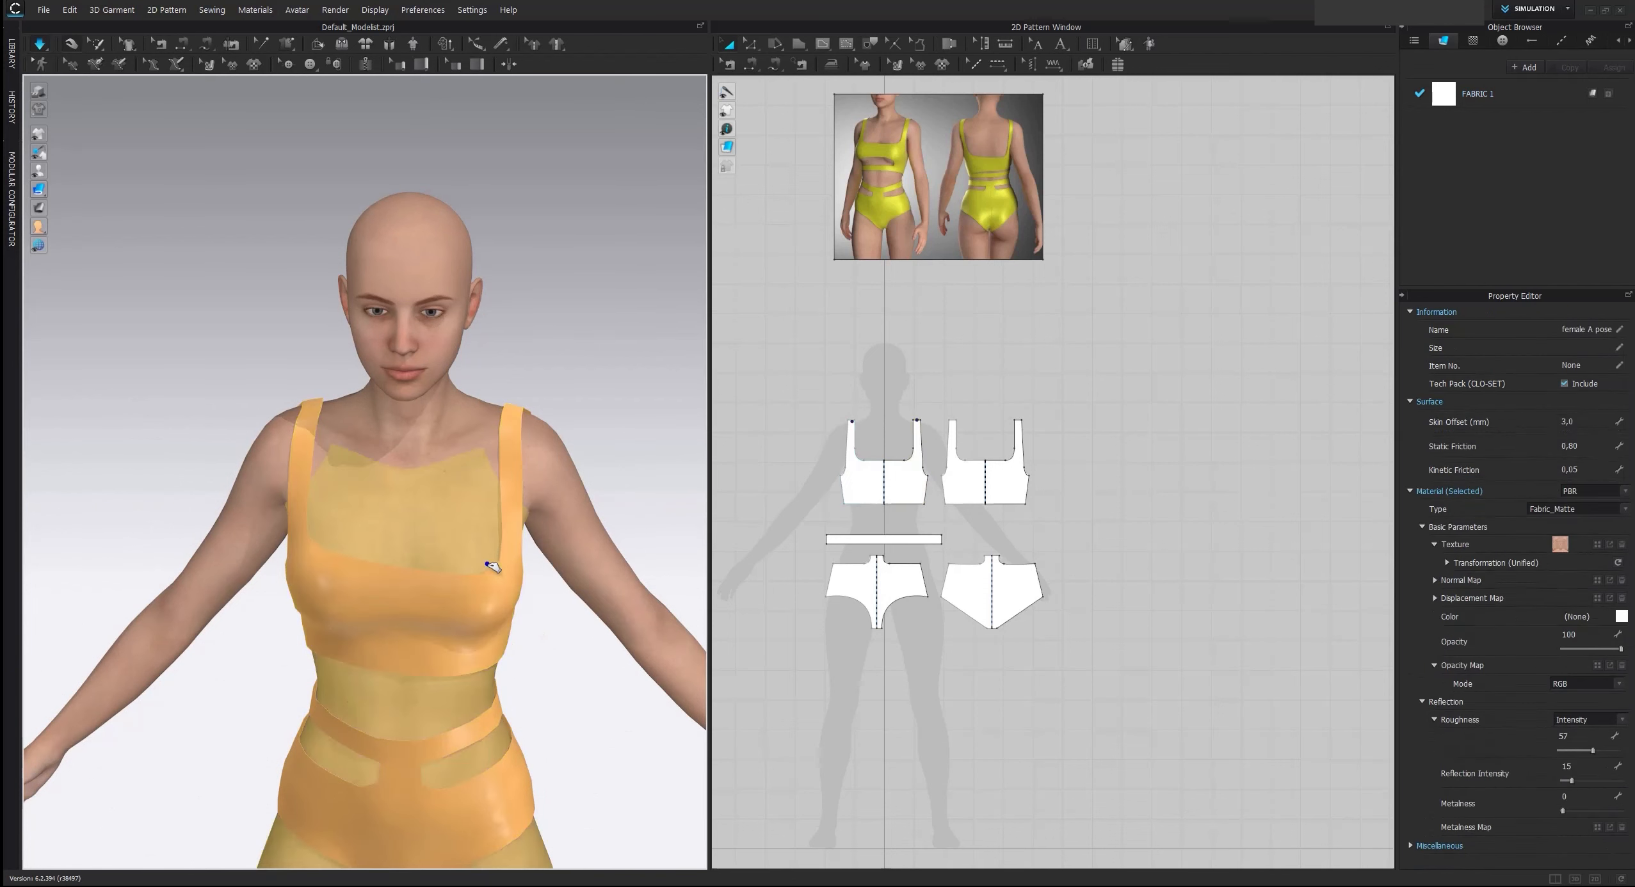
drag(483, 563, 473, 528)
right_drag(393, 559, 621, 592)
click(608, 642)
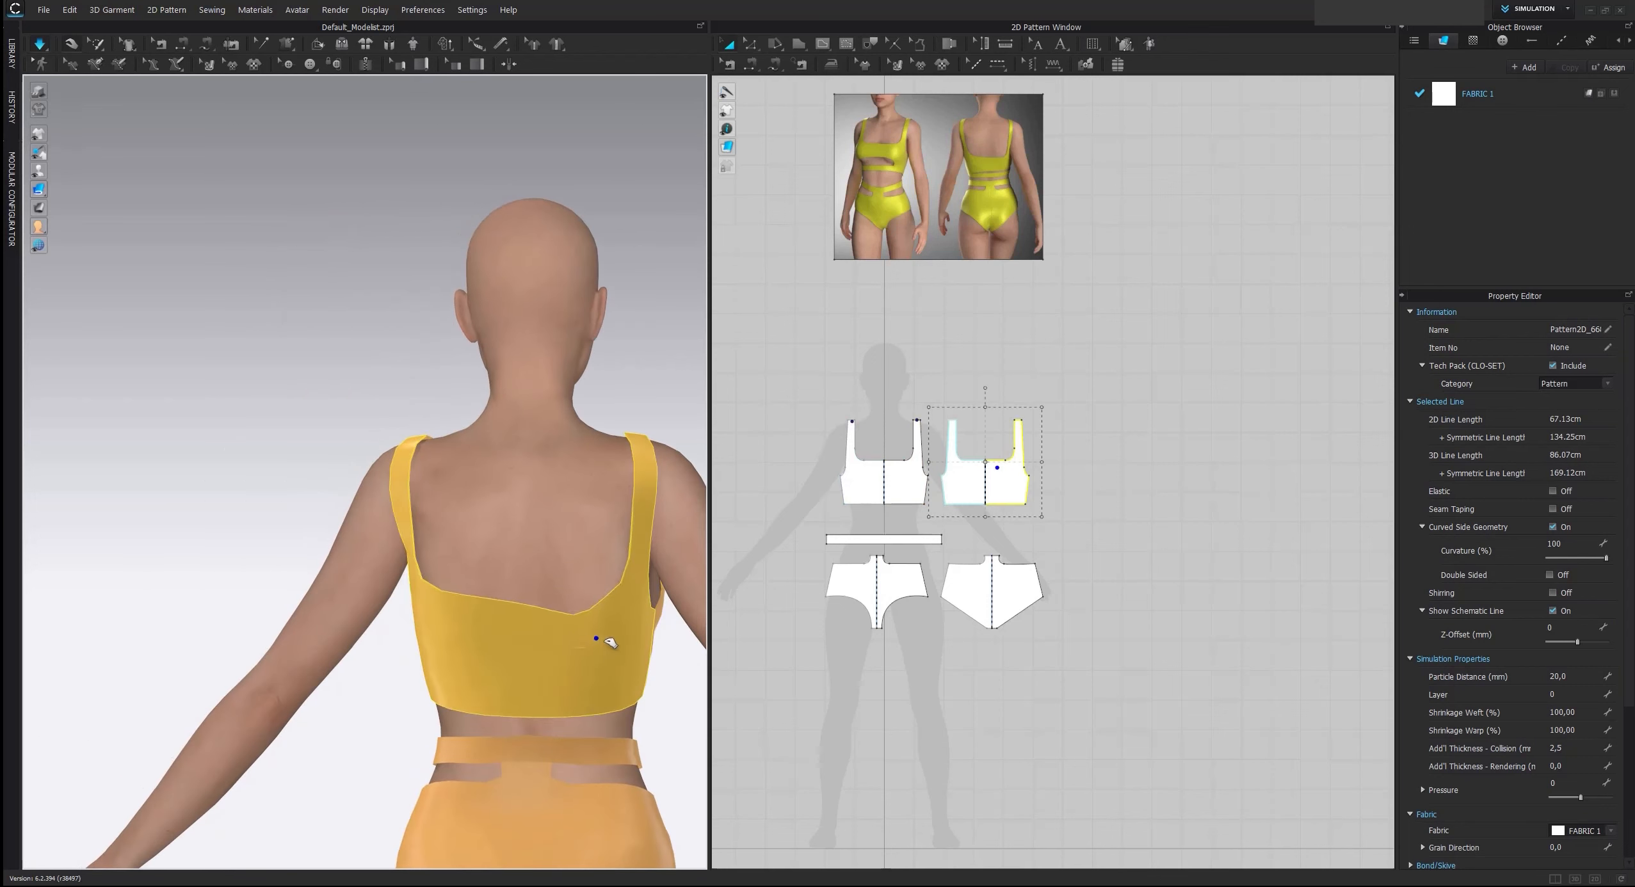
drag(441, 615, 504, 641)
right_drag(556, 626, 567, 619)
drag(639, 549, 620, 562)
scroll(644, 646, down, 3)
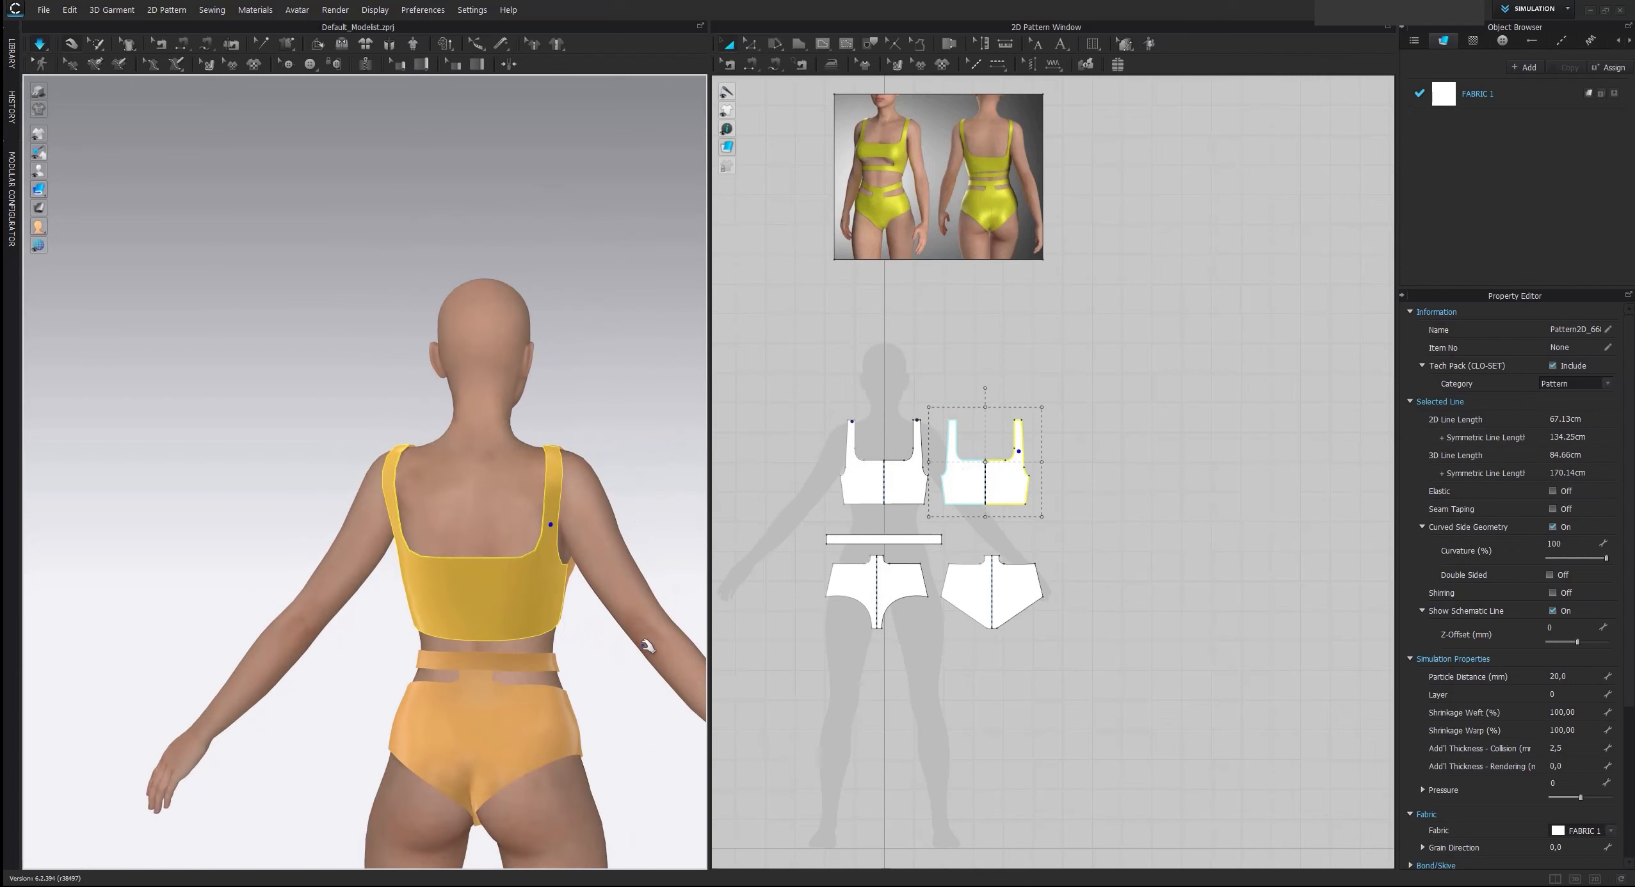
Examine the fit of the top from the side and front and compare it with the reference image
scroll(645, 643, down, 2)
right_drag(644, 638, 800, 583)
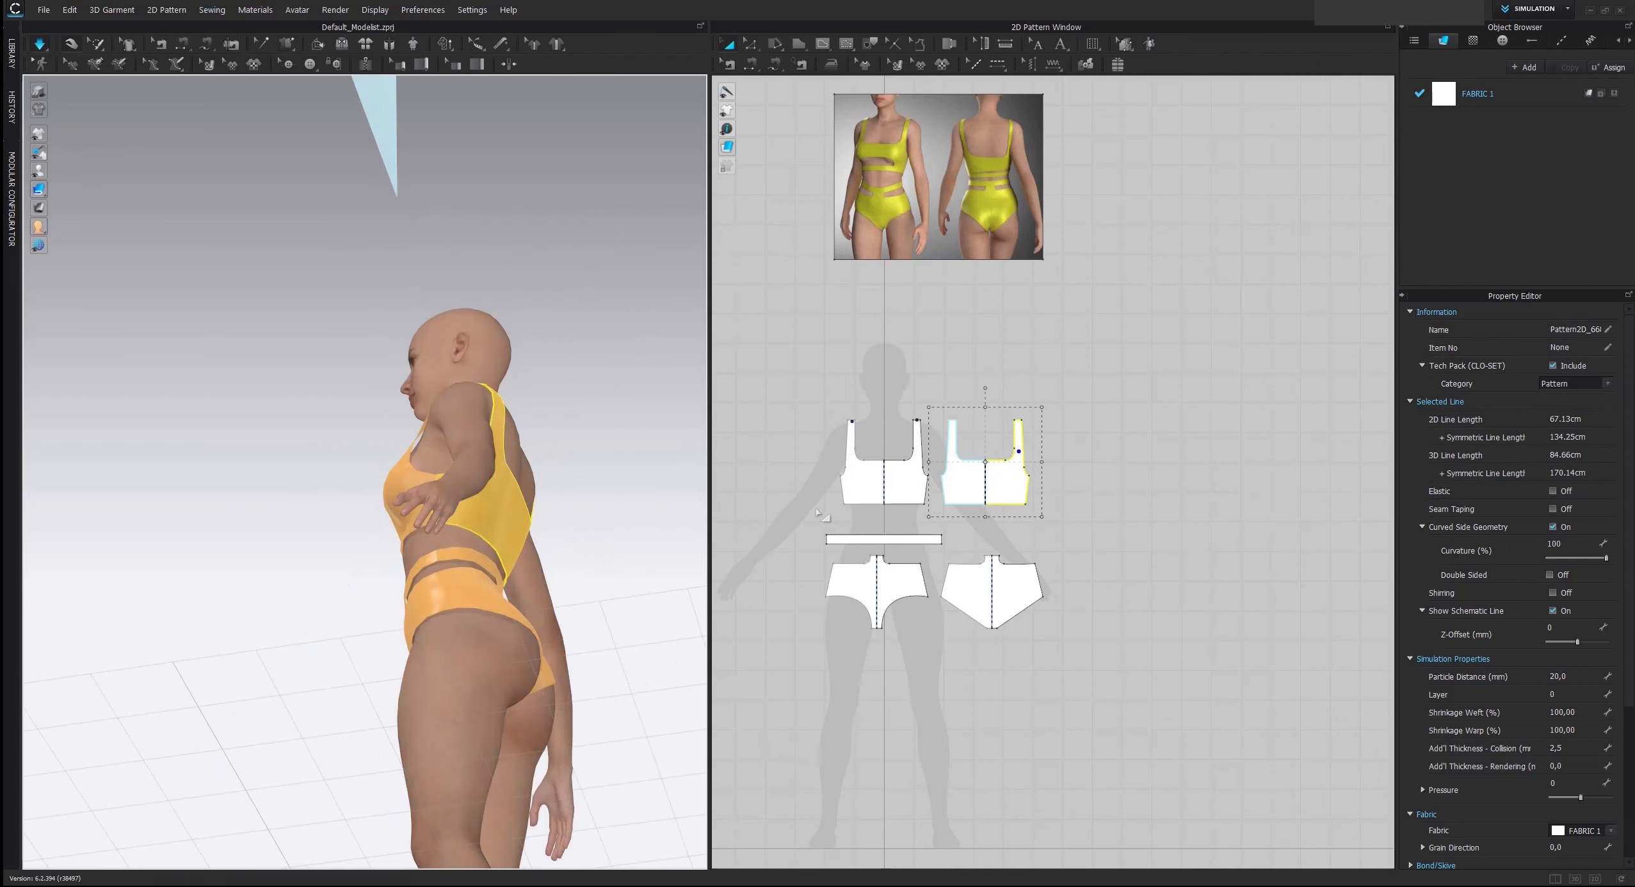
click(827, 649)
right_drag(570, 569, 616, 621)
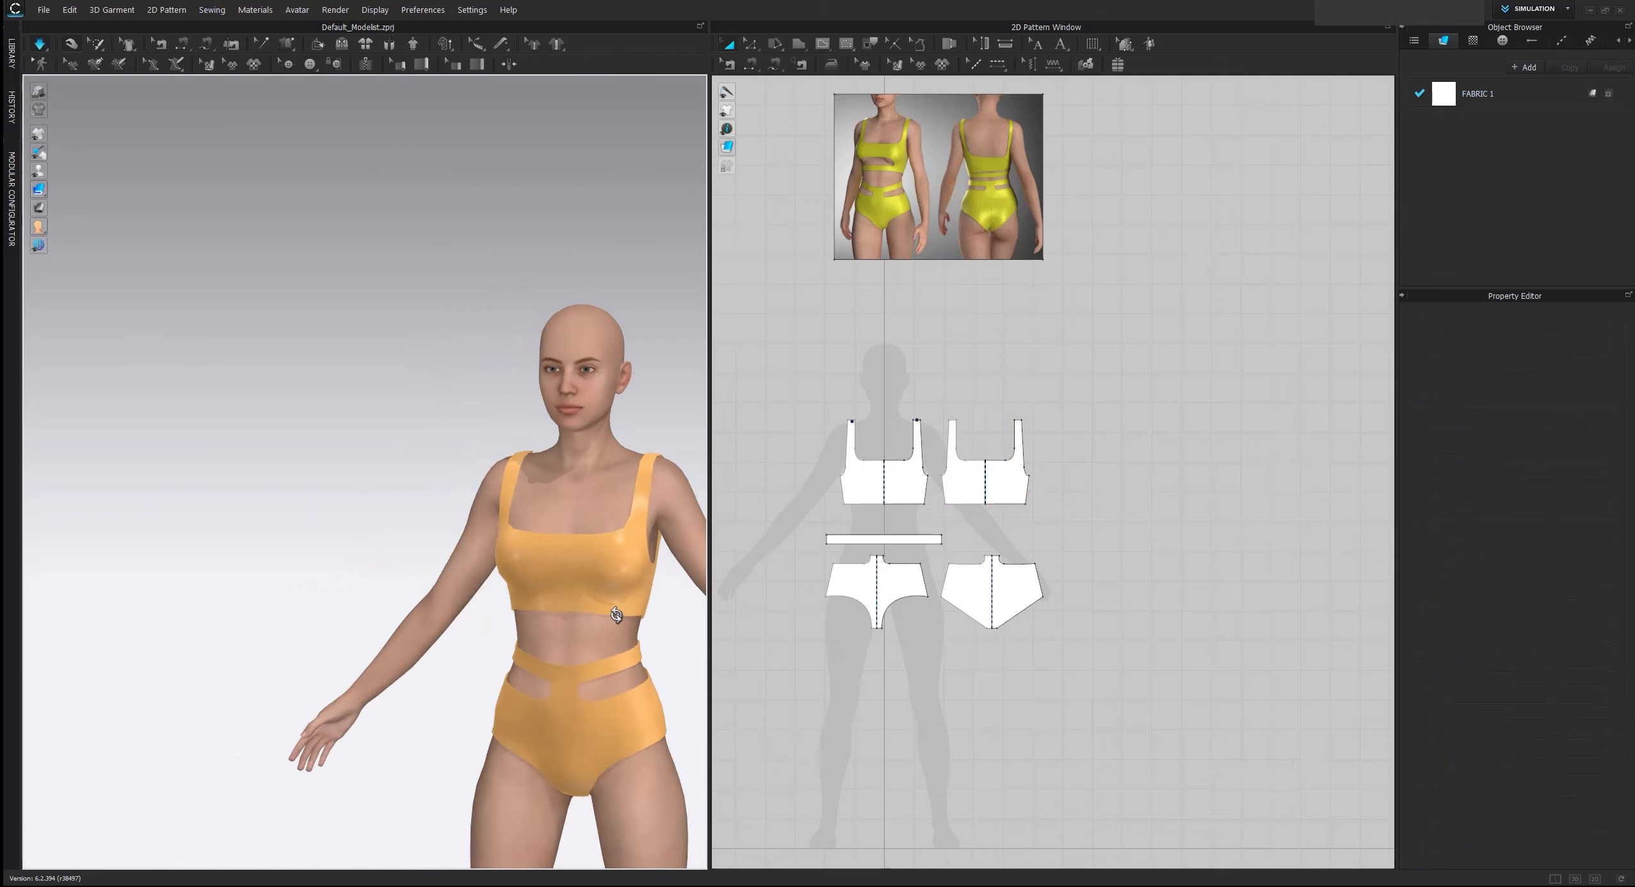
middle_drag(616, 621, 536, 518)
scroll(537, 518, up, 2)
right_drag(536, 518, 543, 505)
scroll(538, 493, up, 3)
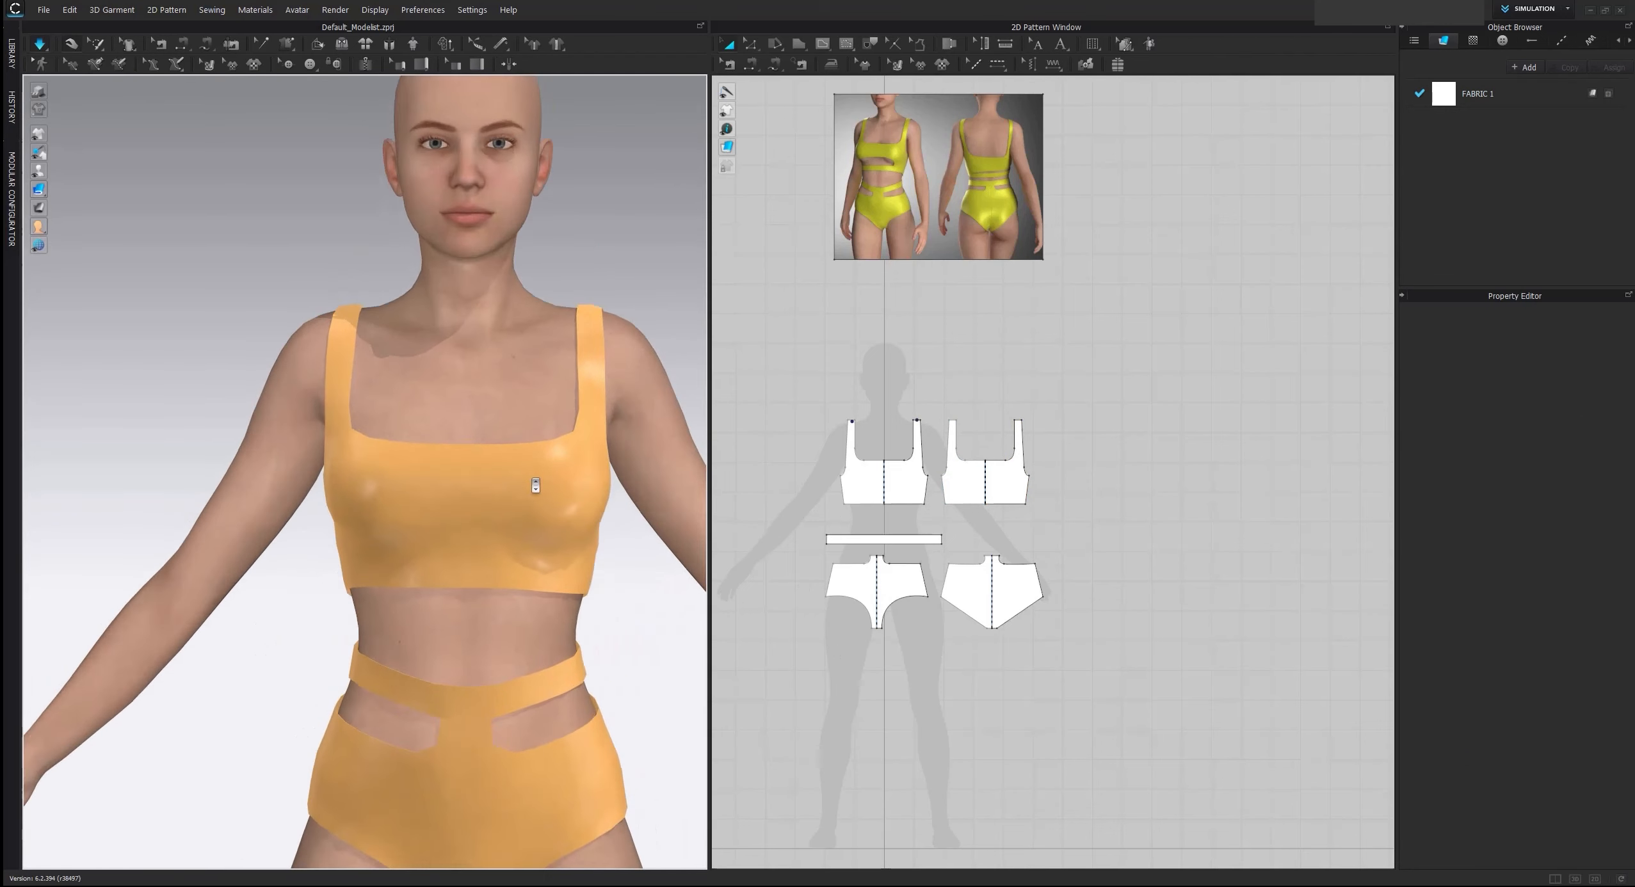
middle_drag(910, 334, 970, 461)
click(1027, 306)
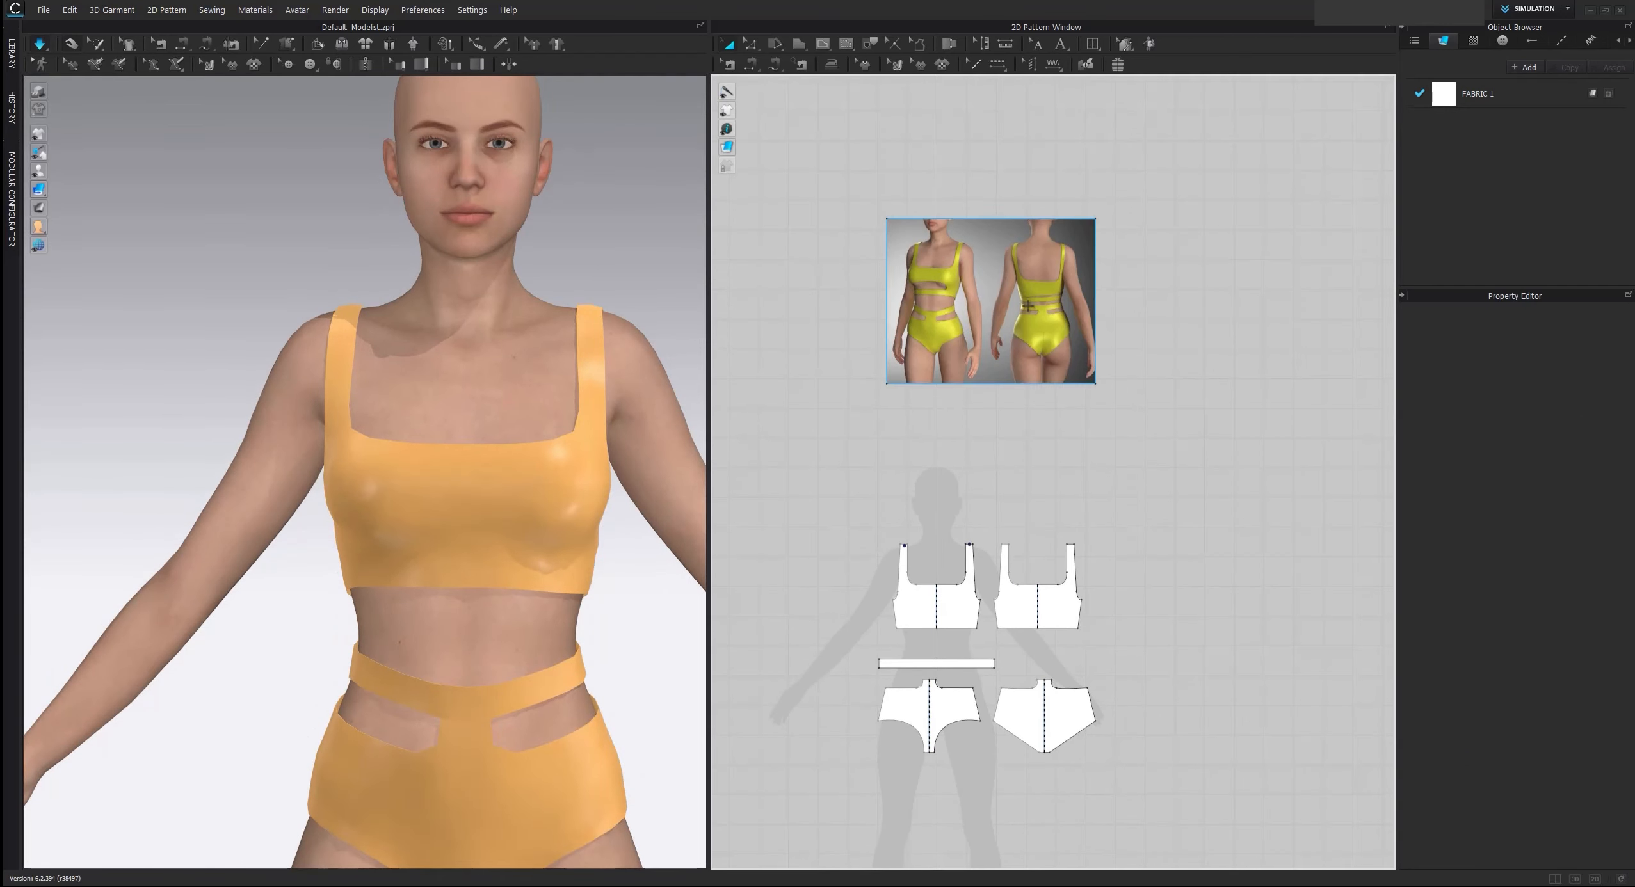
click(860, 390)
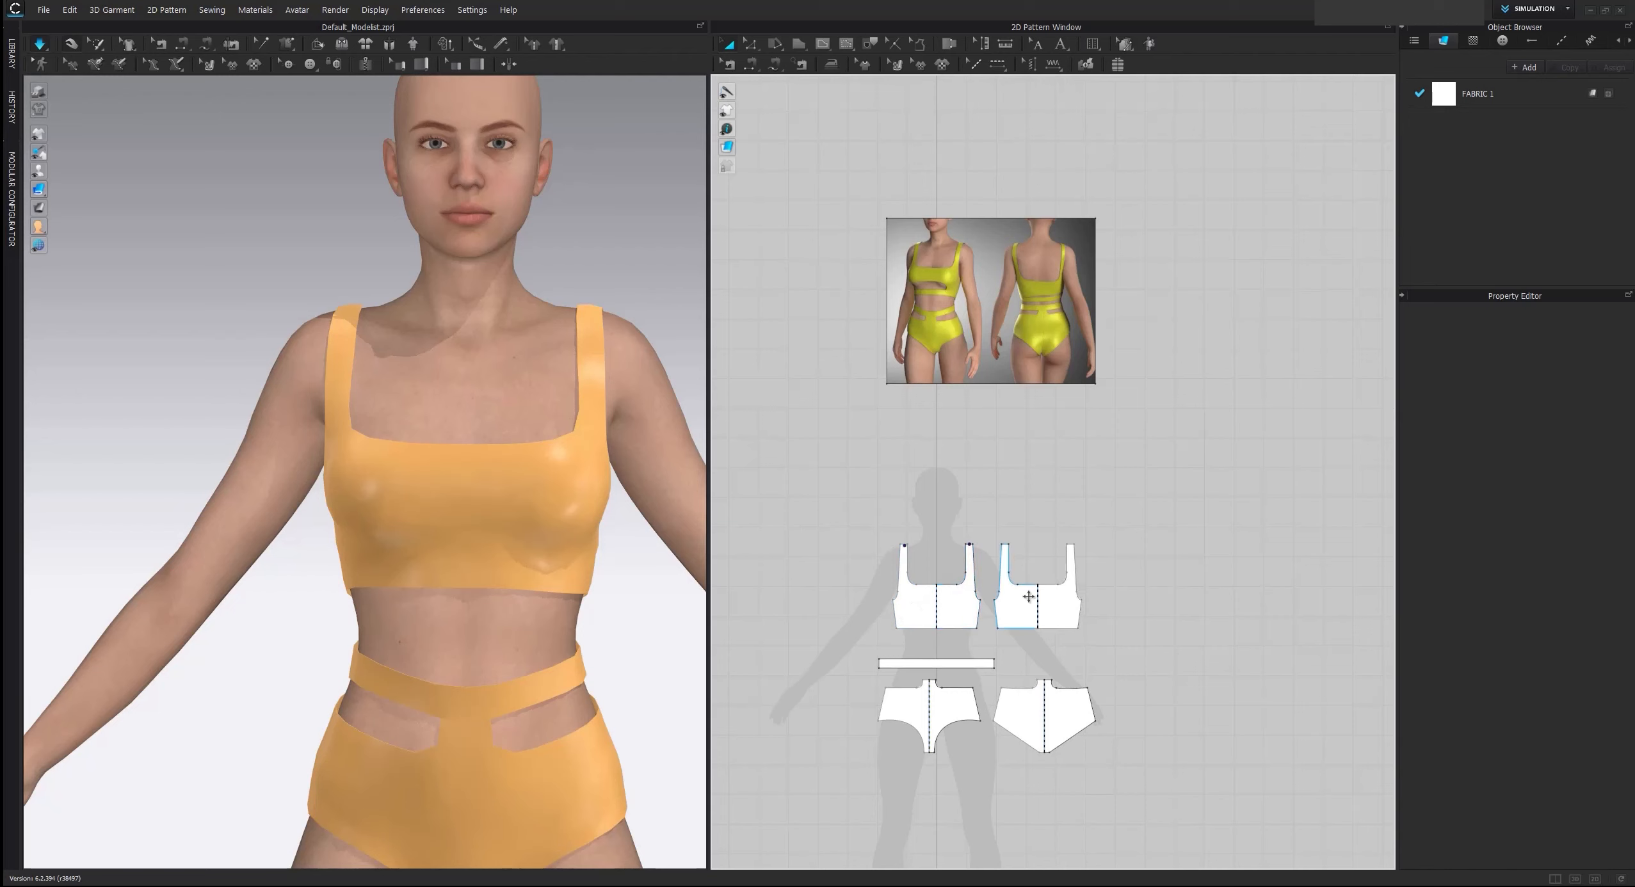
Remove the linked editing from the front and back top pieces together
scroll(1018, 602, up, 4)
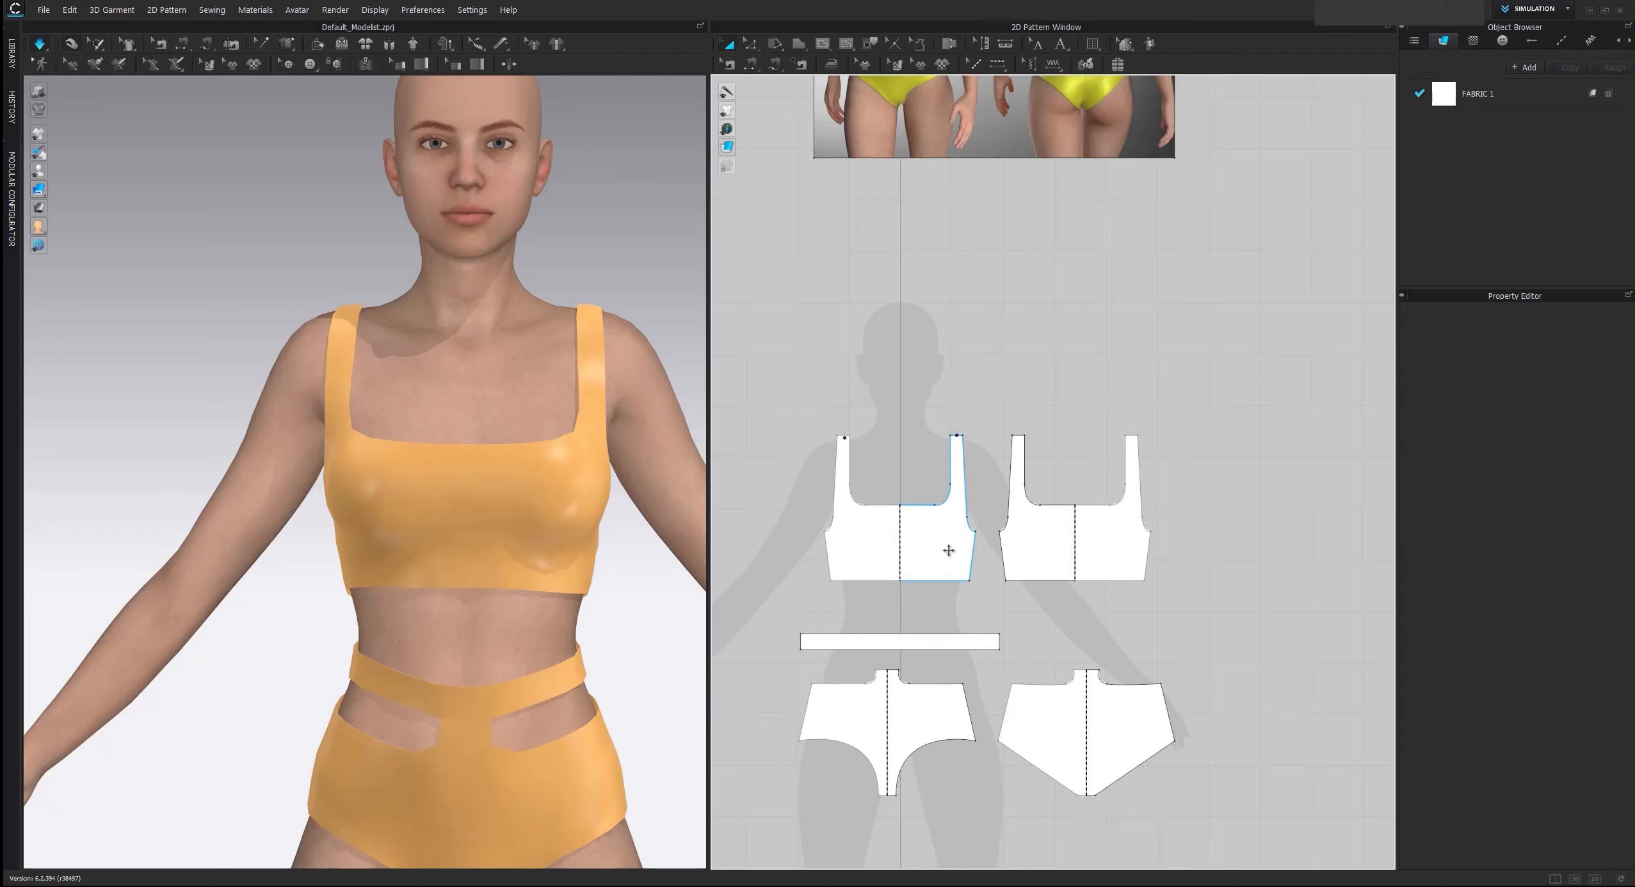
click(948, 551)
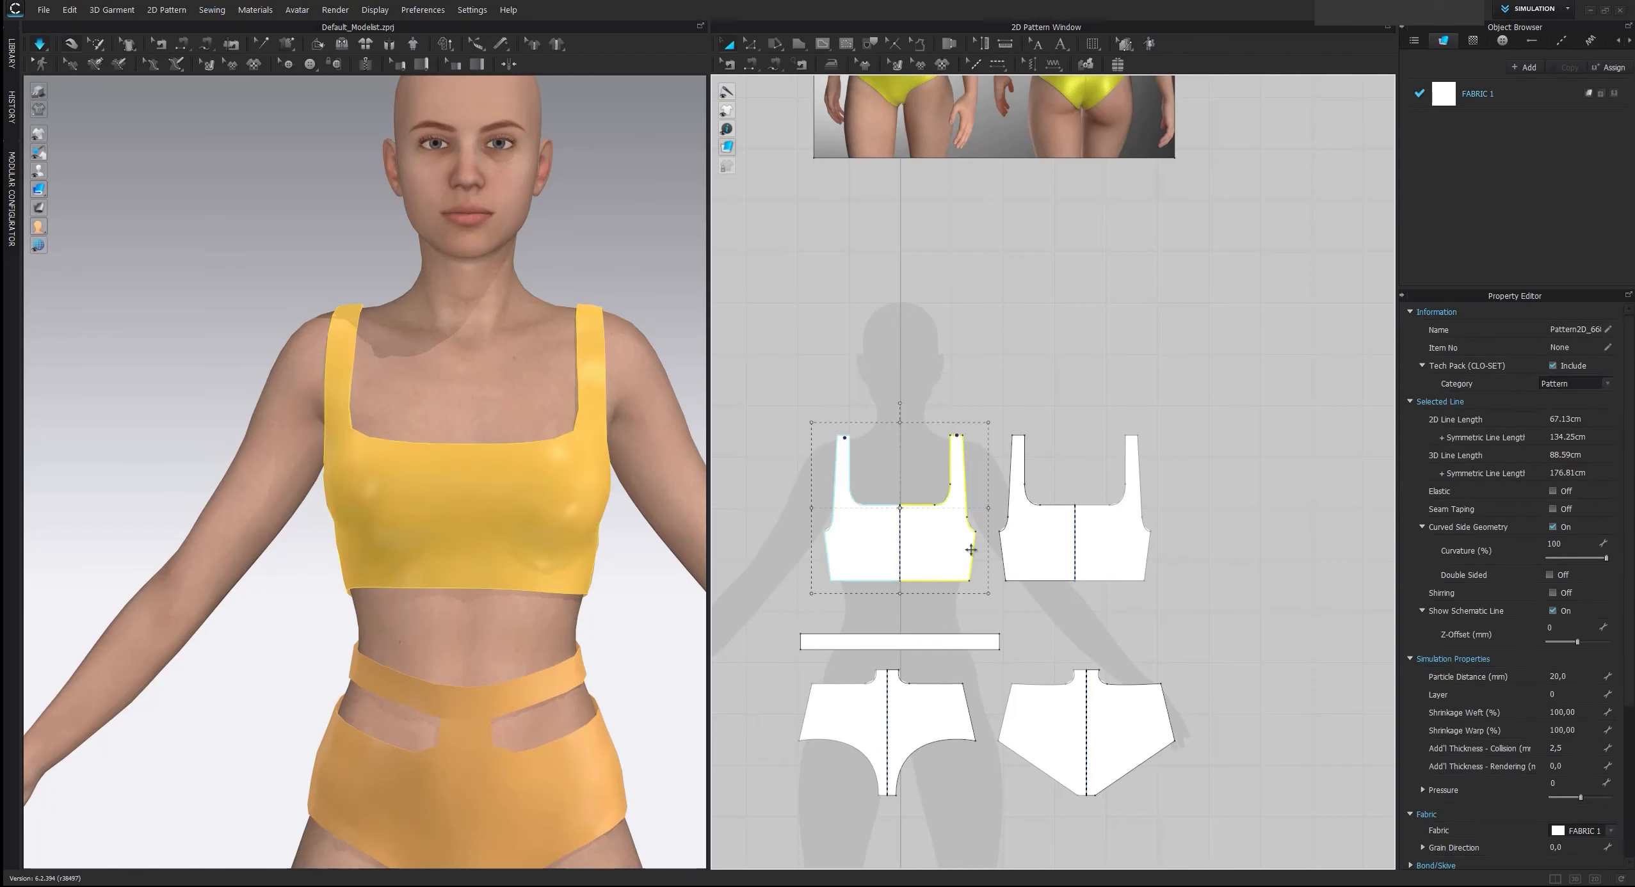
shift+click(1062, 536)
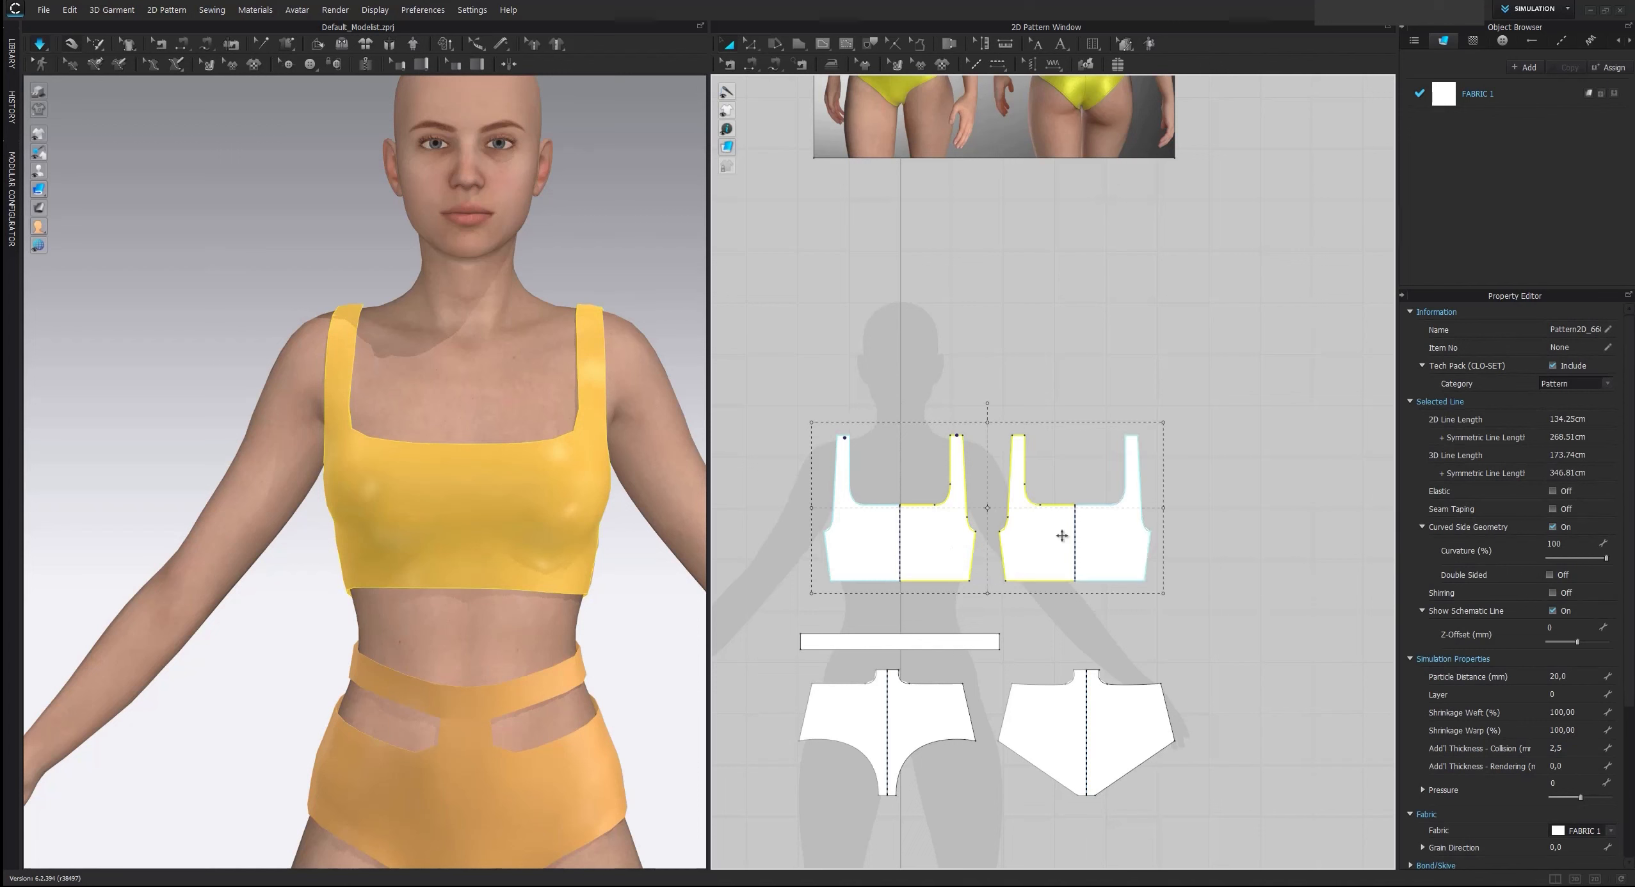
right_click(1034, 526)
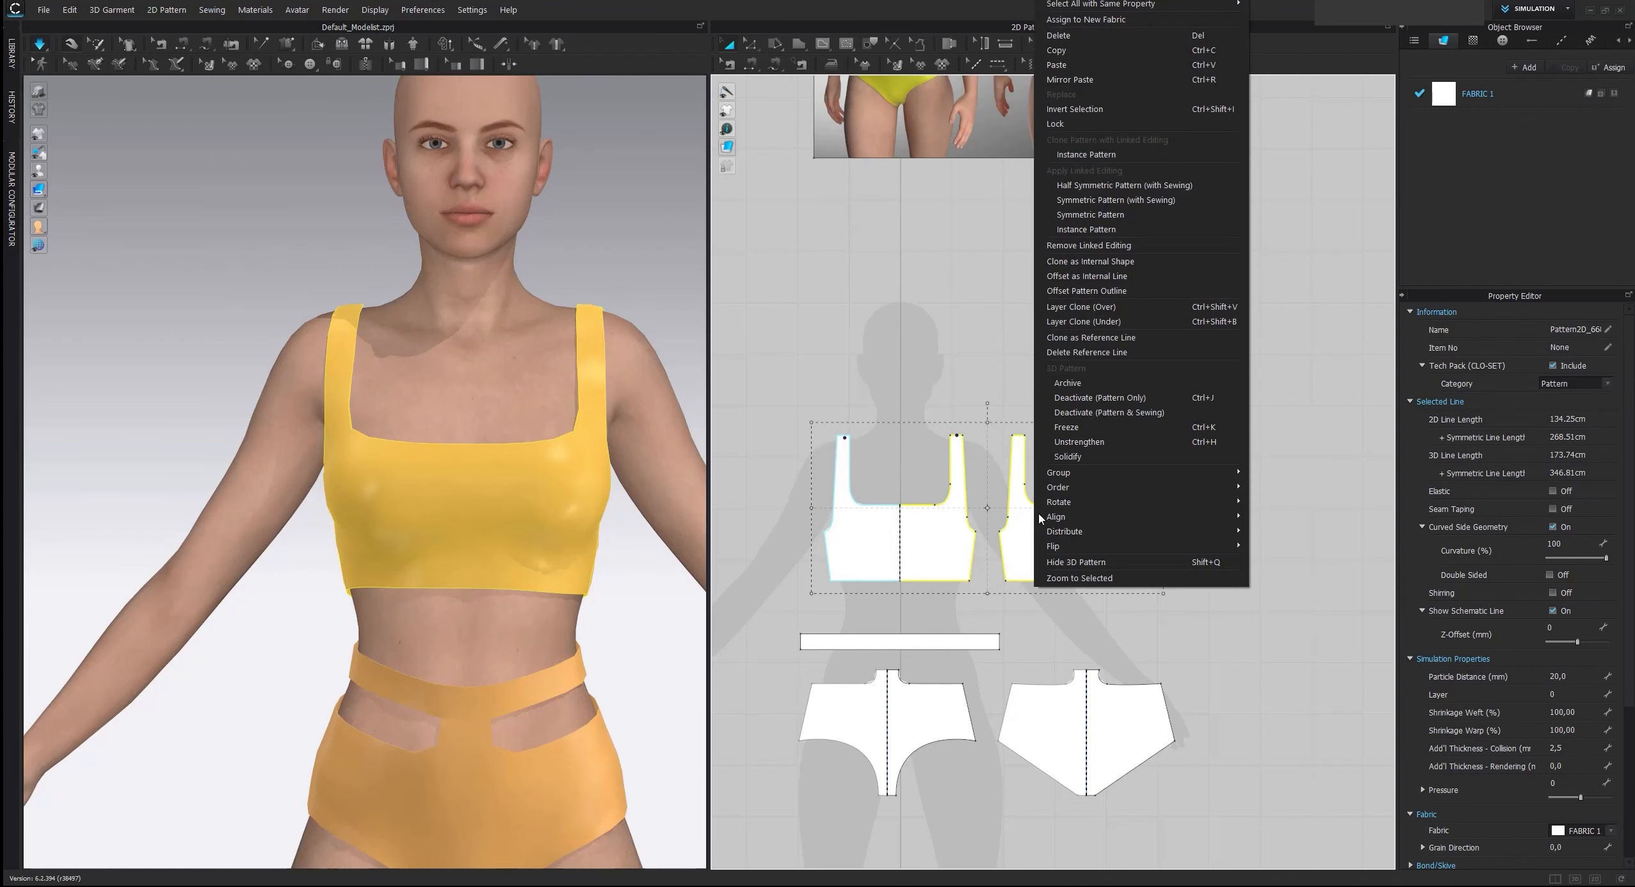
click(1125, 250)
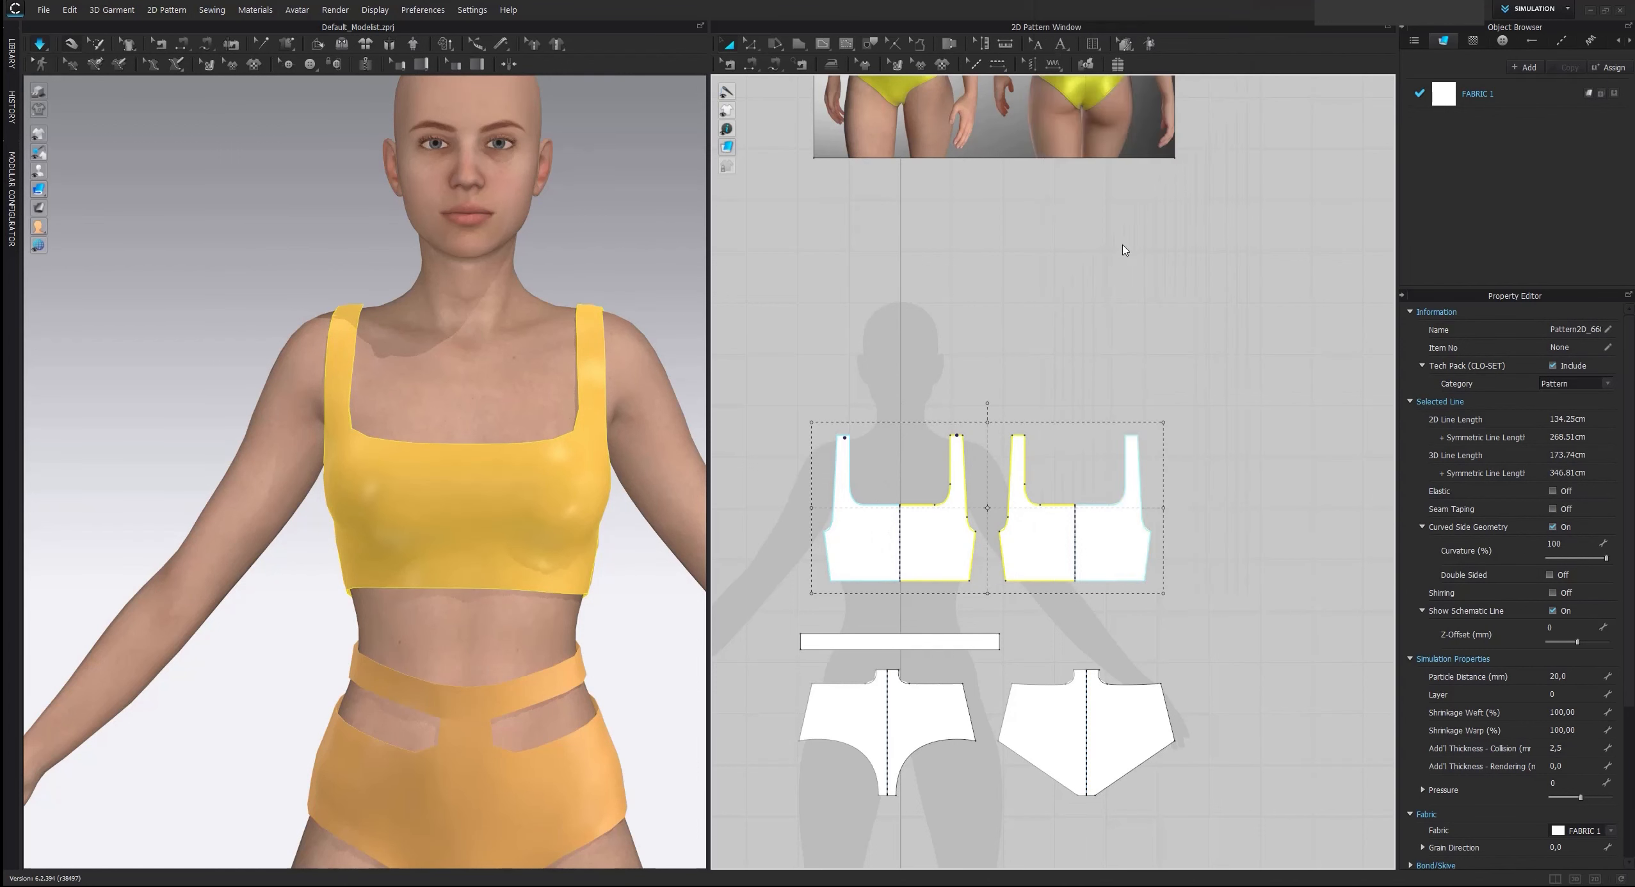
click(890, 250)
Delete the centre points on the lower edges of the front and back top pieces
scroll(884, 250, down, 2)
middle_drag(887, 236, 888, 422)
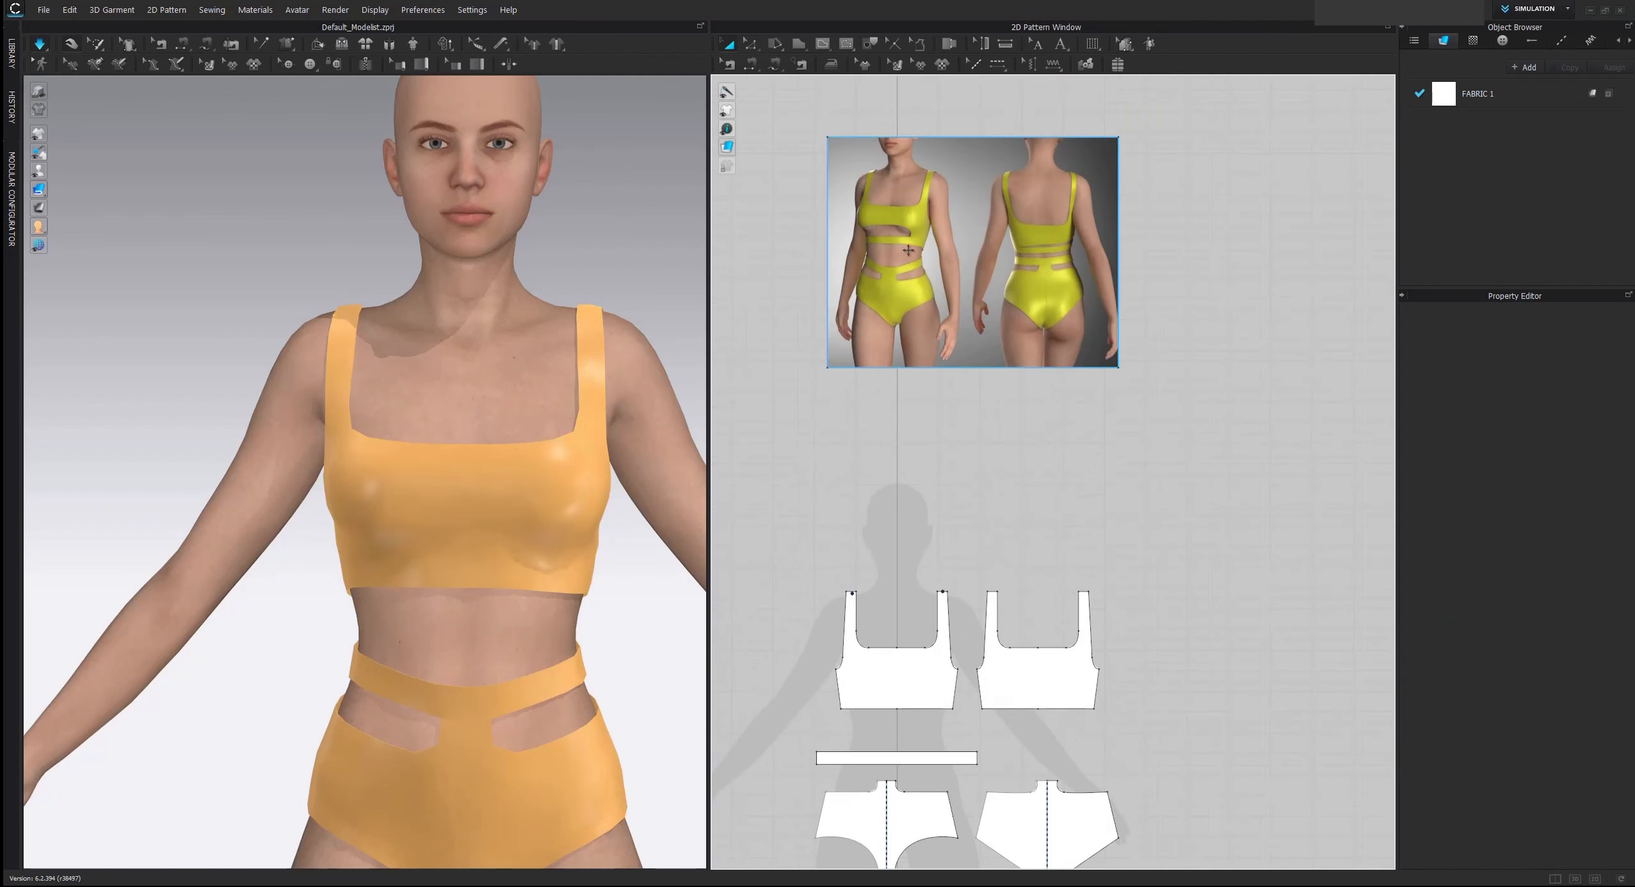
middle_drag(952, 586, 951, 574)
scroll(951, 576, up, 3)
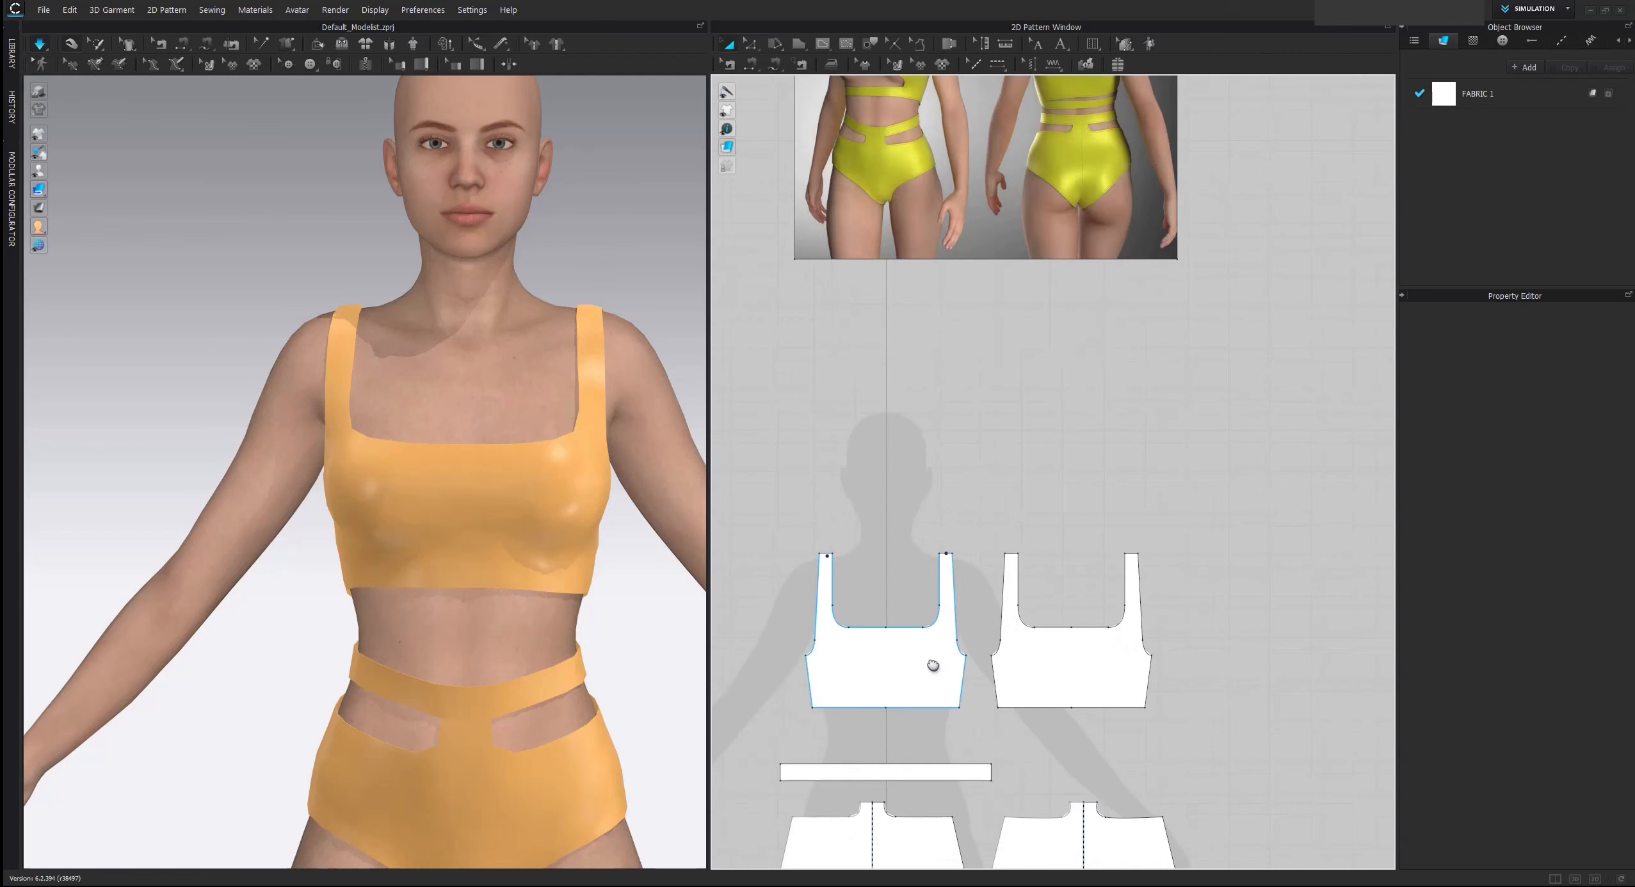
click(917, 698)
key(z)
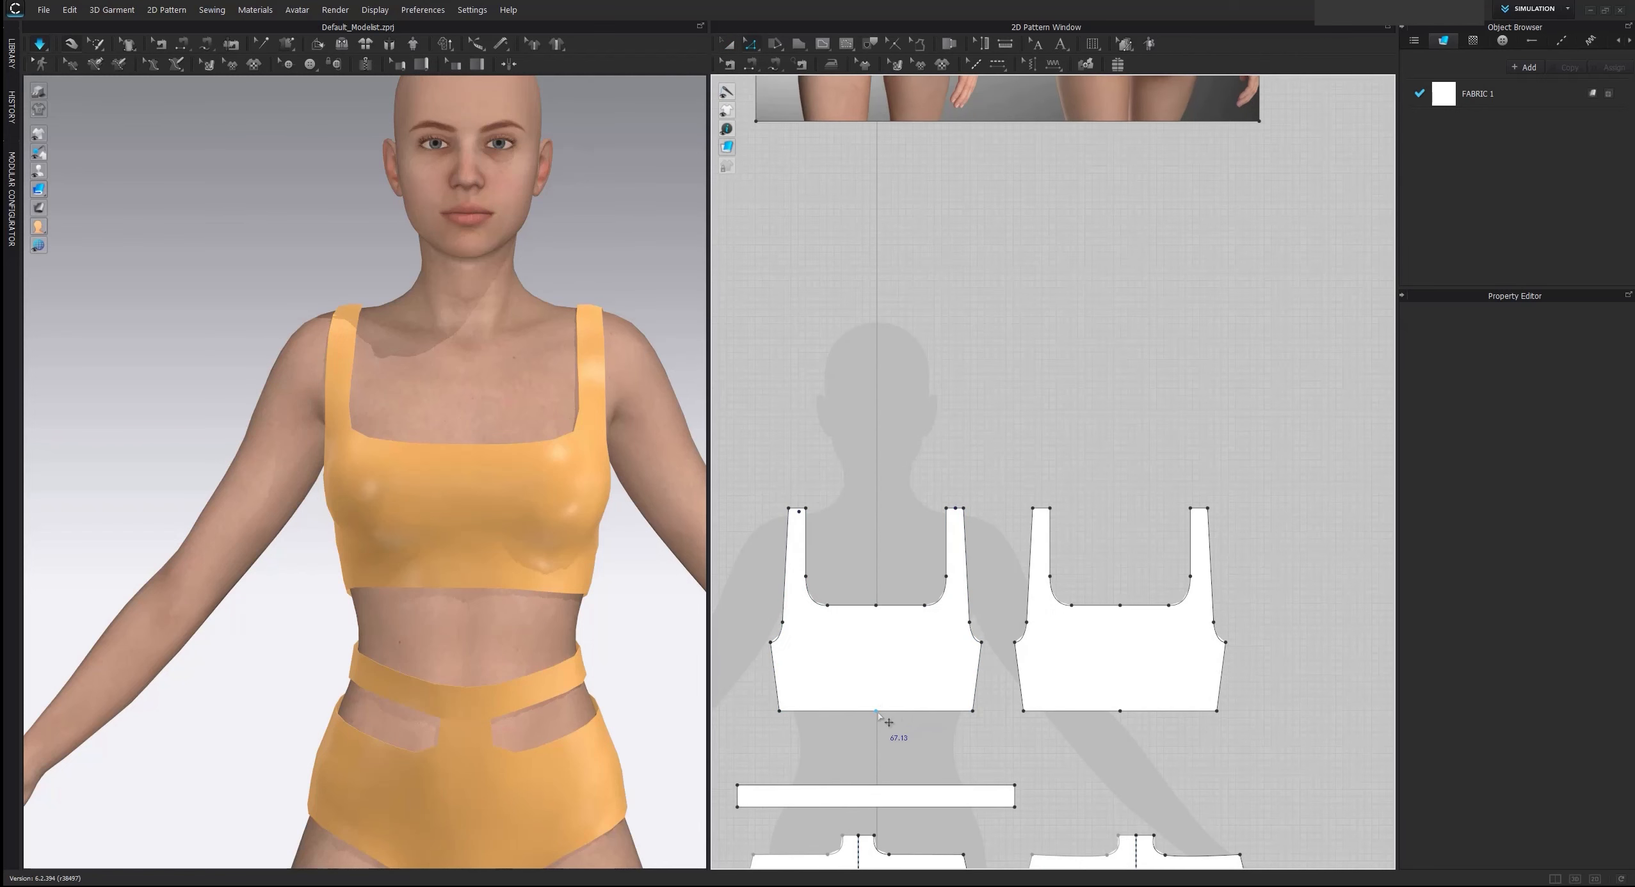
click(877, 712)
key(Delete)
click(1121, 711)
key(Delete)
Move the lower edges of the front and back top pieces upward together and simulate the shortened top
middle_drag(928, 718, 931, 605)
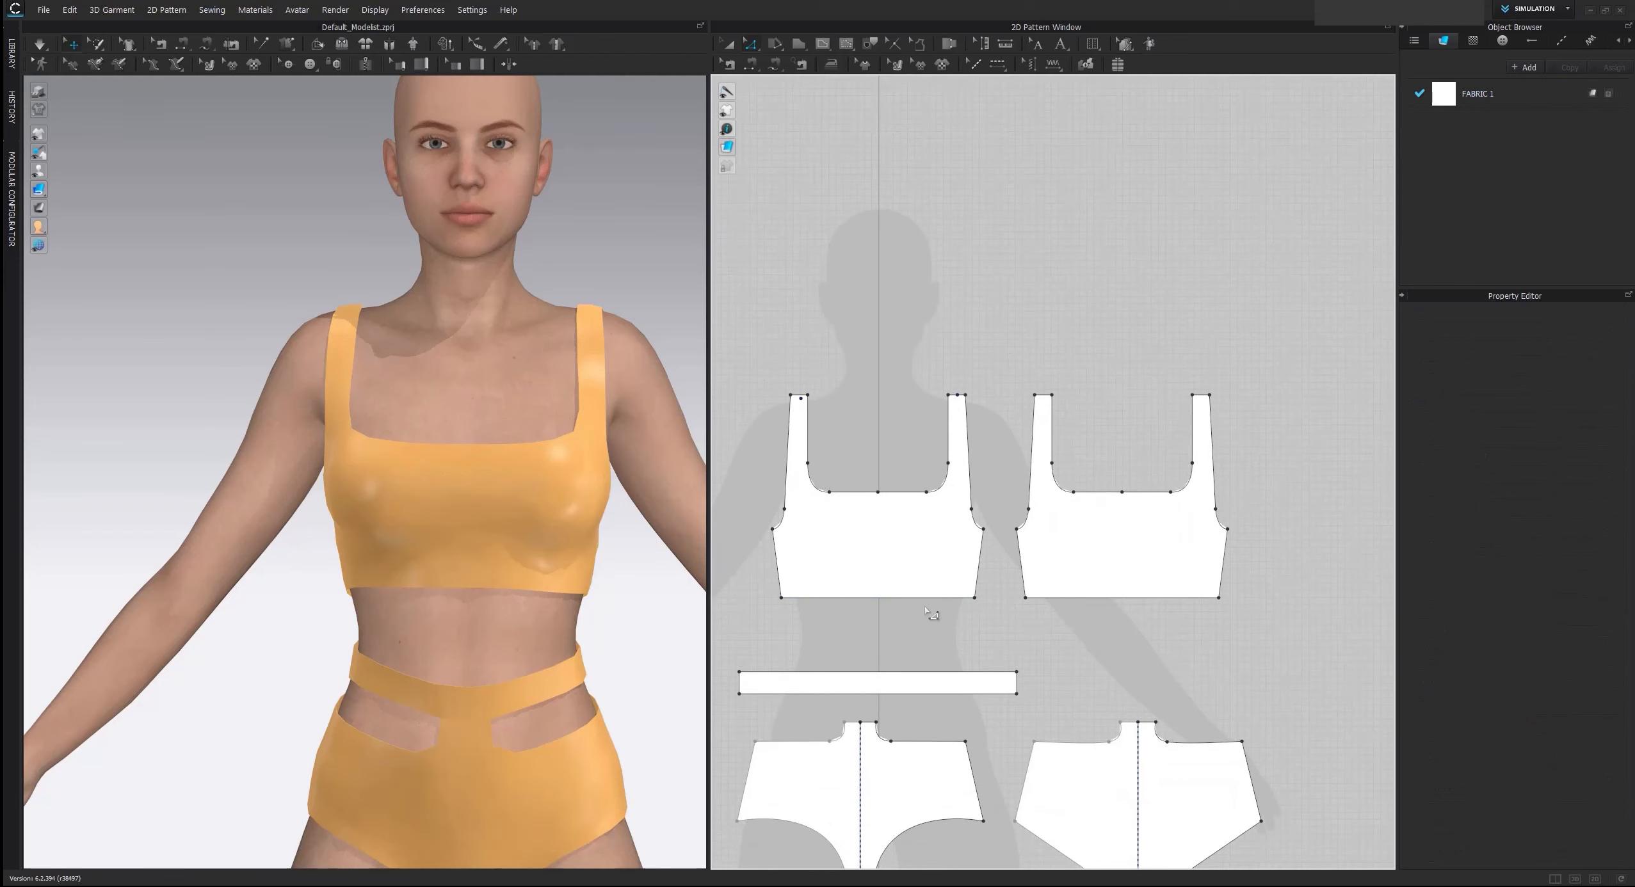
click(931, 596)
shift+click(1093, 598)
shift+drag(1096, 598, 1096, 575)
click(1050, 600)
key(space)
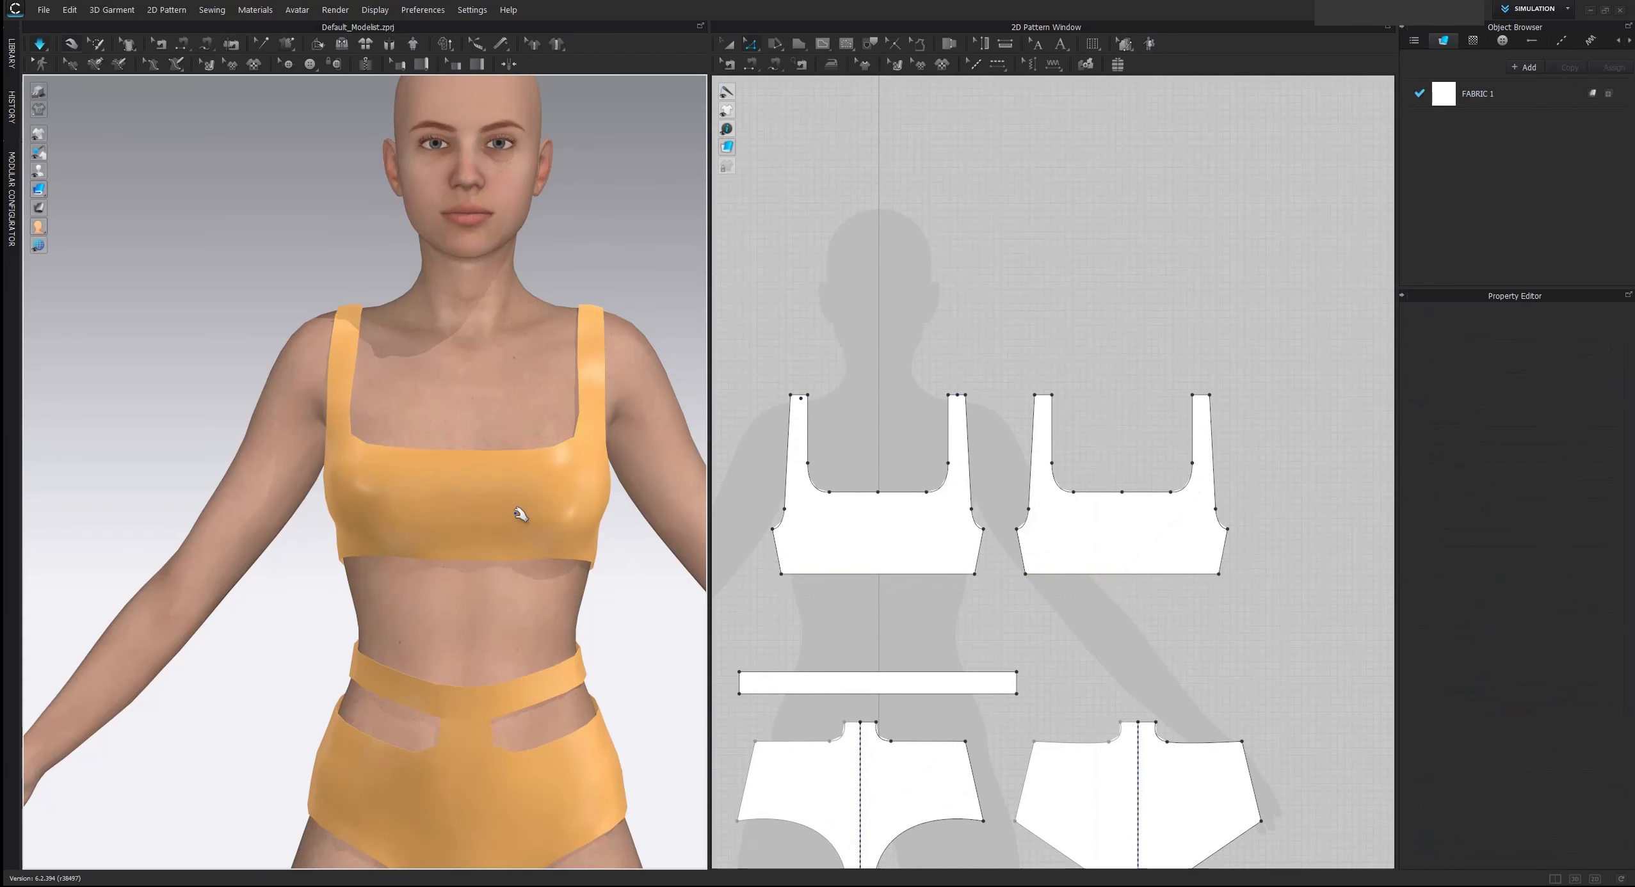
Raise both lower edges of the top slightly further and simulate the garment again
mouse_move(511, 545)
right_down()
mouse_move(600, 534)
mouse_move(527, 538)
right_up()
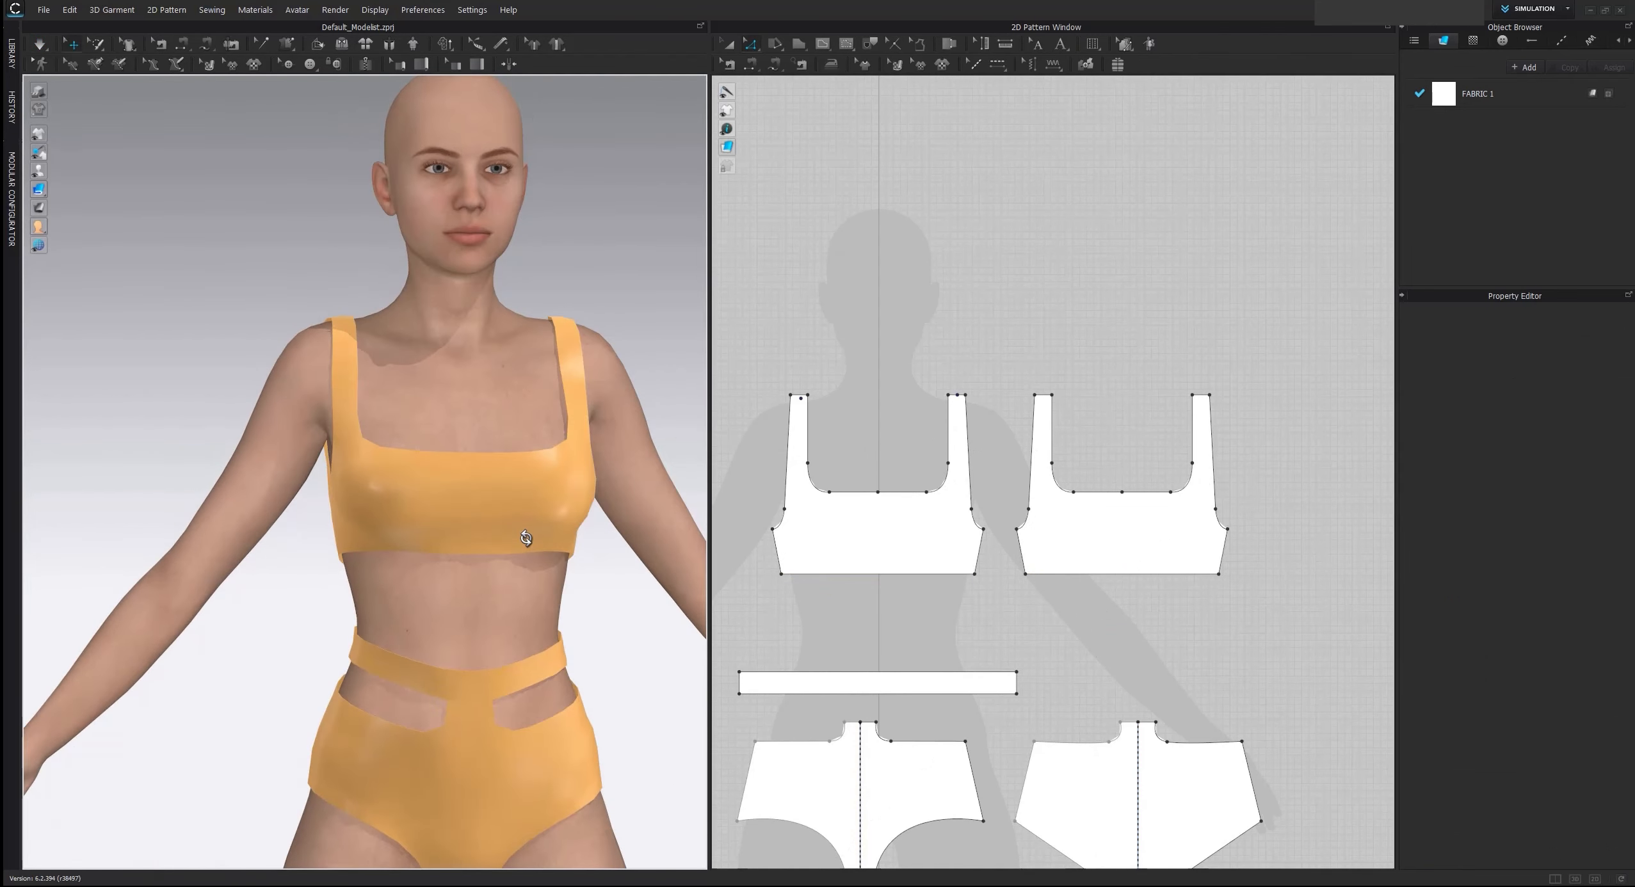
click(910, 575)
shift+click(1075, 575)
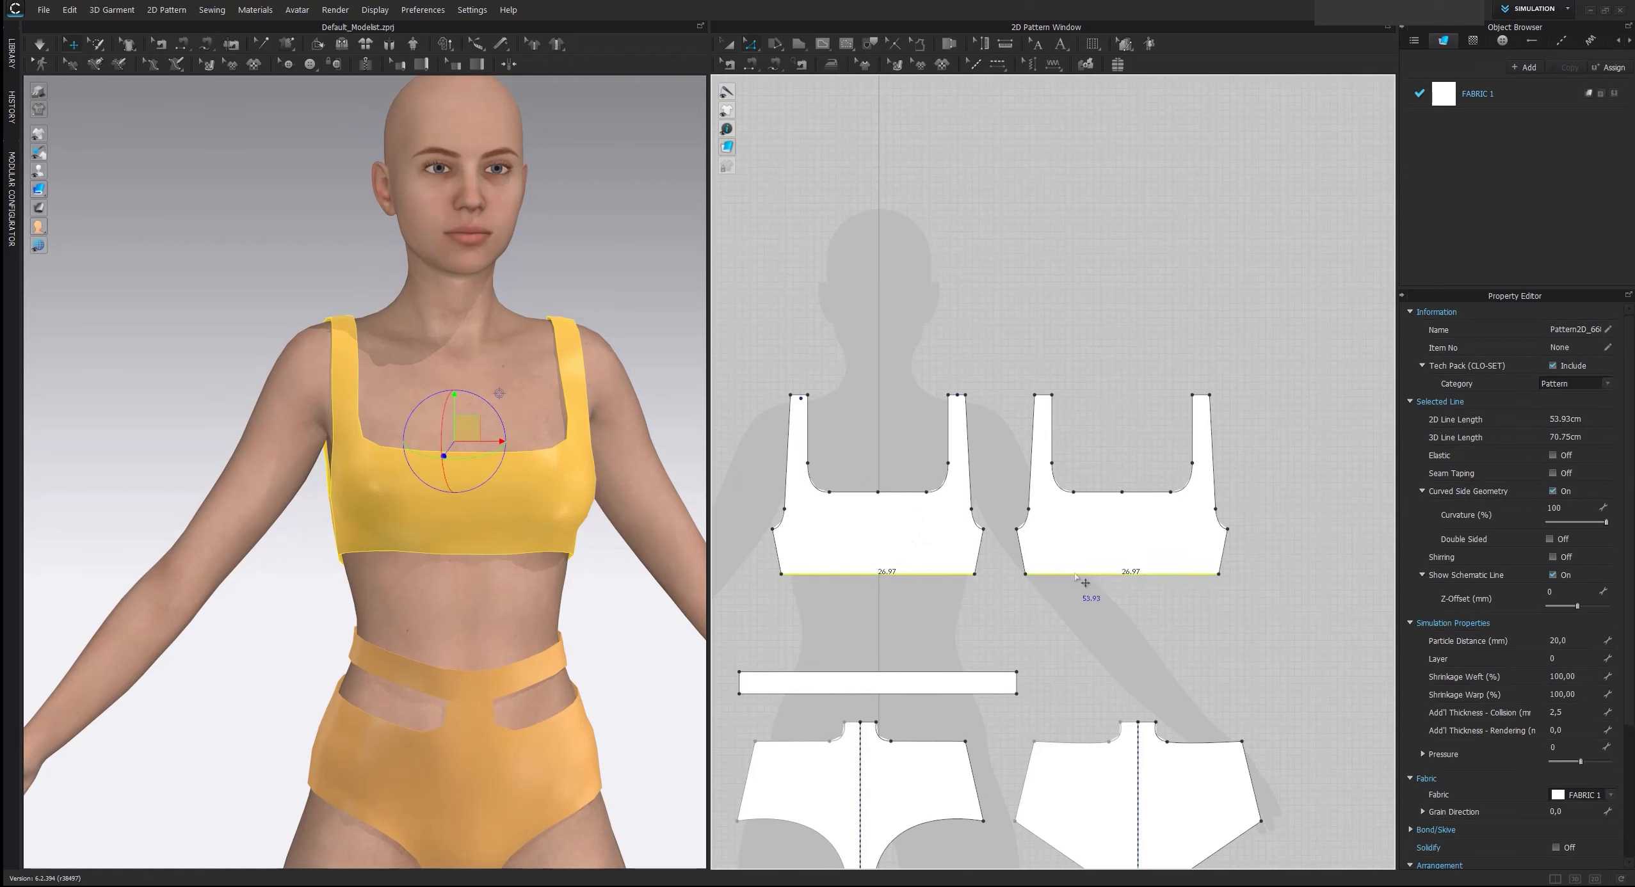
drag(1087, 574, 1087, 566)
key(space)
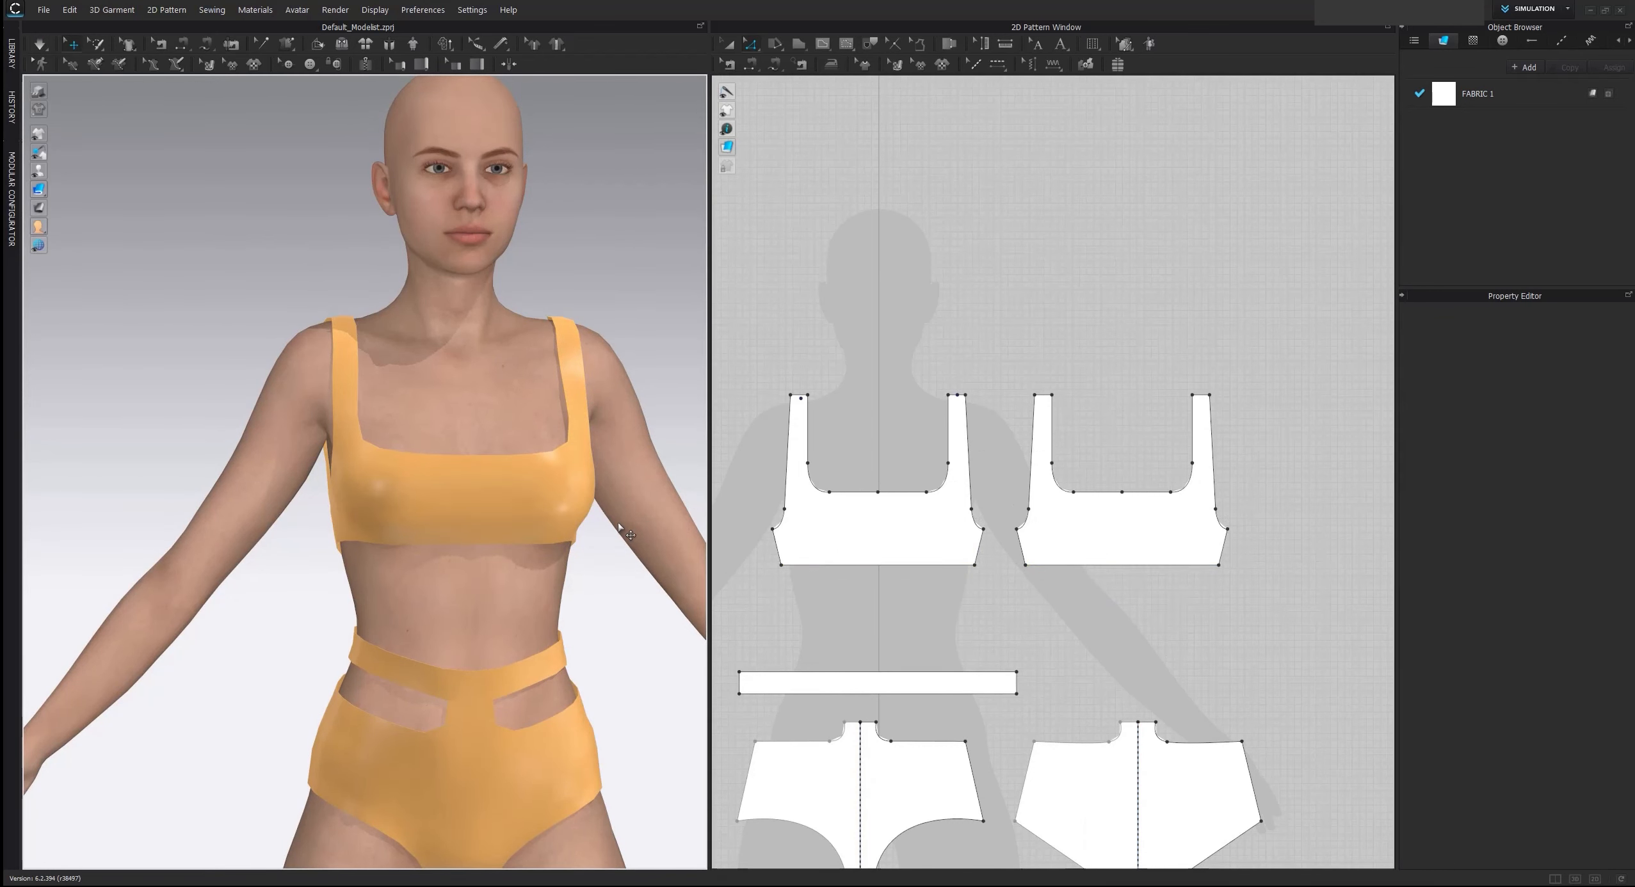
Examine the underbust cut-out and lower band in the reference image and compare them with the top patterns
scroll(1031, 485, down, 3)
scroll(1026, 436, up, 3)
scroll(1022, 432, up, 3)
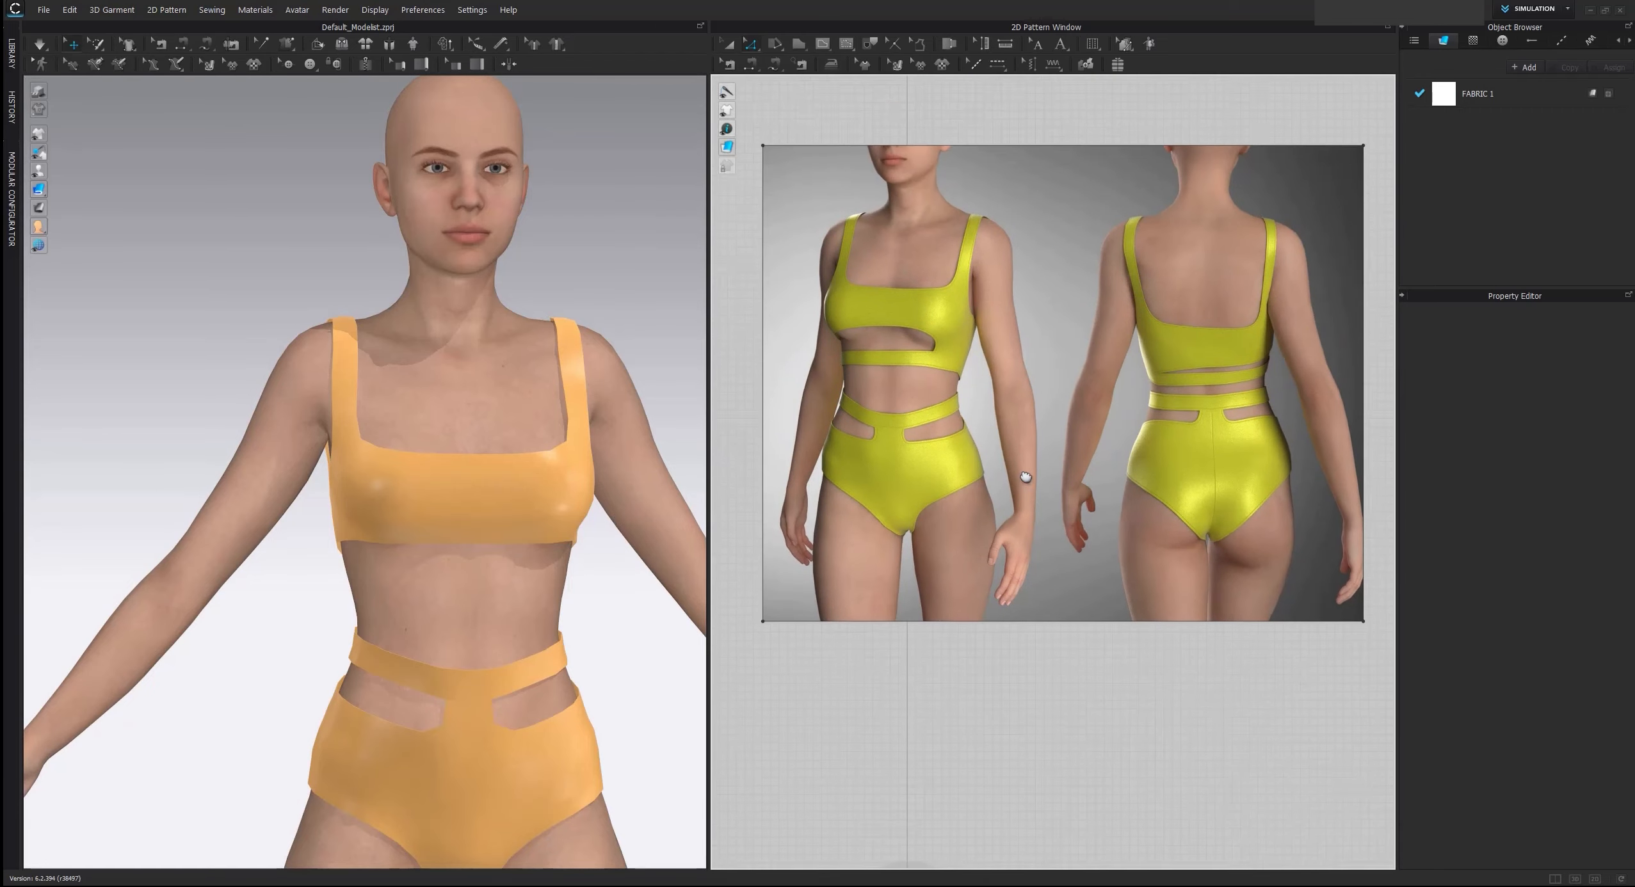
scroll(1018, 471, down, 3)
middle_drag(1055, 708, 1046, 383)
middle_drag(1057, 623, 1042, 446)
scroll(1041, 447, up, 2)
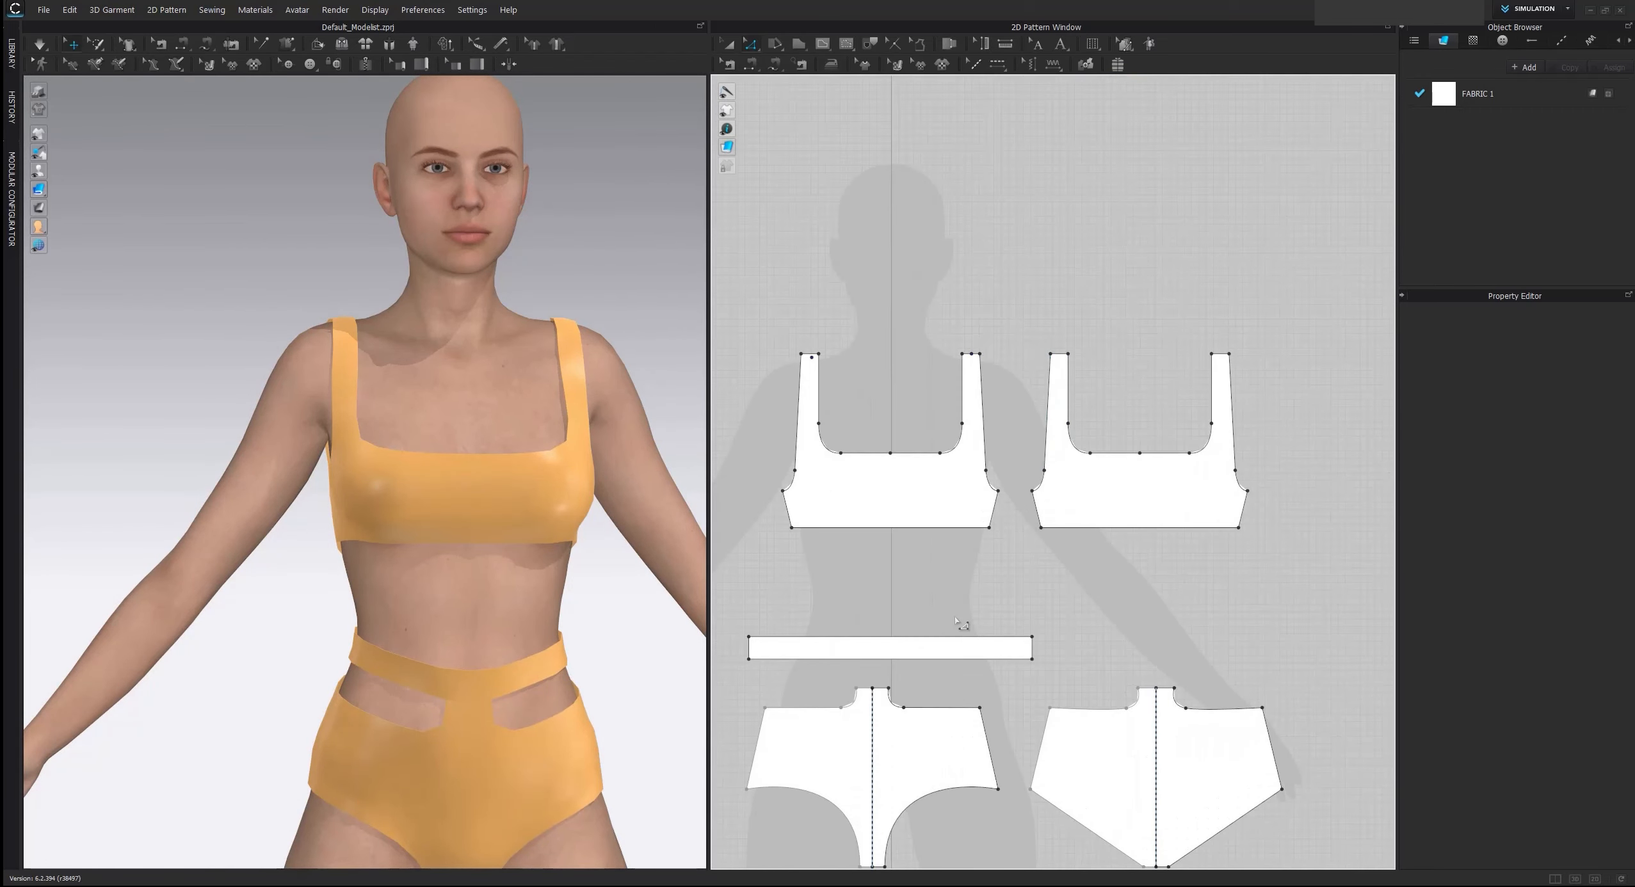
scroll(967, 602, down, 1)
scroll(1027, 387, down, 1)
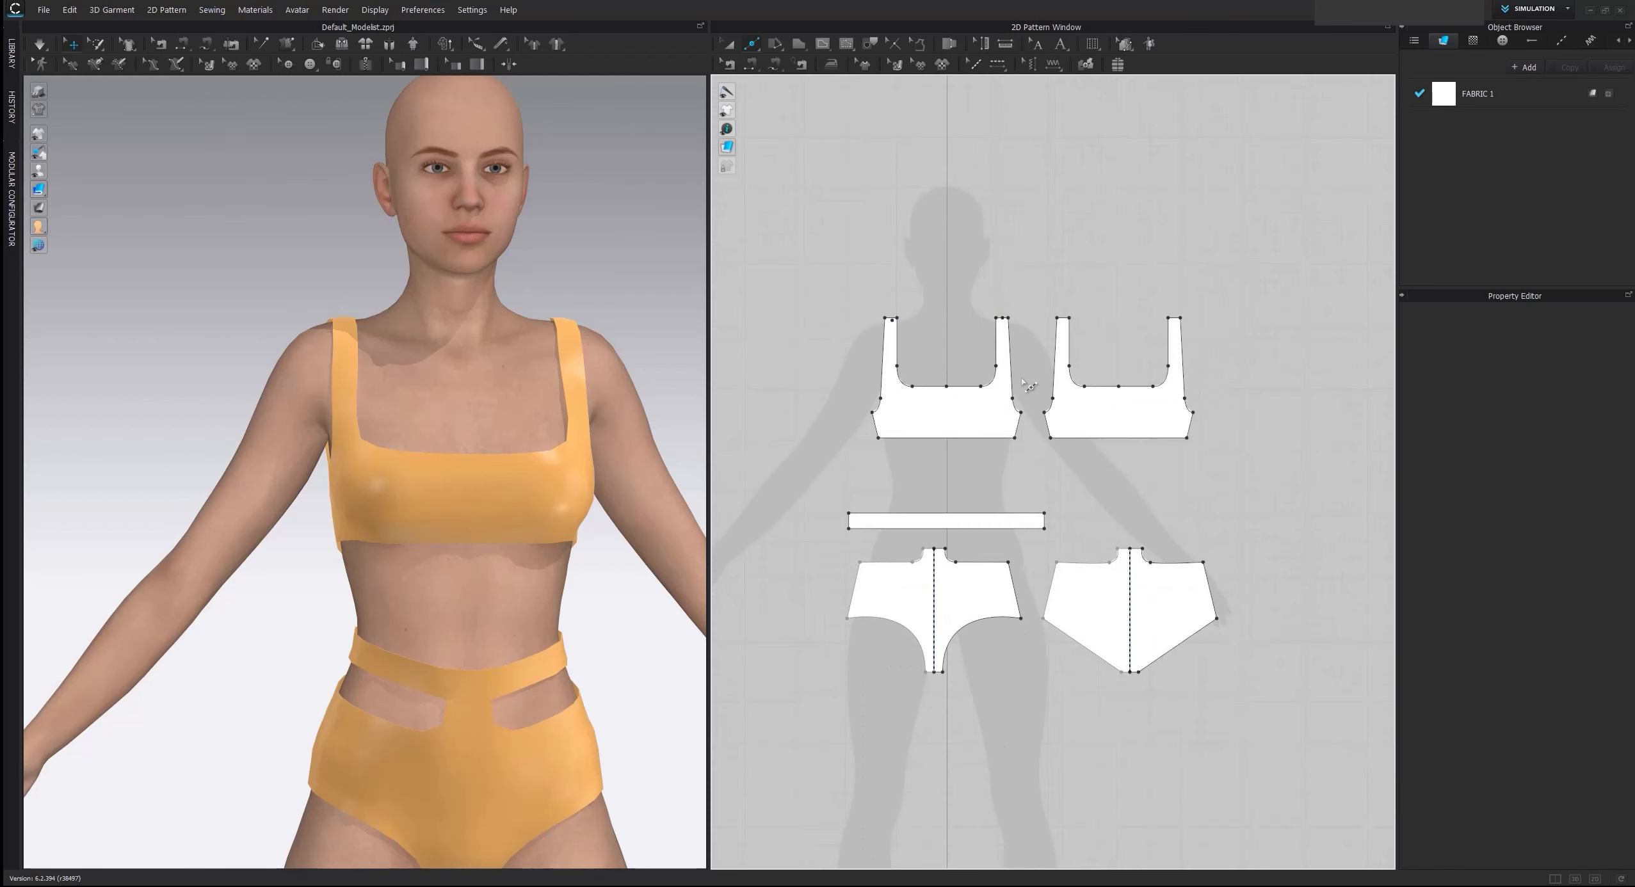
middle_drag(1027, 388, 993, 668)
scroll(989, 704, up, 5)
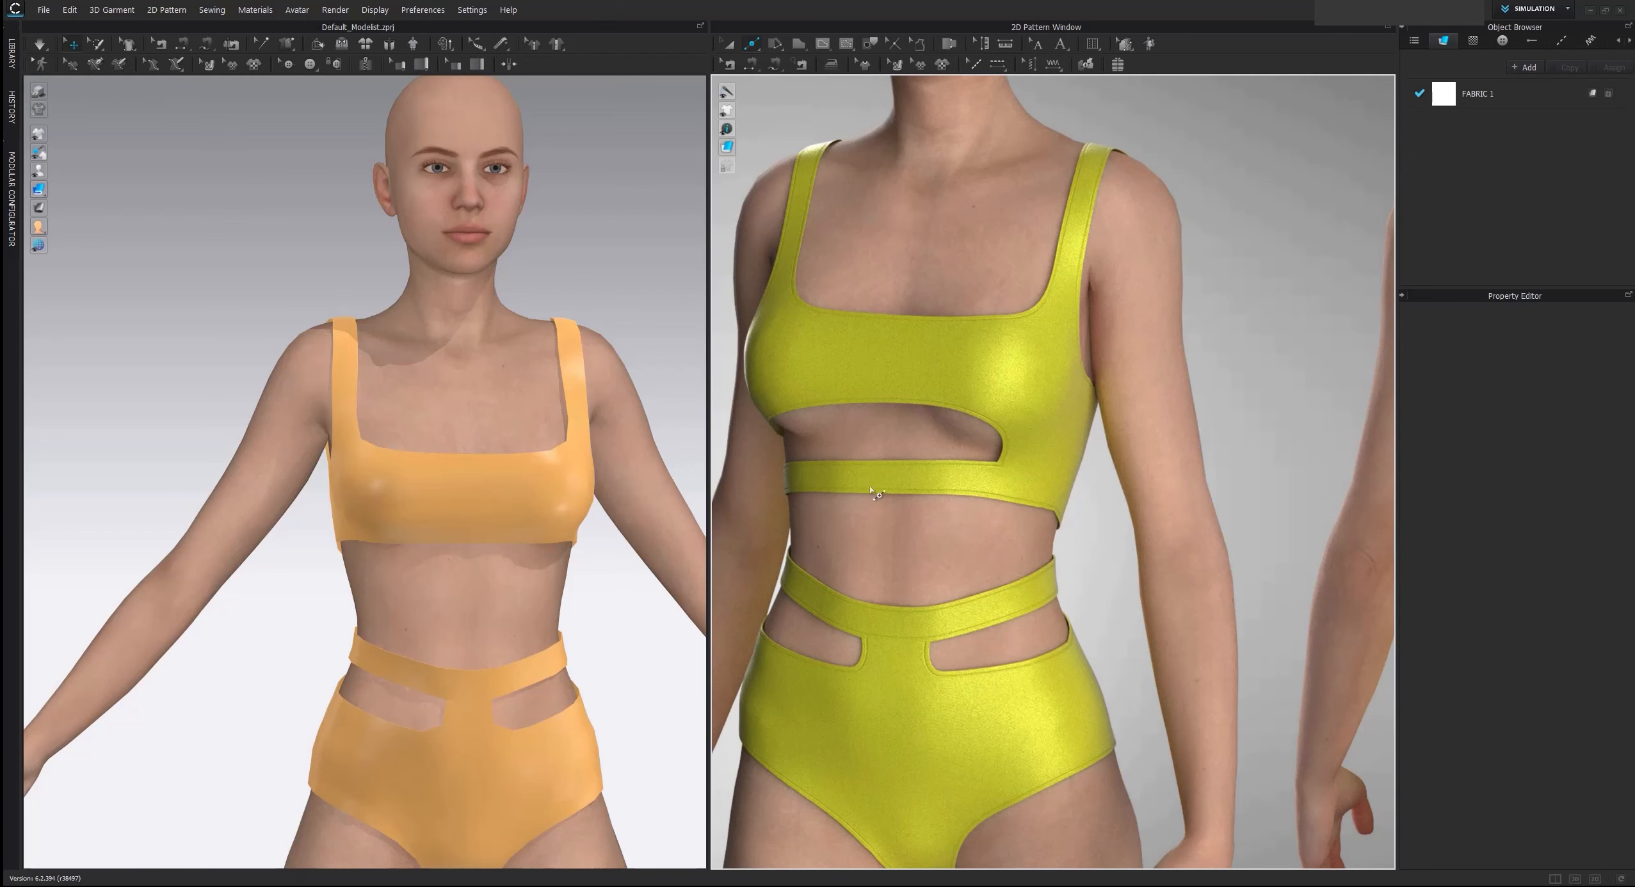
scroll(1009, 578, down, 5)
middle_drag(1038, 722, 1025, 378)
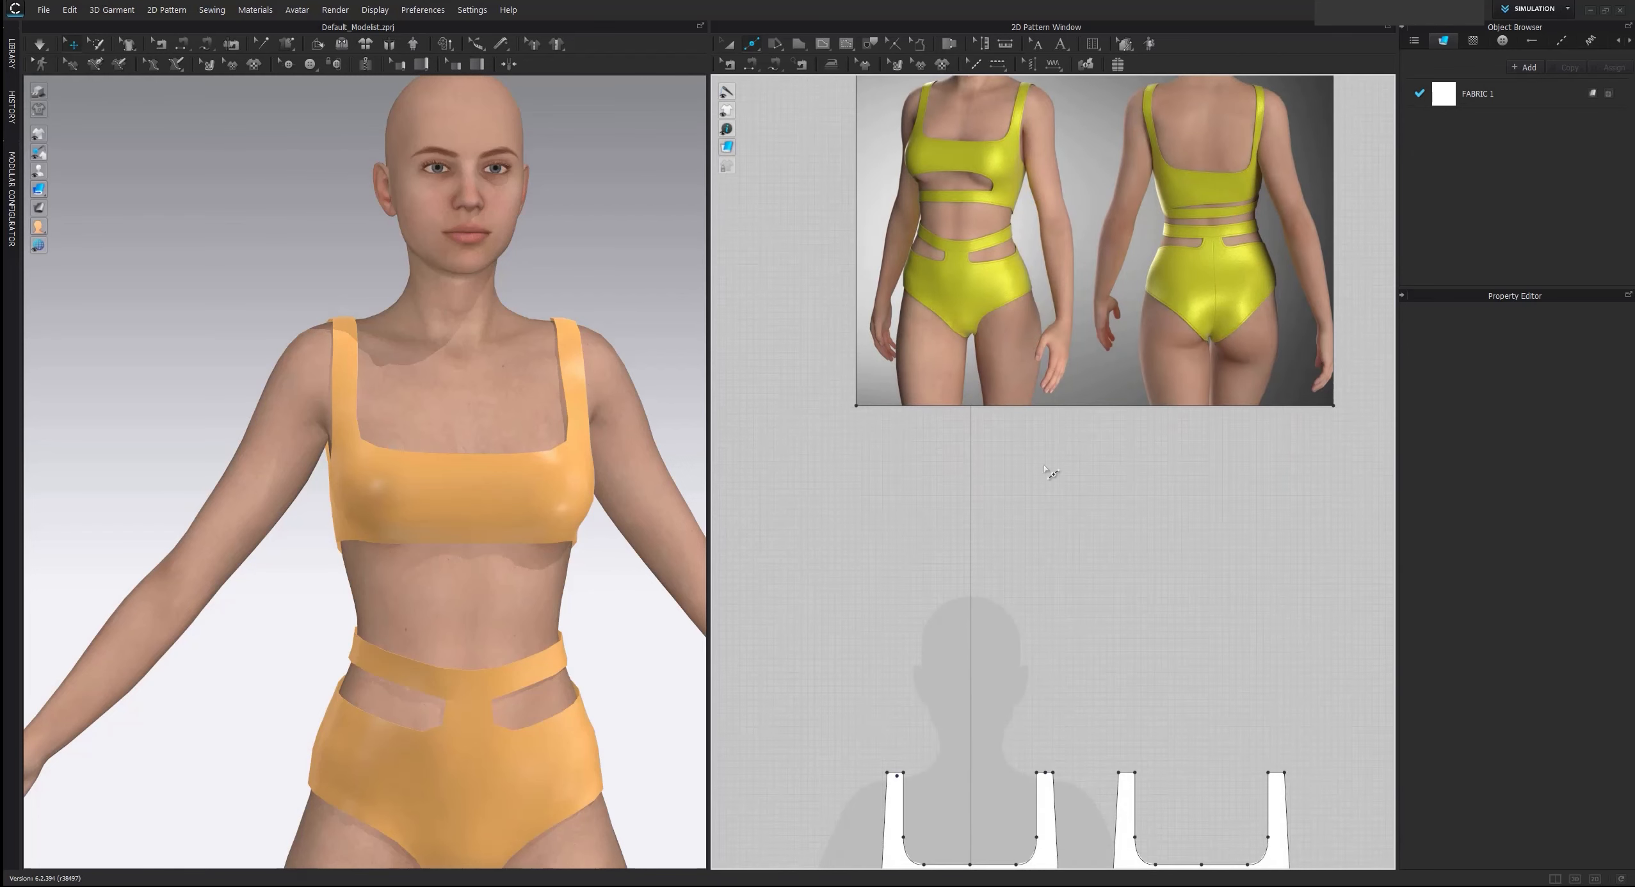
middle_drag(1032, 800, 1048, 525)
Split the lower edges of the front and back top pieces 6 cm from their adjacent side corners
scroll(1013, 703, up, 1)
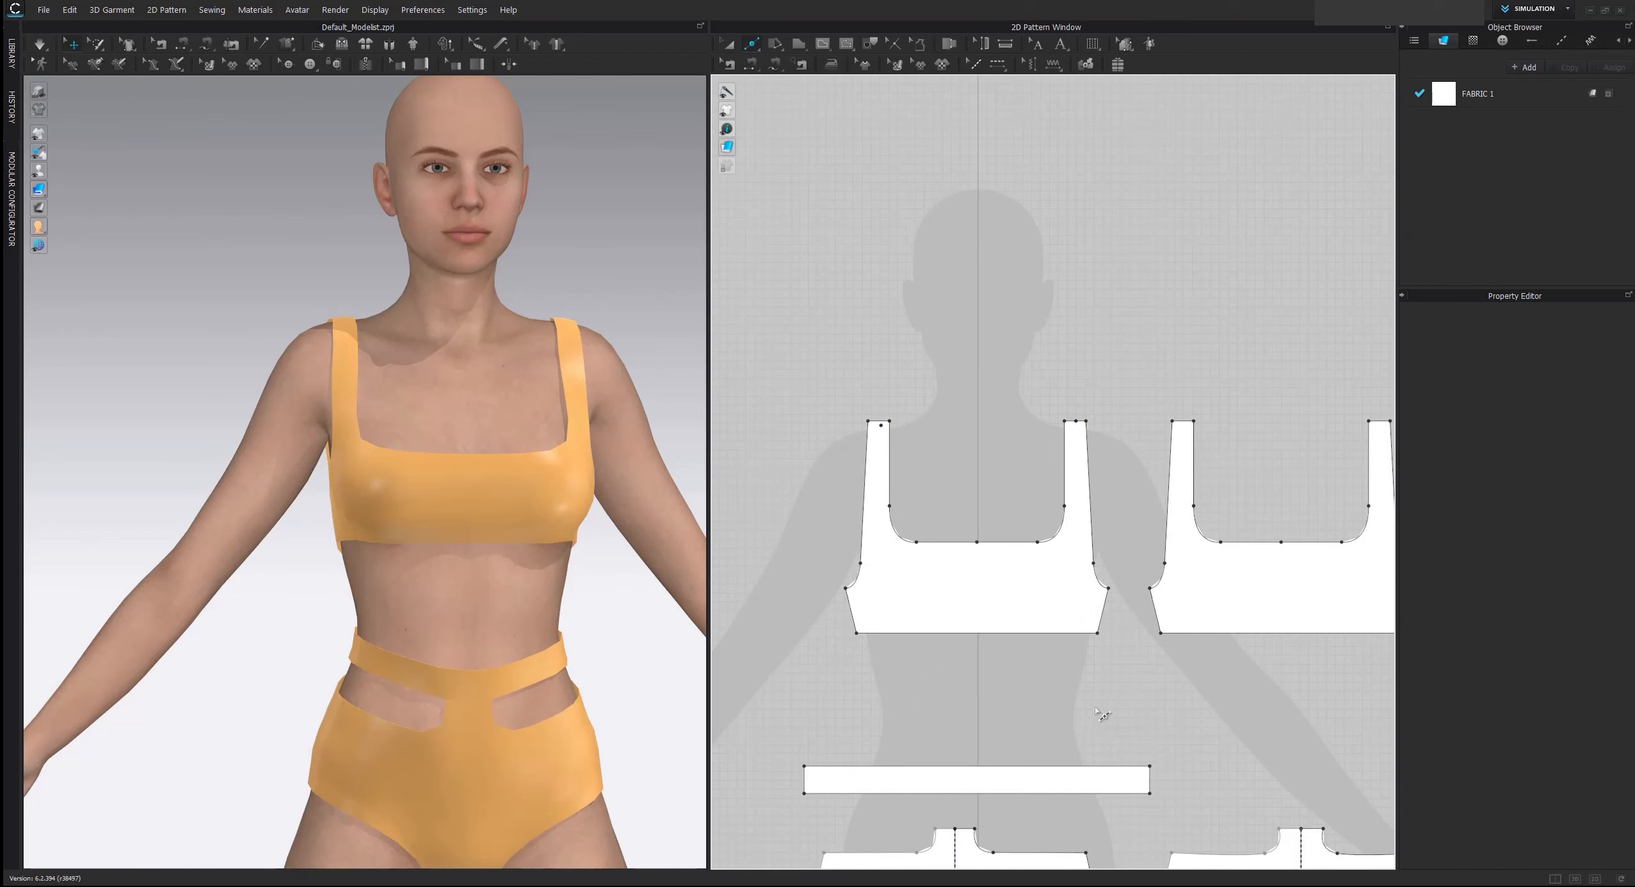
middle_drag(1101, 714, 1041, 592)
scroll(1041, 591, up, 2)
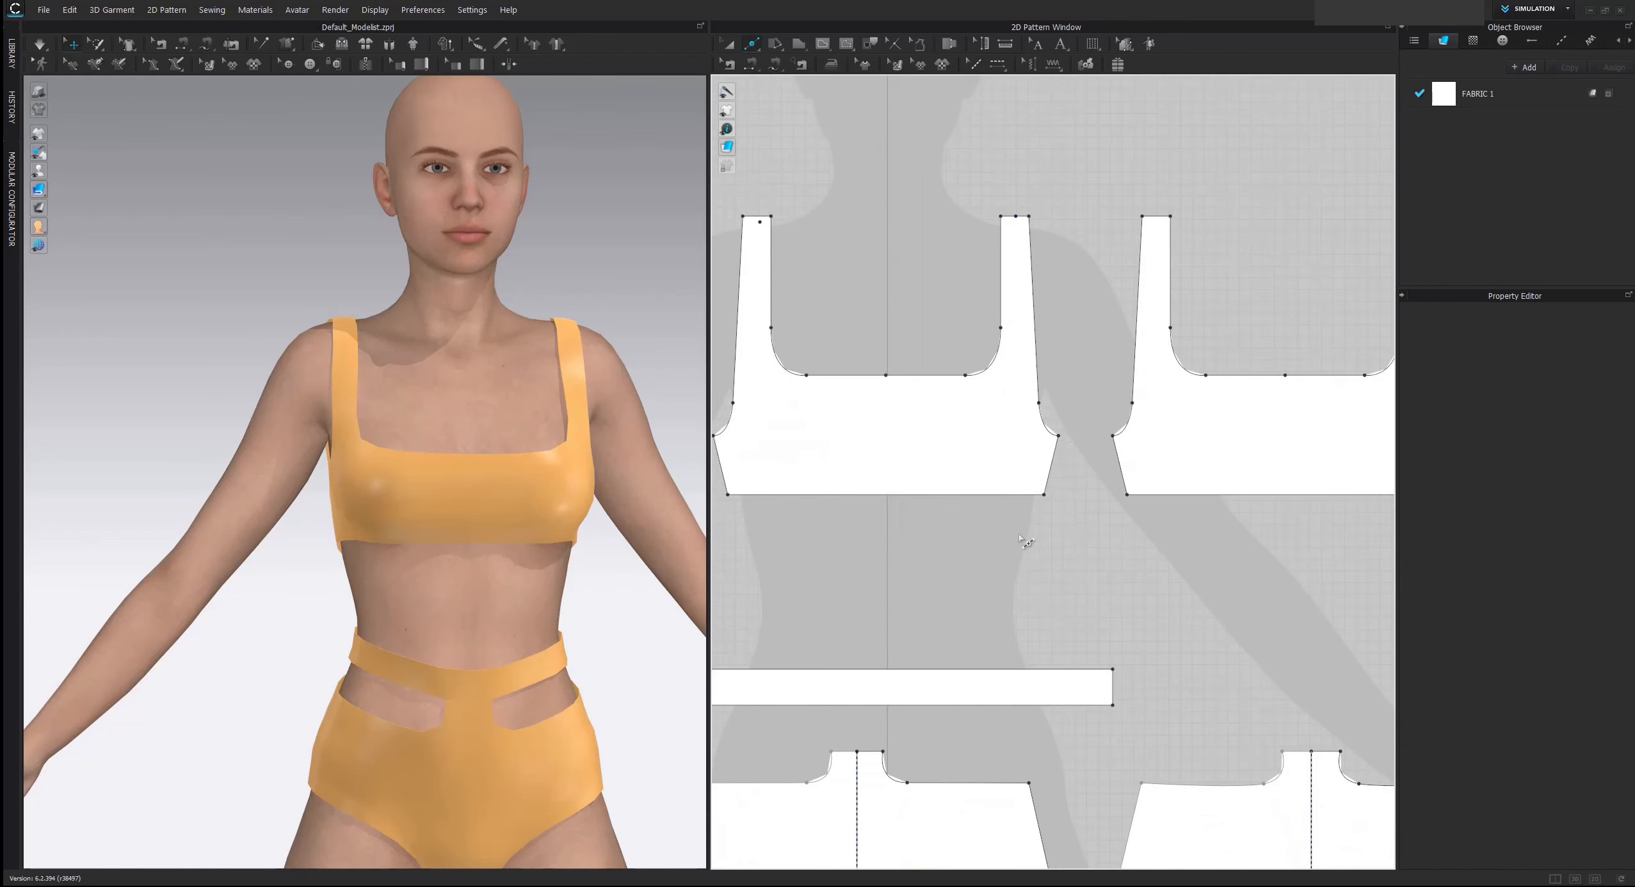
right_click(980, 494)
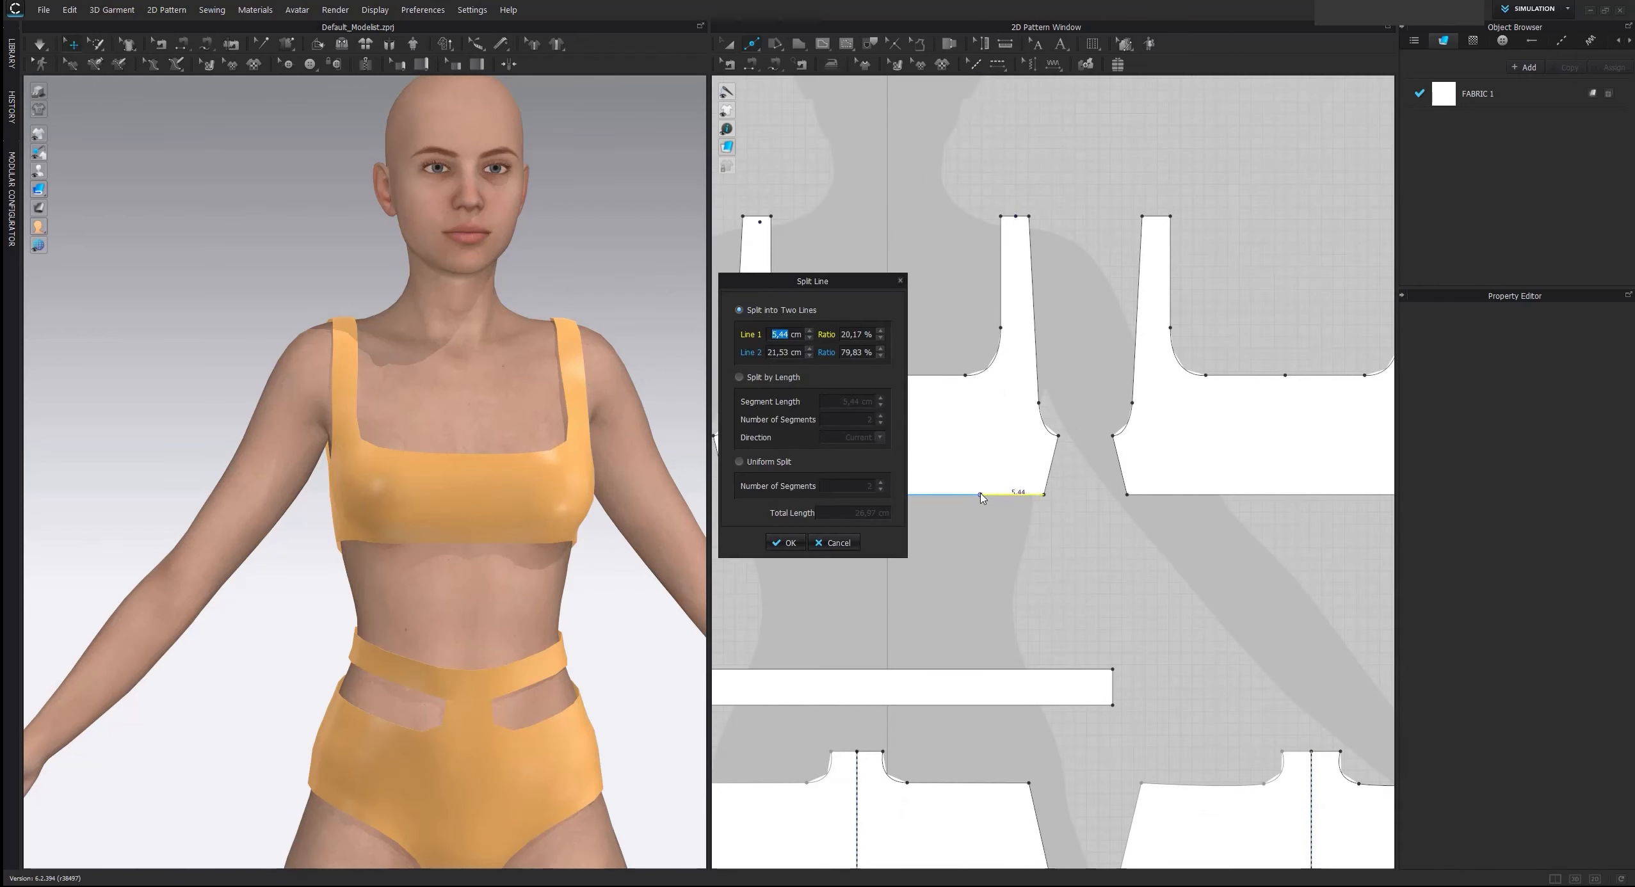
text(6)
key(Return)
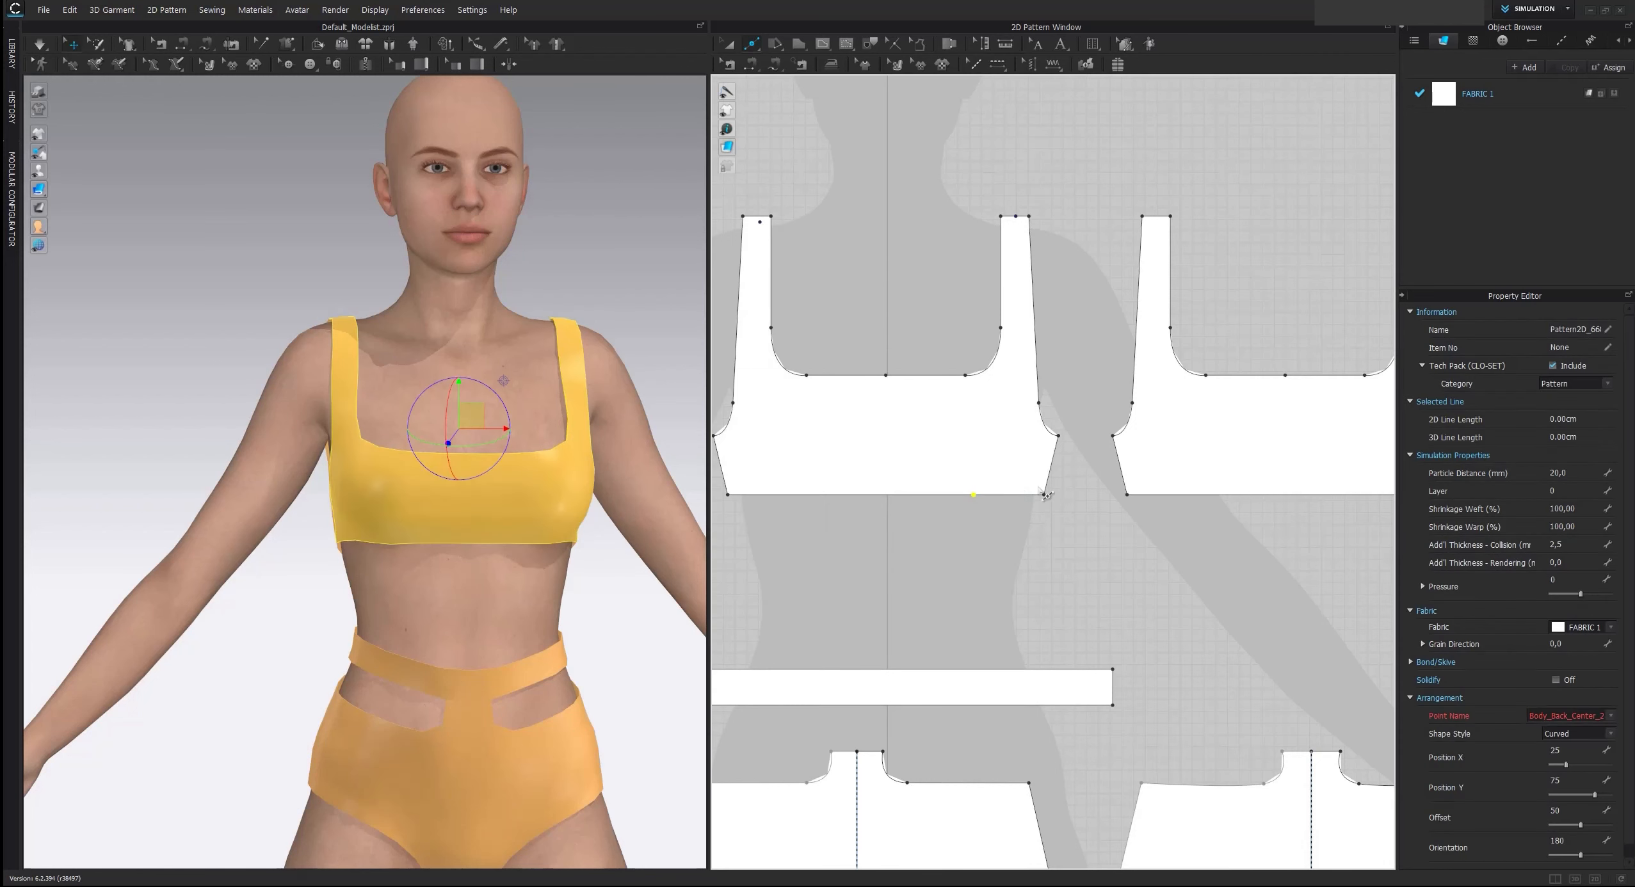
right_click(1115, 499)
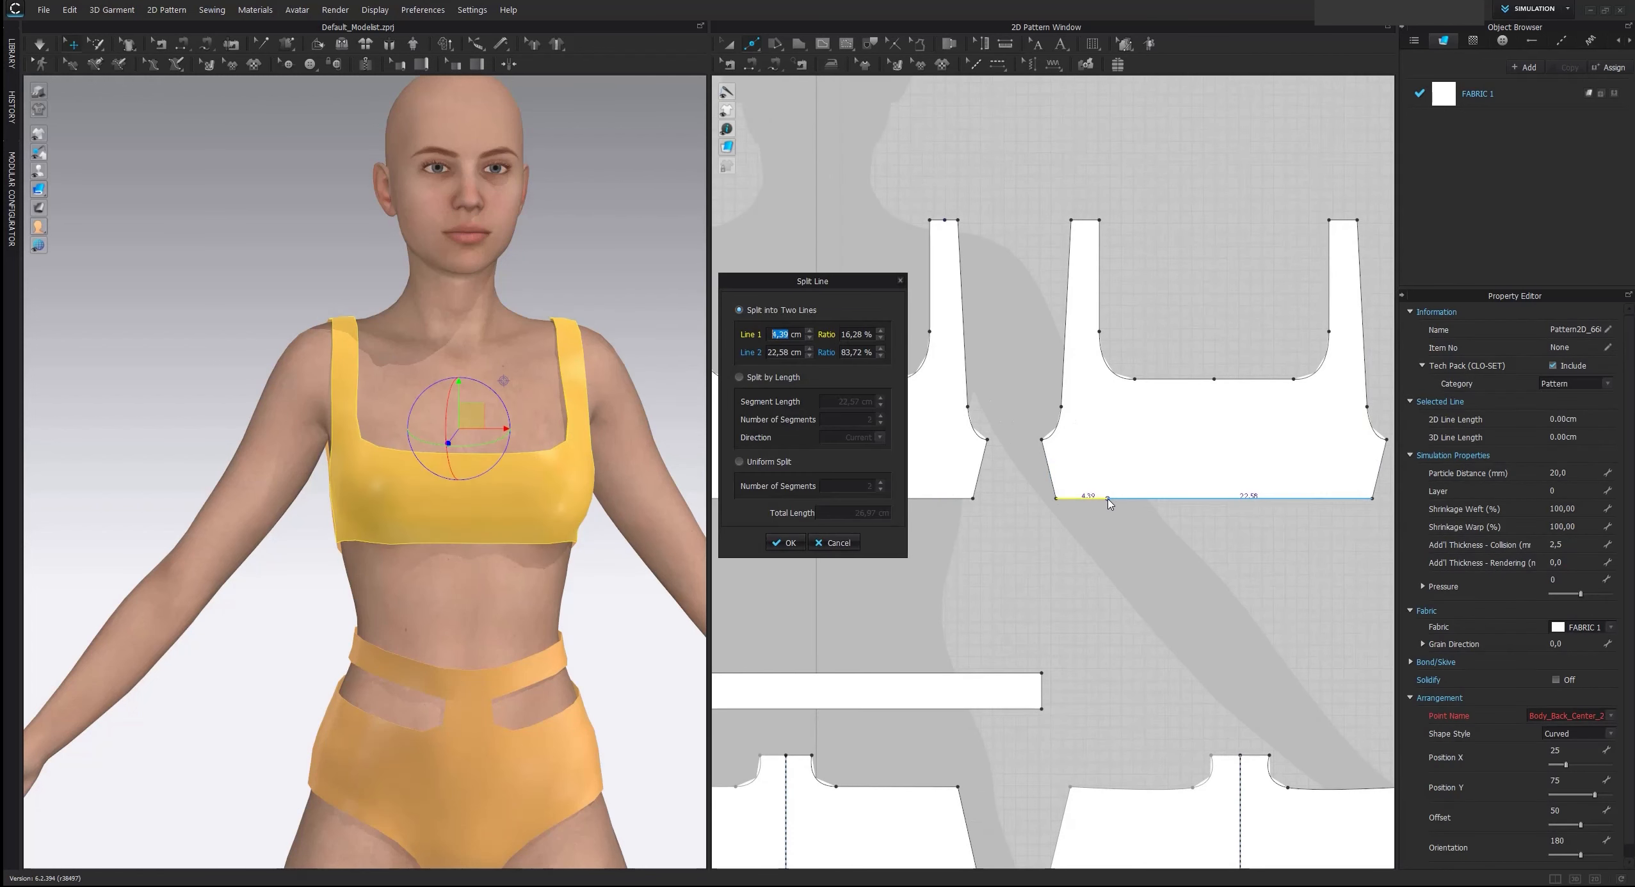
text(6)
key(Return)
scroll(1012, 506, up, 3)
scroll(846, 520, up, 3)
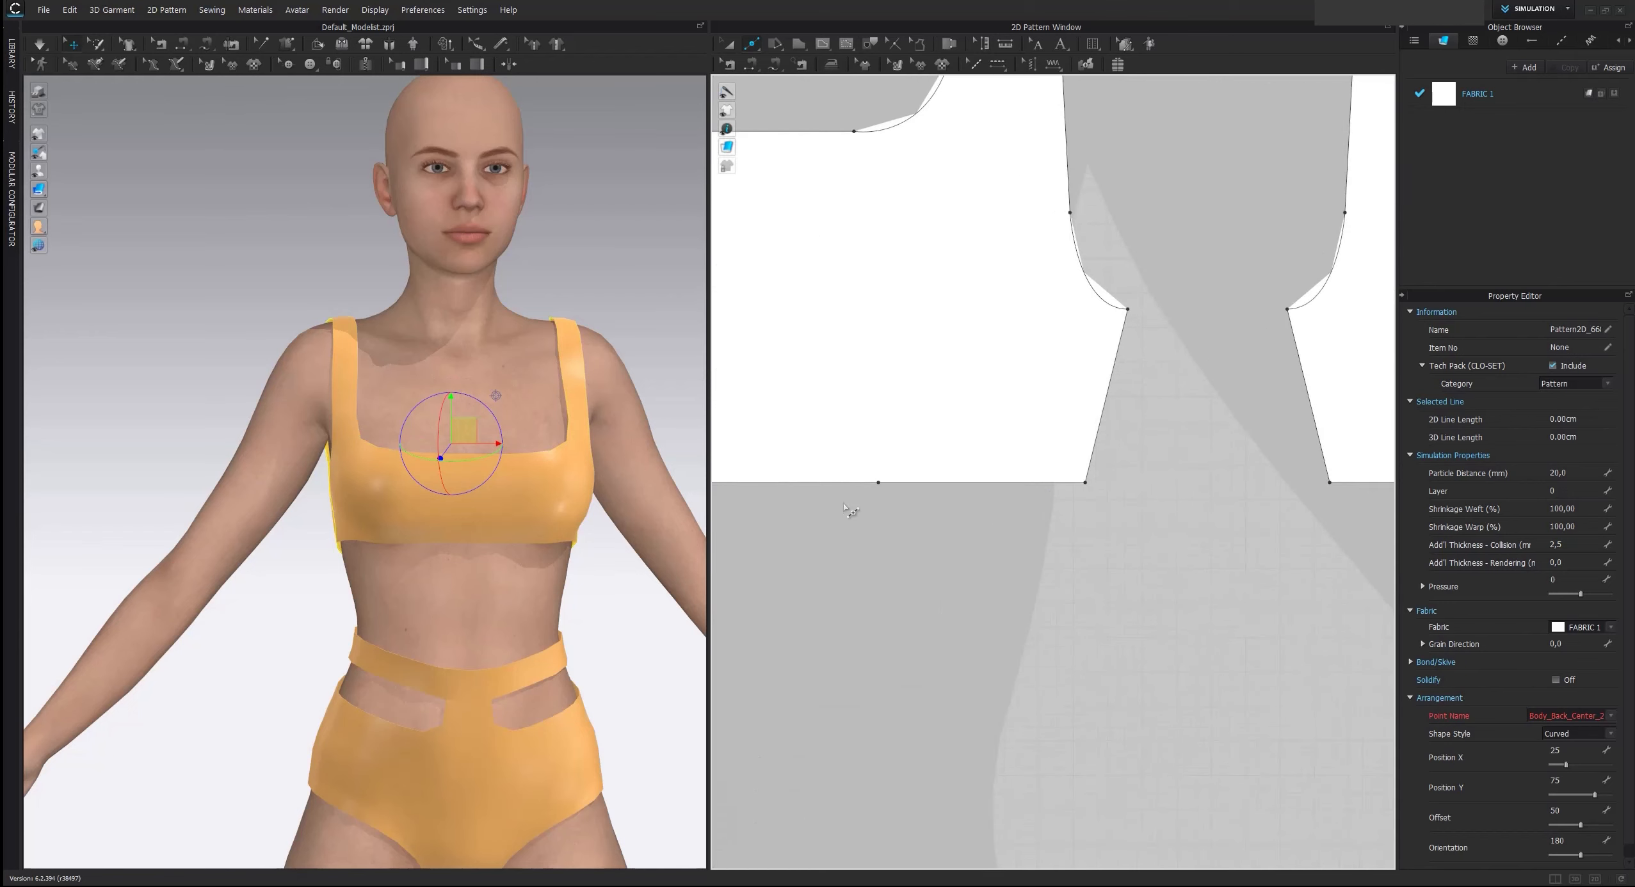
Add a second point close beside each lower-edge split point on the front and back top pieces
click(885, 483)
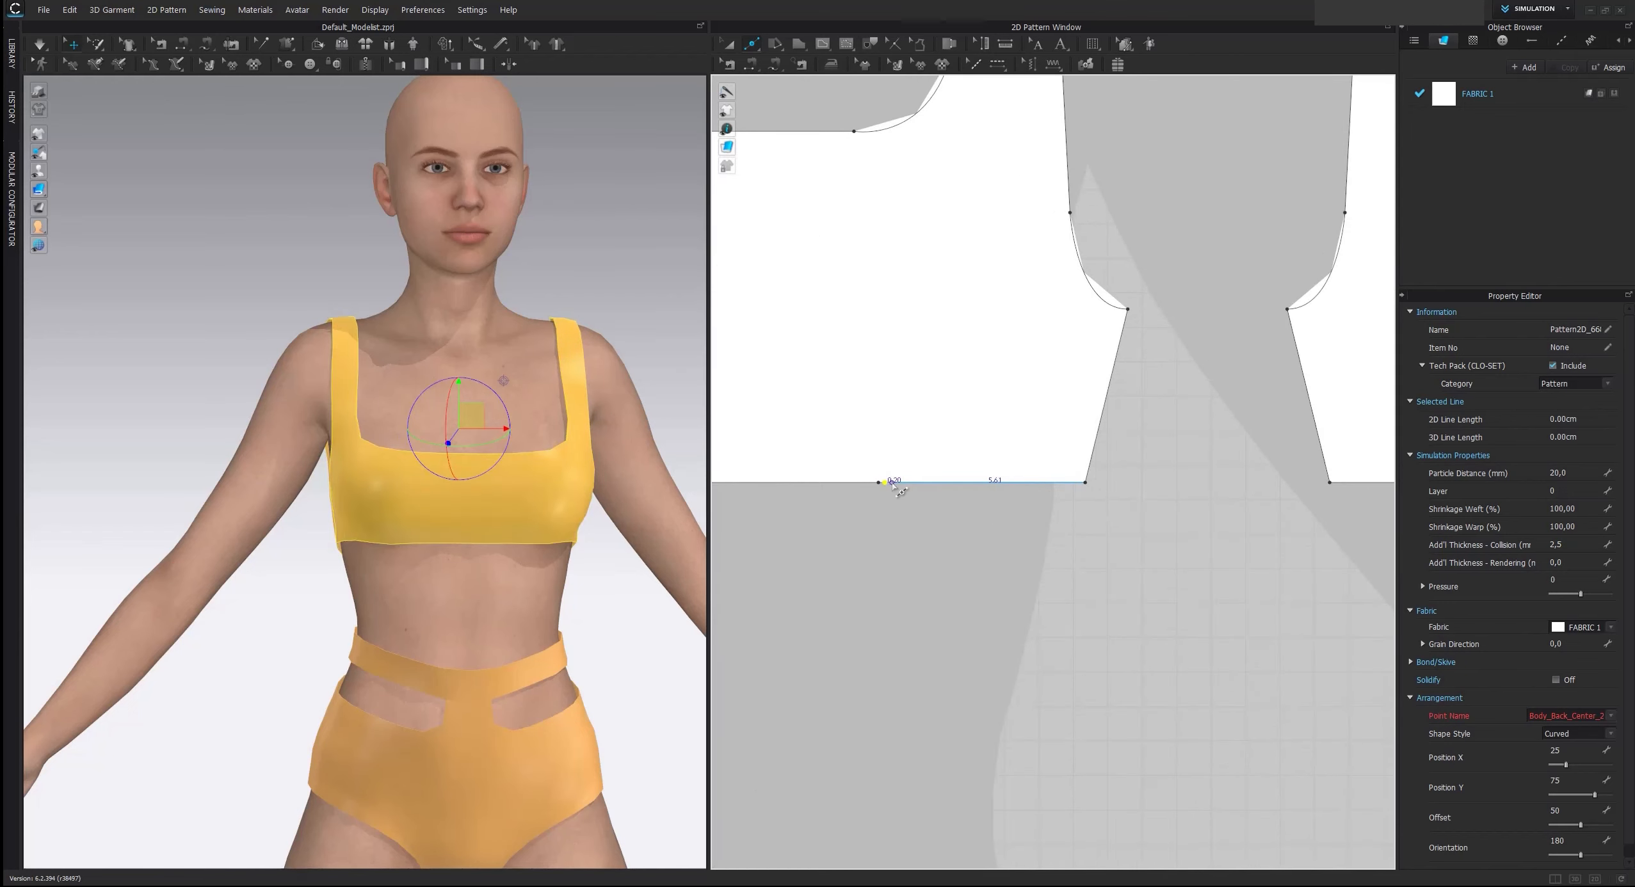
click(891, 483)
key(ctrl+z)
scroll(916, 516, down, 1)
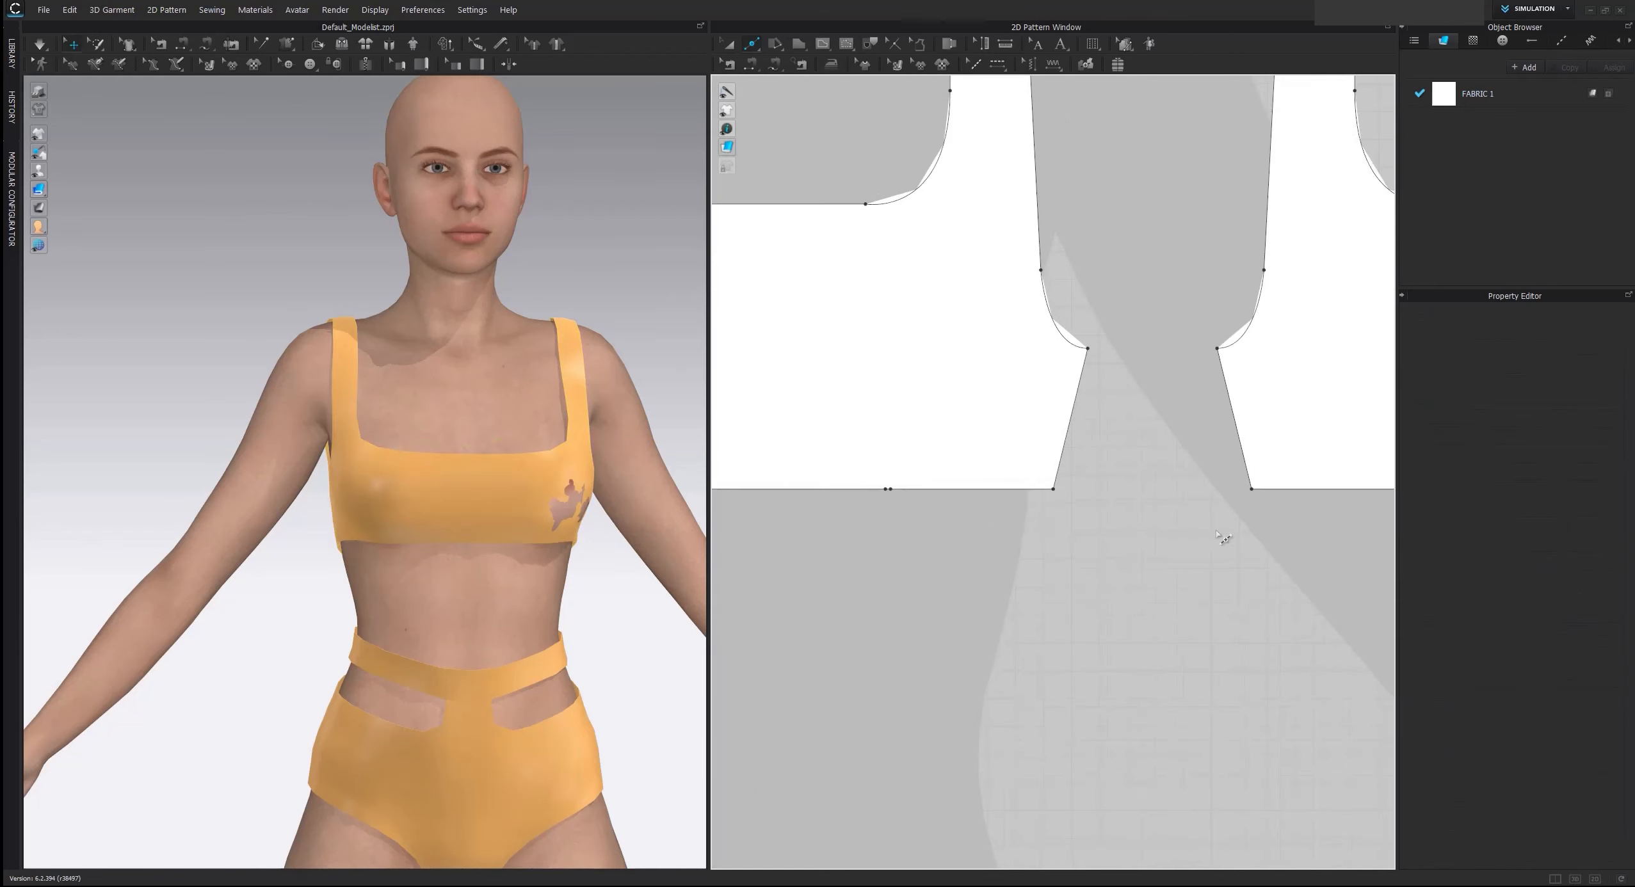
middle_drag(1224, 540, 1047, 554)
click(1241, 502)
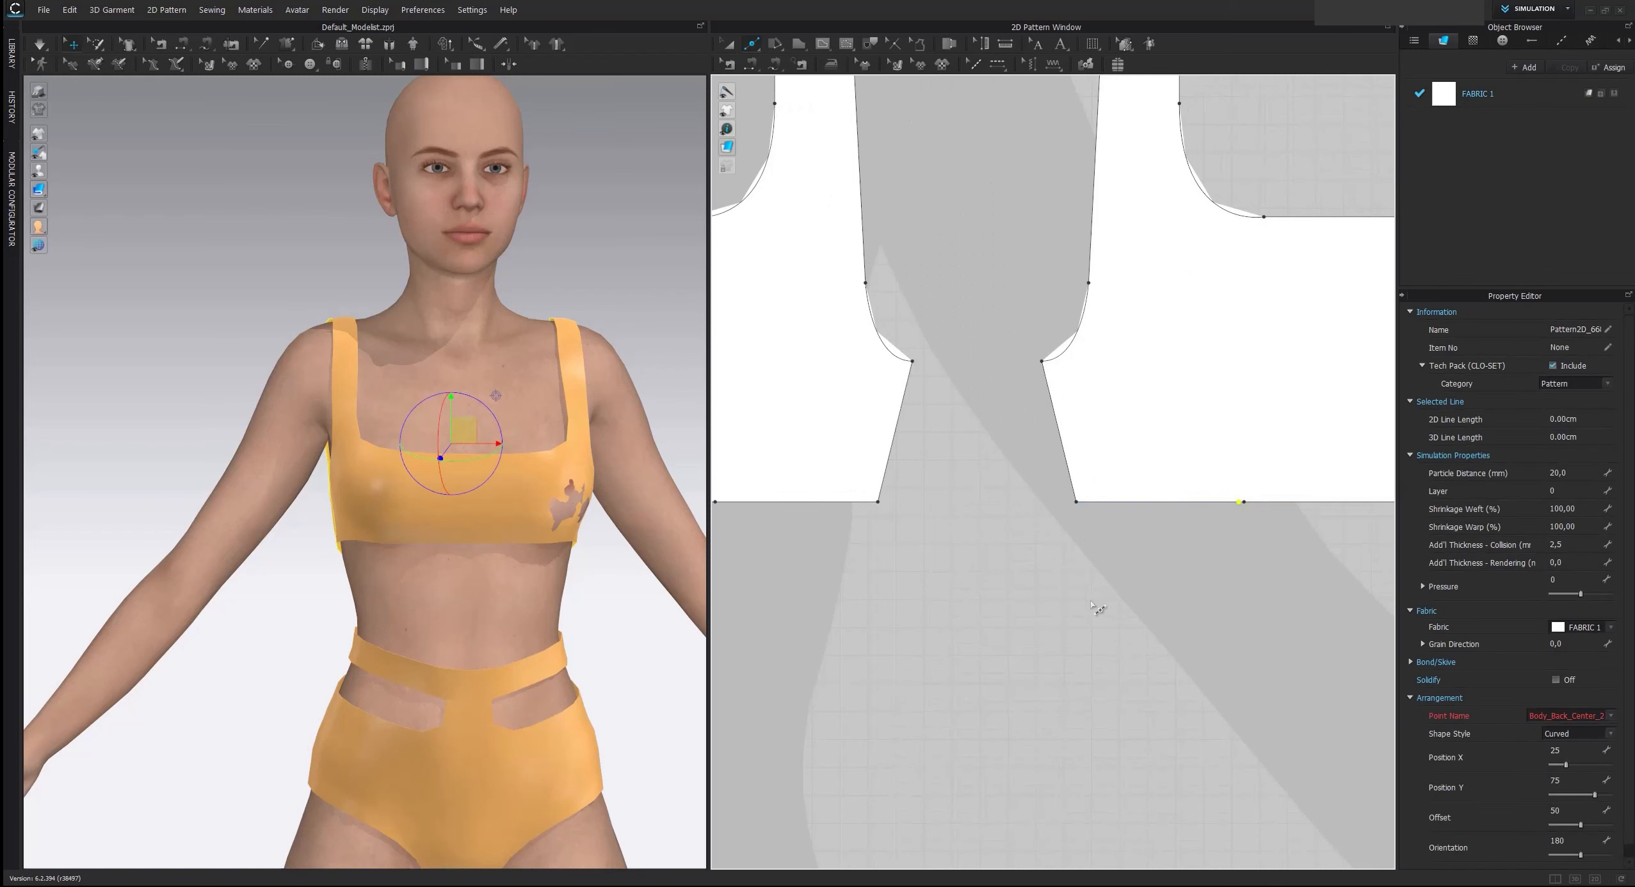
scroll(1126, 608, down, 2)
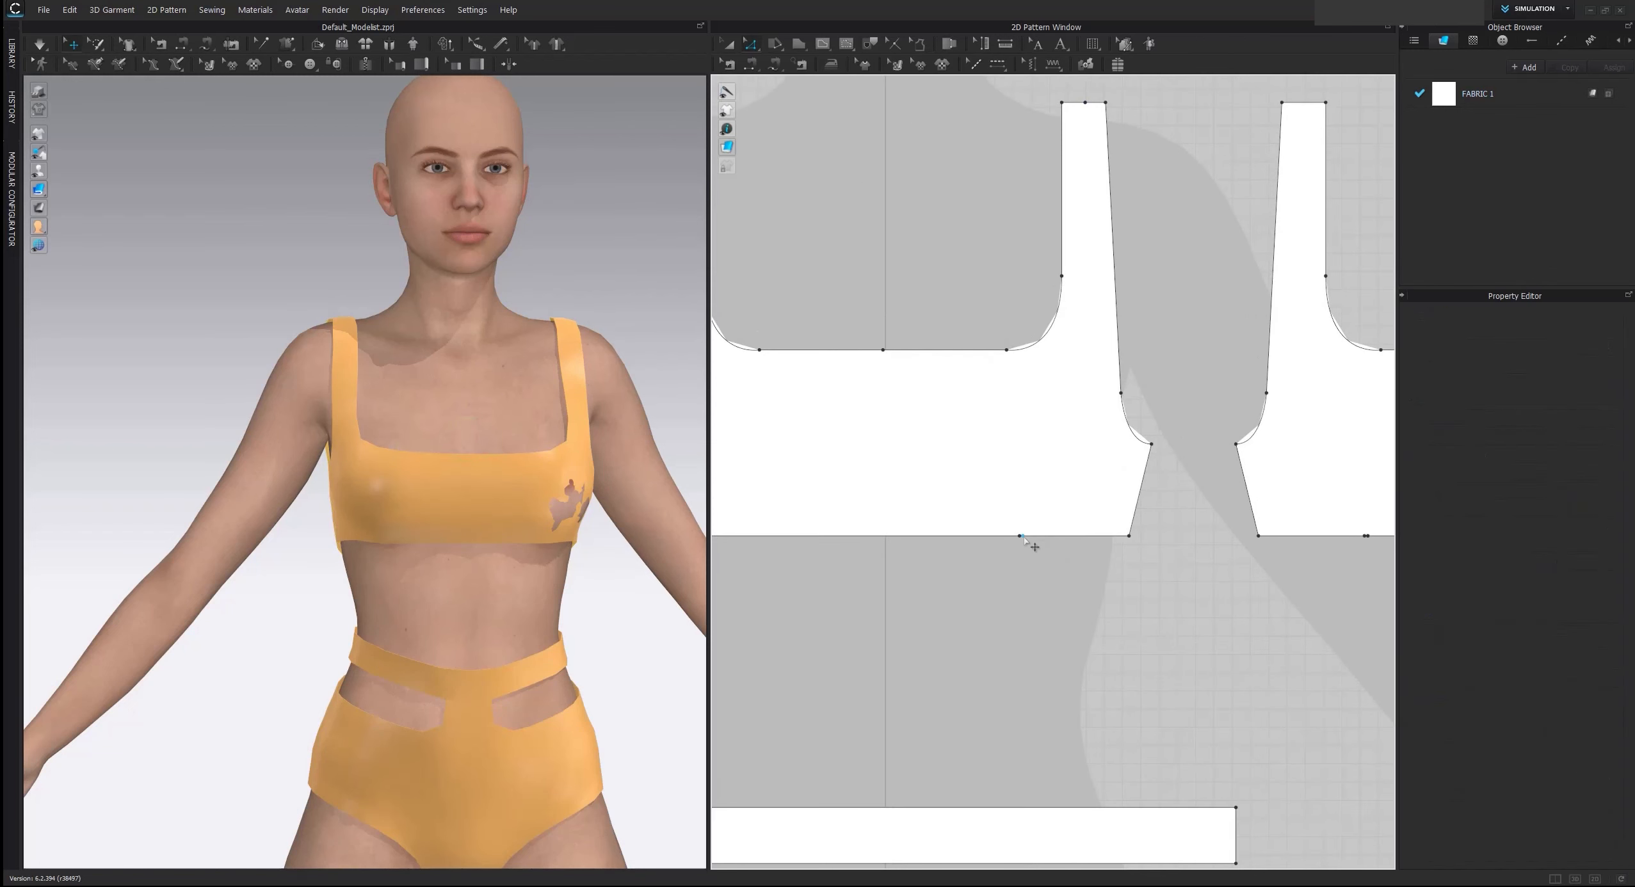
Pull one point of each close pair straight down on the front and back pieces to form a vertical step toward the side seam
click(1037, 544)
scroll(1031, 544, up, 4)
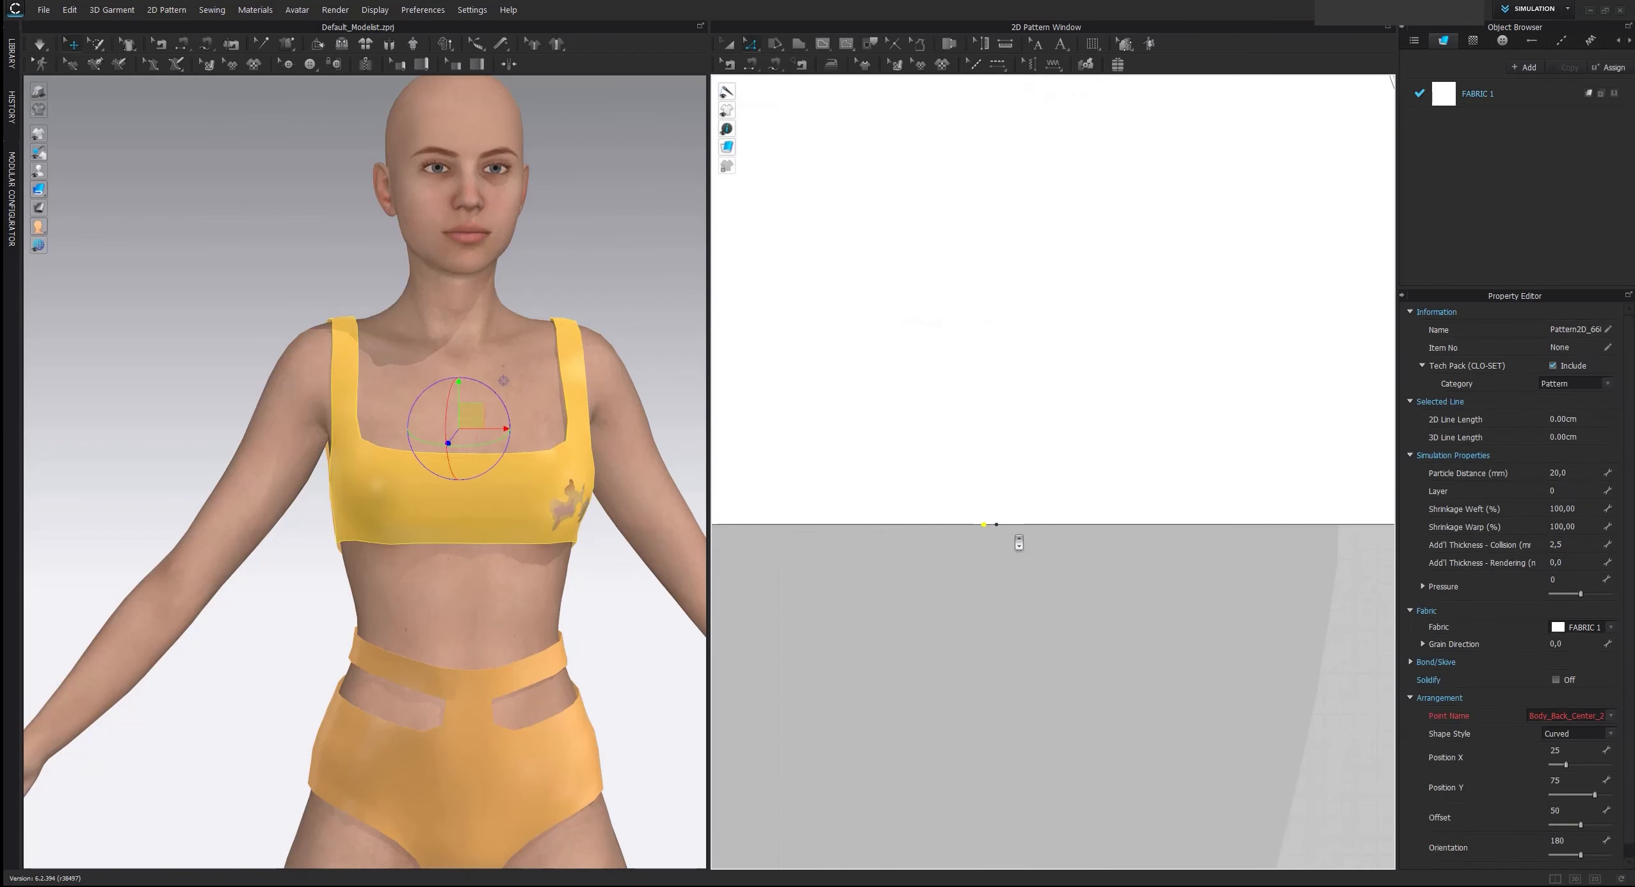
drag(998, 525, 995, 686)
scroll(996, 687, down, 5)
scroll(1109, 666, down, 1)
middle_drag(1102, 688, 1103, 613)
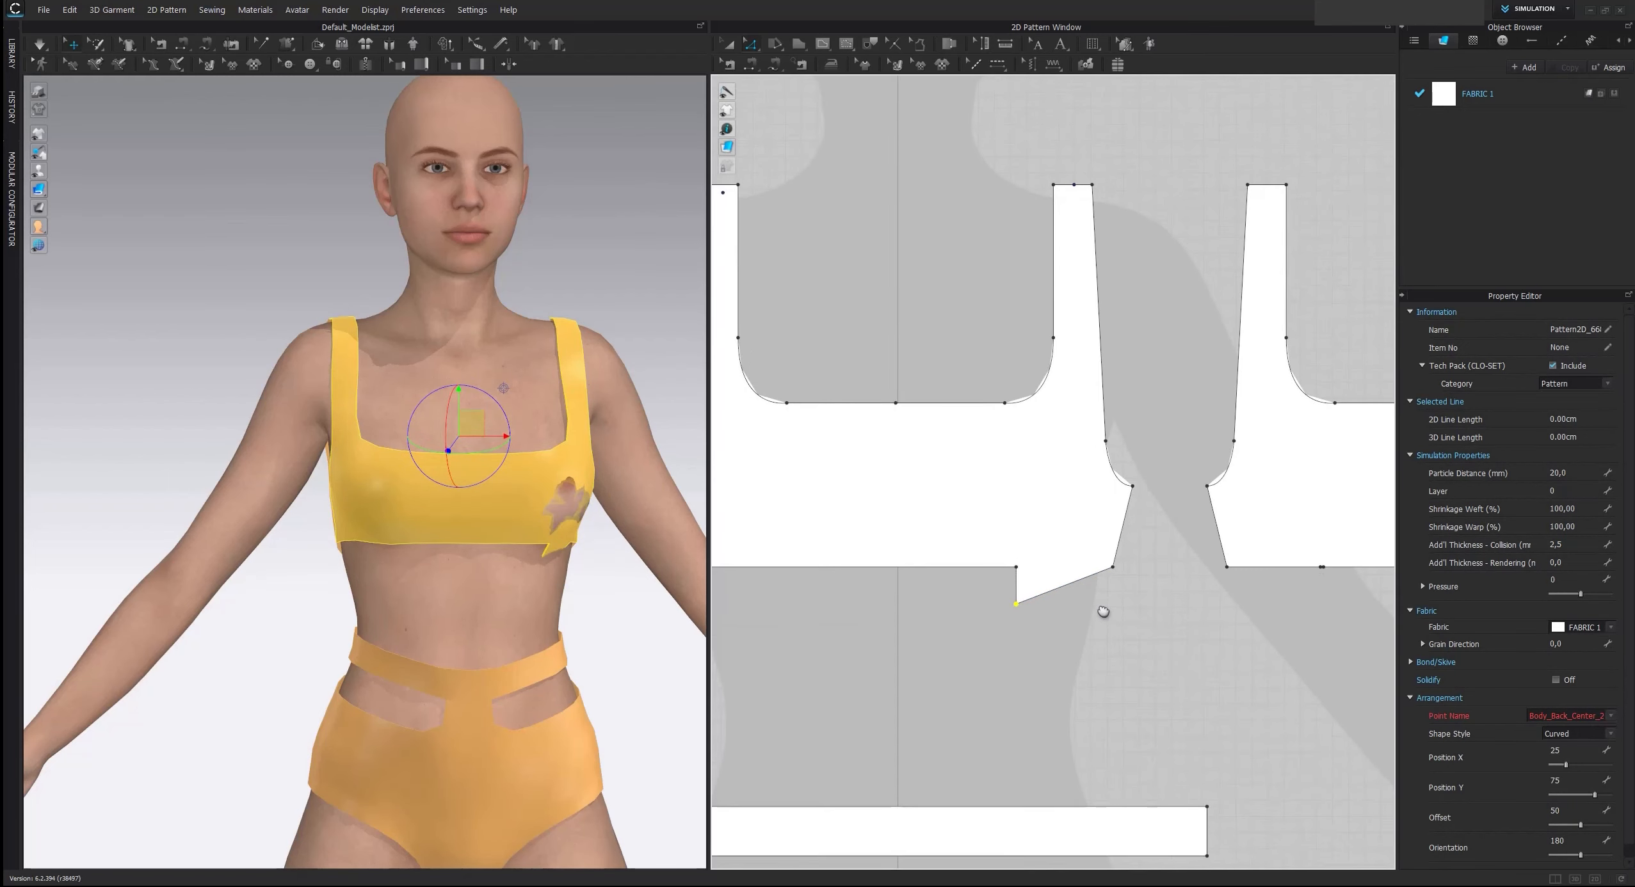
scroll(1325, 570, up, 3)
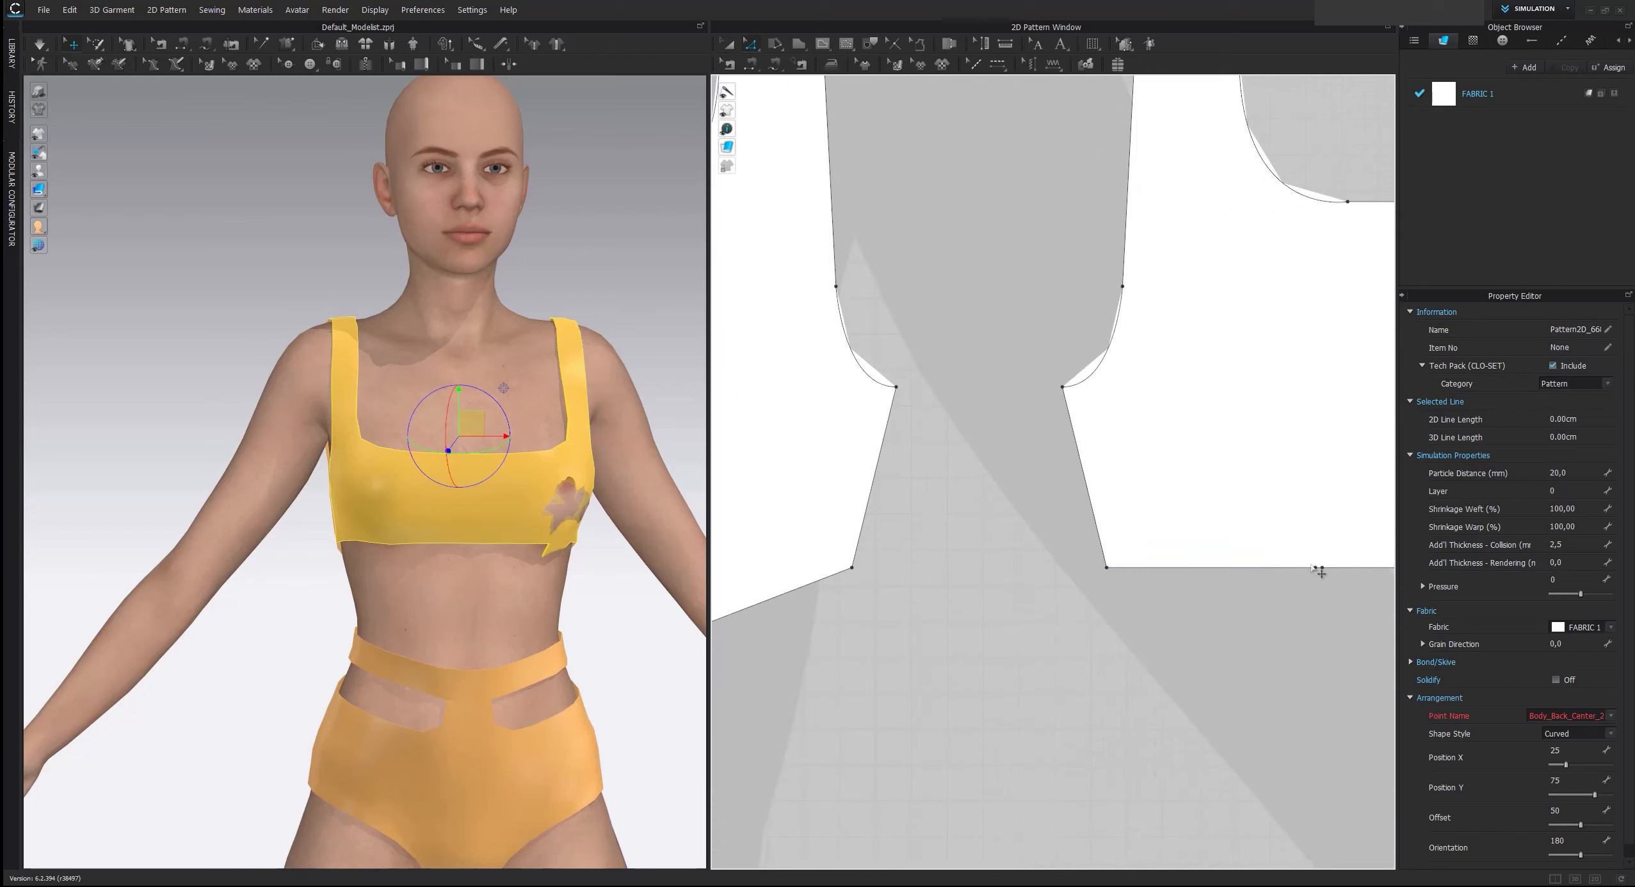
drag(1322, 568, 1322, 630)
scroll(1214, 684, down, 1)
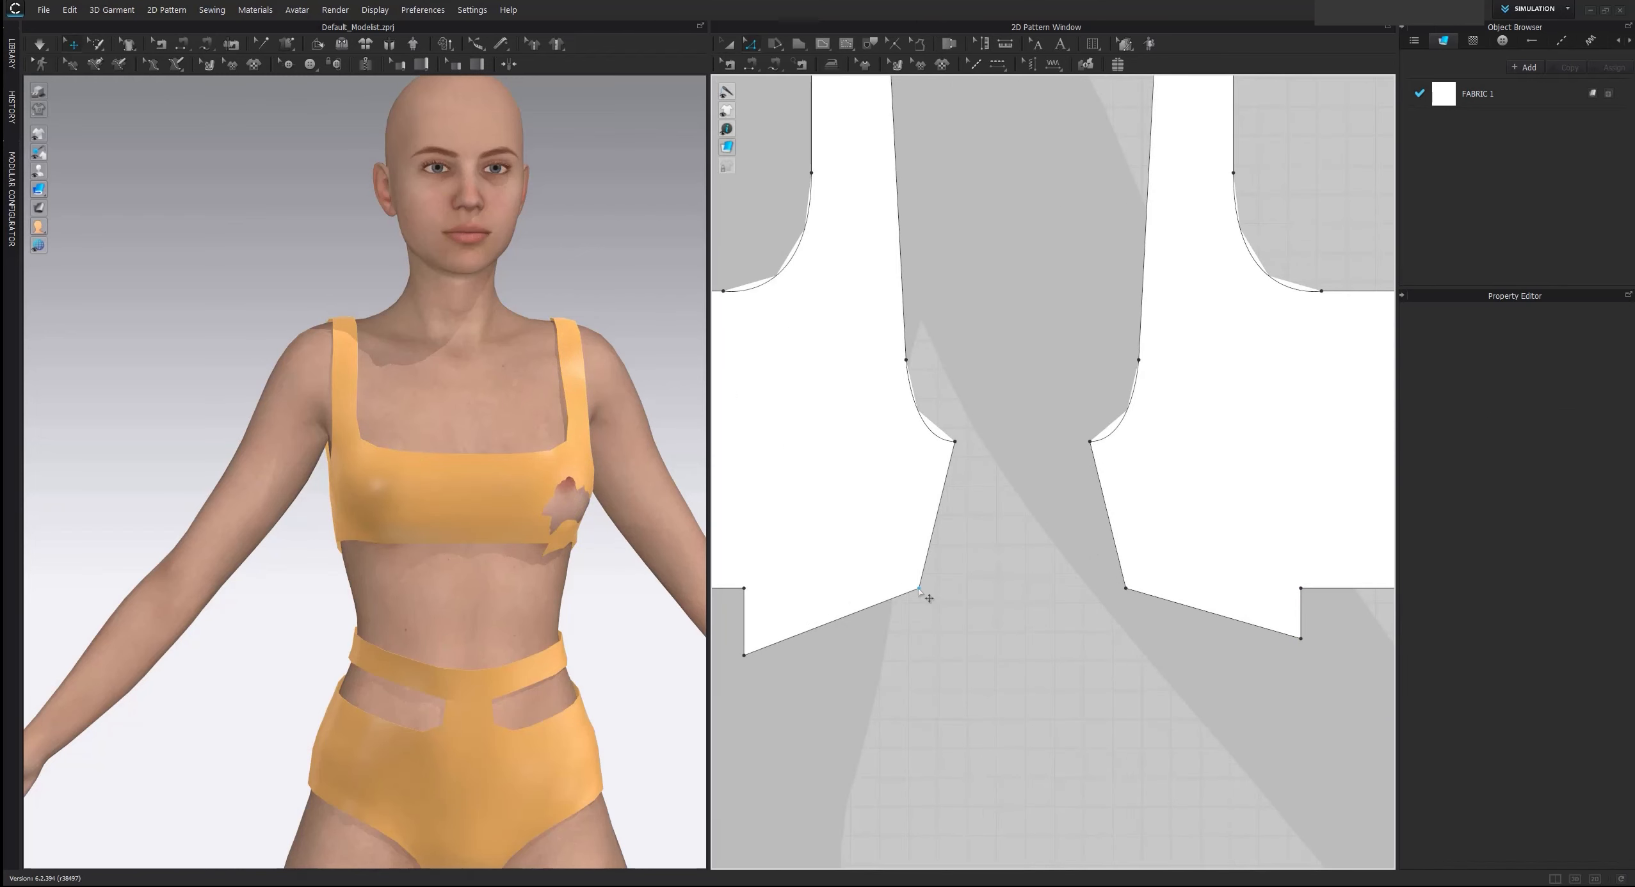
Move the lower side corners of the front and back top pieces down by 2 cm beside the new steps
drag(919, 589, 934, 640)
right_click(934, 640)
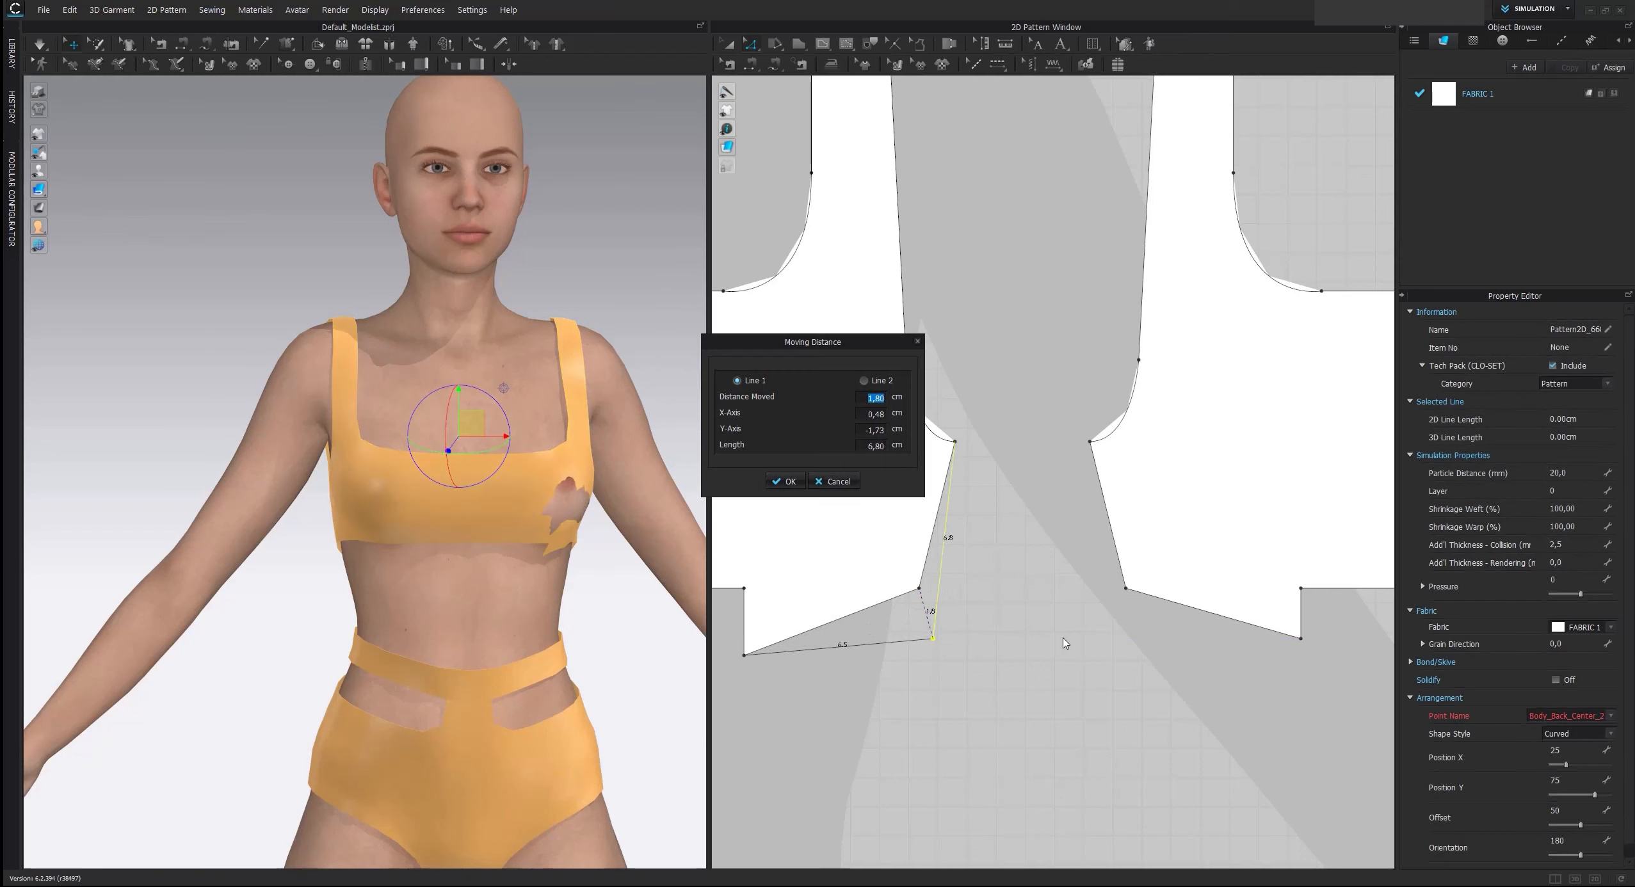
text(2)
key(Return)
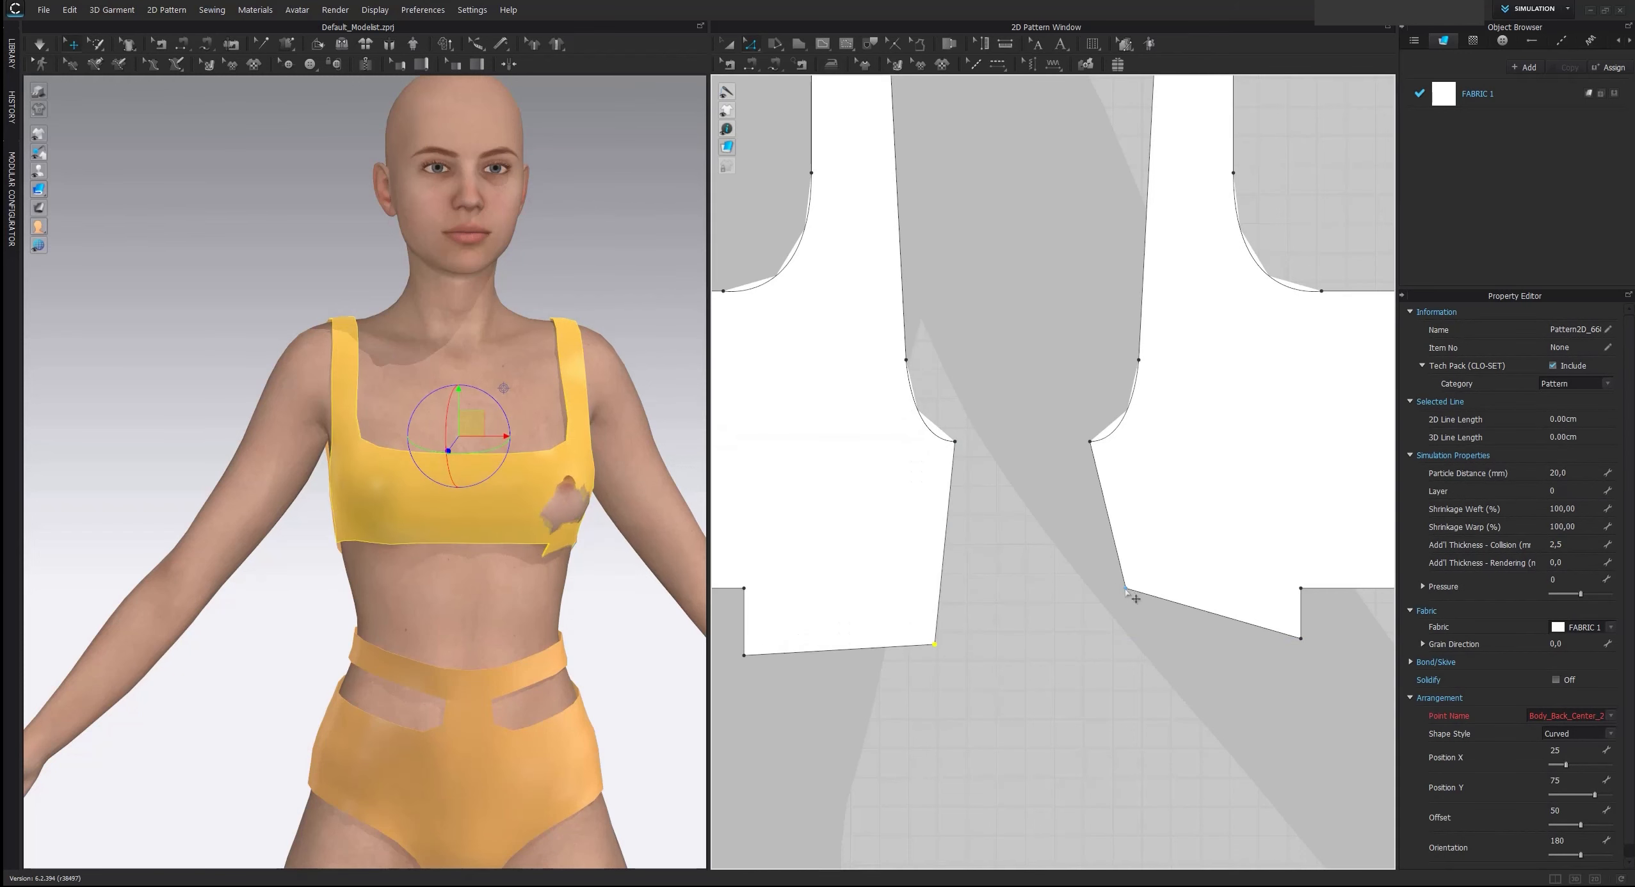
drag(1127, 592, 1138, 630)
right_click(1137, 630)
text(2)
key(Return)
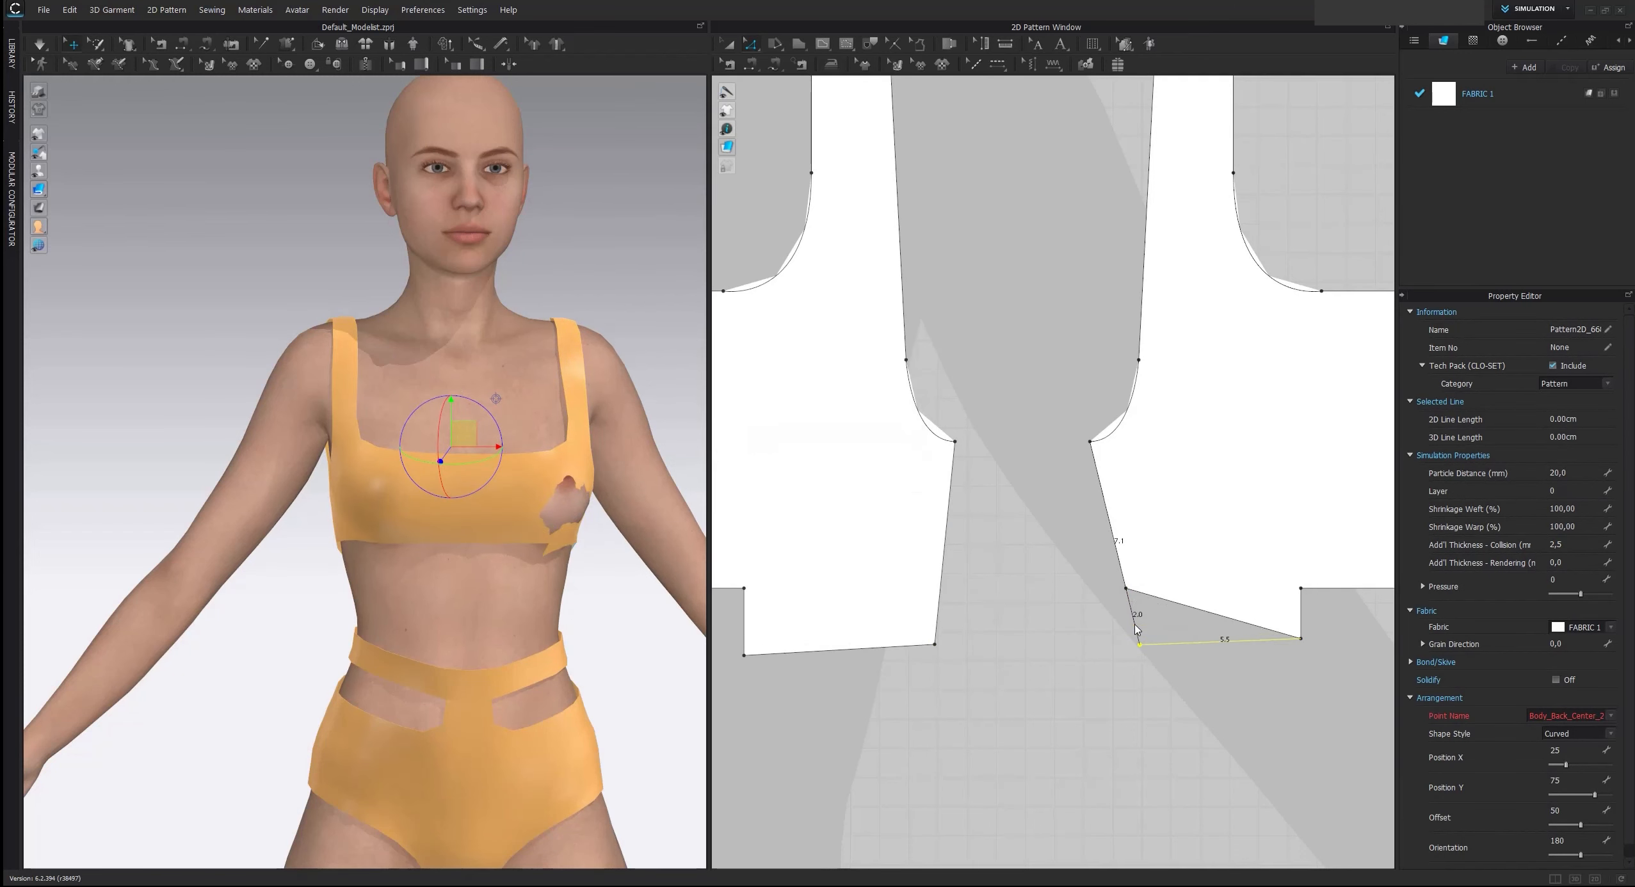
Shift the front piece's lowered side corner slightly inward and simulate the extended top
click(1029, 618)
drag(936, 646, 919, 646)
click(945, 652)
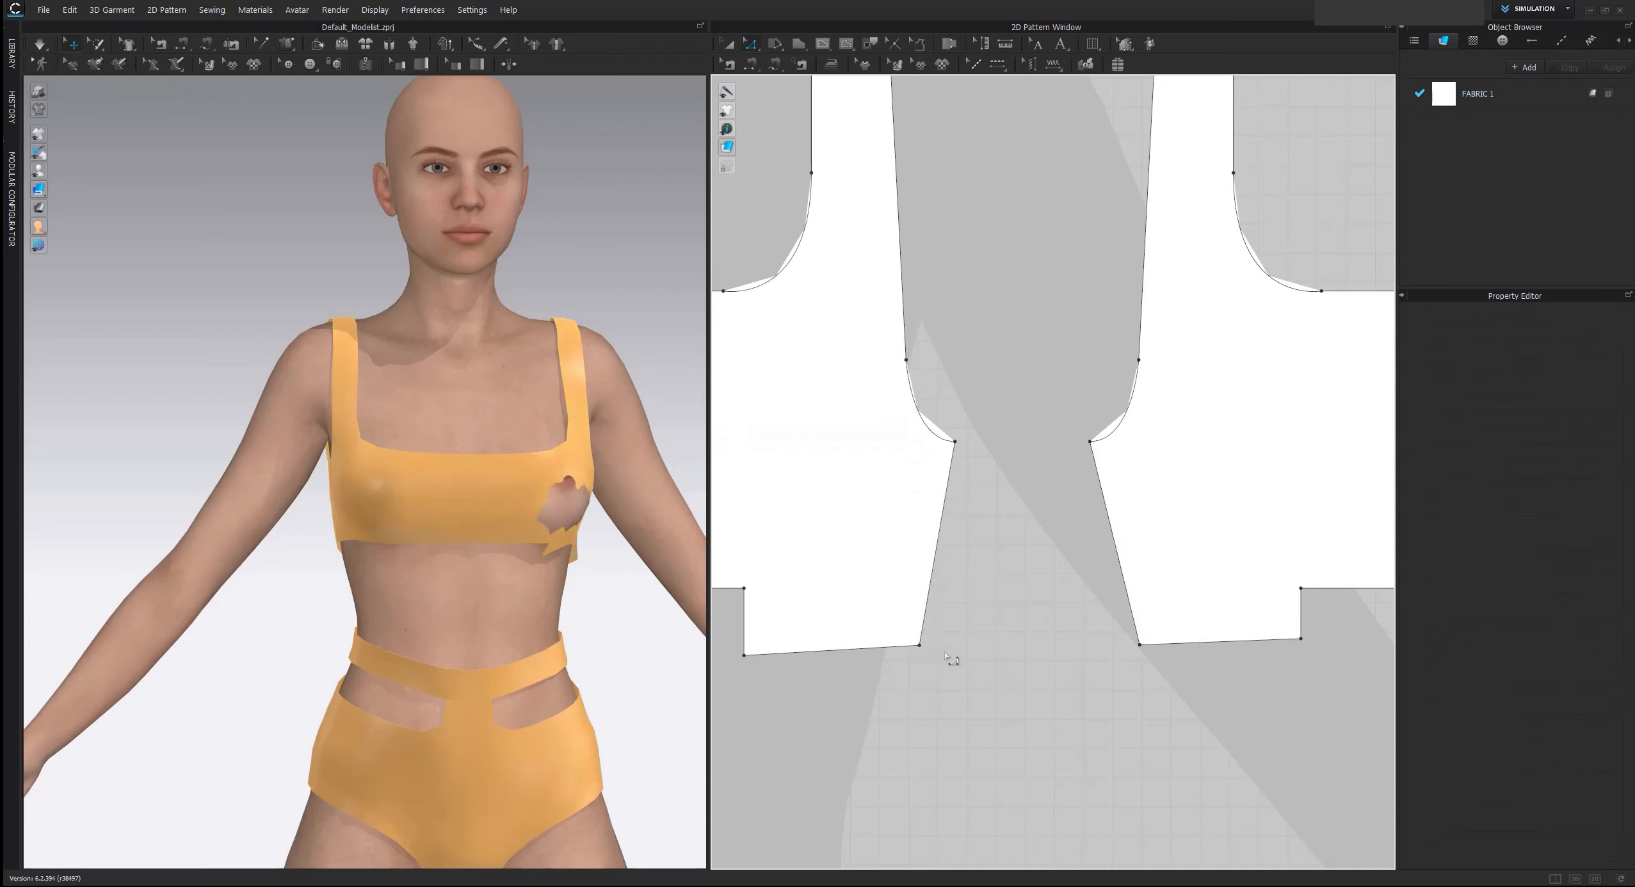
scroll(584, 548, up, 4)
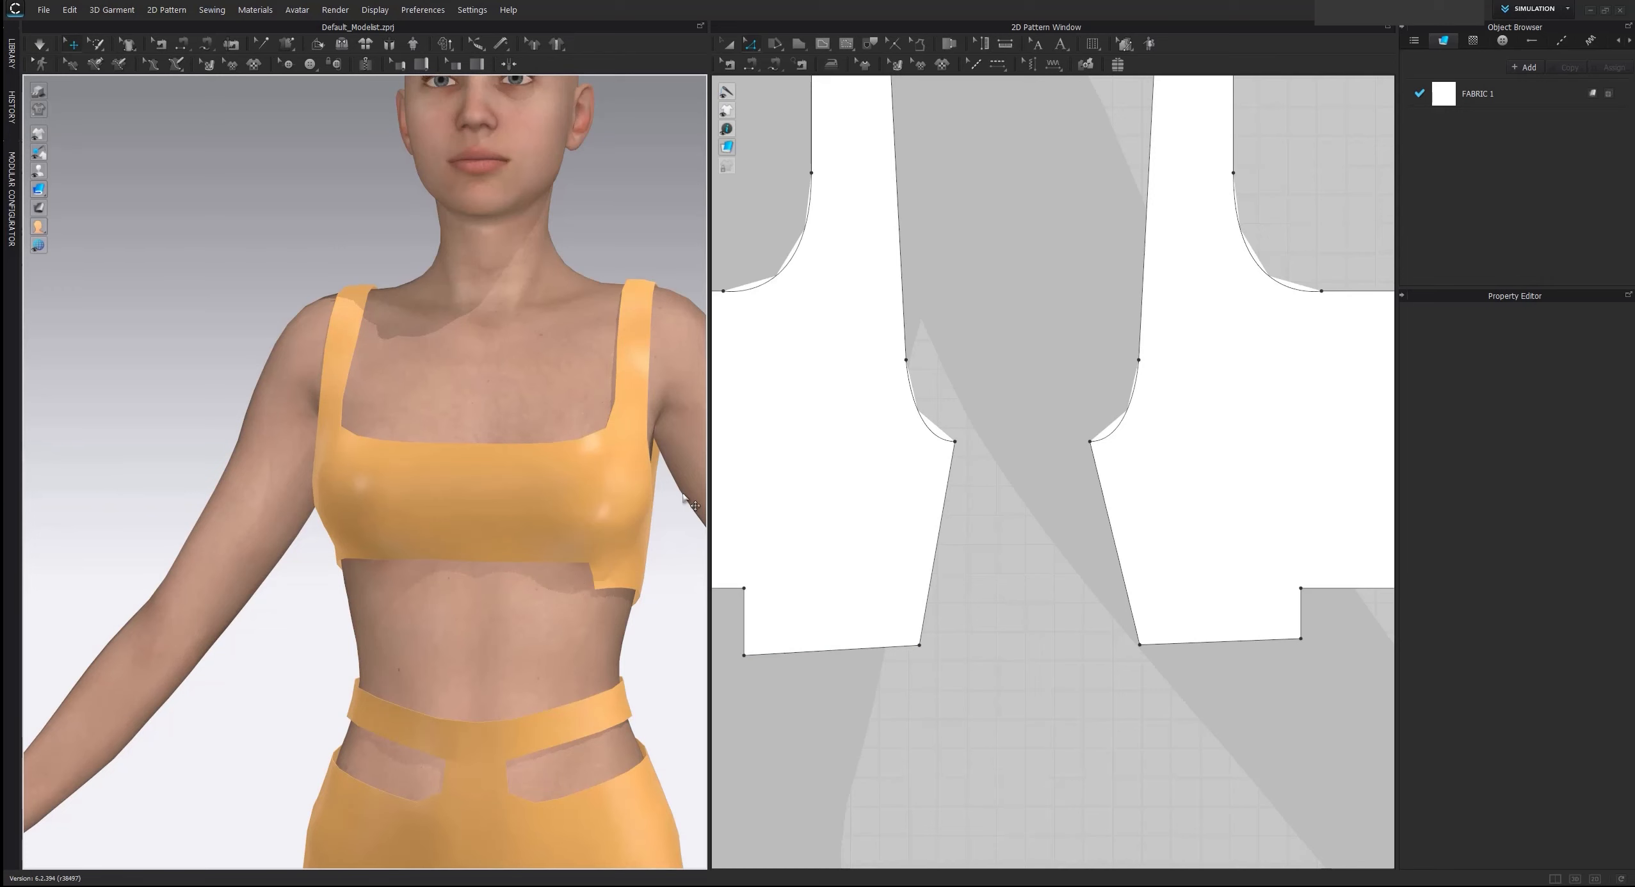
Add a point near the upper end of the vertical step edge on both the front and back top pieces
middle_drag(843, 573, 1069, 504)
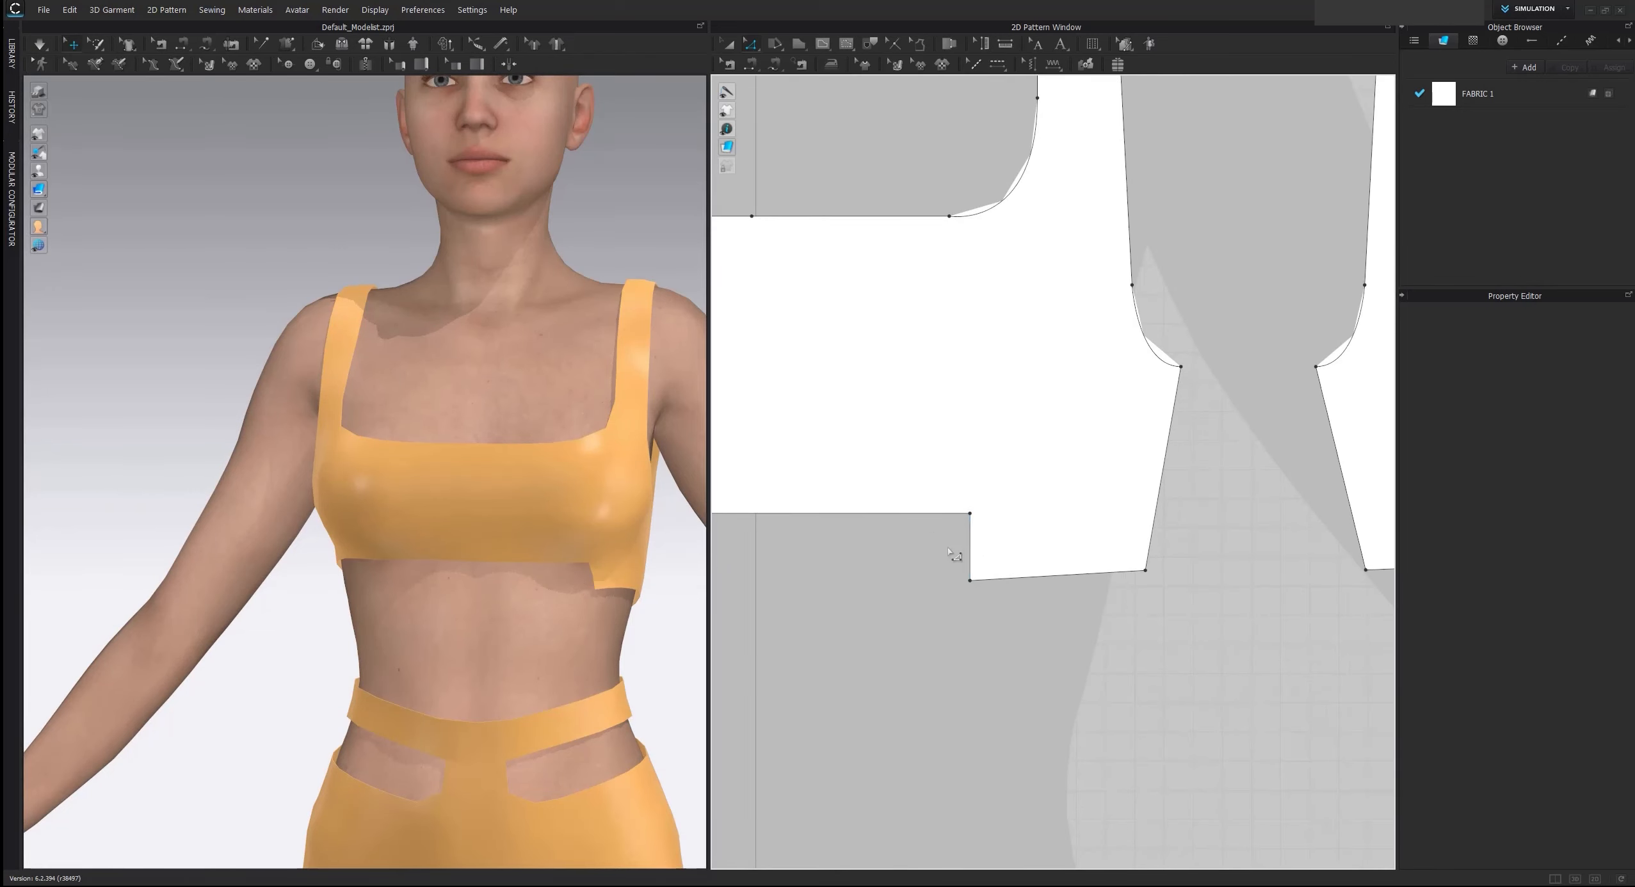
key(x)
click(971, 531)
middle_drag(1331, 568, 1054, 564)
click(1073, 525)
scroll(829, 566, down, 2)
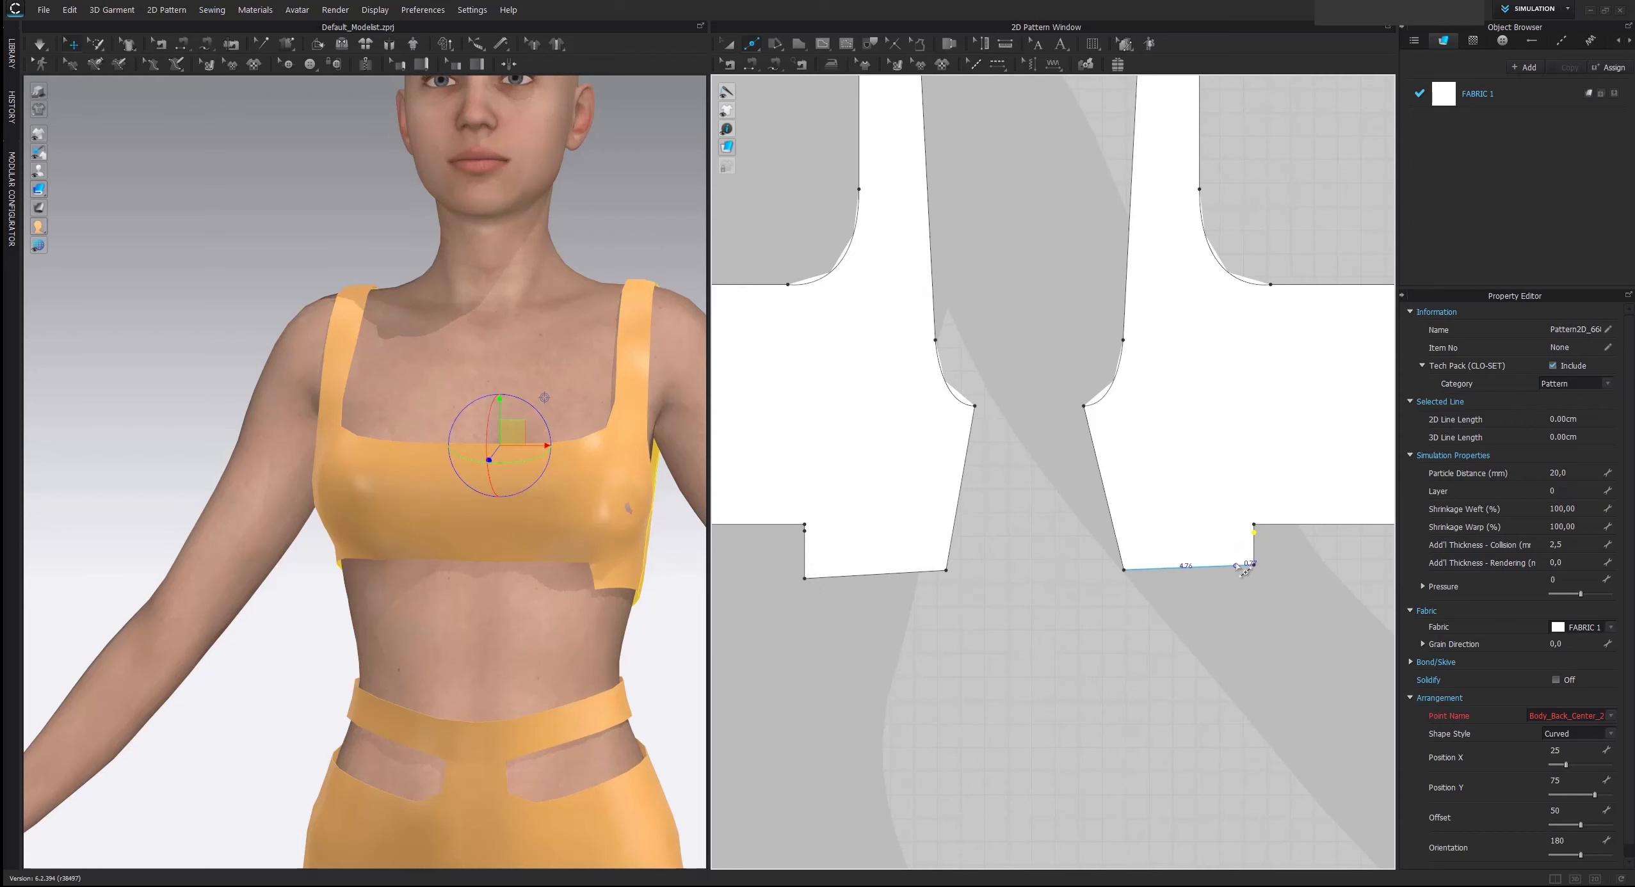
Extend the lower part of the front piece's vertical step edge across to the opposite side, forming an underbust strip
key(z)
click(837, 602)
middle_drag(834, 600, 1155, 612)
scroll(1155, 612, down, 3)
drag(1153, 594, 825, 617)
click(890, 687)
Extend the lower part of the back piece's step edge across to the opposite side, forming the matching back strip
middle_drag(1181, 664, 731, 647)
scroll(814, 627, down, 2)
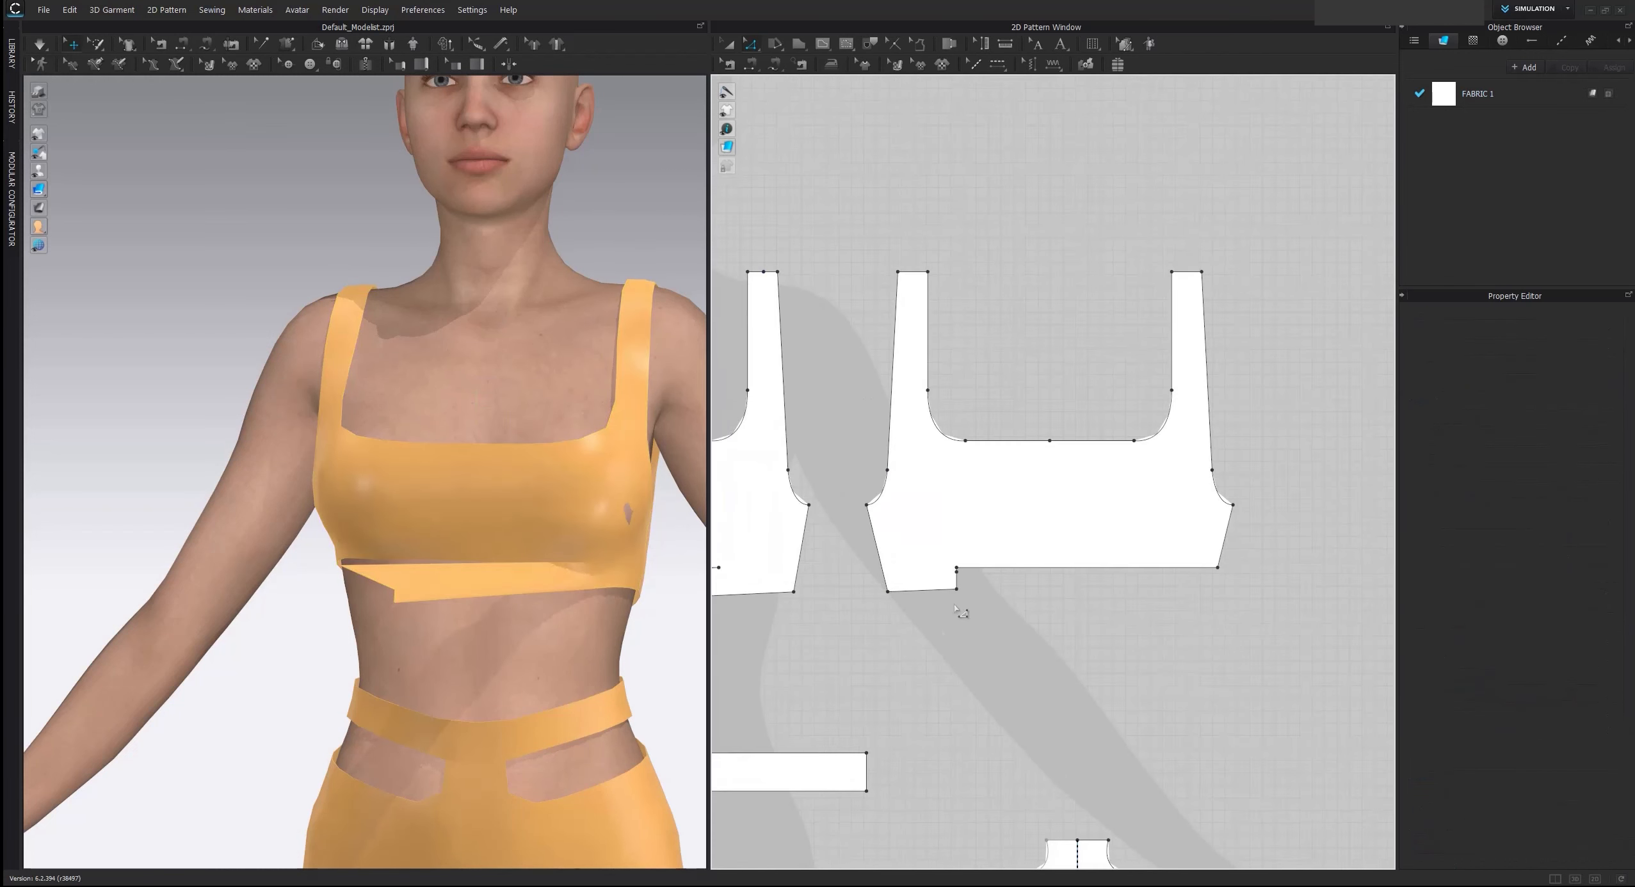
drag(964, 591, 1222, 592)
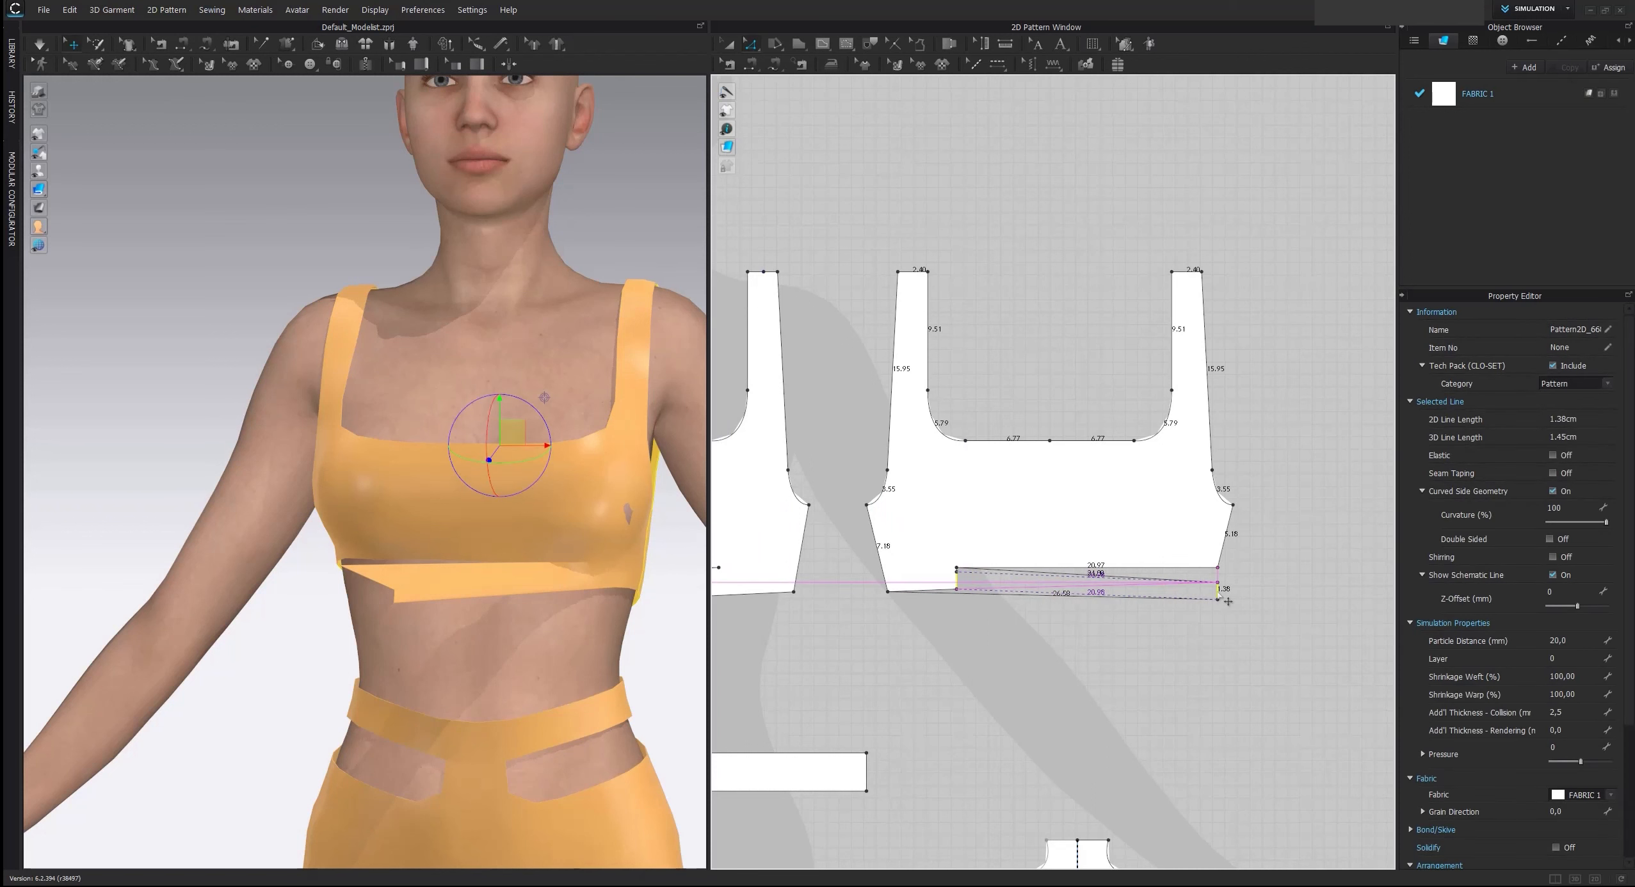
click(933, 627)
scroll(934, 627, down, 2)
middle_drag(934, 627, 1161, 621)
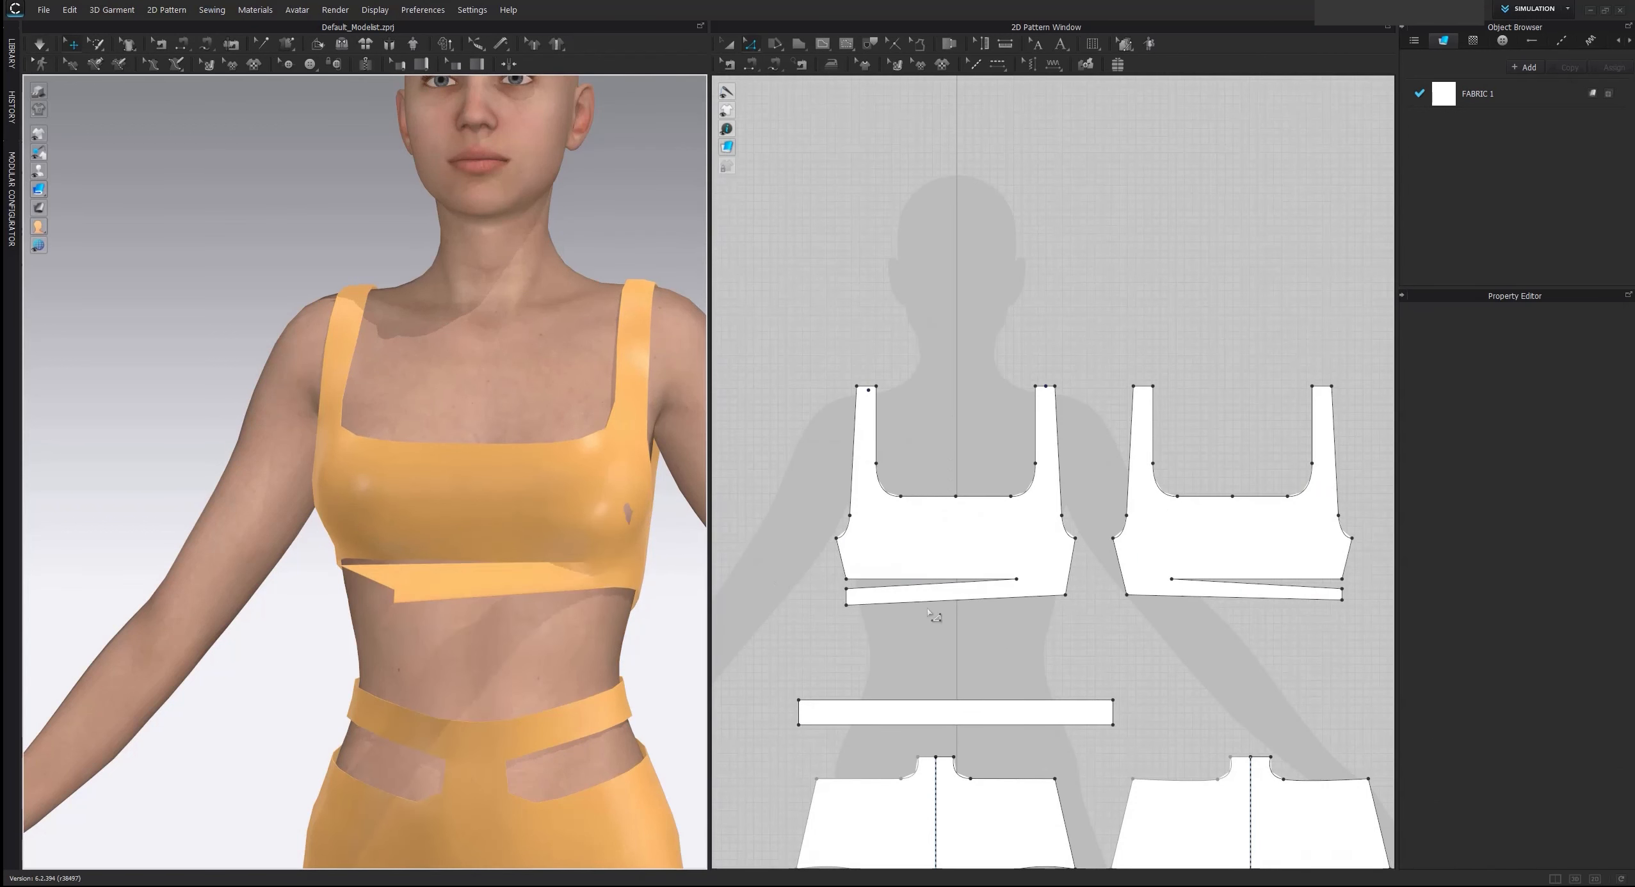
Try simulating the top with the underbust strips' free ends still unsewn
scroll(595, 459, up, 2)
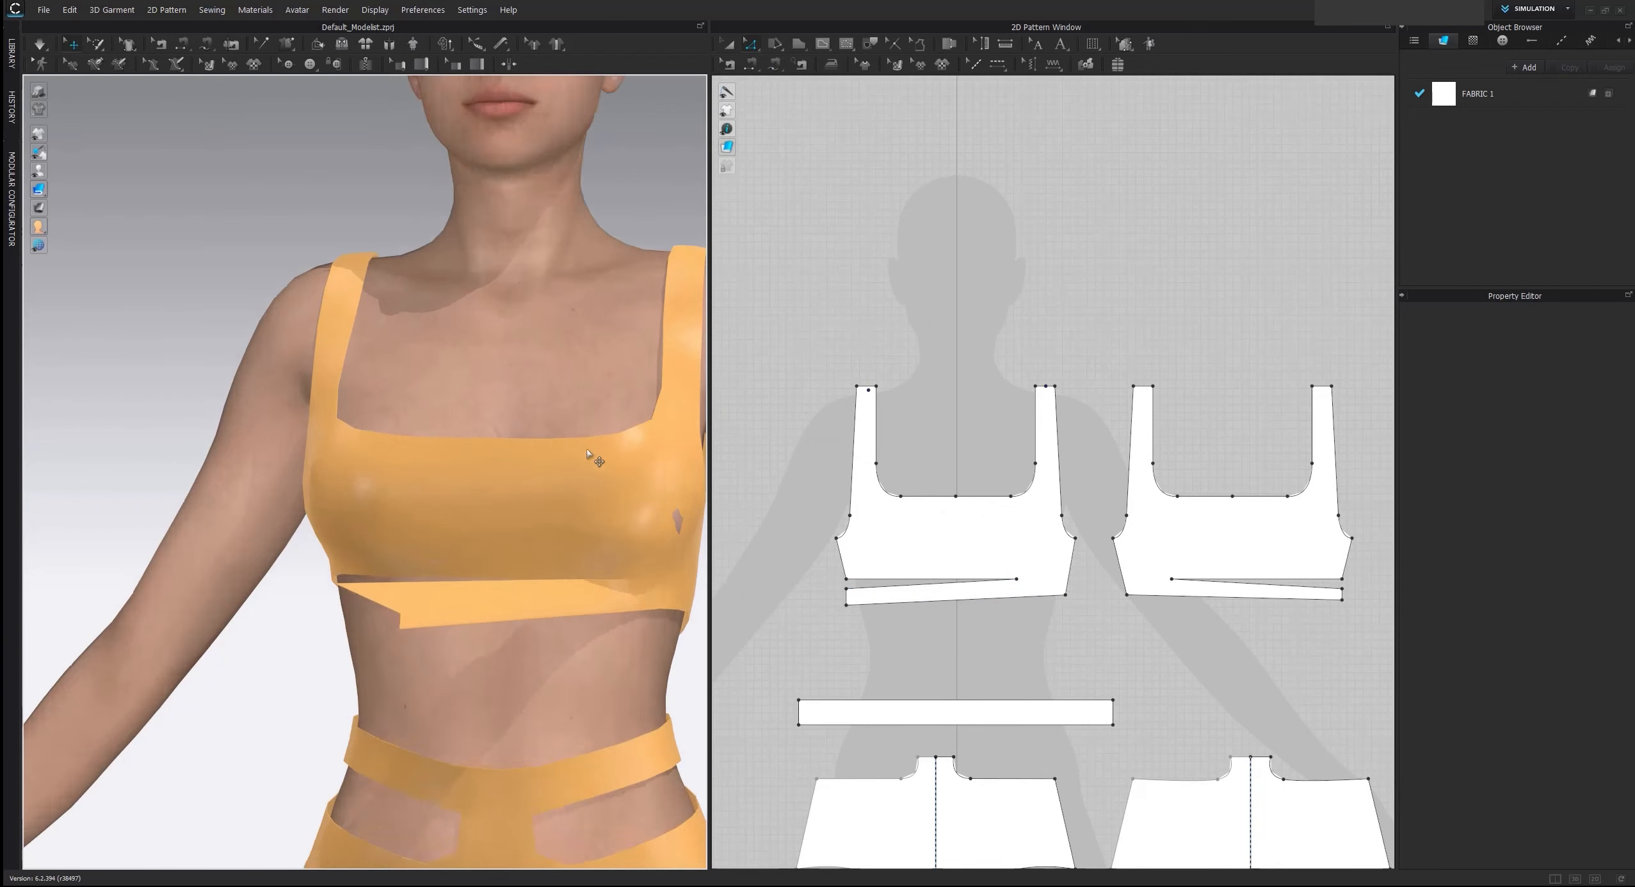
middle_drag(497, 420, 463, 349)
key(space)
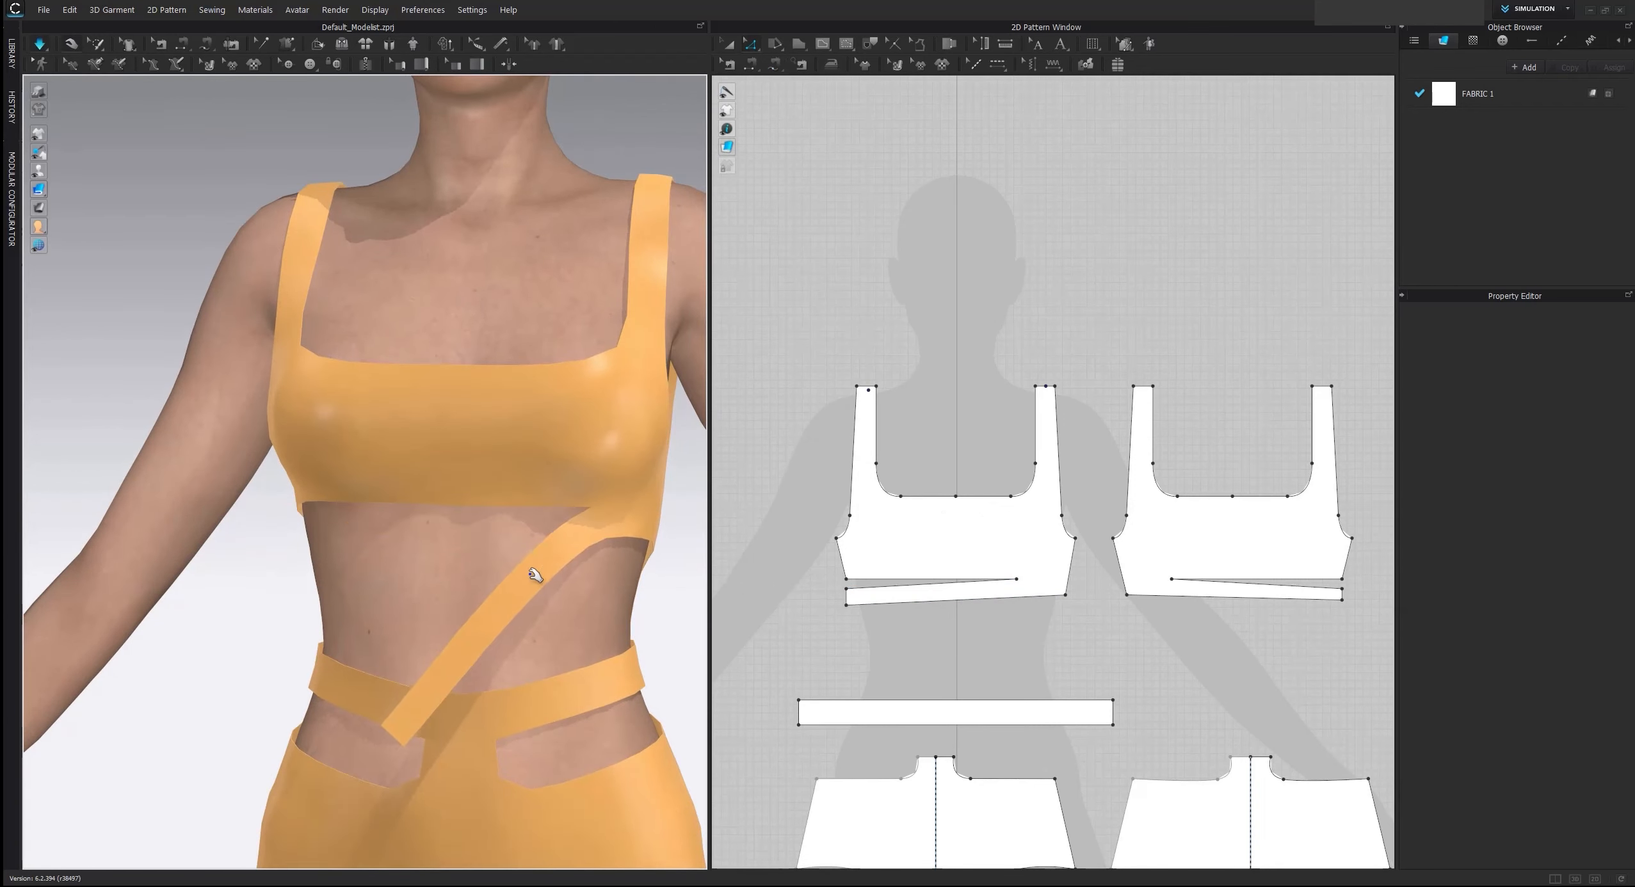
key(ctrl+z)
Sew the free end of the front underbust strip to the free end of the back strip and simulate the top
click(775, 64)
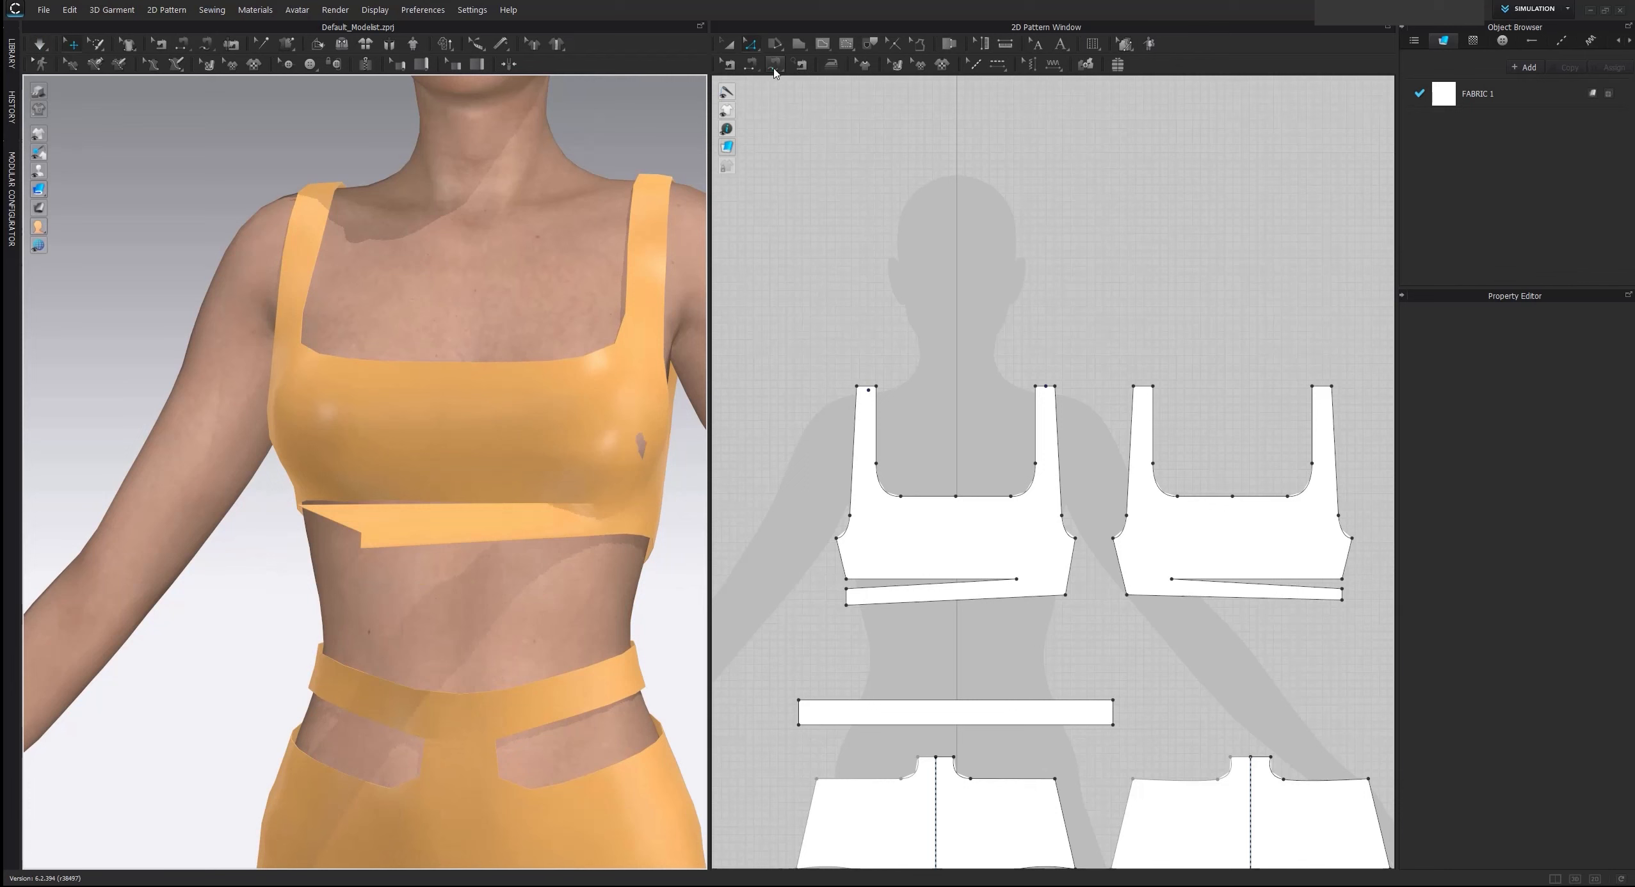
click(847, 599)
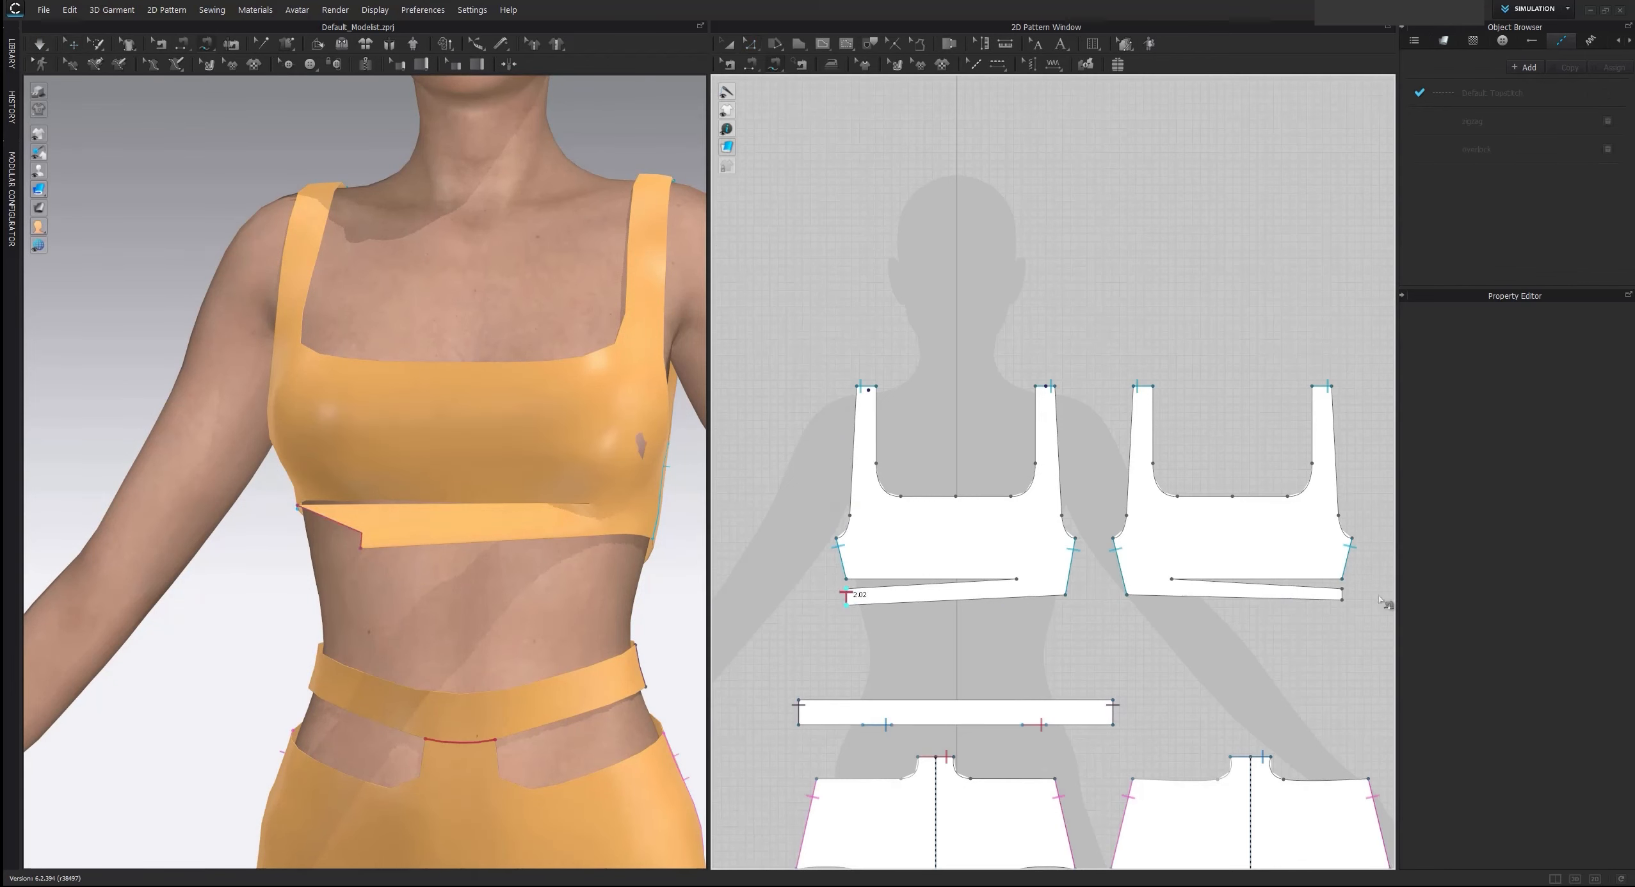
click(1343, 589)
click(1342, 600)
key(space)
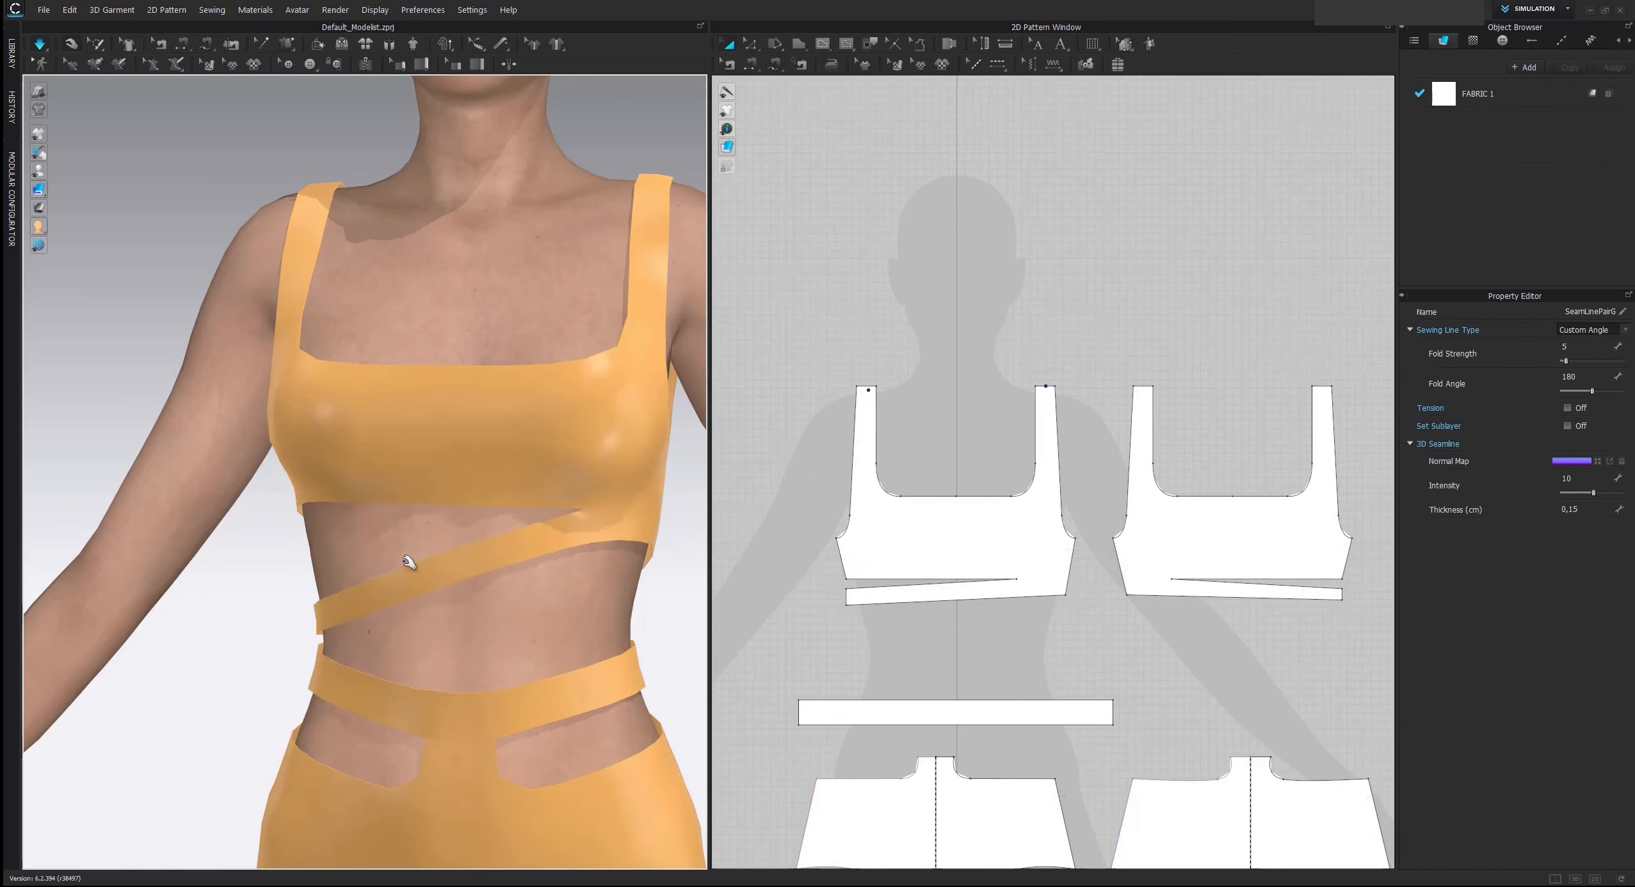
Pull the underbust band outward at its sewn side during the simulation to settle it, and stop the simulation
right_drag(384, 566, 418, 596)
click(268, 563)
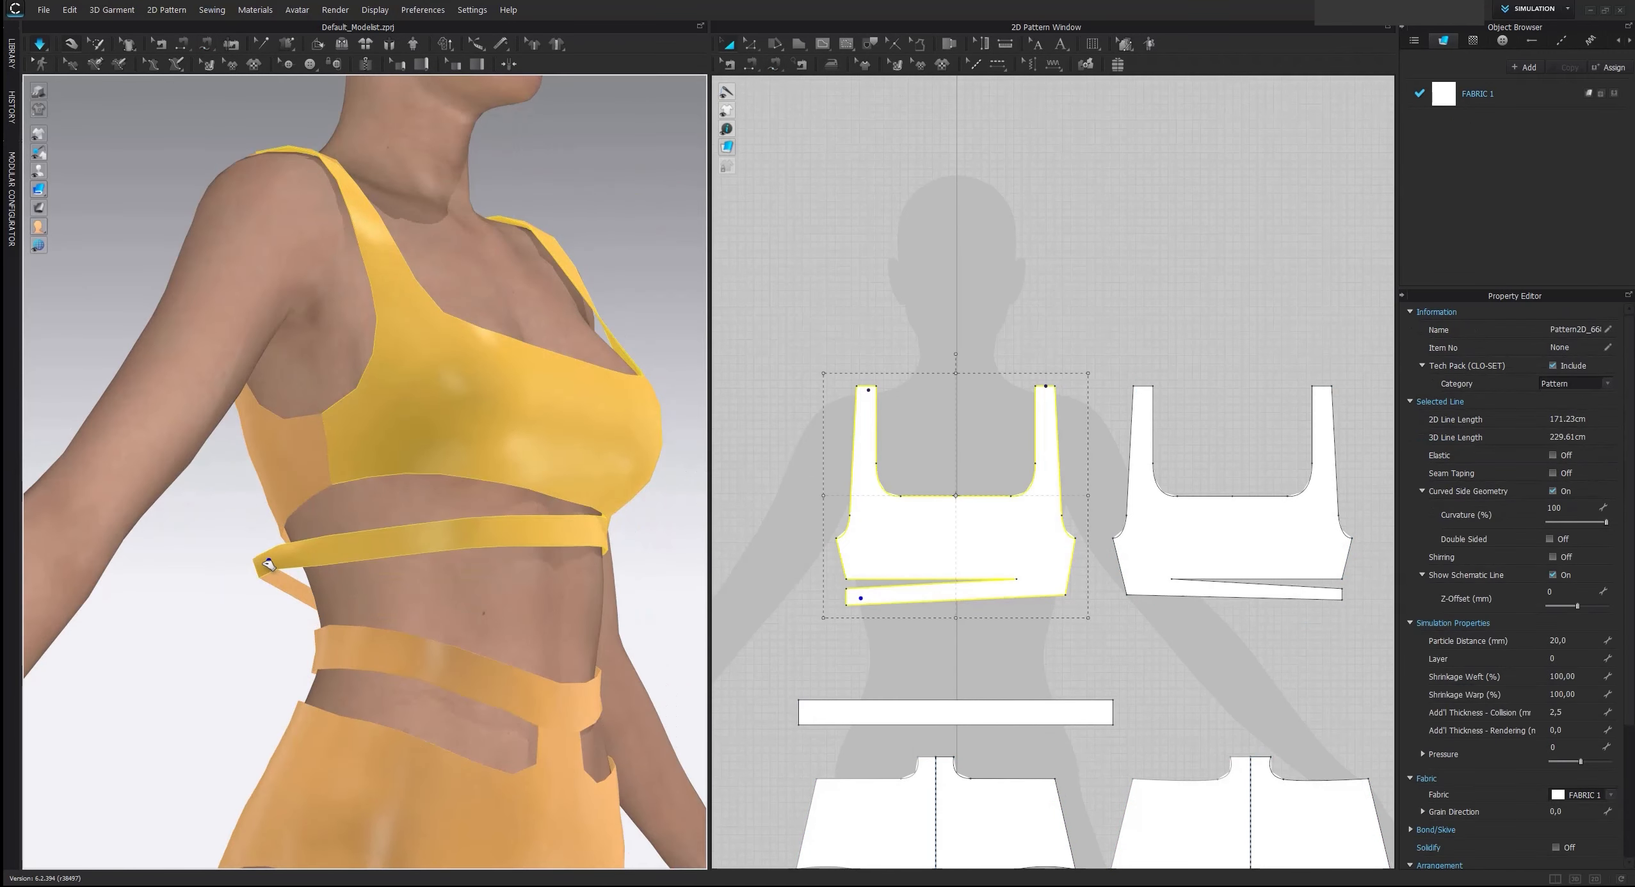
key(space)
Shorten the front underbust strip by moving its free end edge inward
right_drag(485, 497, 471, 514)
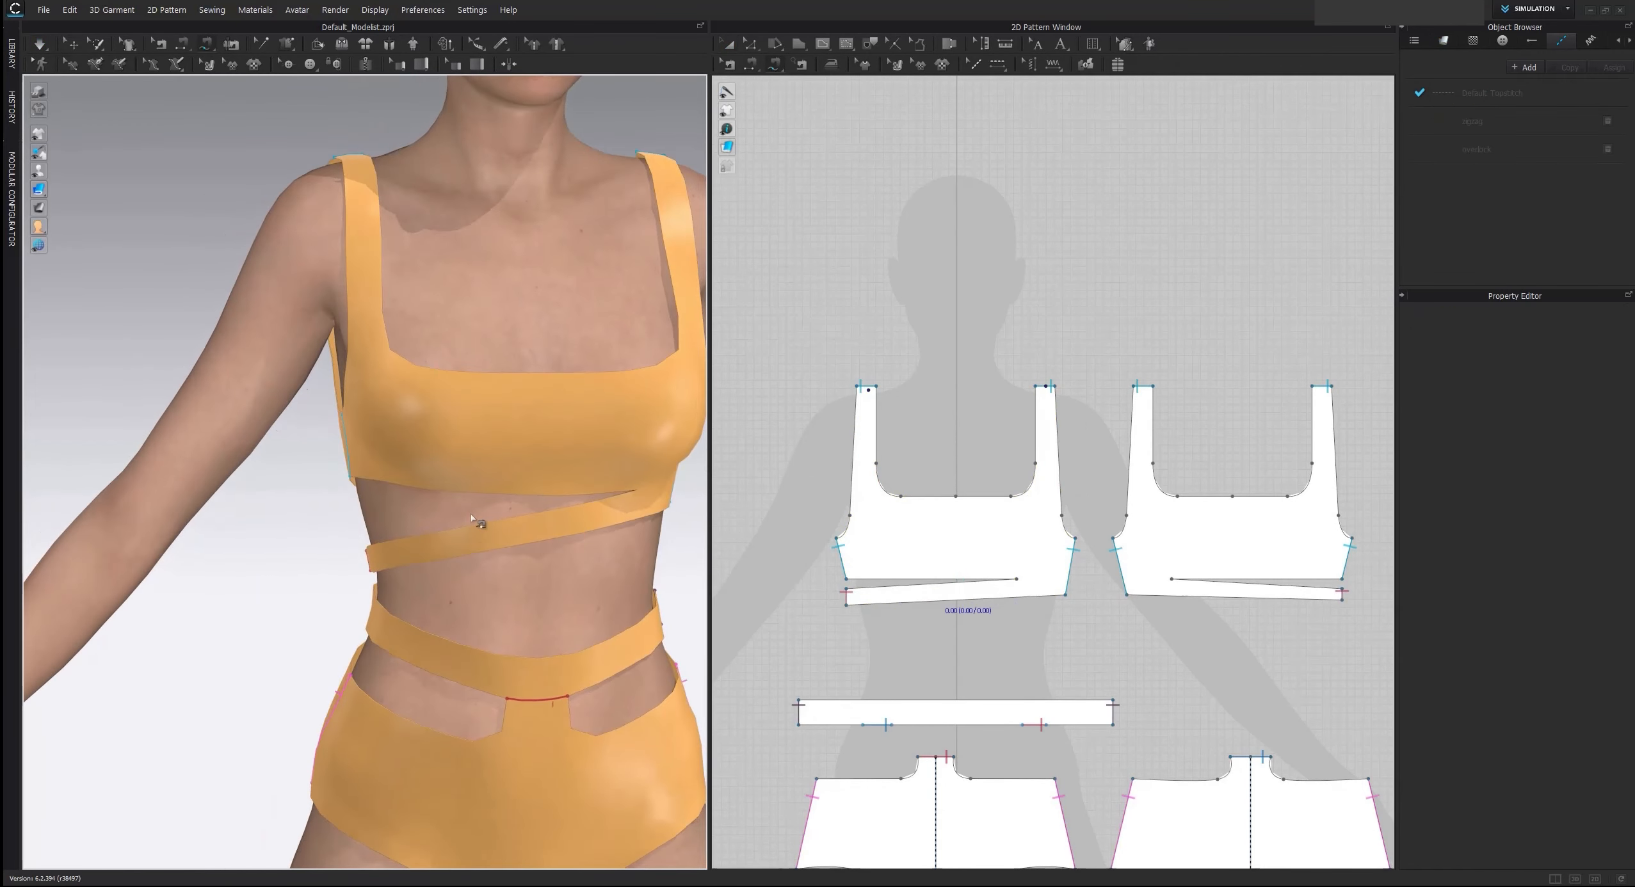
scroll(472, 518, down, 2)
scroll(986, 566, up, 3)
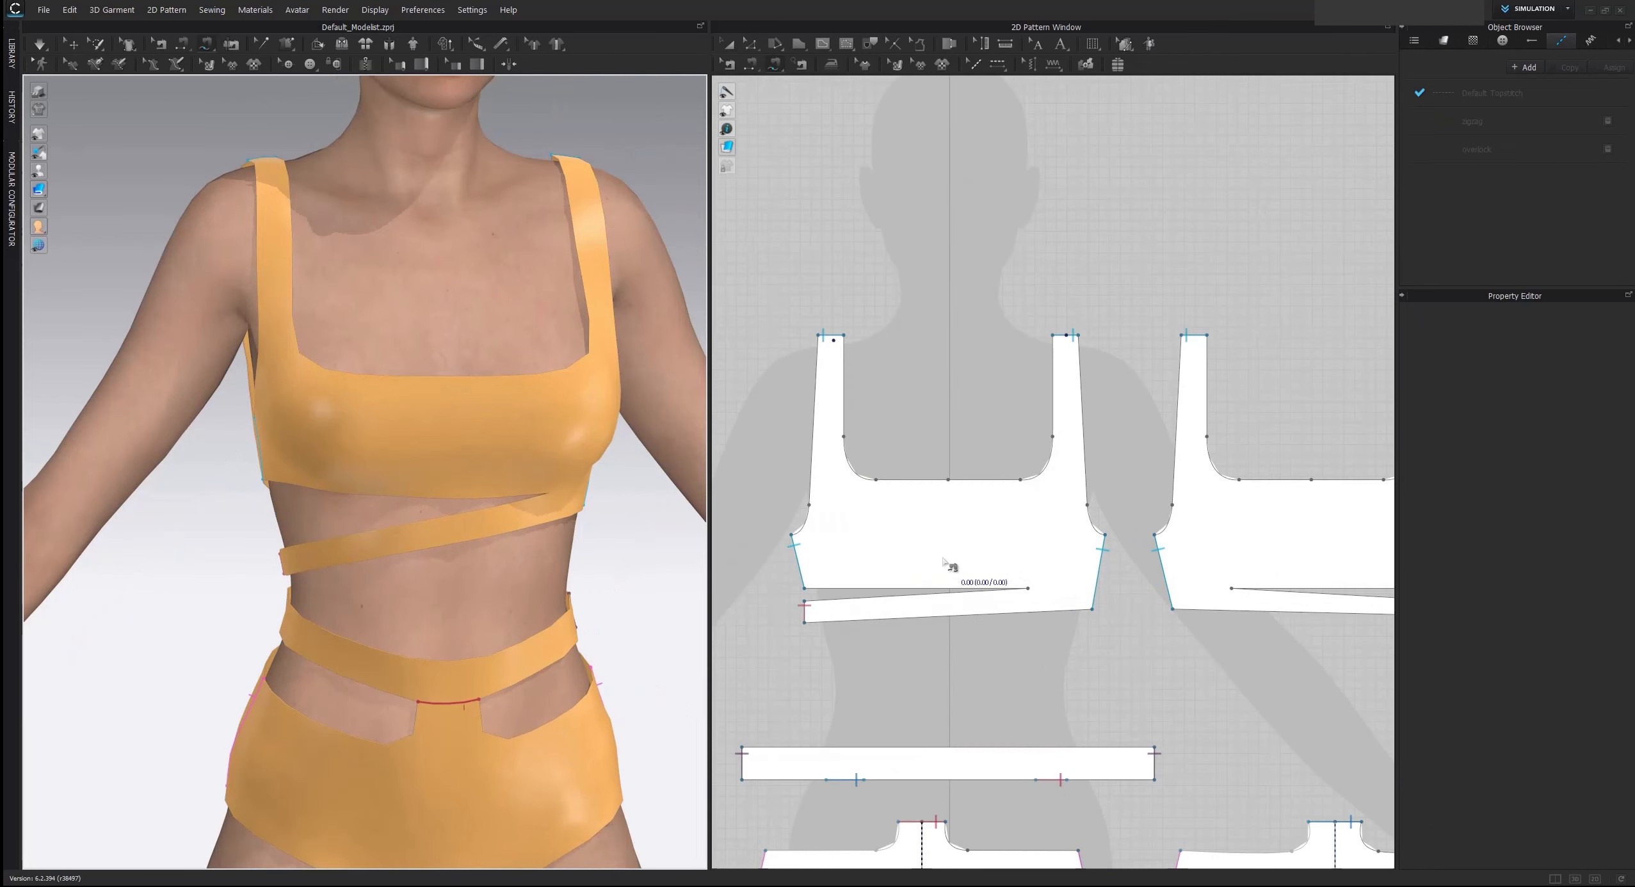
right_drag(933, 518, 915, 475)
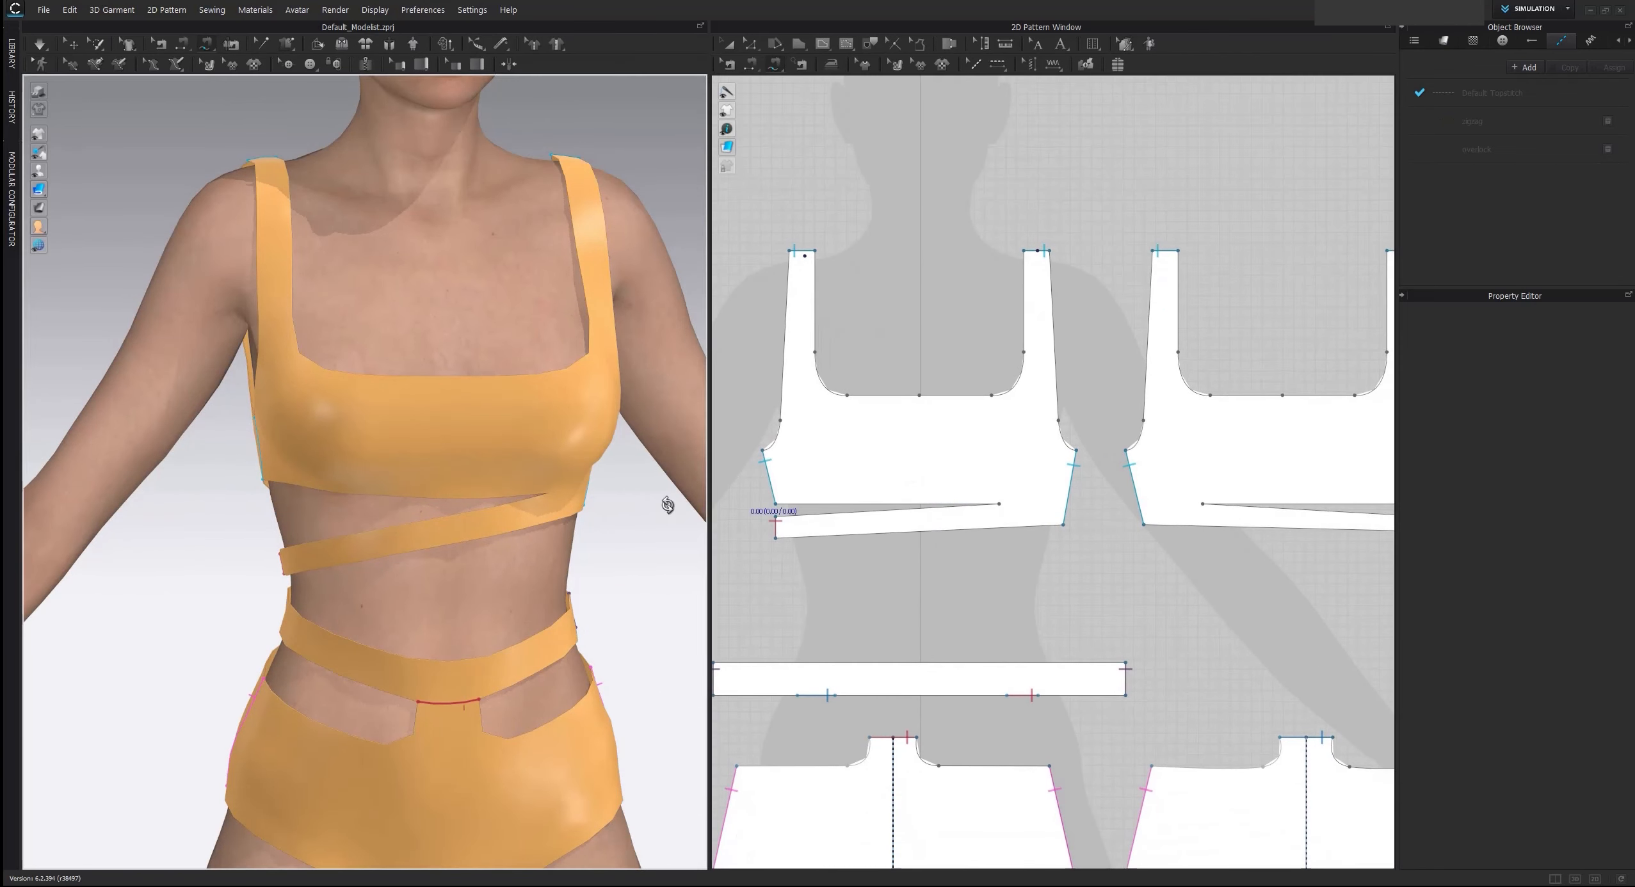
right_click(669, 509)
key(Escape)
key(z)
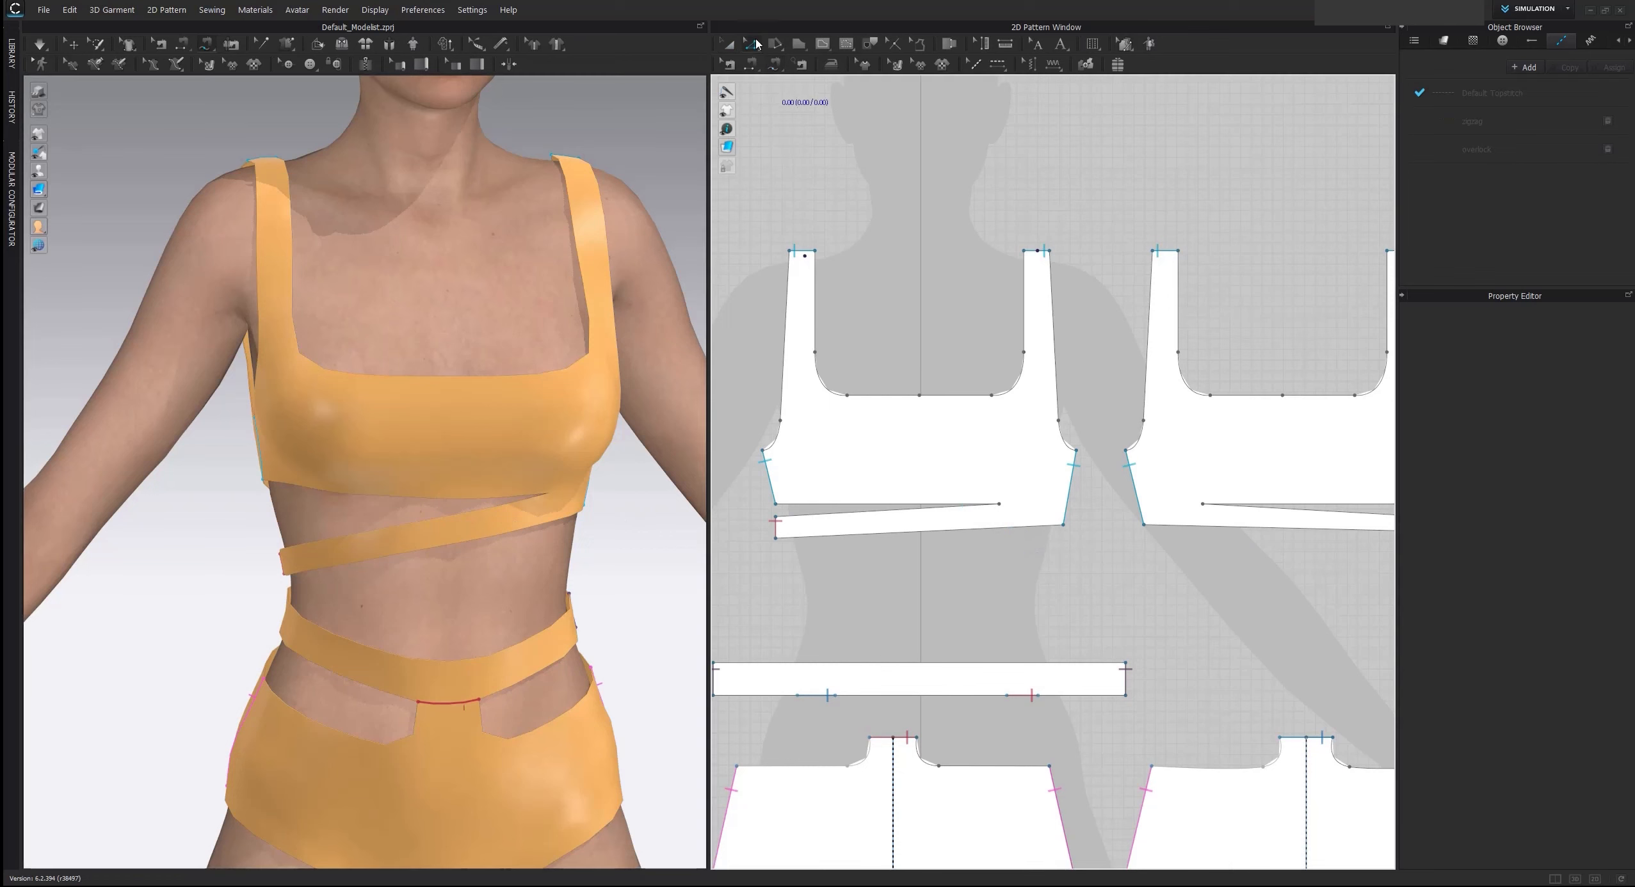
click(776, 530)
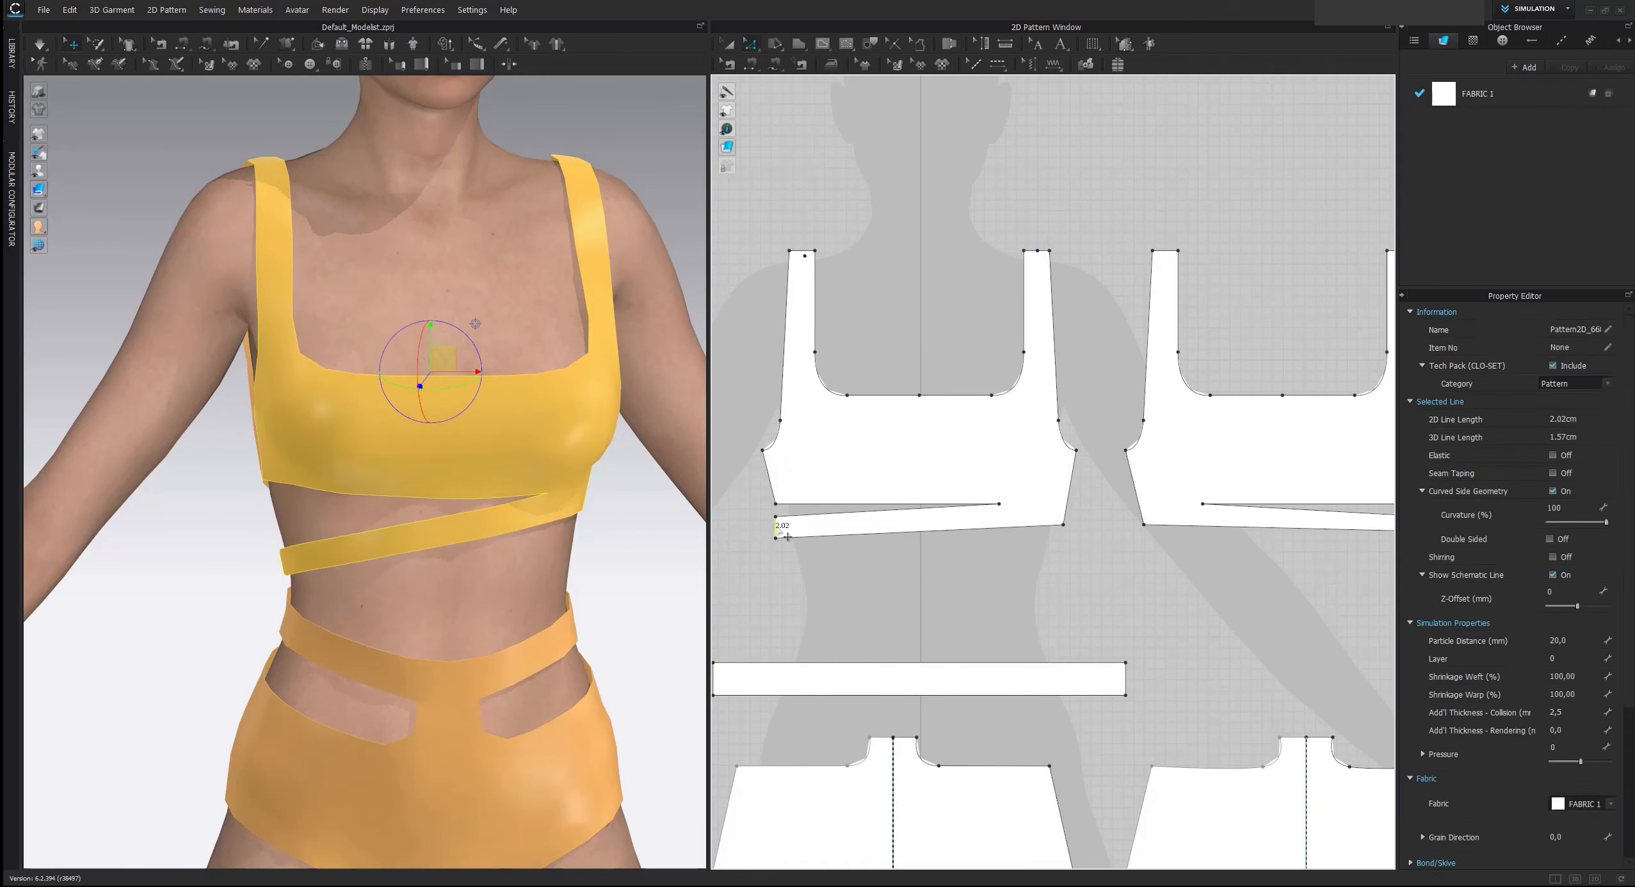
drag(776, 530, 811, 529)
click(1057, 586)
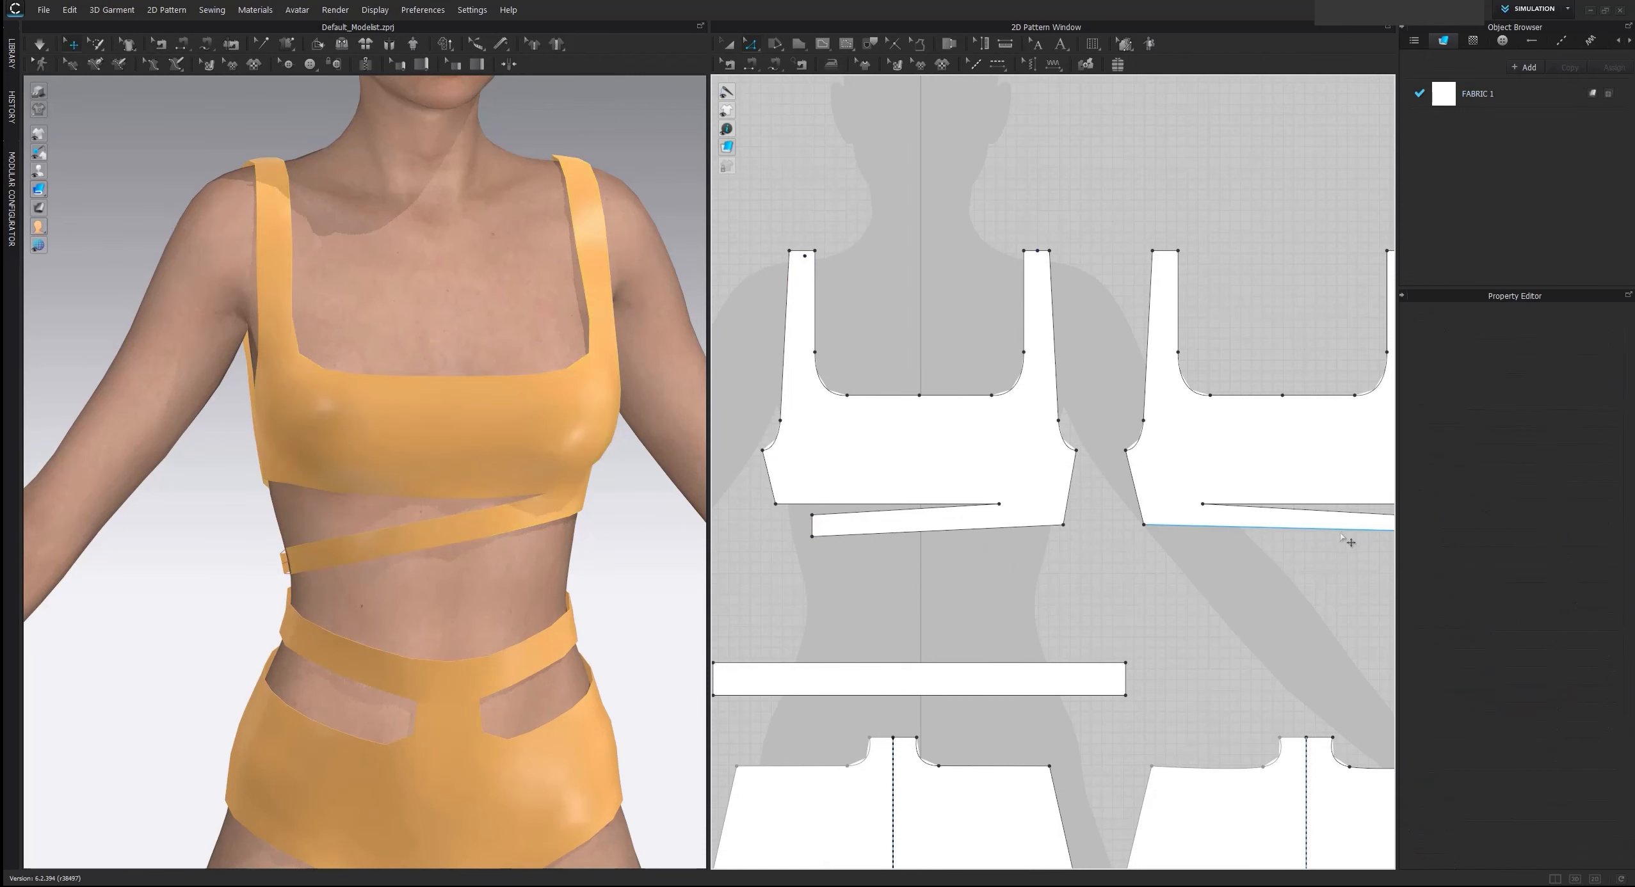
Shorten the back underbust strip by moving its free end edge inward, and tug the band during simulation to tighten its fit
middle_drag(1338, 531, 1063, 521)
drag(1153, 515, 1128, 512)
click(1142, 547)
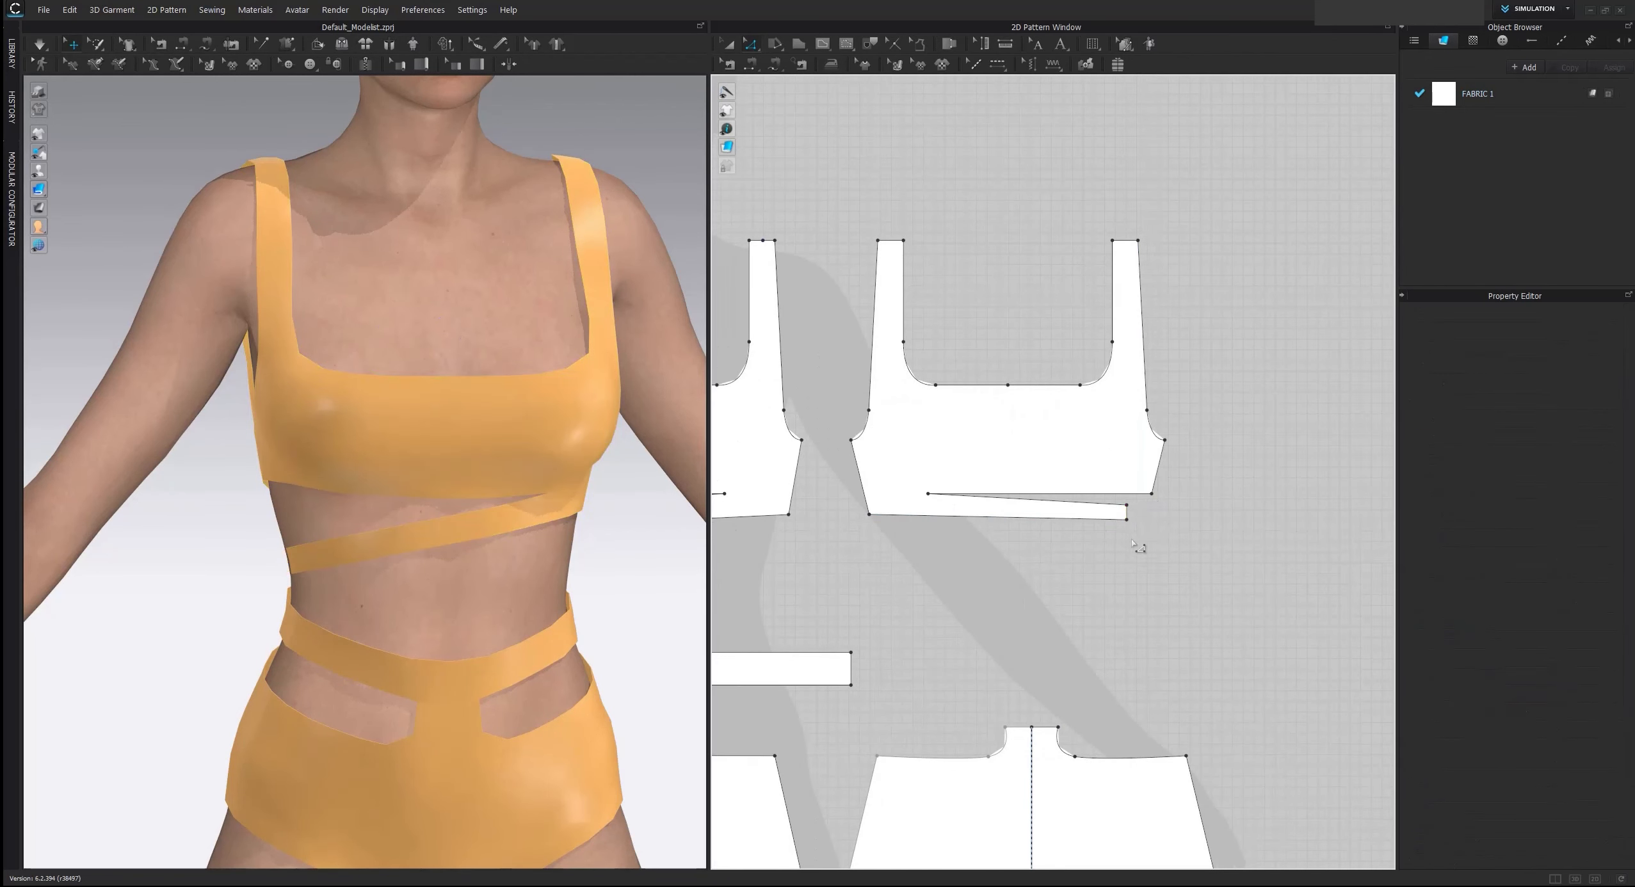
click(267, 557)
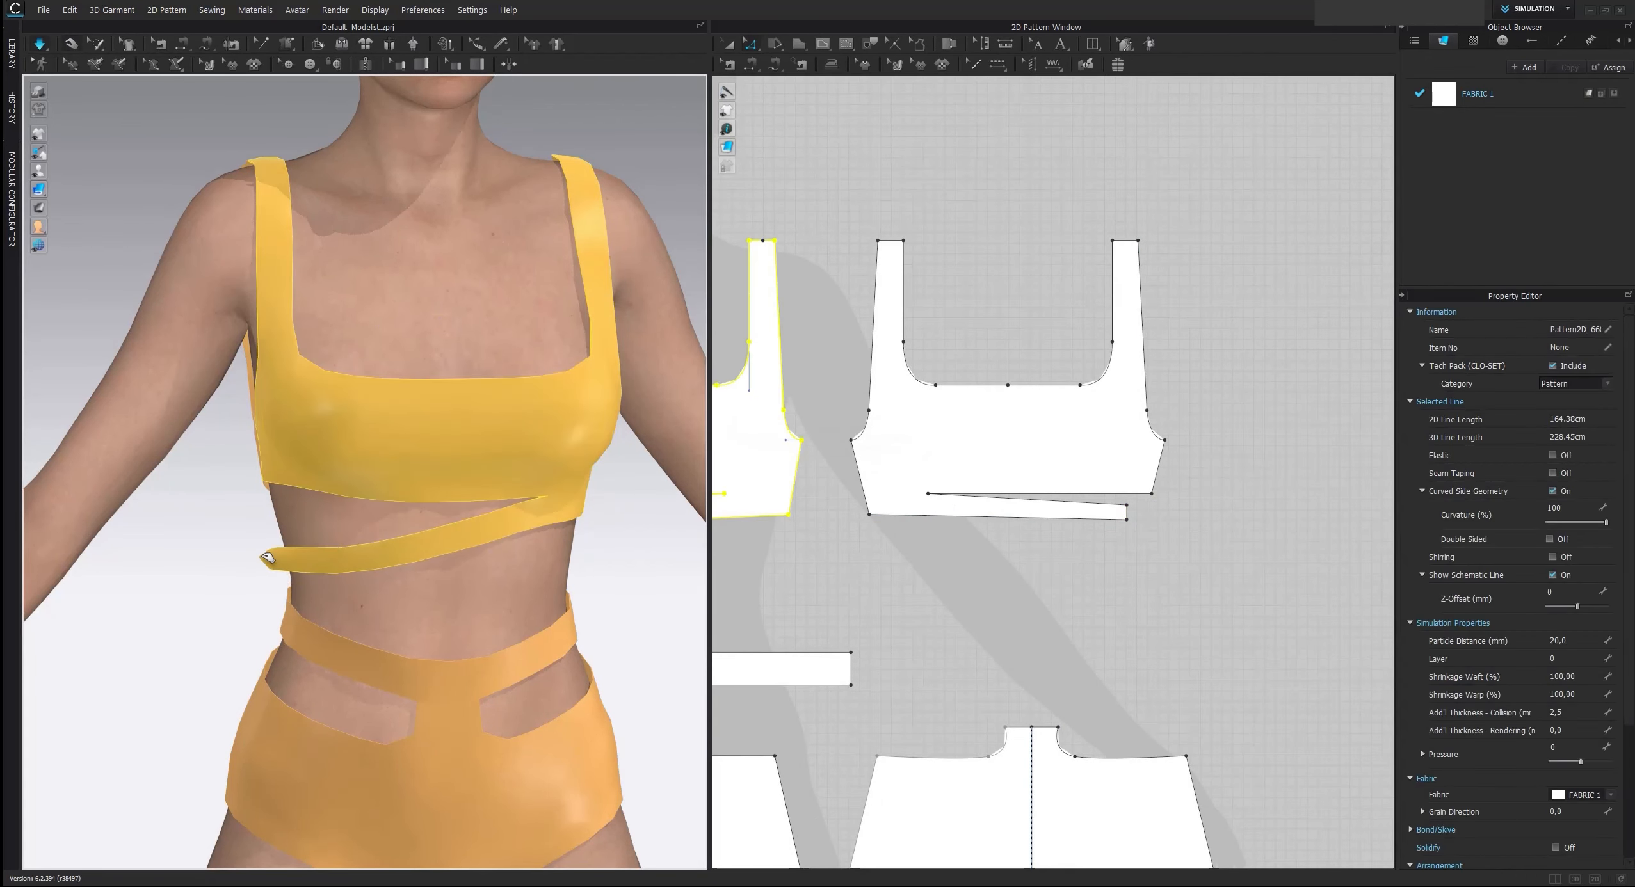
Check the length of the free end edge on the front underbust strip
scroll(883, 542, down, 4)
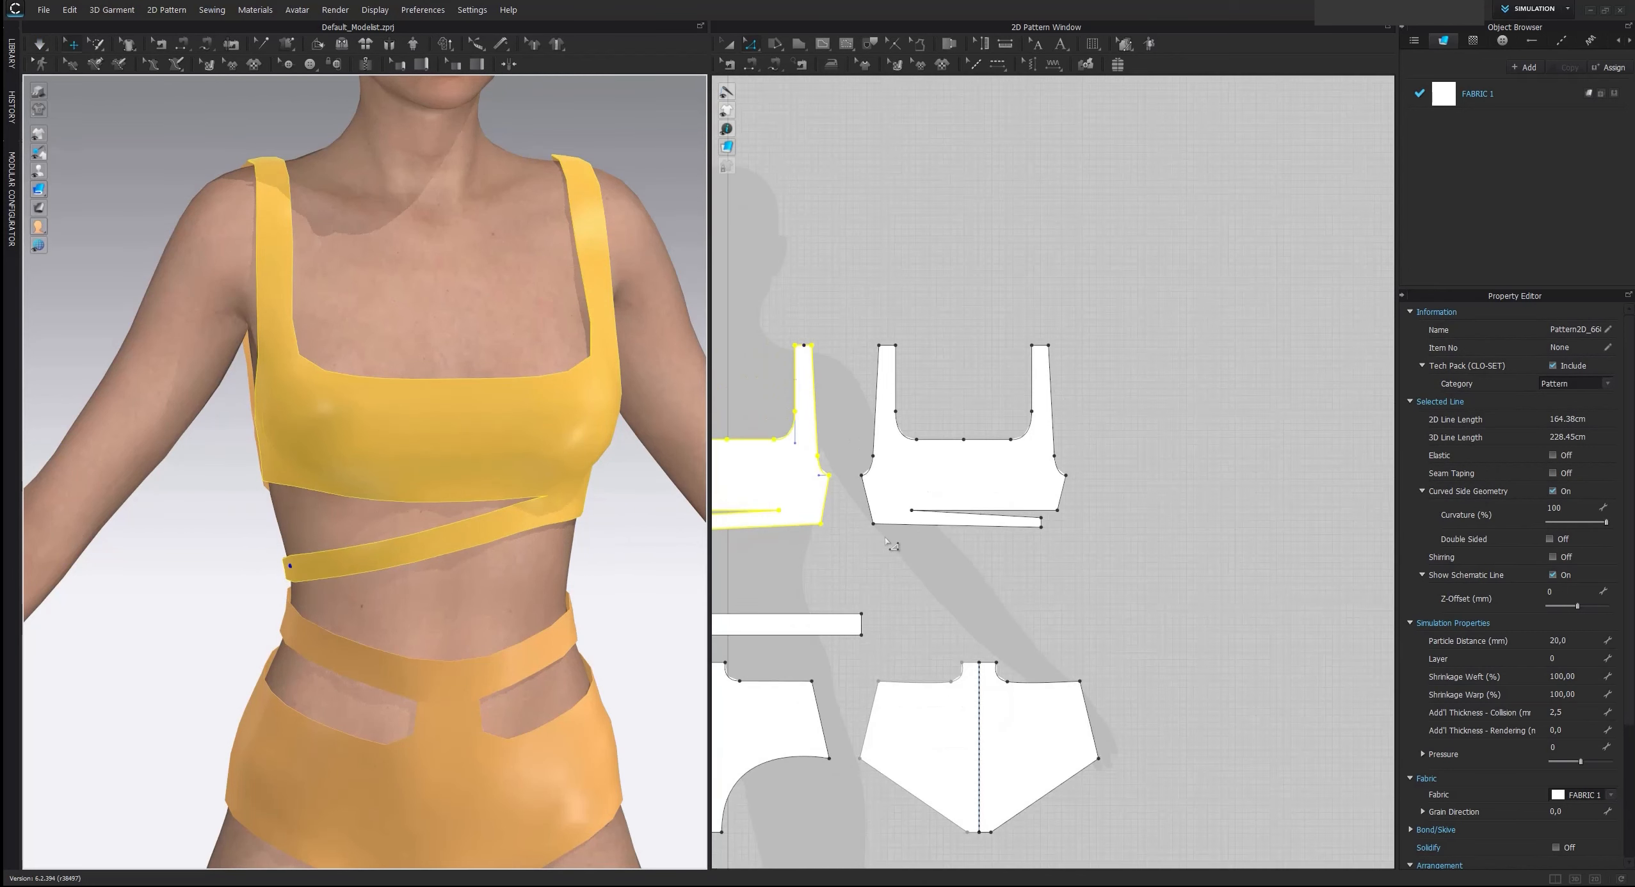
middle_drag(931, 538, 1142, 514)
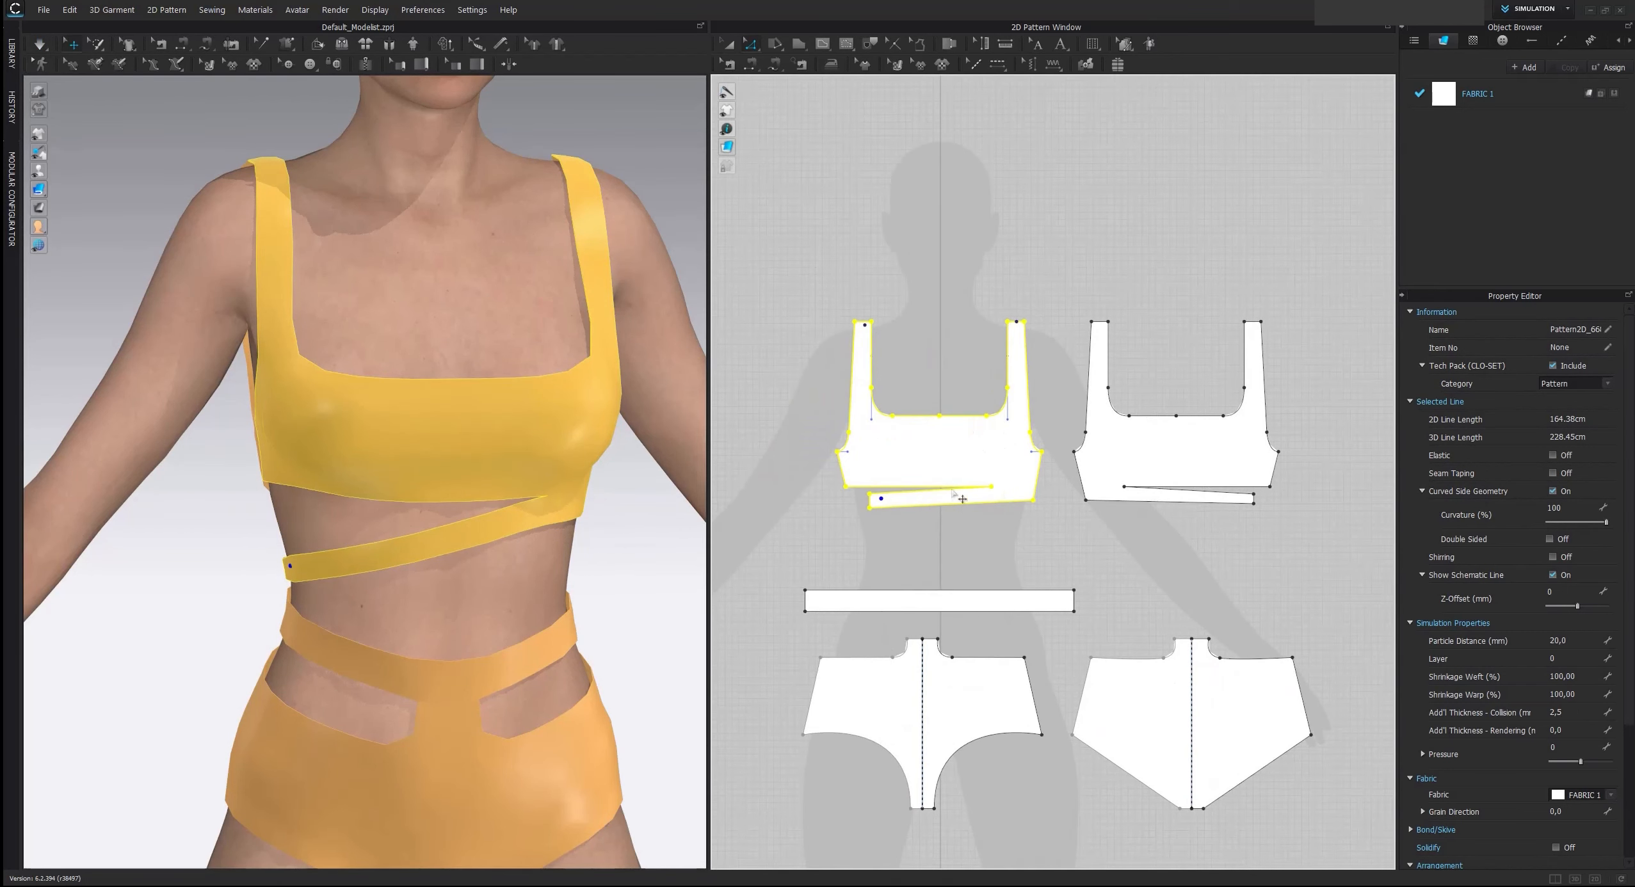
click(942, 549)
scroll(867, 509, up, 3)
click(872, 496)
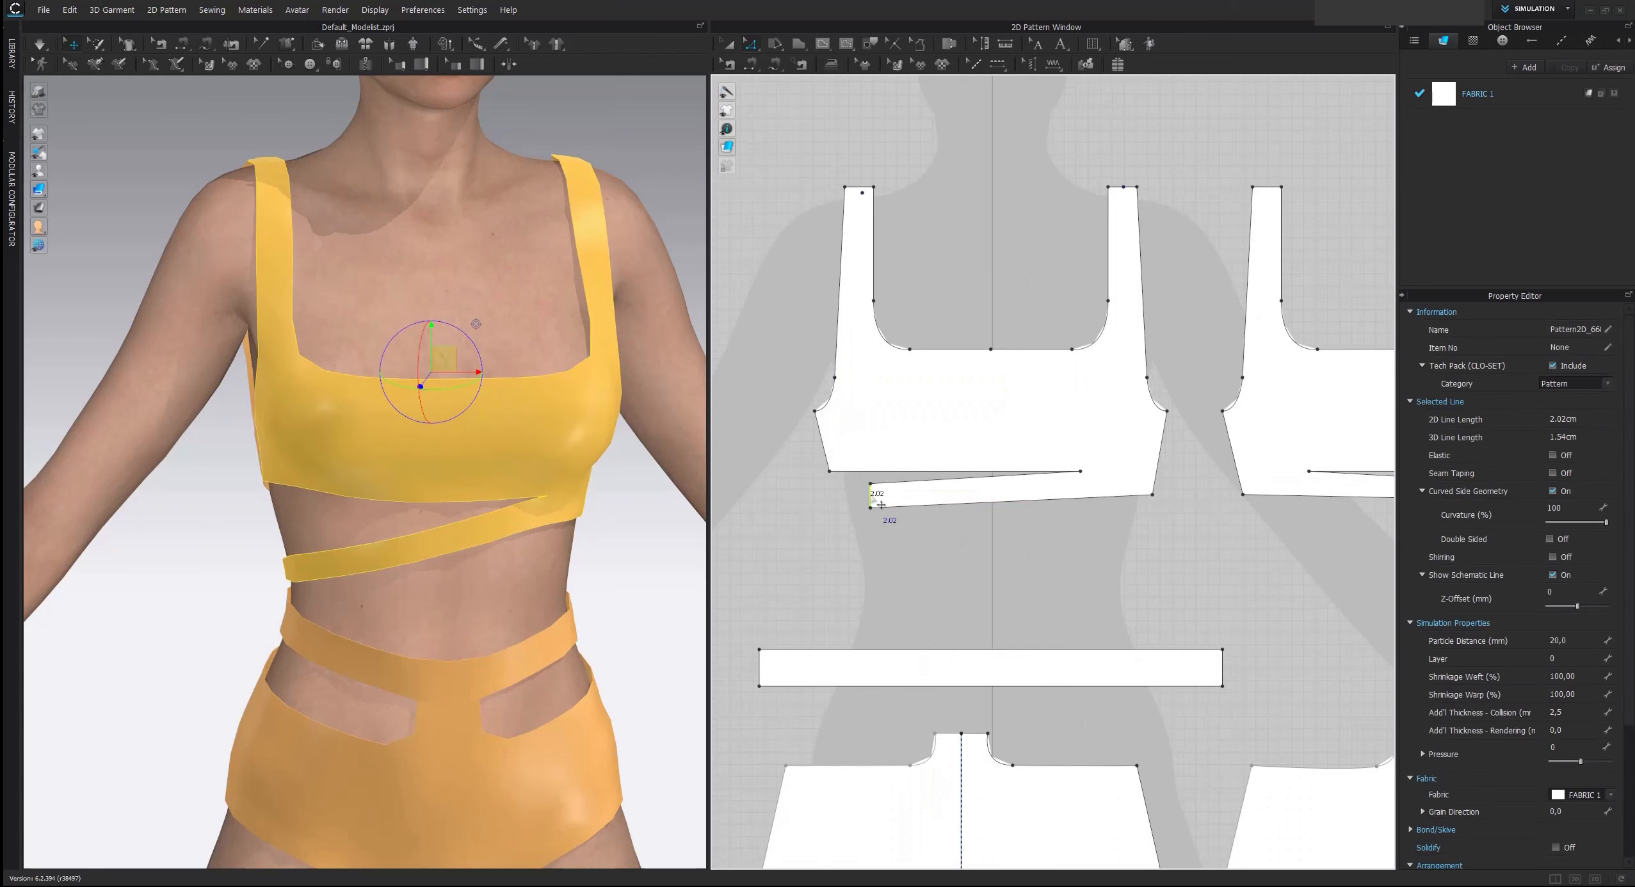
scroll(876, 500, down, 3)
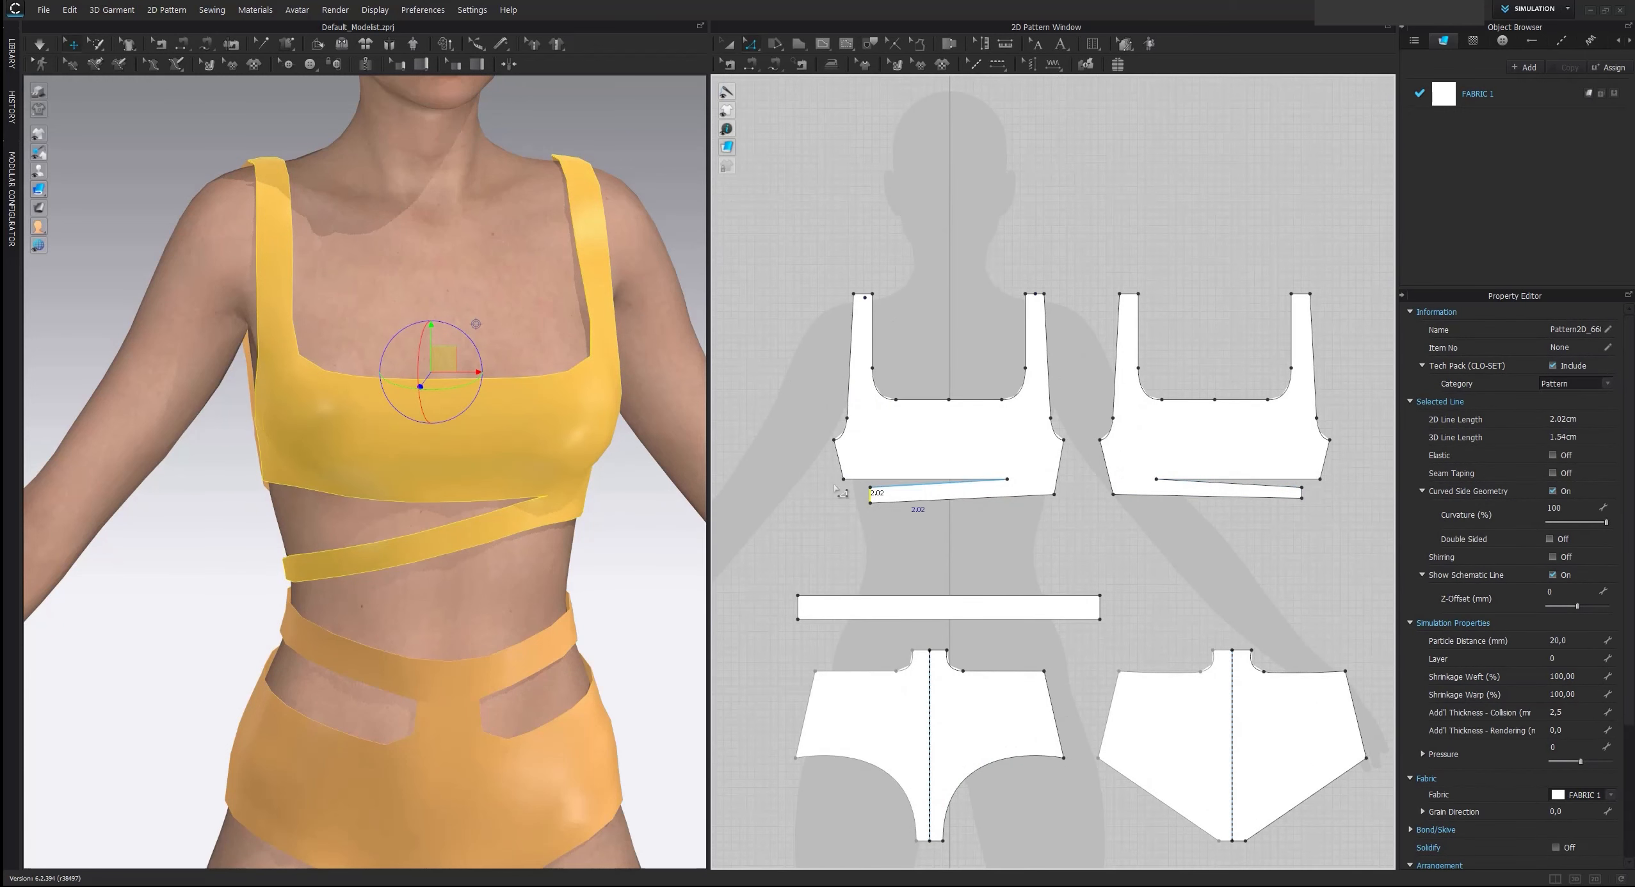
scroll(797, 492, up, 3)
click(1059, 525)
scroll(1059, 526, up, 3)
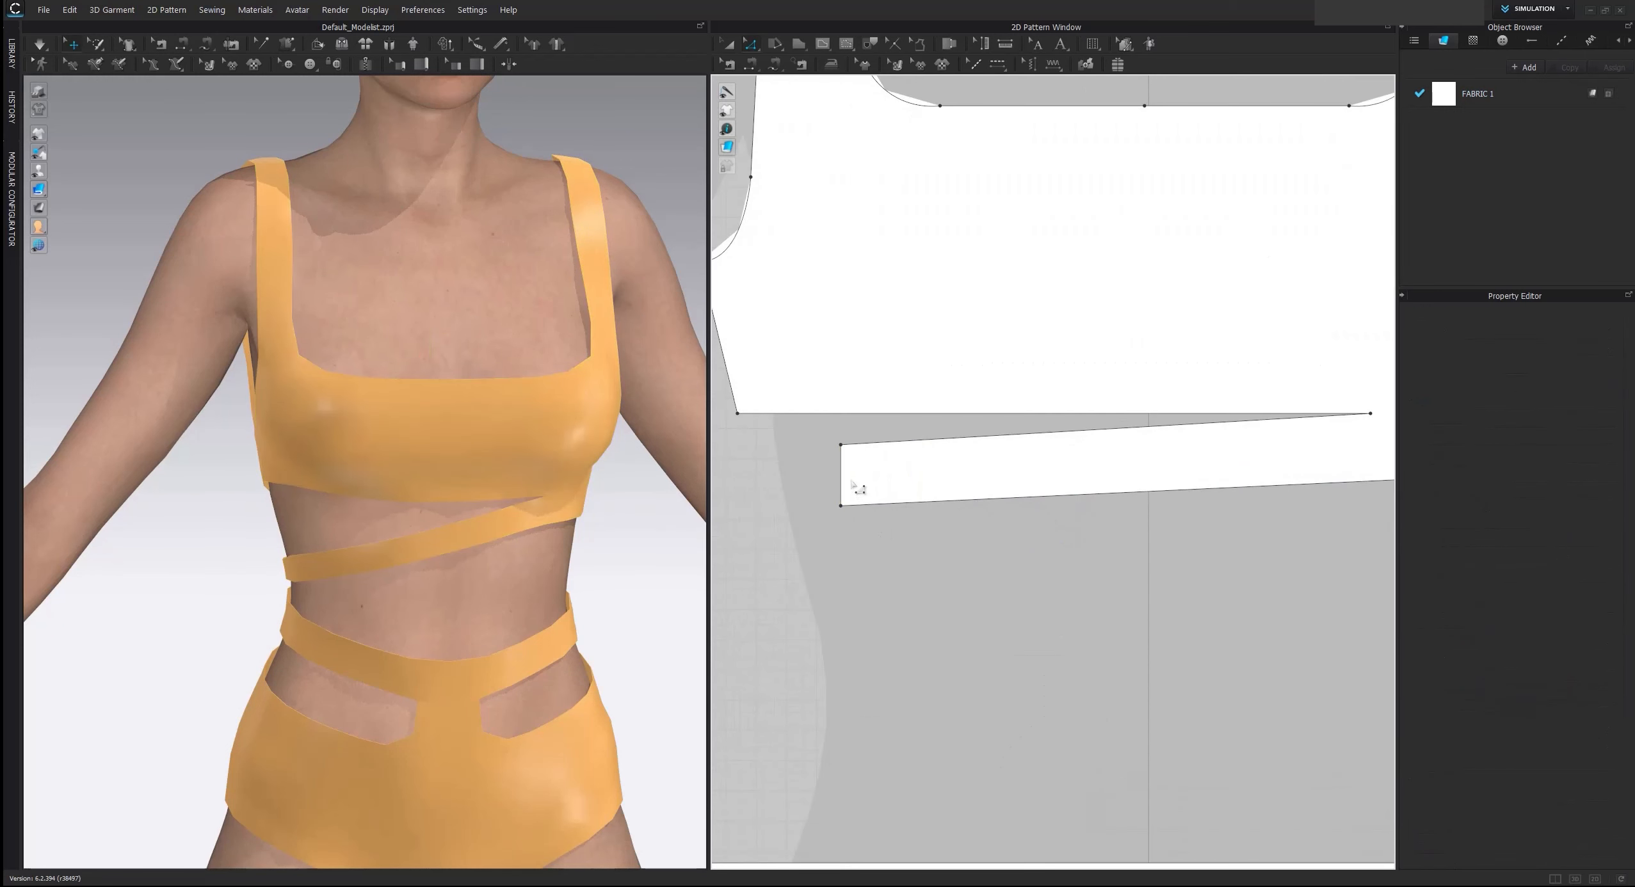
click(843, 458)
scroll(846, 506, up, 2)
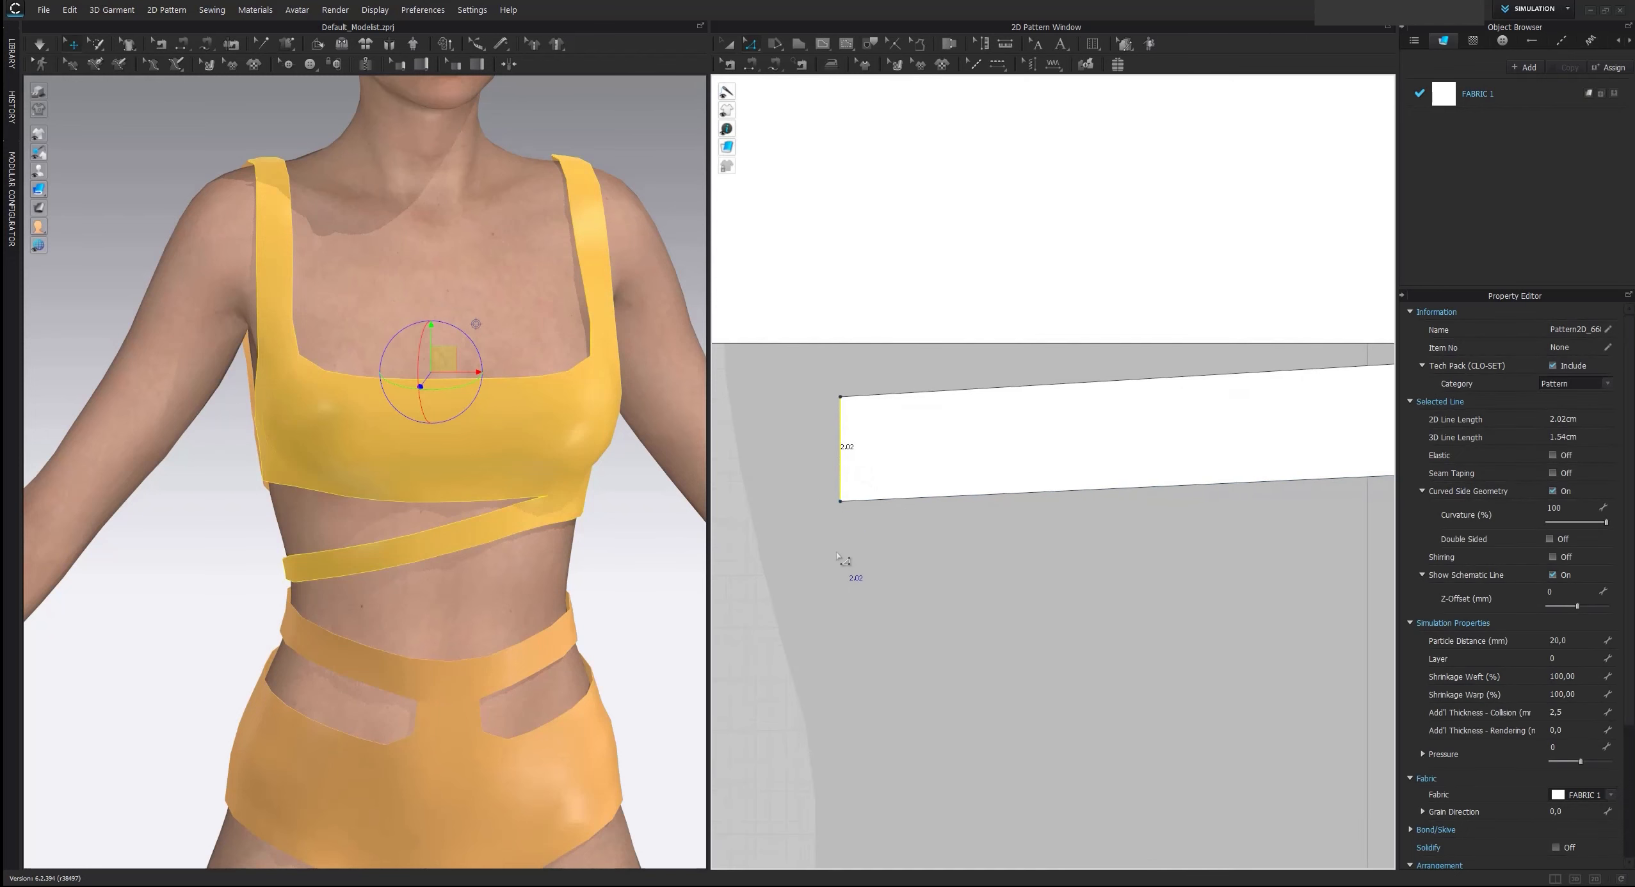
Move the upper corner of the front underbust strip's free end down by 0.02 cm and recheck the end edge's length
click(845, 551)
click(853, 419)
click(846, 397)
drag(841, 398, 841, 400)
right_click(841, 401)
text(0)
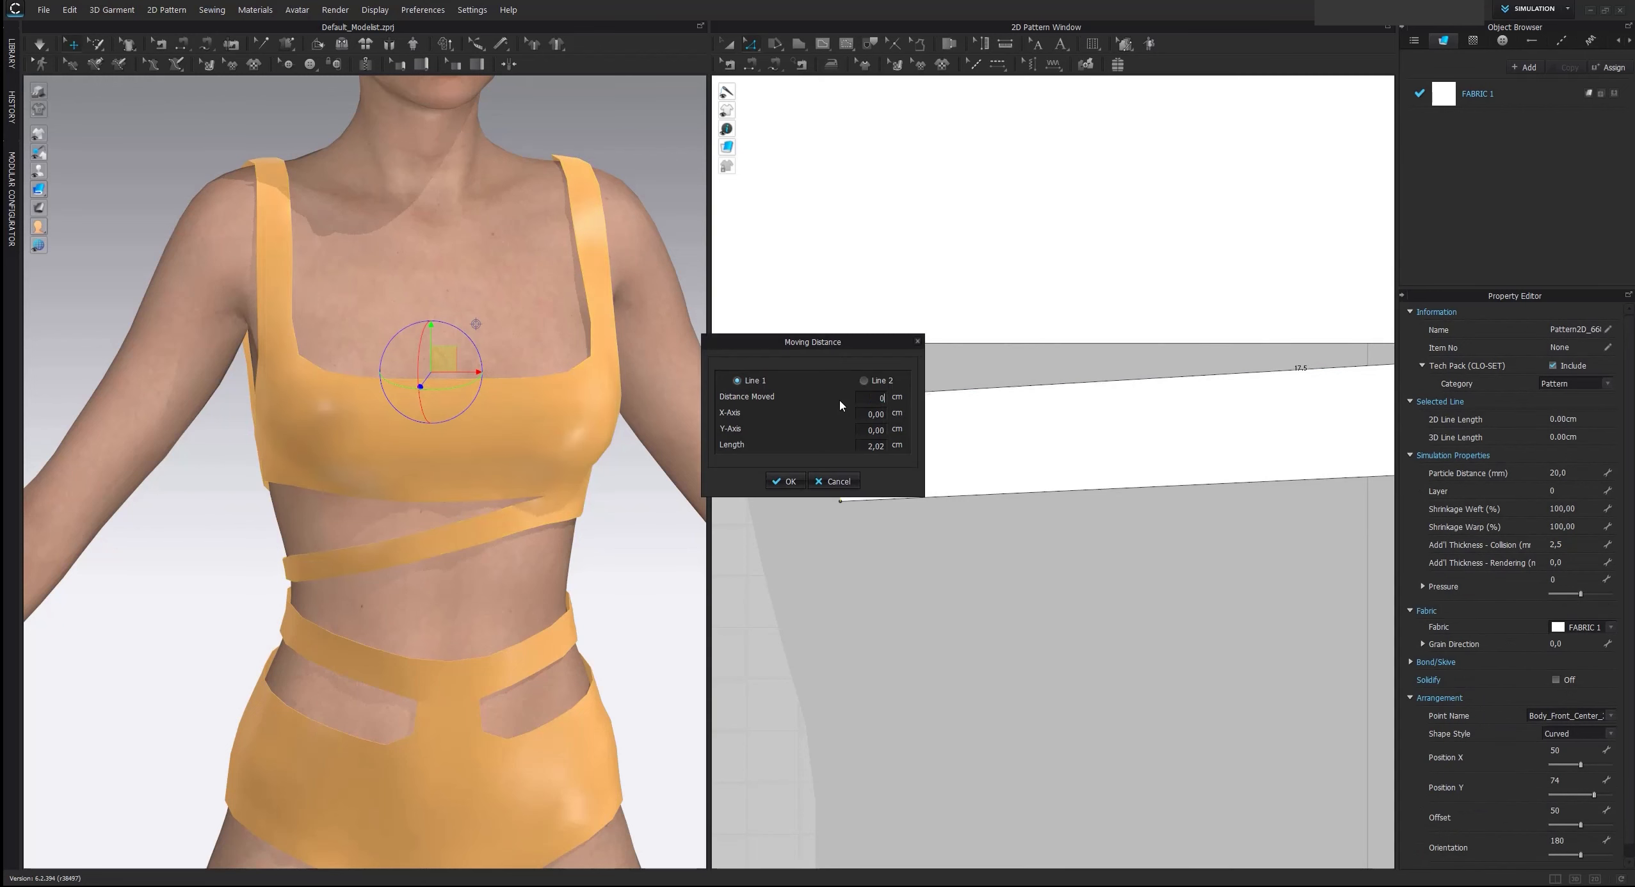
text(,02)
key(Return)
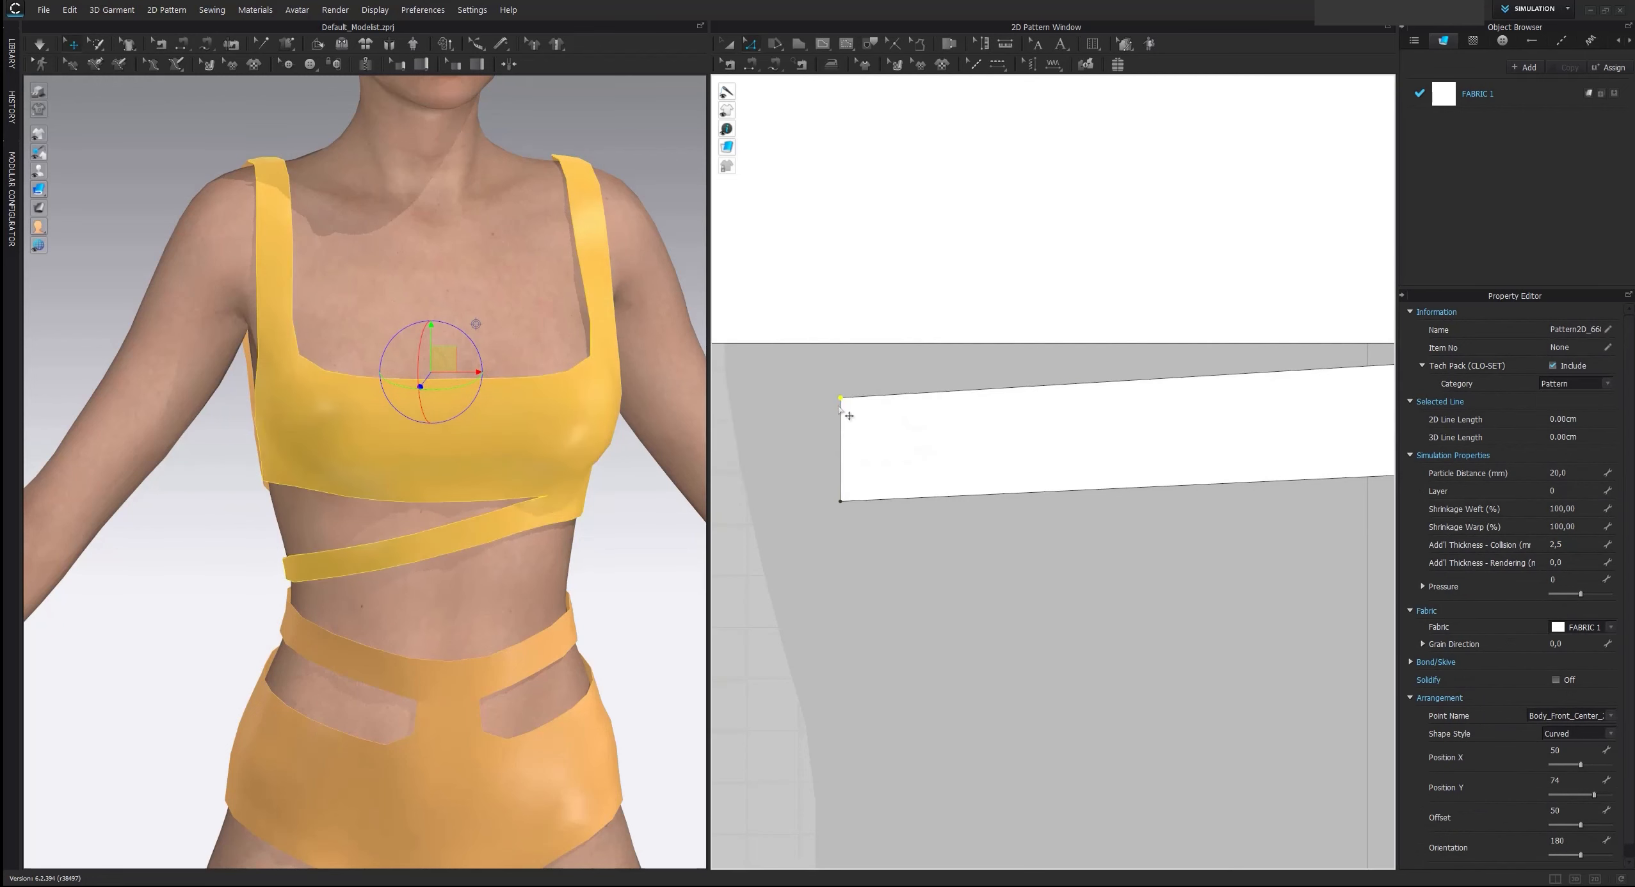
click(841, 448)
Check the length of the free end edge on the back underbust strip
scroll(796, 523, down, 1)
scroll(800, 531, down, 4)
scroll(1263, 507, up, 2)
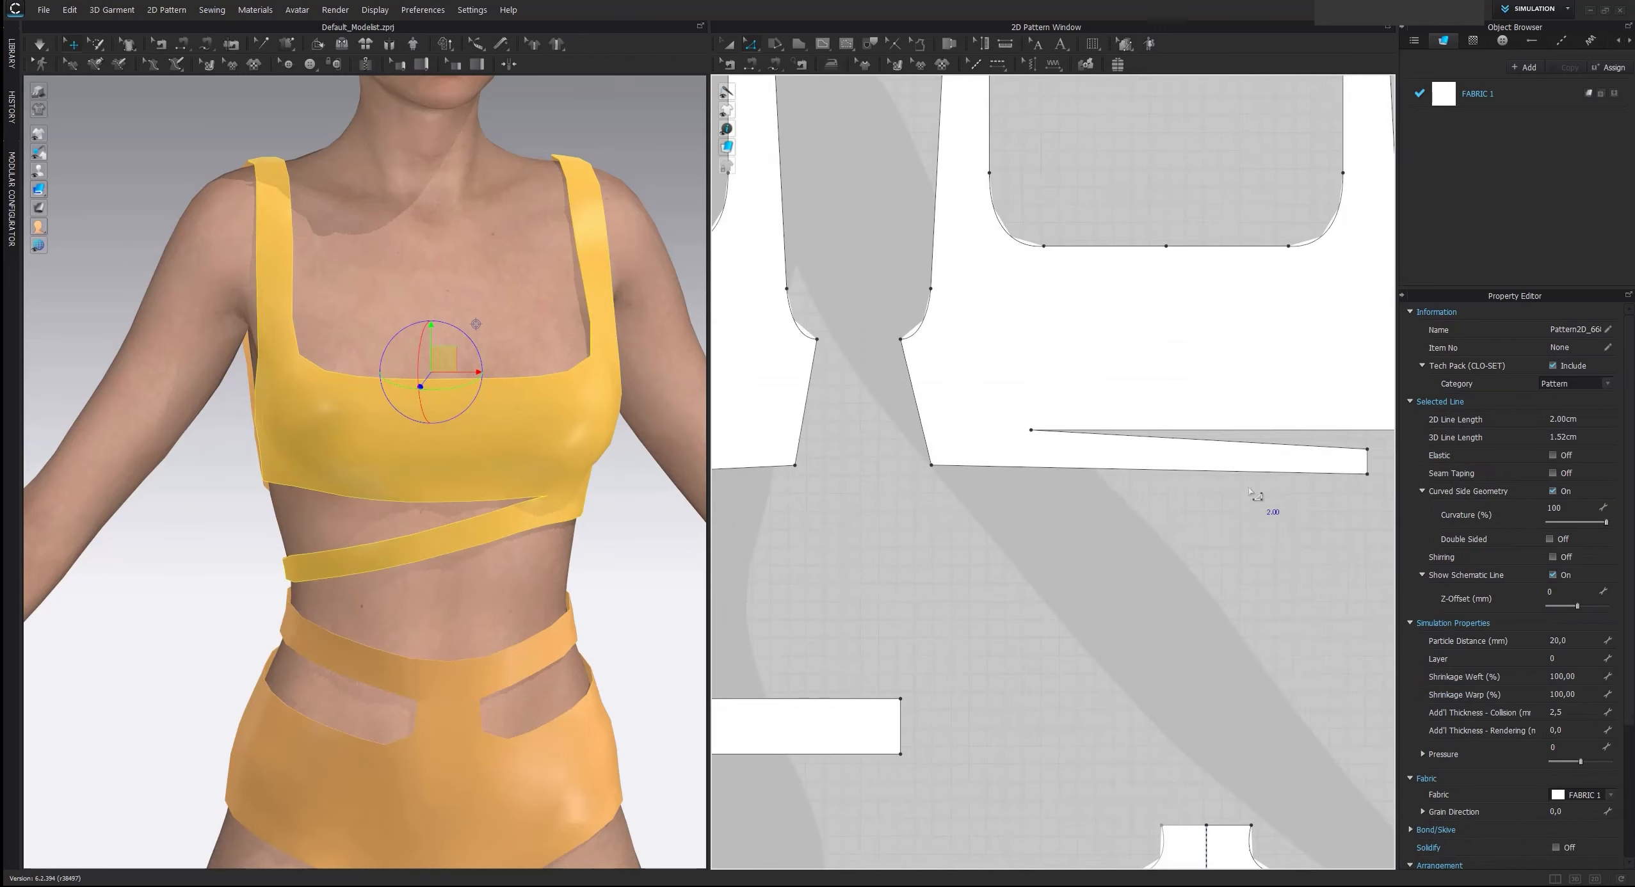
scroll(1175, 453, up, 1)
click(1140, 453)
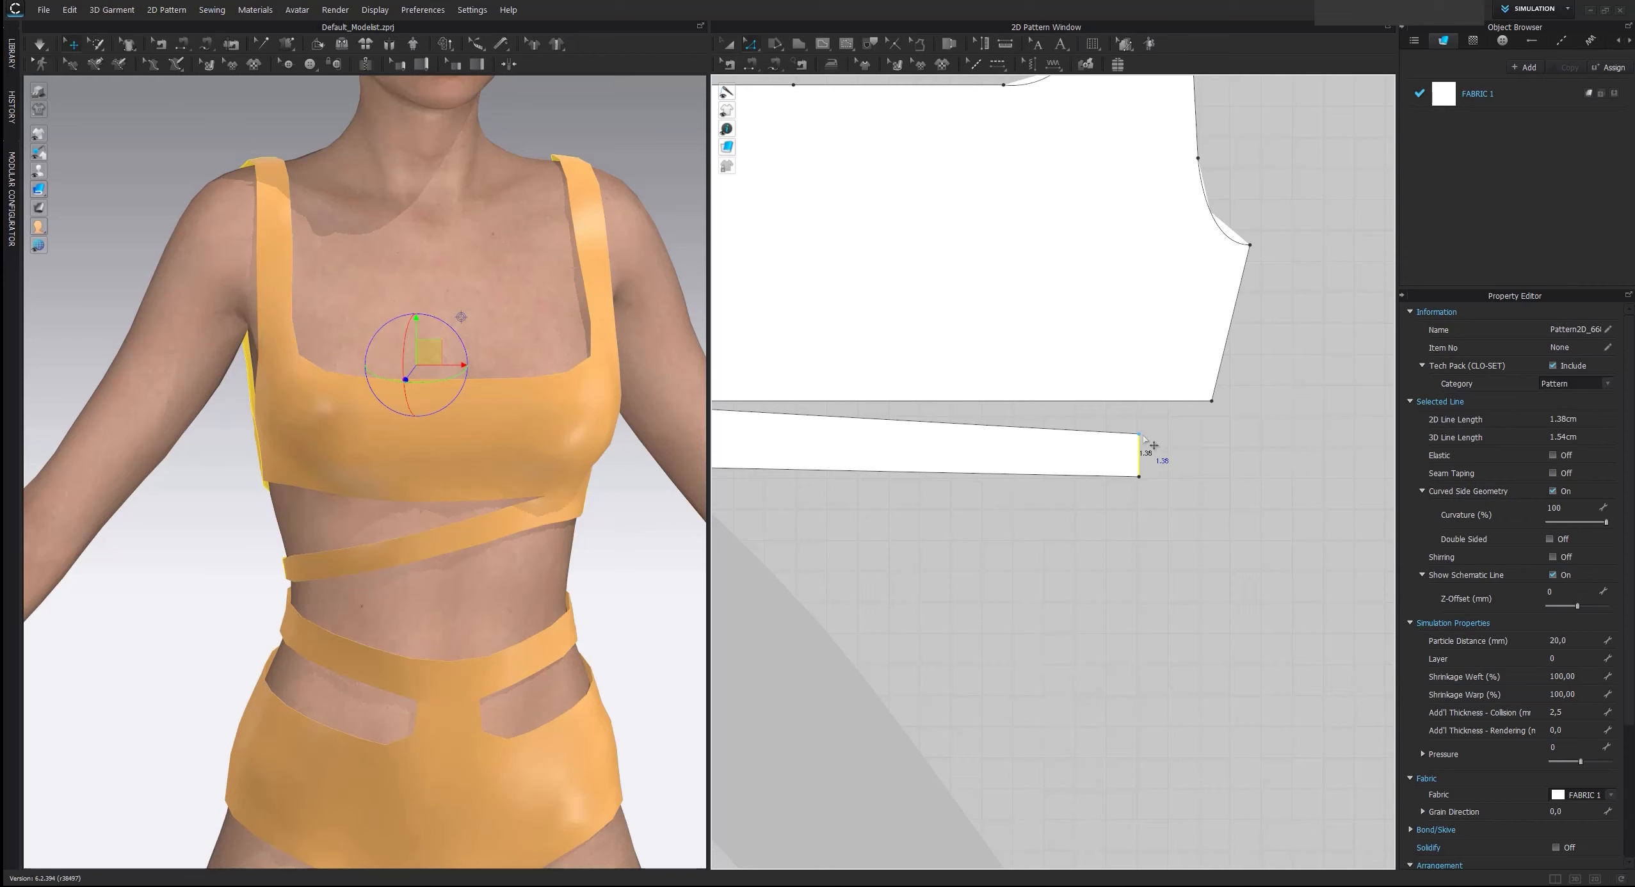
Raise the upper corner of the back underbust strip's free end to make that end edge 2.00 cm long, and check its length
click(1147, 488)
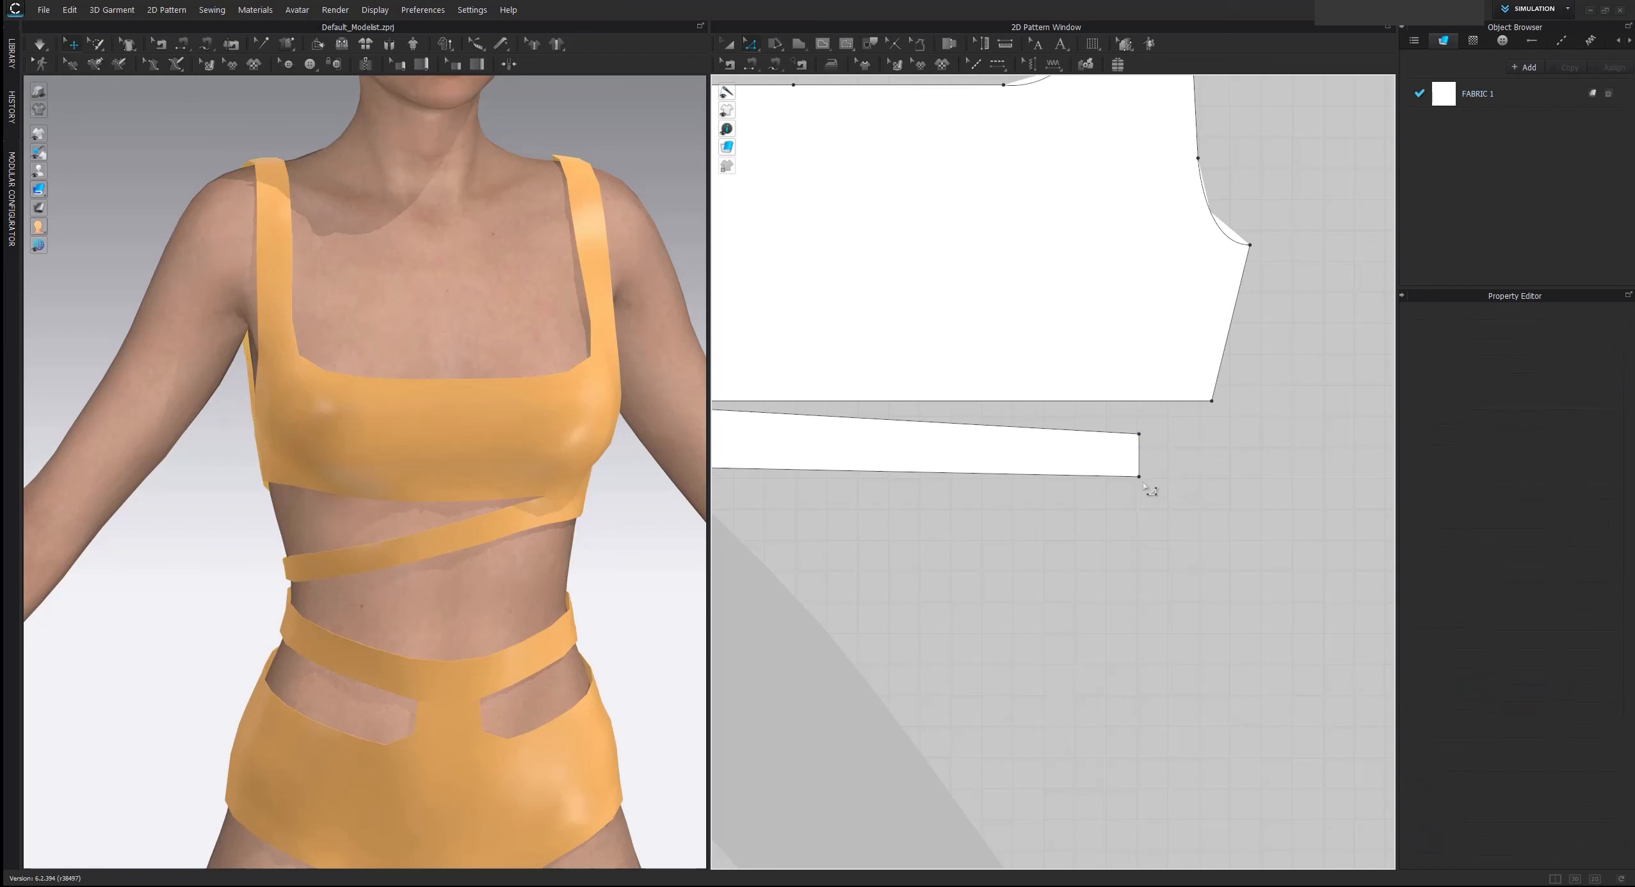
drag(1139, 436, 1140, 429)
right_click(1140, 429)
text(0,4)
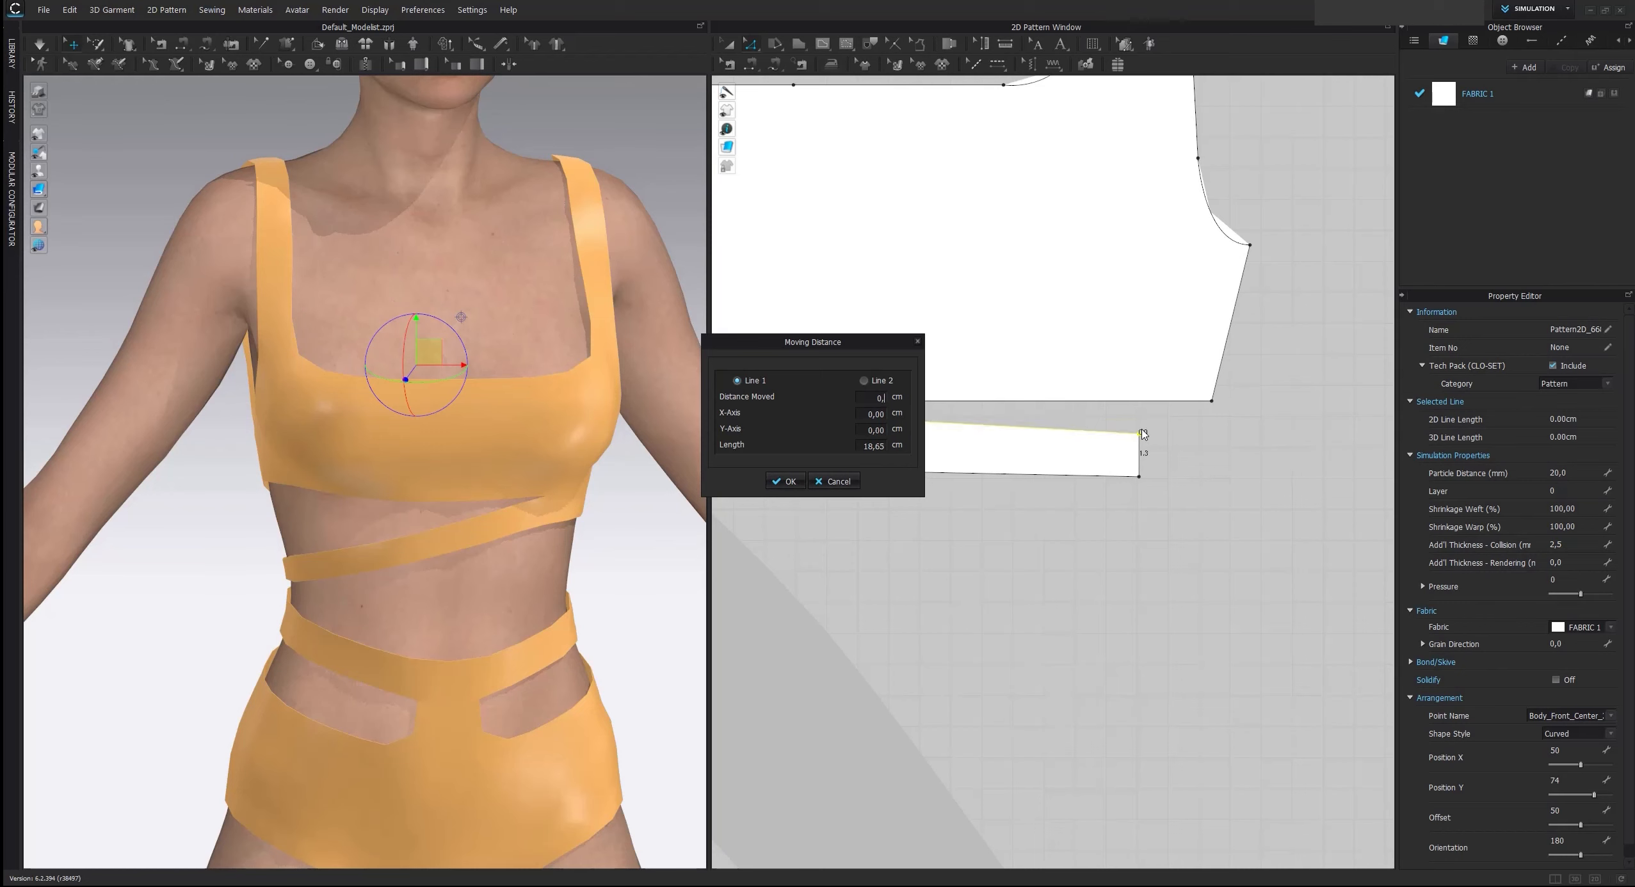
key(Return)
click(1140, 436)
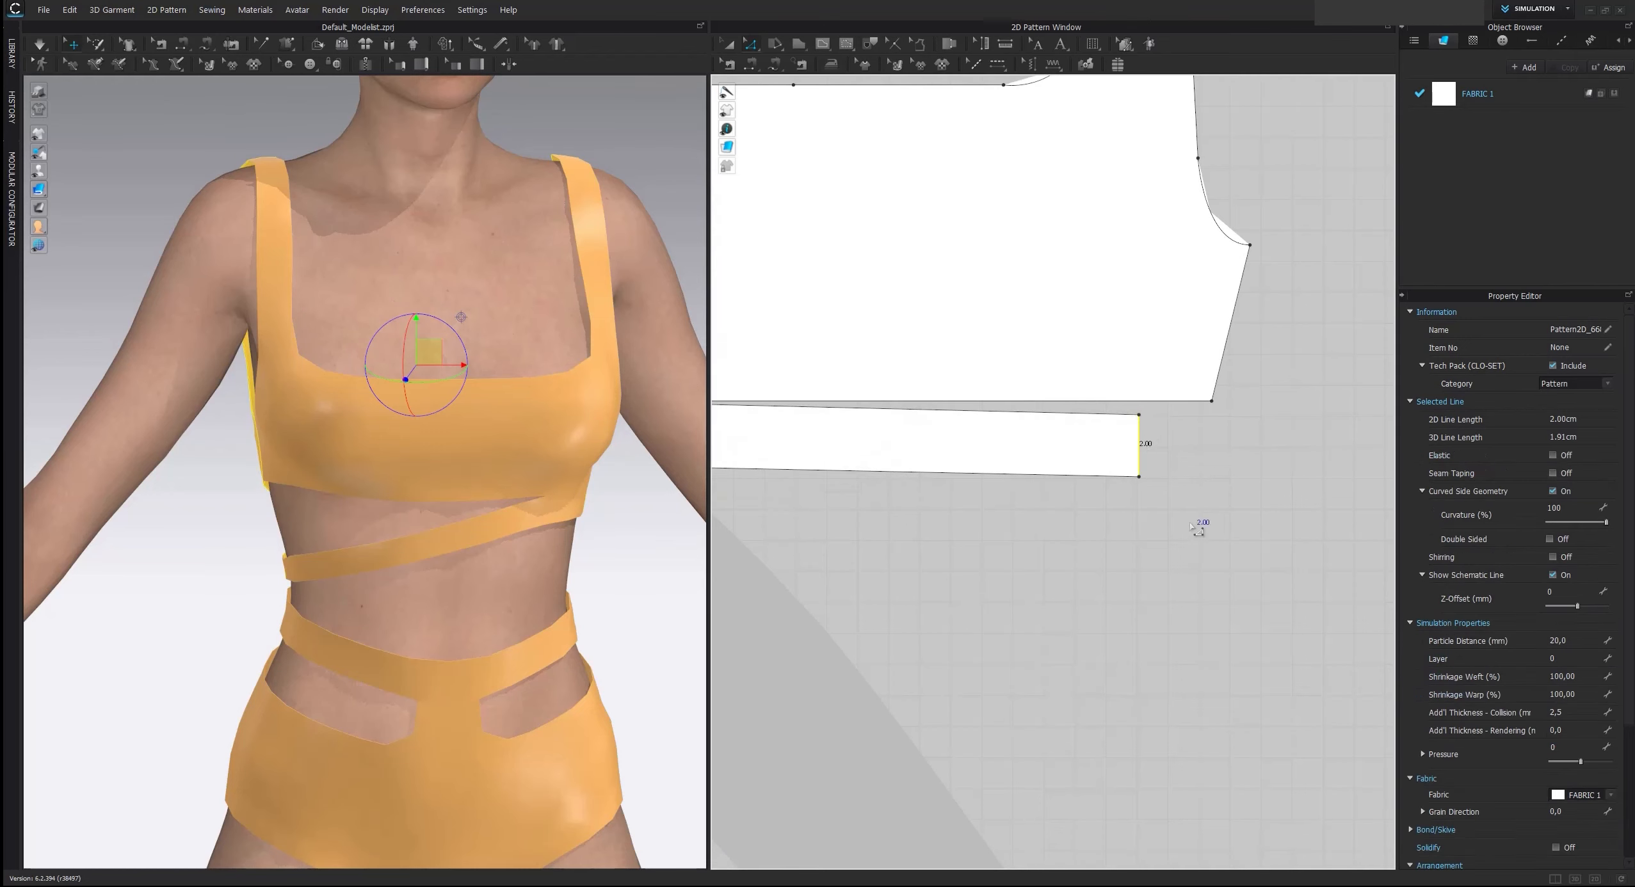
click(1192, 532)
scroll(858, 532, down, 5)
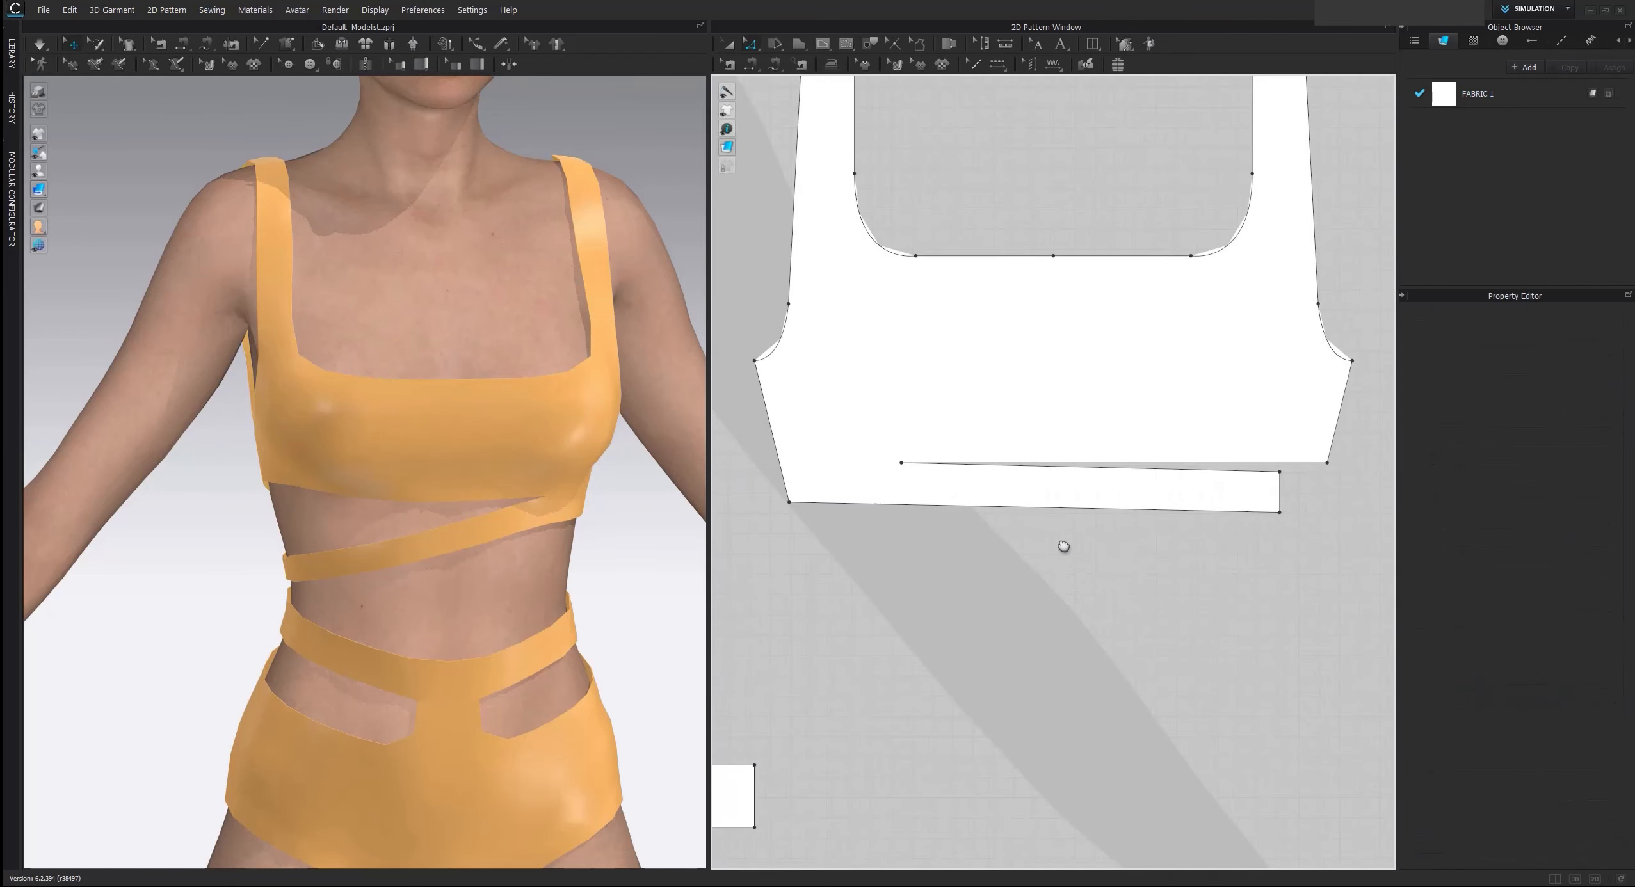
Tack the back underbust strip near its free end to a slightly higher point on the avatar's side
right_drag(330, 522, 440, 605)
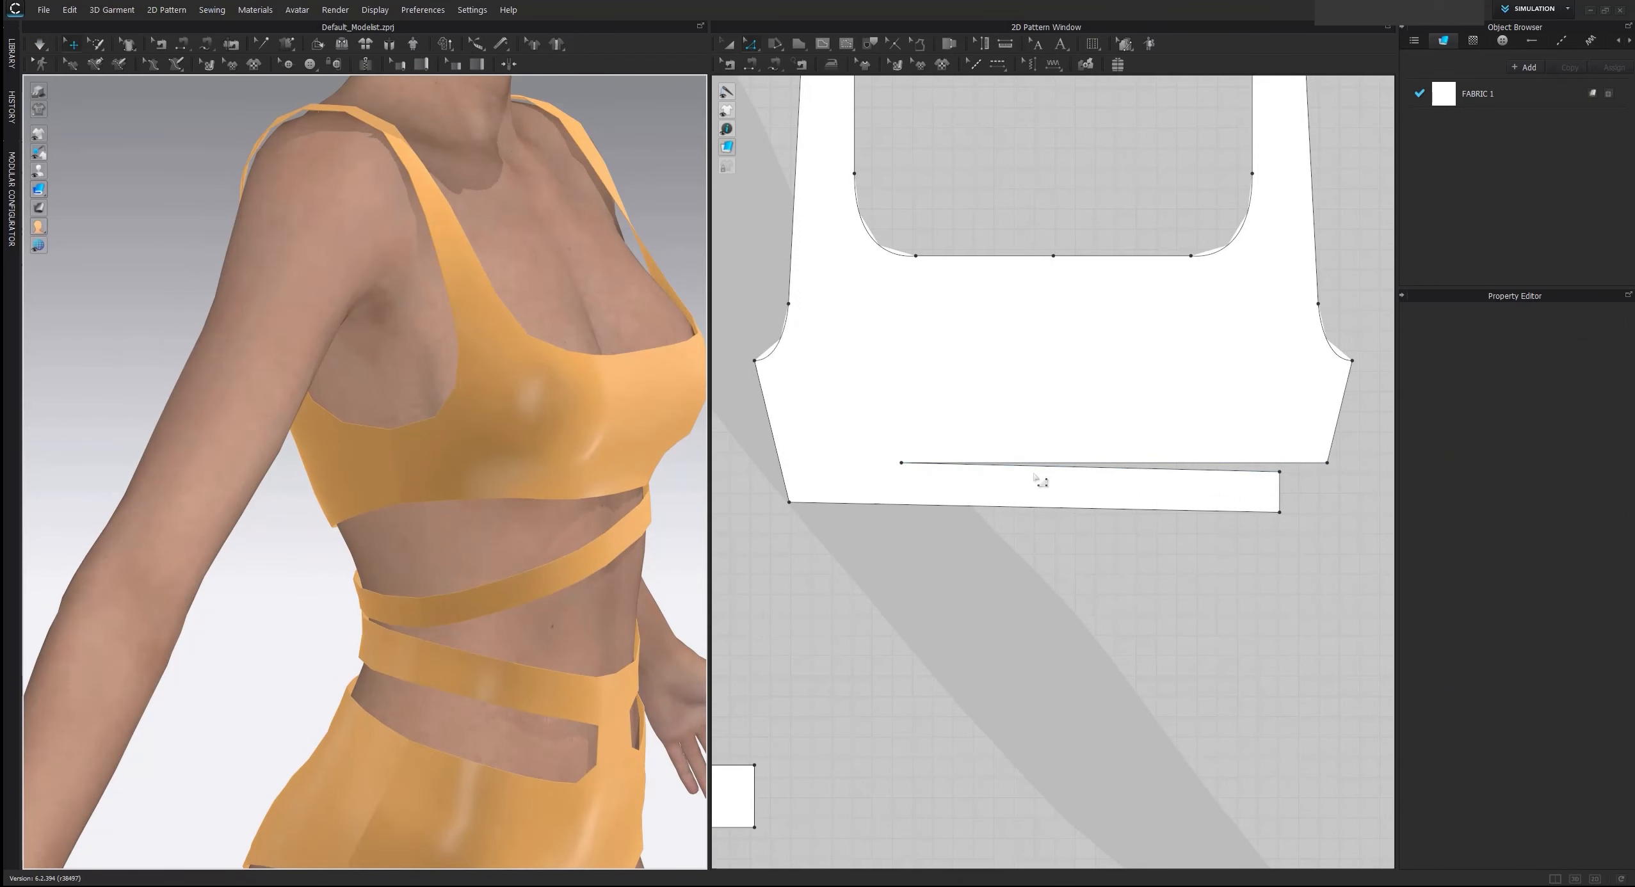
click(289, 44)
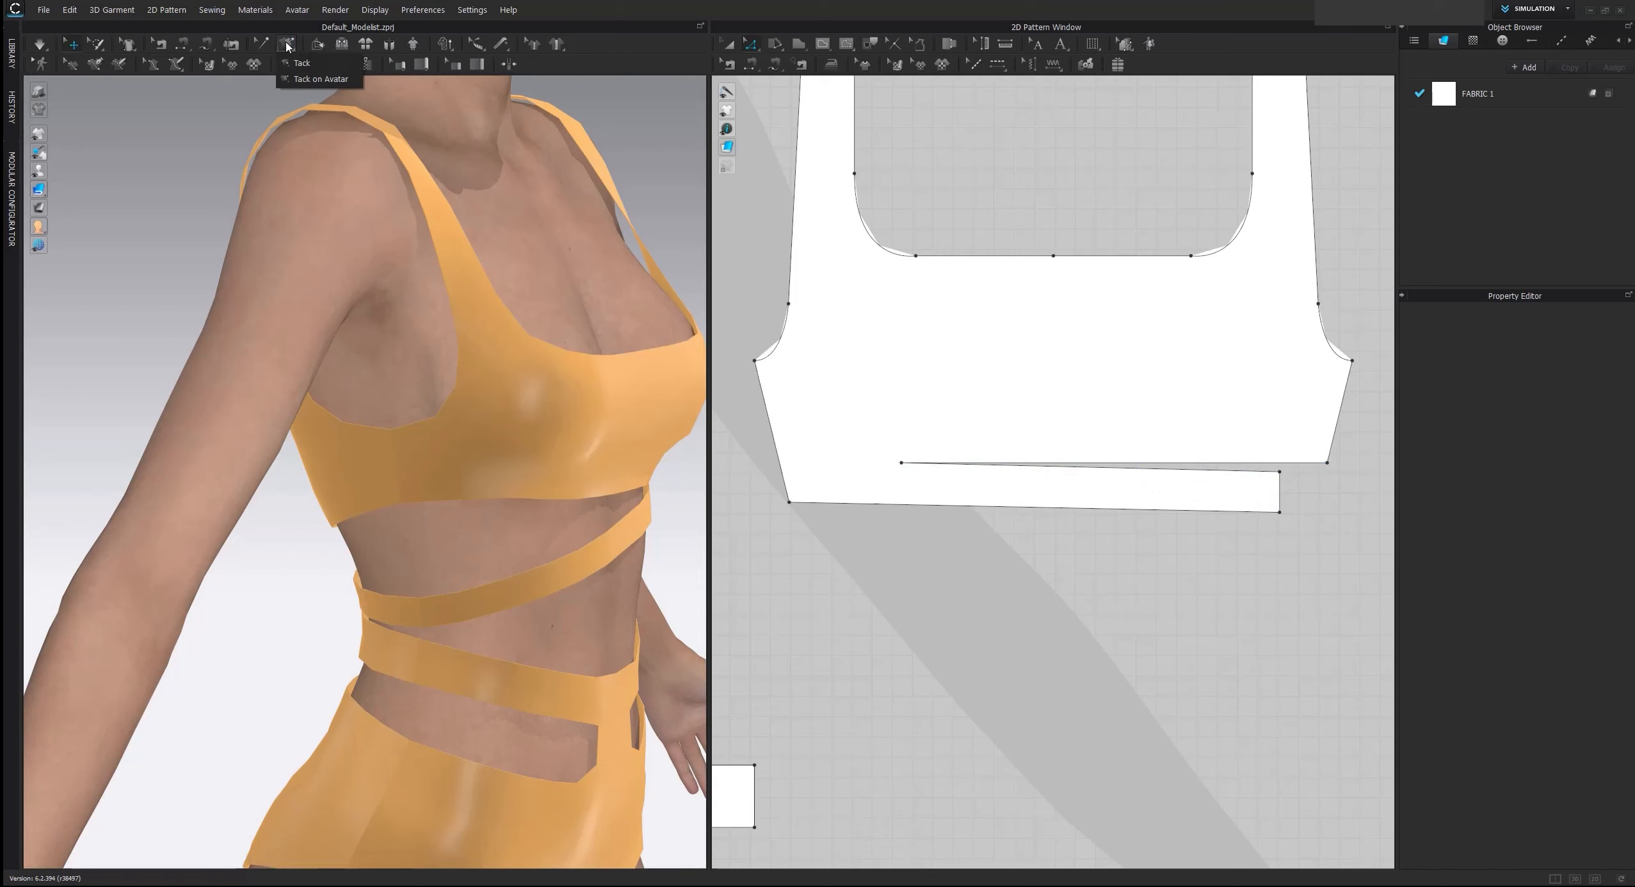
click(412, 615)
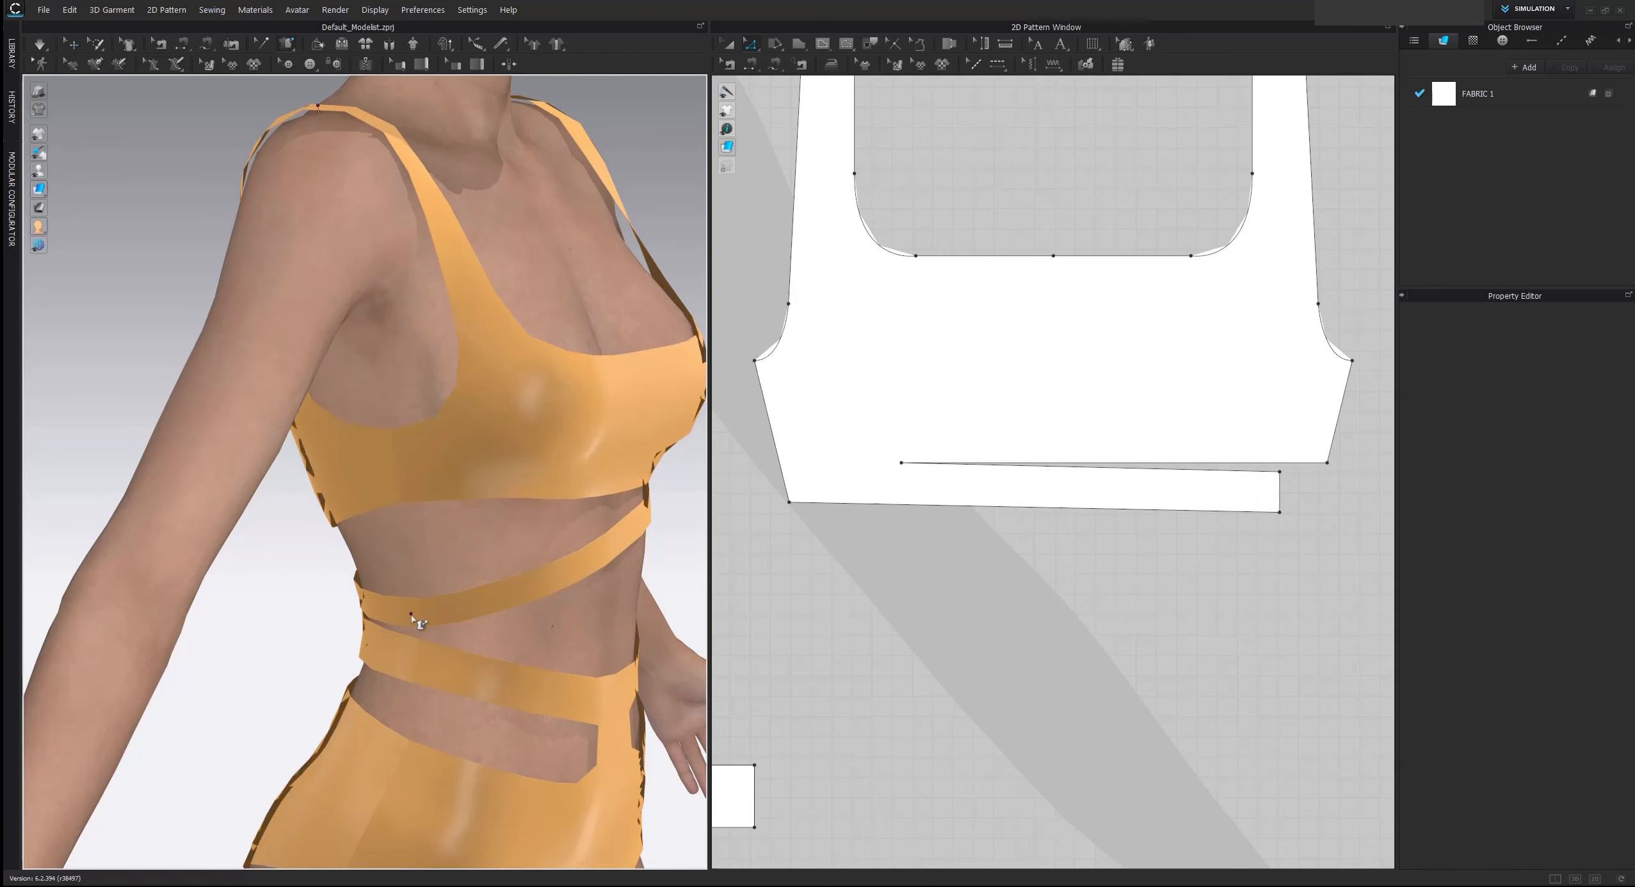
click(410, 571)
Simulate the garment and tug the underbust strip into place across the avatar's back
key(space)
right_drag(511, 558, 463, 534)
click(346, 530)
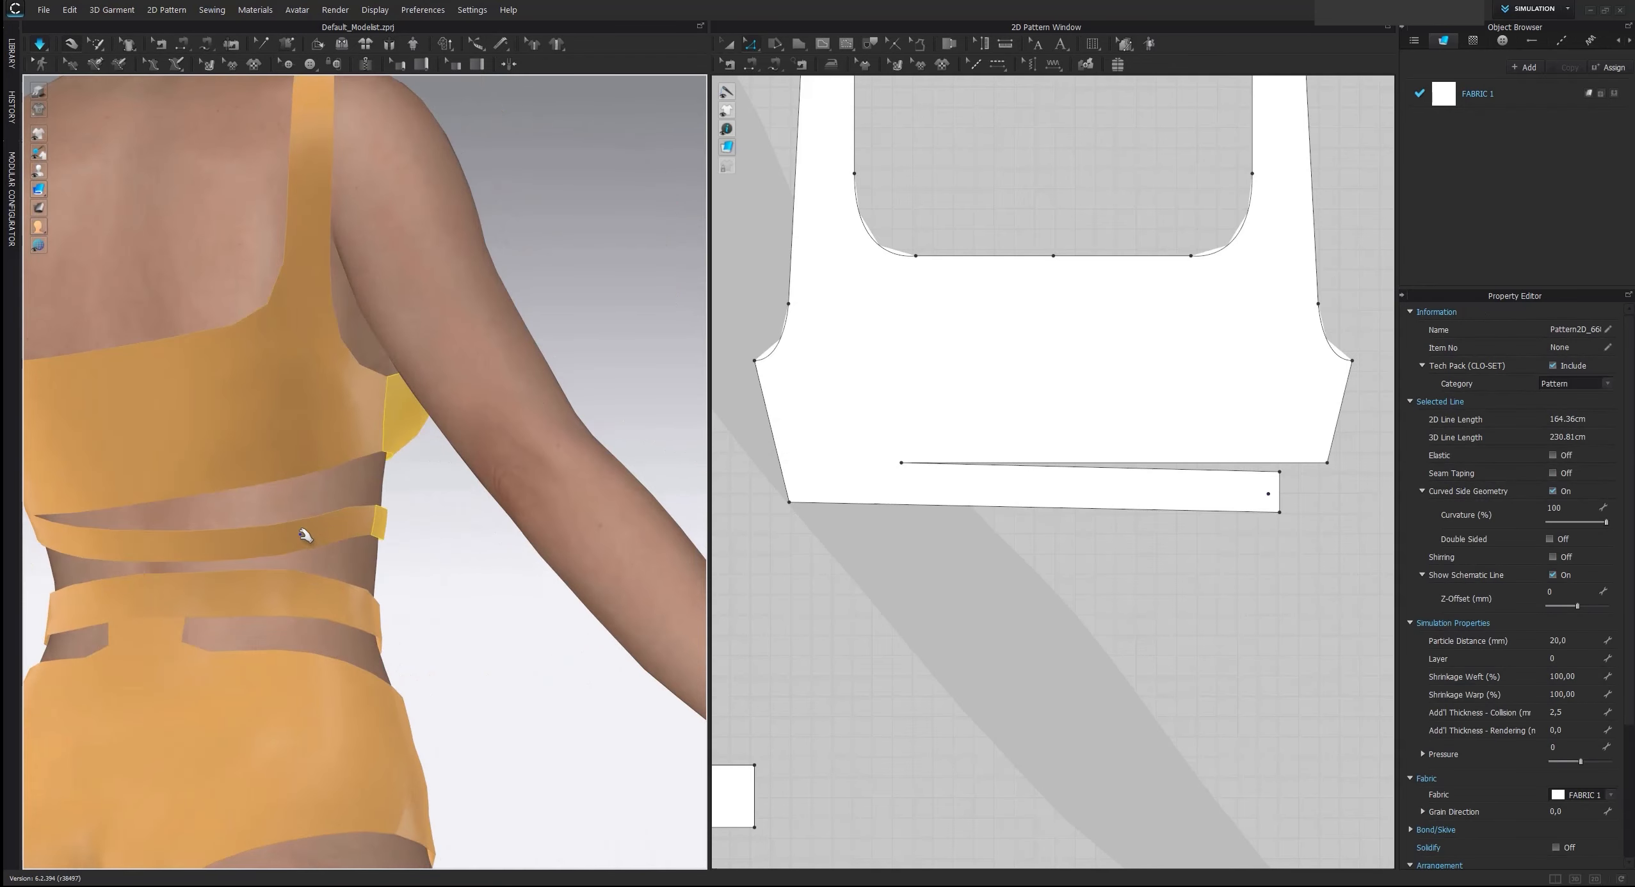
click(222, 520)
right_drag(285, 515, 419, 537)
Examine the underbust cut-out and band in the reference image and compare them with the draped top and its patterns
scroll(420, 539, down, 6)
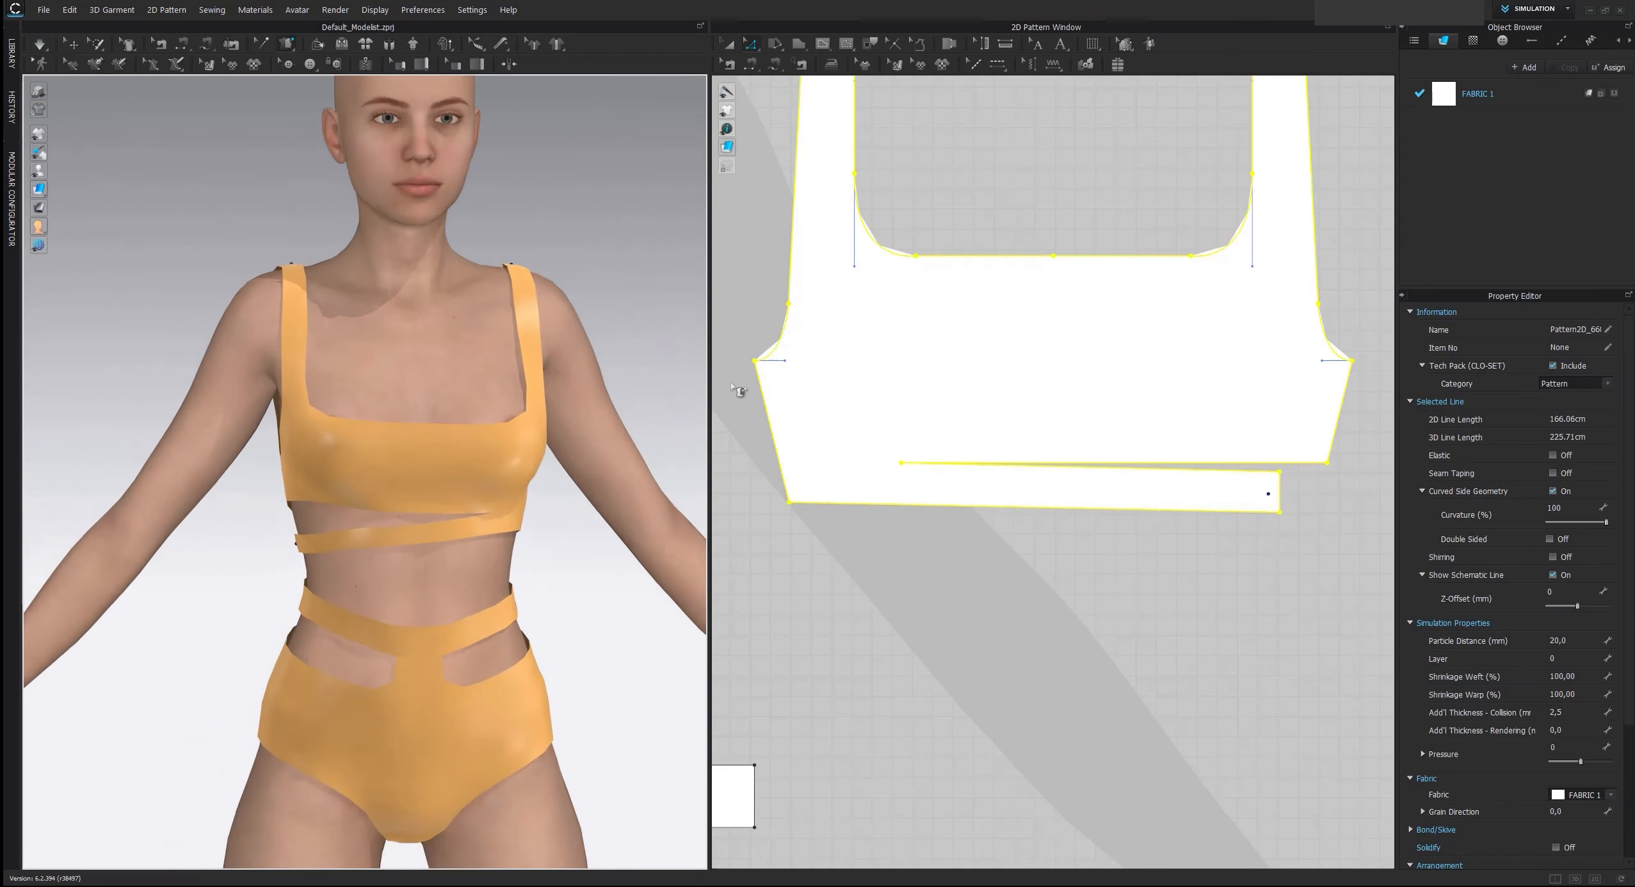
scroll(917, 177, down, 3)
scroll(922, 170, down, 2)
middle_drag(934, 163, 1007, 532)
scroll(954, 187, down, 2)
scroll(980, 377, up, 5)
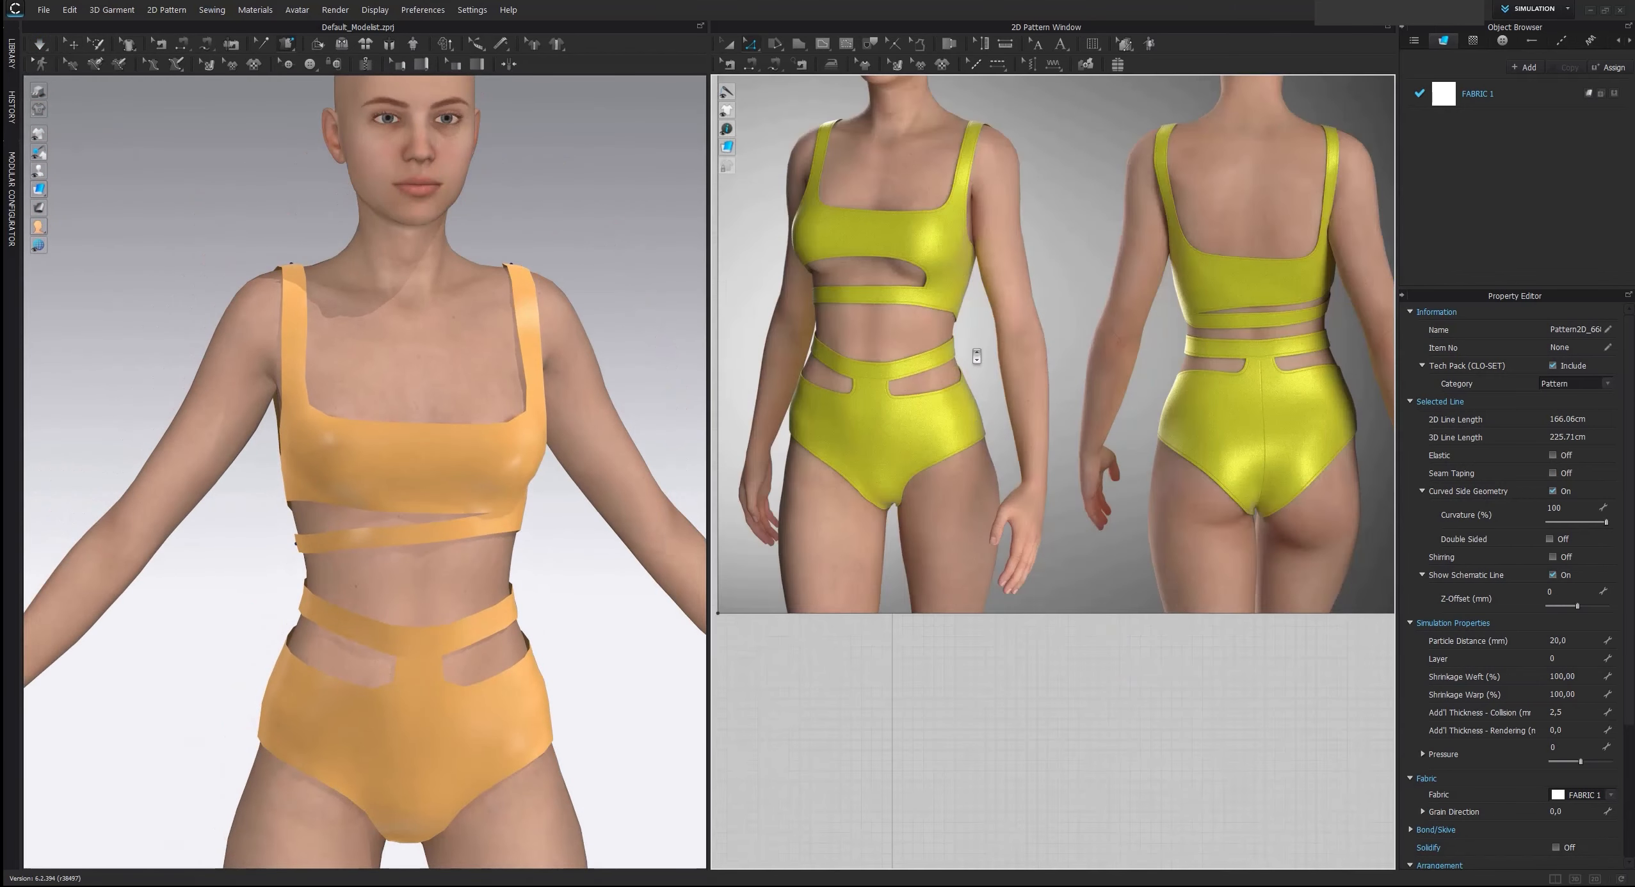
scroll(1050, 378, down, 3)
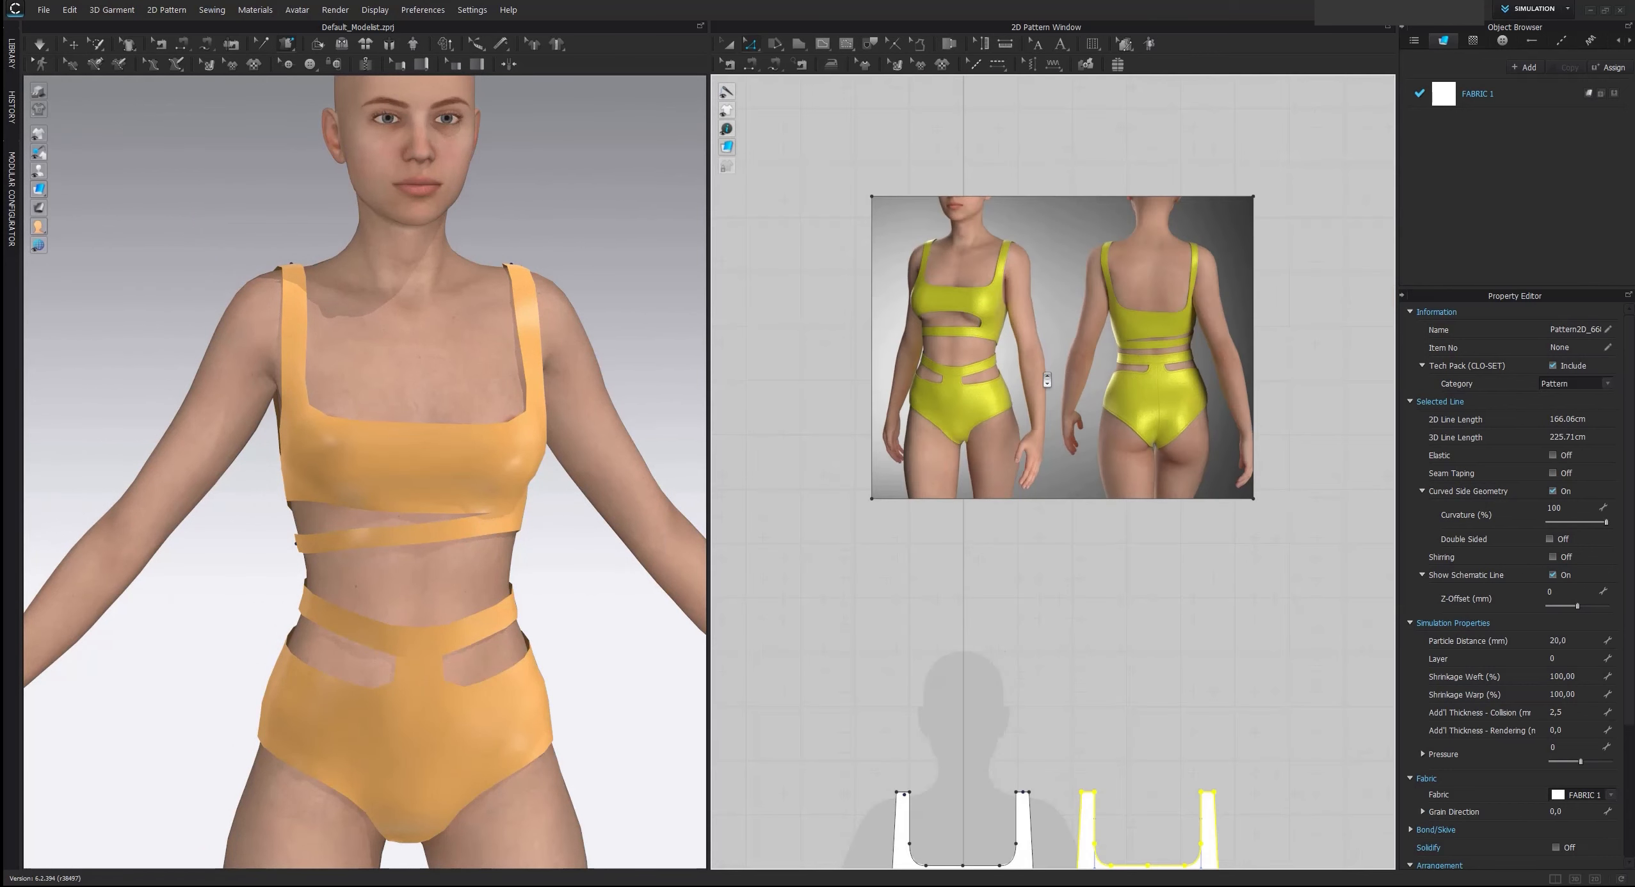
middle_drag(1041, 614, 1062, 245)
scroll(1088, 333, up, 3)
middle_drag(1064, 602, 1001, 312)
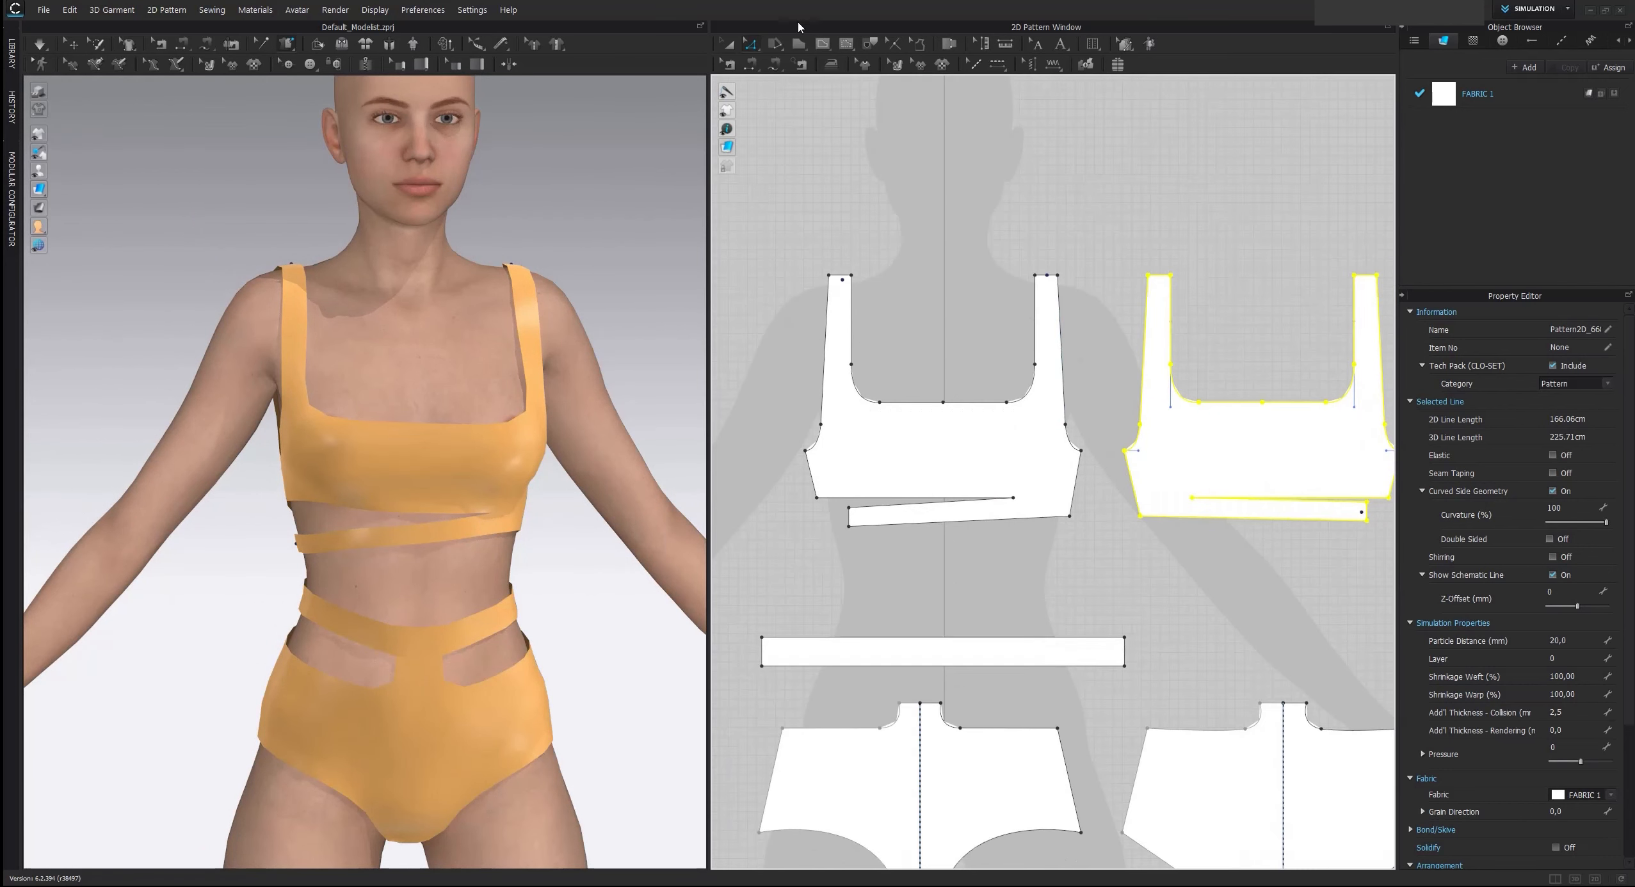
scroll(464, 448, up, 2)
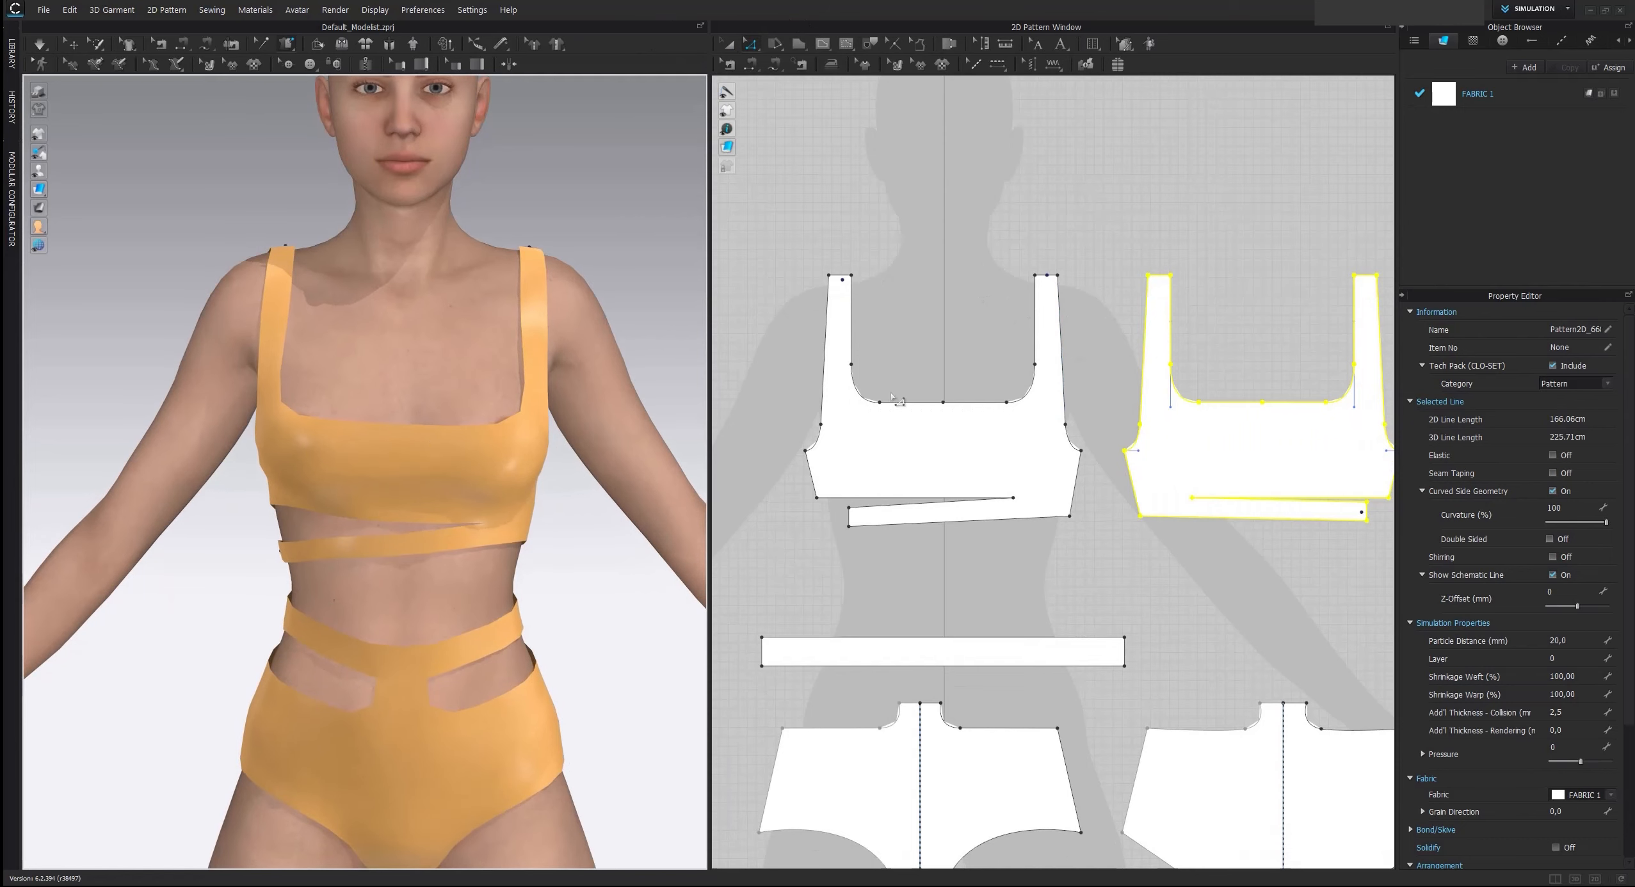
Curve the front top's lower edge above the underbust strip upward into an arch about 22.11 cm long using Edit Curvature
scroll(943, 327, up, 3)
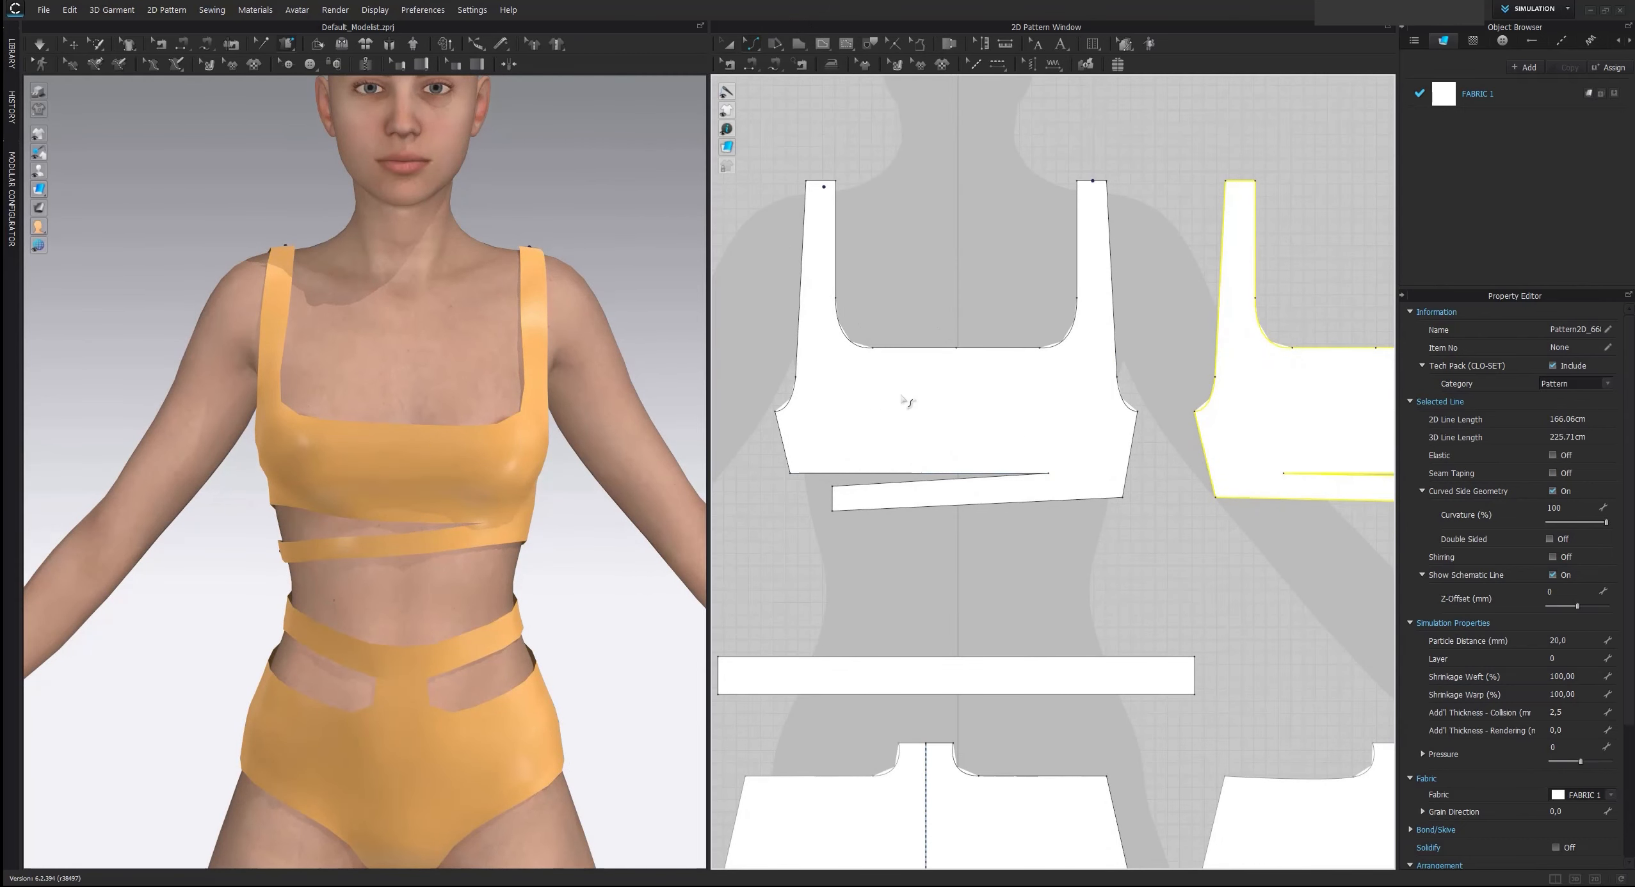
click(756, 47)
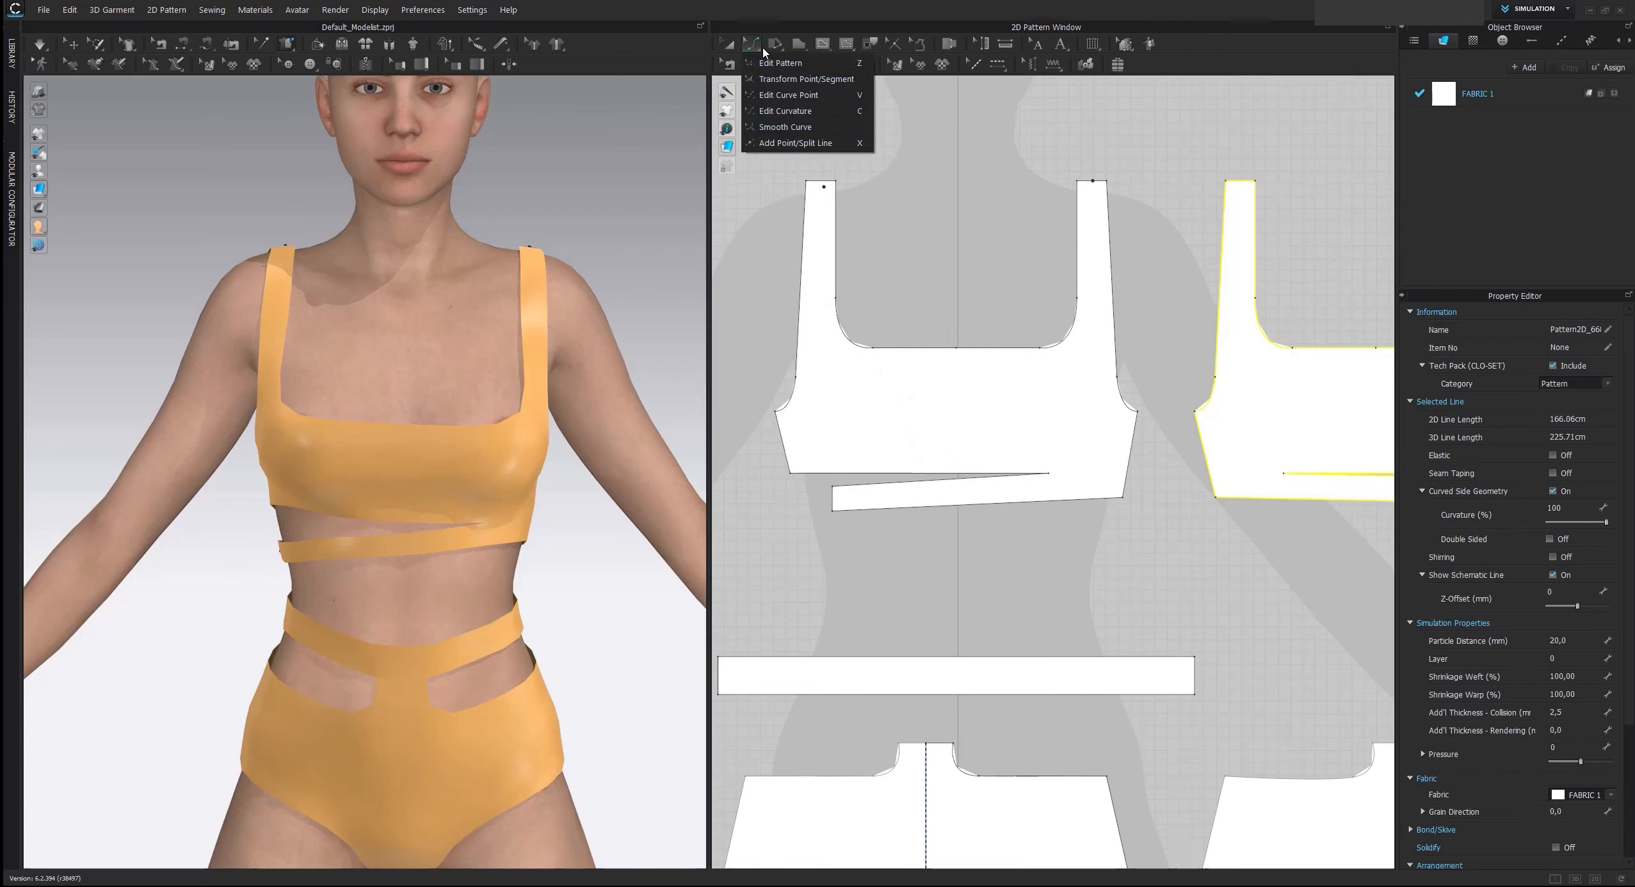
click(784, 113)
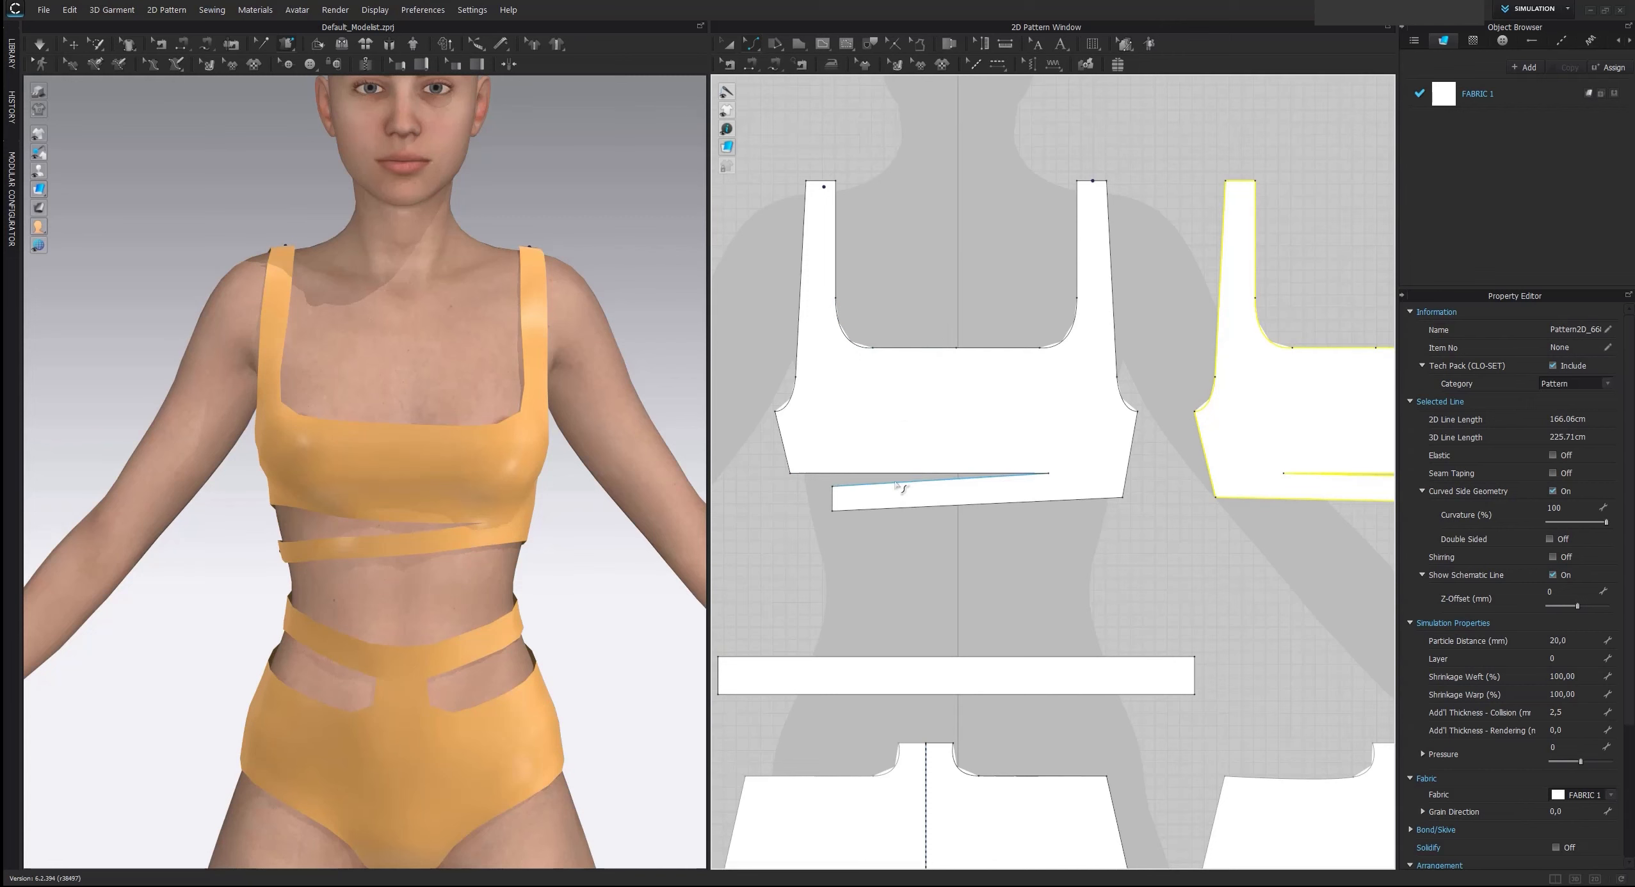
drag(895, 483, 822, 456)
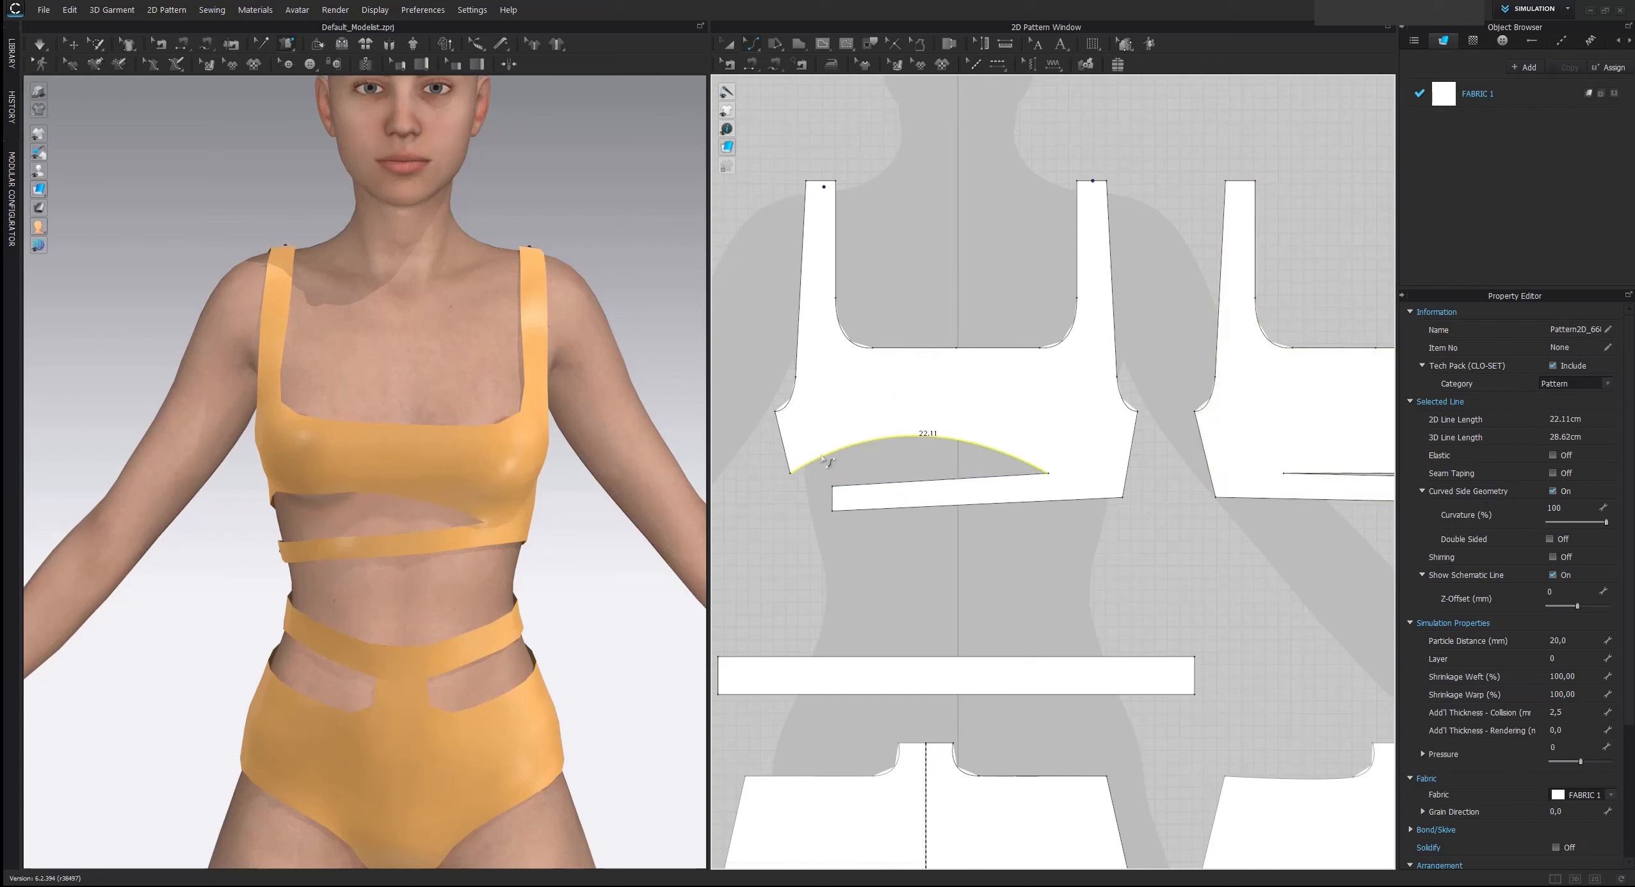
Simulate the arched cut-out, tug the front top into place over the bust, and inspect the fit from the side
click(475, 485)
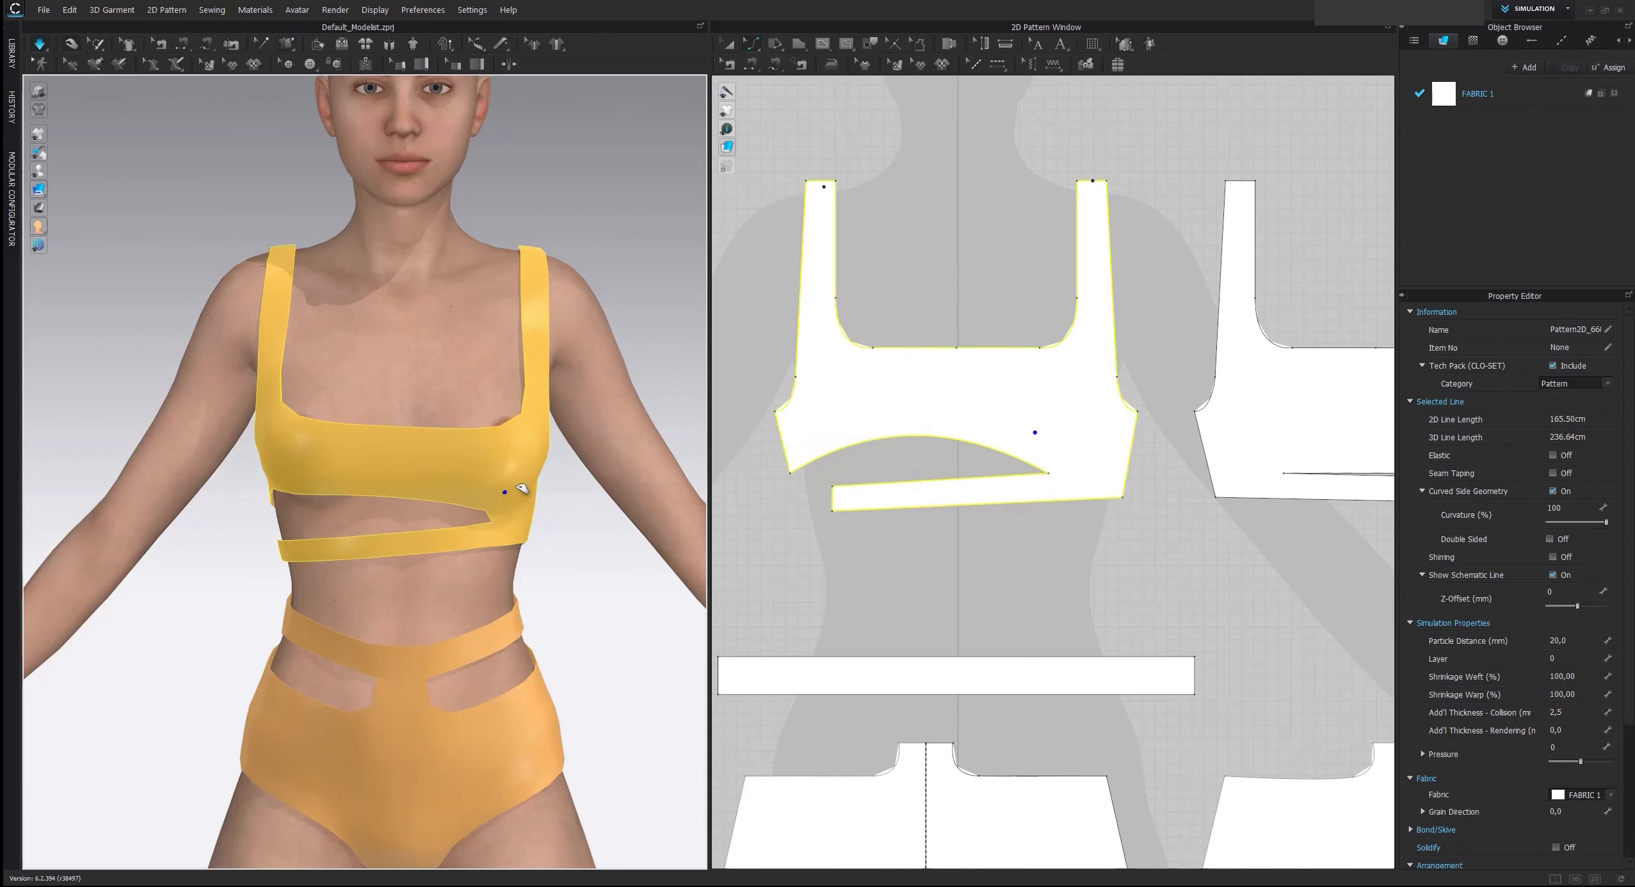
drag(539, 364, 491, 469)
click(372, 450)
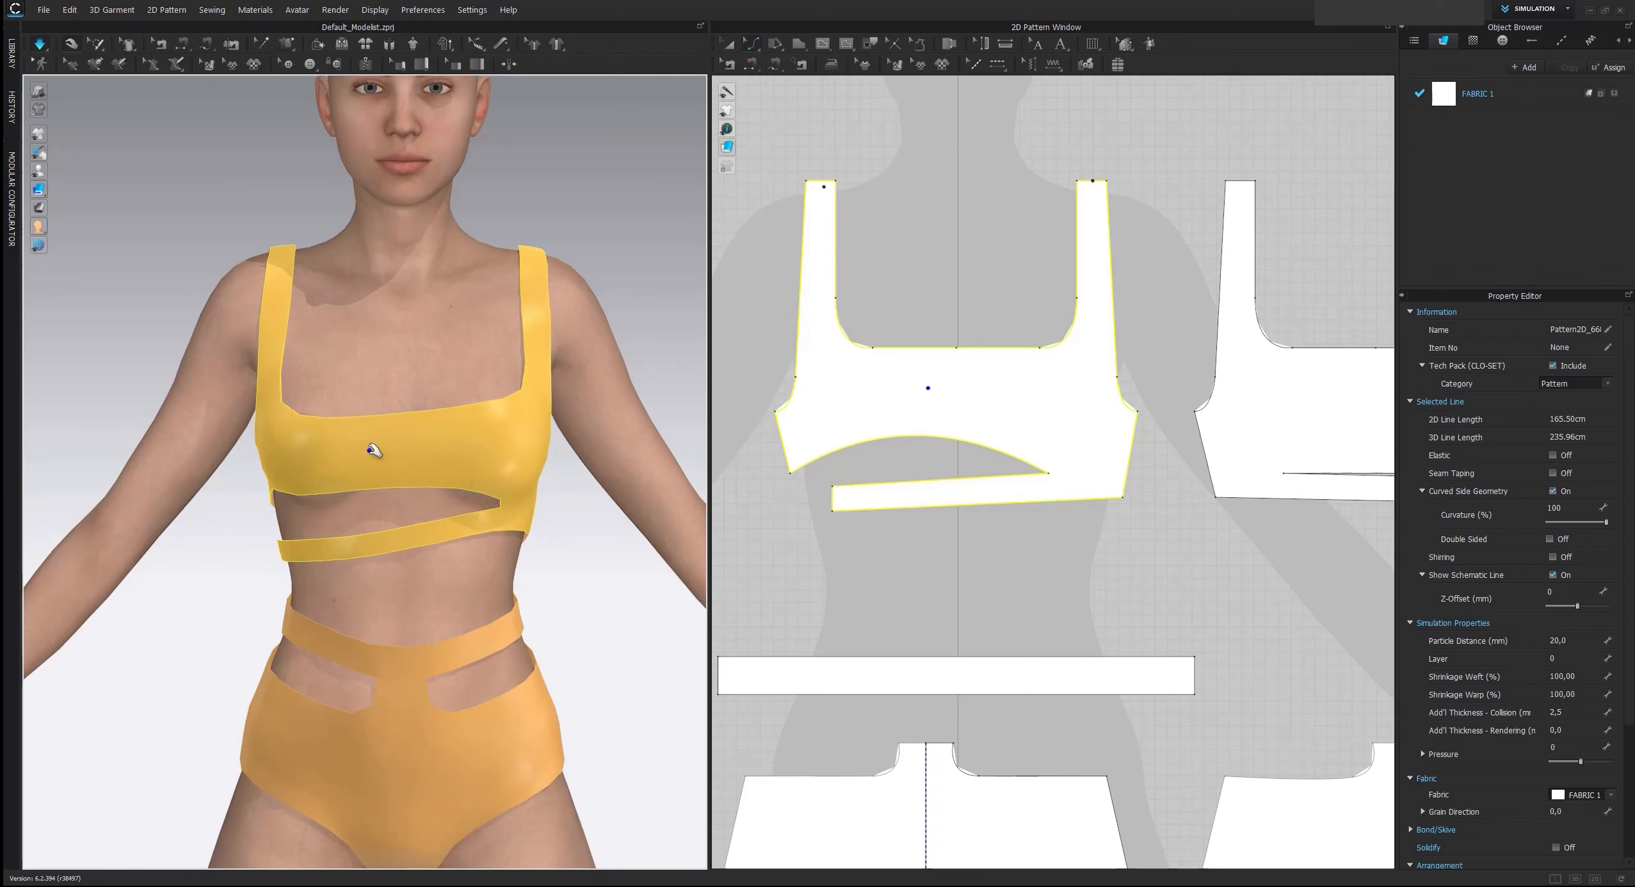
click(286, 413)
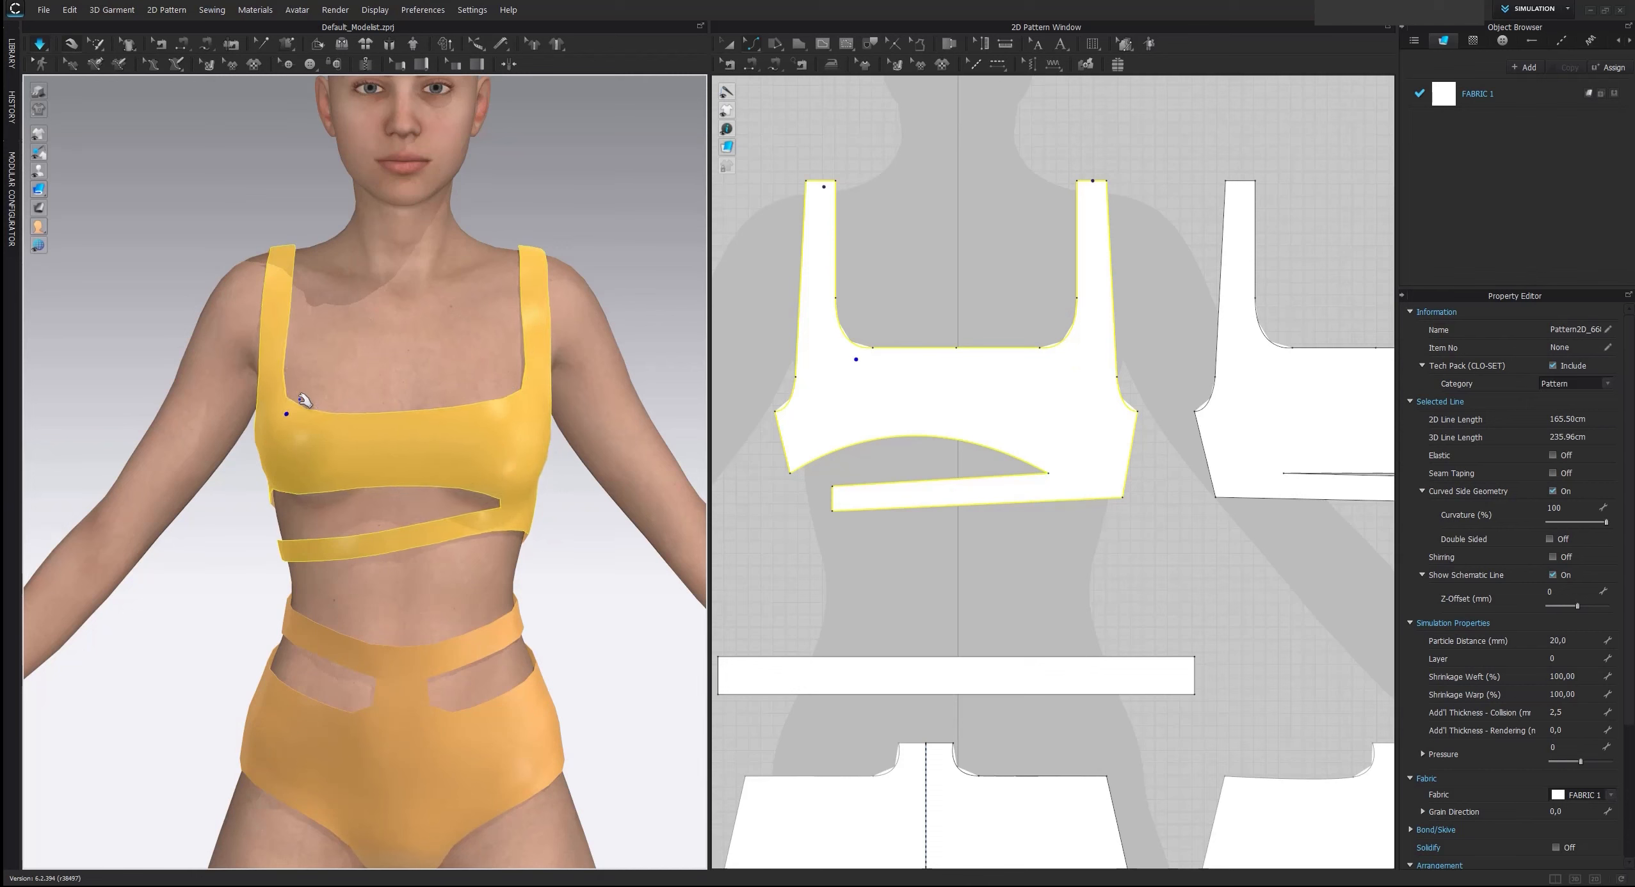
key(space)
right_drag(237, 443, 368, 457)
middle_drag(262, 512, 361, 501)
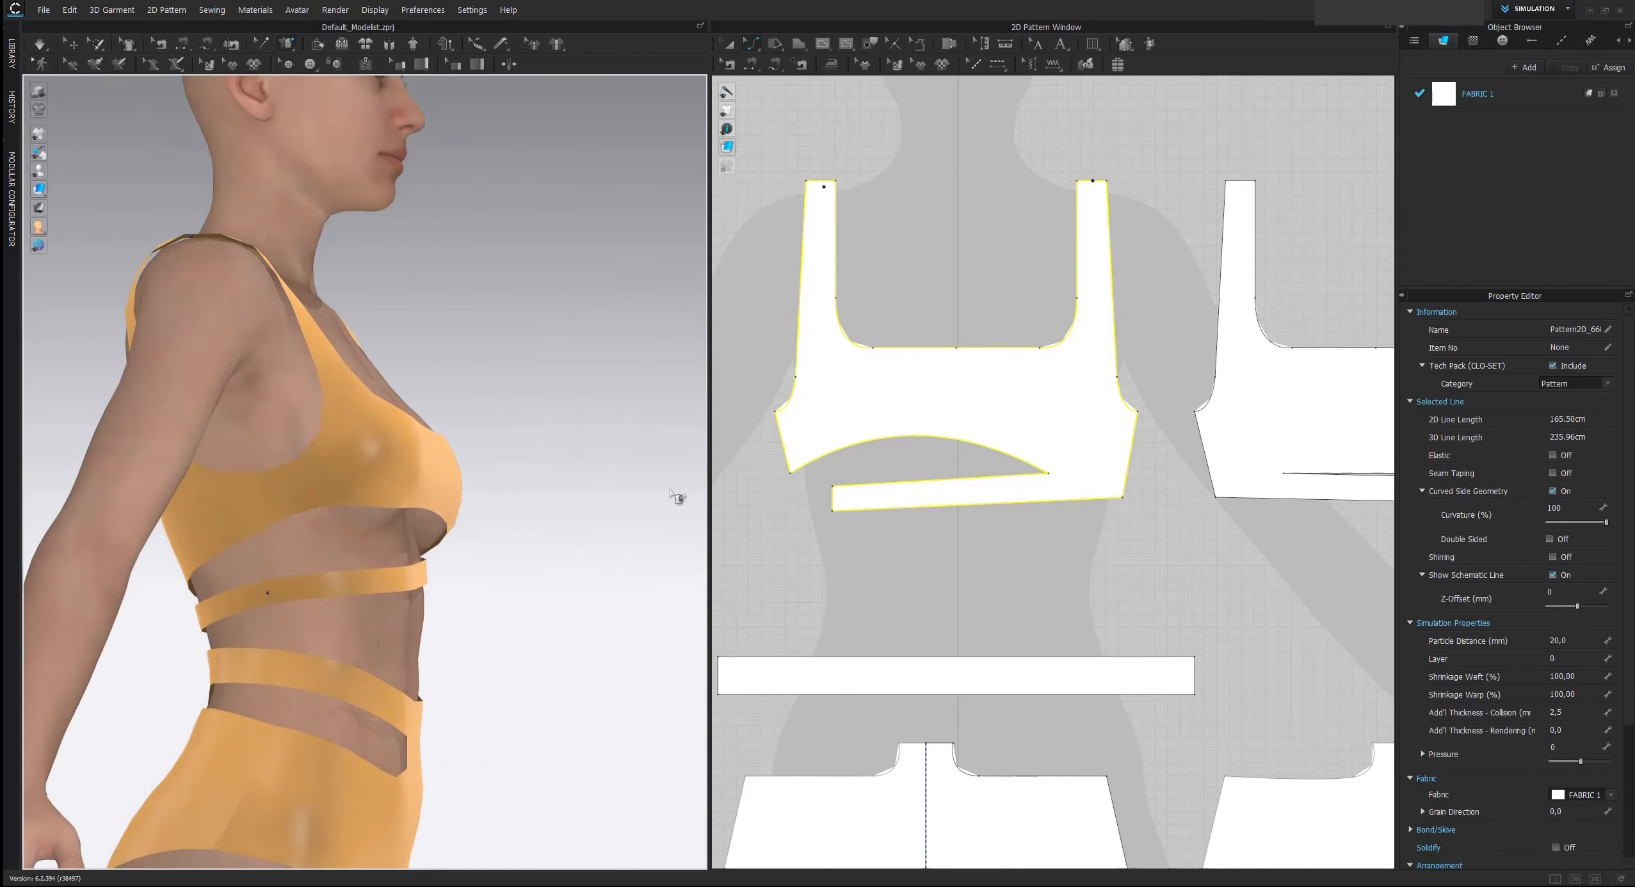
Move the front top's lower side corner, at the outer end of the arched edge, upward along the side seam
right_drag(676, 497, 354, 493)
key(z)
click(782, 504)
drag(791, 474, 792, 462)
right_click(792, 463)
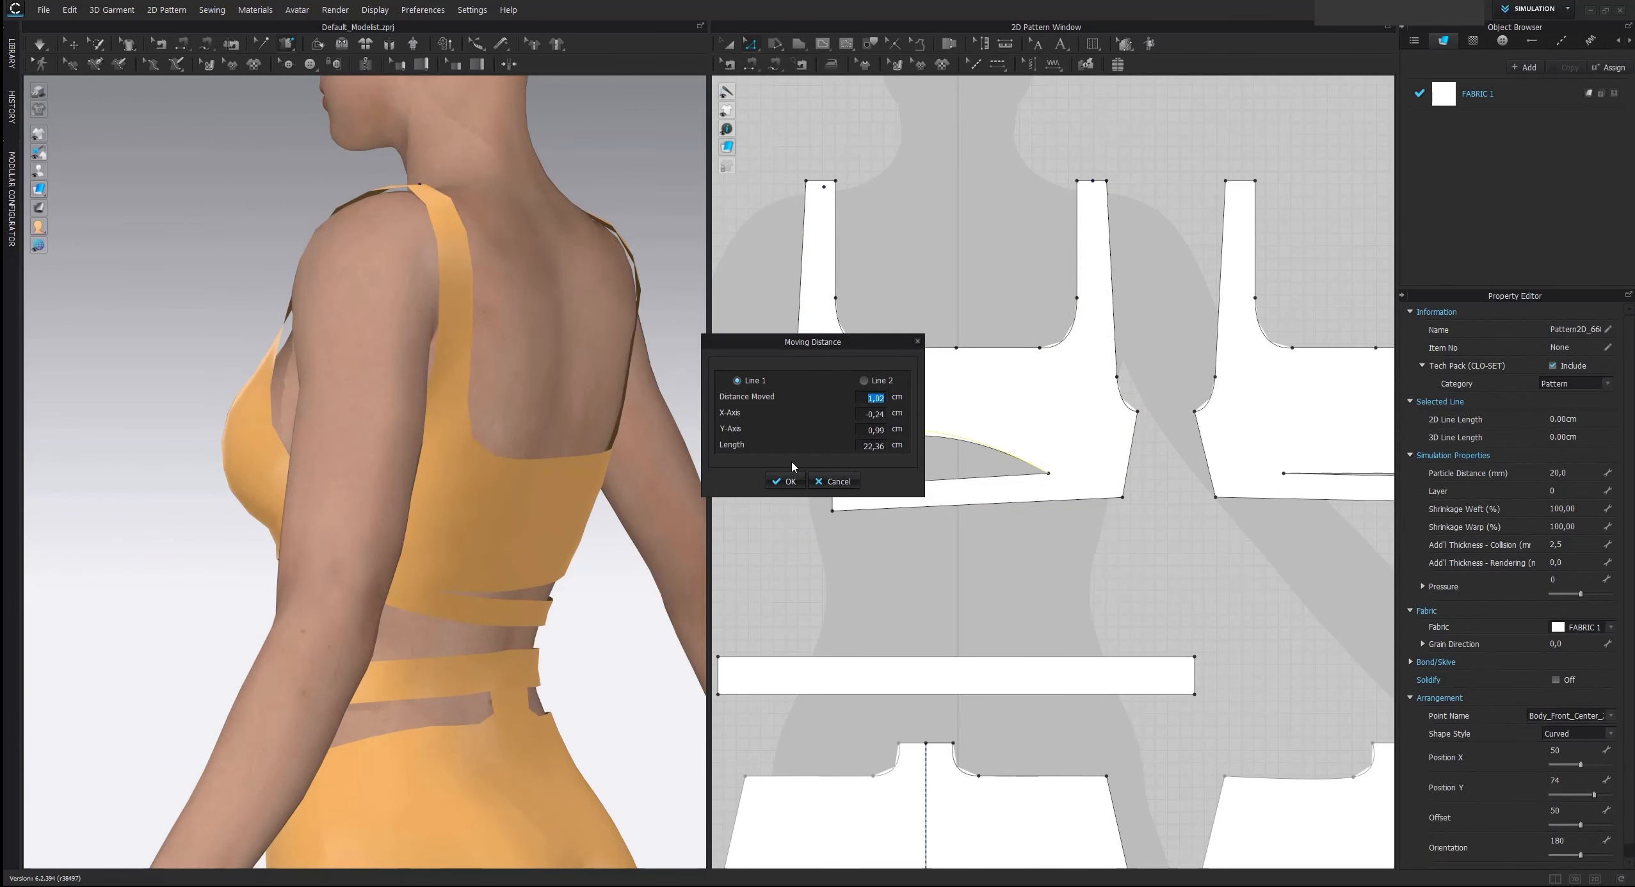
key(Return)
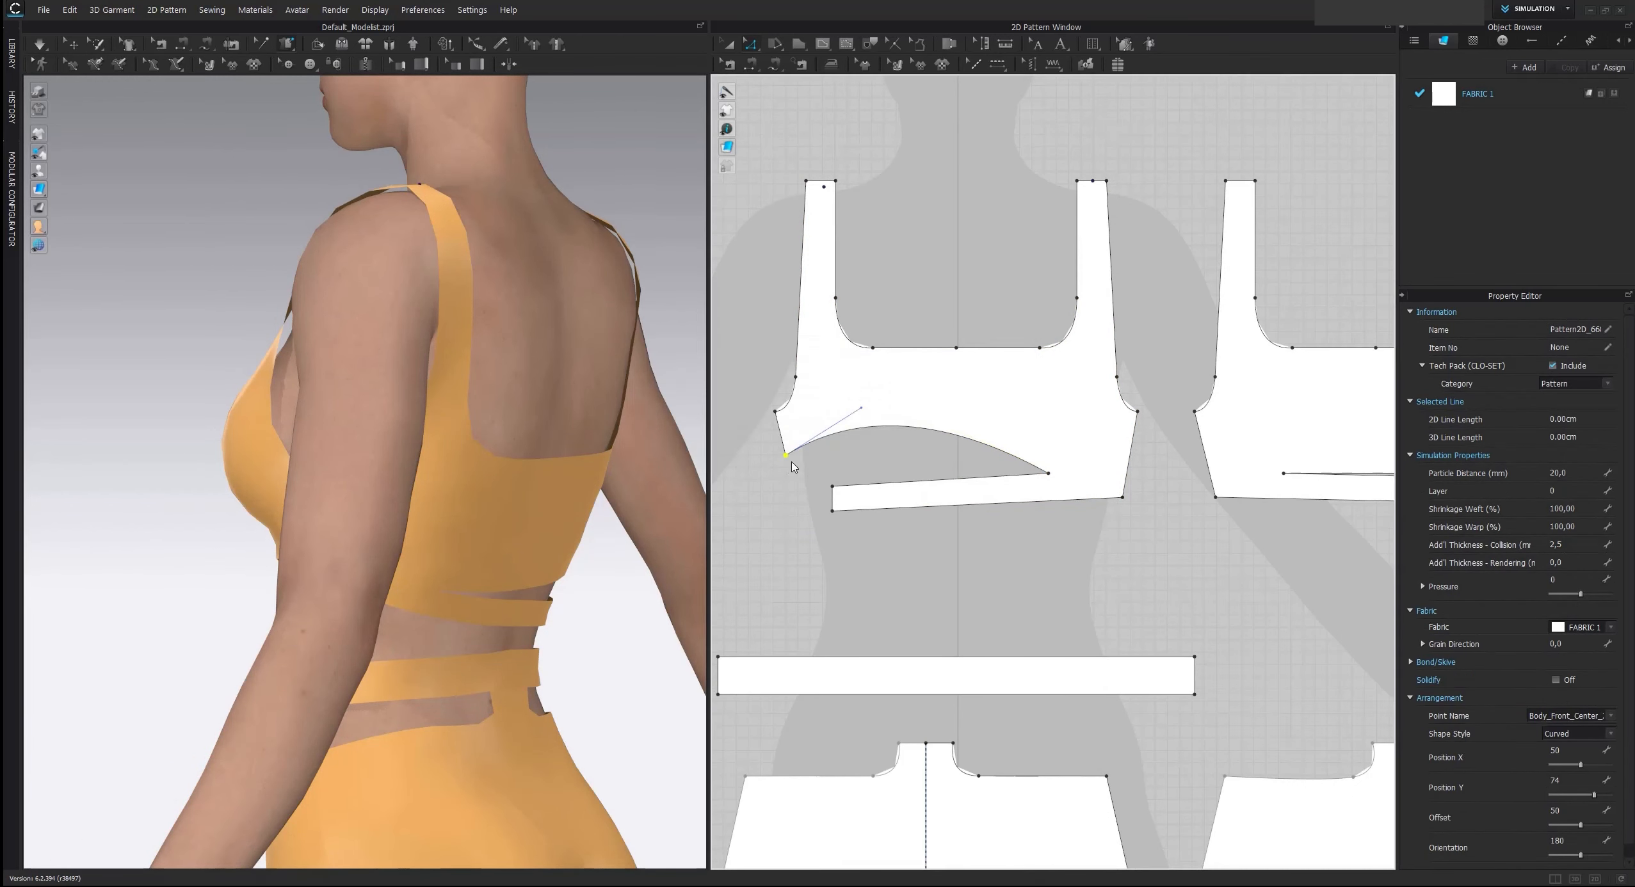
Move the back top's lower side corner above the strip's free end up by 1.5 cm
right_drag(1235, 508, 989, 488)
drag(1196, 478, 1196, 466)
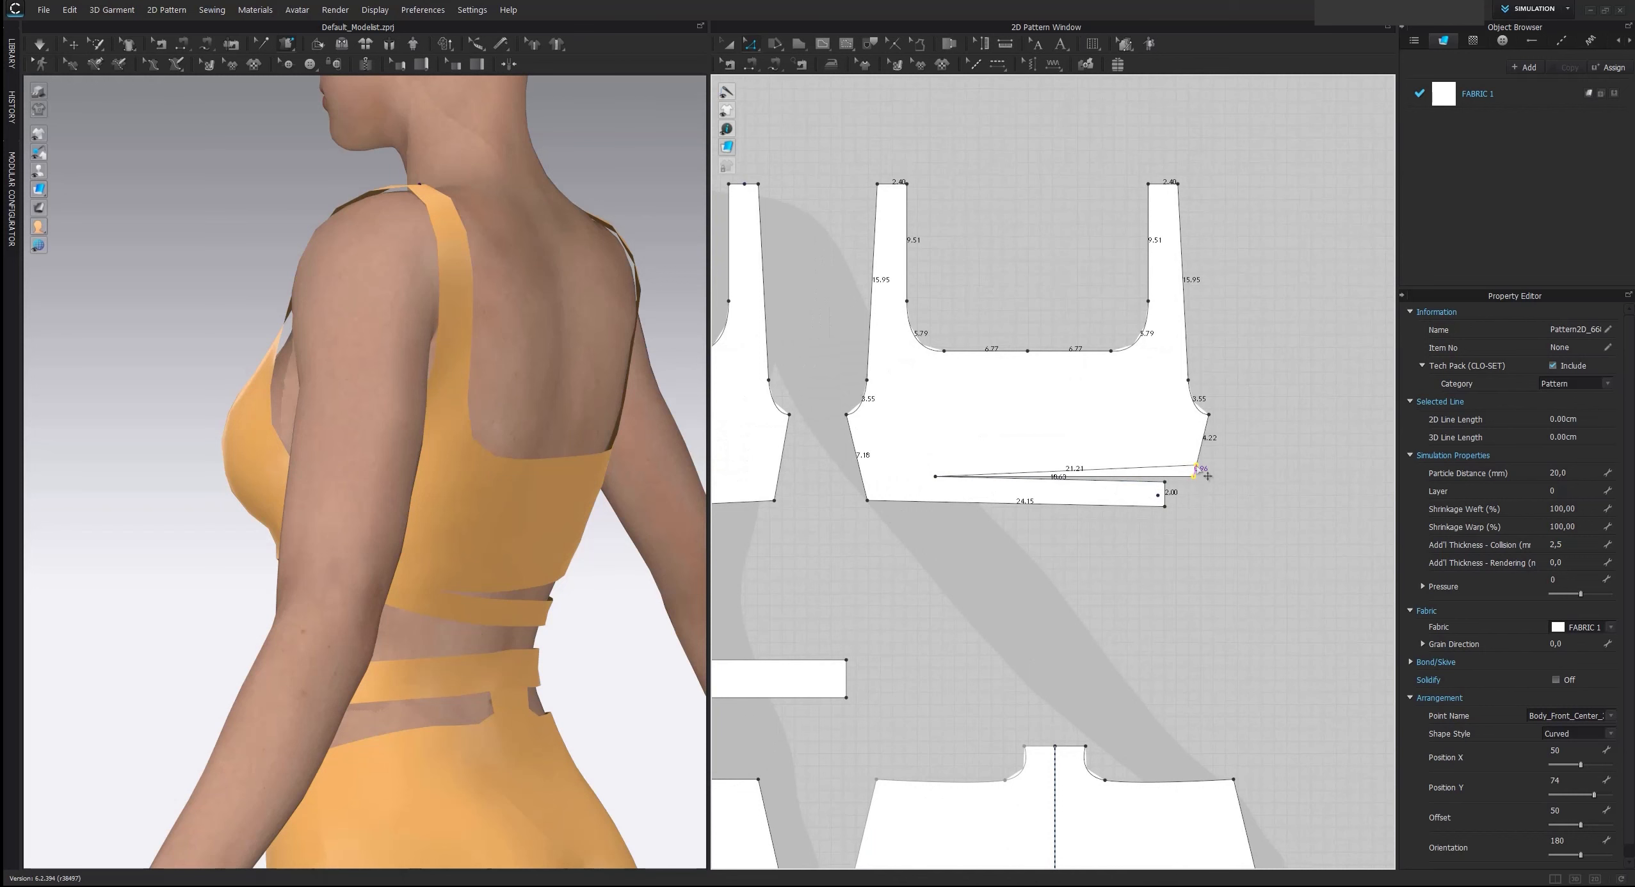
right_click(1197, 466)
text(1,5)
key(Return)
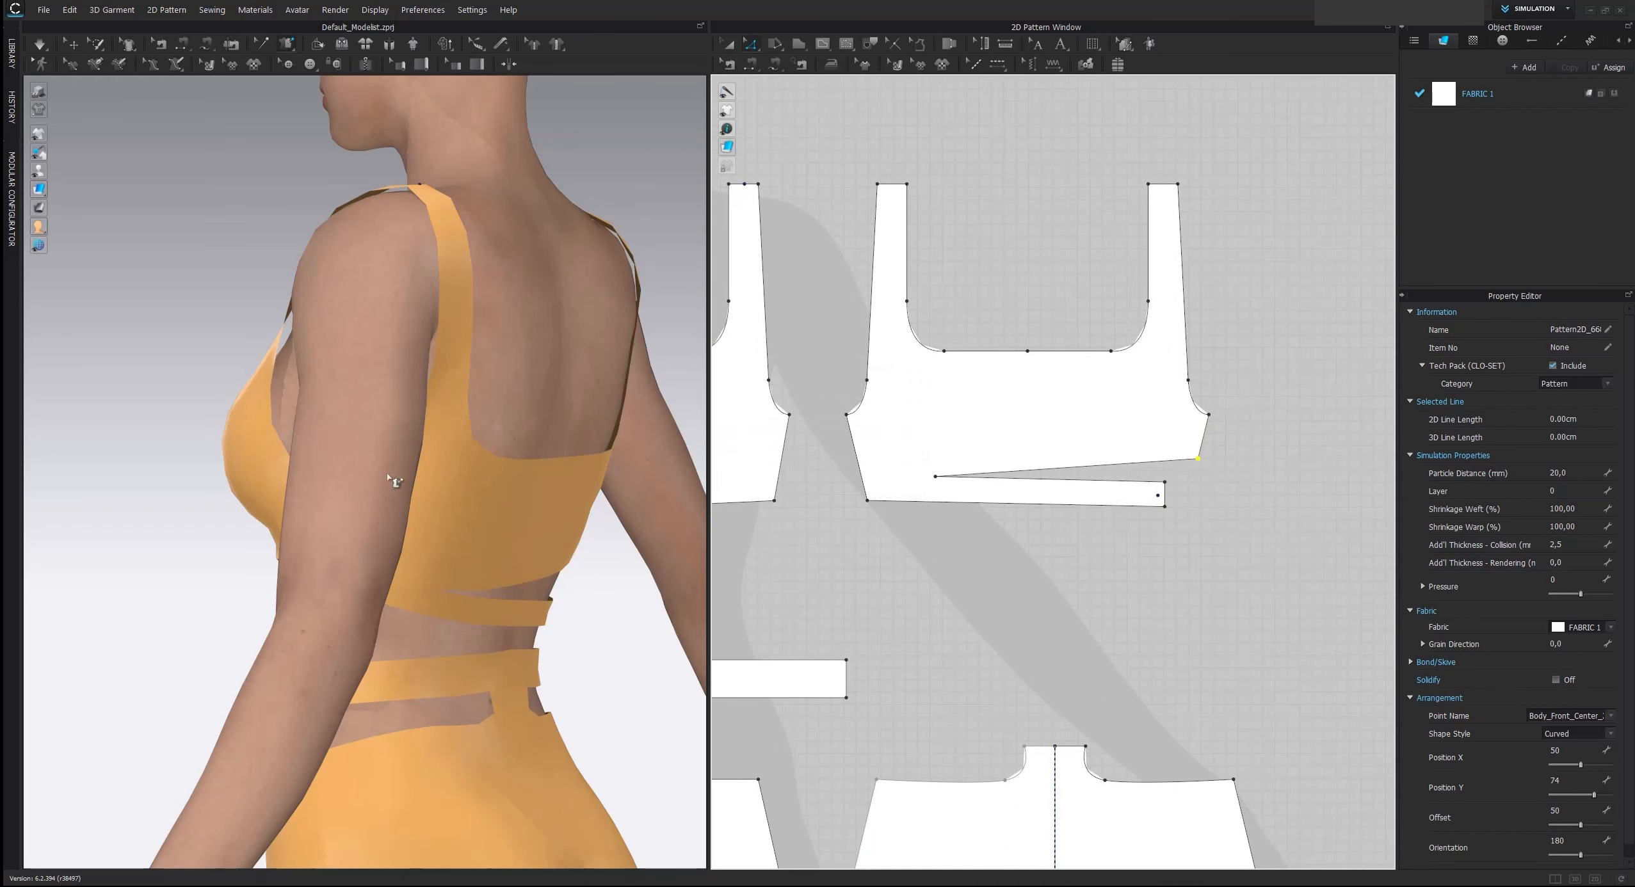
Simulate the shortened side seam and pull the front top back up over the bust
right_drag(399, 484, 629, 516)
key(space)
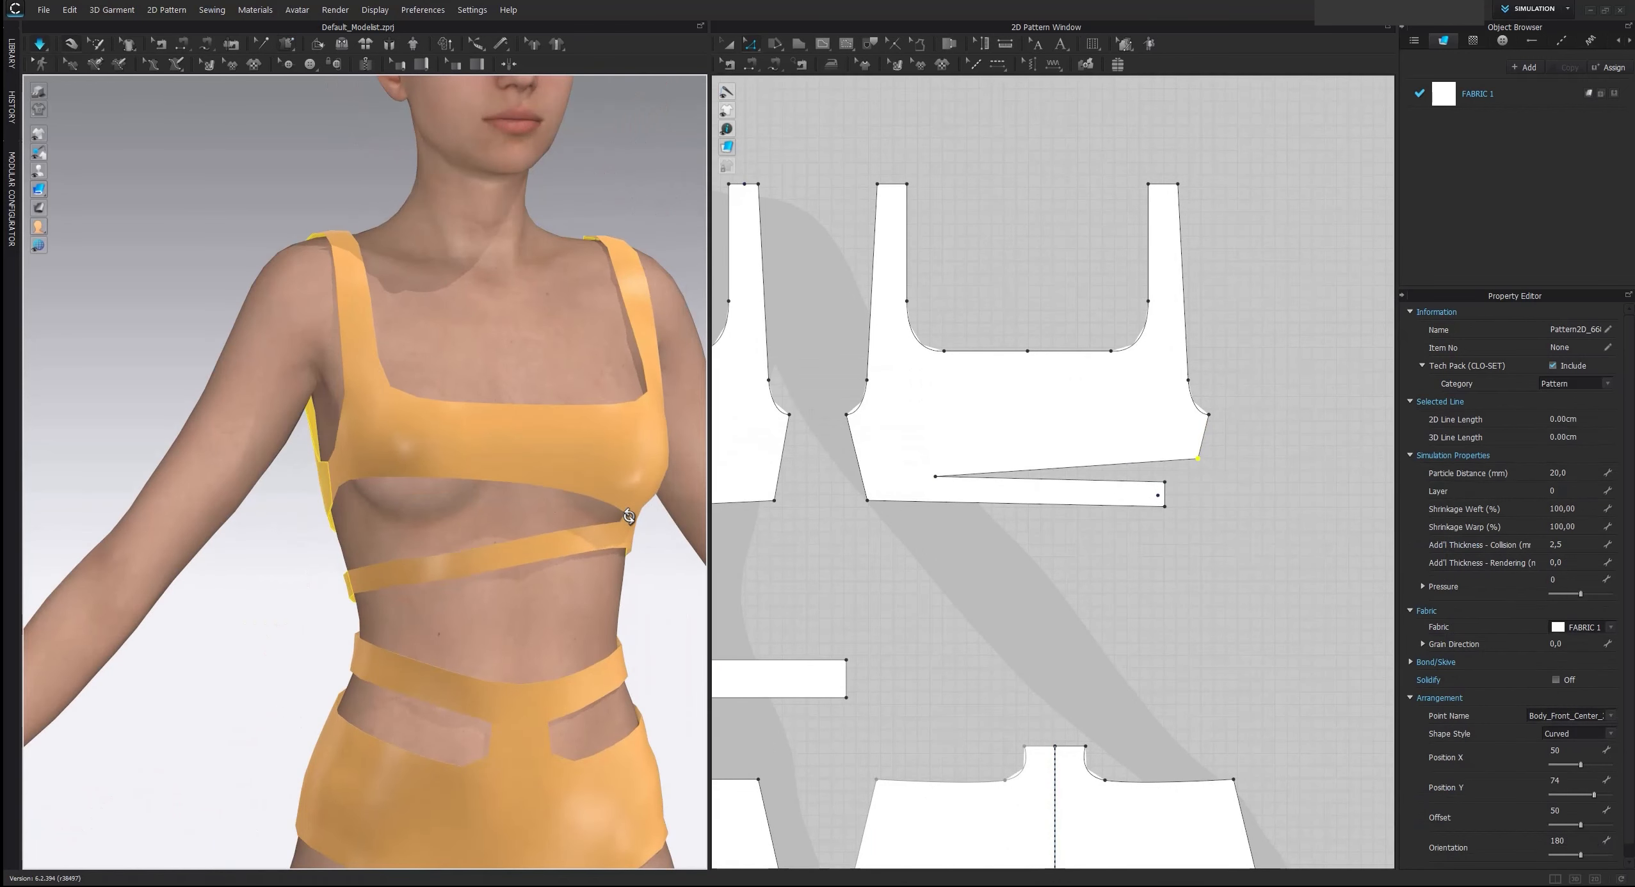
click(413, 575)
drag(413, 574, 410, 568)
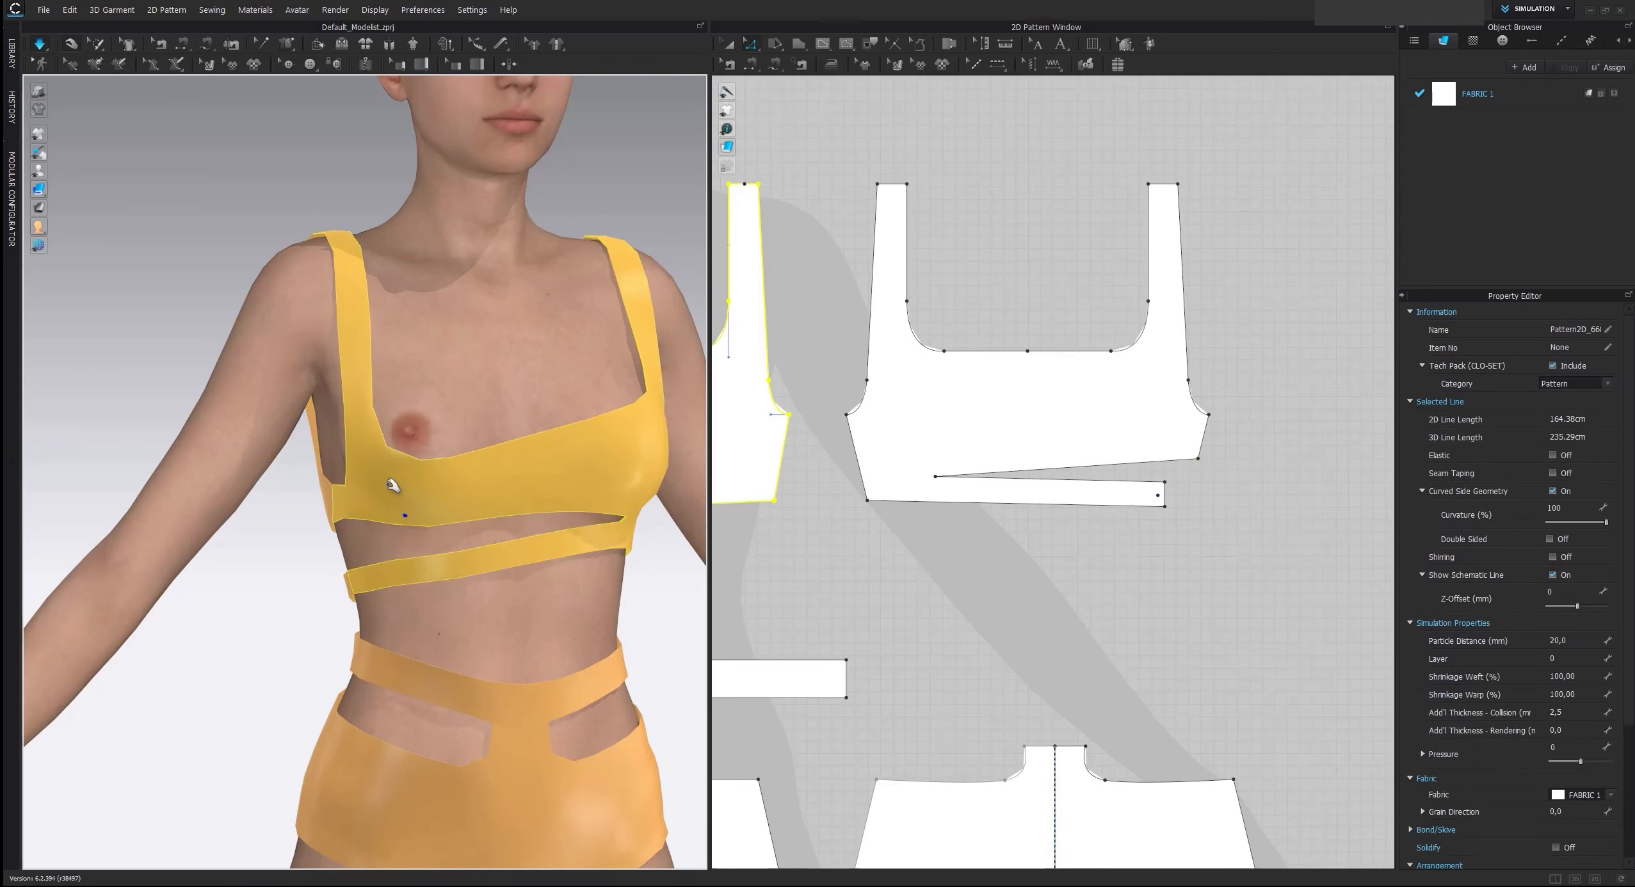
drag(395, 486, 402, 411)
key(space)
Simulate again and tug the front neckline and its corners until the top sits level
scroll(447, 494, down, 2)
key(space)
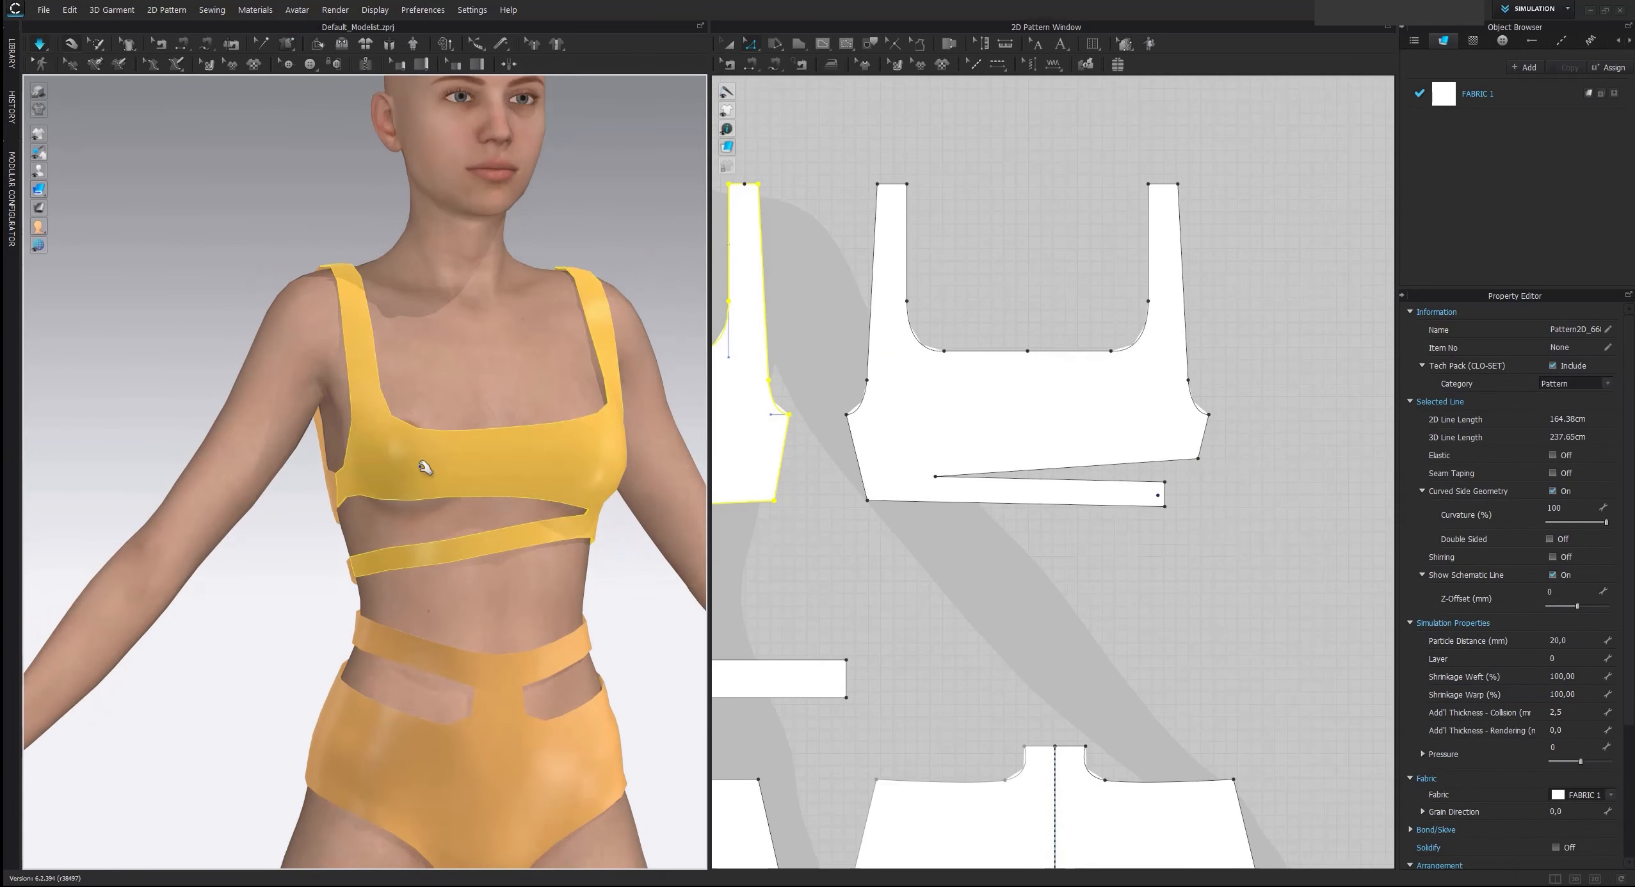
drag(419, 465, 486, 428)
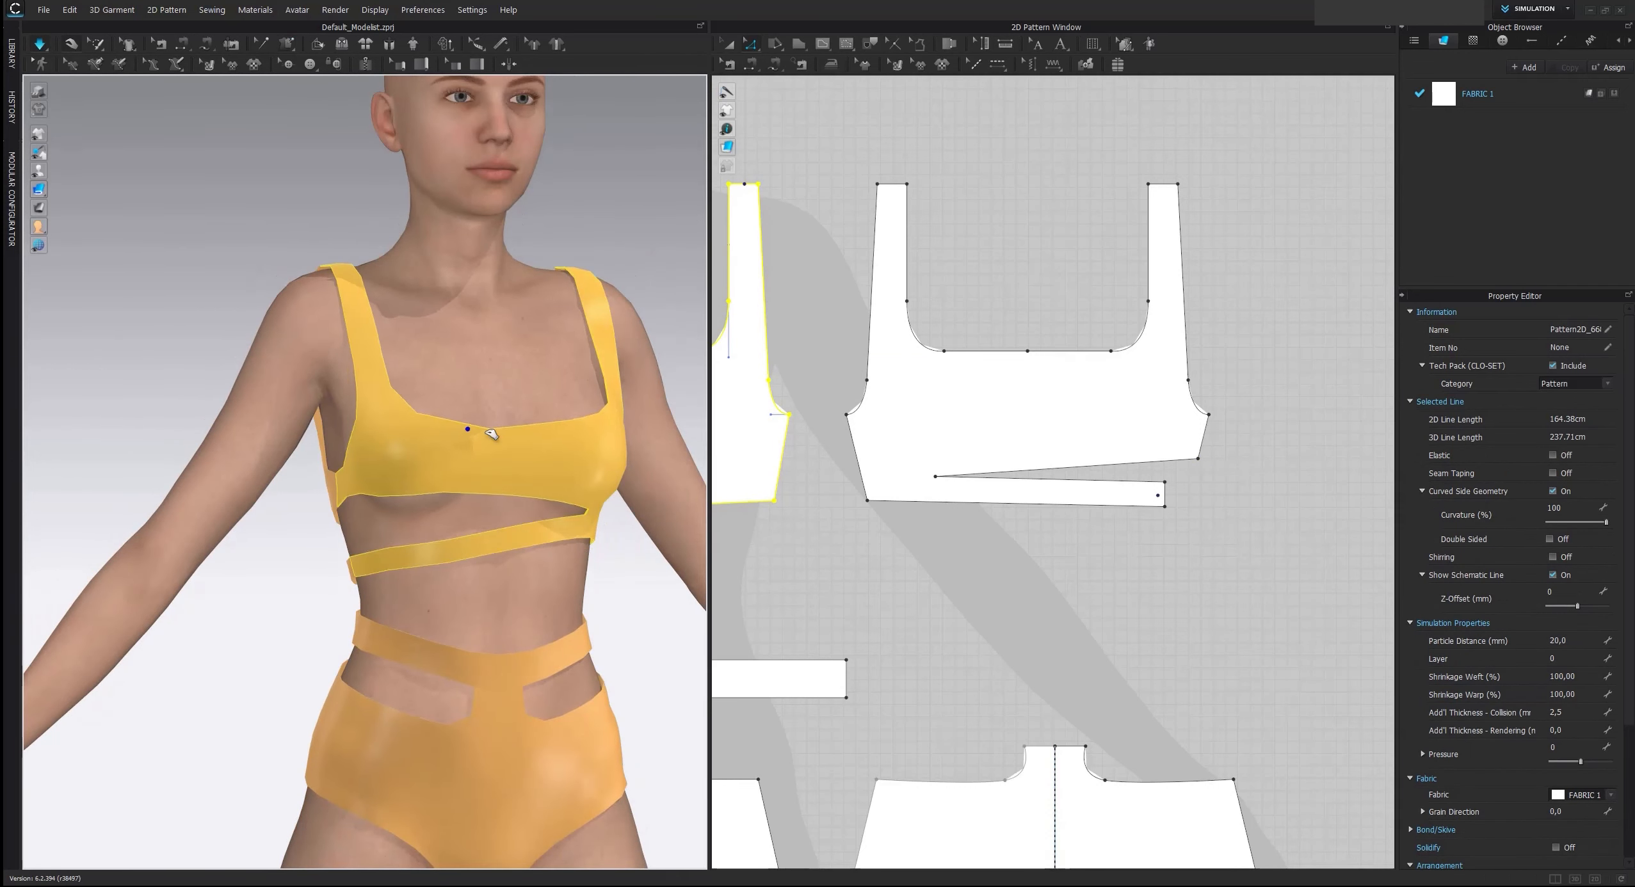
right_drag(460, 445, 406, 427)
middle_drag(406, 493, 462, 486)
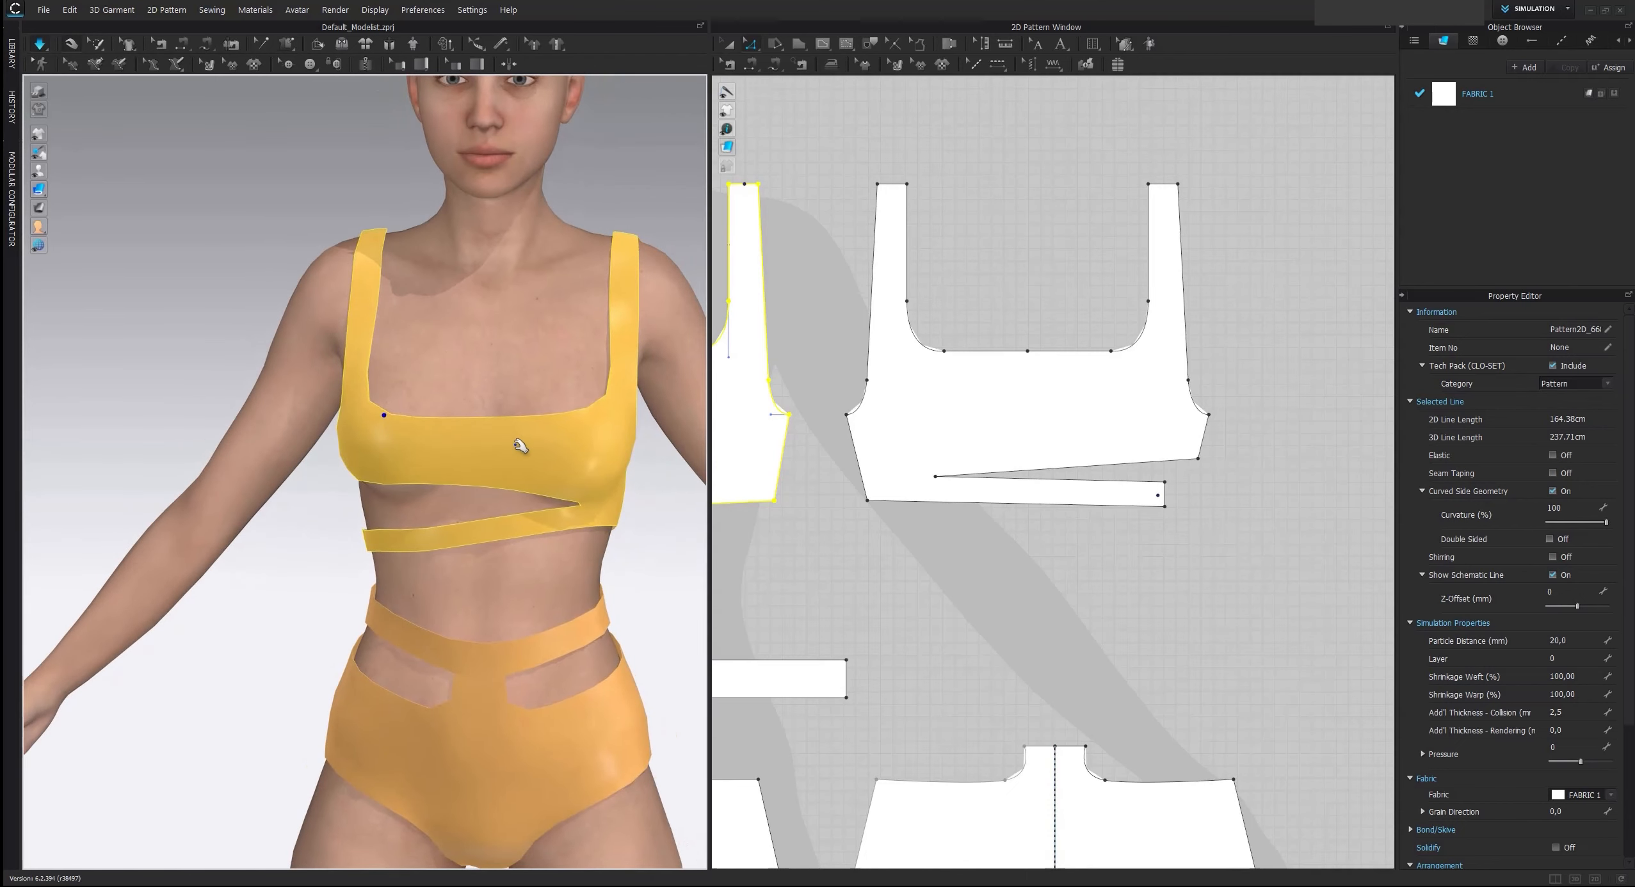
drag(520, 446, 678, 412)
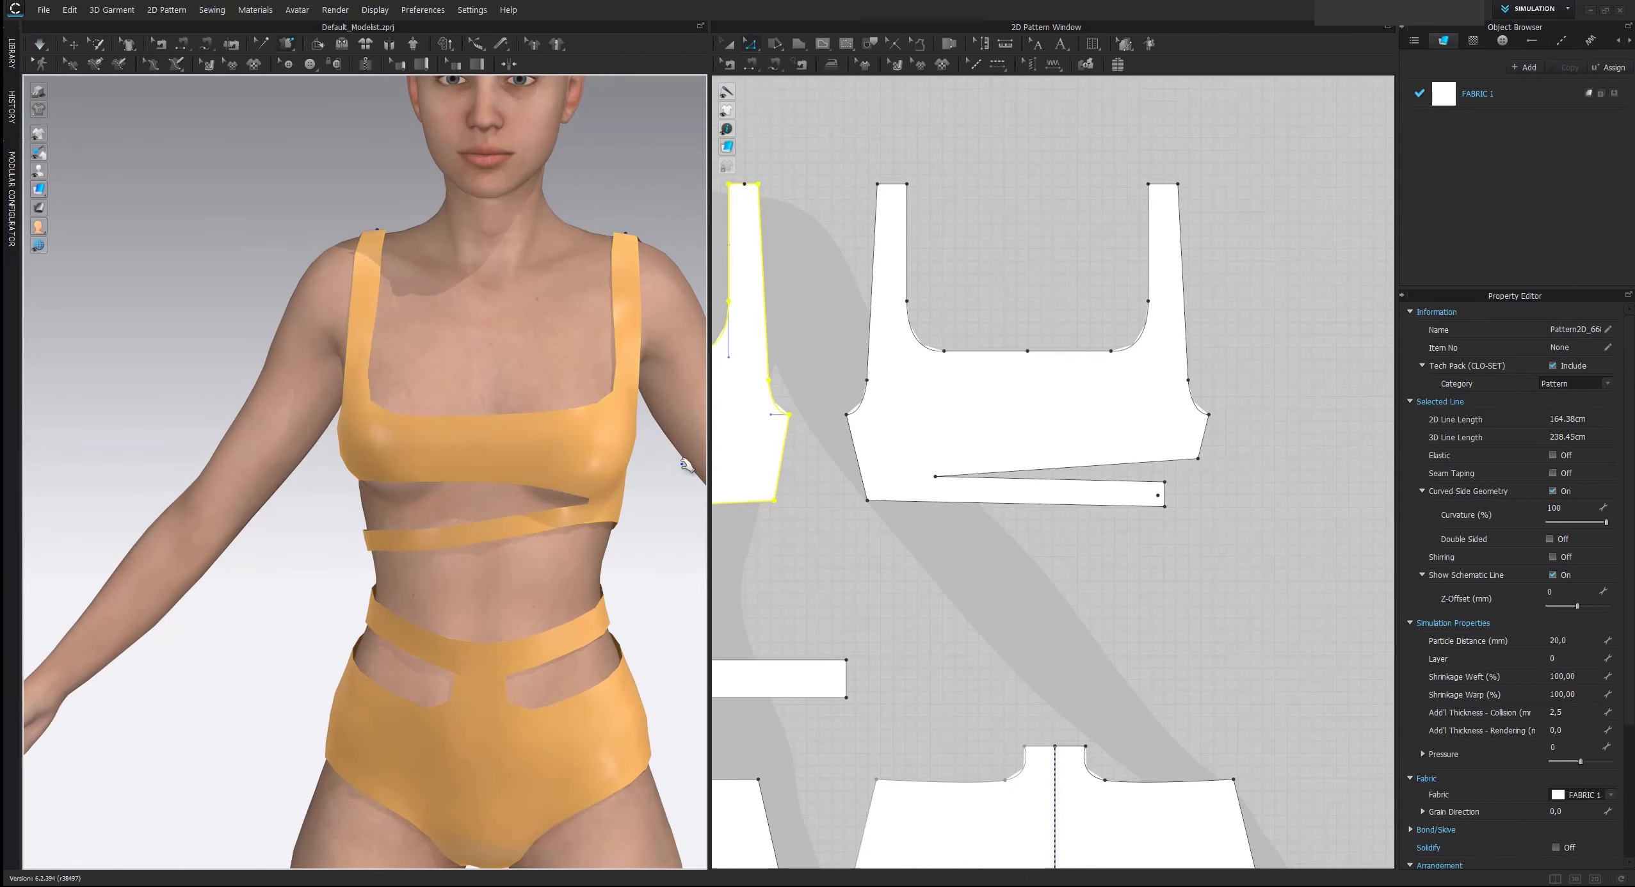
Examine the reference image's waistband and hip cut-outs and compare them with the draped garment
middle_drag(802, 501, 968, 497)
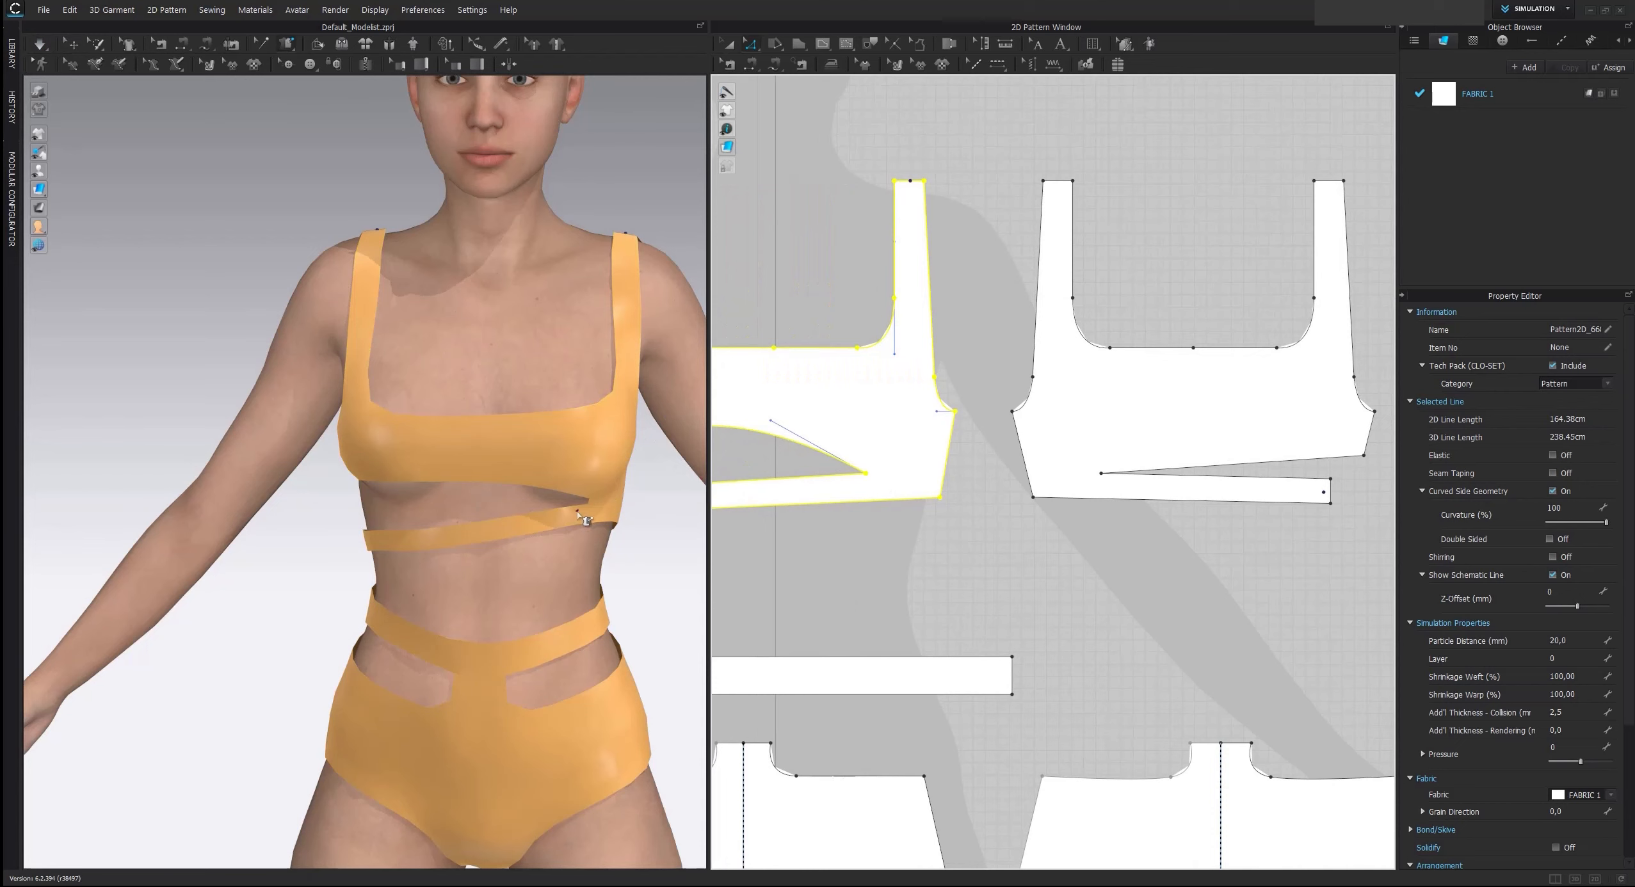
middle_drag(886, 313, 1006, 730)
scroll(1024, 372, down, 3)
middle_drag(994, 279, 1016, 569)
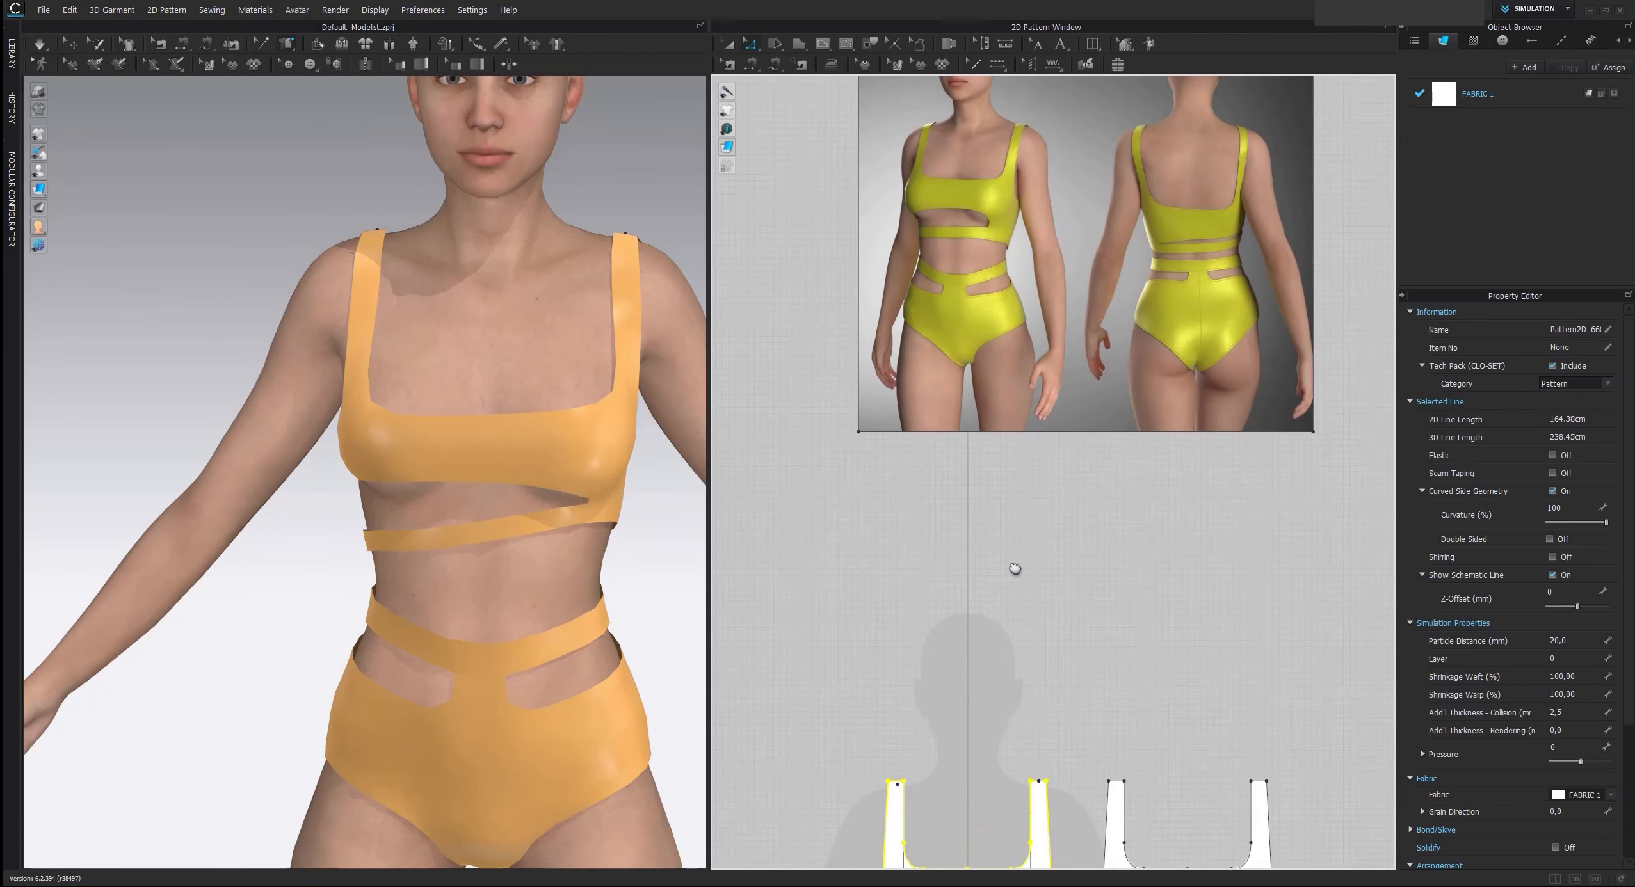
scroll(1006, 313, up, 3)
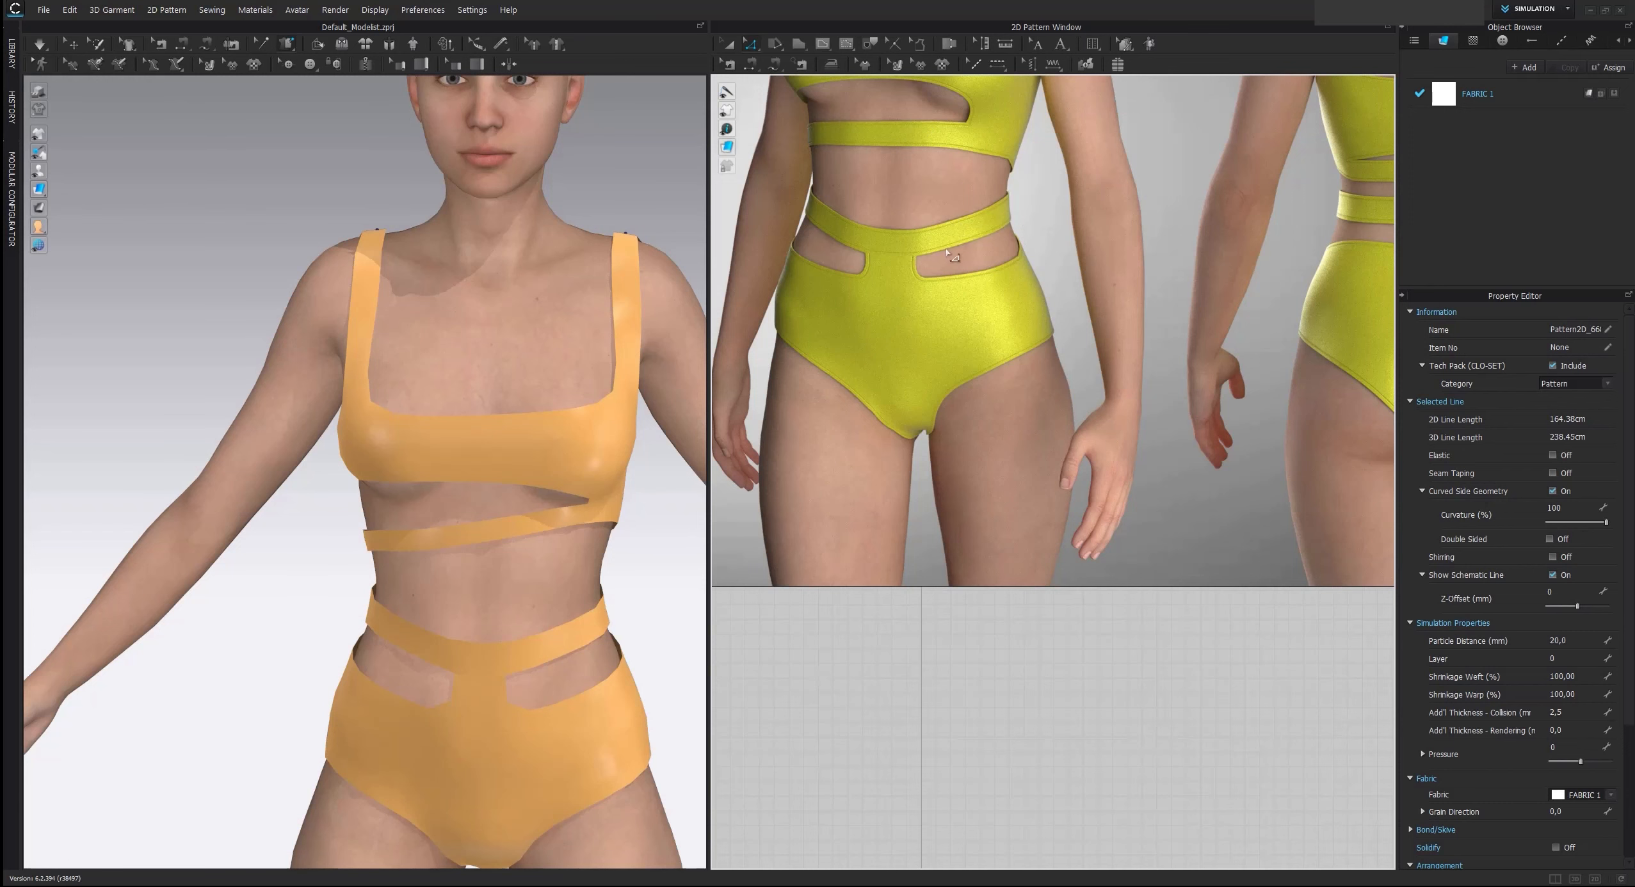
scroll(976, 483, down, 4)
Check the length of the end edge on the rectangular waistband pattern
middle_drag(977, 671, 992, 344)
scroll(996, 555, up, 1)
middle_drag(982, 613, 978, 506)
click(1100, 607)
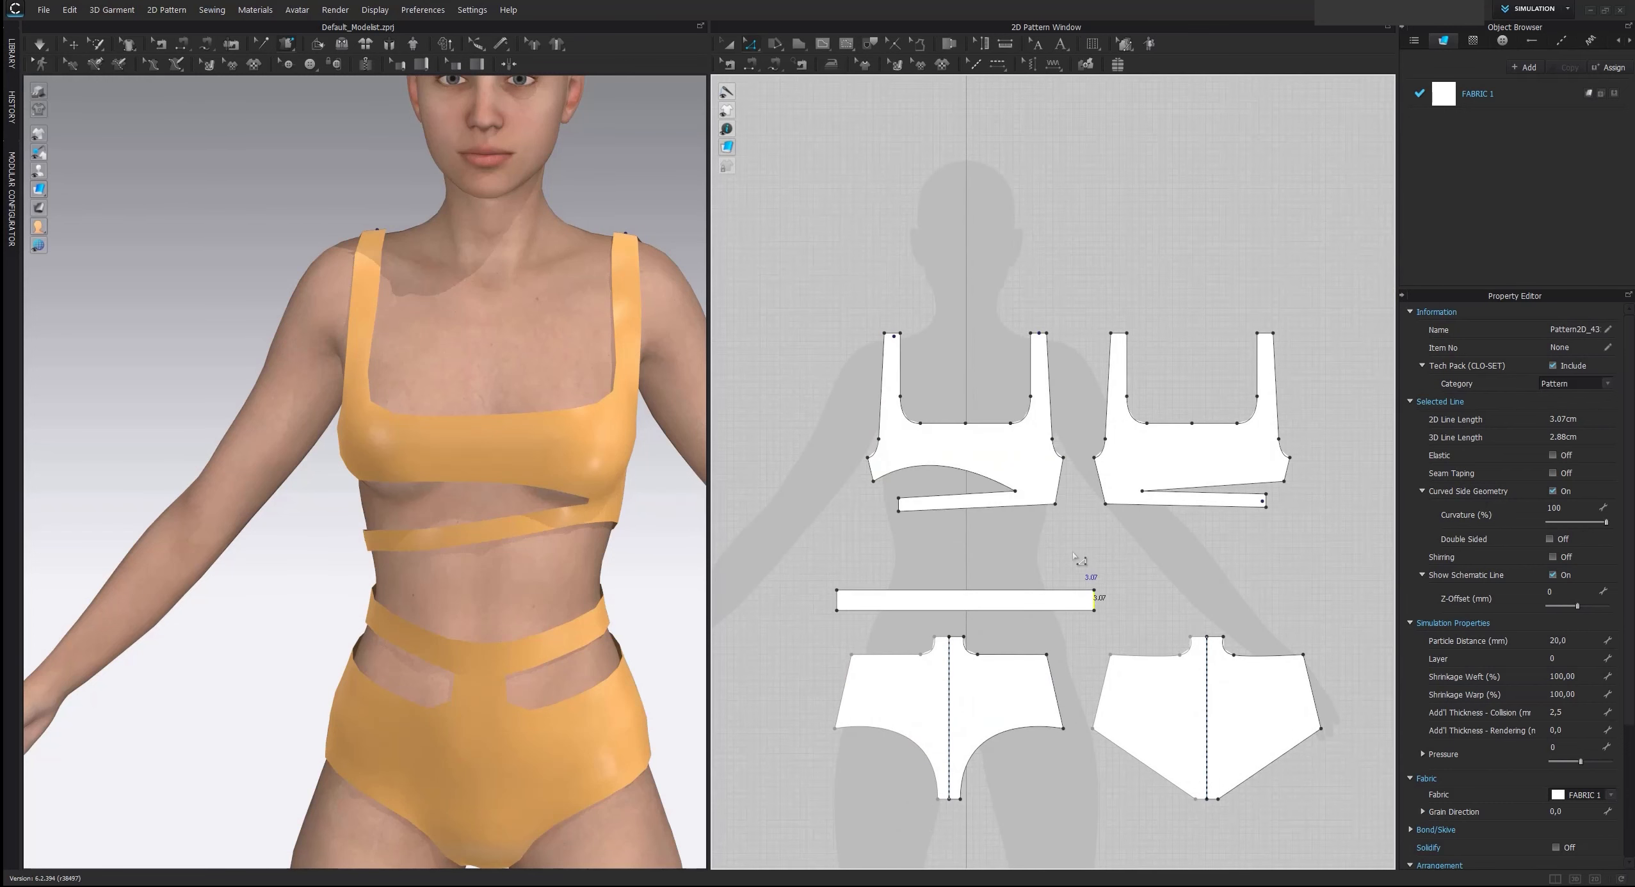
Widen the front top's underbust band to about 3 cm by lowering both of its bottom corners
scroll(1077, 566, up, 4)
middle_drag(844, 467, 1032, 479)
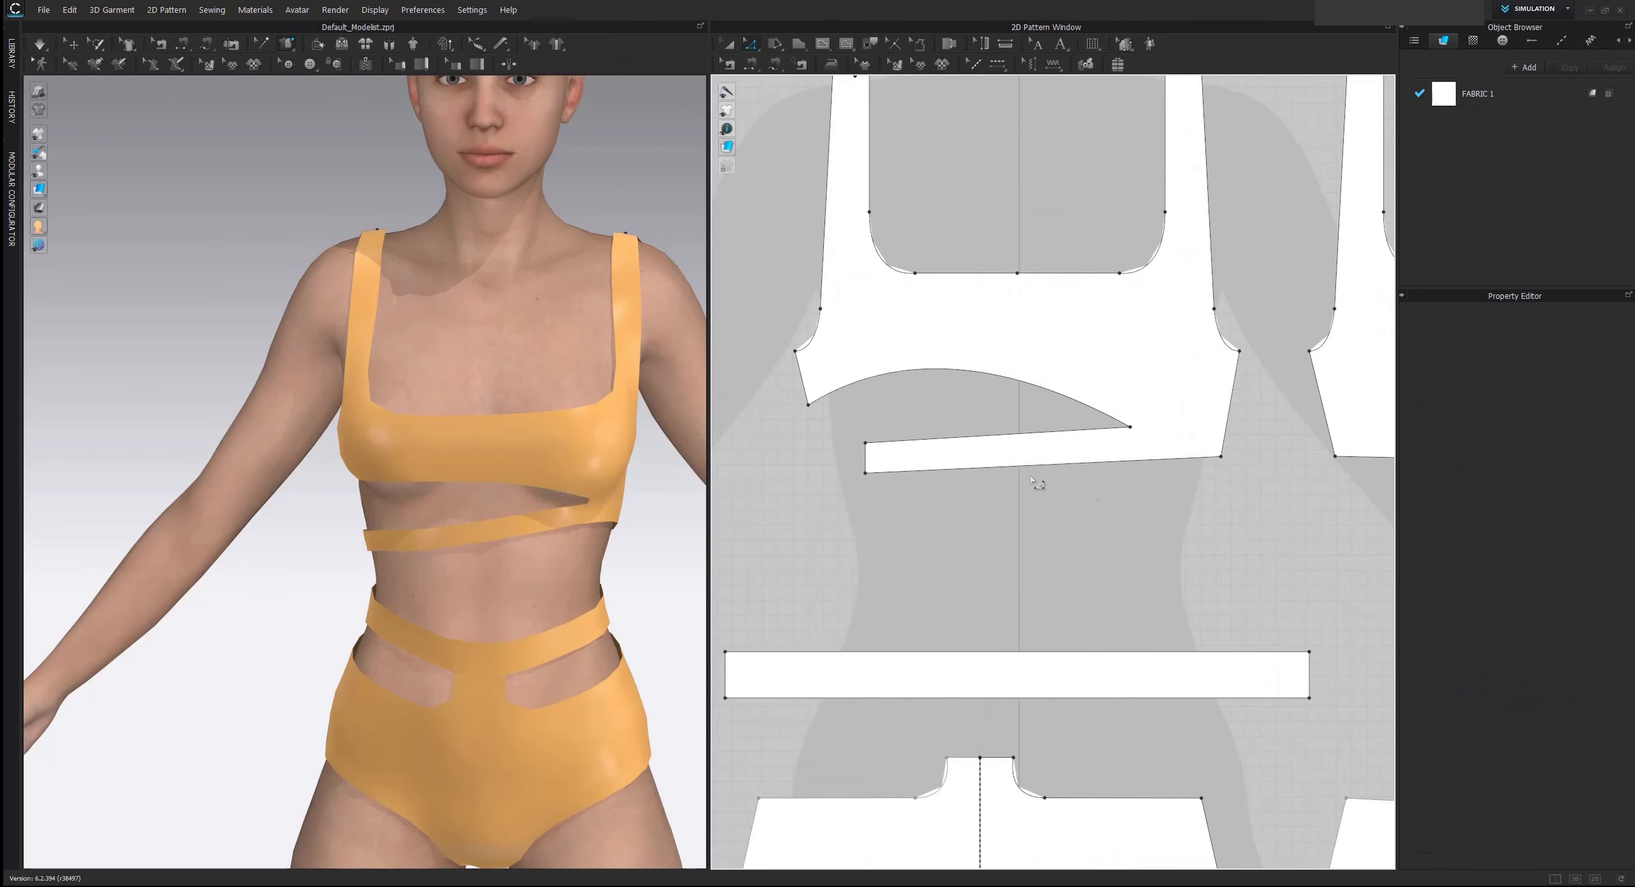
drag(866, 474, 867, 479)
right_click(867, 479)
key(Return)
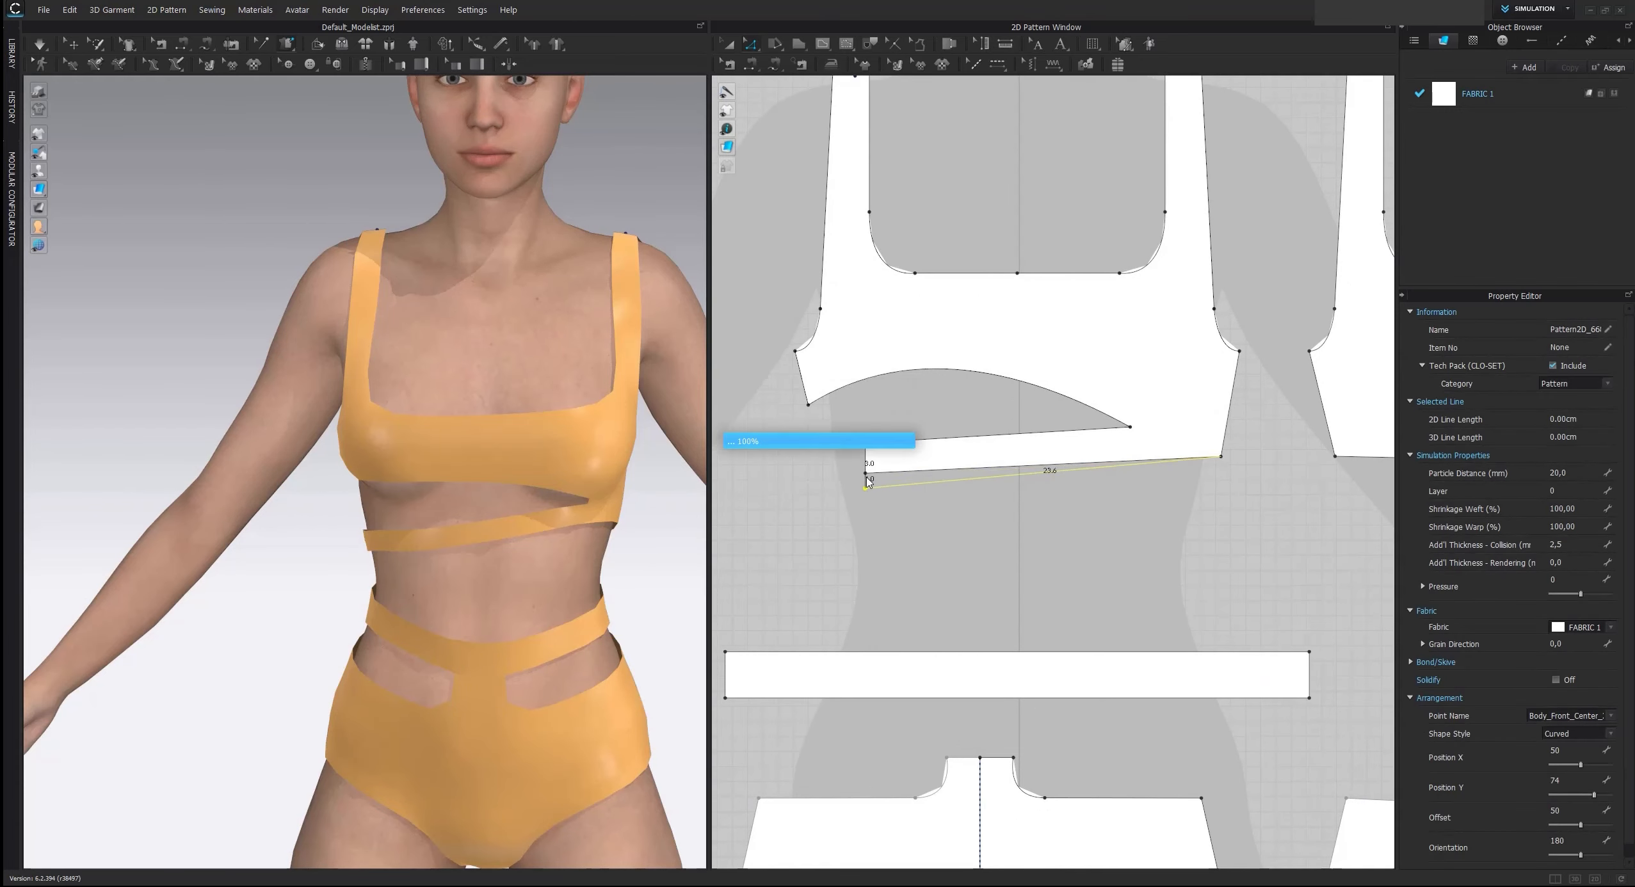
drag(1221, 458, 1221, 472)
right_click(1221, 472)
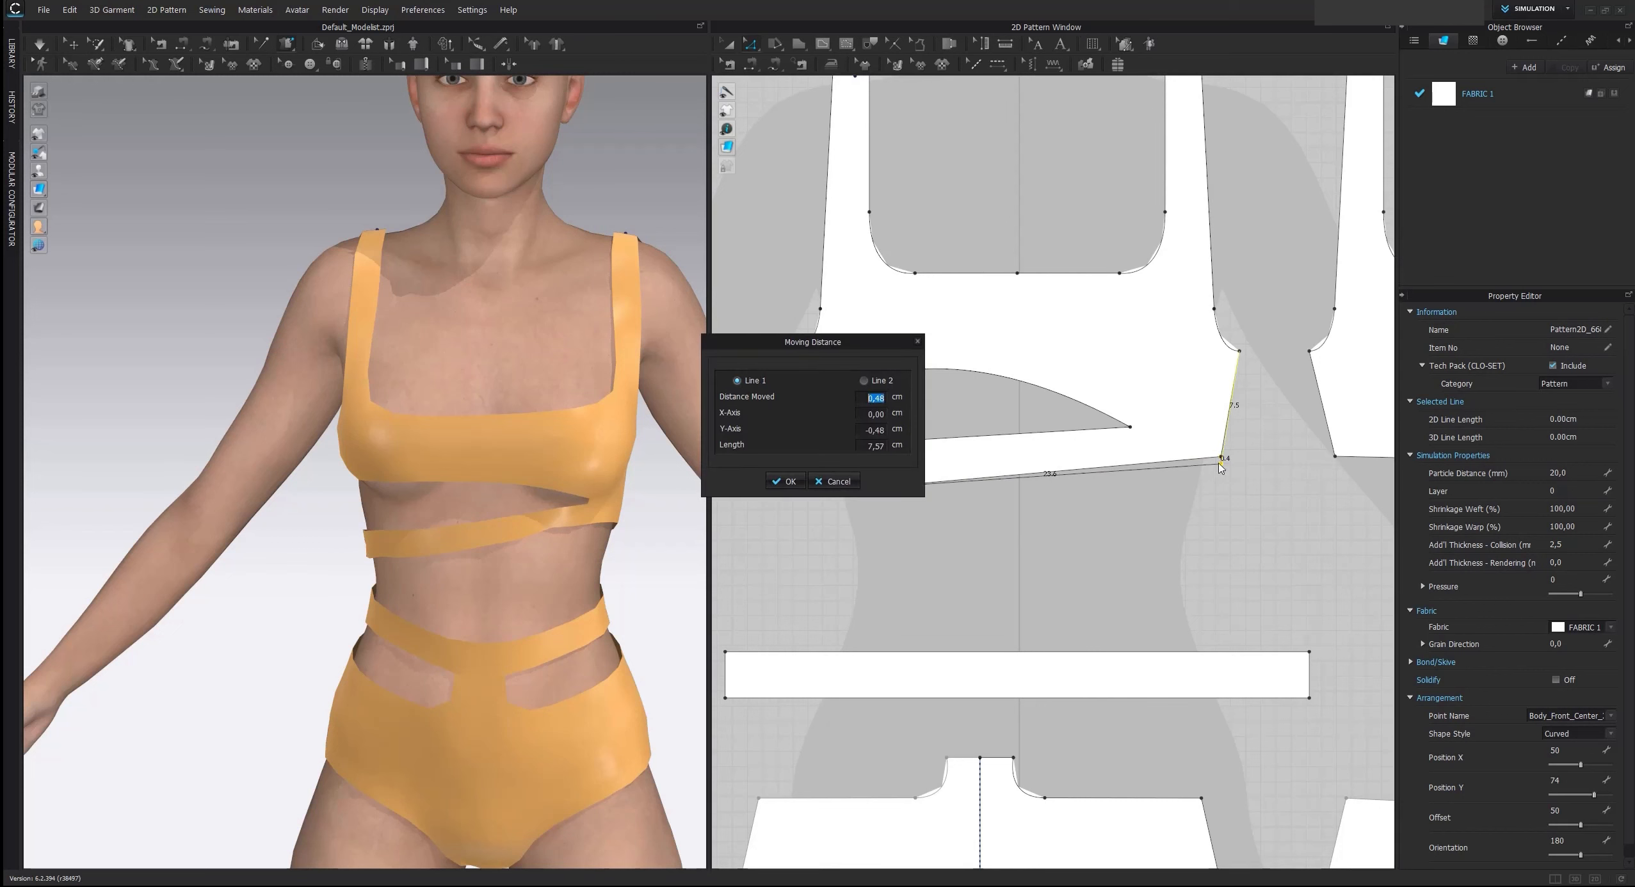
key(Return)
Lower both bottom corners of the back top's band to match the widened front band
middle_drag(1299, 482, 985, 490)
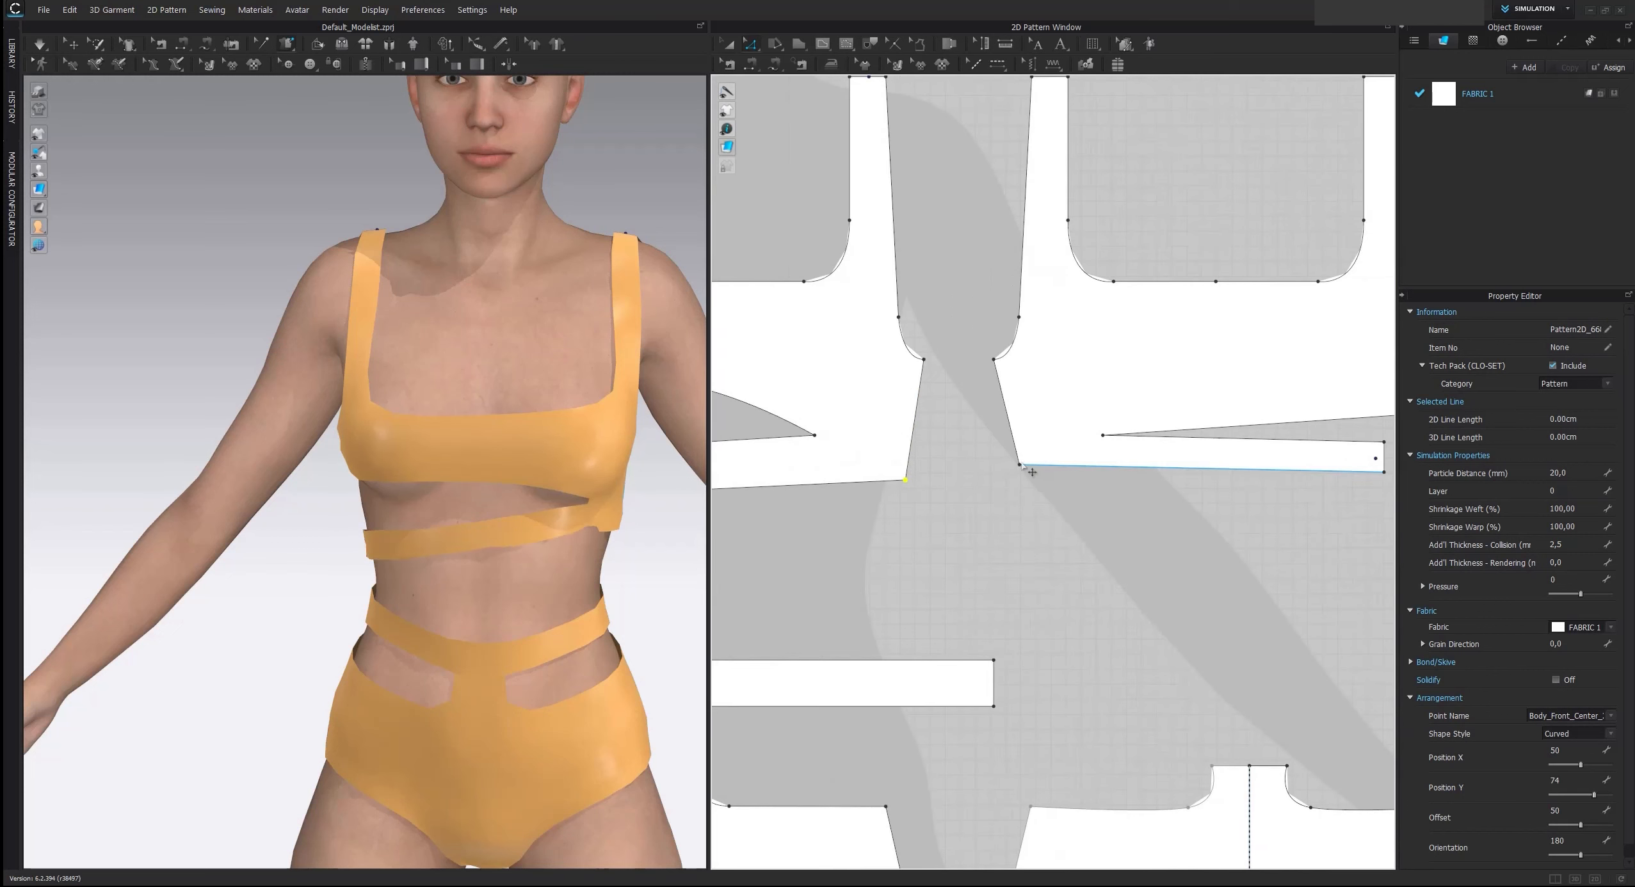
drag(1021, 466, 1023, 472)
right_click(1023, 472)
key(Return)
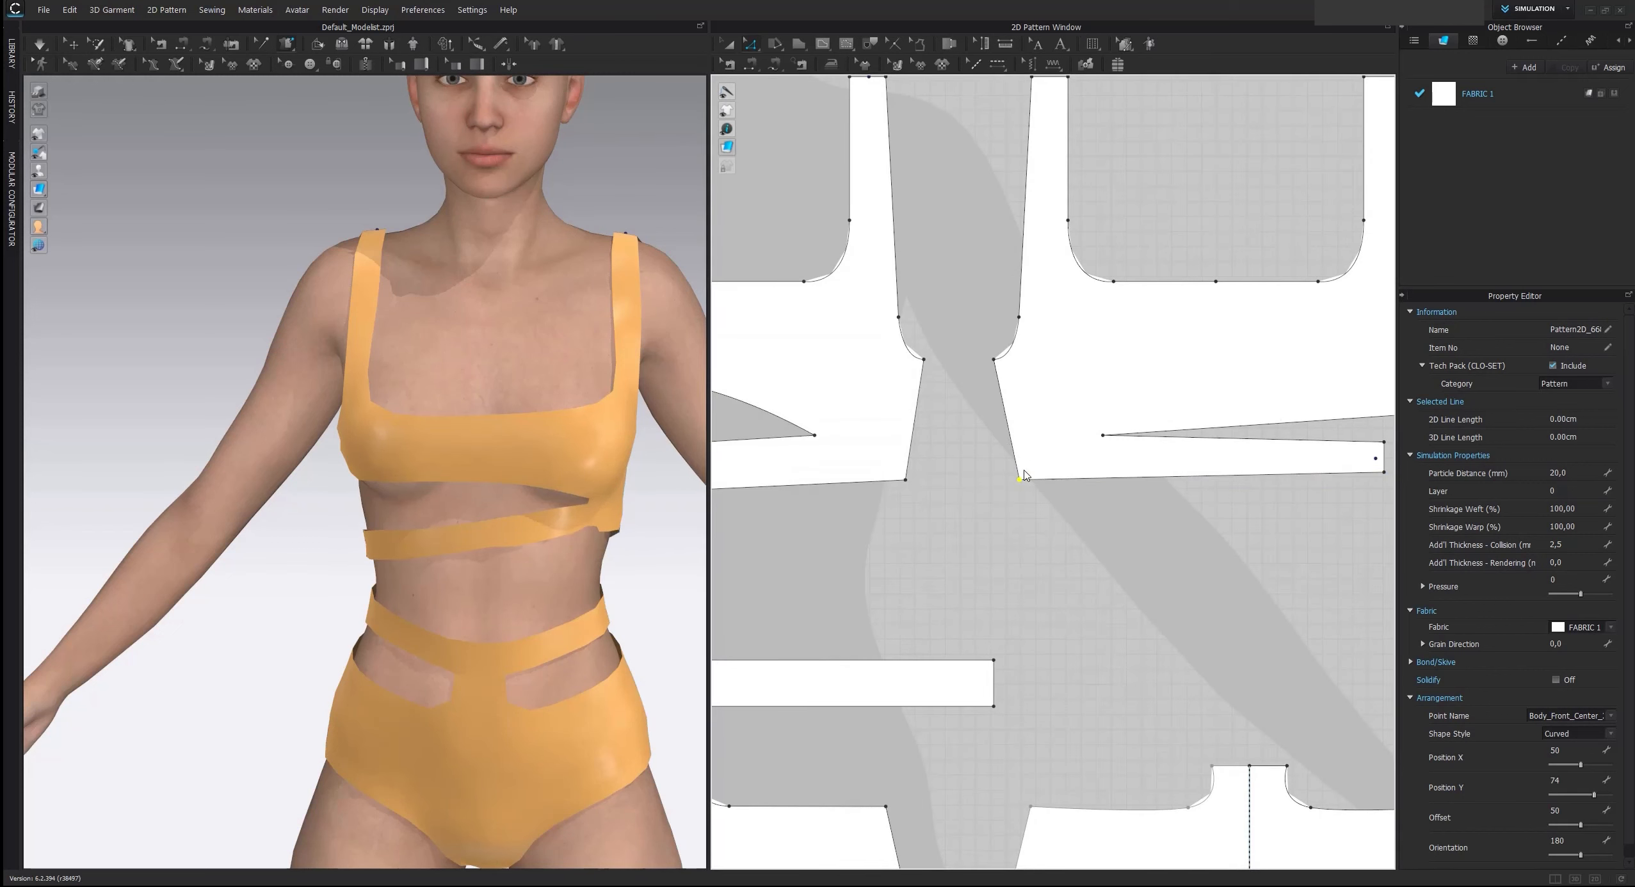
middle_drag(1133, 541, 953, 541)
drag(1203, 470, 1206, 474)
right_click(1206, 474)
key(Return)
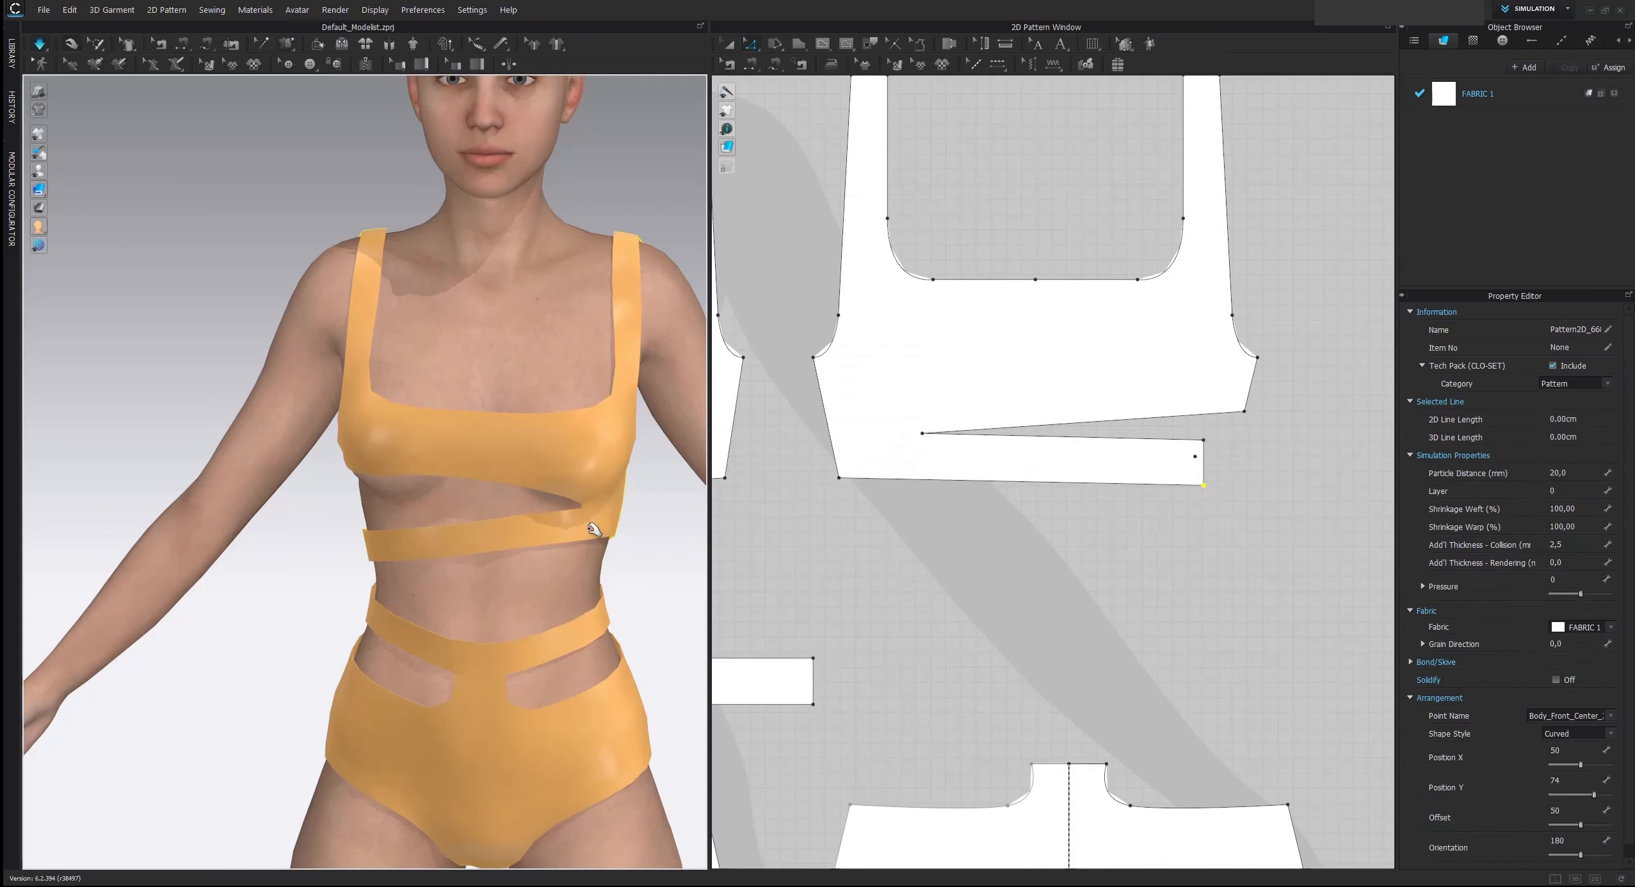
Simulate the widened underbust band and inspect the draped top from the side
click(593, 533)
middle_drag(820, 505, 946, 505)
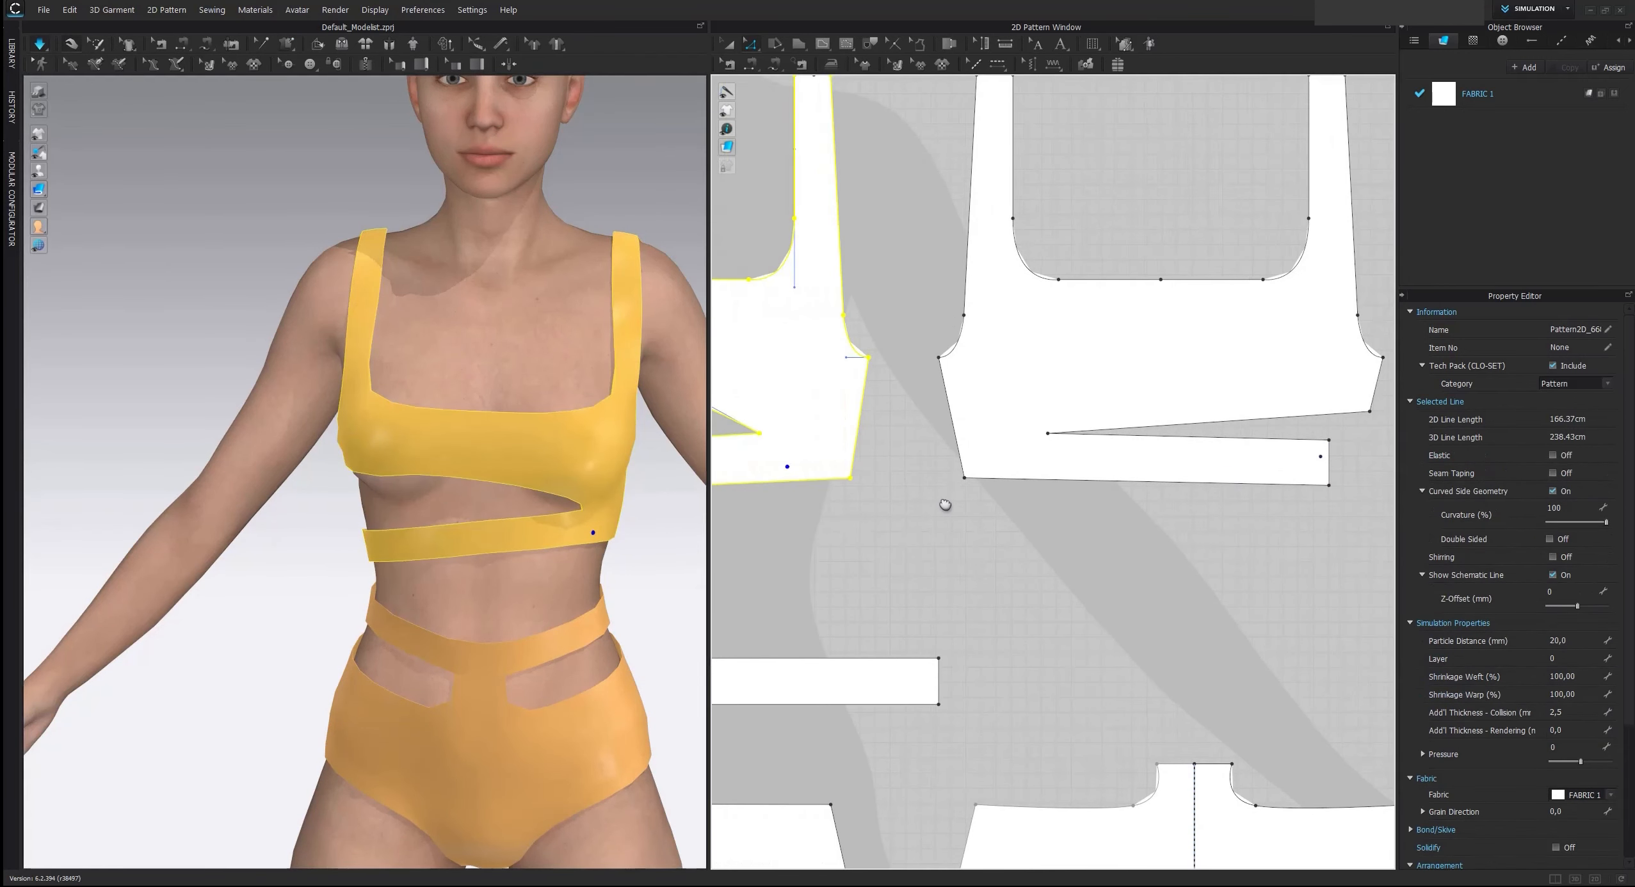
right_drag(620, 424, 548, 450)
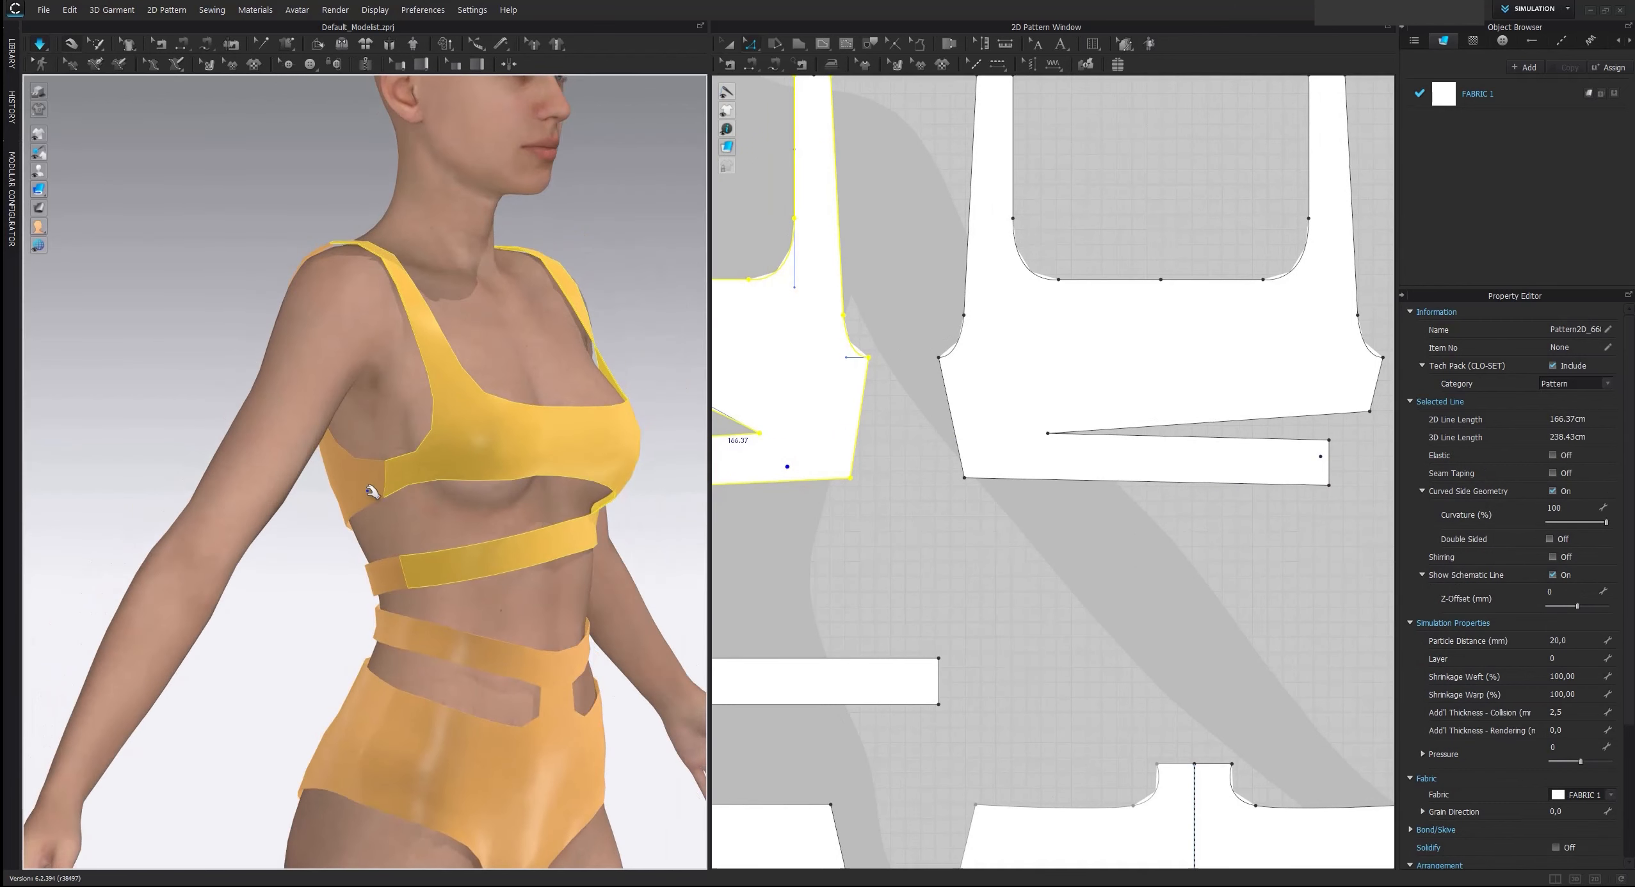
Extend the front top's upper side seam by moving its lower corner 1 cm down beside the cut-out
middle_drag(923, 437, 1213, 446)
scroll(1214, 446, down, 2)
click(834, 442)
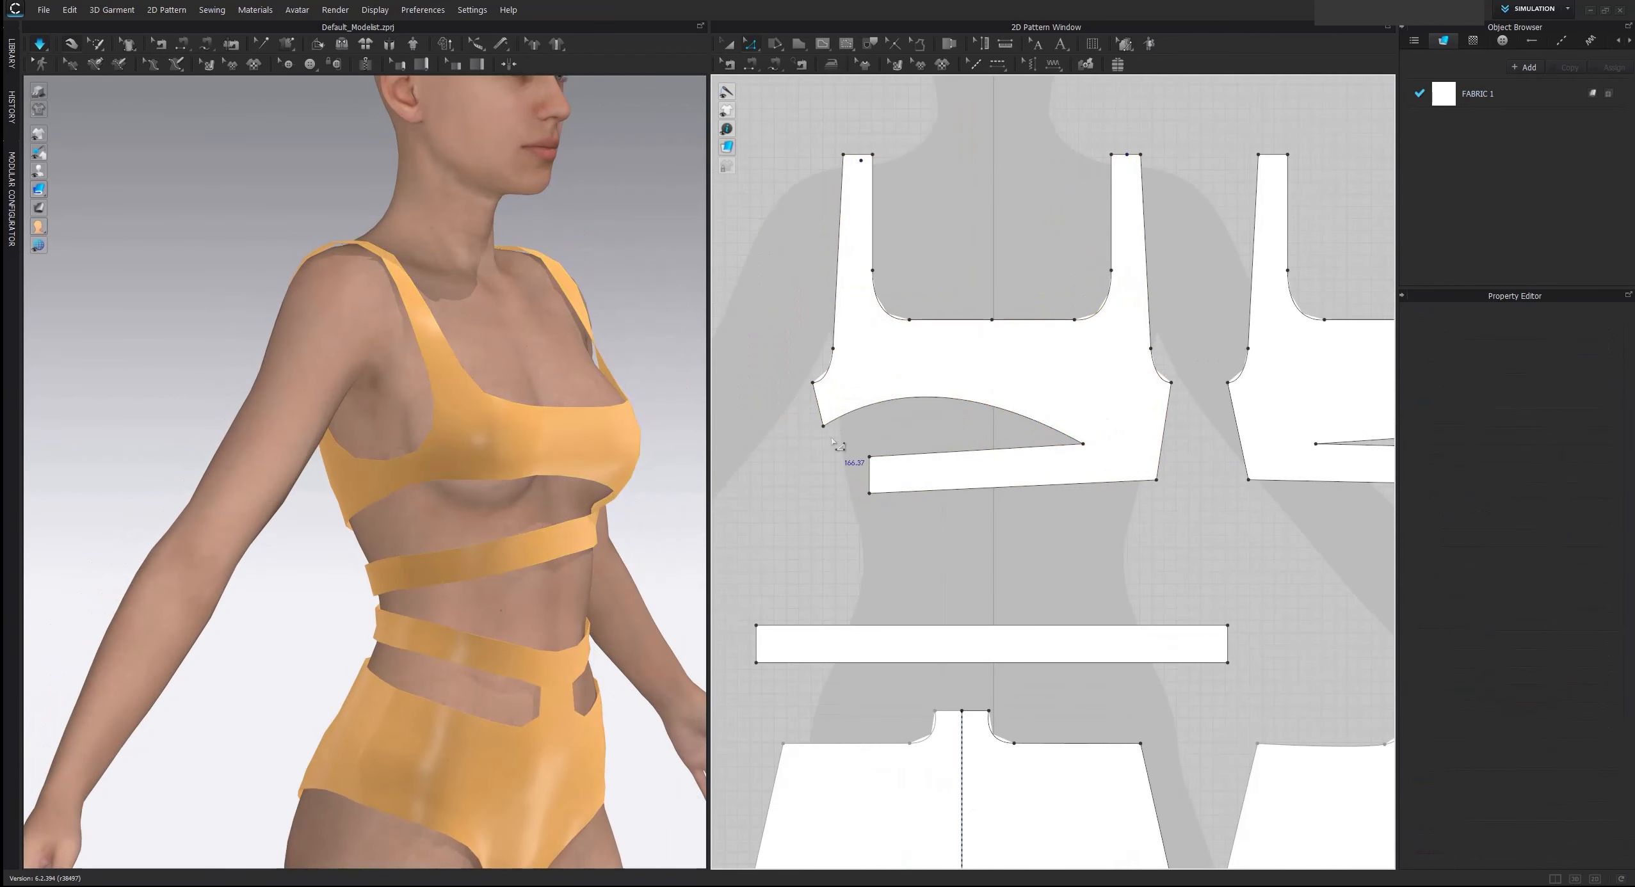
drag(824, 425, 828, 437)
right_click(828, 438)
text(1)
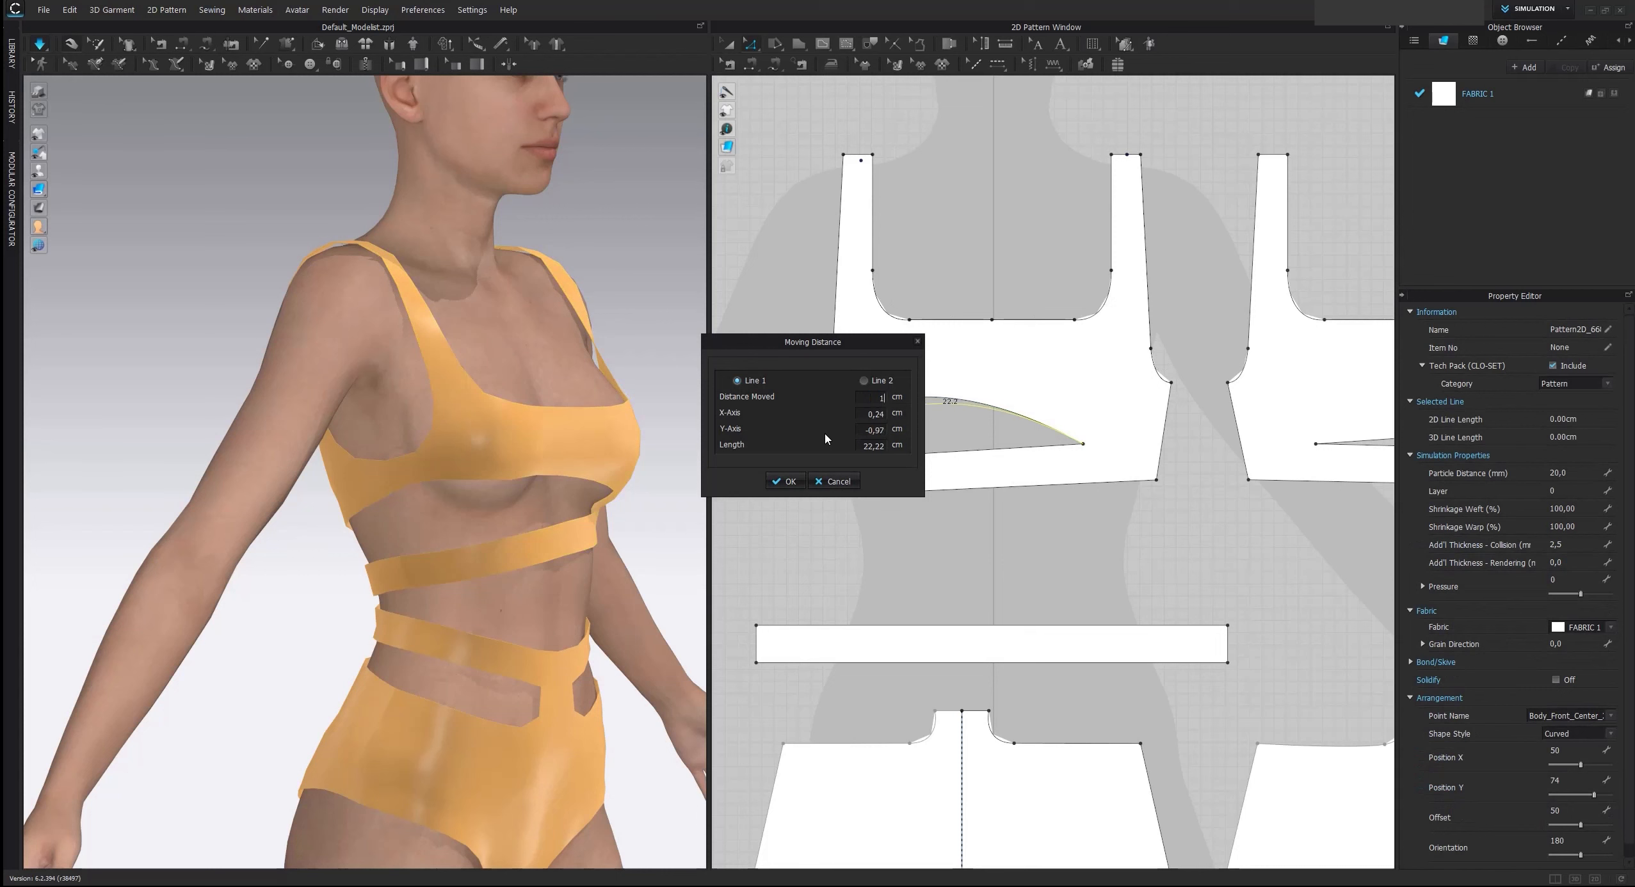
key(Return)
Extend the matching side seam on the back top by moving its lower corner 1 cm down
middle_drag(1154, 467, 722, 494)
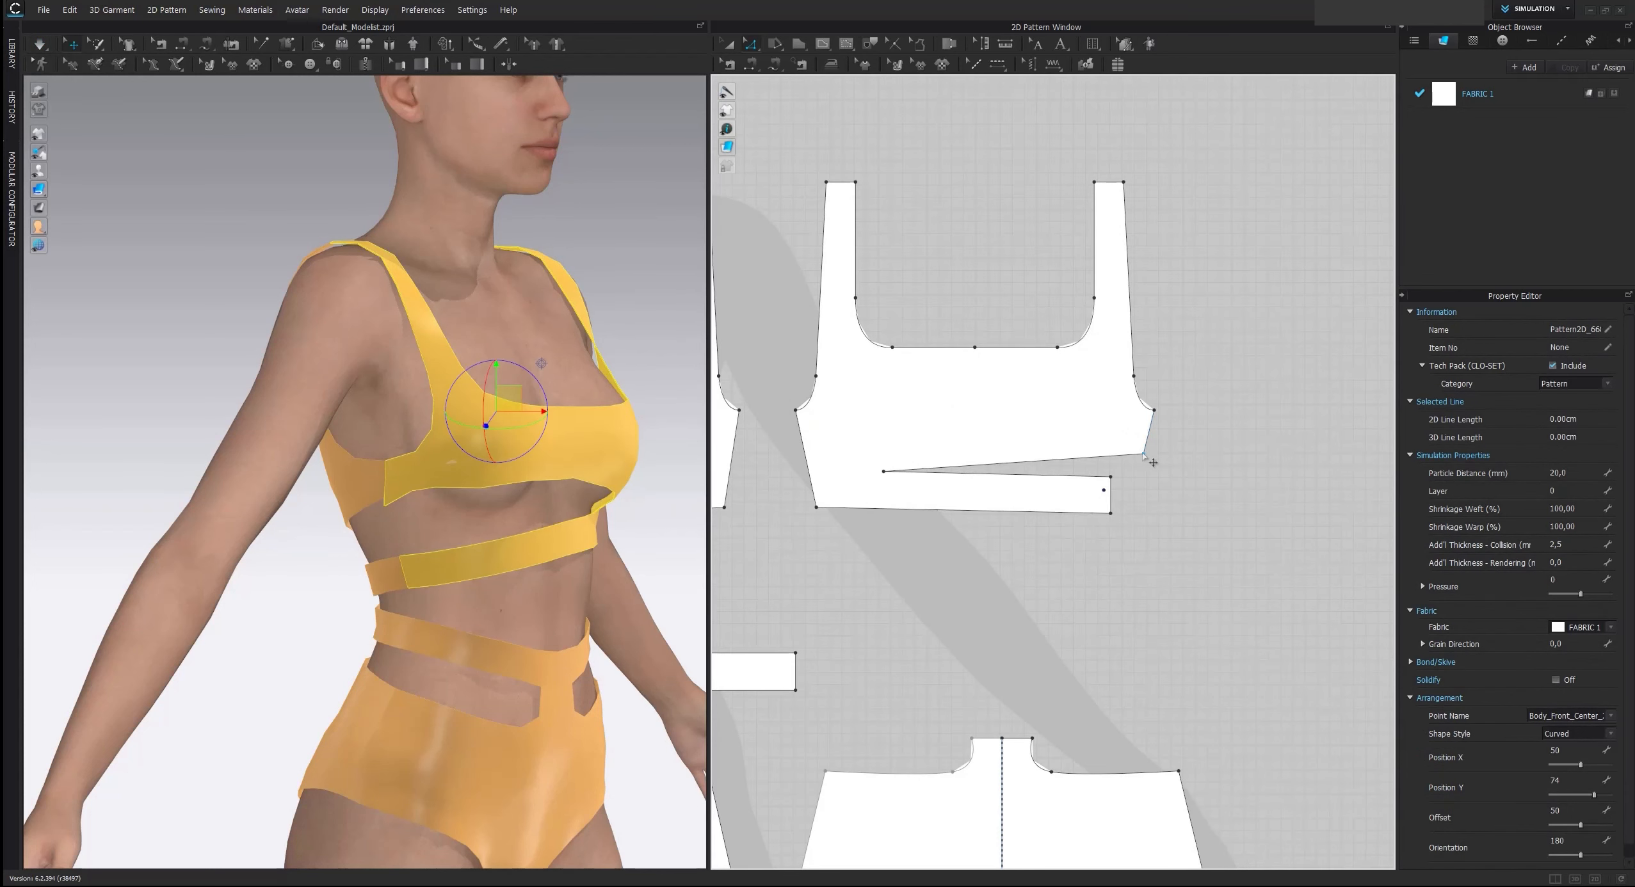
drag(1144, 456, 1142, 464)
right_click(1143, 464)
text(1)
key(Return)
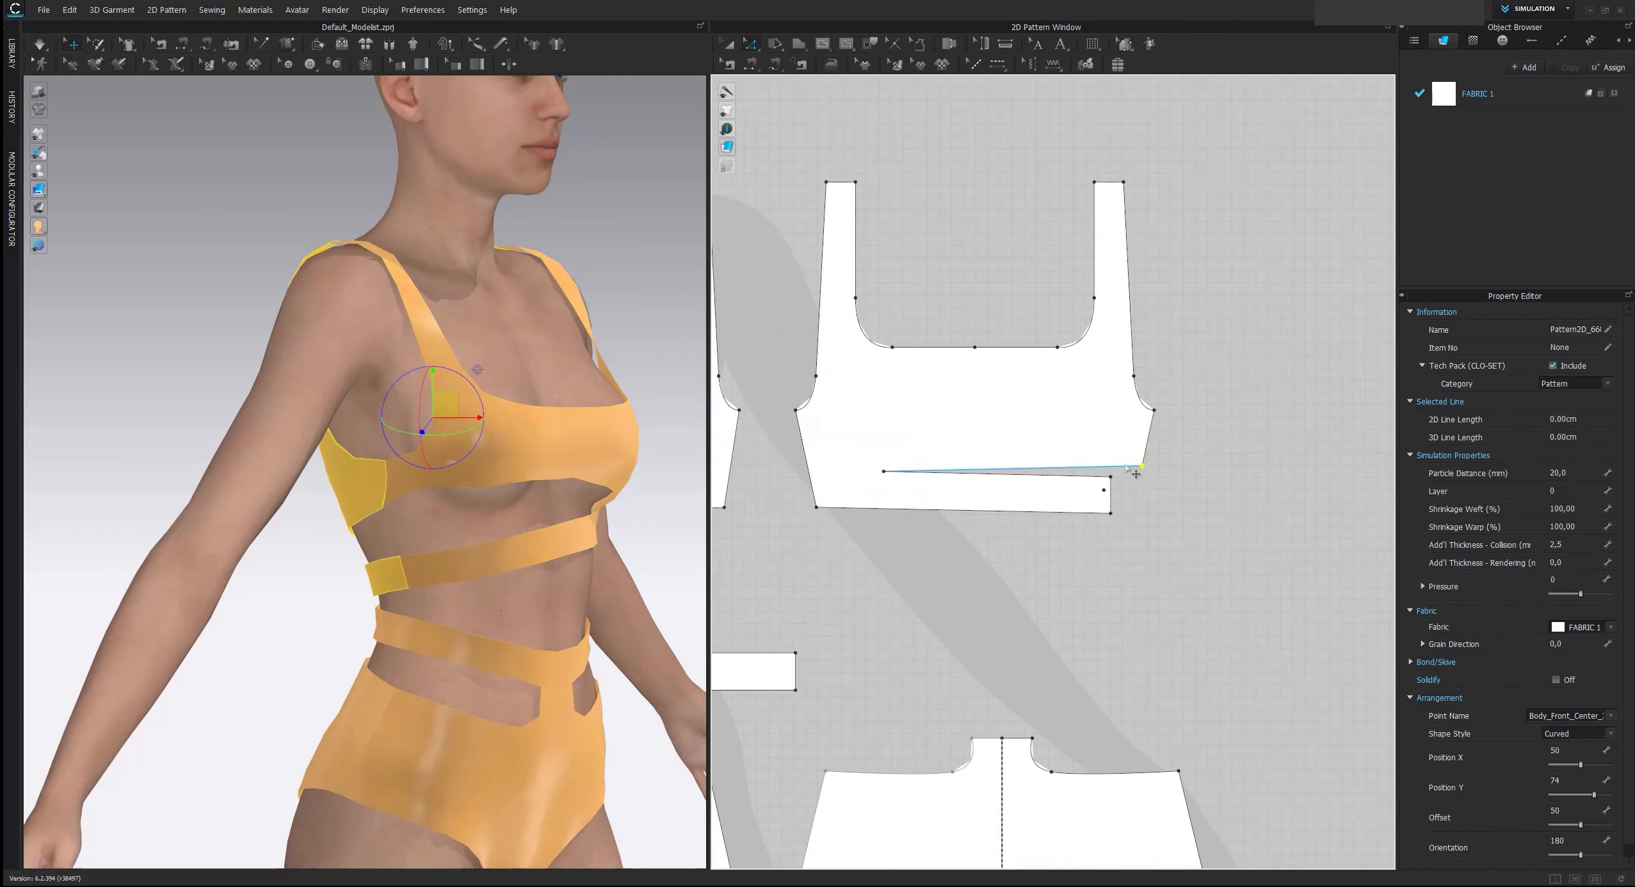
Flatten the front cut-out's curve by shifting its control handle inward, and extend the cut-out's tip toward the closed side seam
middle_drag(765, 455, 1062, 474)
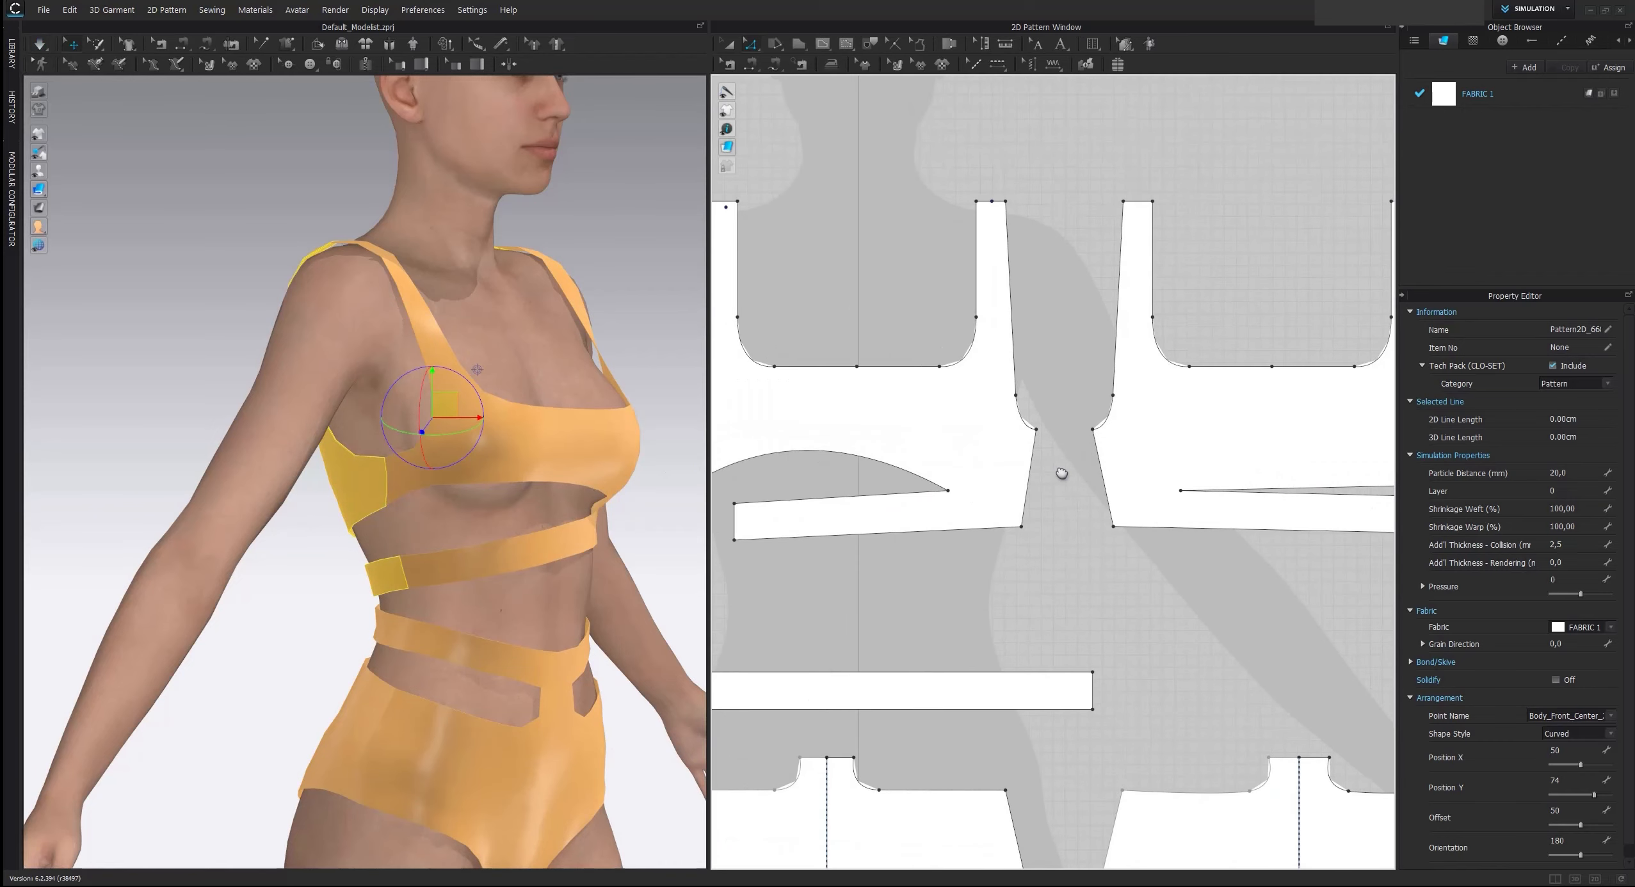
scroll(1062, 474, down, 3)
scroll(1058, 469, up, 3)
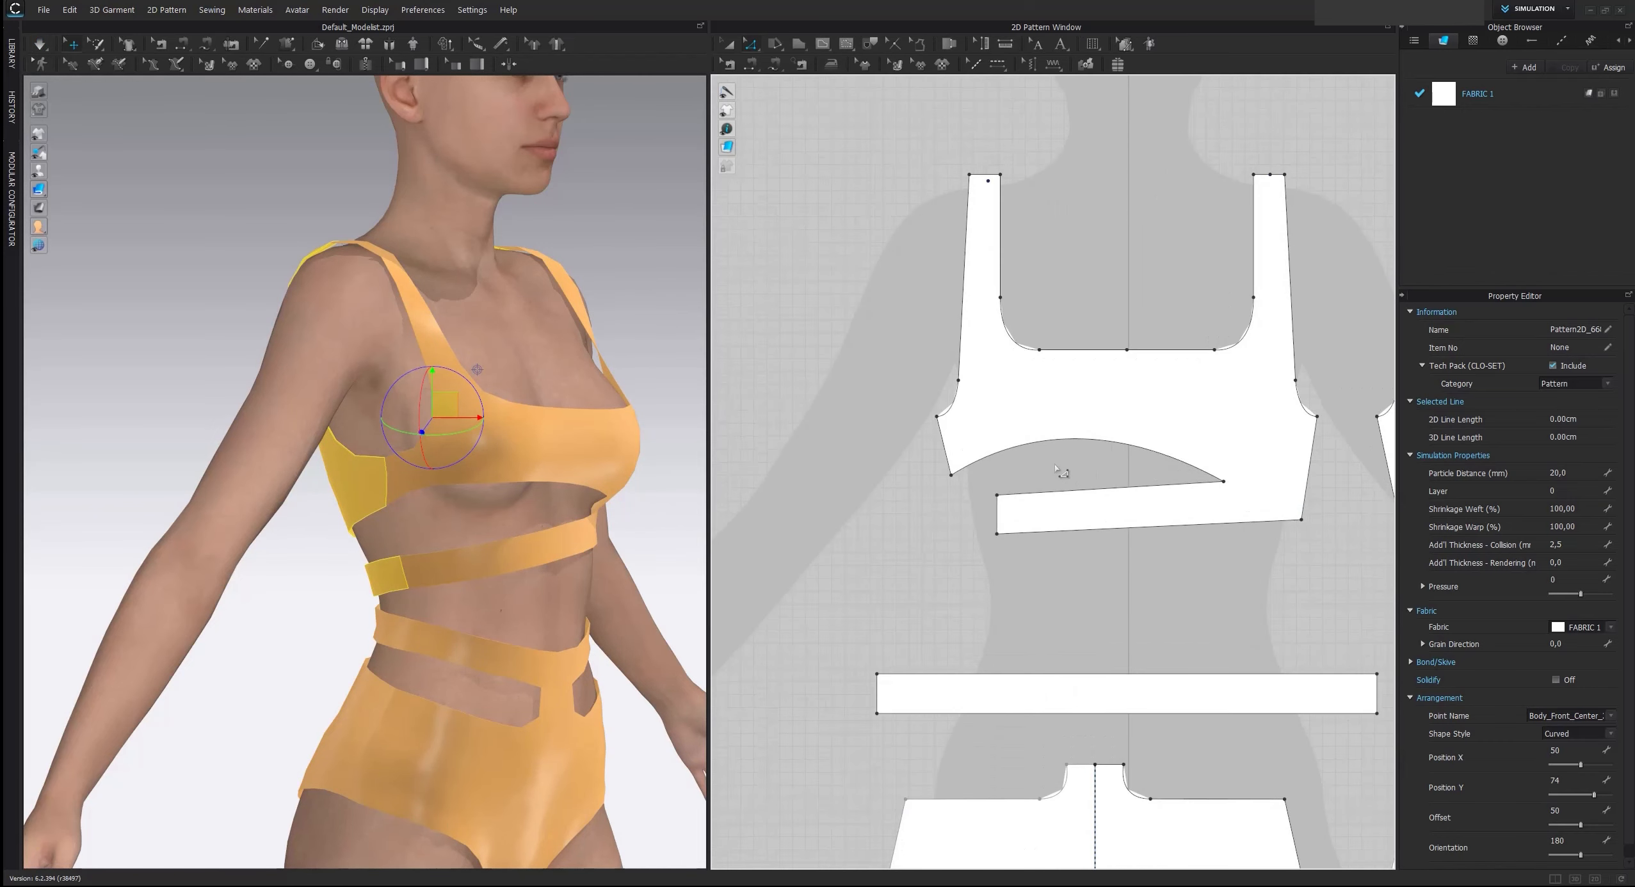
click(1044, 441)
drag(1044, 443, 1081, 442)
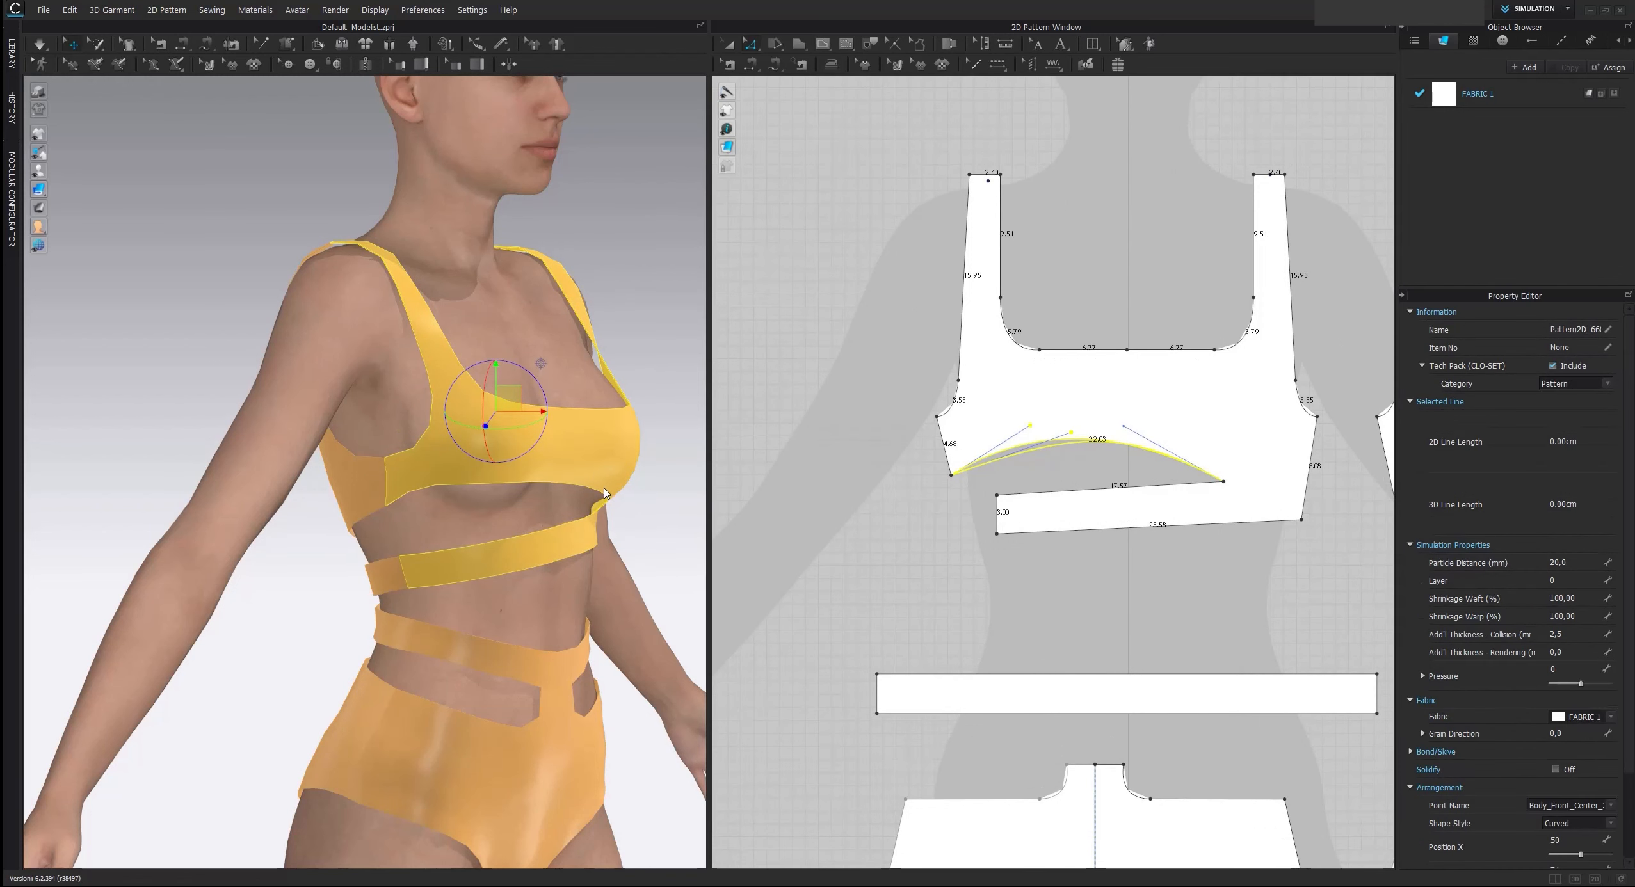
right_drag(600, 492, 545, 452)
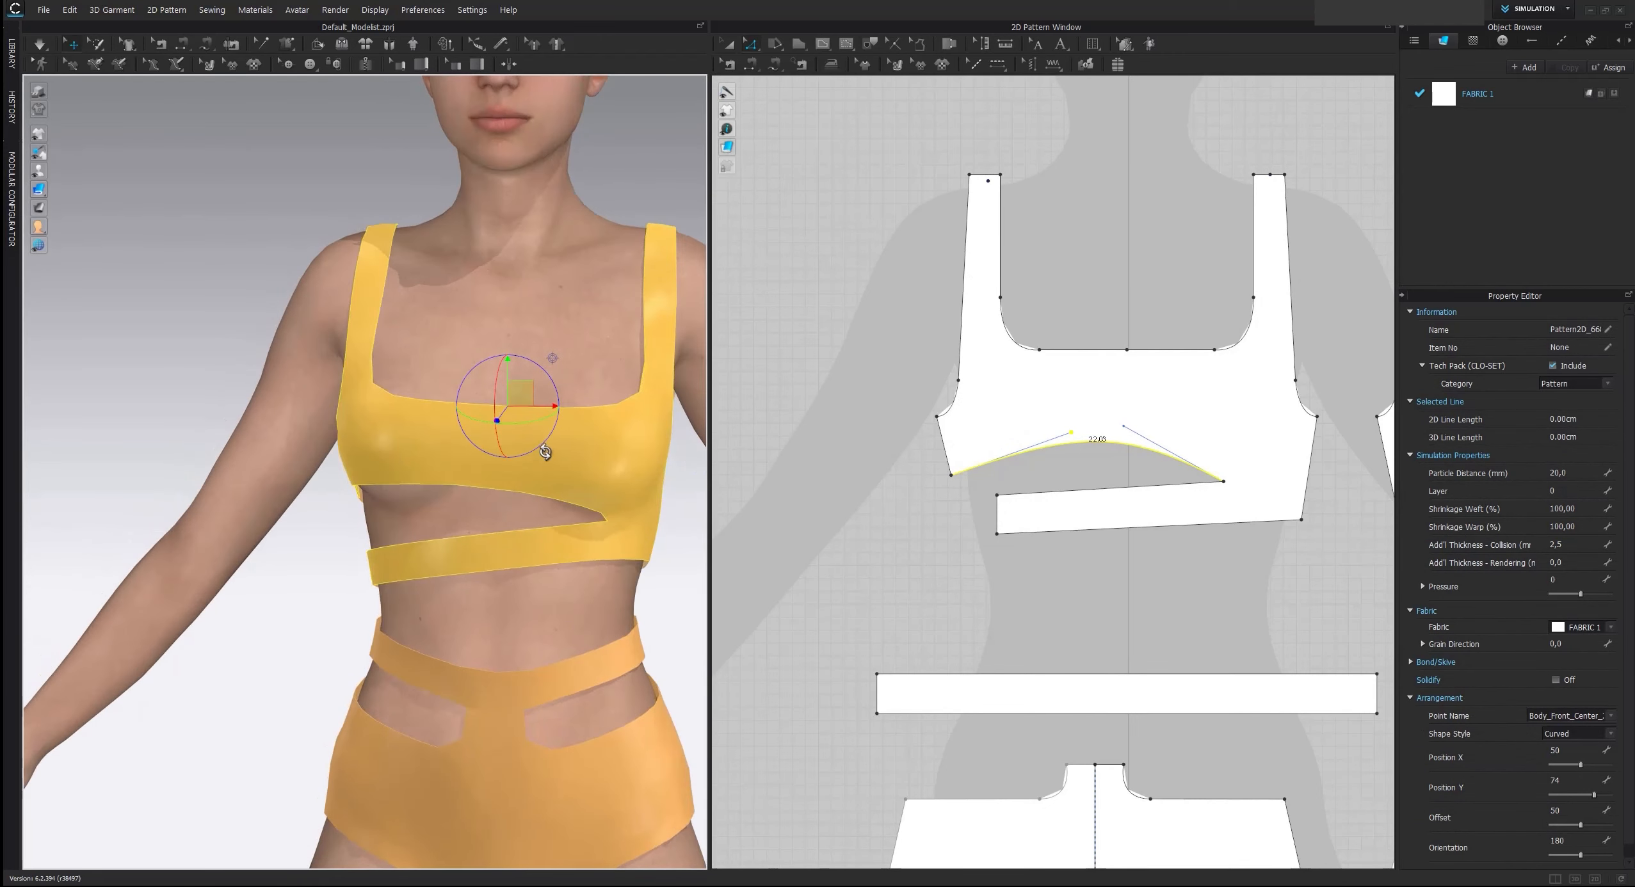
key(Escape)
drag(1223, 485, 1262, 487)
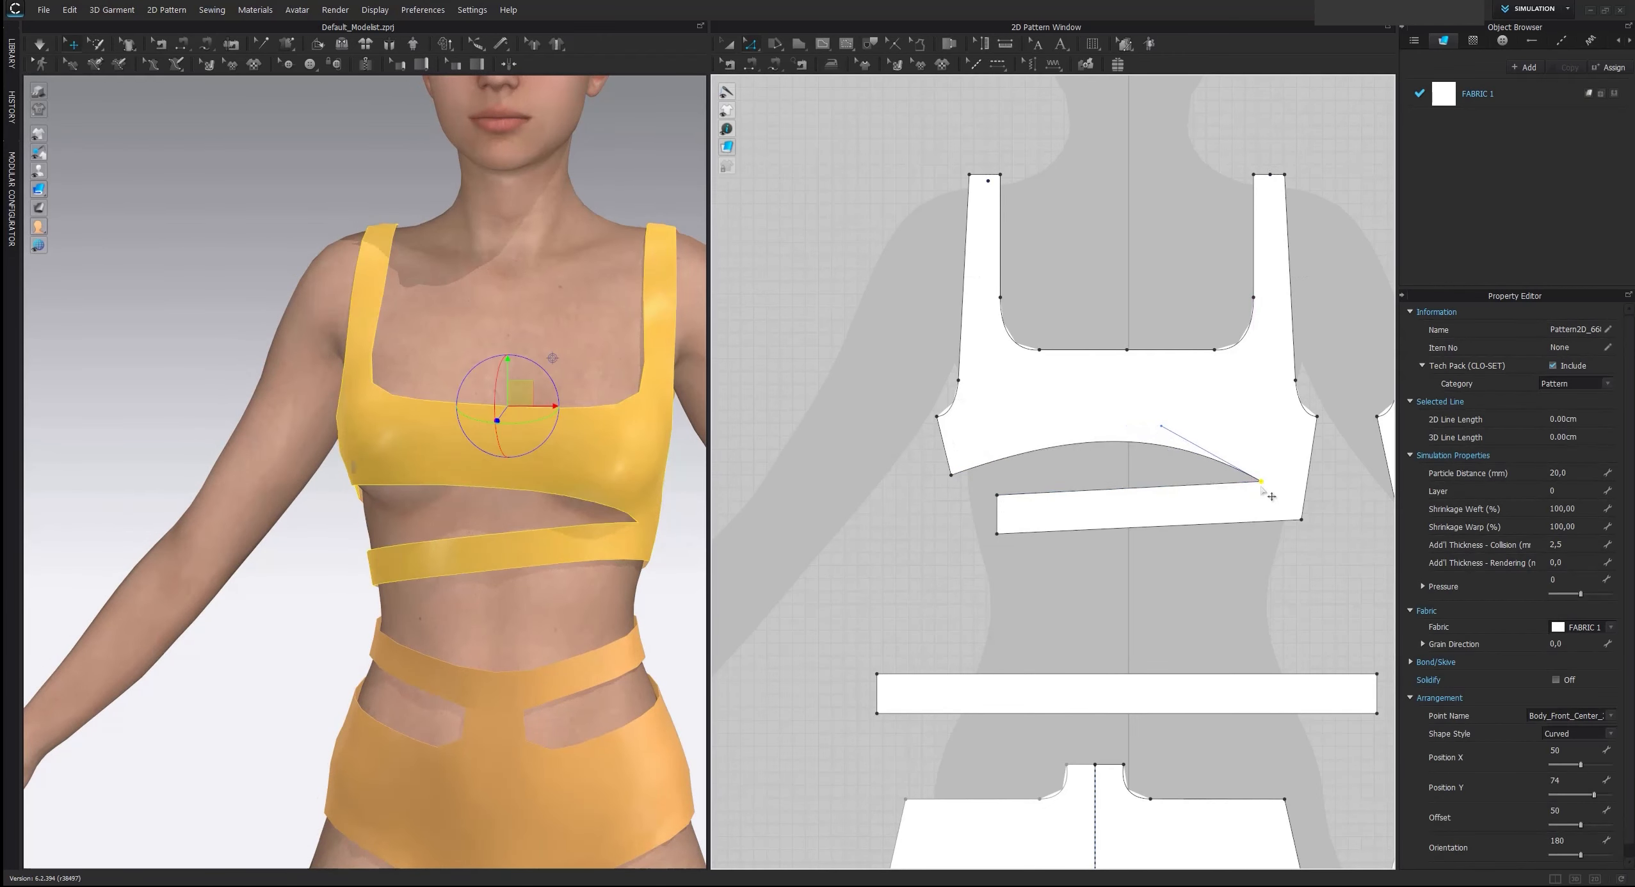
Simulate the reshaped cut-out and pull the front top up at both sides of the bust
click(635, 414)
drag(356, 454, 372, 413)
drag(600, 413, 610, 401)
scroll(603, 436, down, 3)
right_drag(606, 439, 603, 488)
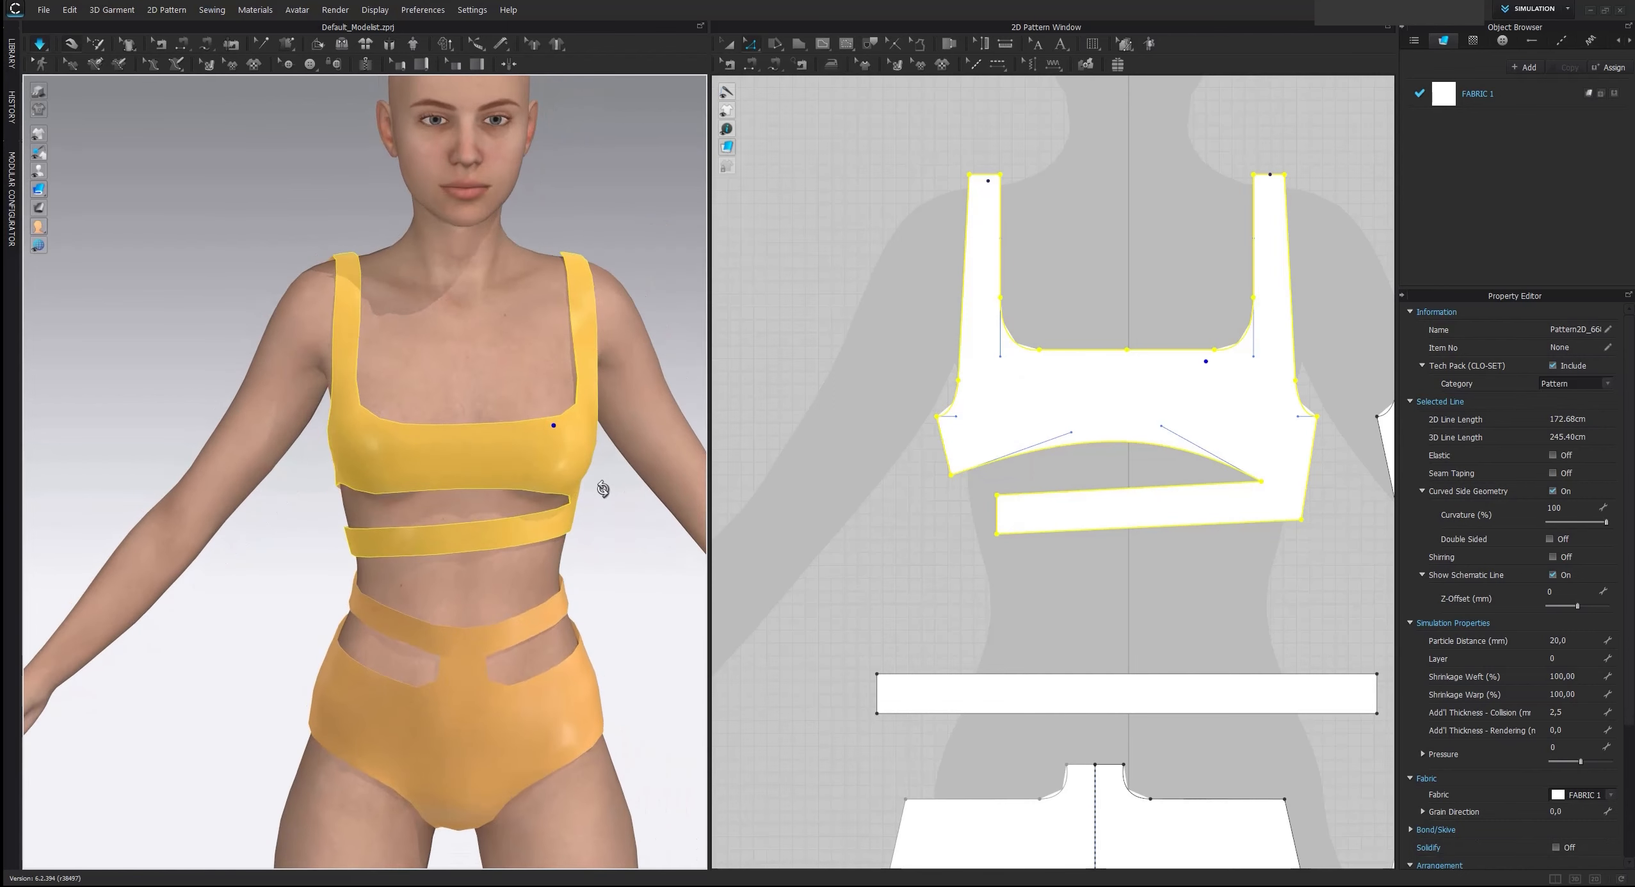
Examine the reference image's neckline and cut-outs and compare them with the draped swimsuit
click(894, 452)
scroll(916, 441, down, 5)
middle_drag(999, 253, 982, 530)
scroll(982, 530, up, 3)
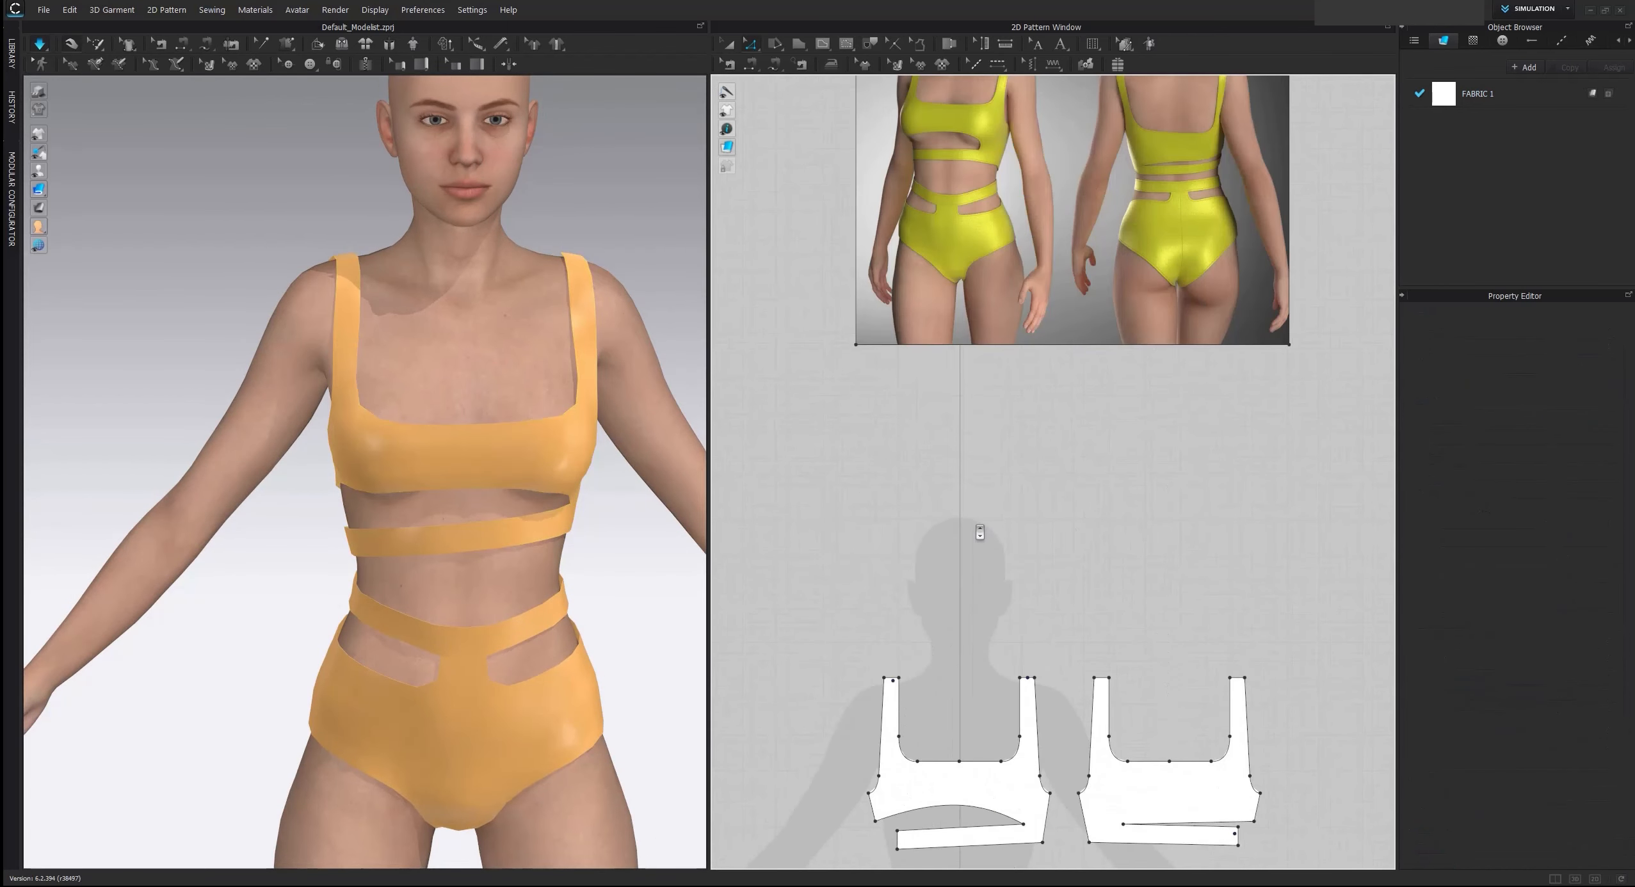
middle_drag(979, 369, 977, 533)
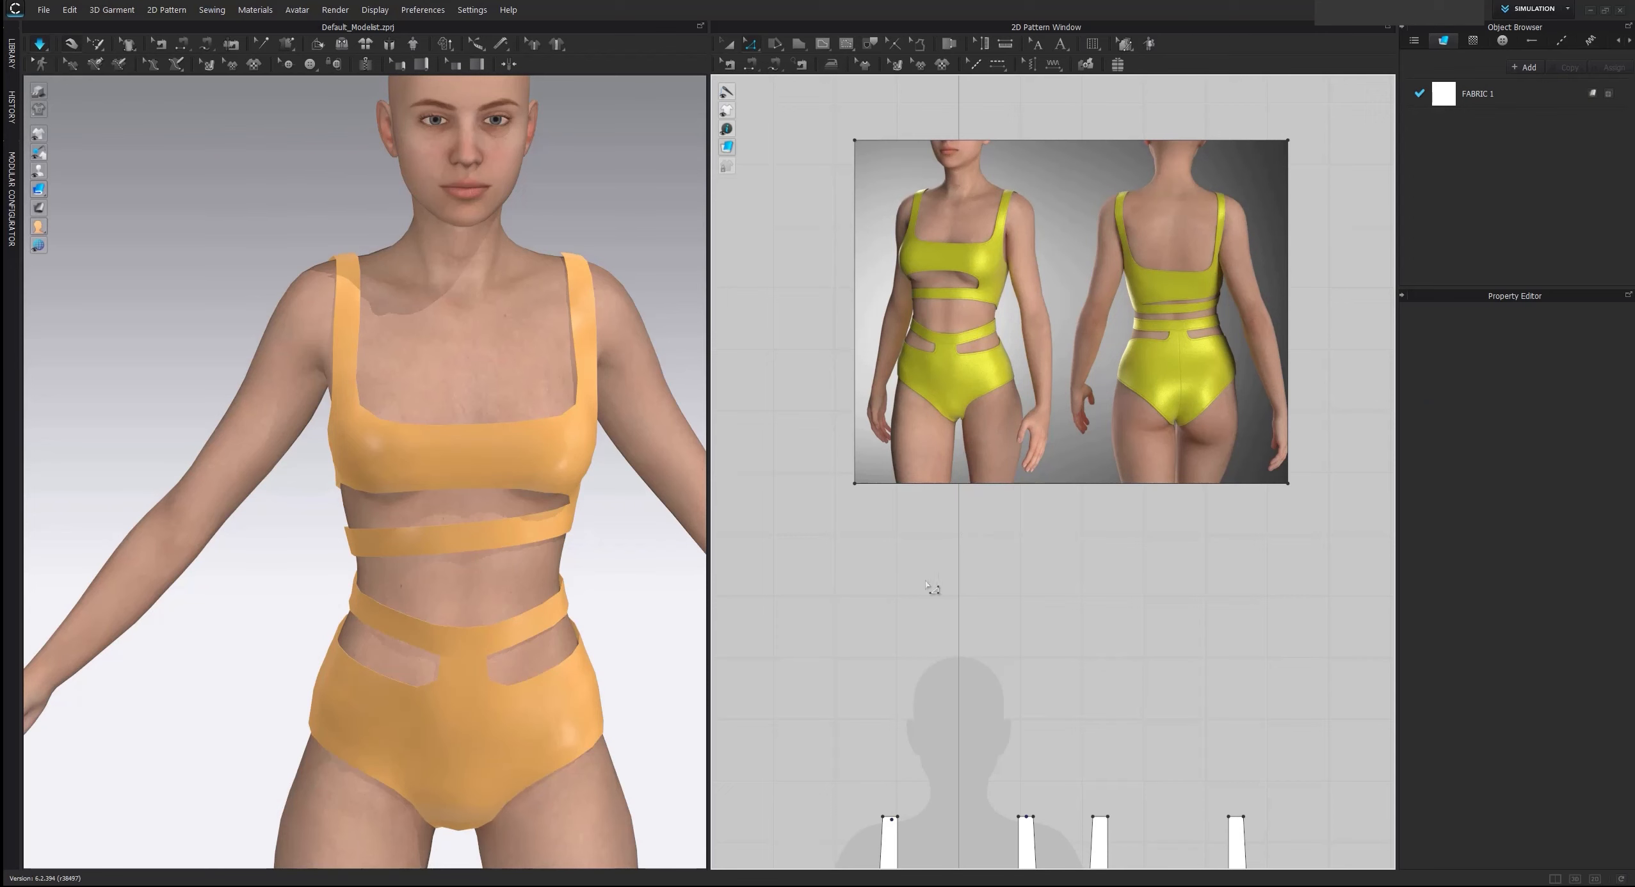
scroll(1025, 541, down, 3)
middle_drag(1004, 547, 928, 270)
scroll(927, 411, up, 3)
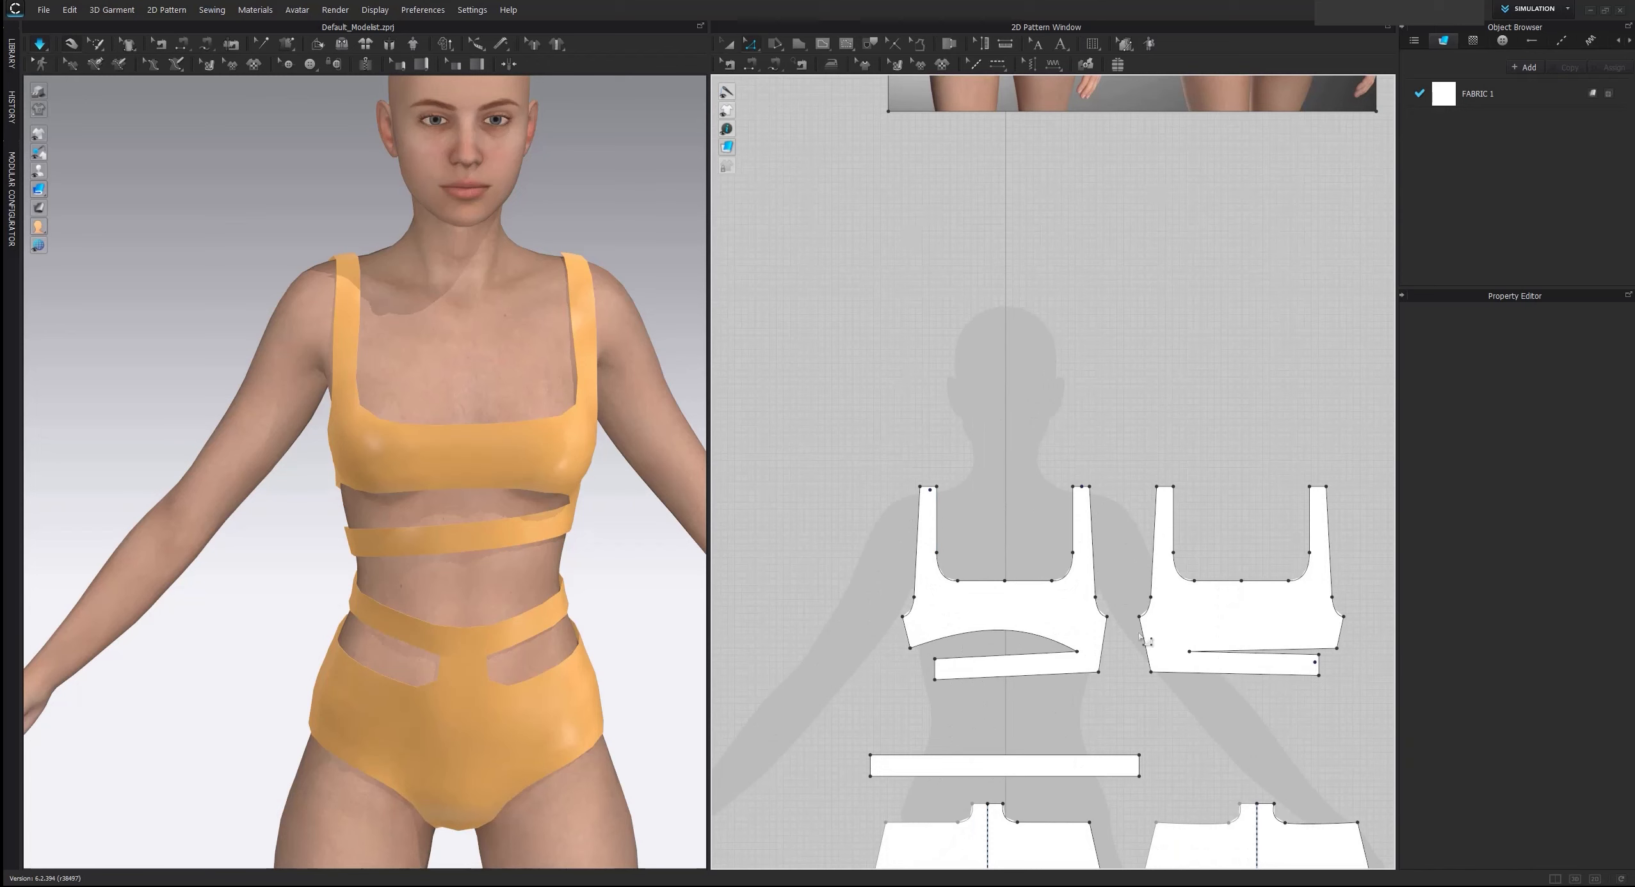
Raise the front top's neckline edge together with its rounded corners
click(1065, 573)
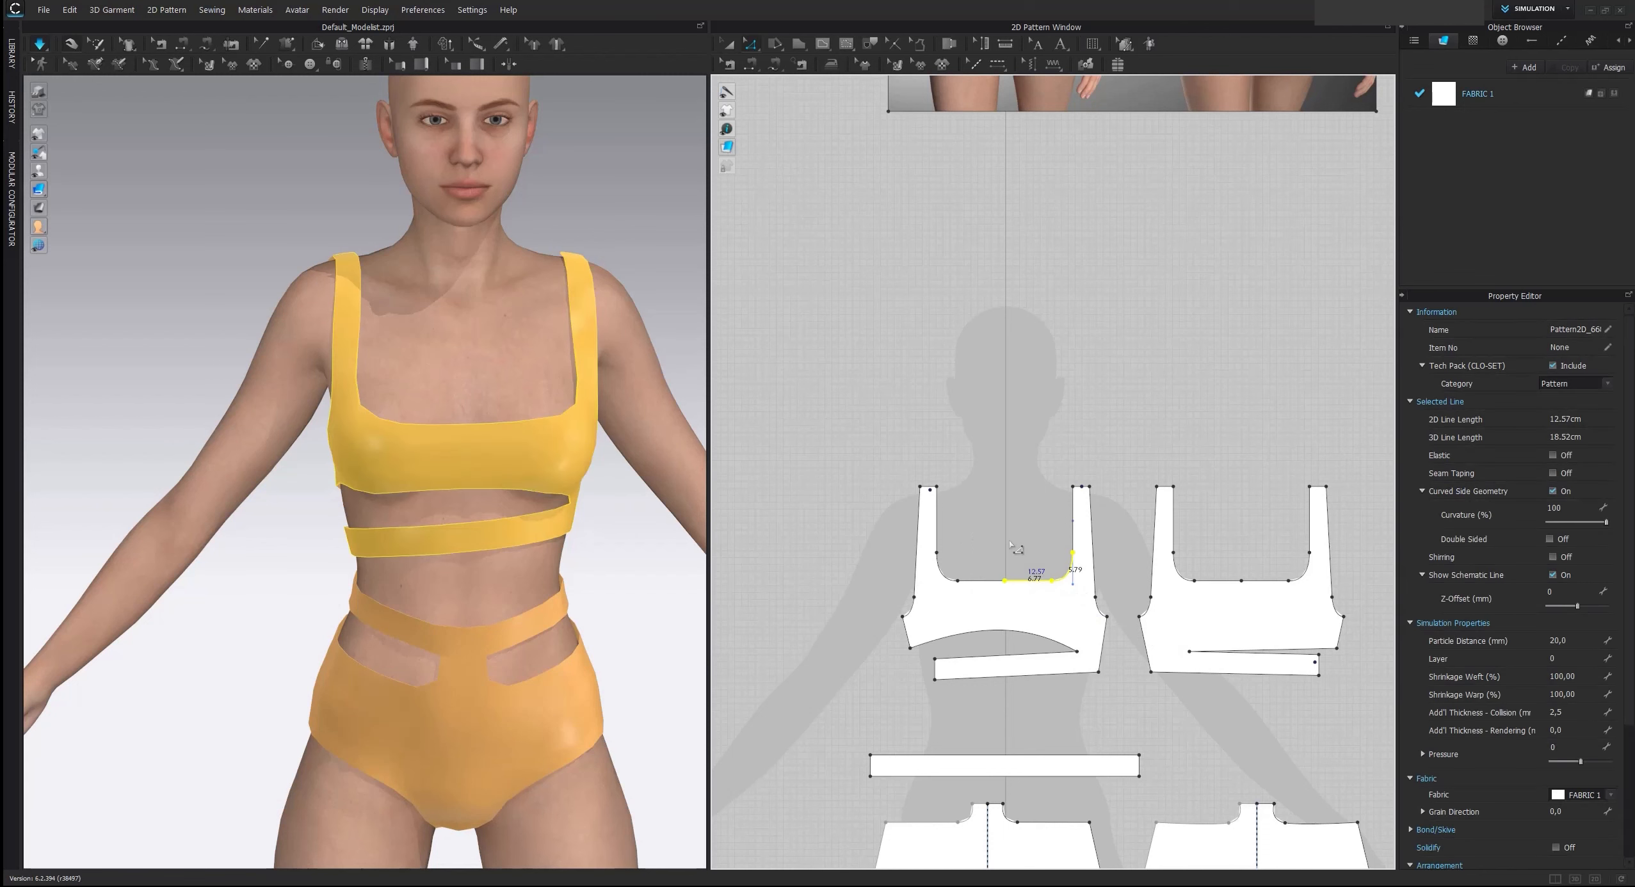
shift+drag(933, 590, 1014, 567)
click(1038, 527)
Restore a smooth rounded curve at the front neckline corner that was distorted by raising the edge
scroll(1038, 527, up, 3)
scroll(1043, 538, up, 2)
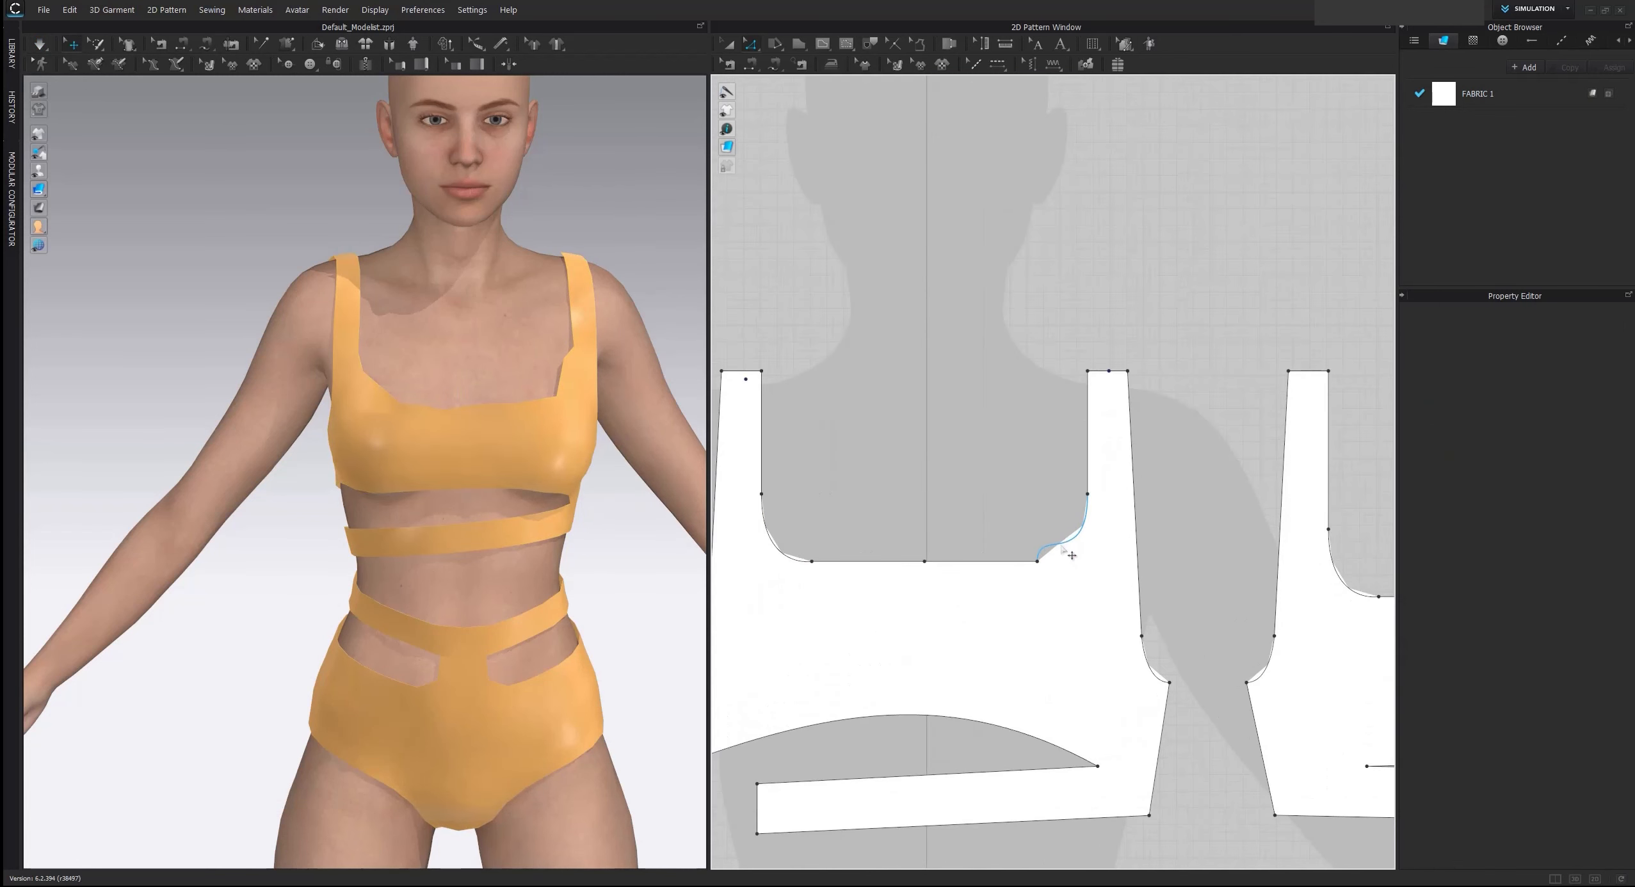
click(1062, 545)
drag(1042, 532, 1070, 556)
click(1037, 511)
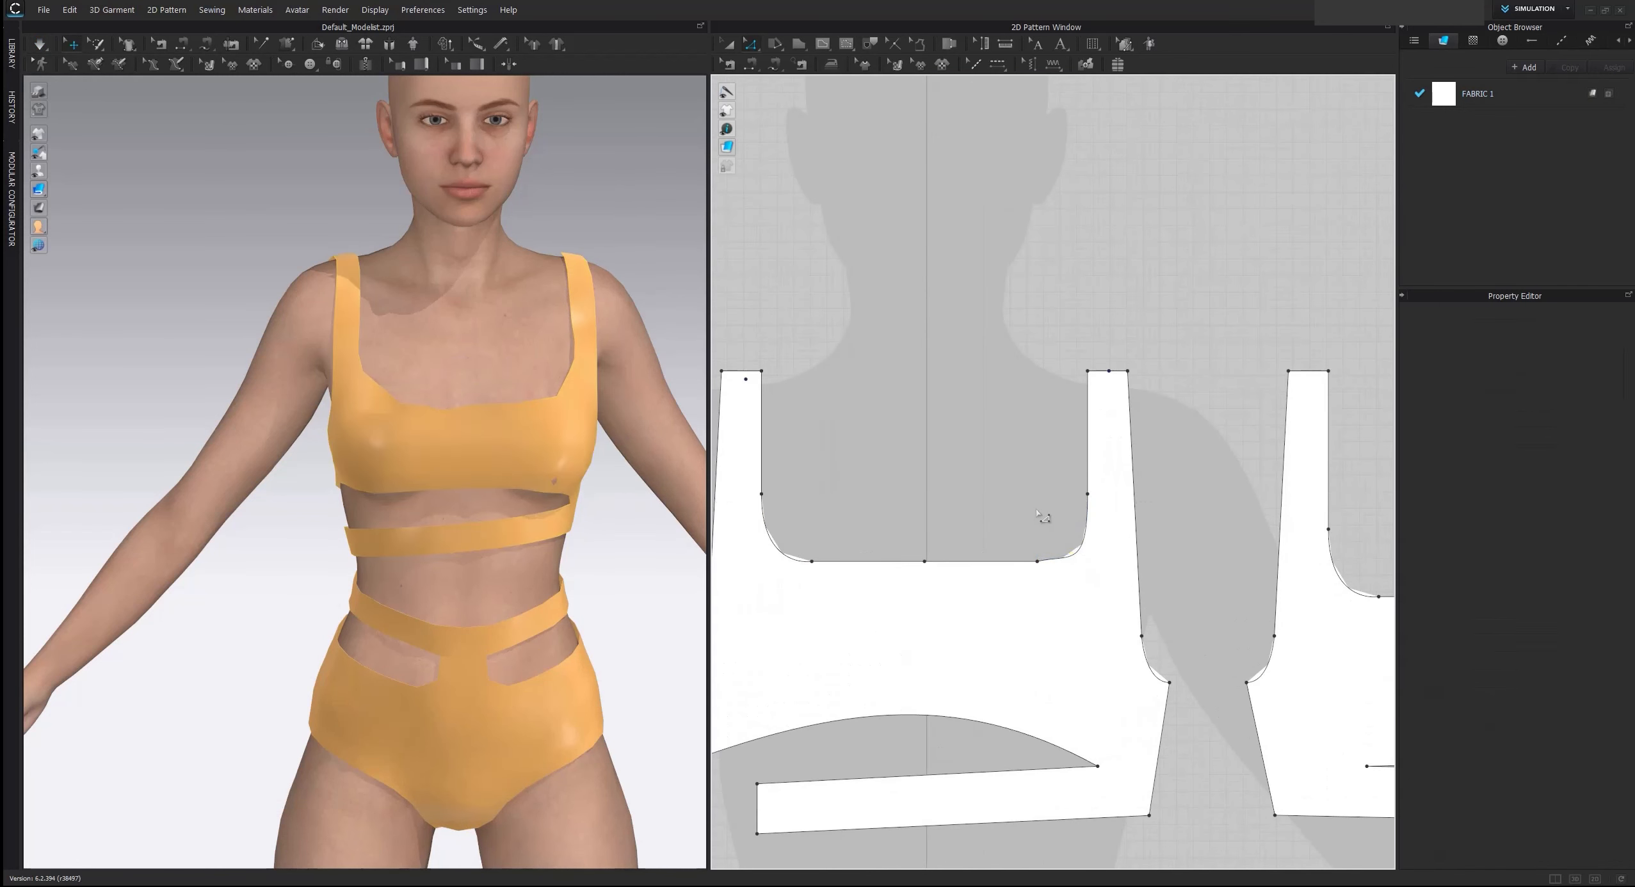
Simulate the raised neckline, tug the front top's neckline and sides until it sits evenly, and stop the simulation
click(522, 406)
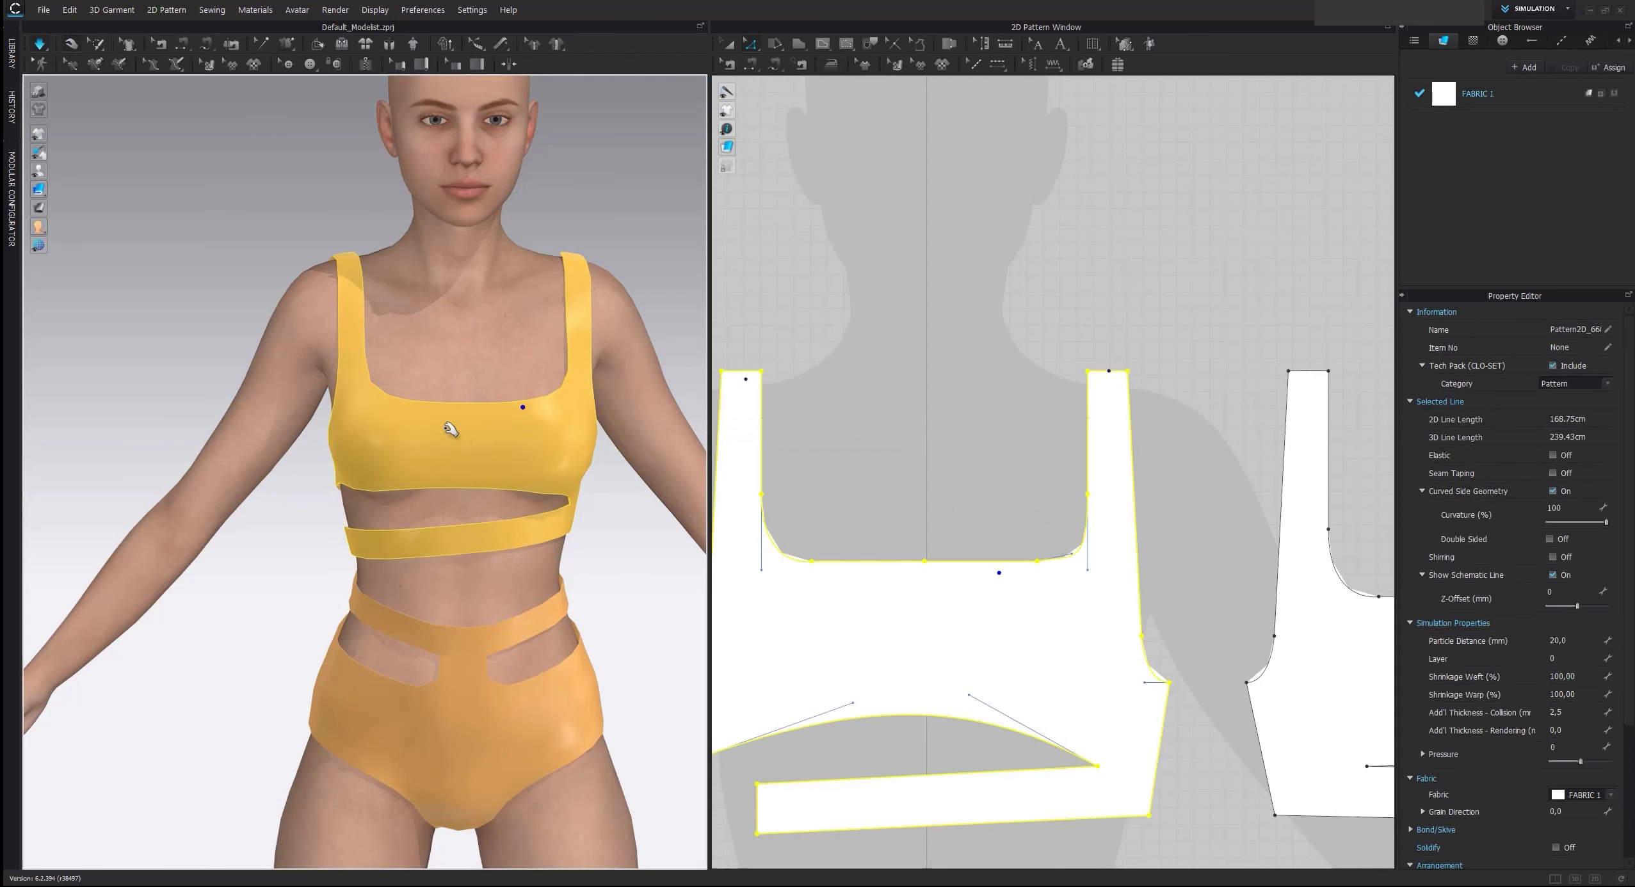
click(543, 412)
drag(561, 453, 580, 469)
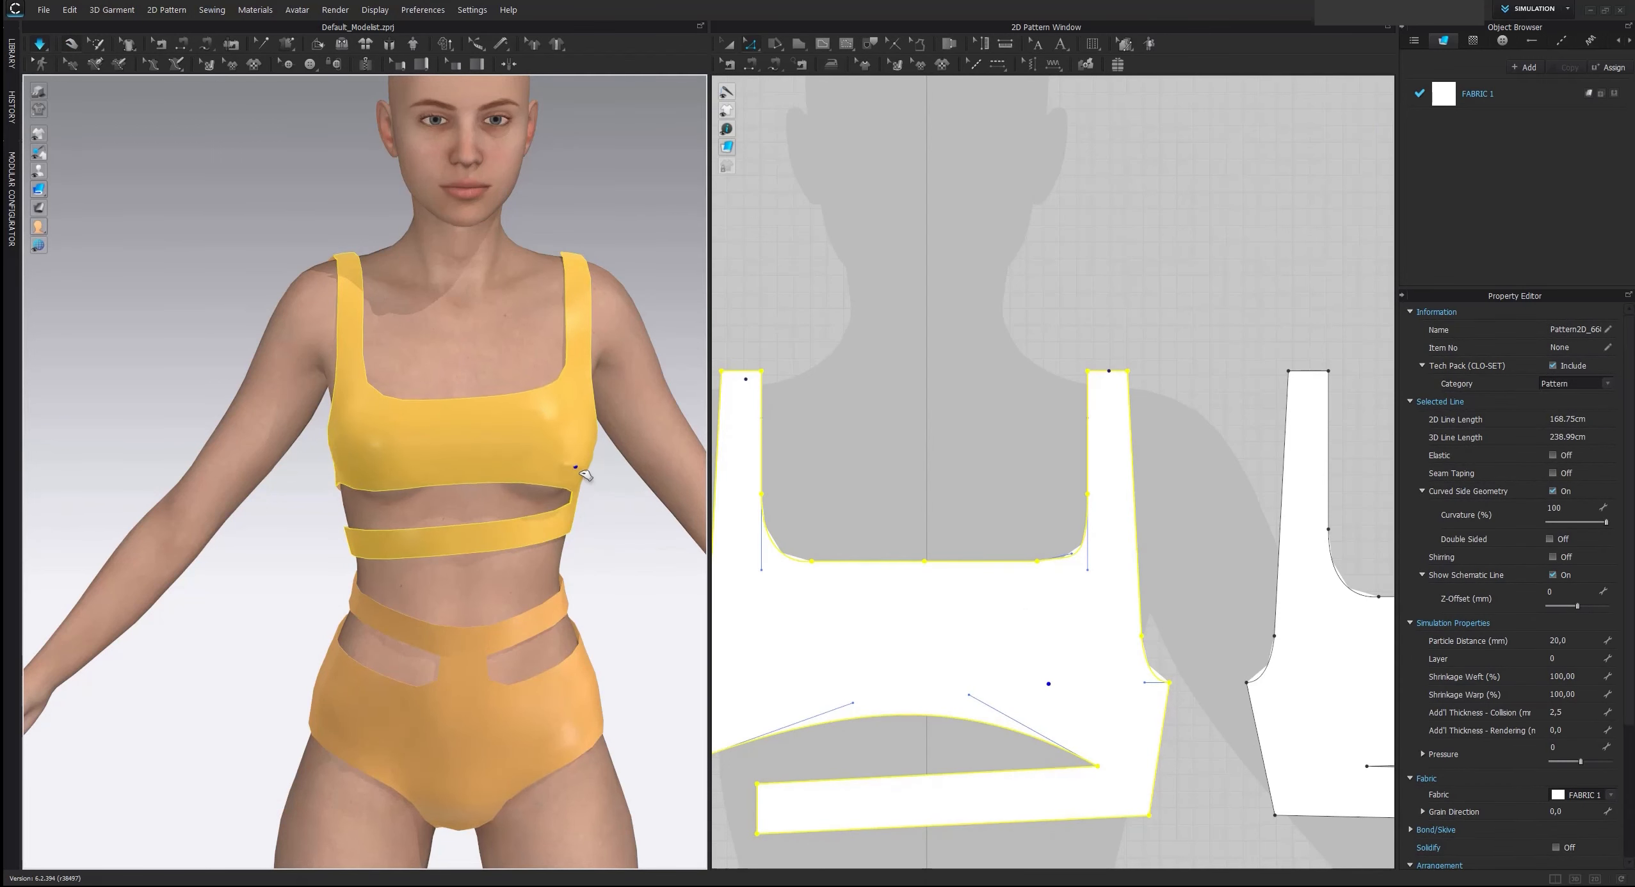
drag(376, 400, 378, 379)
right_drag(482, 447, 605, 427)
click(312, 495)
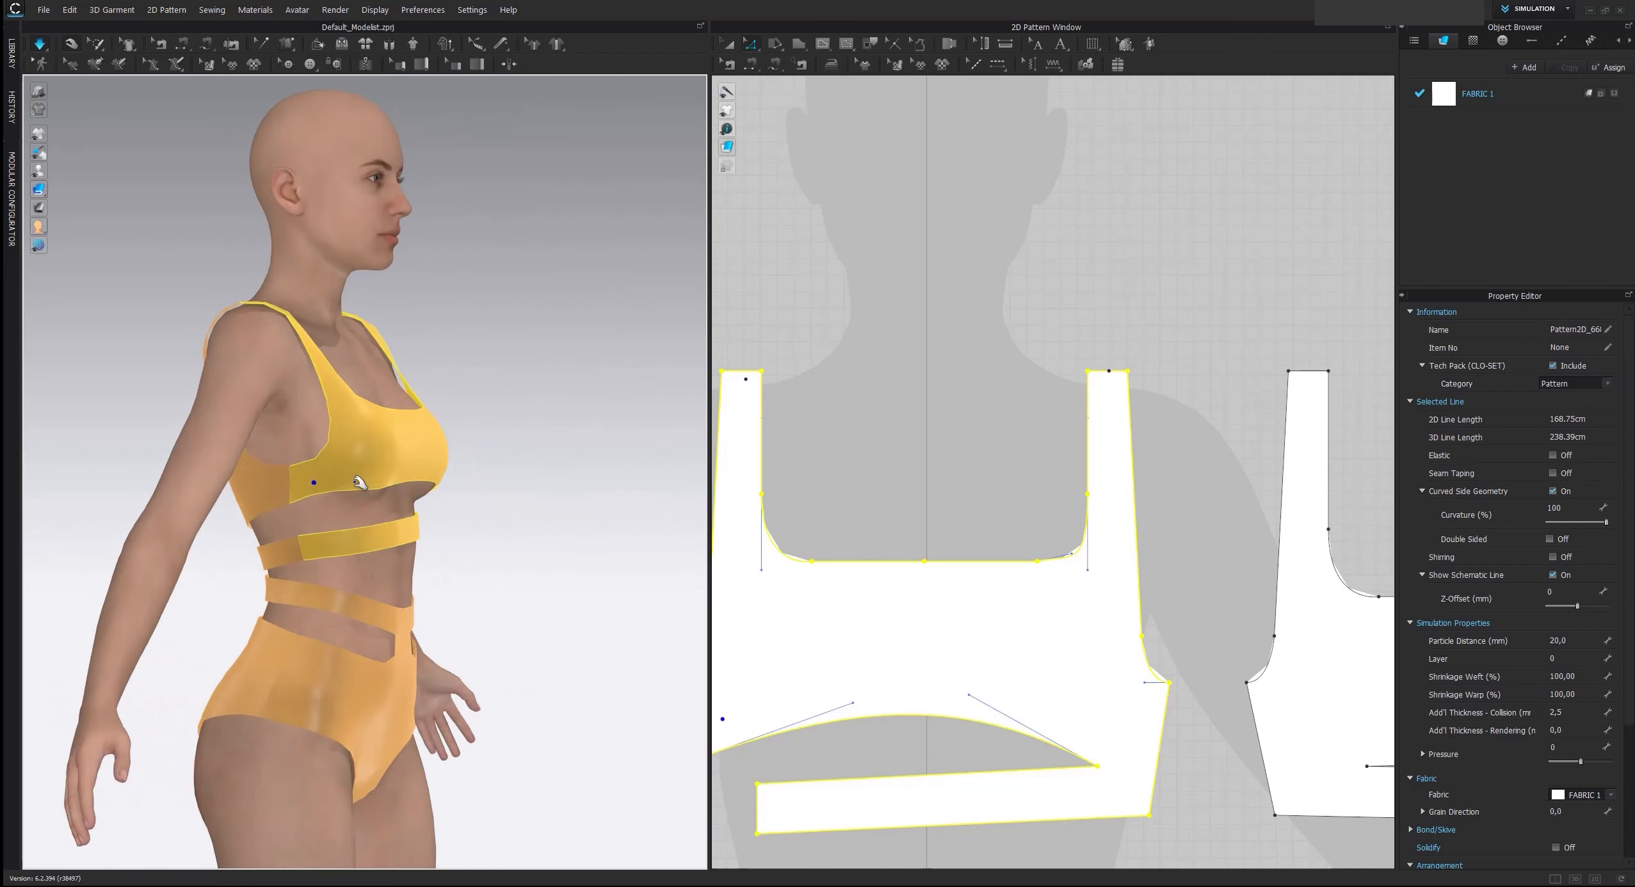
key(space)
Examine the fit of the whole draped swimsuit on the avatar from the side and the front
scroll(580, 486, down, 2)
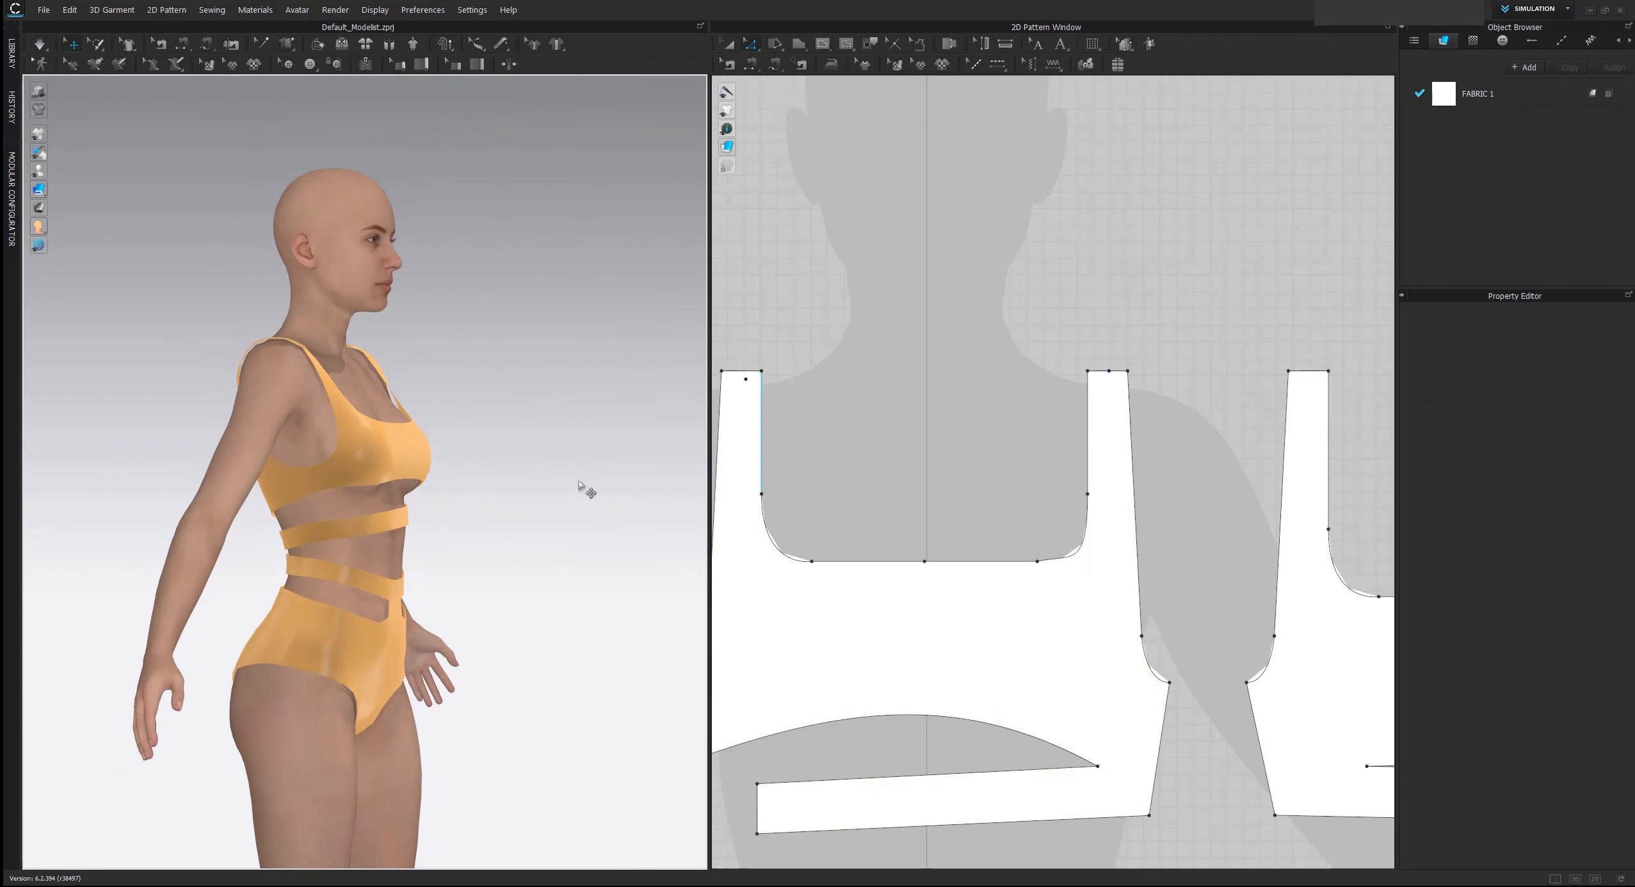
right_click(581, 487)
click(508, 431)
right_drag(507, 431, 548, 509)
scroll(237, 461, up, 2)
scroll(547, 510, down, 2)
scroll(544, 509, down, 1)
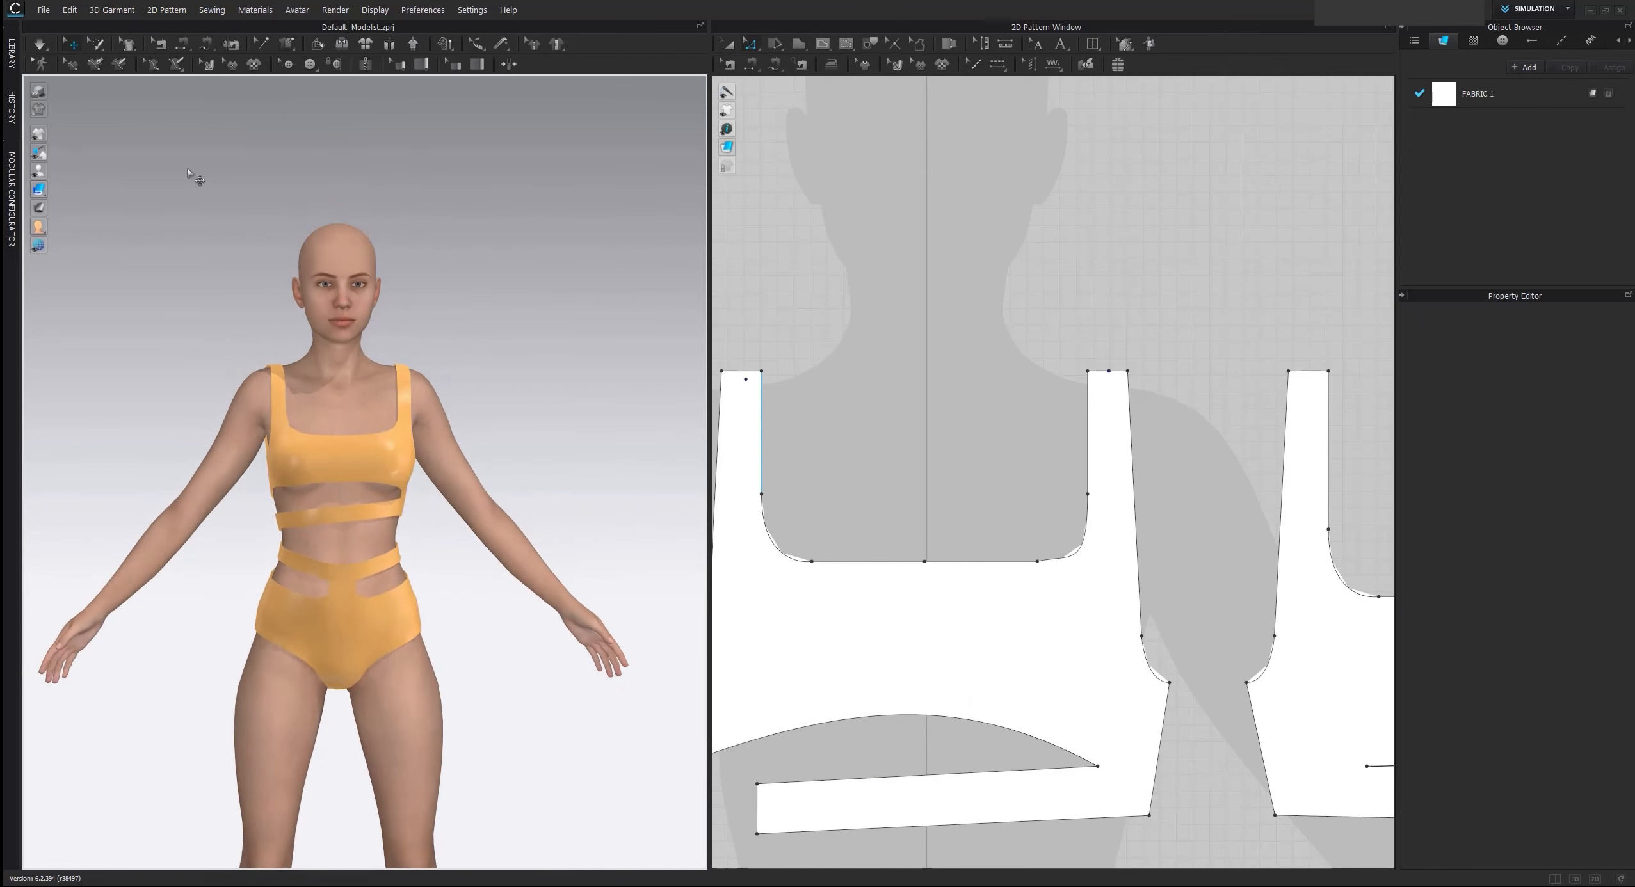
Search the fabric library for "swim"
click(11, 54)
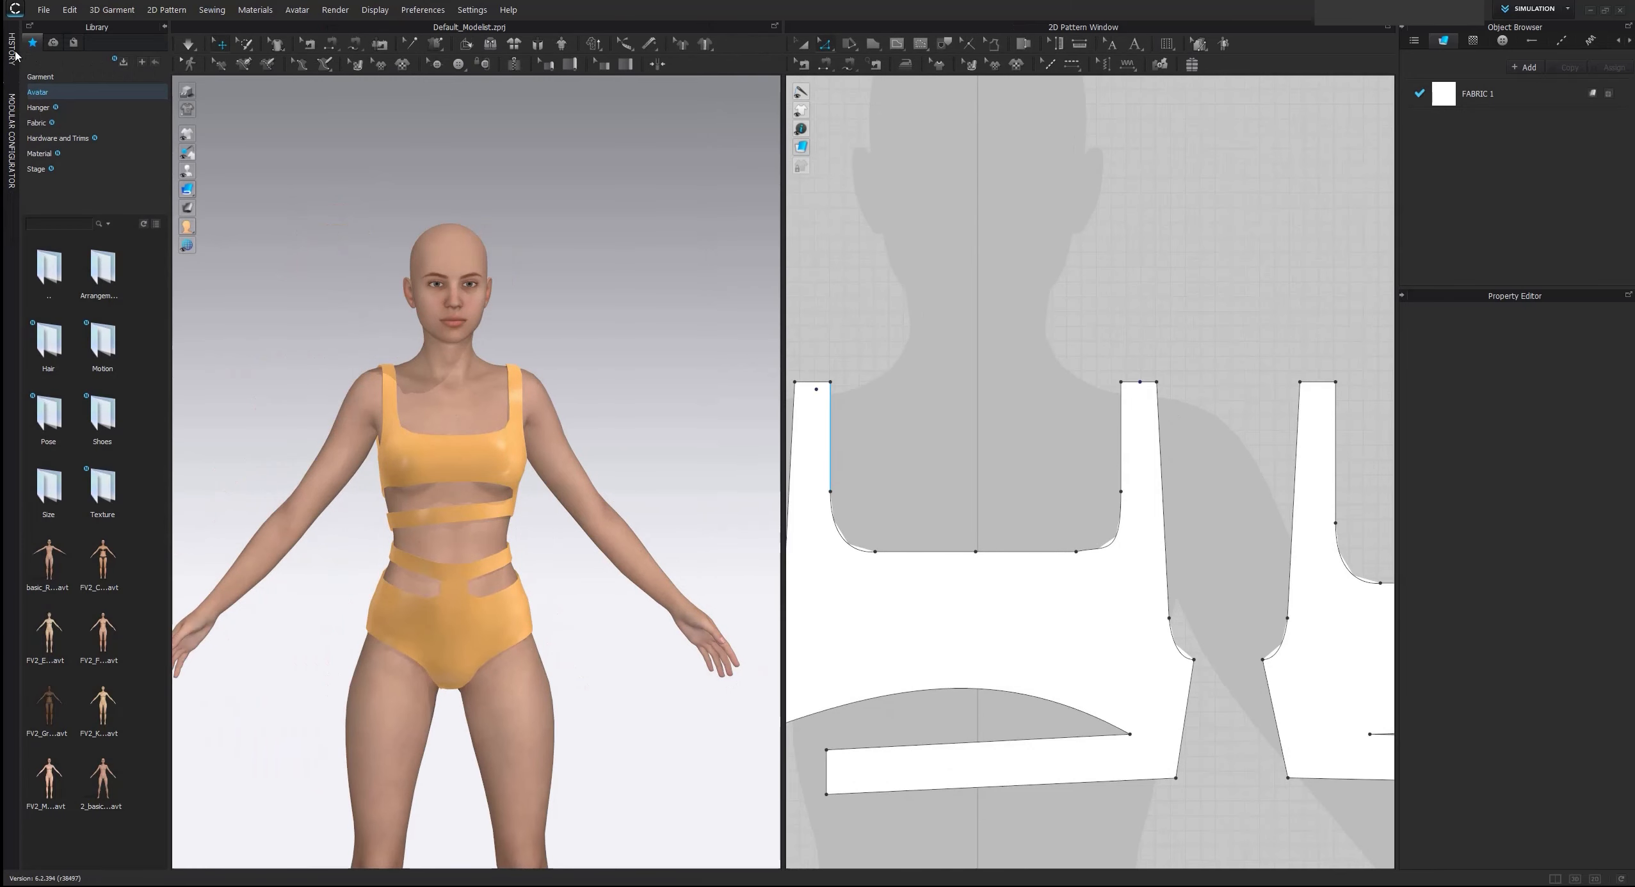
click(61, 122)
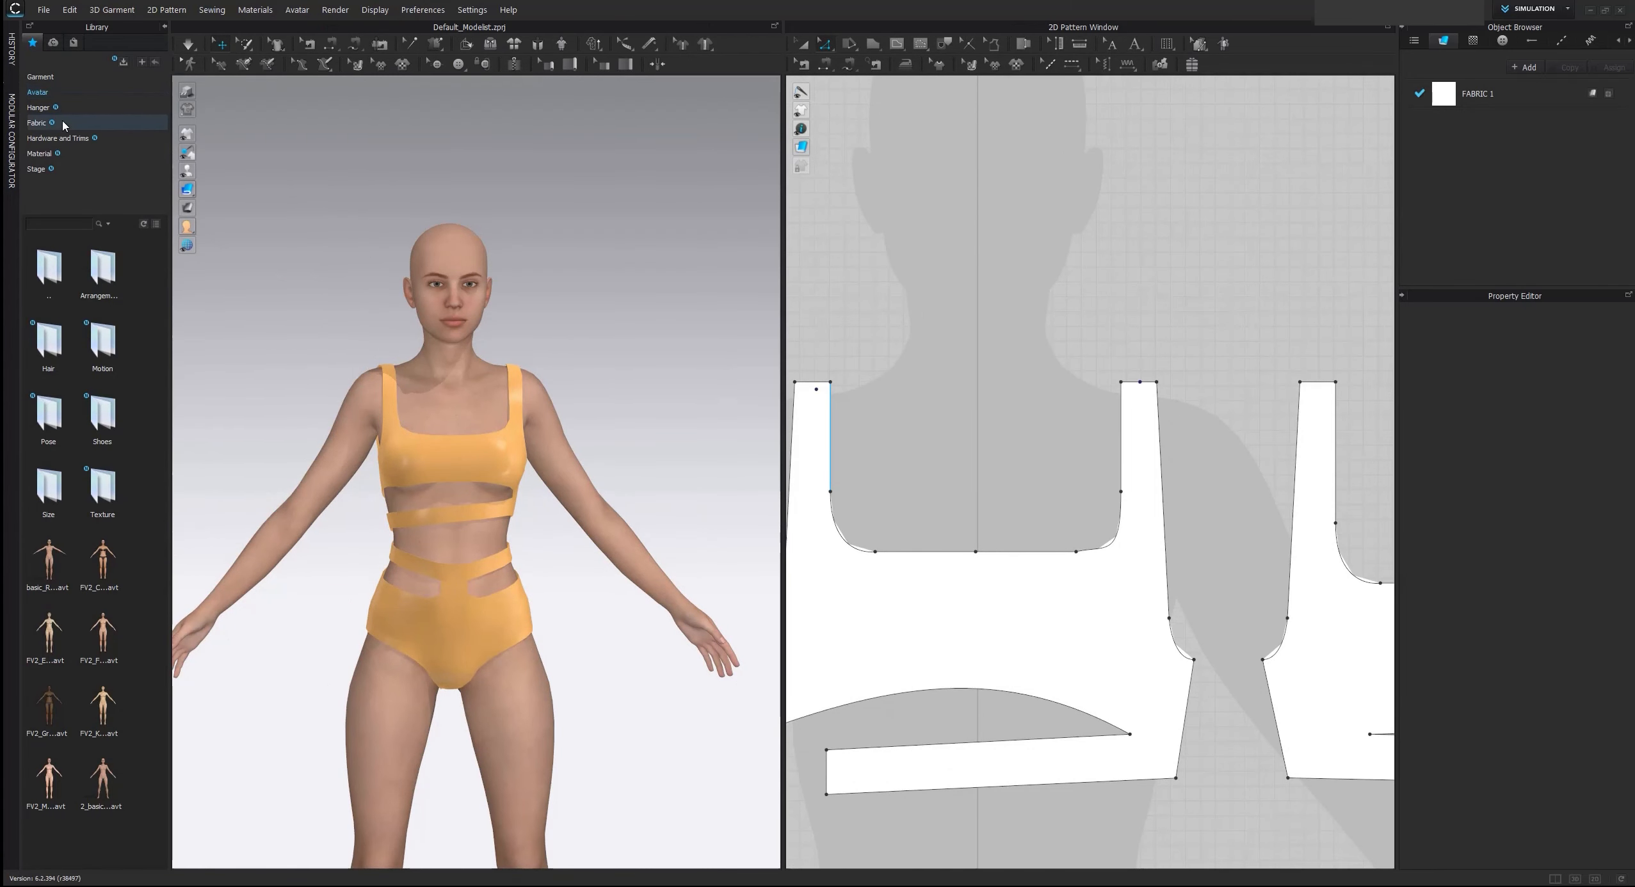
click(48, 219)
text(swim)
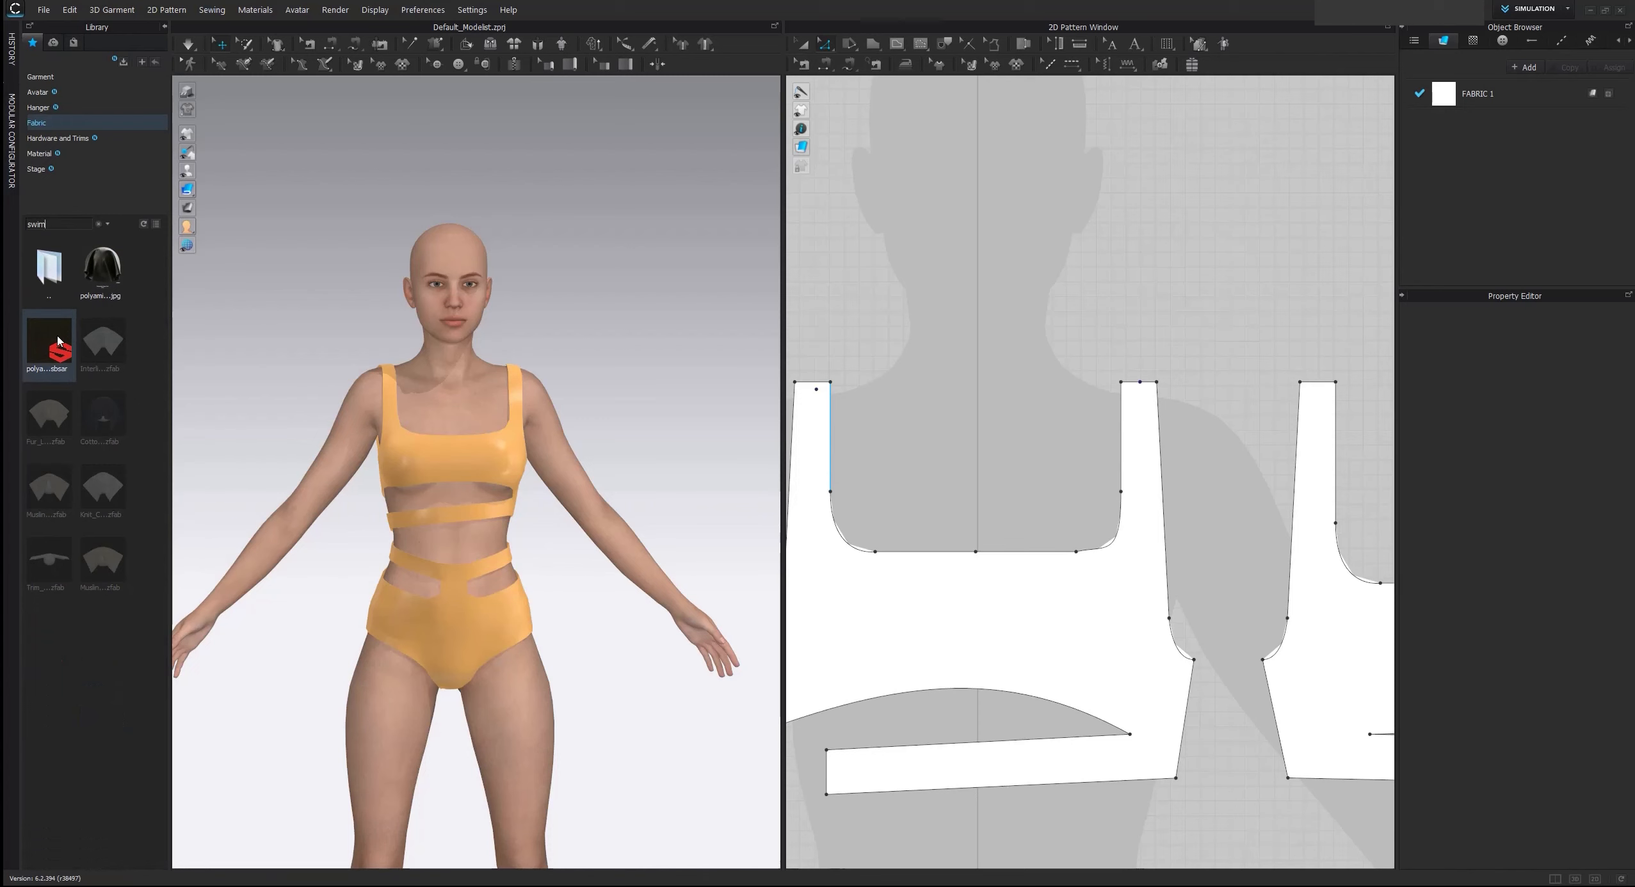
Replace FABRIC 1 with the polyamide_elastane_swim_suit.sbsar material on all swimsuit patterns
mouse_move(58, 341)
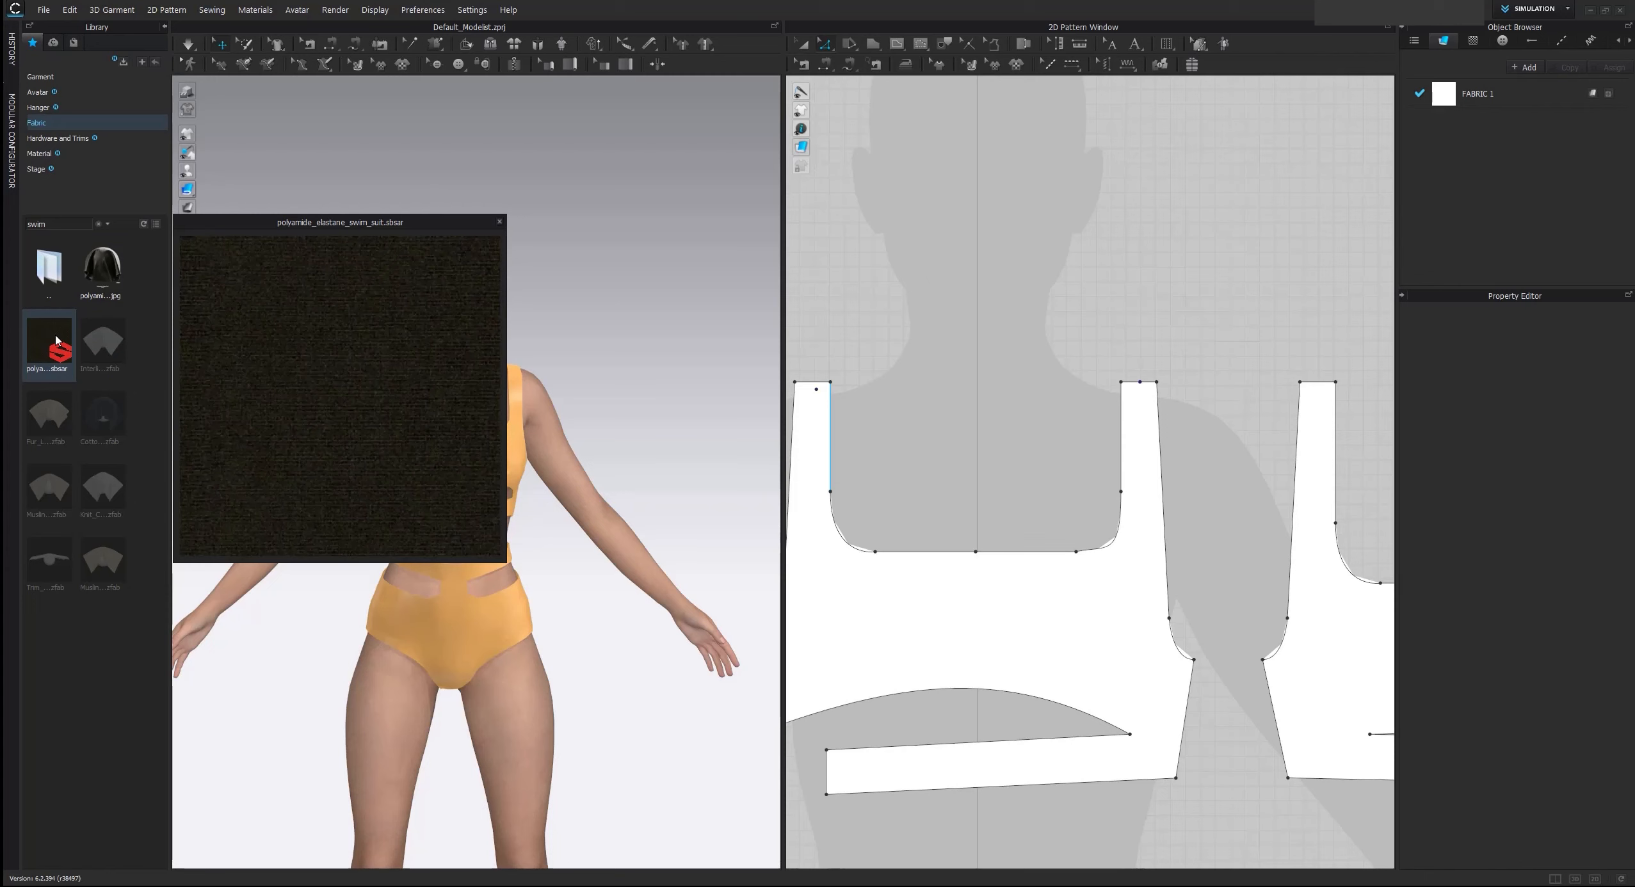
drag(56, 341, 1445, 95)
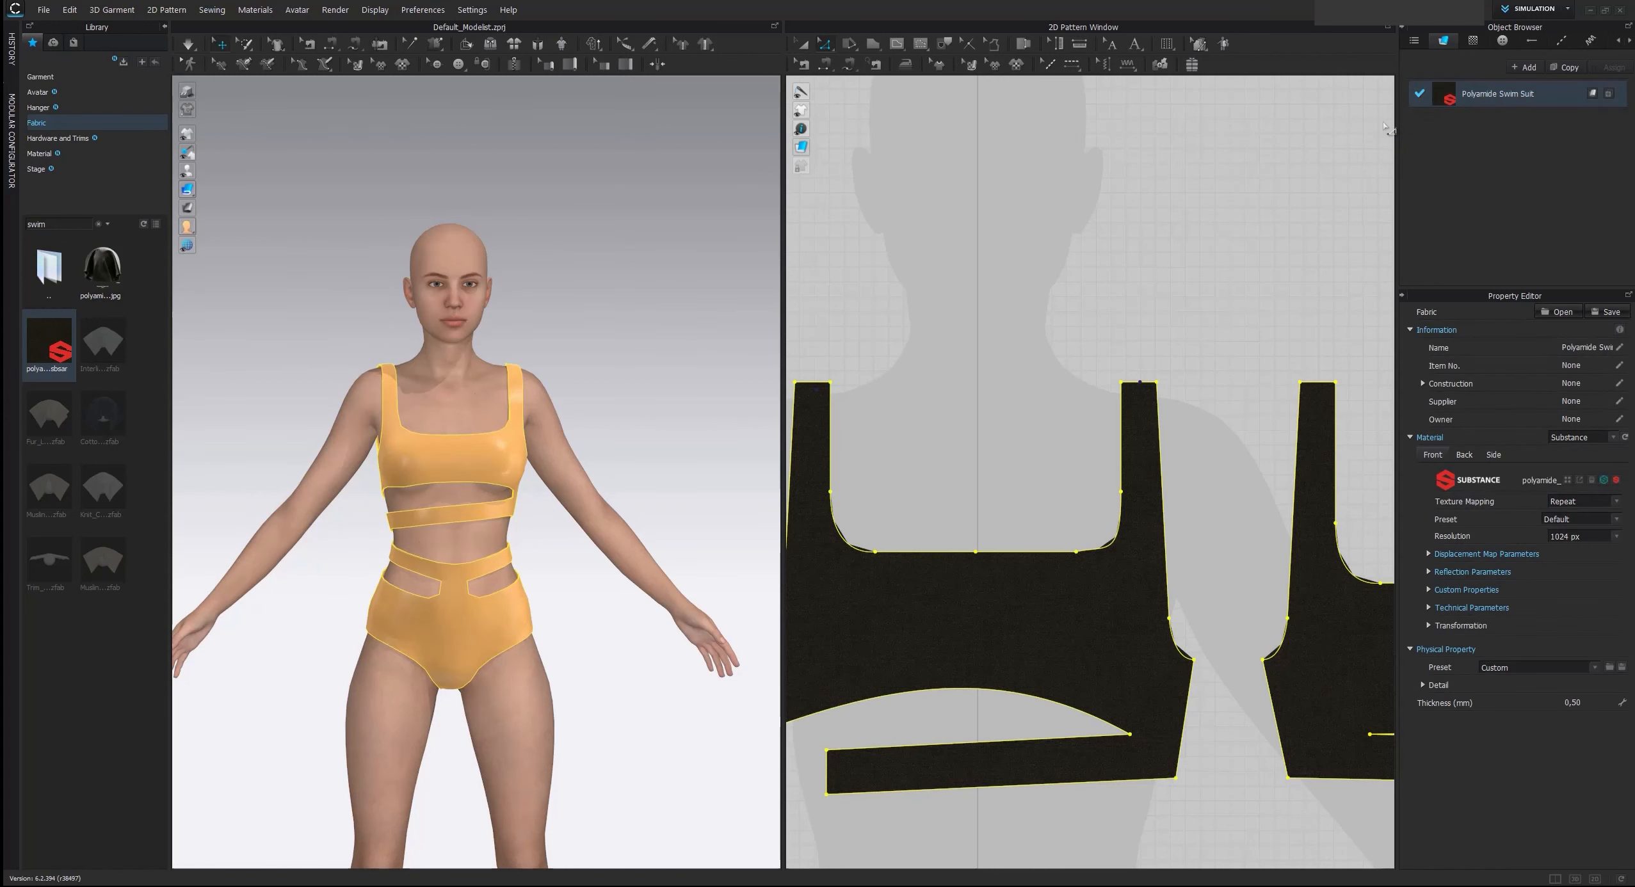
scroll(1387, 128, down, 1)
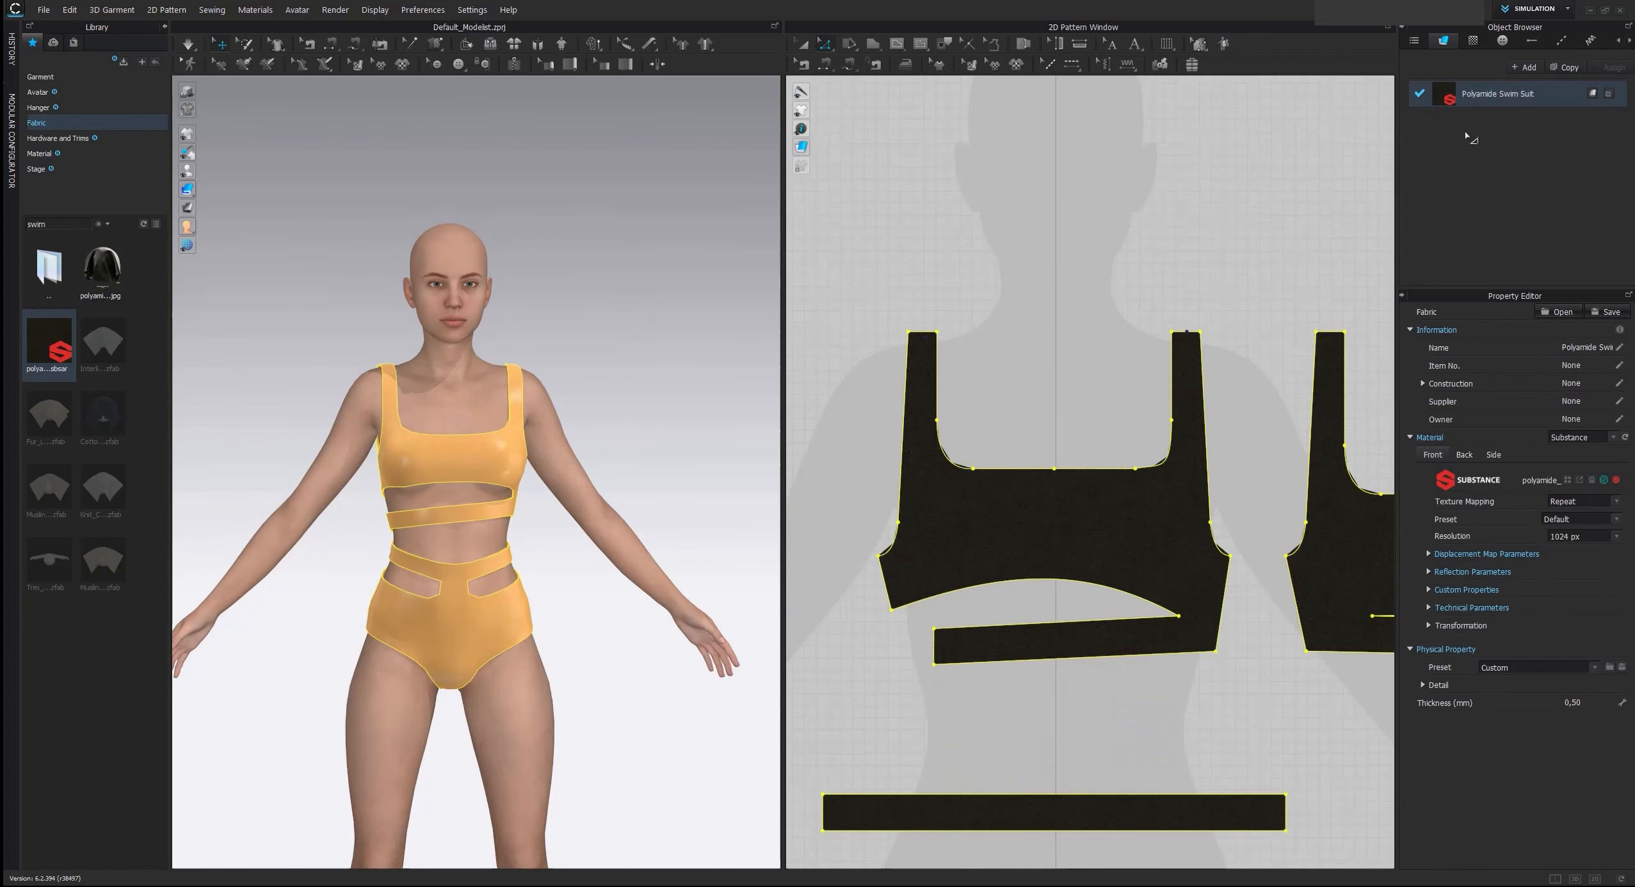
Set the swim fabric's custom colour property to the palette's Yellow 1 and deselect the patterns
click(1436, 573)
click(1430, 619)
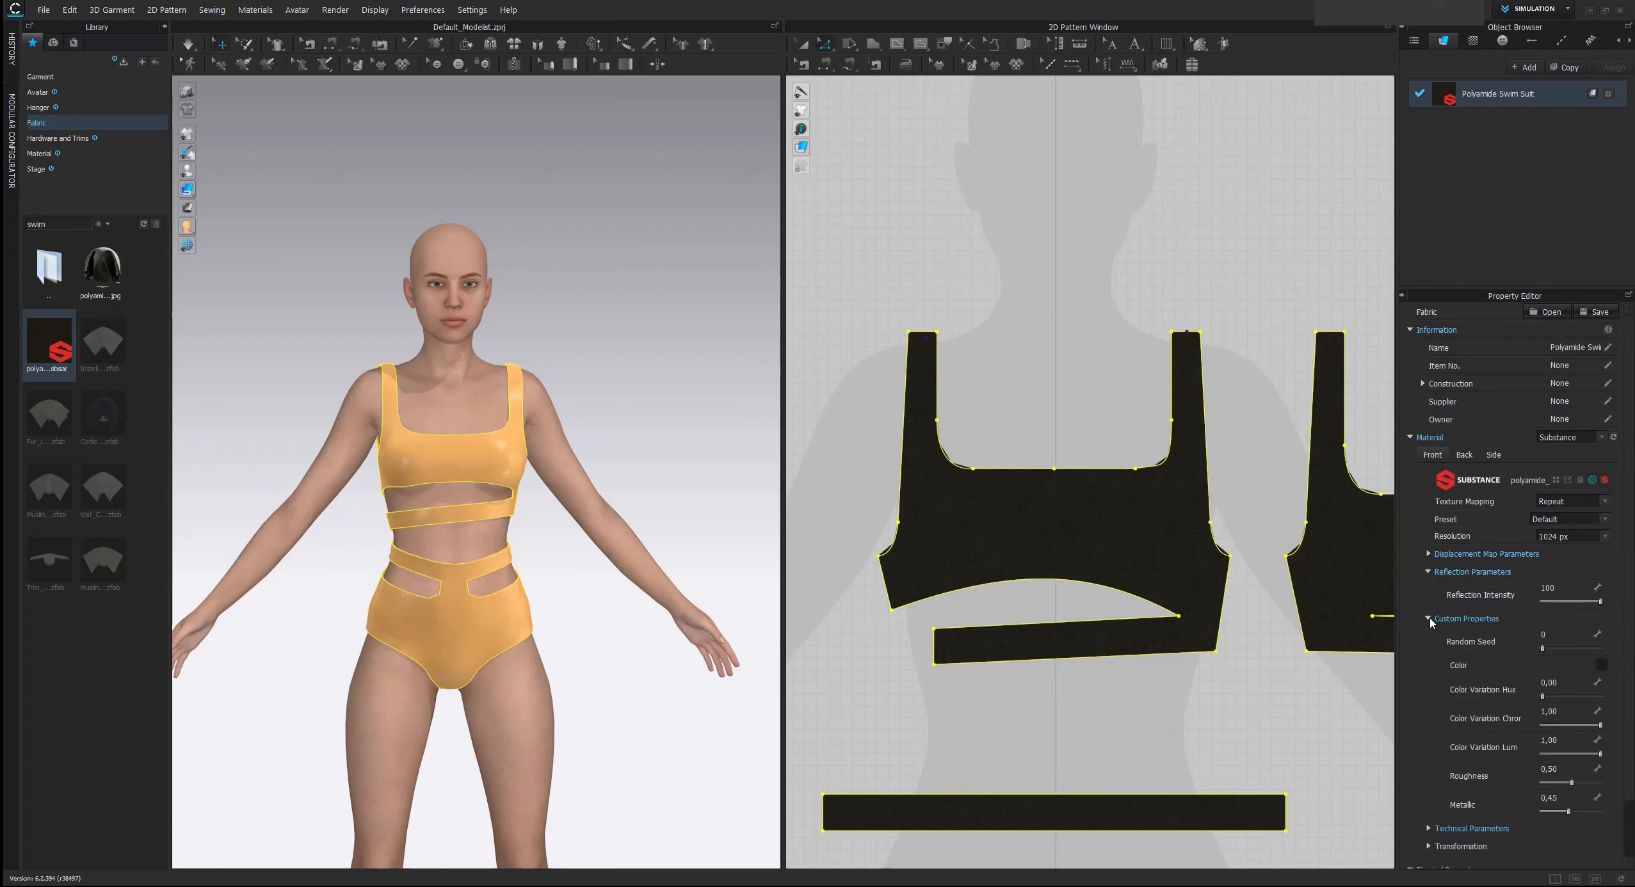
click(1602, 666)
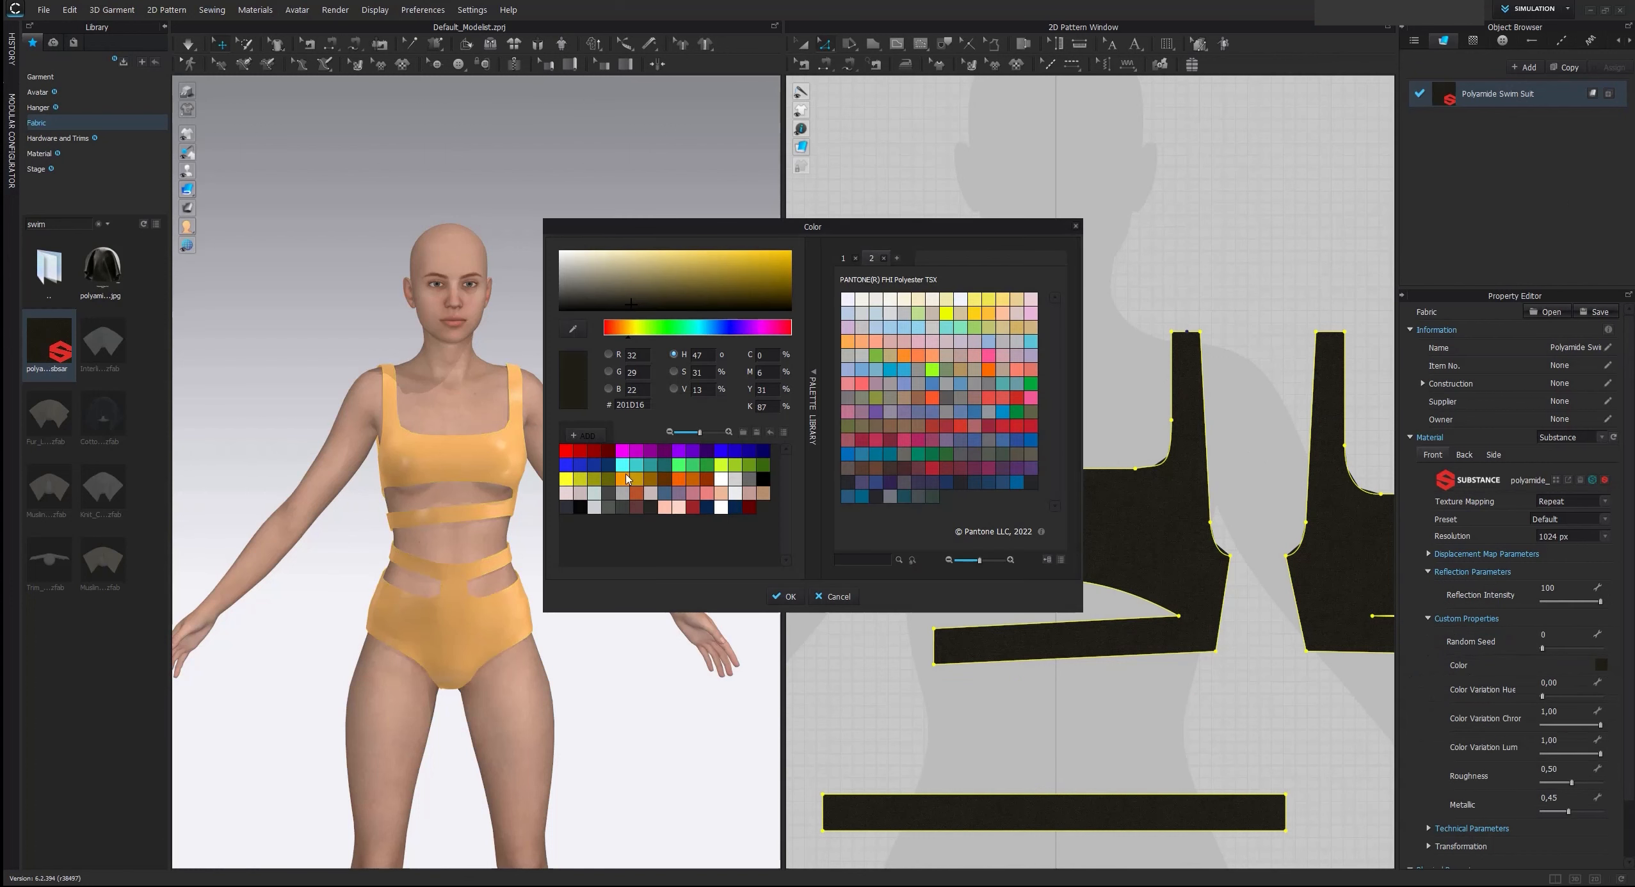
click(566, 479)
click(785, 597)
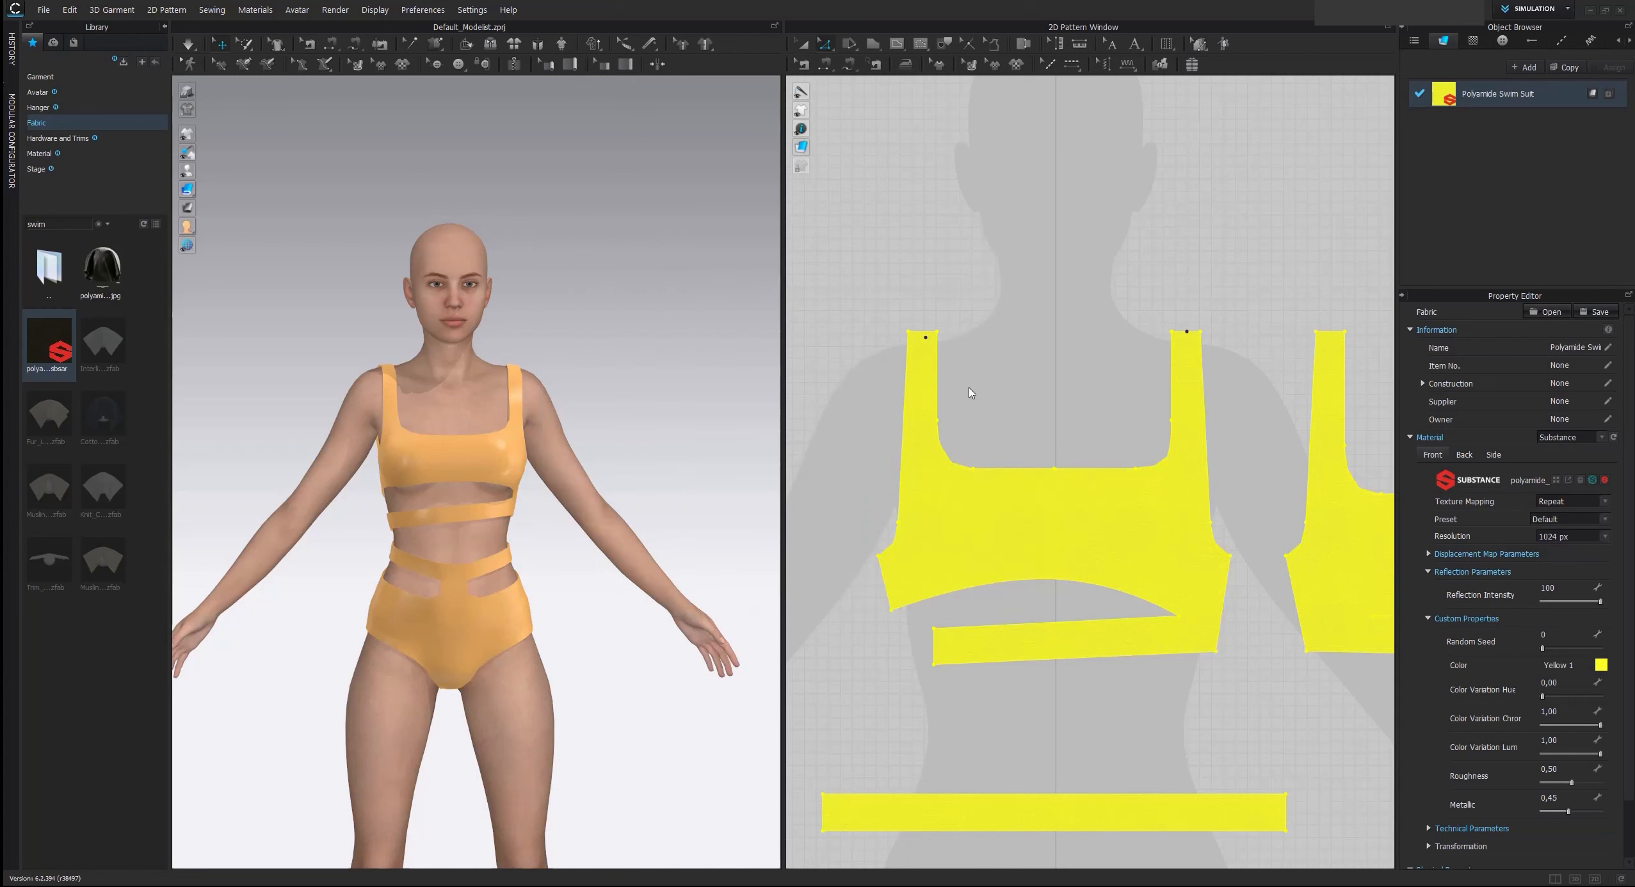
click(983, 366)
Hide the library and examine the yellow swimsuit closely on the avatar from the front
scroll(708, 407, down, 2)
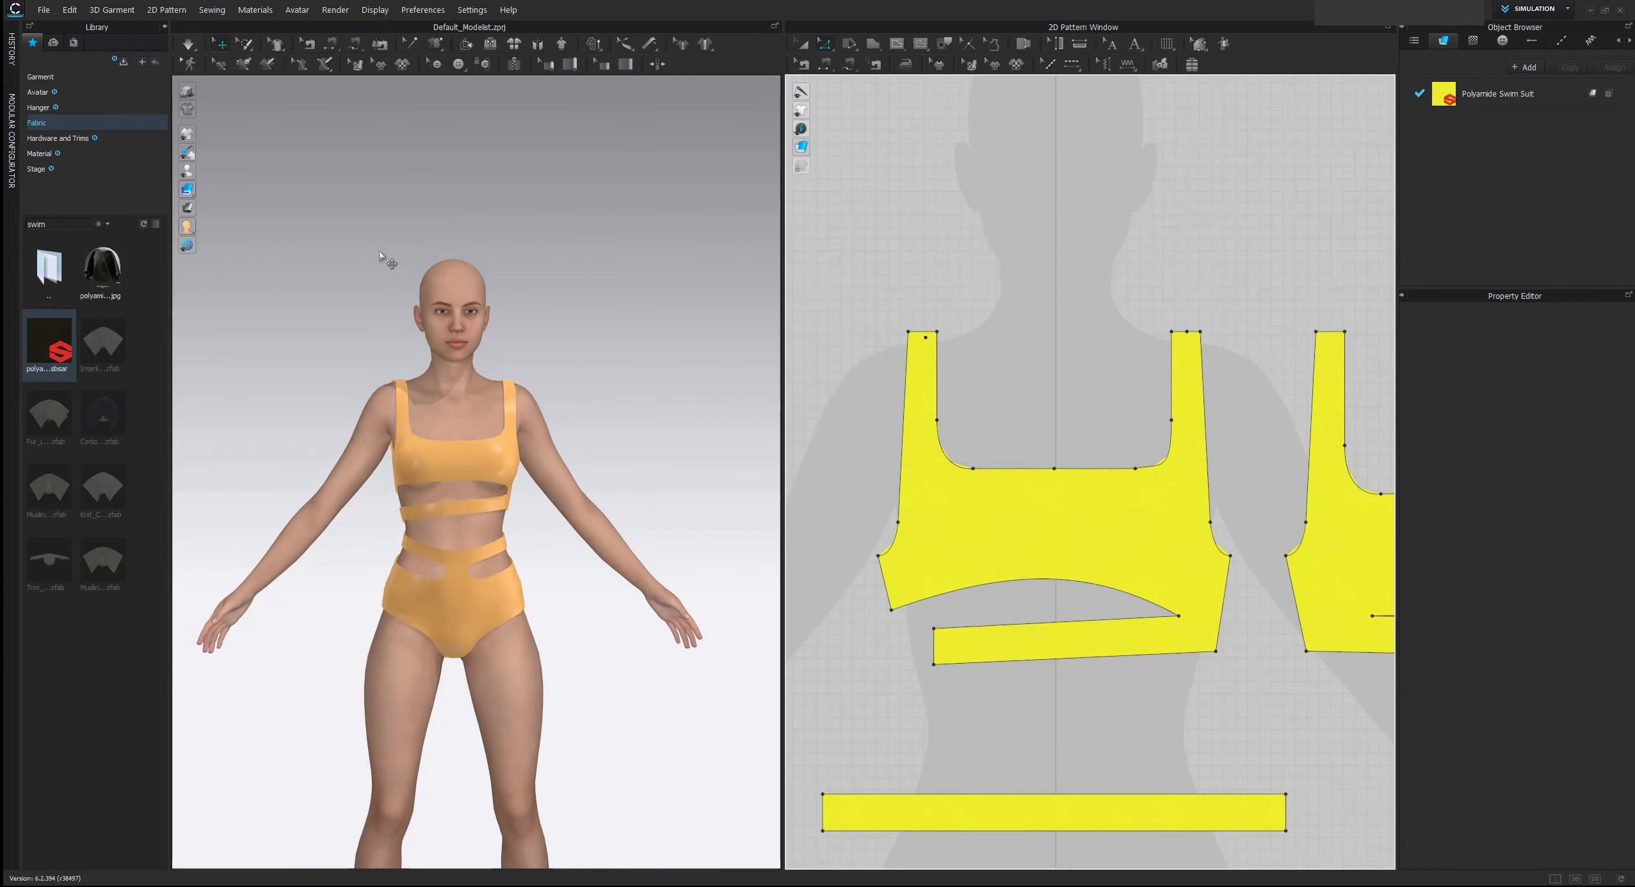
scroll(973, 320, down, 2)
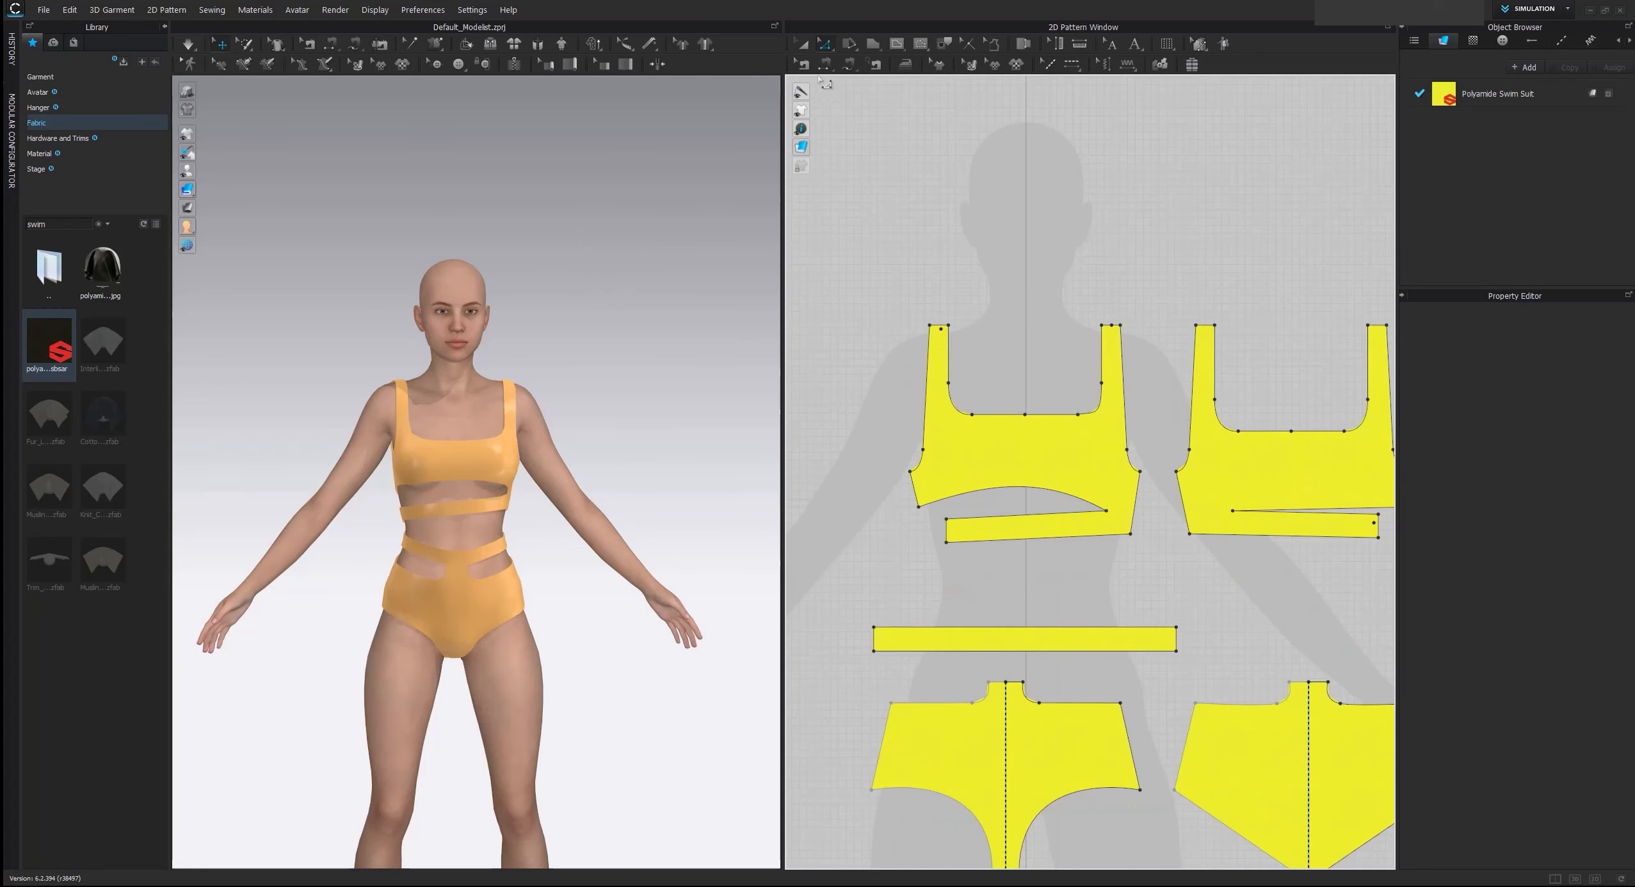
scroll(1024, 210, down, 3)
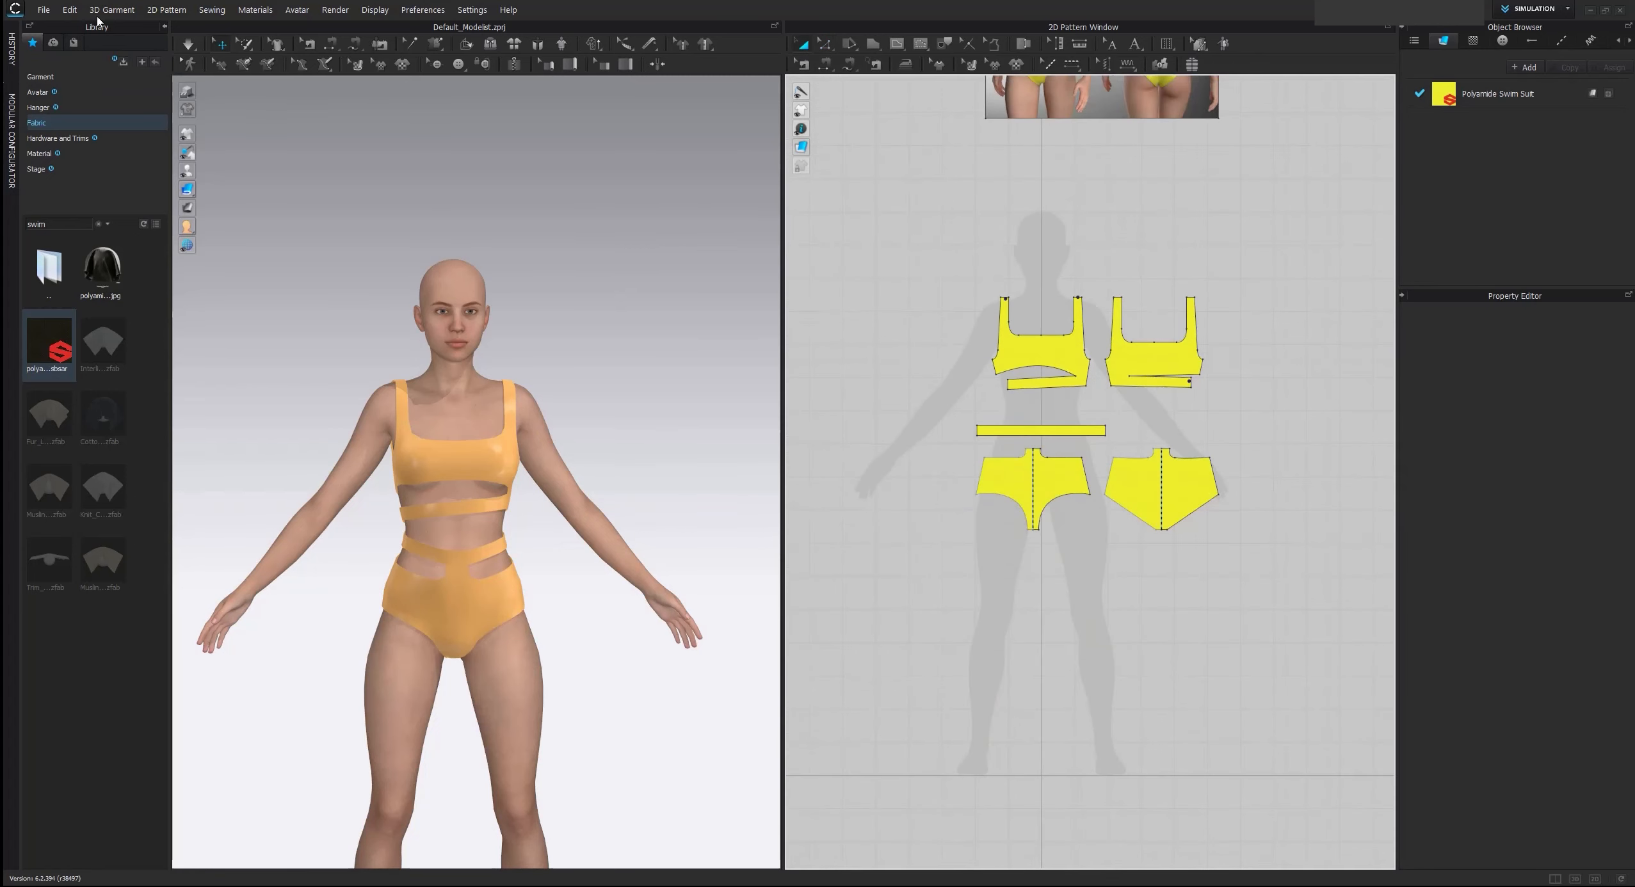
click(165, 27)
drag(927, 252, 1314, 650)
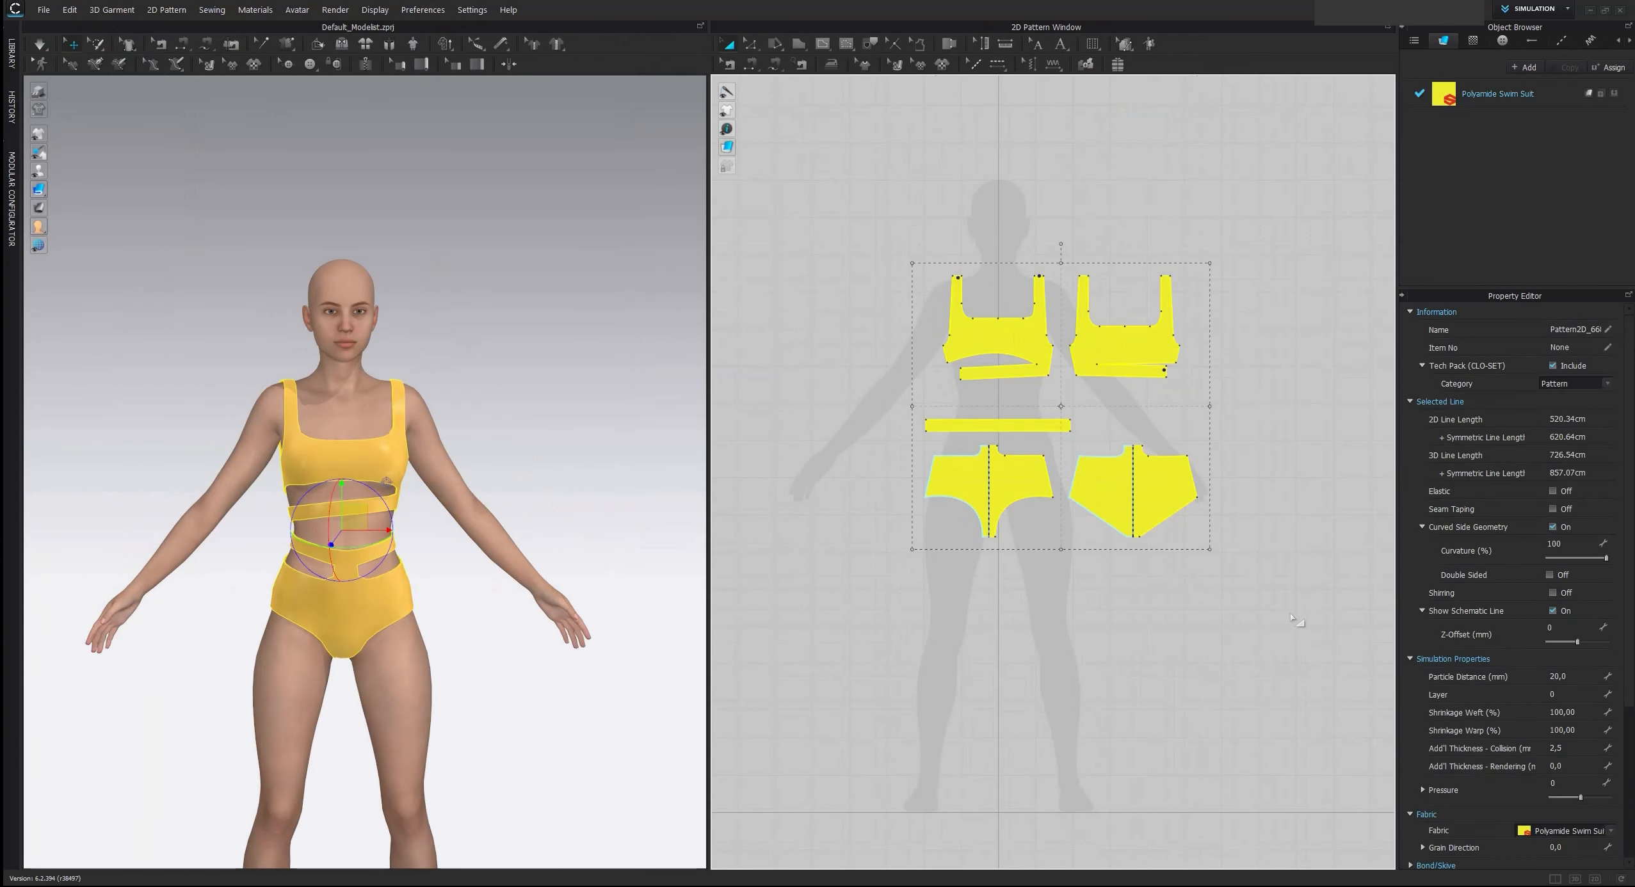
click(1295, 620)
scroll(423, 448, up, 5)
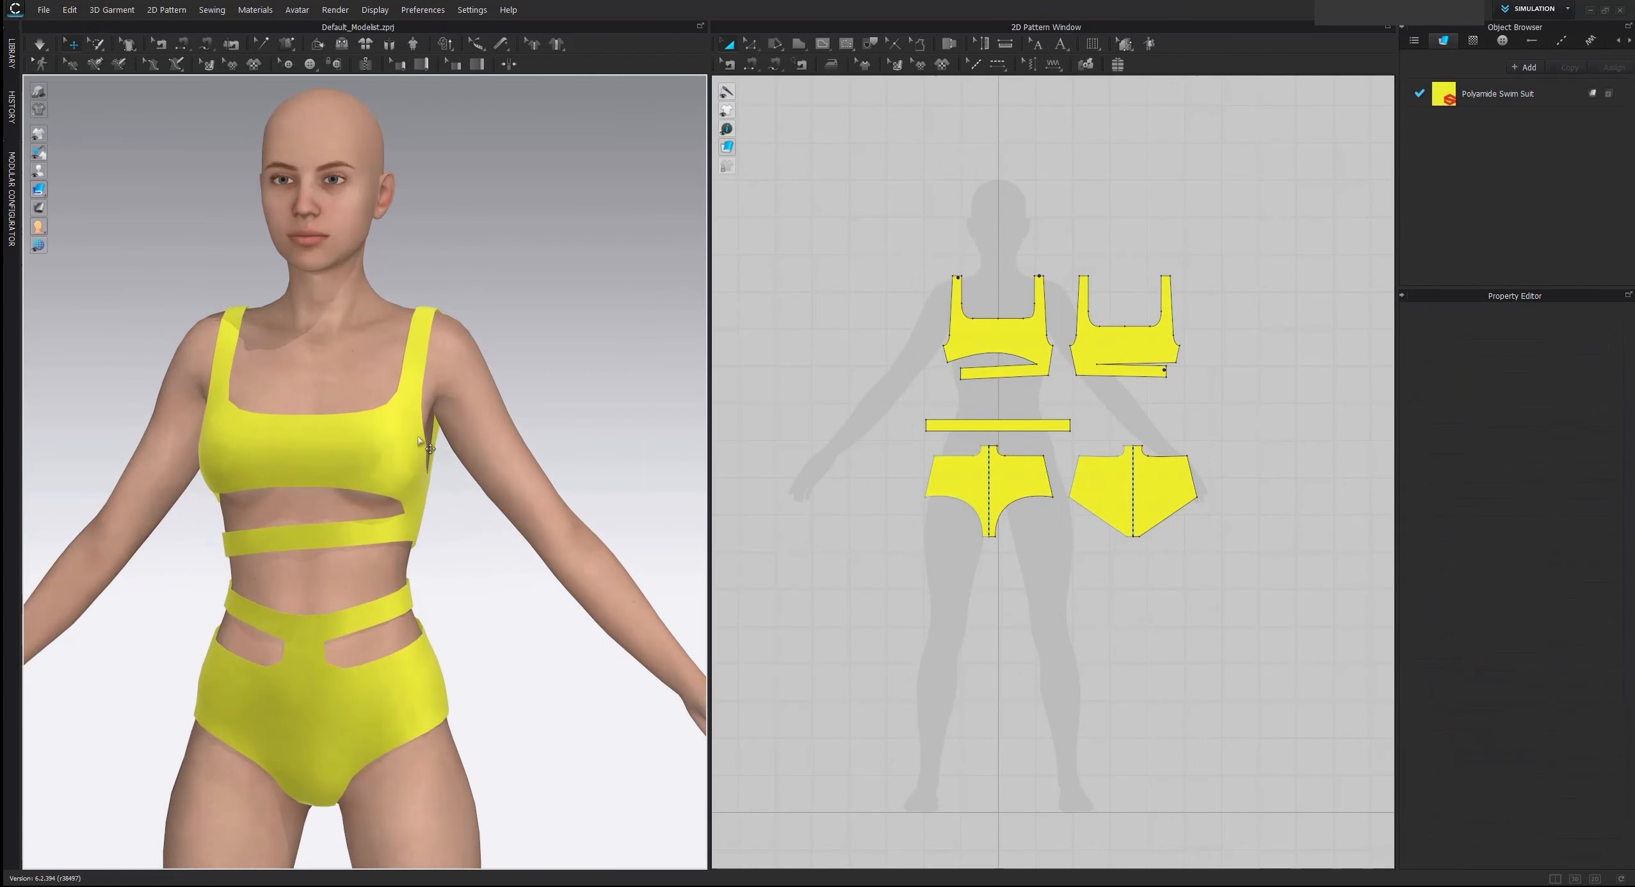
right_drag(420, 441, 440, 451)
middle_drag(438, 452, 490, 450)
scroll(448, 406, up, 2)
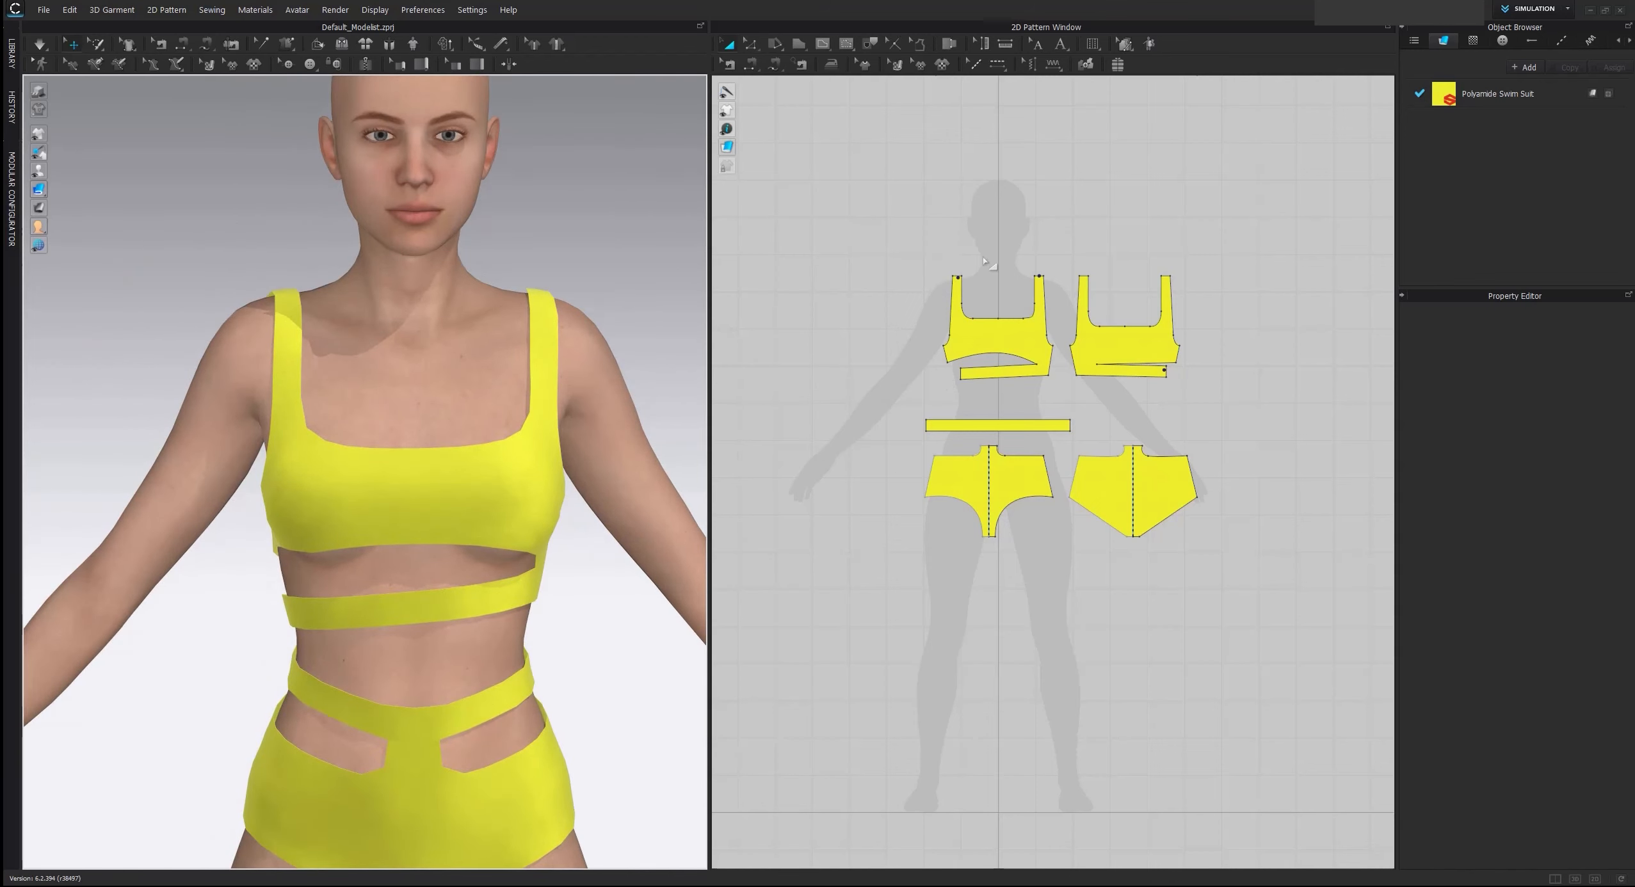
Enter the additional rendering thickness for all swimsuit patterns together and check the fabric edges at the front and back
drag(851, 196, 1347, 629)
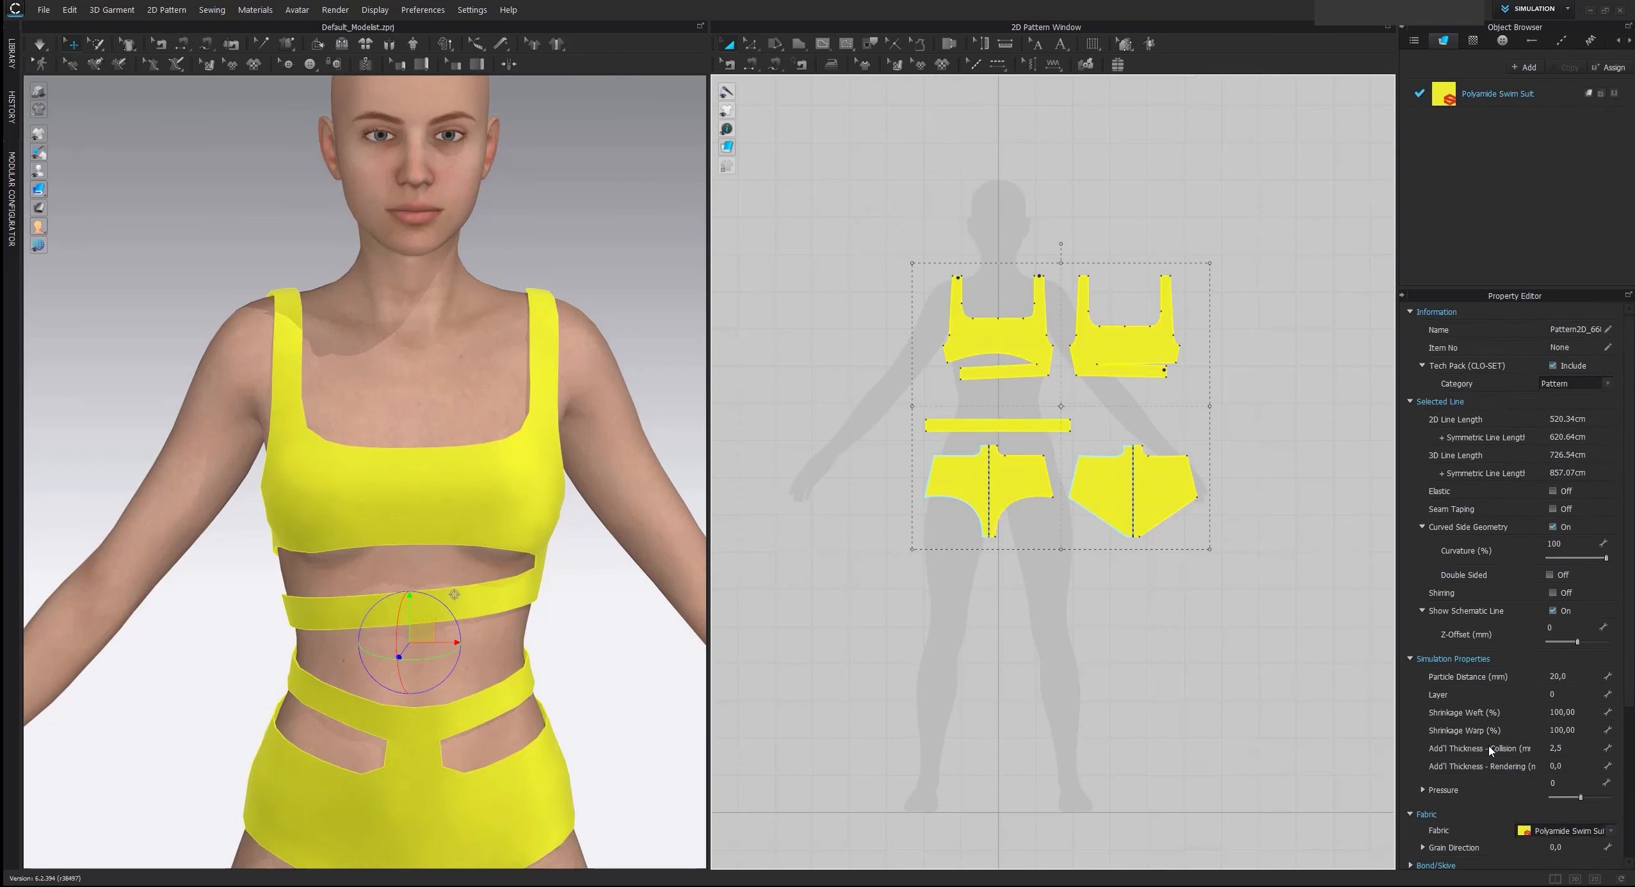
click(1581, 767)
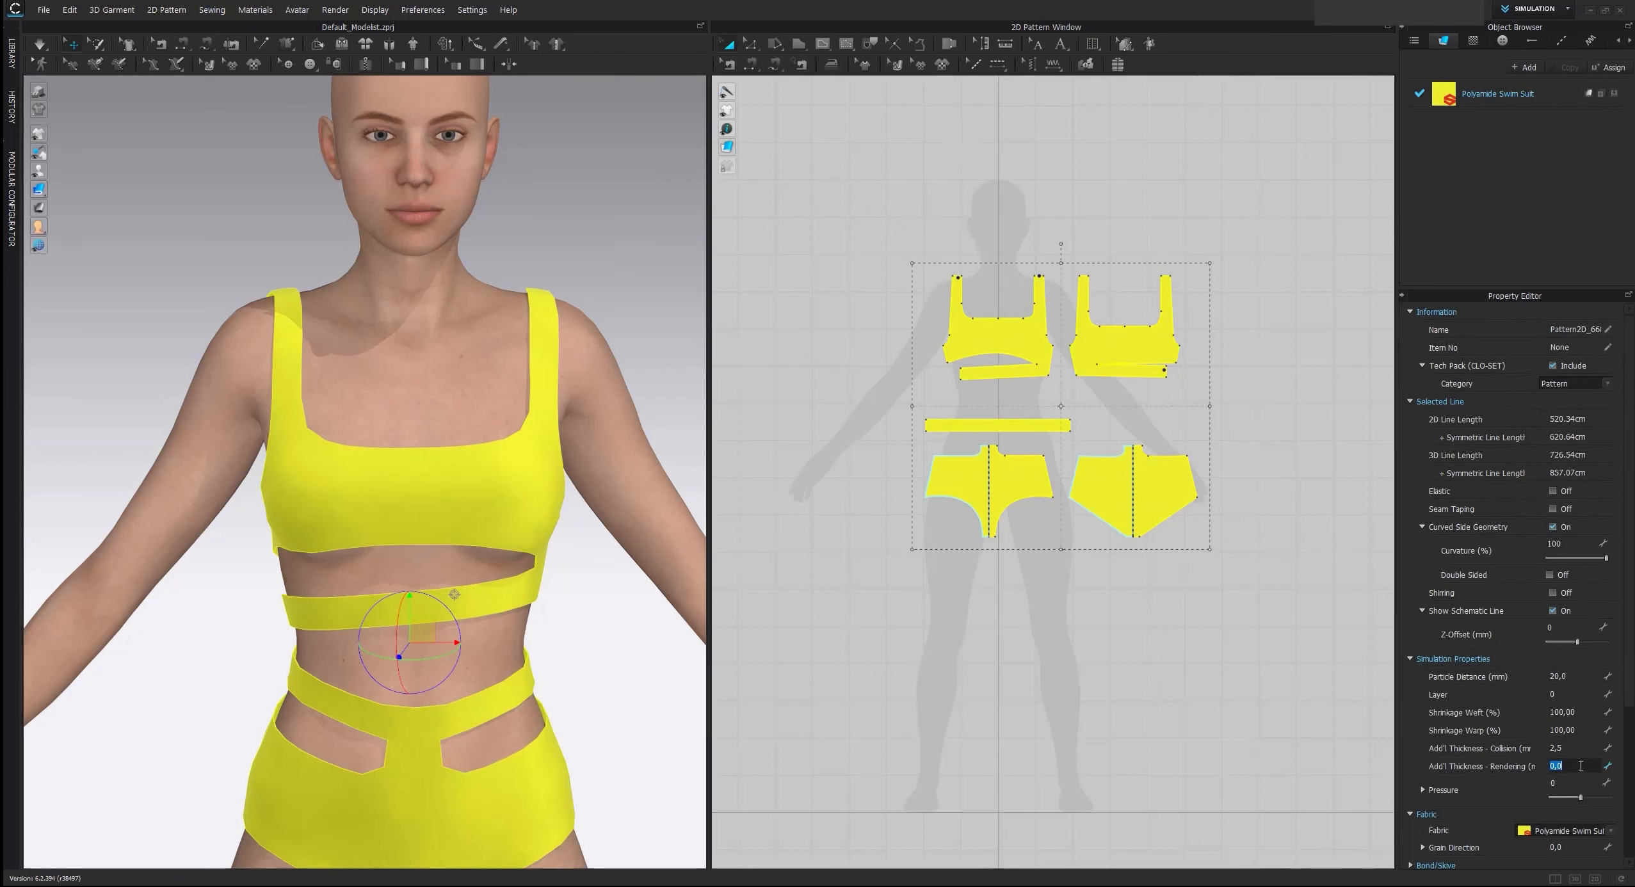
key(Return)
right_drag(410, 546, 734, 514)
scroll(555, 506, up, 6)
scroll(526, 544, down, 4)
click(883, 566)
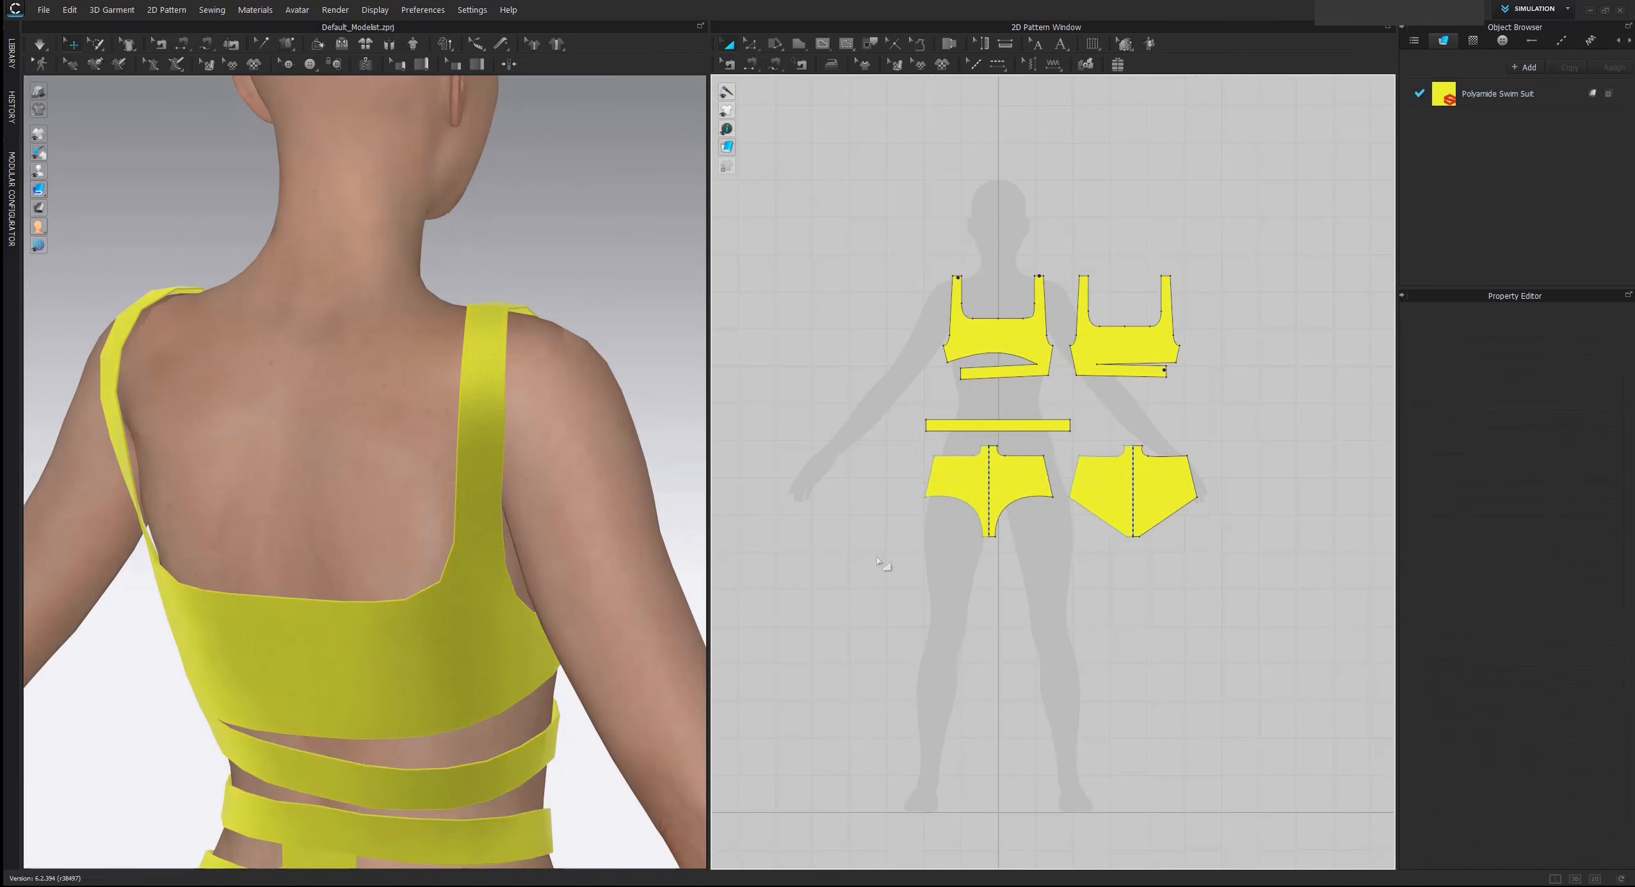
Inspect how the shoulder strap lies, set the avatar's skin offset to 1 mm, and simulate the swimsuit
right_drag(570, 544, 494, 535)
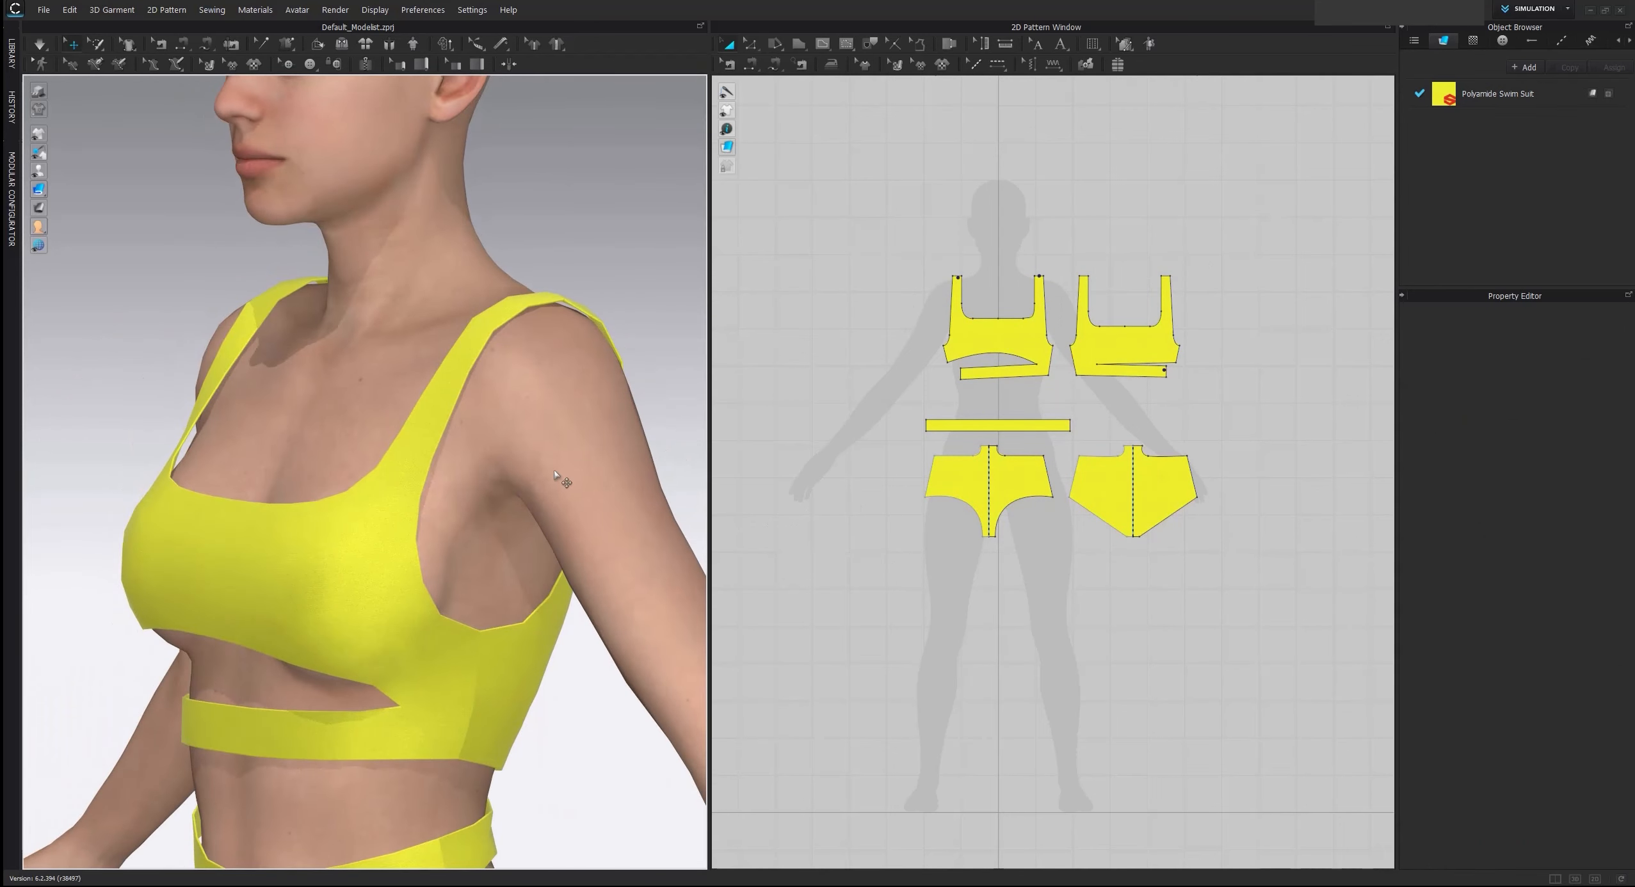
scroll(542, 449, up, 10)
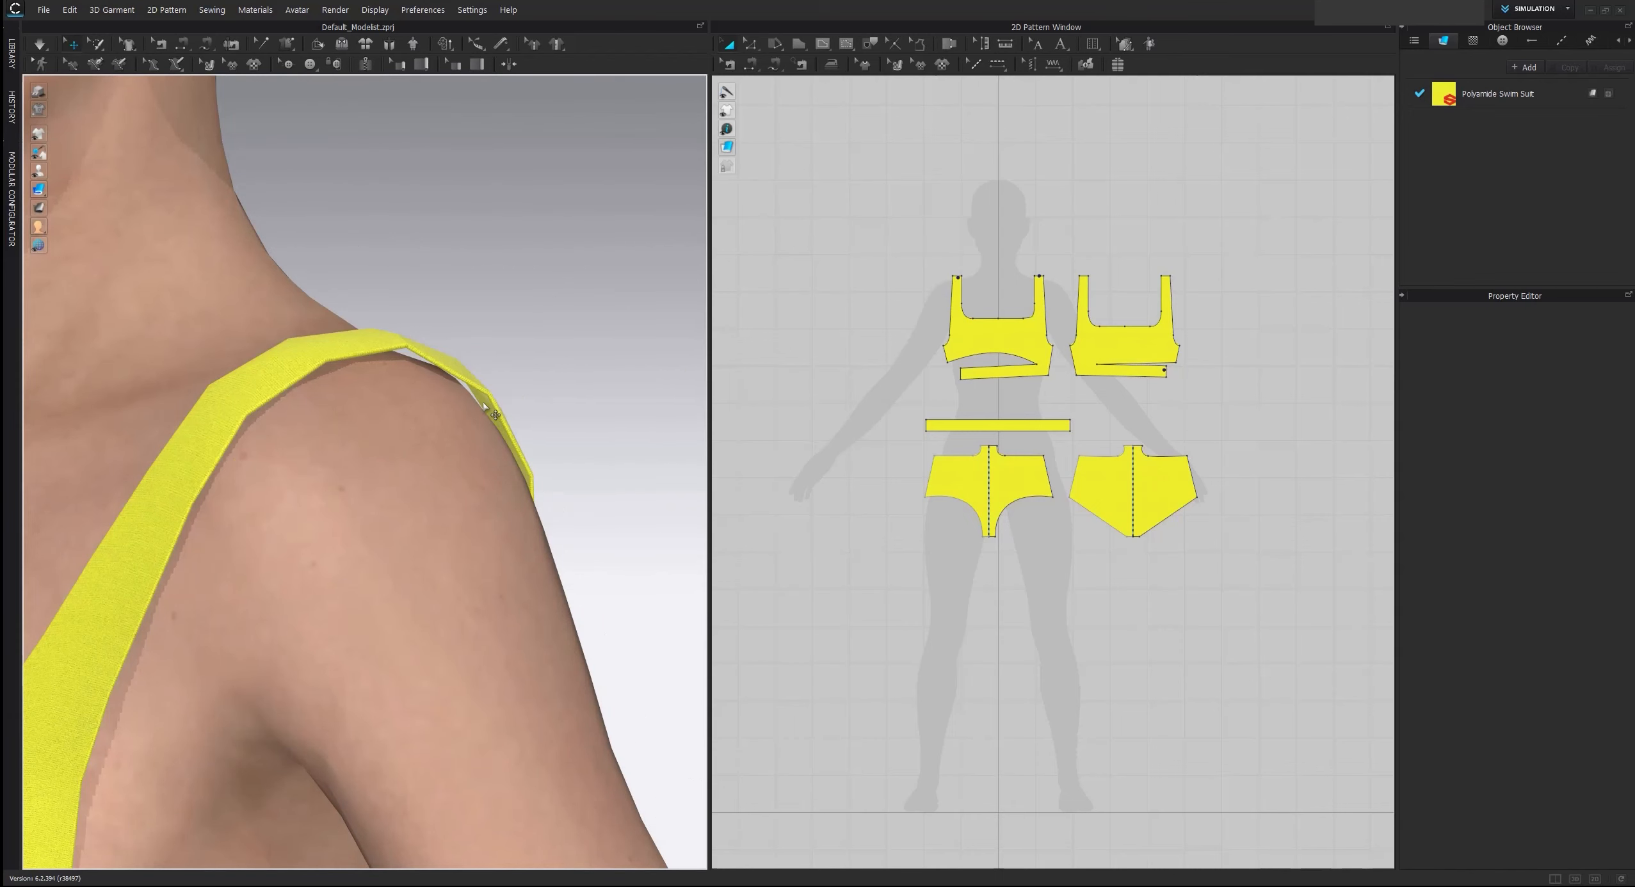
scroll(409, 451, down, 6)
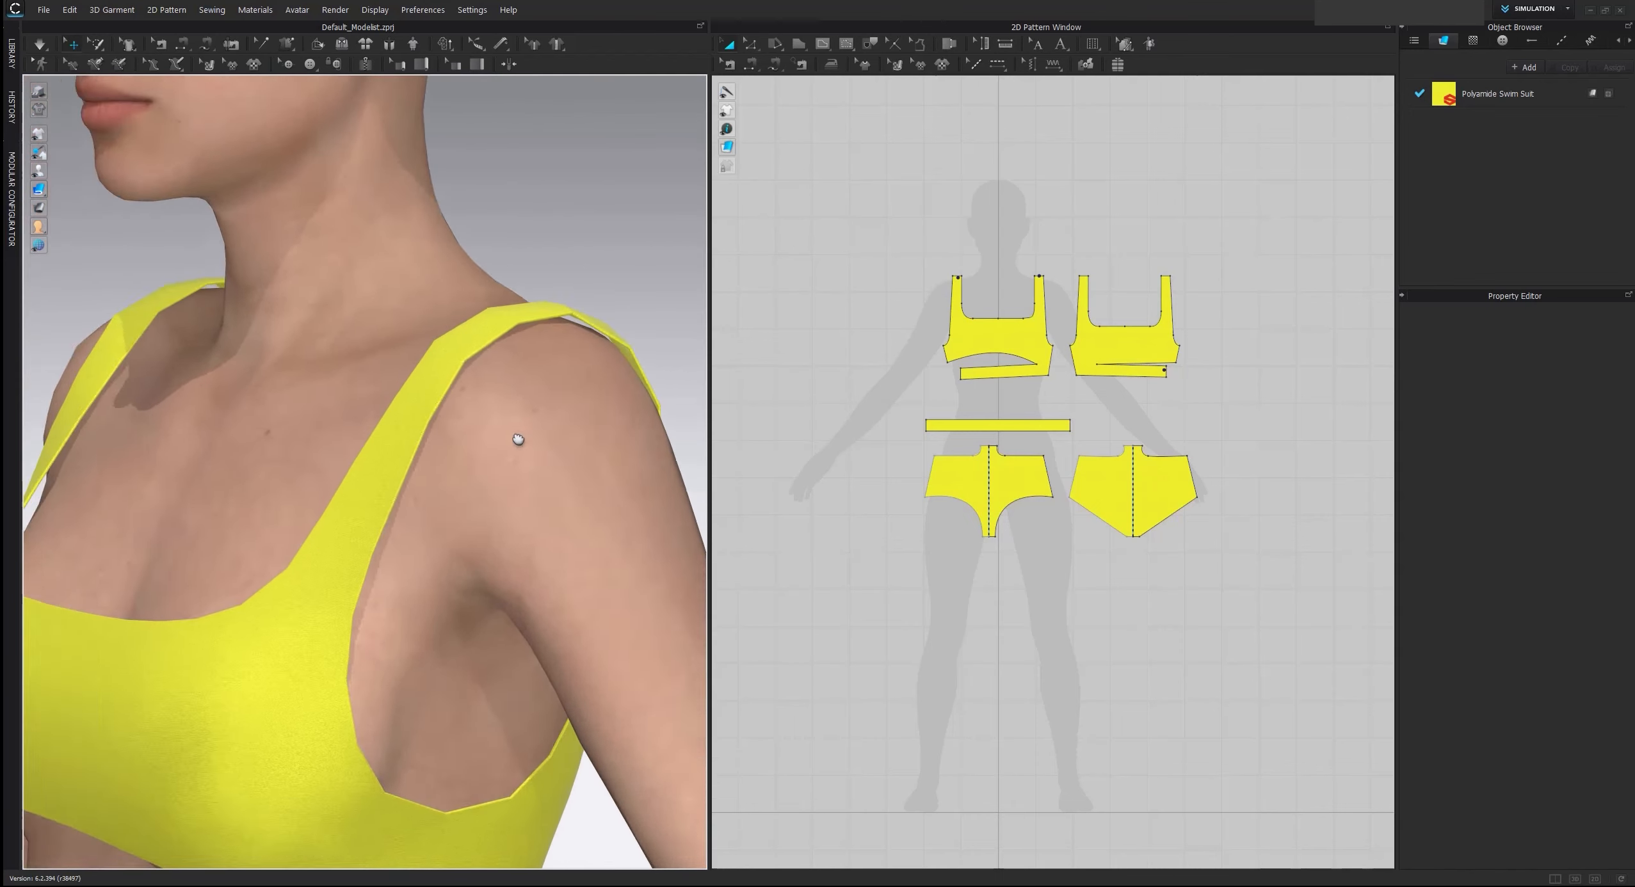
click(489, 421)
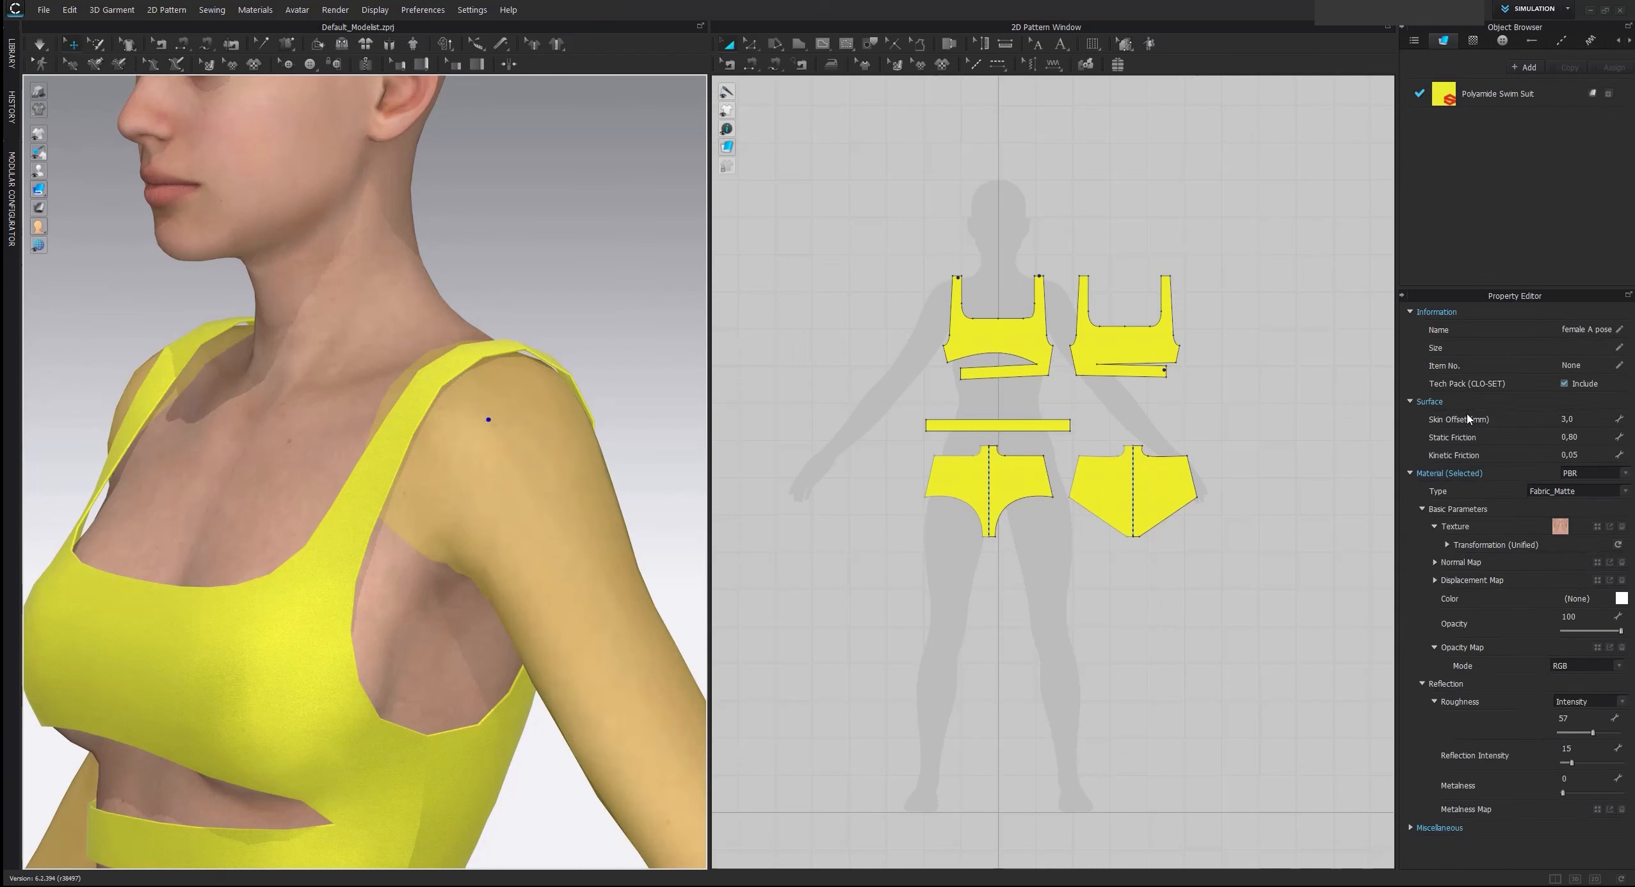
click(1580, 417)
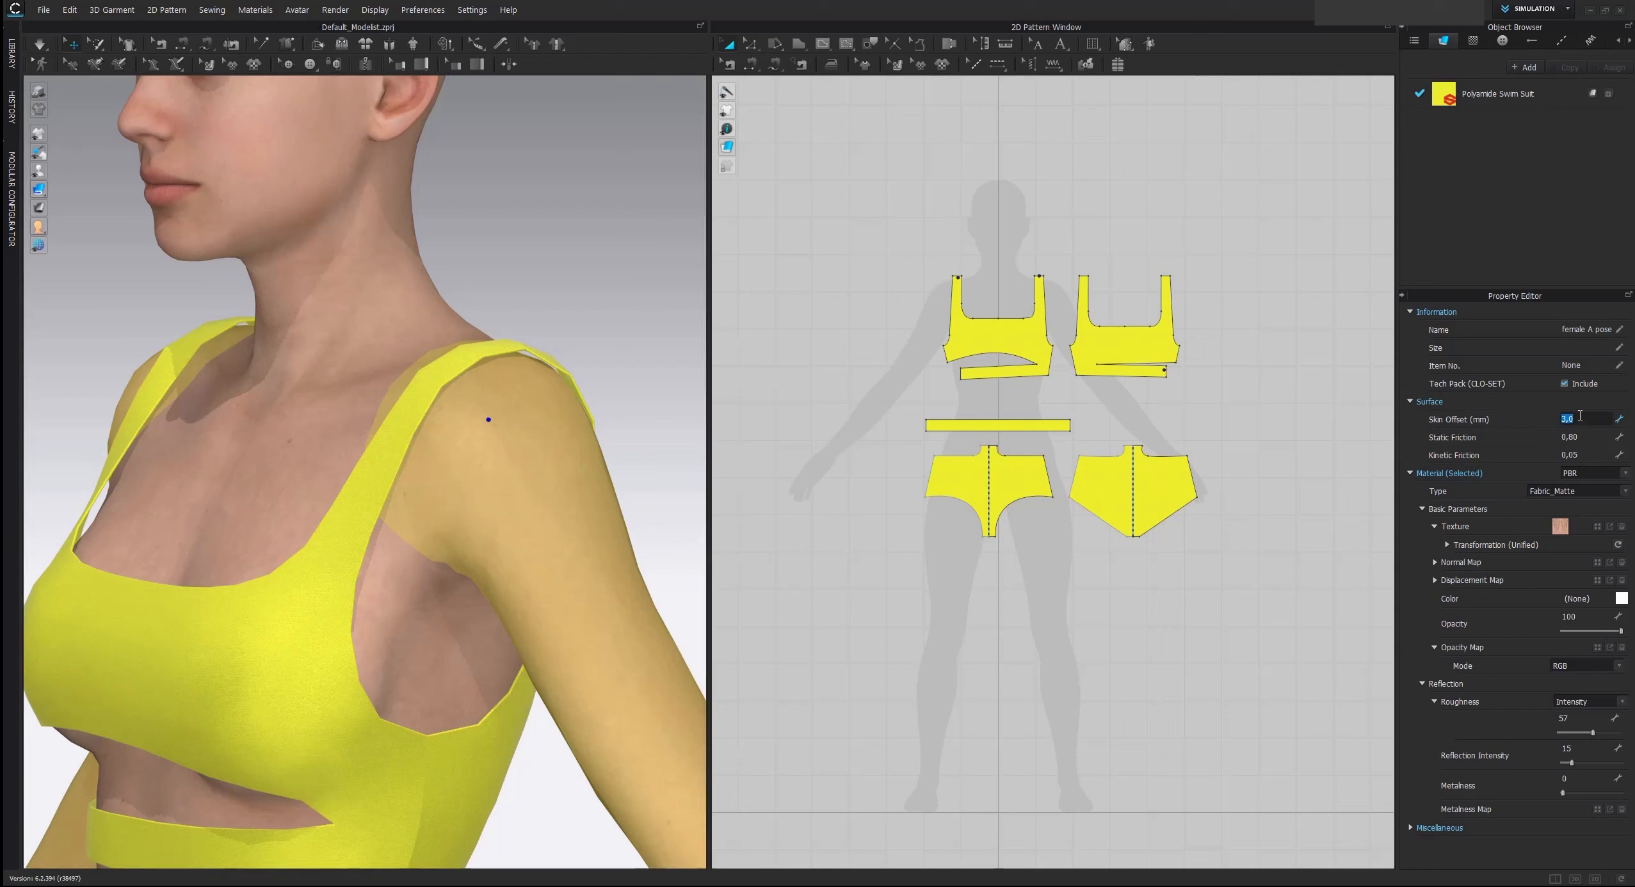
text(1)
key(Return)
key(space)
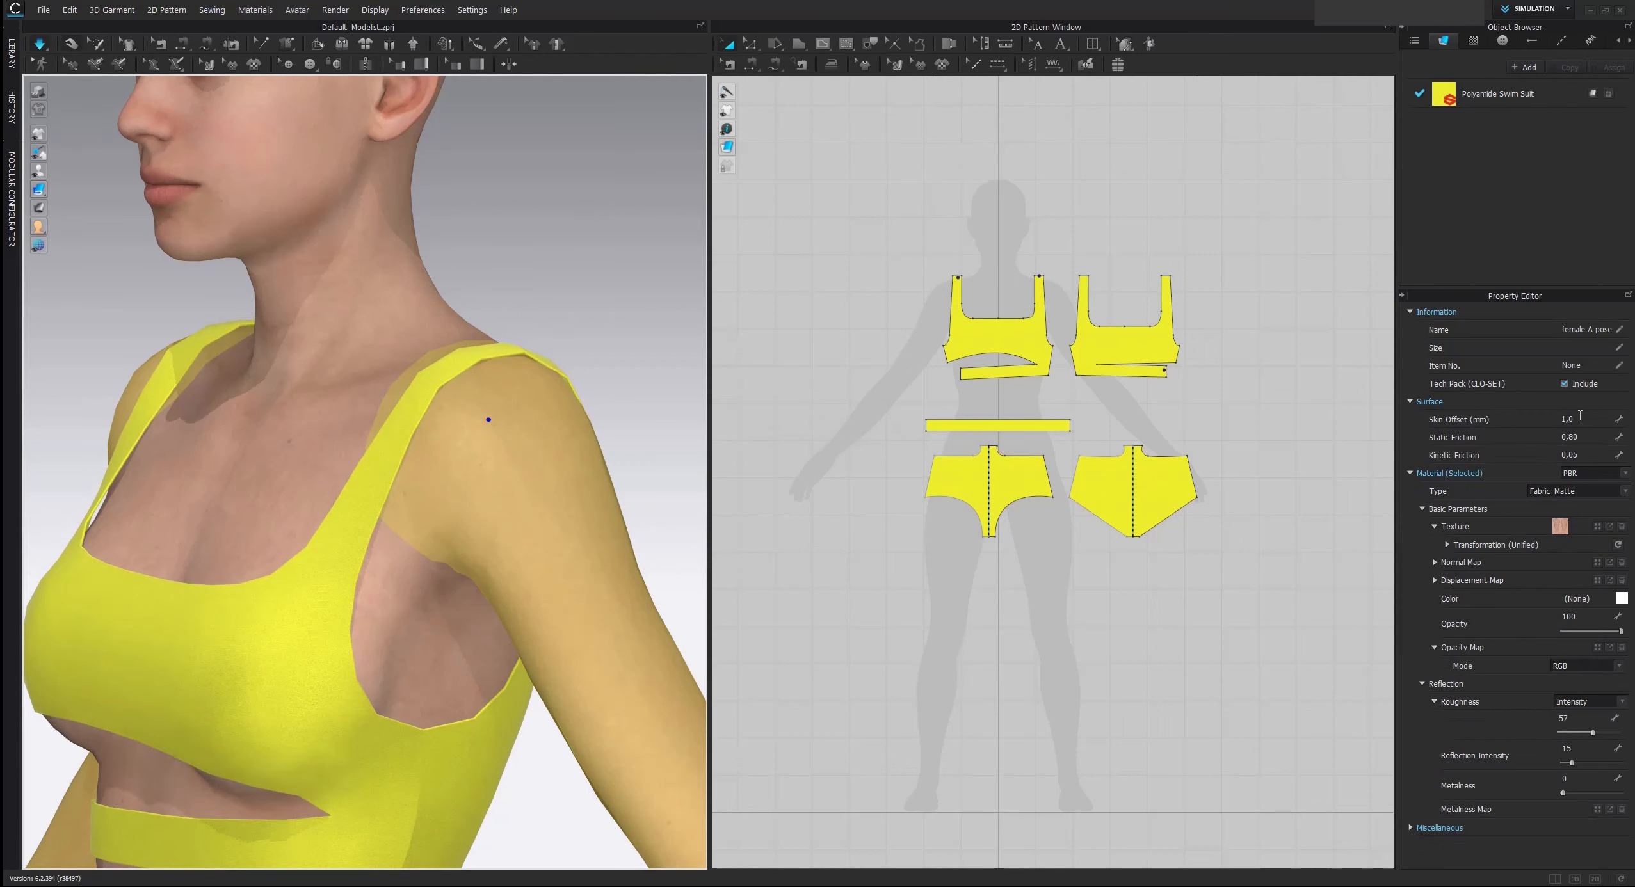
Set the avatar's skin offset to 0.5 mm and deselect the avatar
double_click(1580, 416)
text(0,)
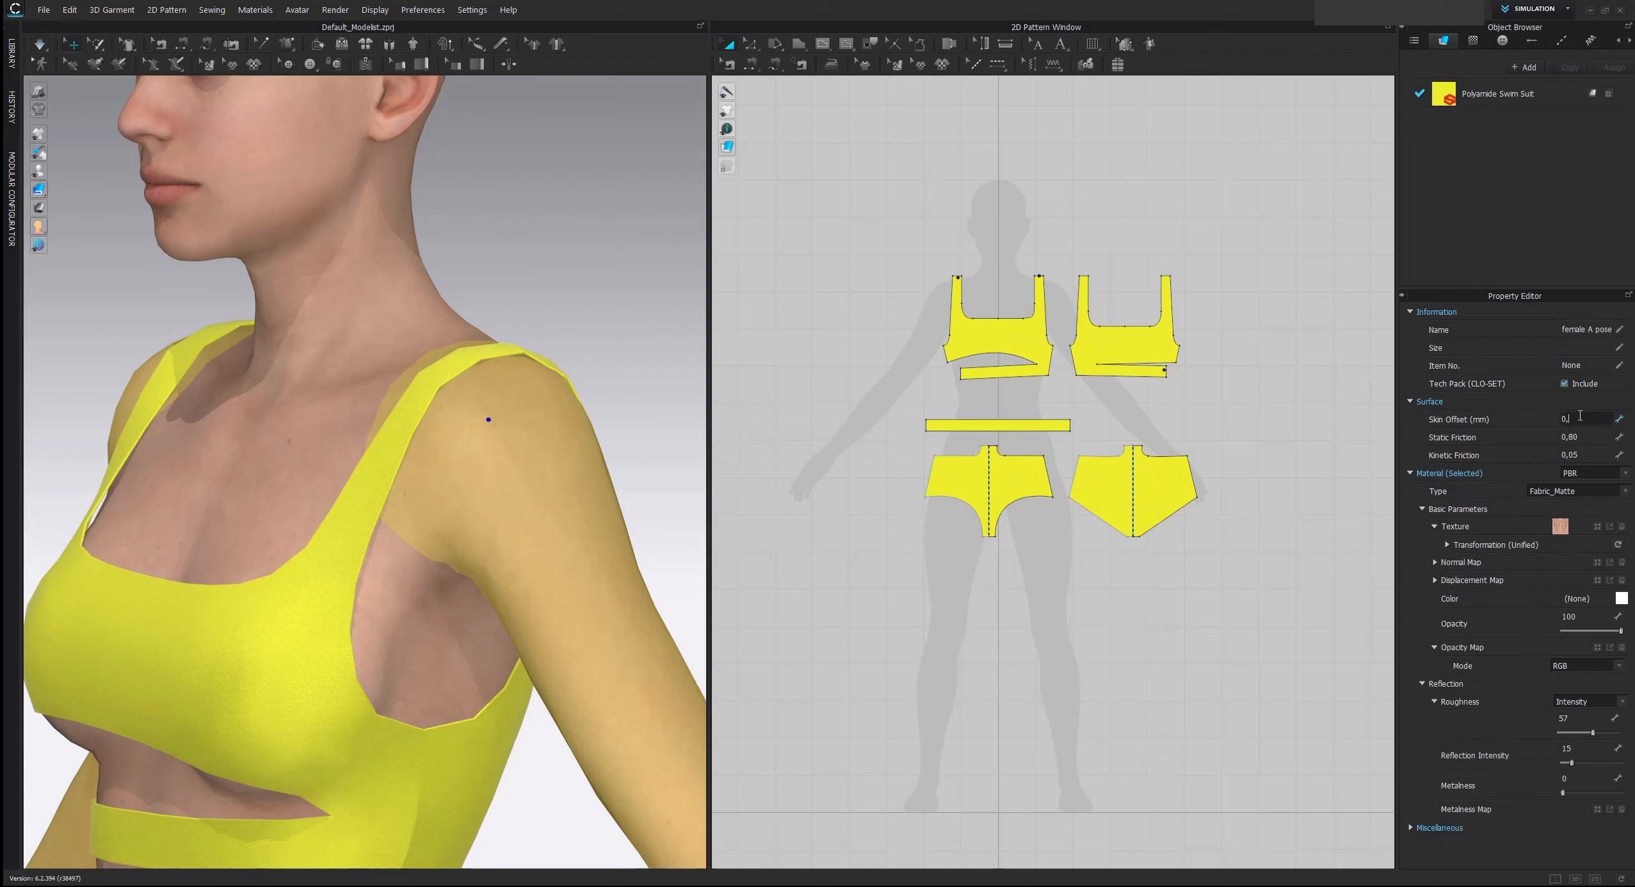
text(5)
key(Return)
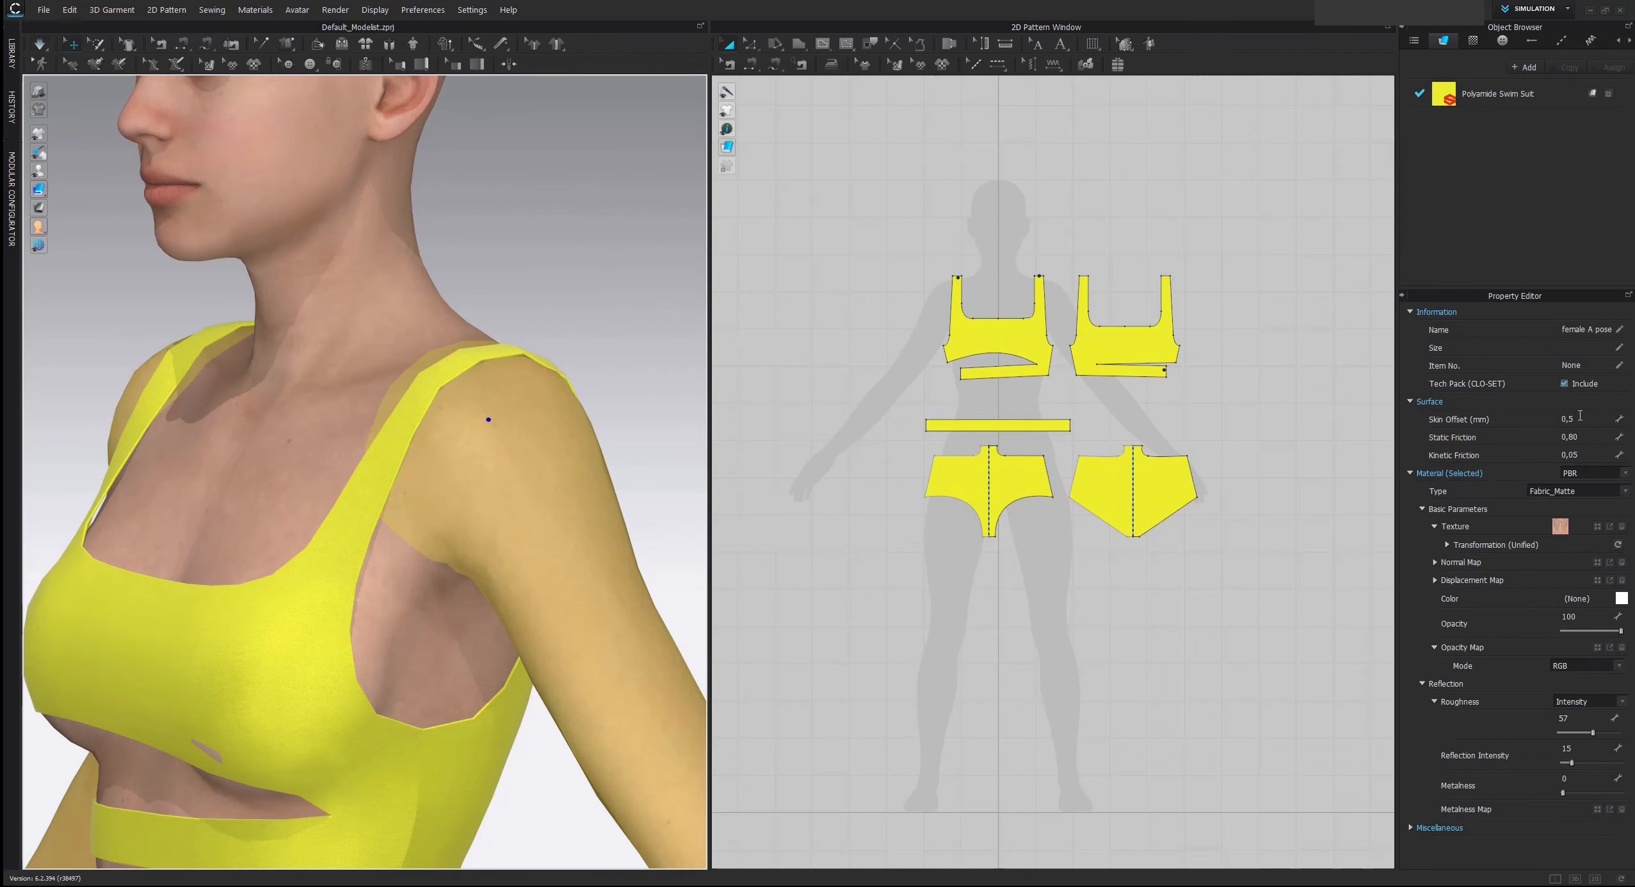
scroll(394, 305, down, 2)
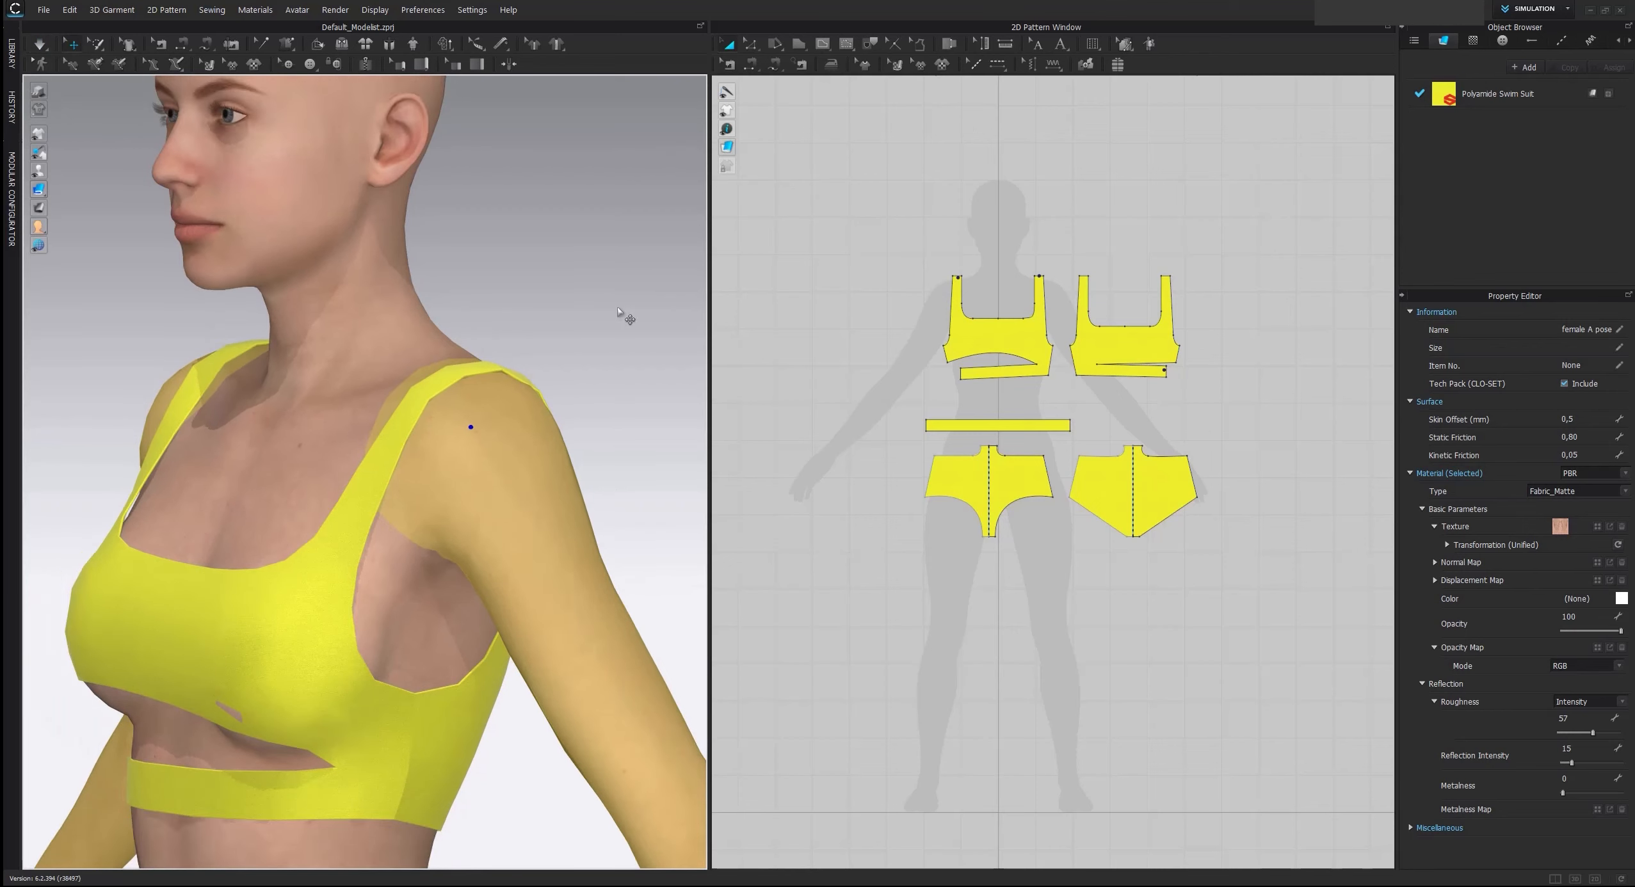
click(624, 340)
Examine how closely the shoulder strap and the whole swimsuit lie on the avatar's skin
scroll(602, 308, up, 6)
middle_drag(597, 292, 503, 301)
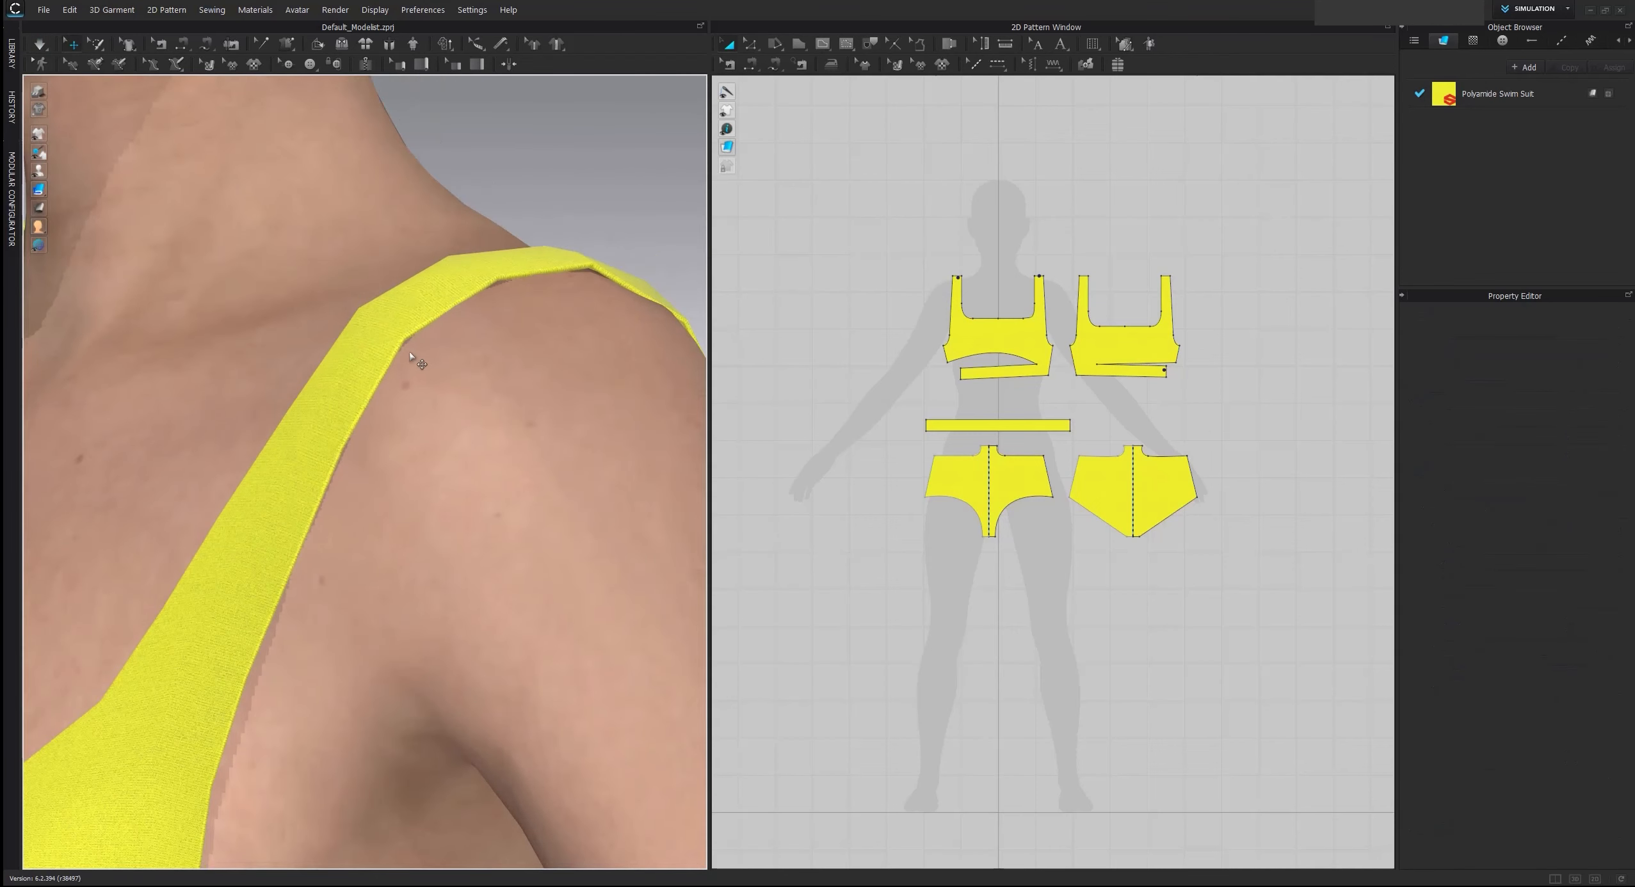
scroll(429, 352, down, 8)
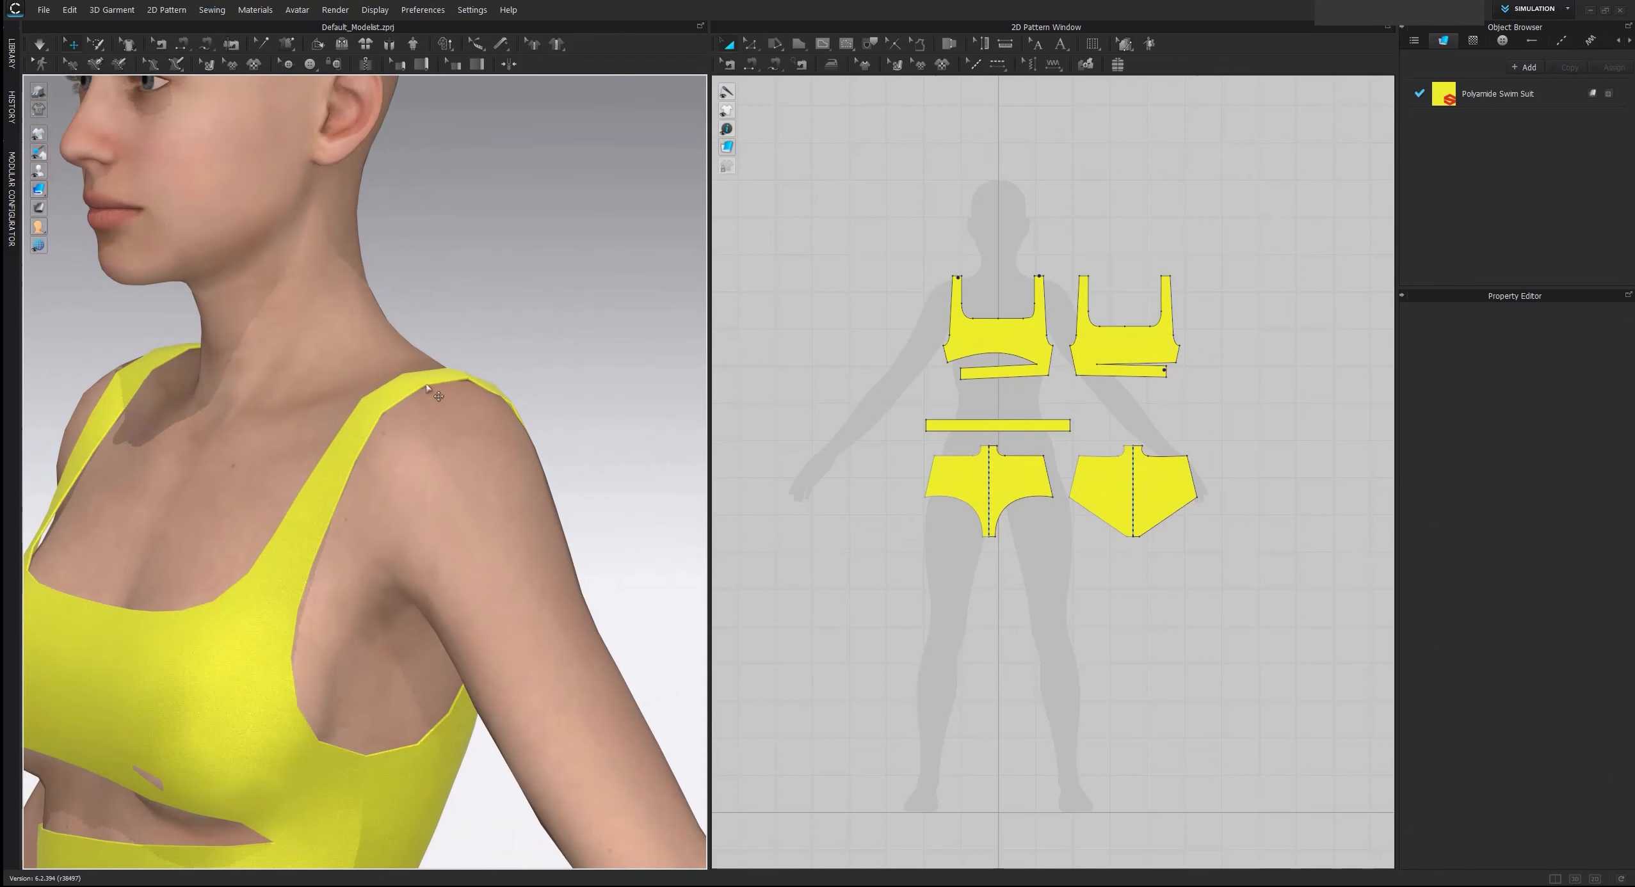
right_drag(437, 389, 515, 429)
scroll(520, 442, down, 2)
middle_drag(551, 531, 609, 413)
scroll(607, 423, down, 2)
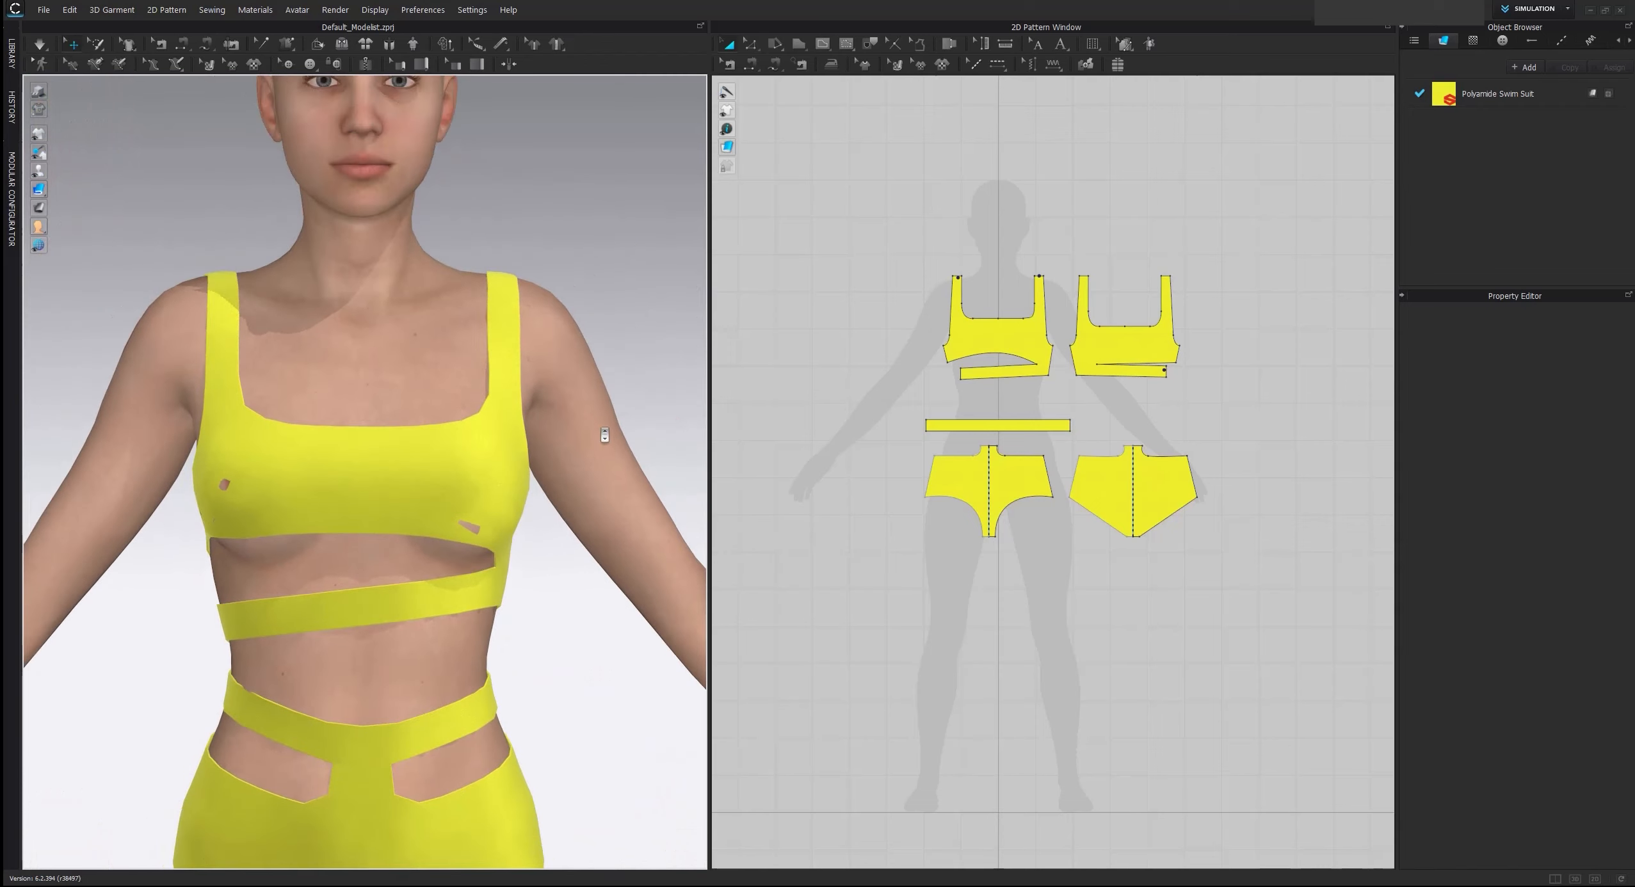
scroll(611, 418, down, 3)
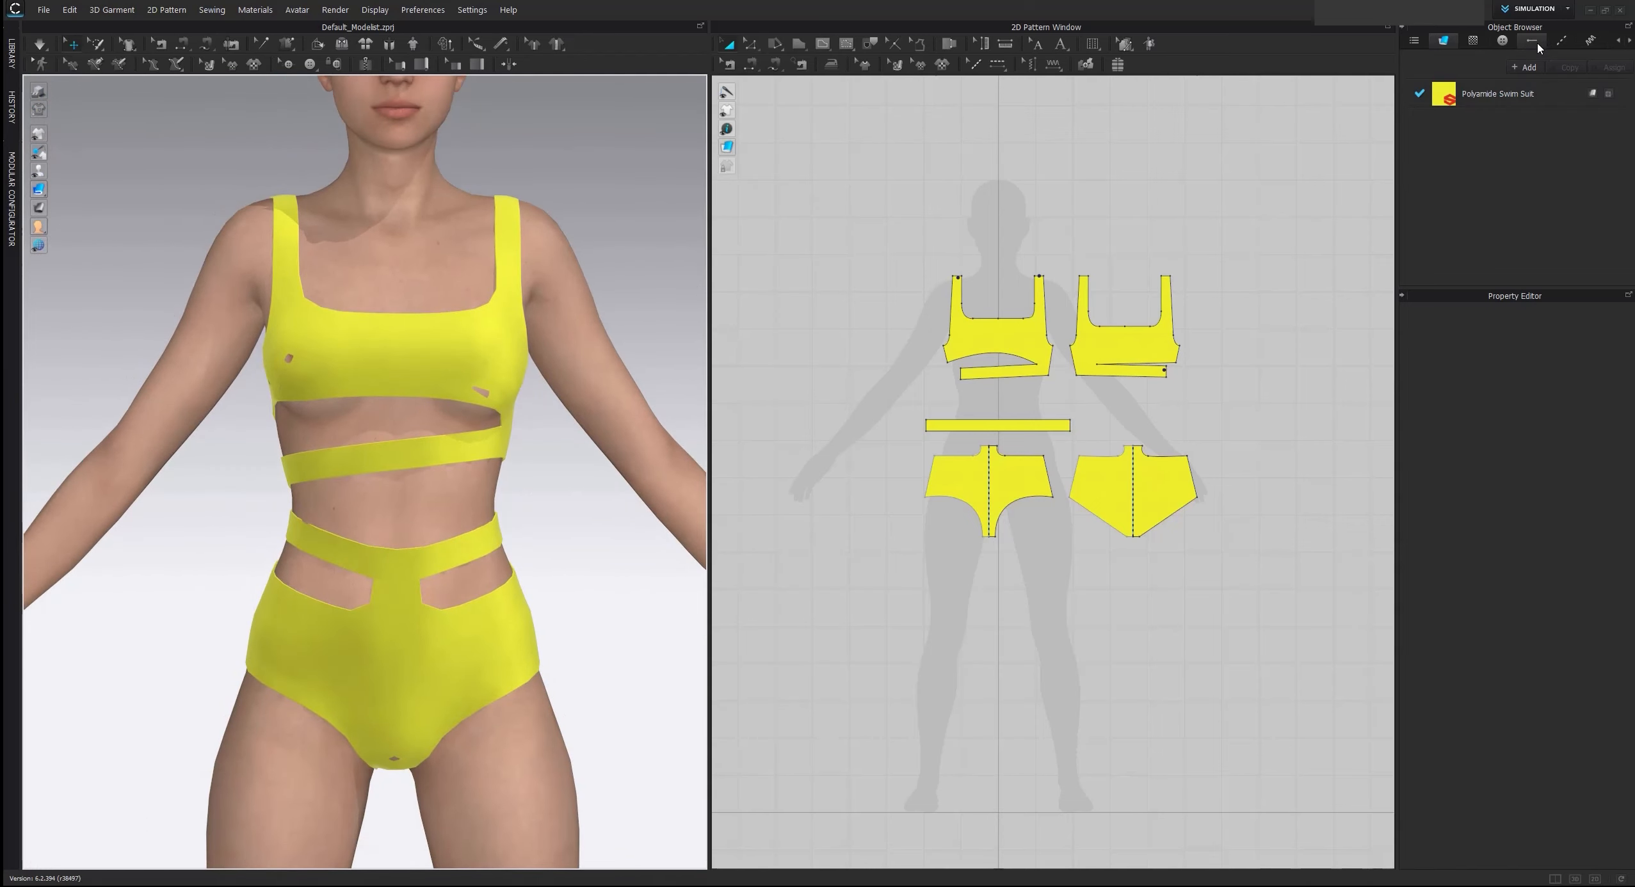
Browse the Topstitch presets in the Hardware and Trims library and start downloading one of them
click(1561, 40)
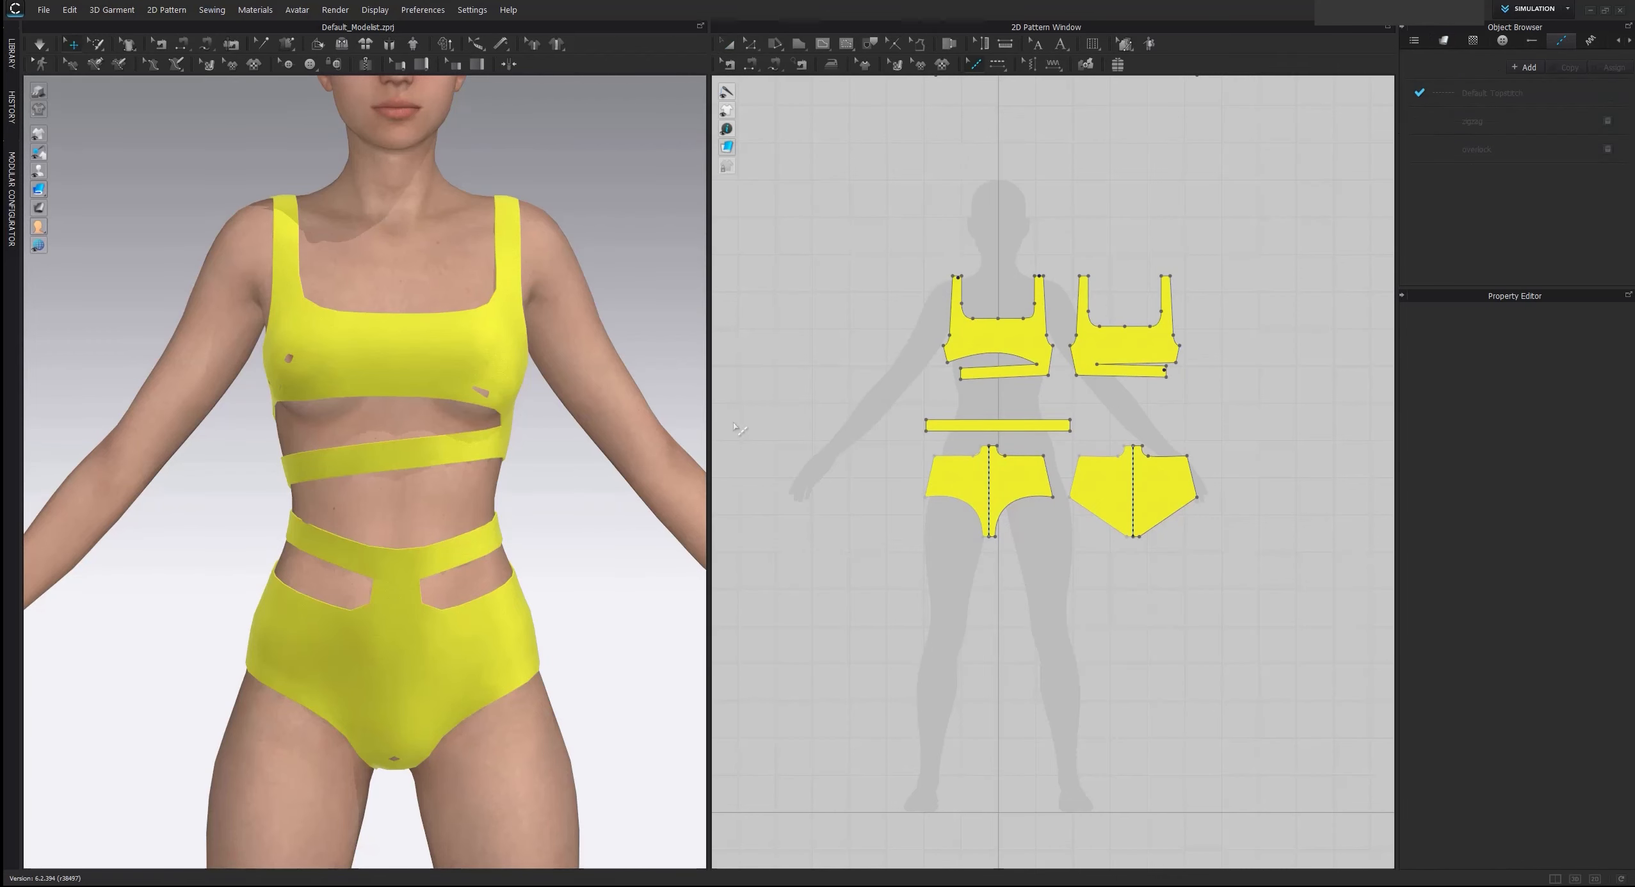
click(13, 61)
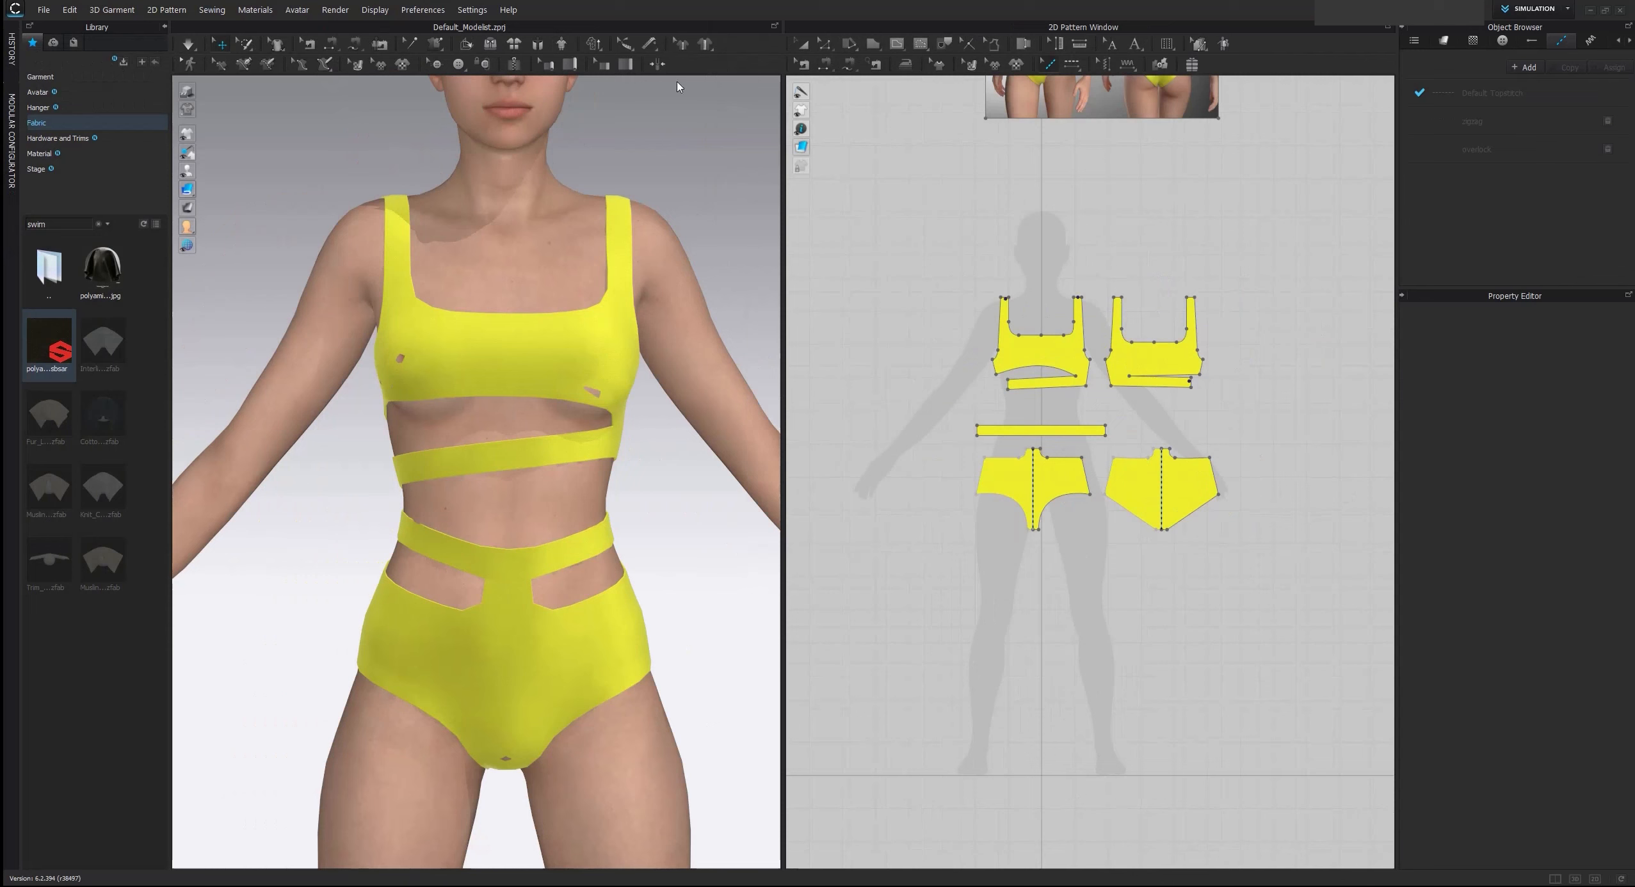
click(48, 139)
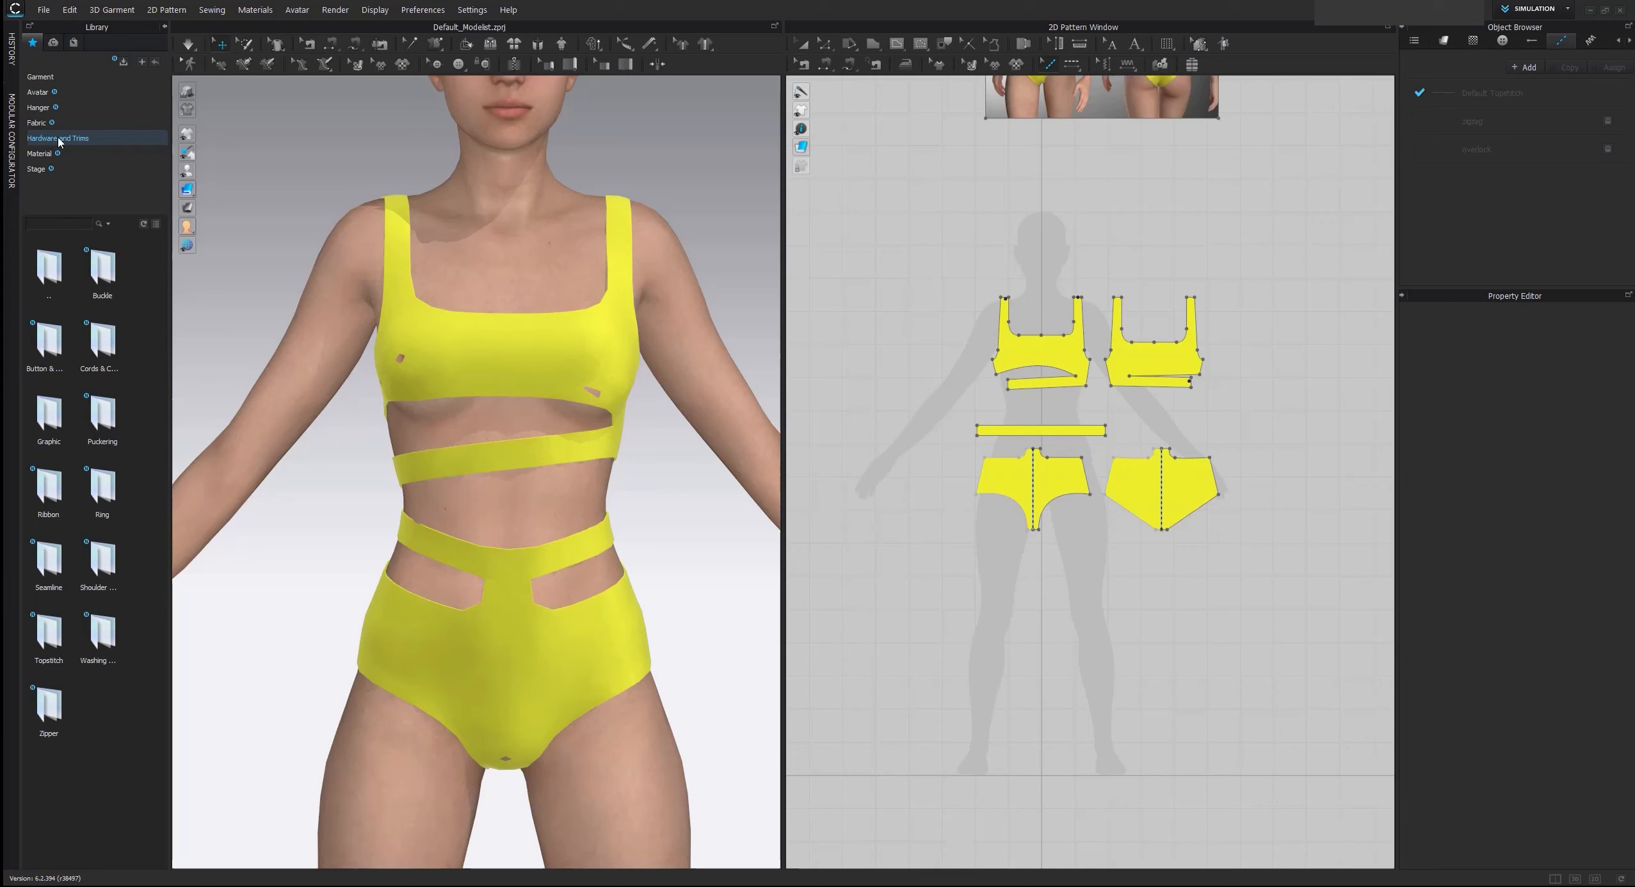
double_click(45, 640)
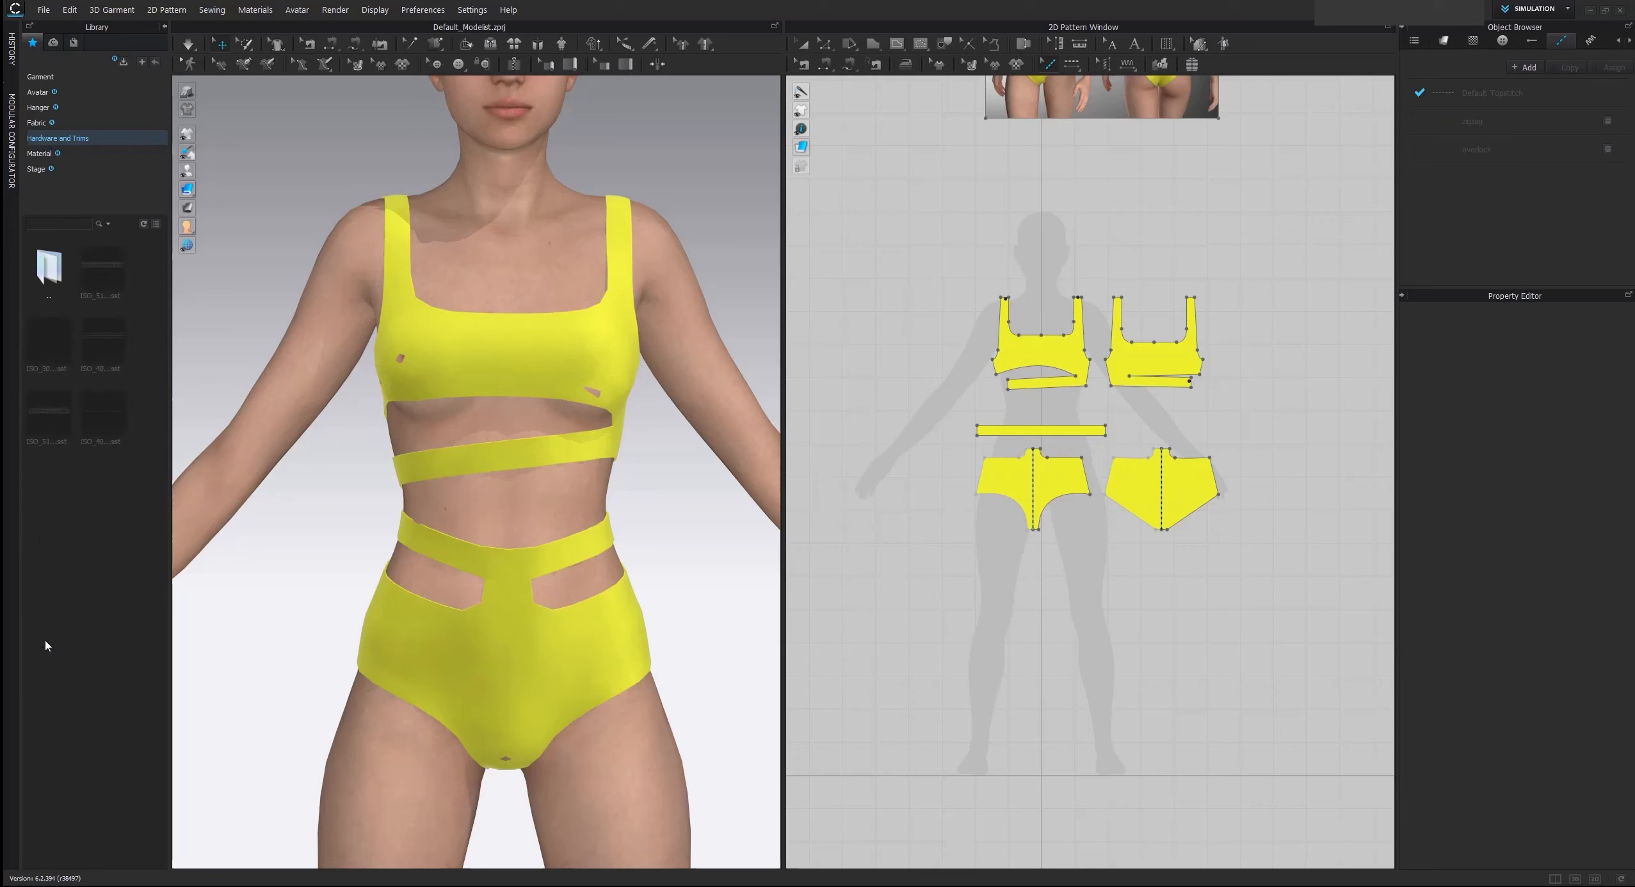
click(49, 415)
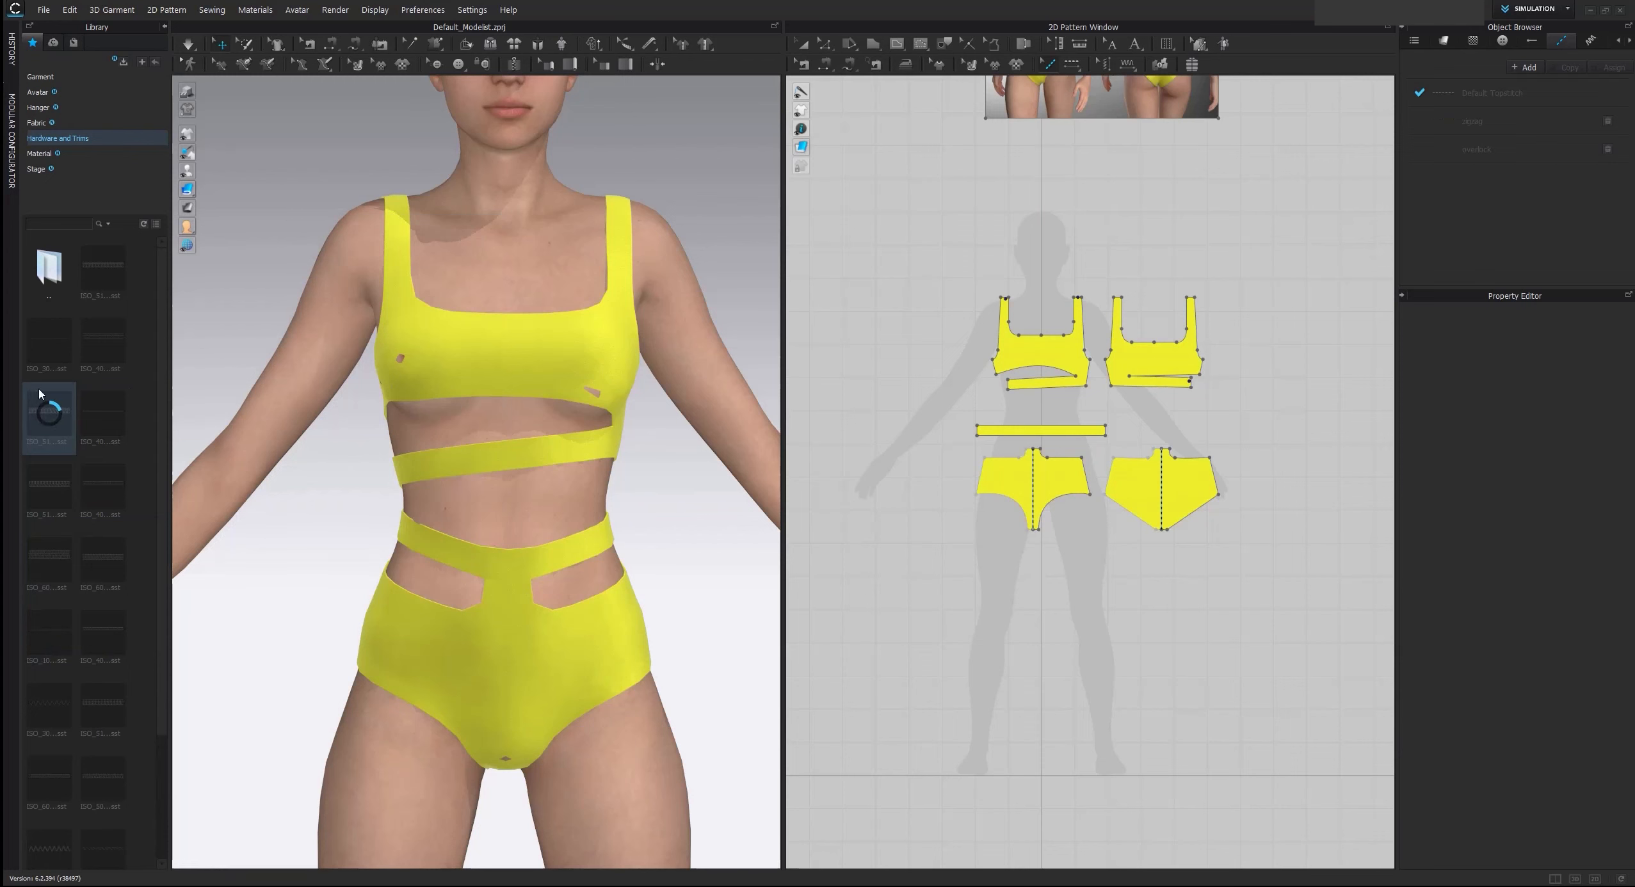
mouse_move(104, 283)
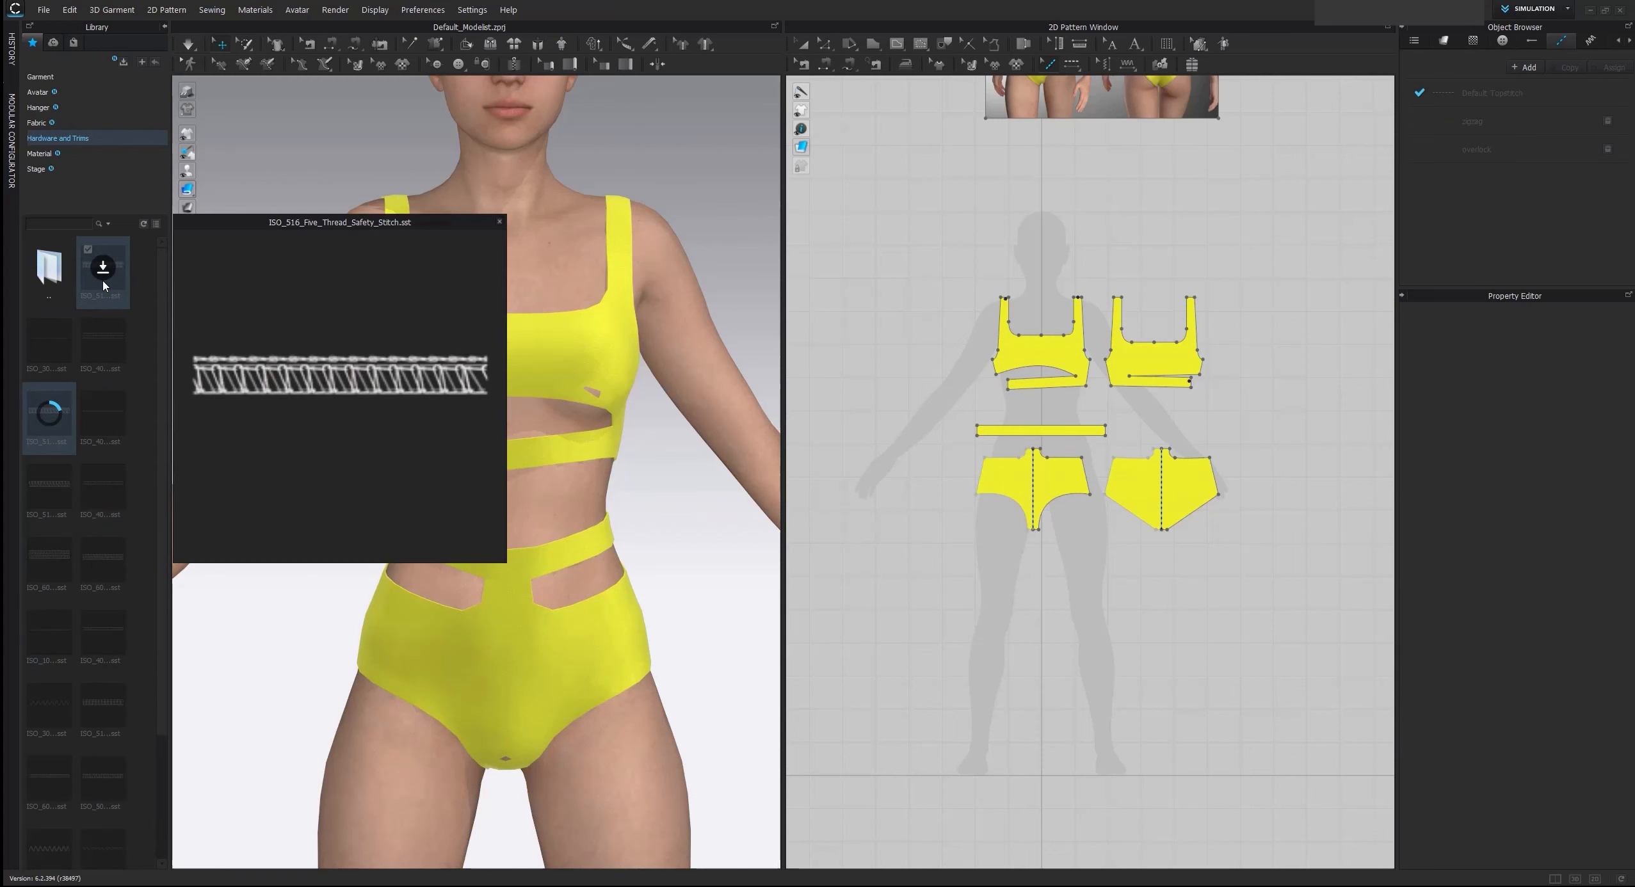
mouse_move(64, 423)
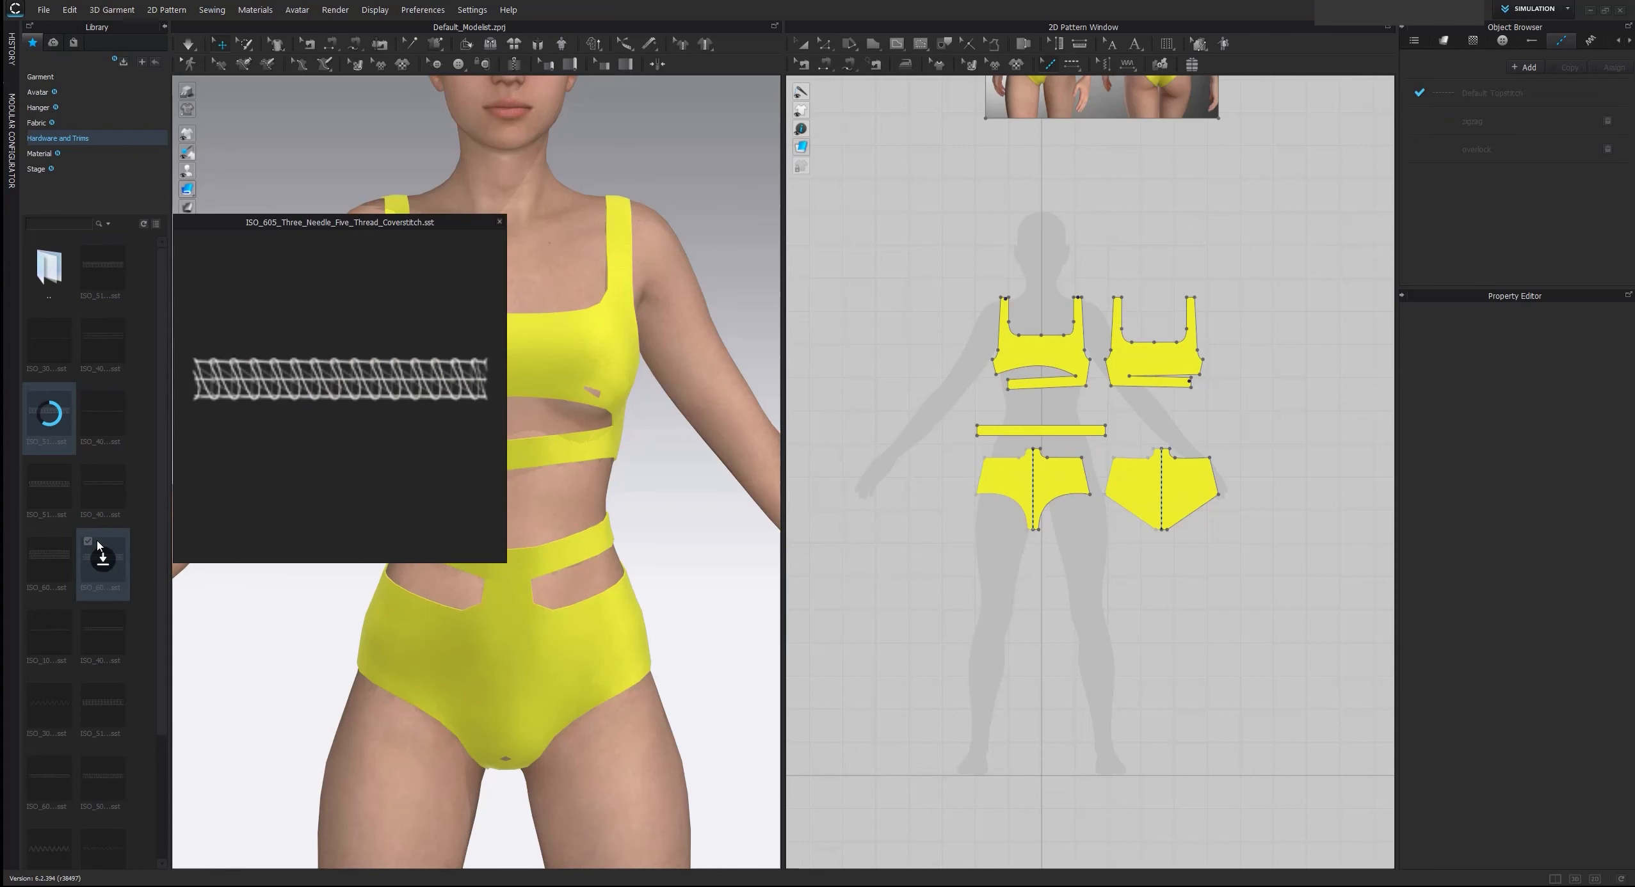
click(165, 27)
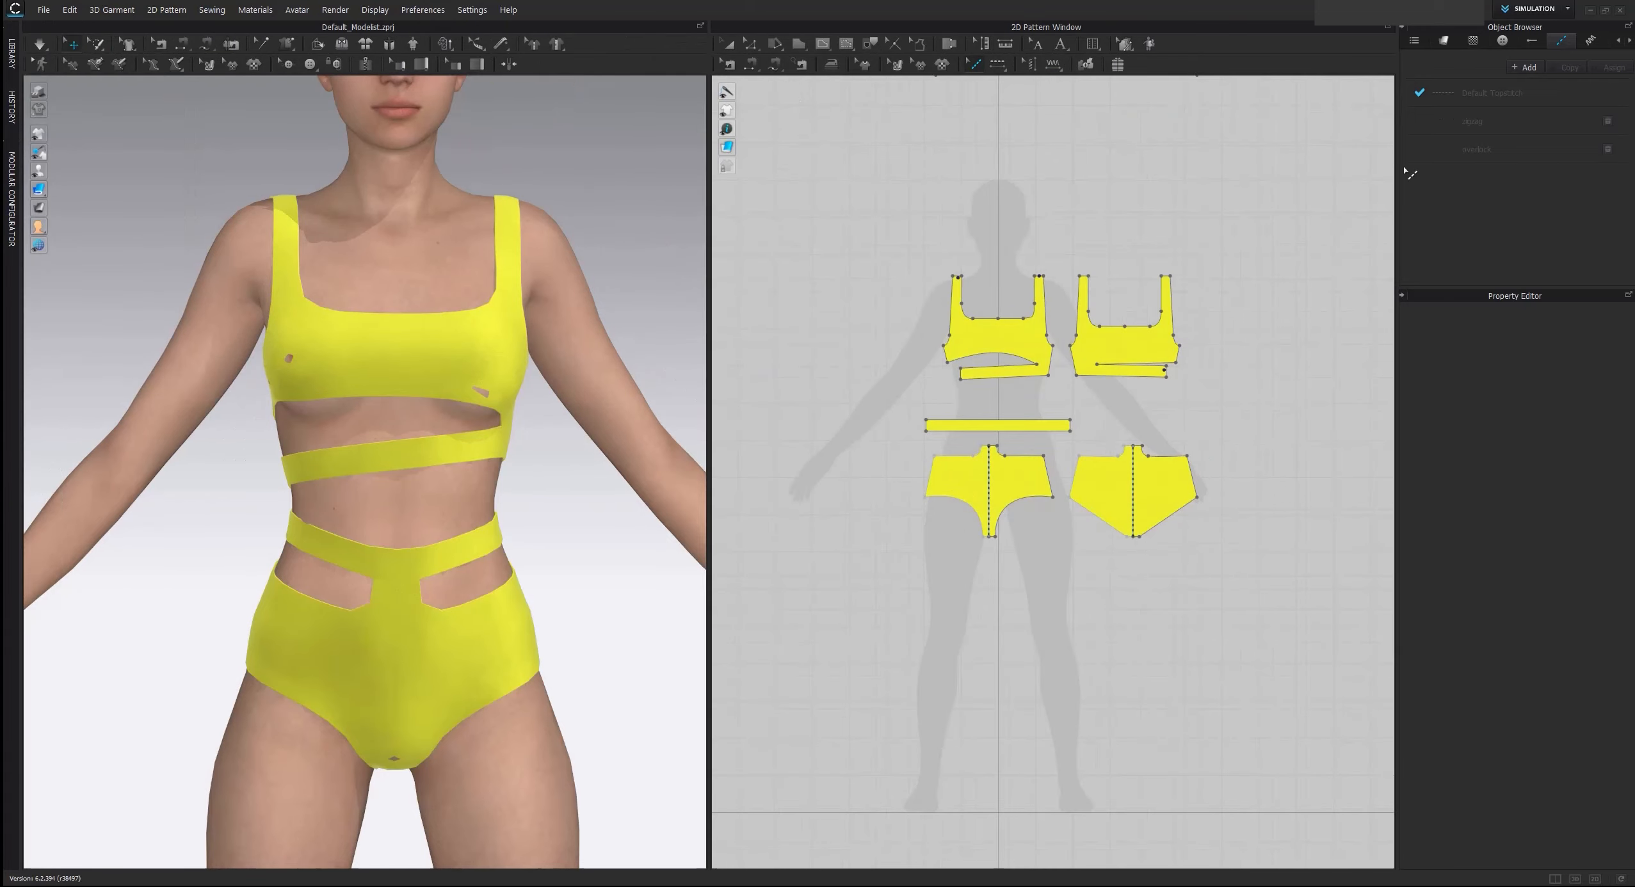
Topstitch the front top's neckline from strap to strap with the zigzag topstitch and check the stitching up close
click(1500, 127)
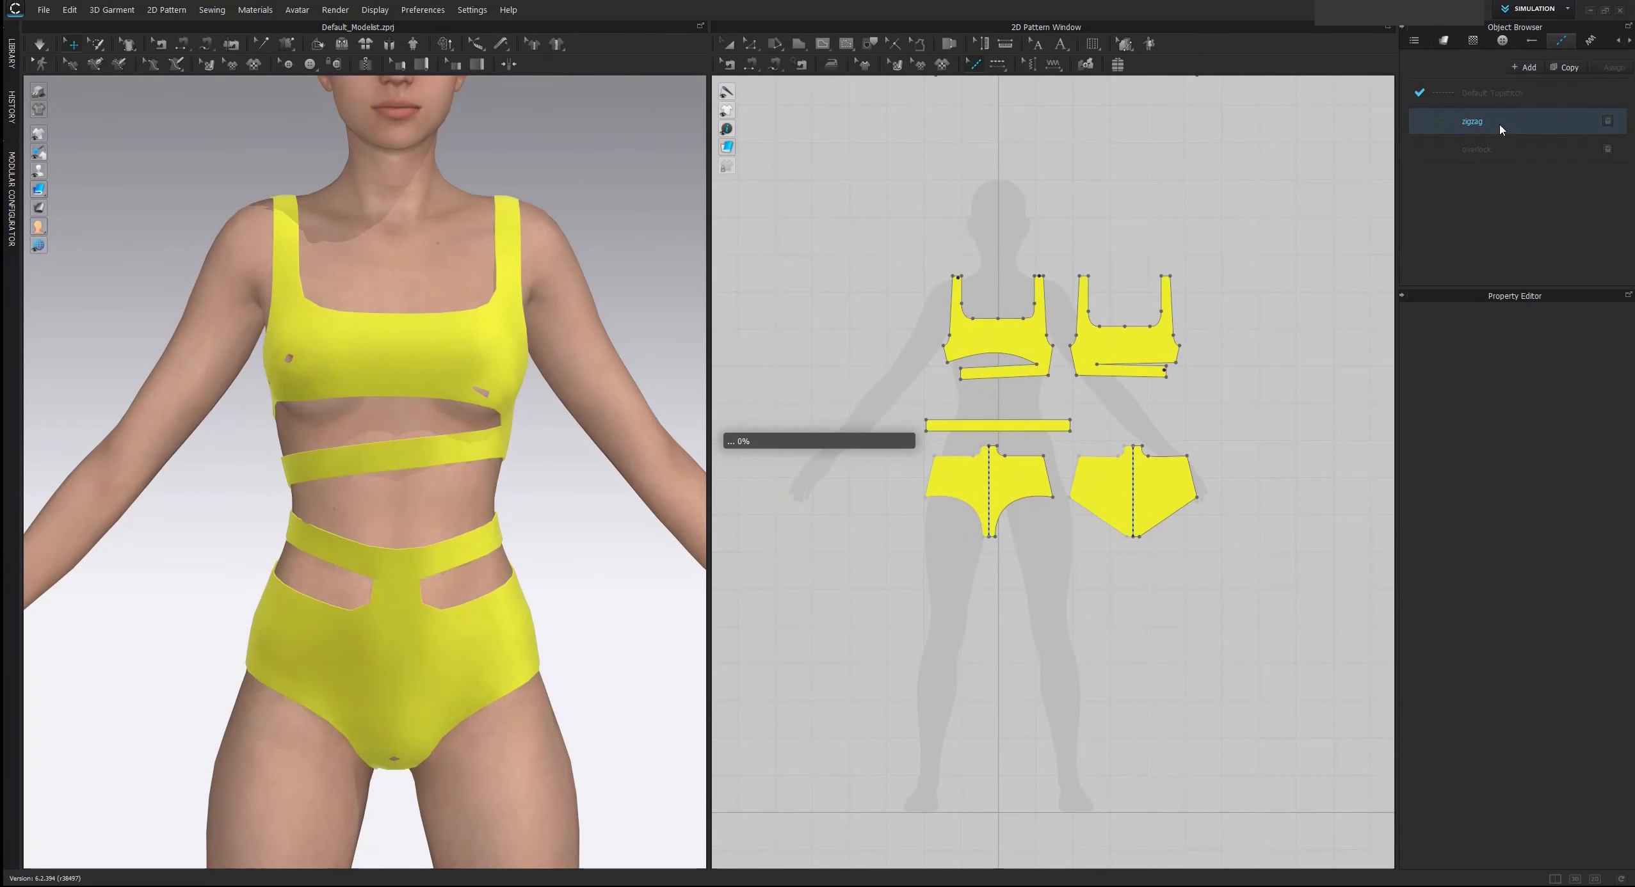
click(1001, 64)
click(1028, 100)
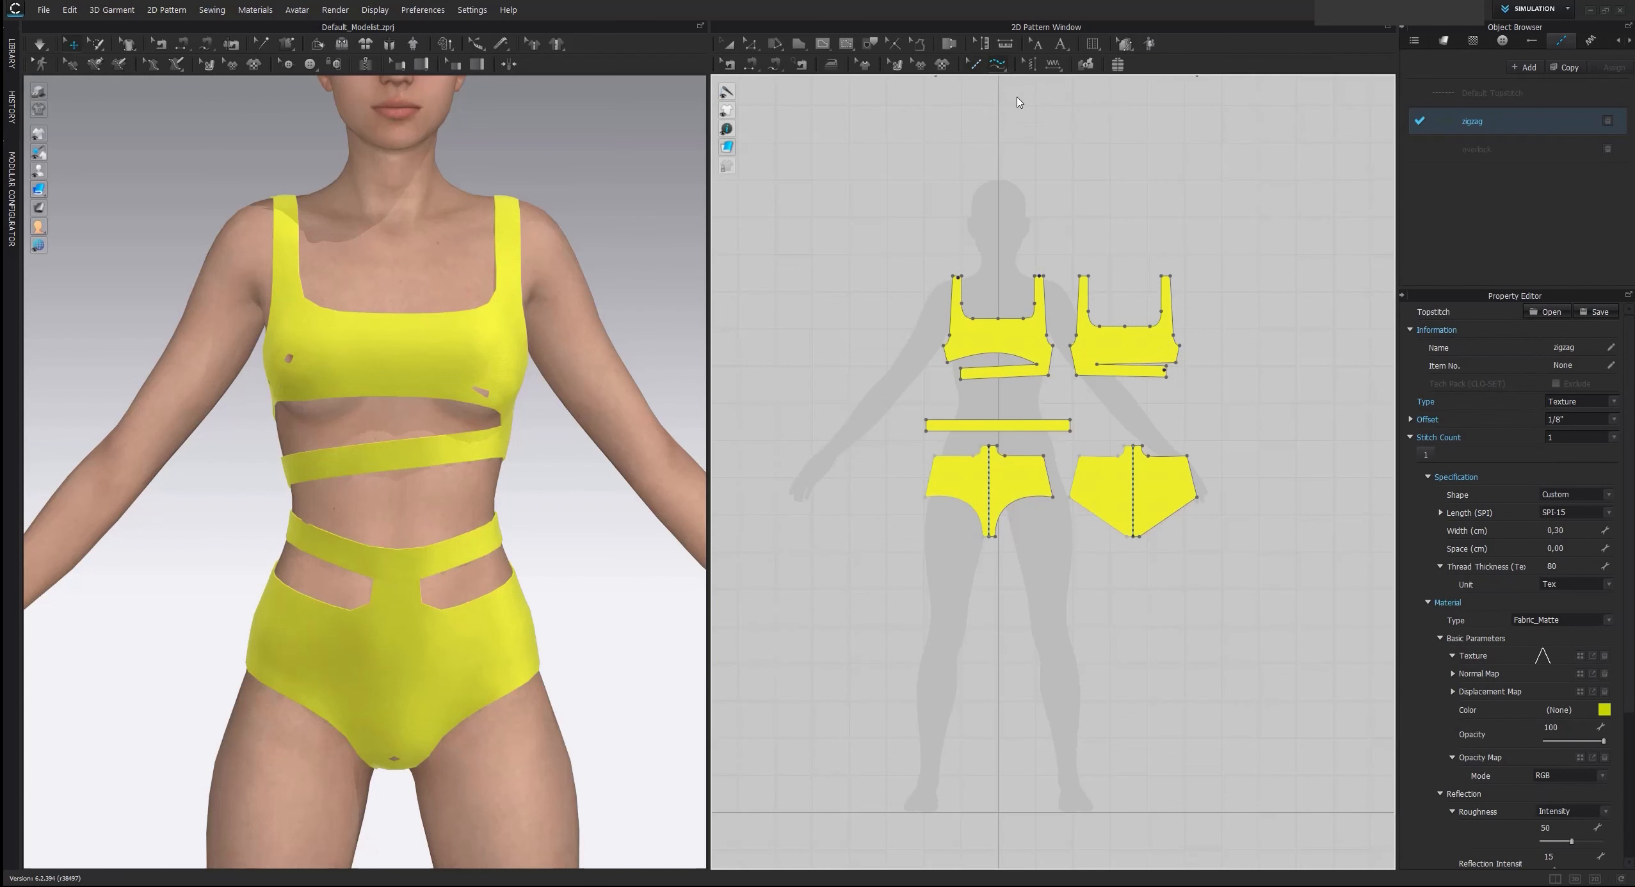
scroll(1083, 256, up, 3)
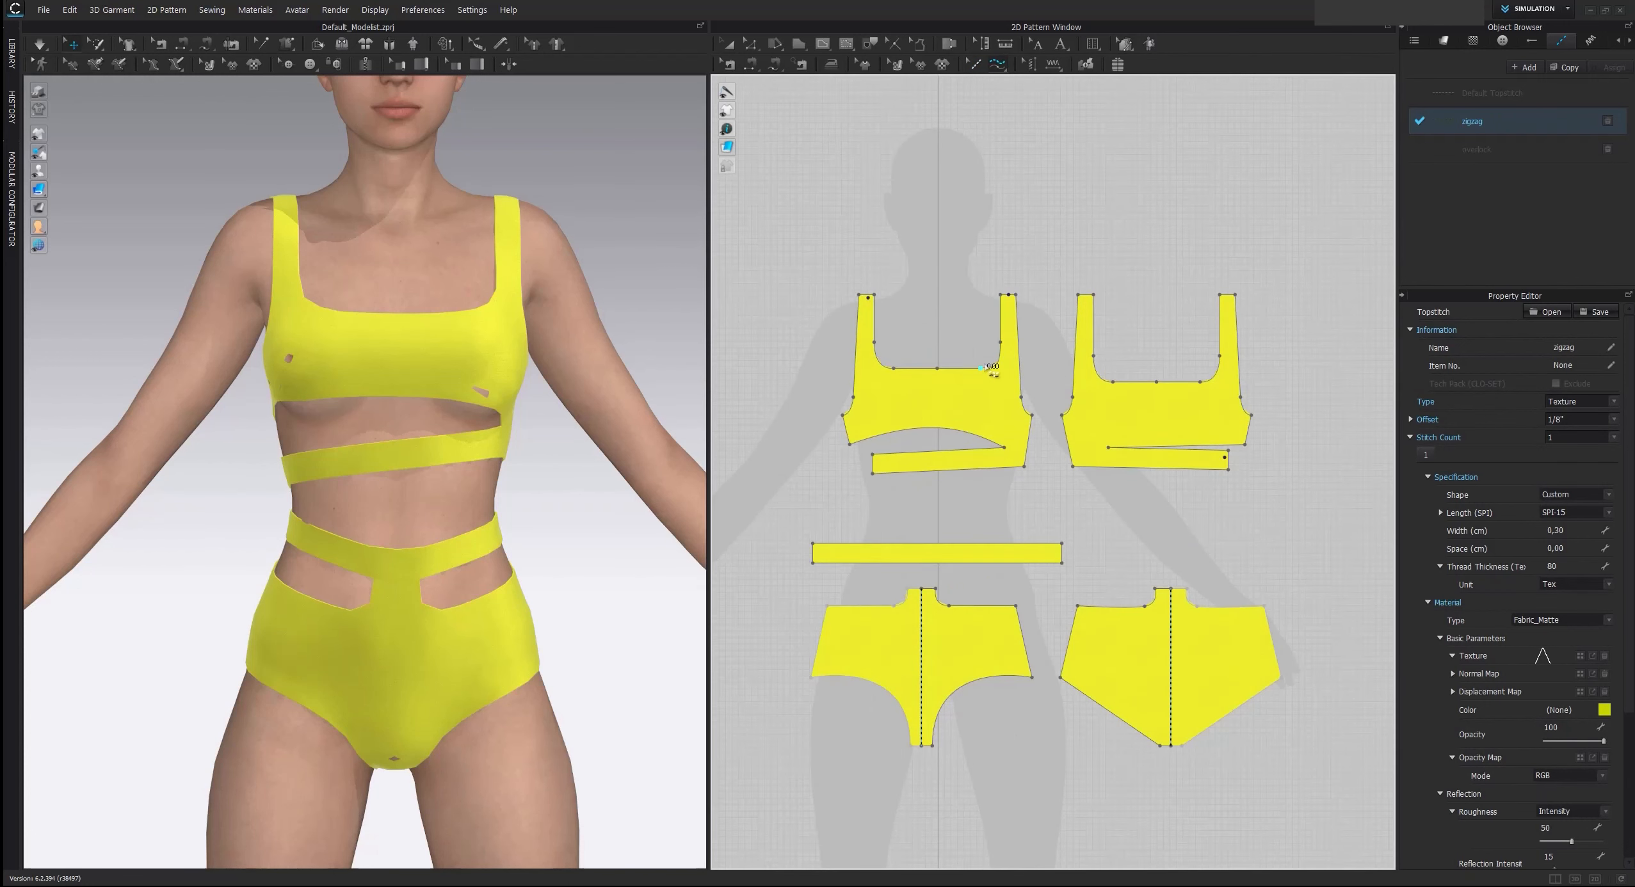
click(874, 296)
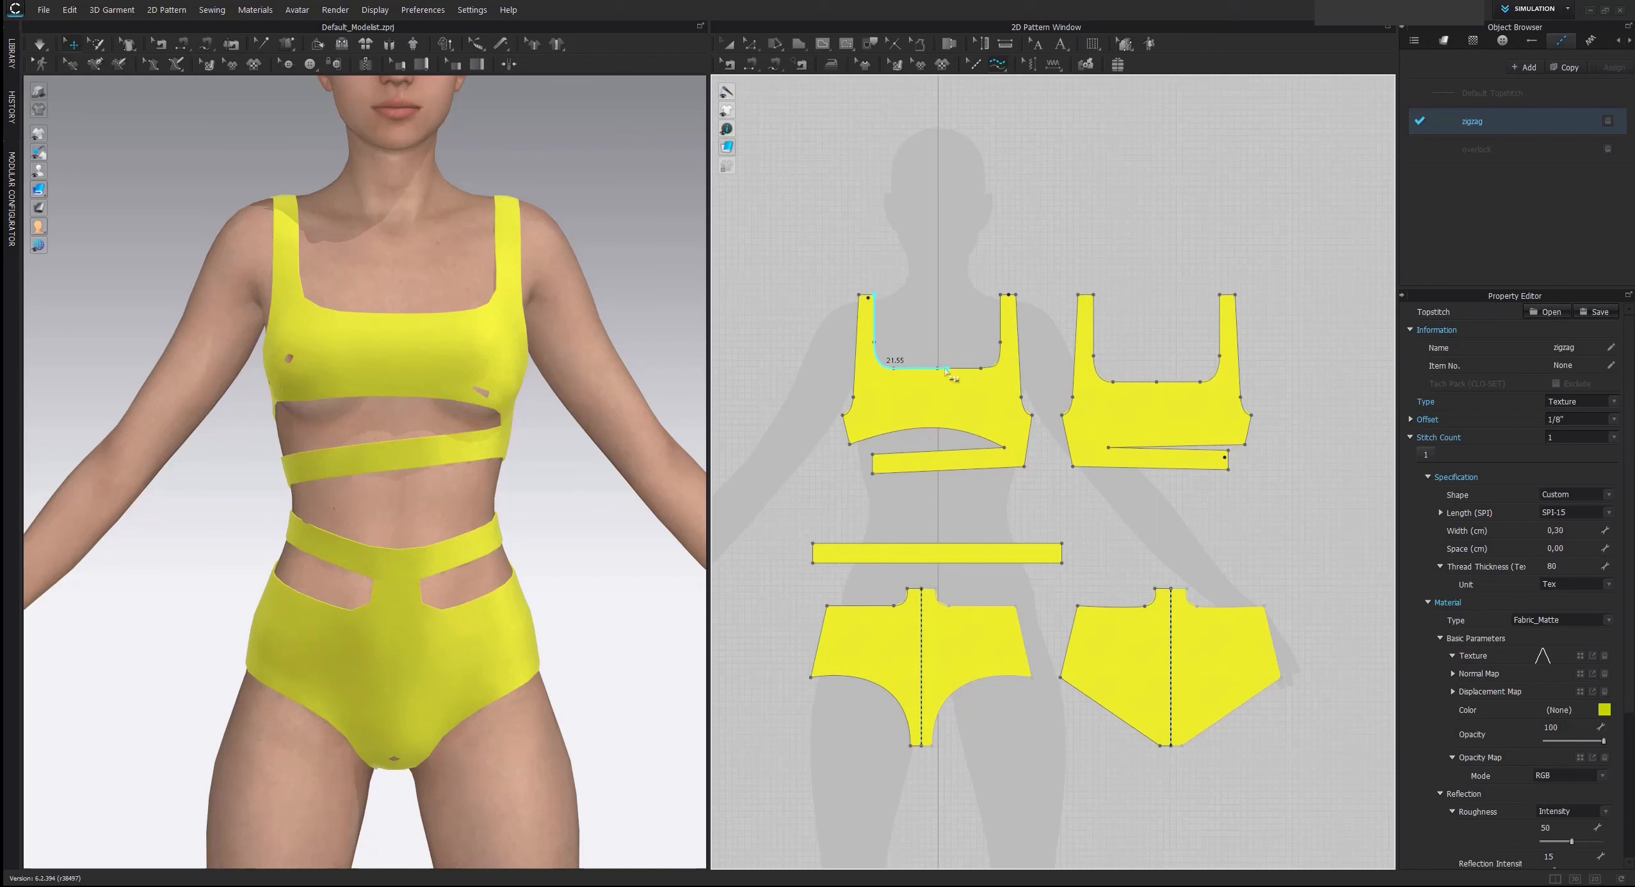
click(1001, 295)
scroll(472, 456, up, 5)
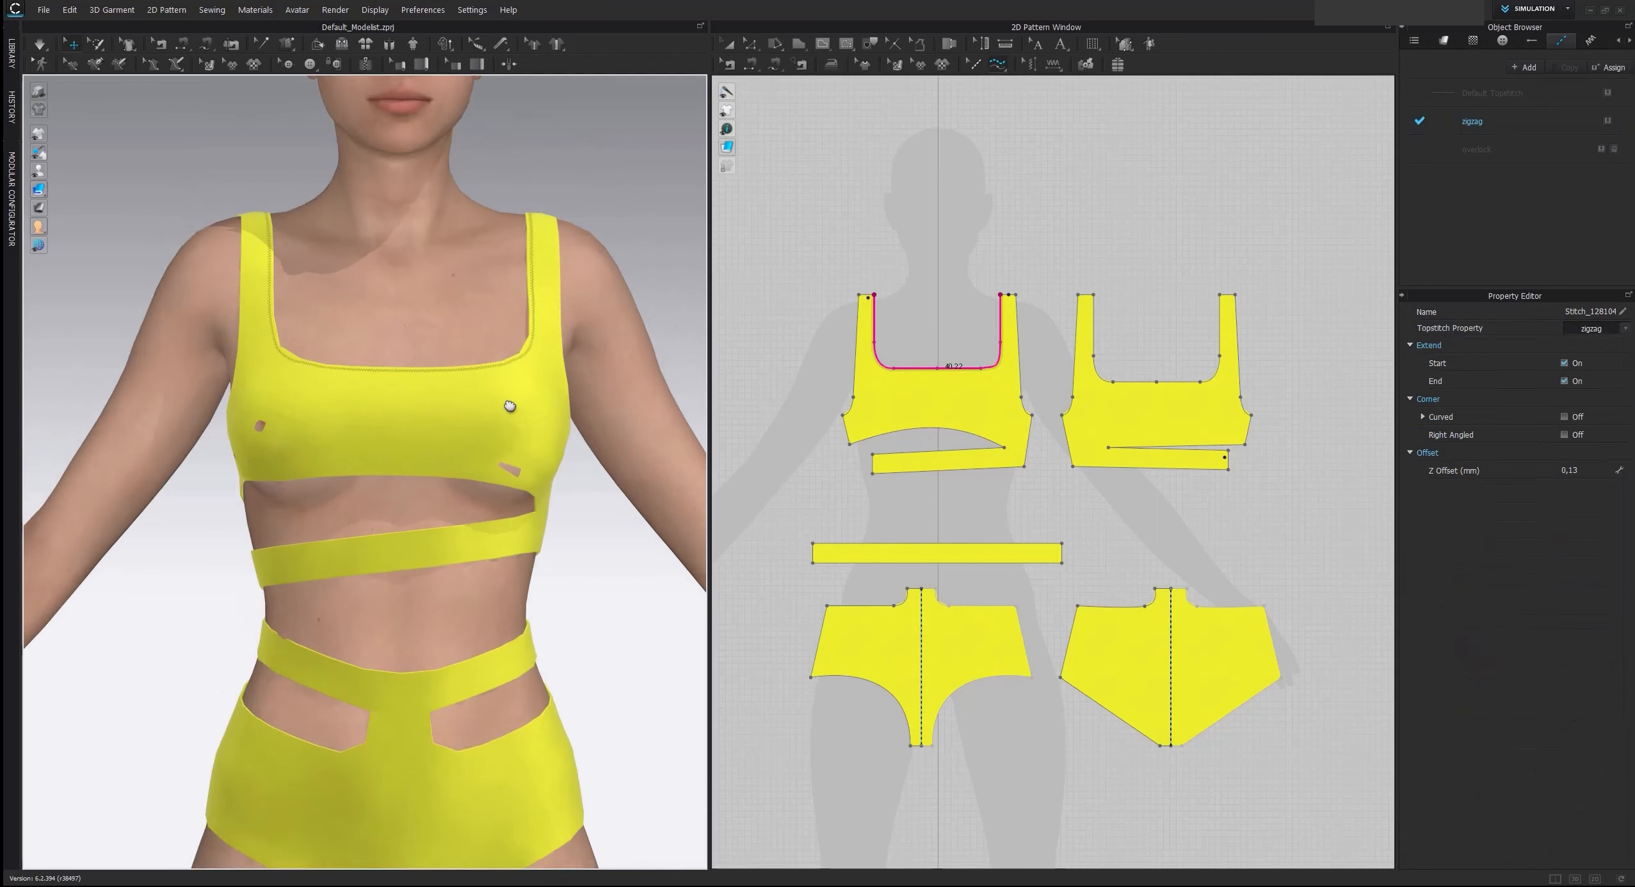
scroll(474, 448, up, 5)
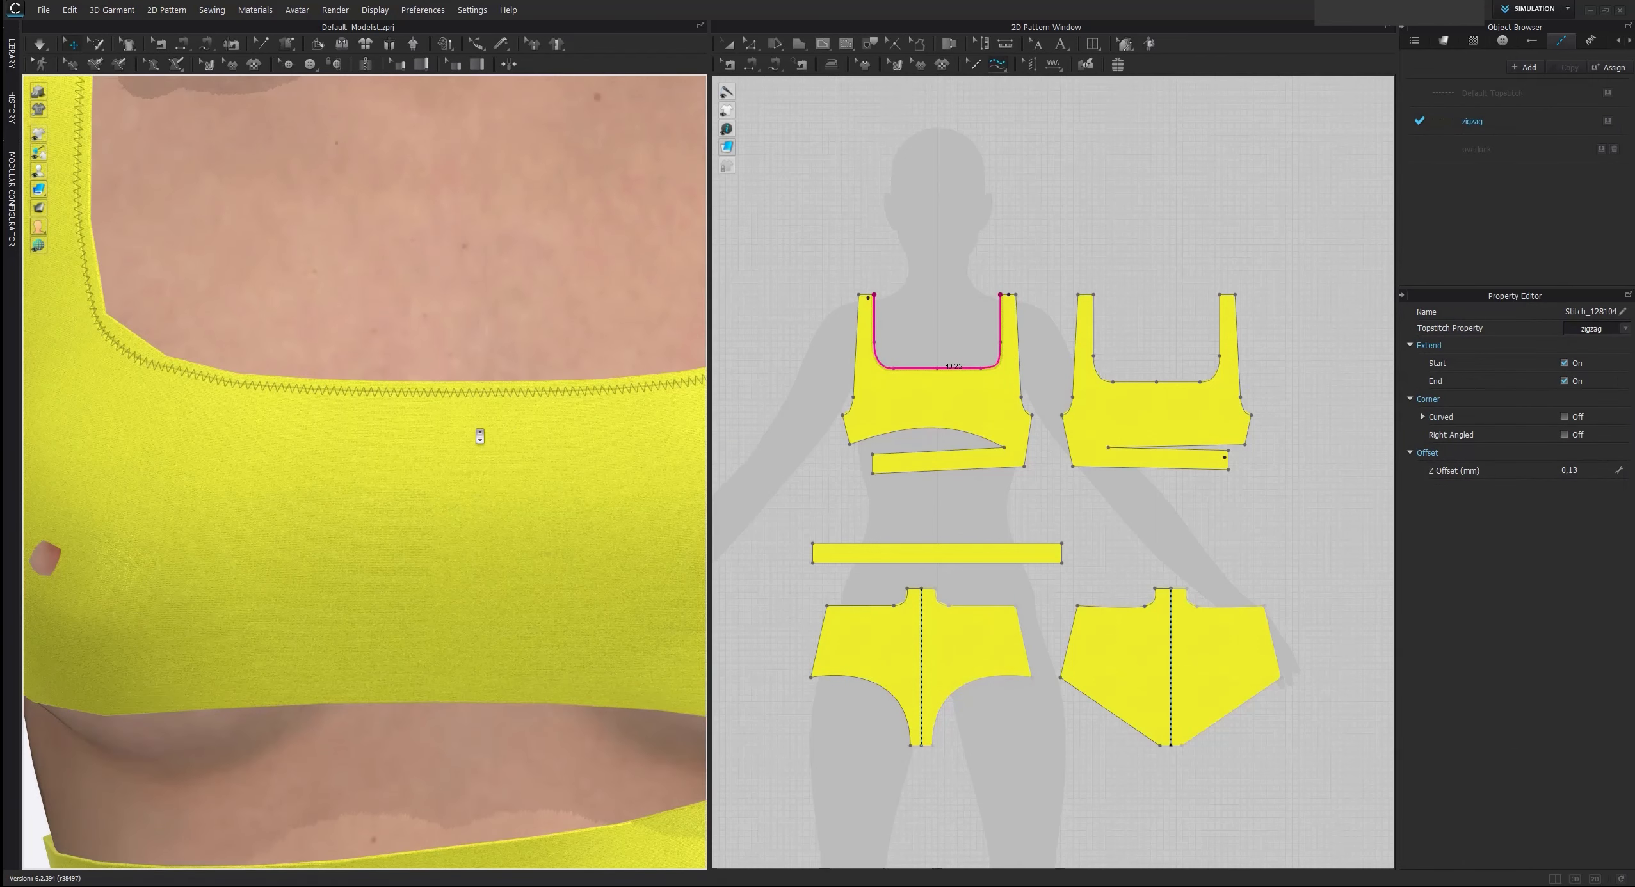
scroll(480, 434, down, 8)
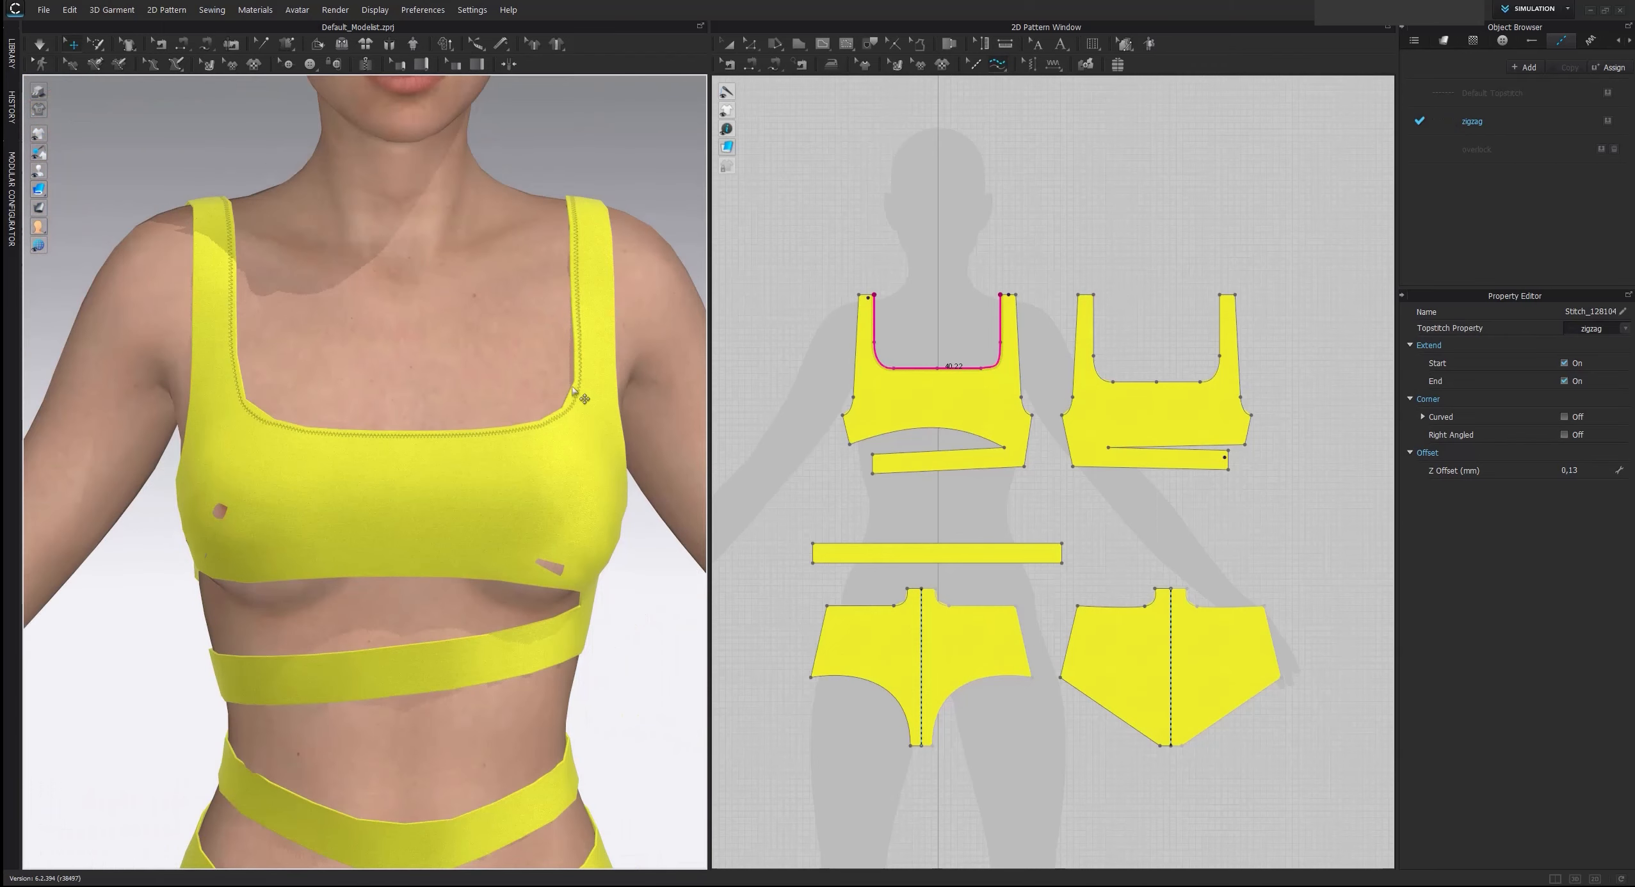
Add zigzag topstitching along one front armhole, both back armholes and the back neckline of the top
click(1015, 295)
click(1032, 415)
click(1061, 415)
click(1078, 295)
click(1093, 295)
click(1220, 295)
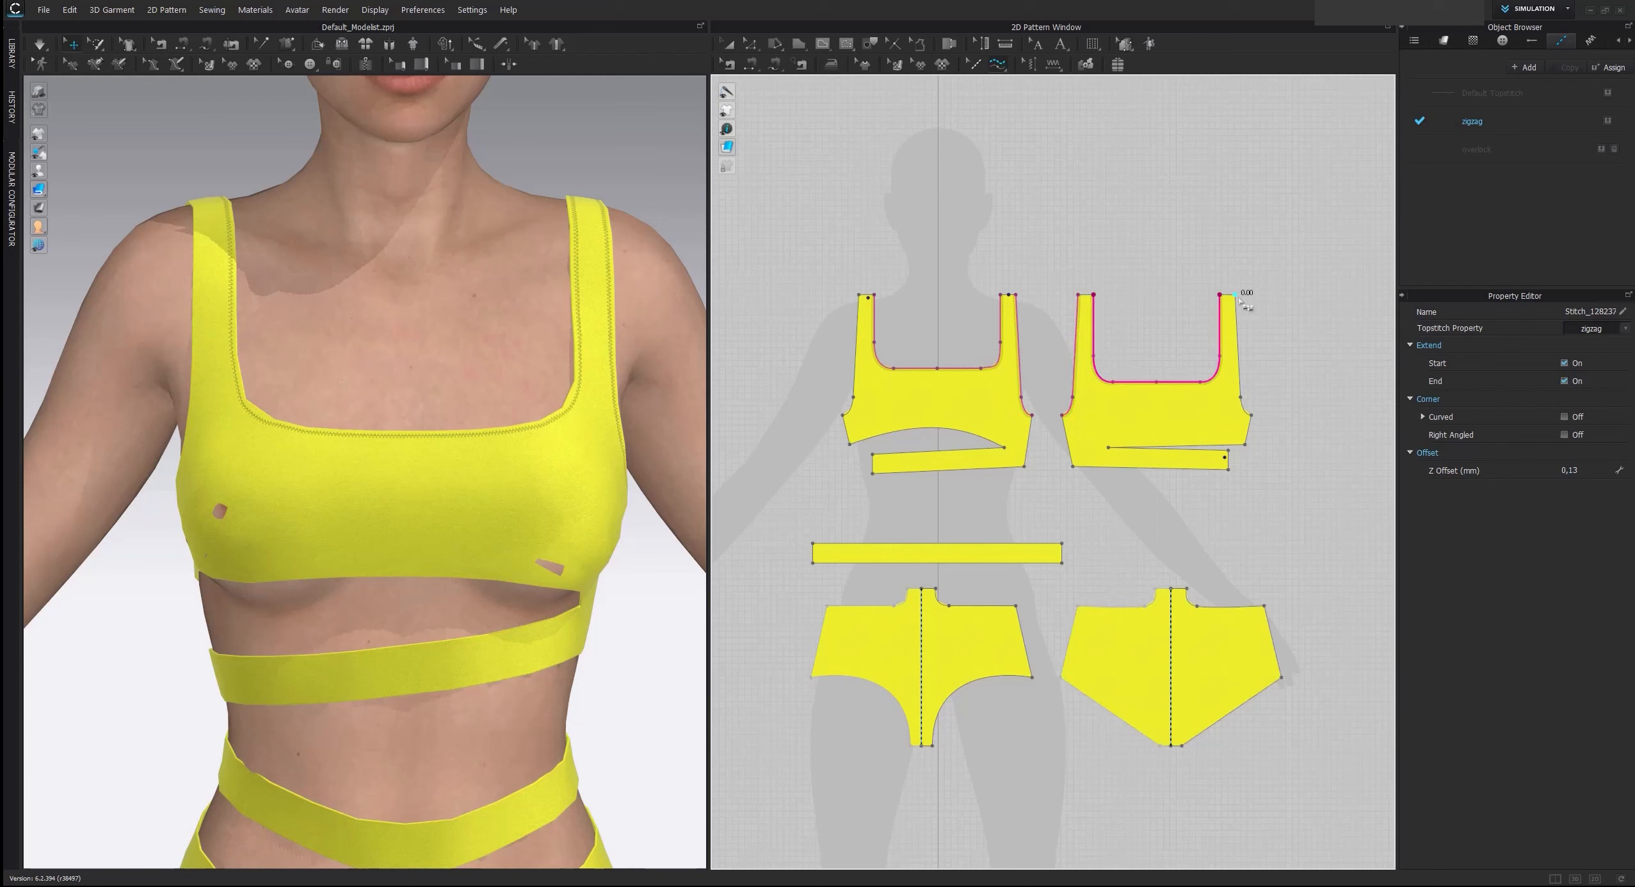
click(1235, 295)
click(1251, 415)
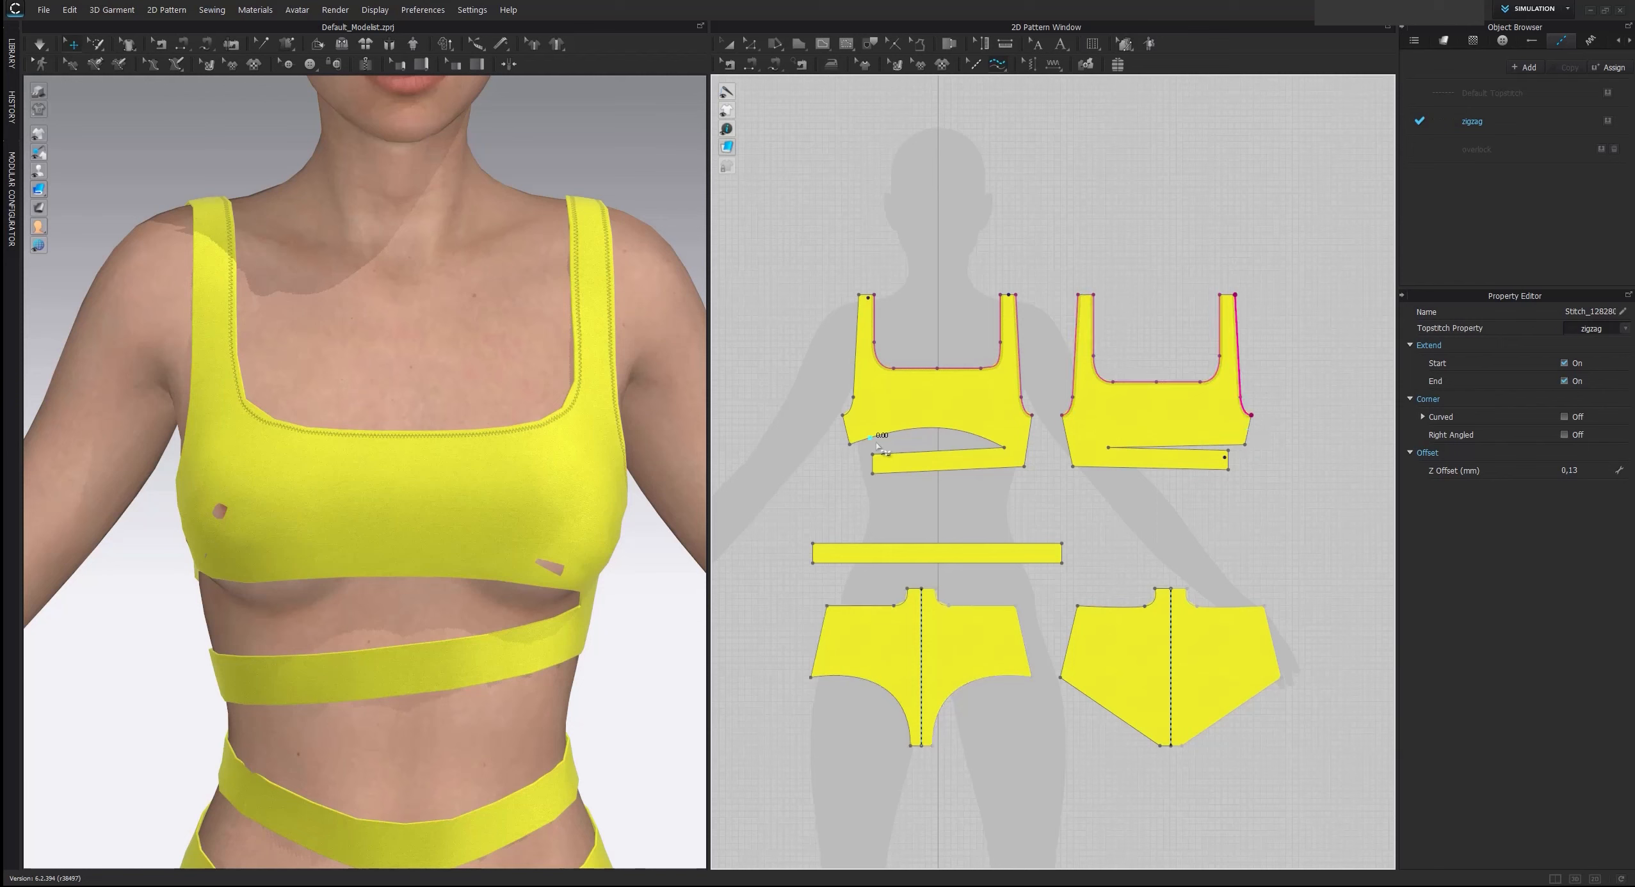
Add zigzag topstitching to both edges of the front top's underbust cut-out and to the remaining front armhole
click(850, 443)
click(1004, 449)
click(1006, 449)
click(873, 454)
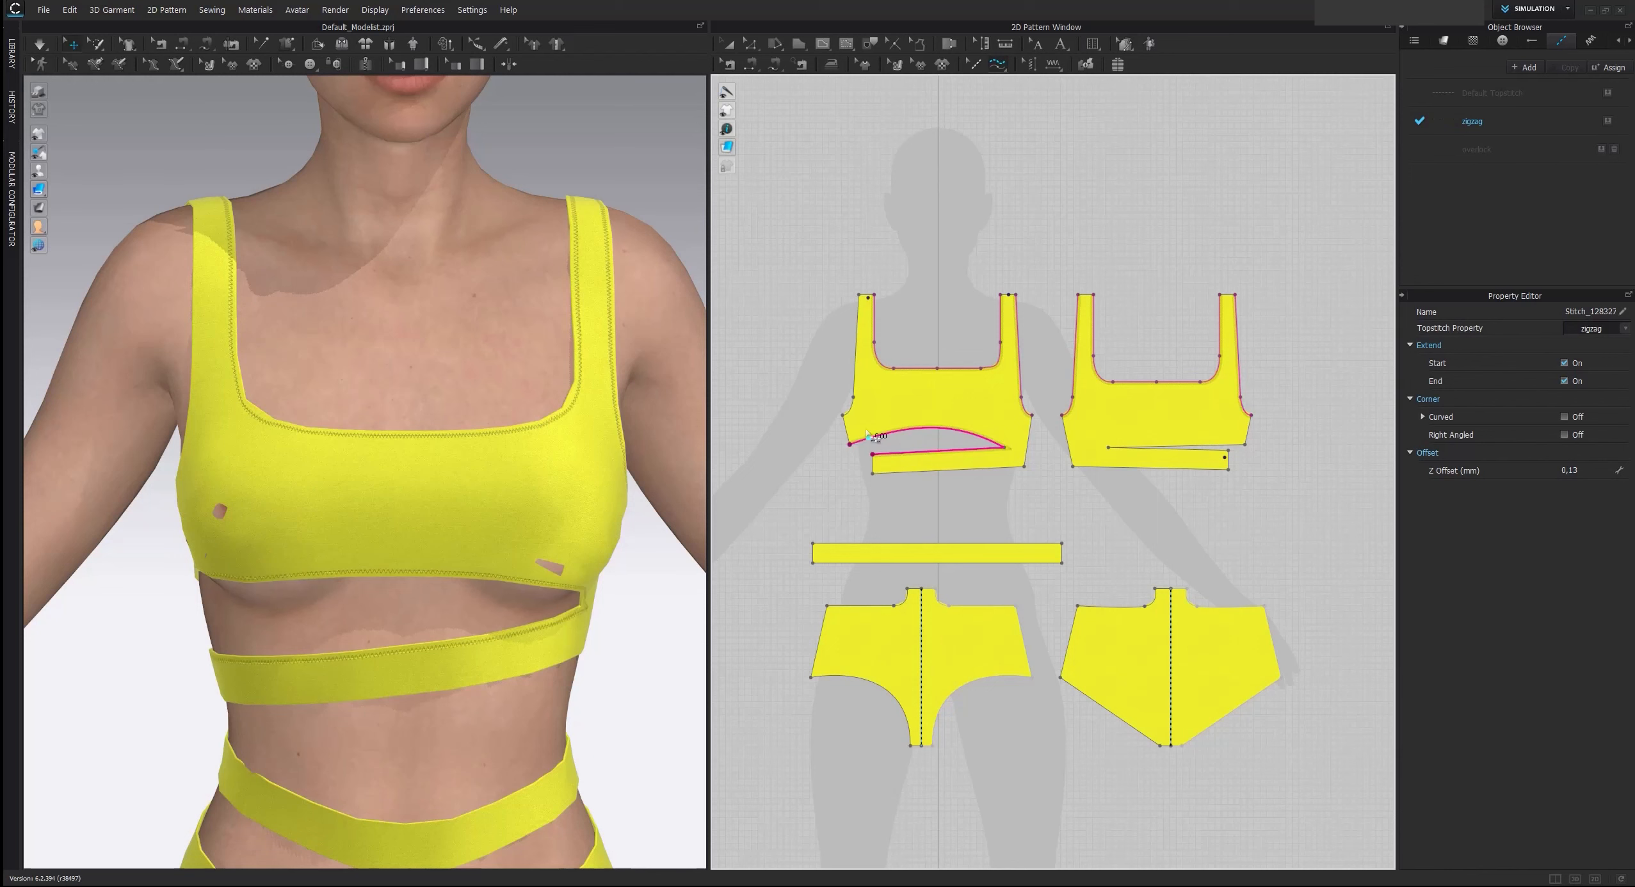
click(843, 415)
click(858, 296)
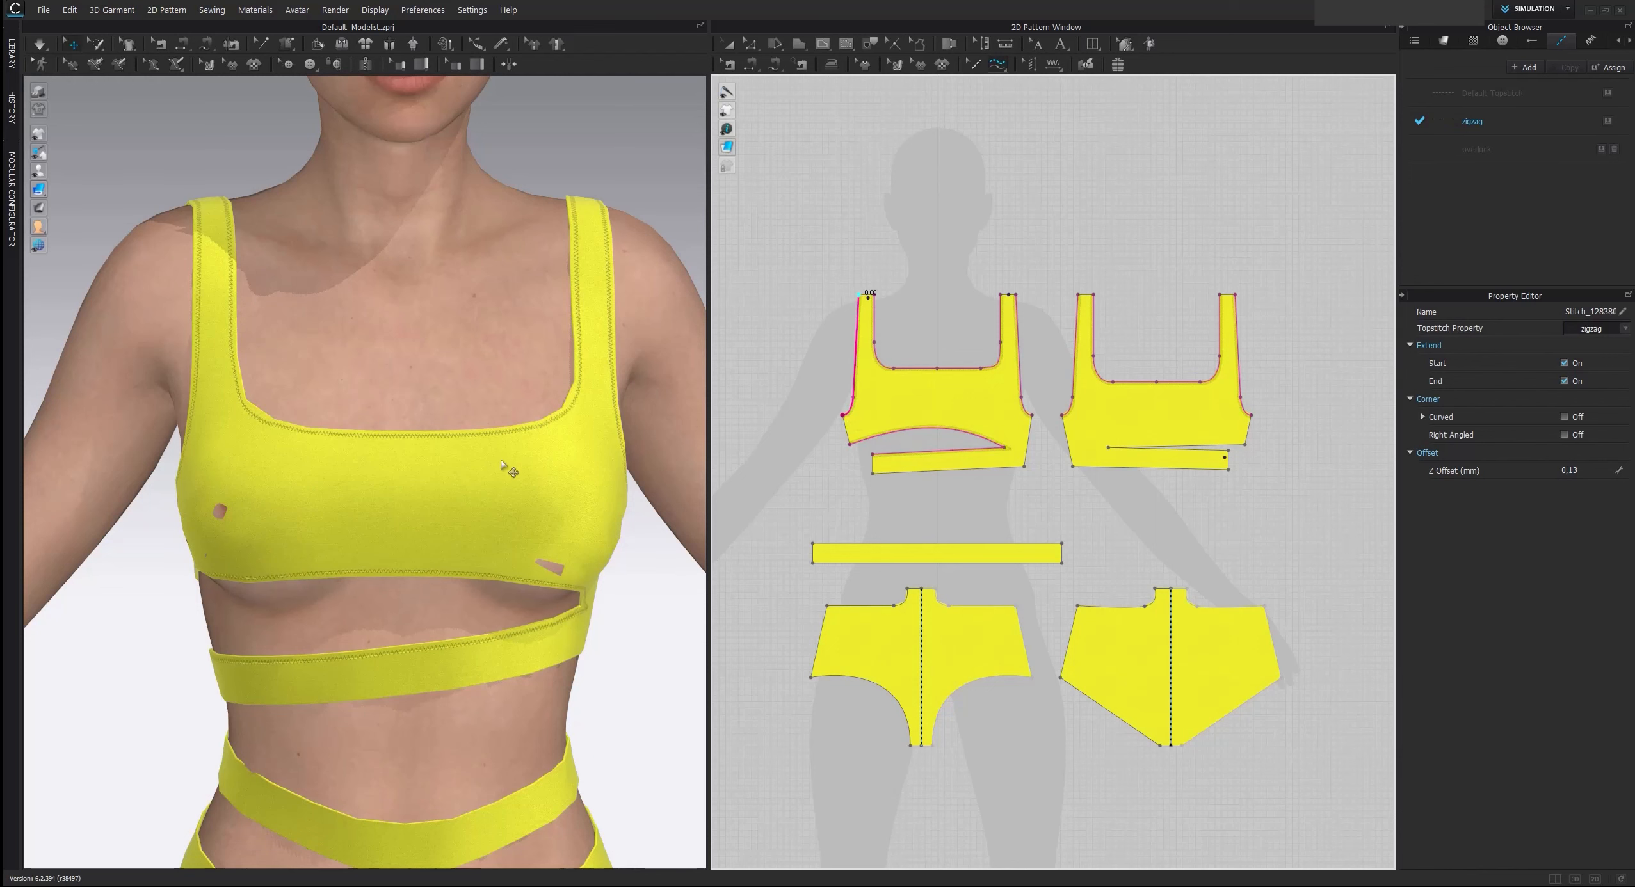
Add zigzag topstitching along the front and back tops' lower edges and around the slit in the back top
scroll(503, 461, down, 2)
right_drag(502, 461, 384, 383)
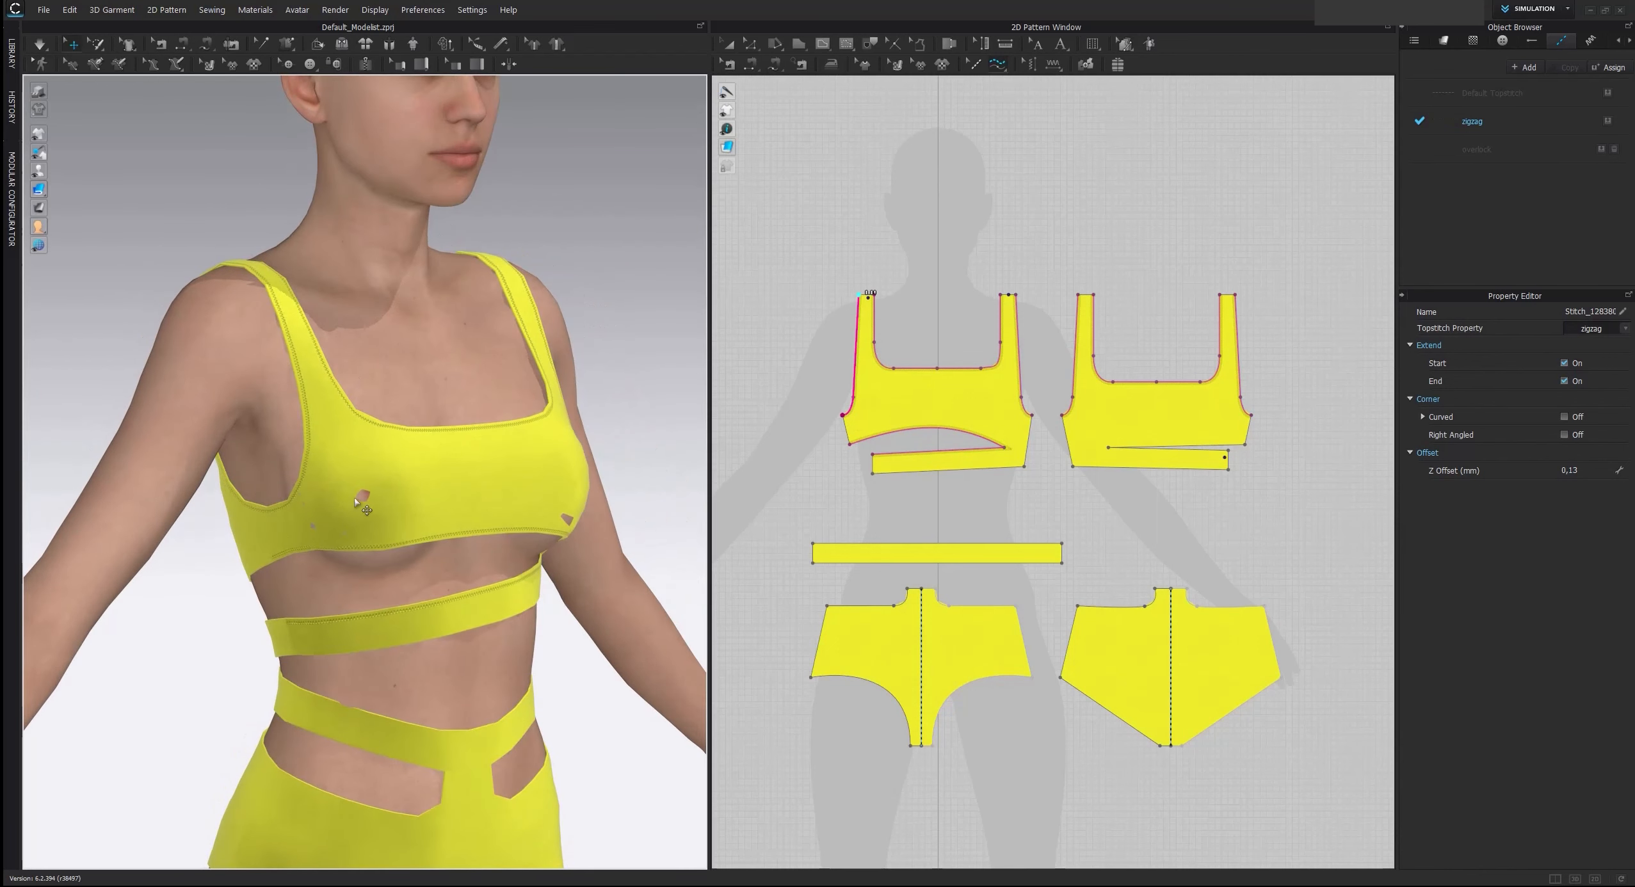
right_drag(355, 501, 344, 499)
click(1023, 472)
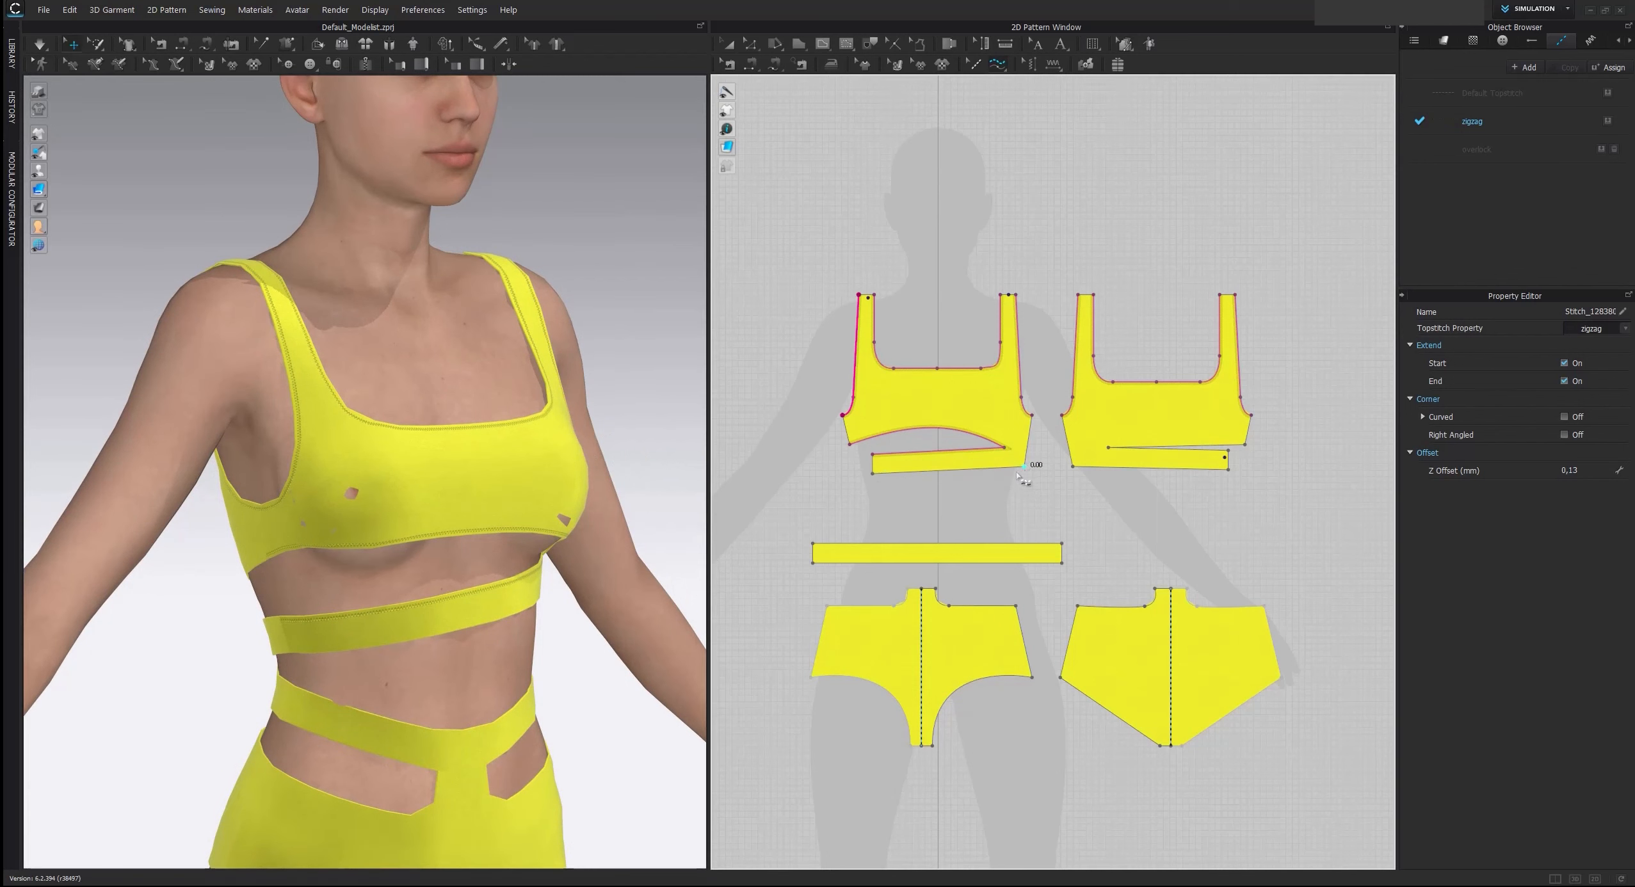
click(873, 474)
click(1073, 466)
click(1228, 470)
click(1245, 445)
click(1227, 454)
Add zigzag topstitching along the front brief's upper cut-out edge and leg opening
click(936, 588)
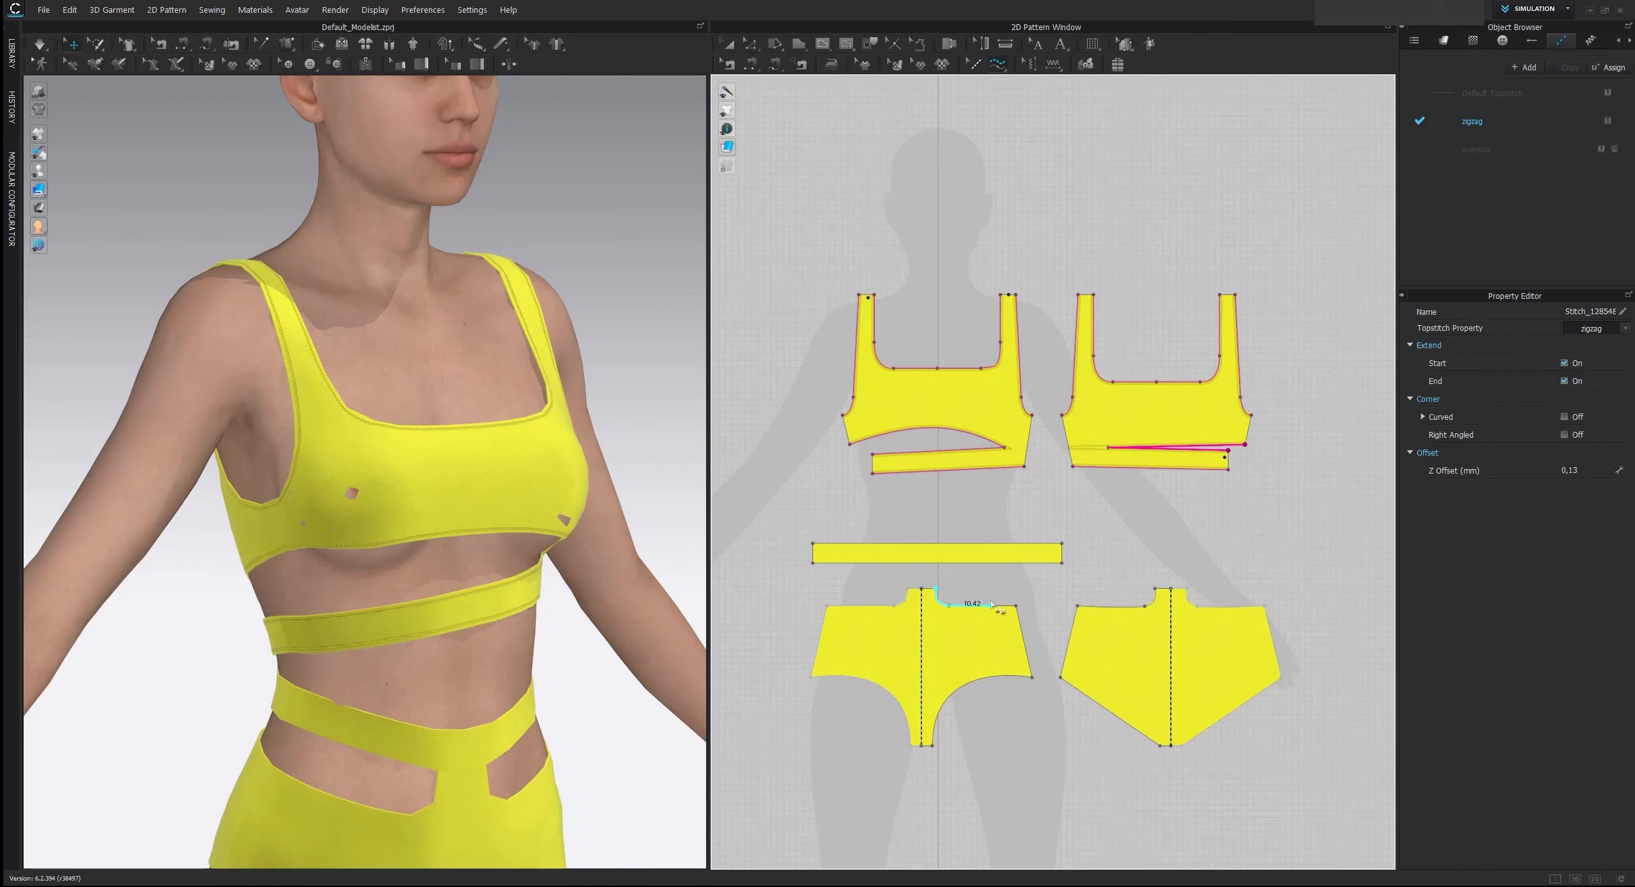
click(1015, 605)
click(1032, 676)
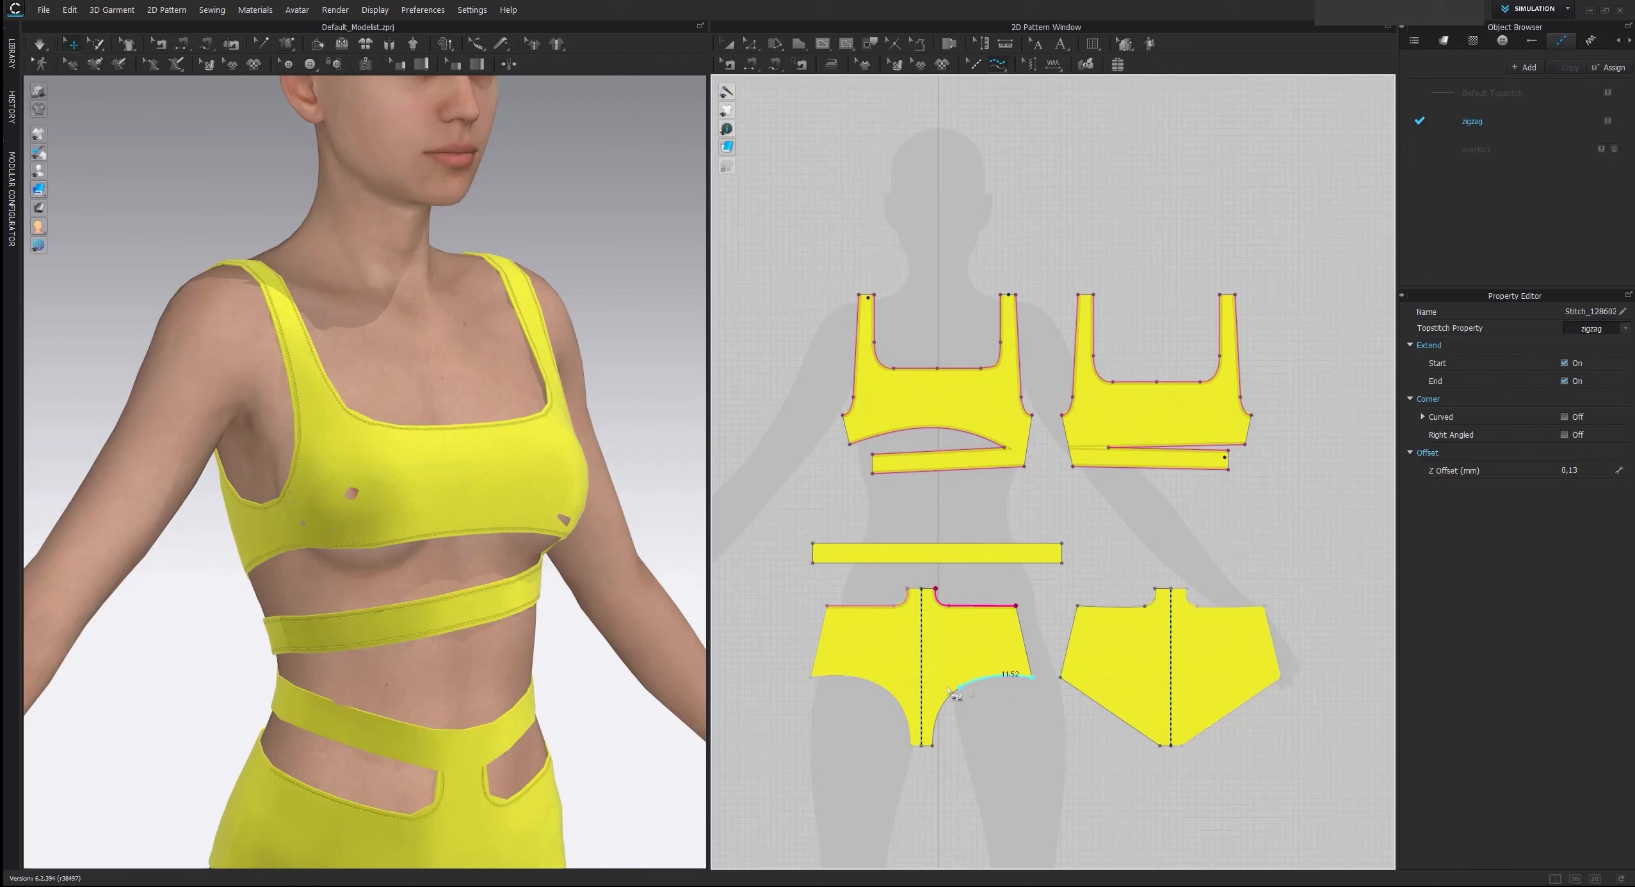
click(932, 746)
Add zigzag topstitching along the lower and upper edges of the waistband strip
click(1062, 562)
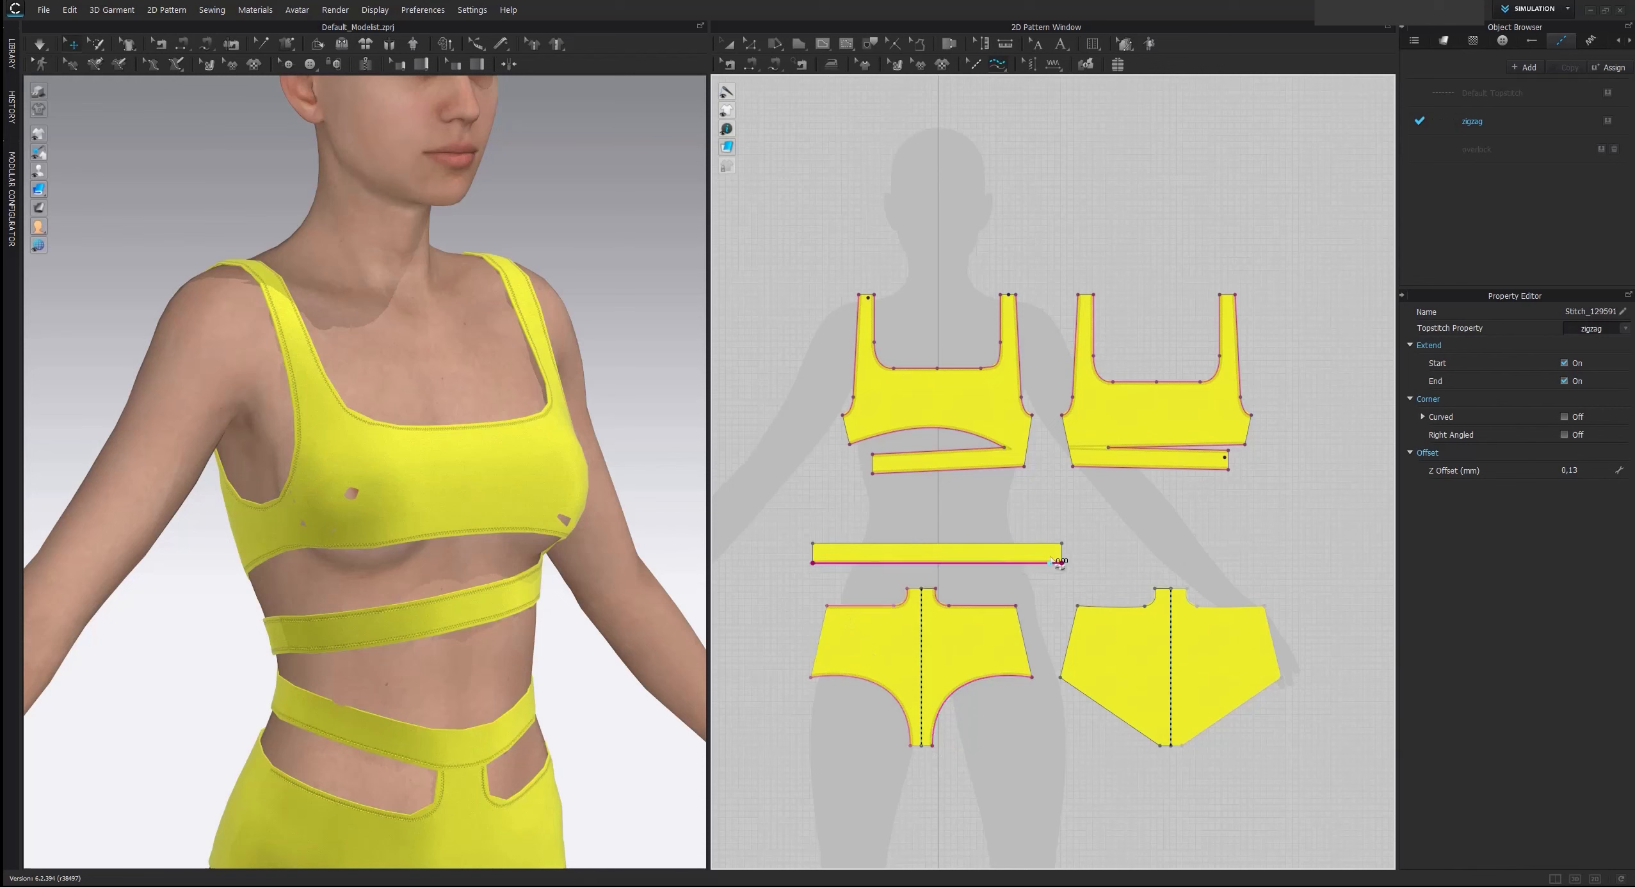
click(812, 544)
click(1063, 544)
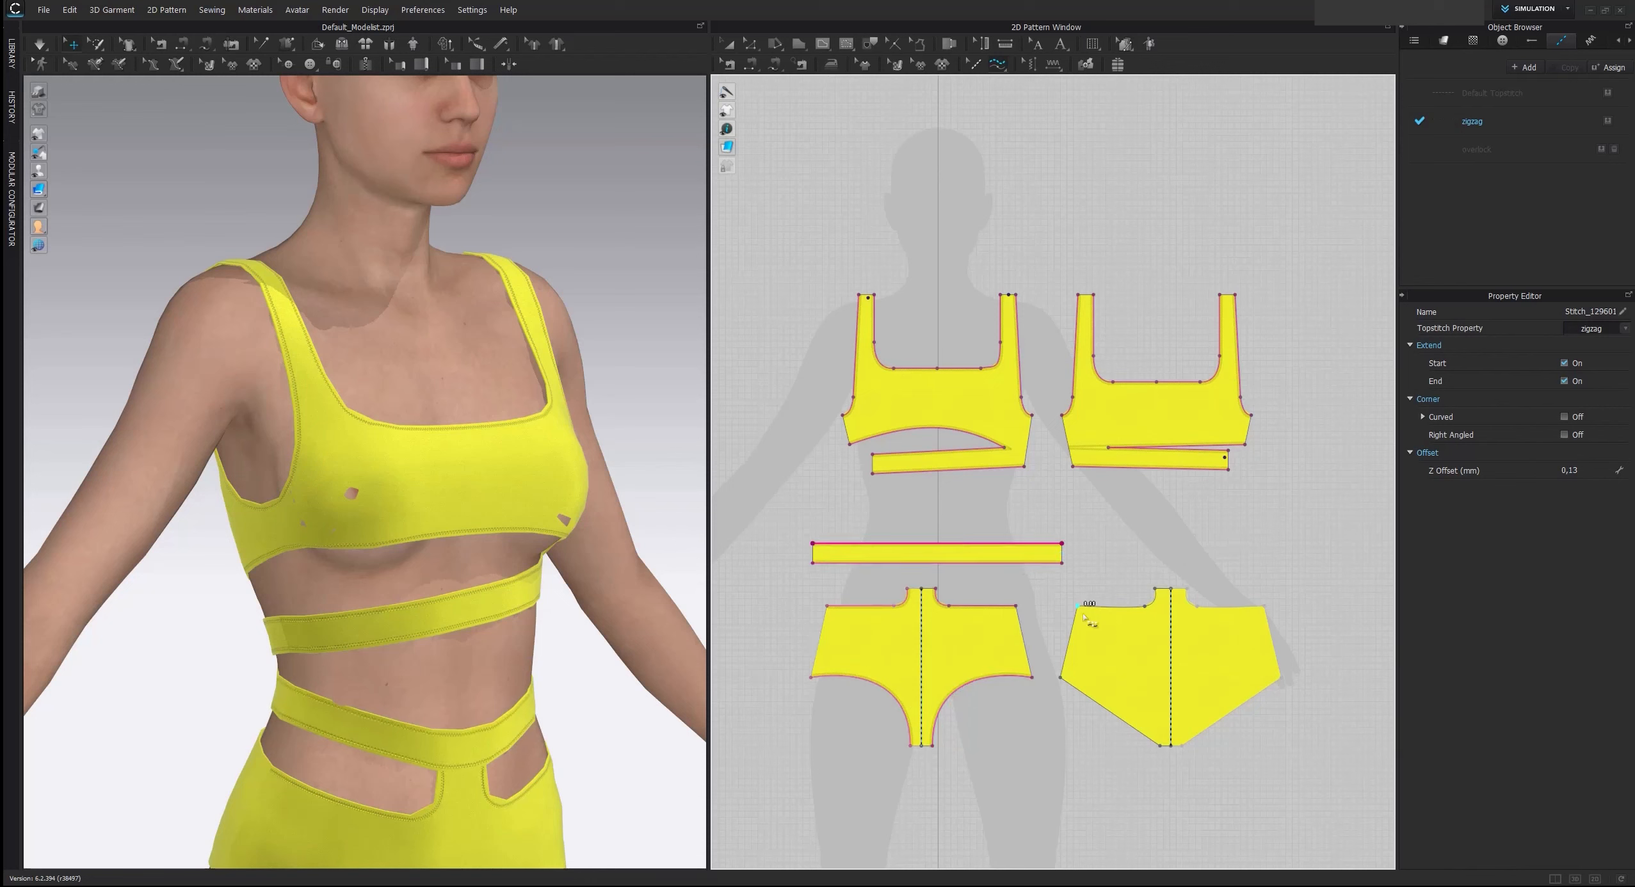
Add zigzag topstitching to the back brief's upper edge and leg opening, and check the stitching on the avatar
click(1153, 592)
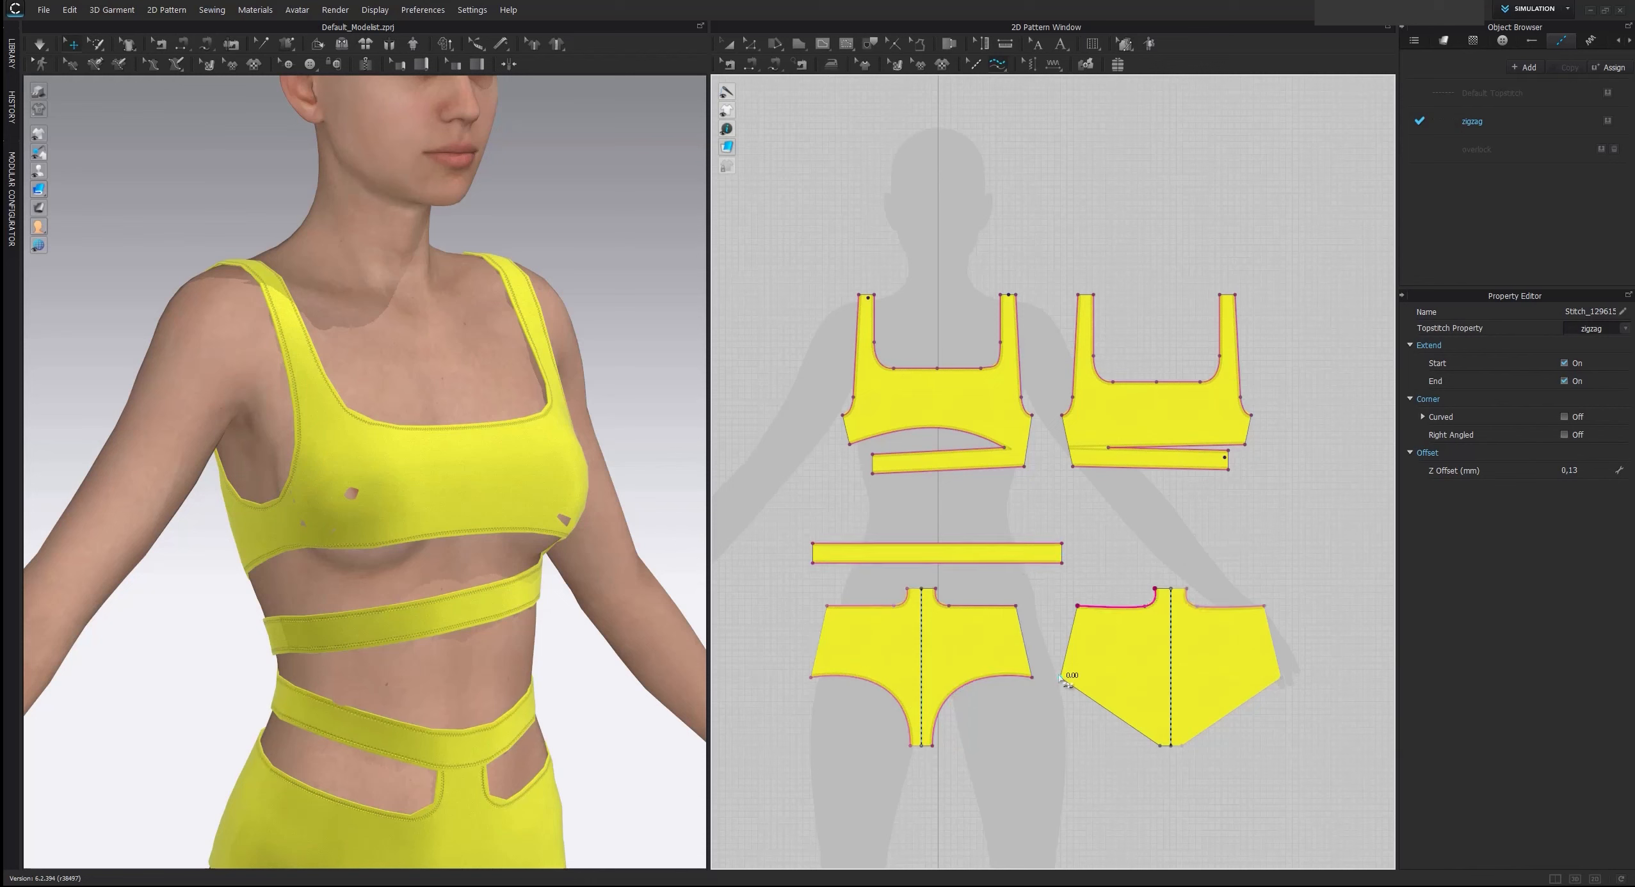
click(1061, 677)
click(1160, 746)
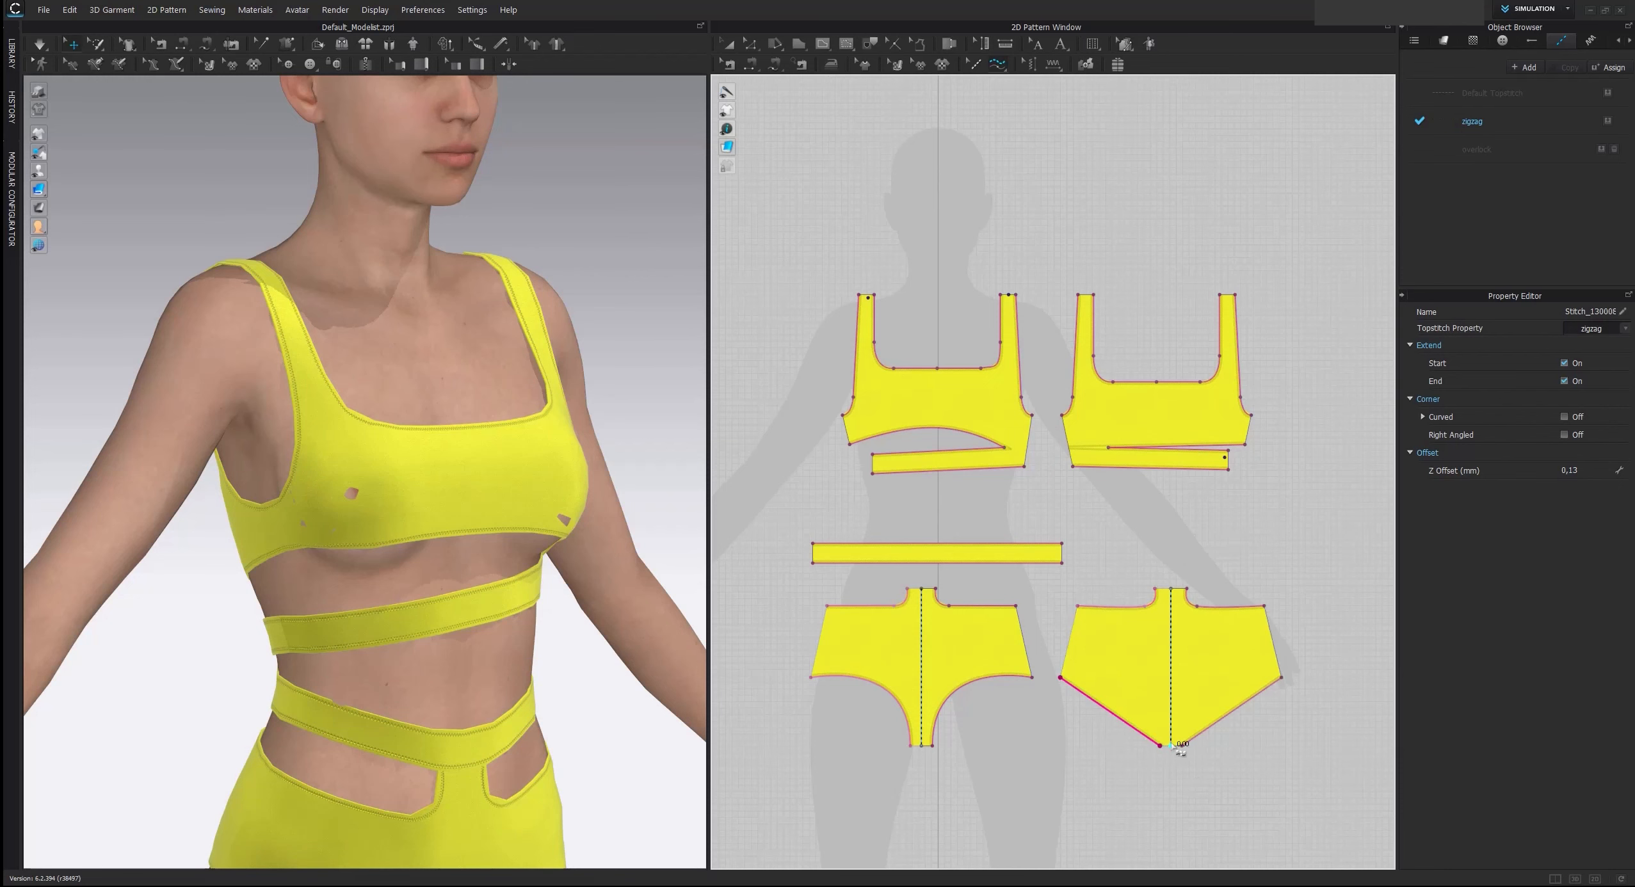
scroll(522, 527, down, 3)
right_drag(522, 527, 523, 633)
scroll(296, 524, up, 3)
right_drag(390, 668, 391, 588)
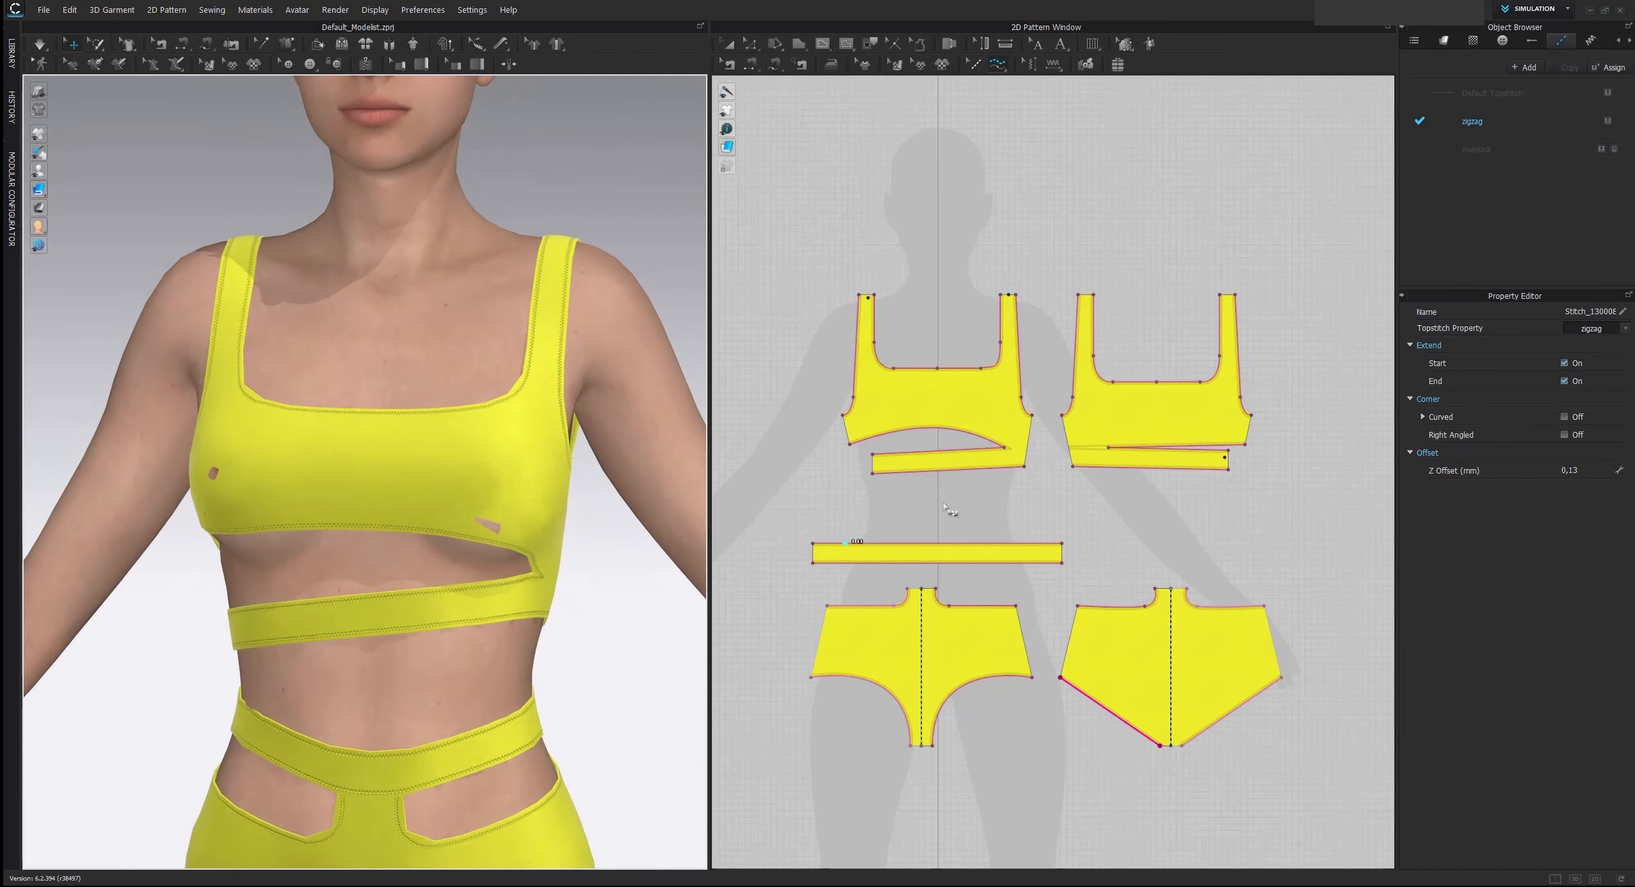
Curve the upper edge of the back top's slit slightly upward and check the back of the garment
key(c)
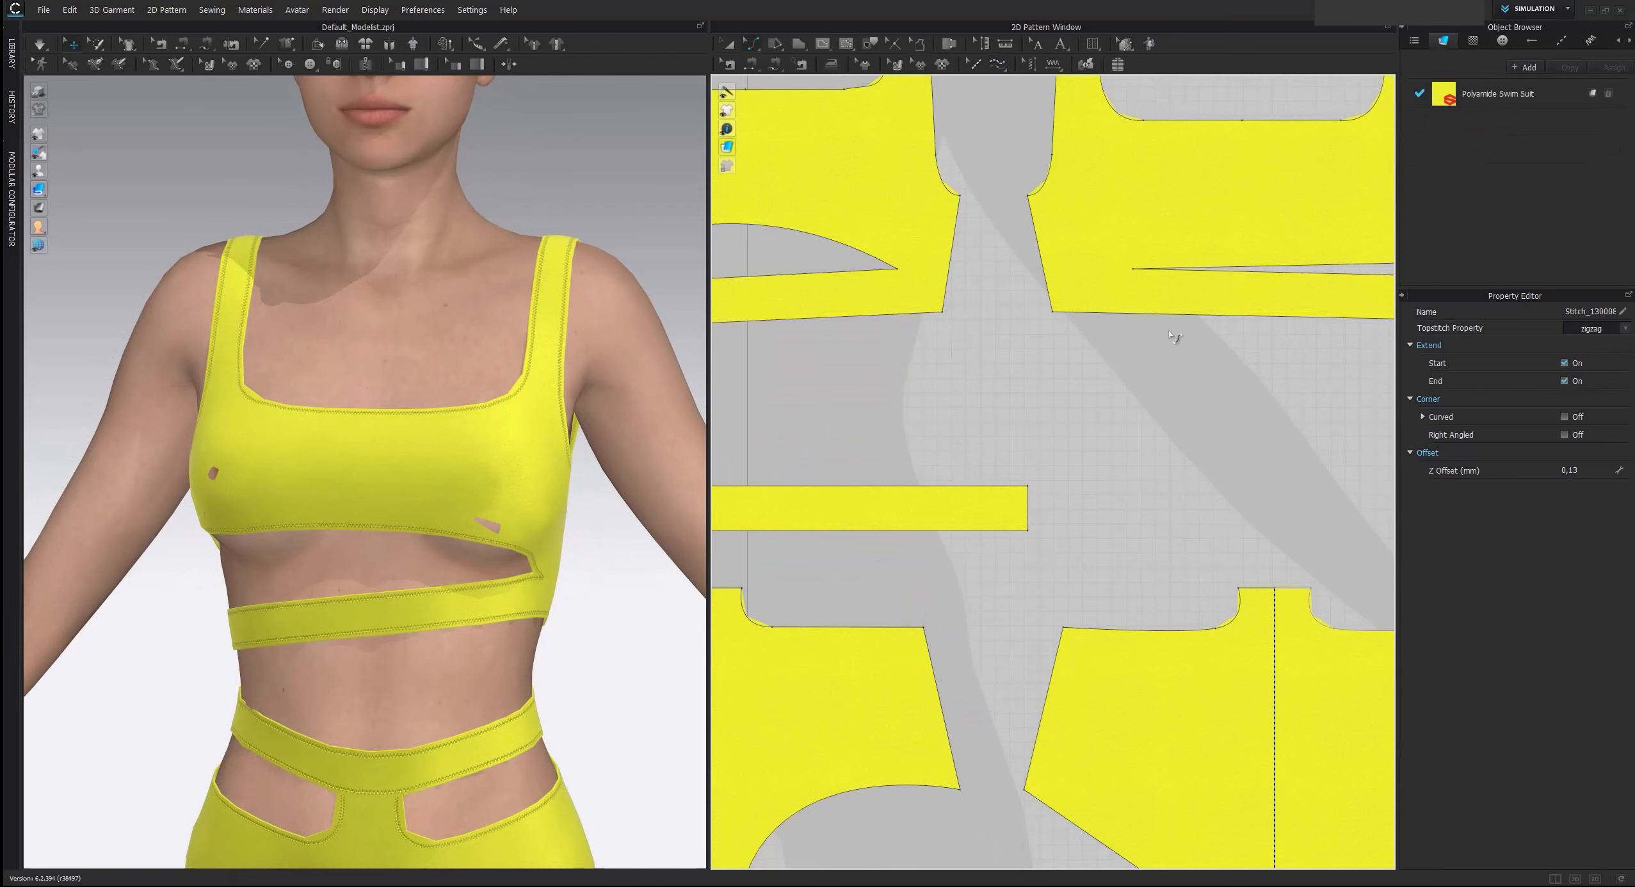
scroll(851, 540, down, 3)
drag(916, 533, 918, 514)
scroll(487, 557, down, 3)
right_drag(413, 556, 105, 626)
right_drag(299, 610, 334, 542)
scroll(377, 572, down, 6)
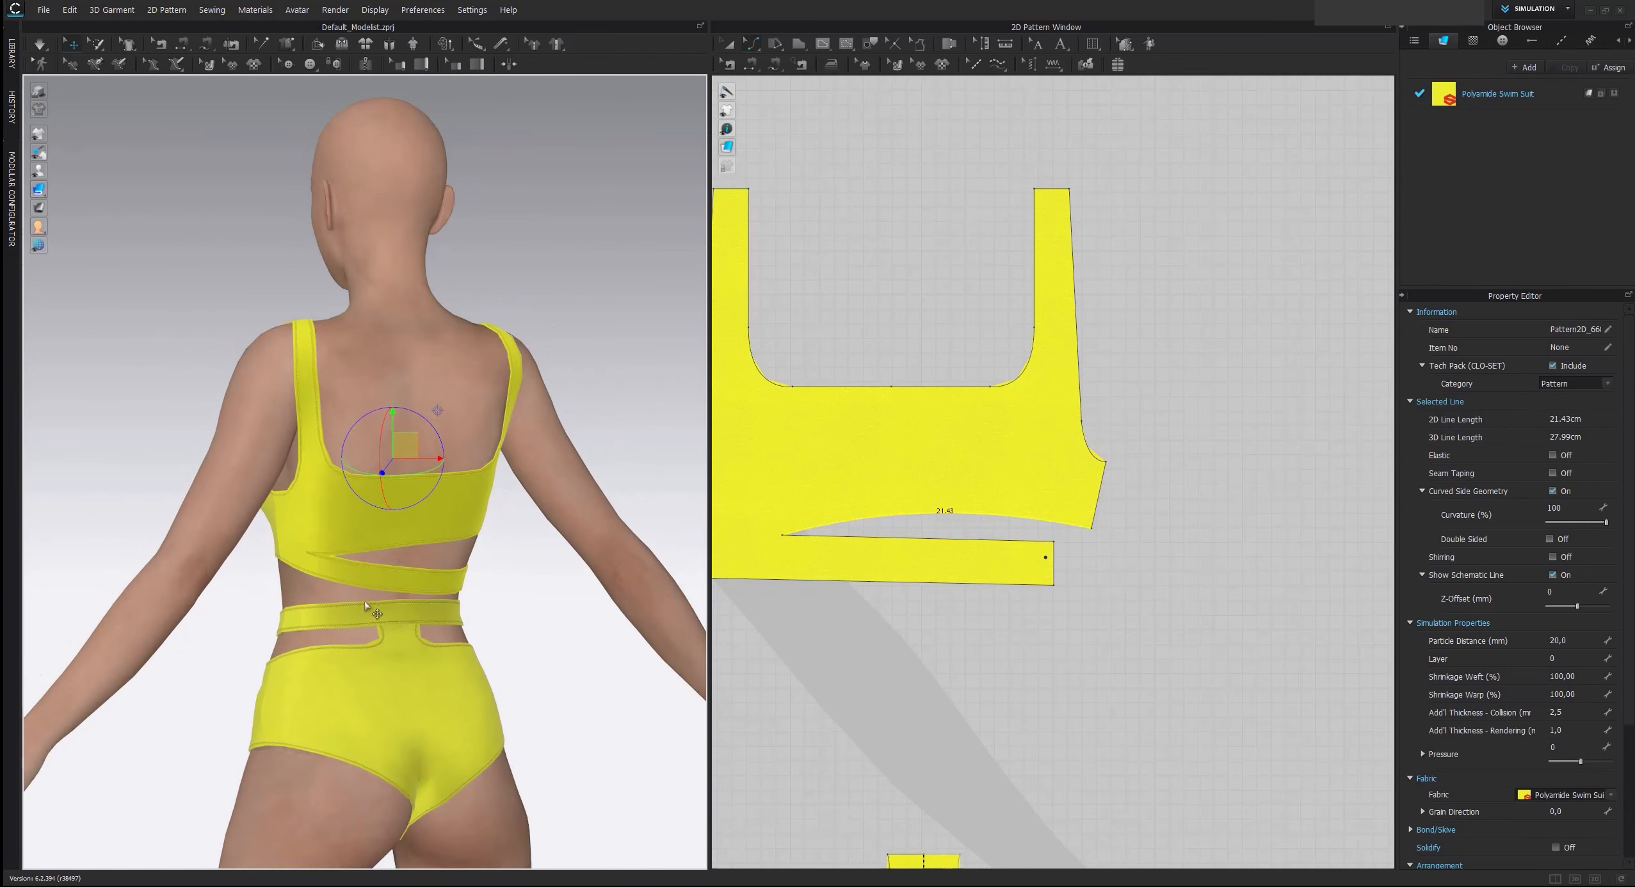
Examine the draped swimsuit on the avatar and compare it with the reference image
right_drag(246, 610, 2, 498)
right_drag(361, 508, 501, 335)
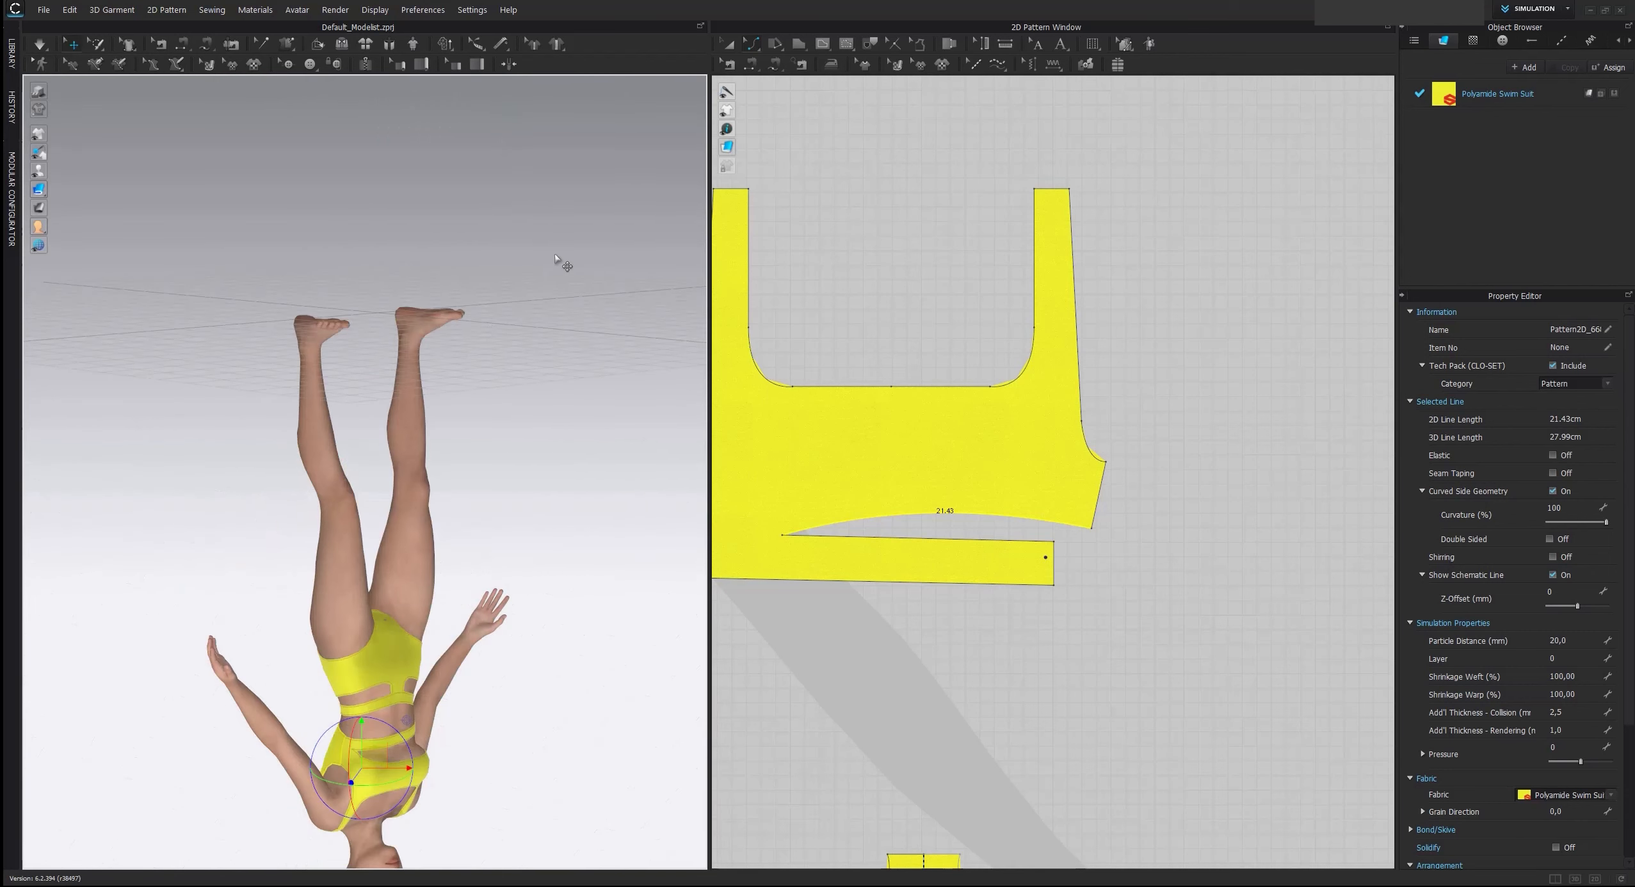
right_drag(492, 468, 290, 271)
right_drag(397, 490, 442, 479)
scroll(442, 479, up, 1)
middle_drag(475, 533, 493, 424)
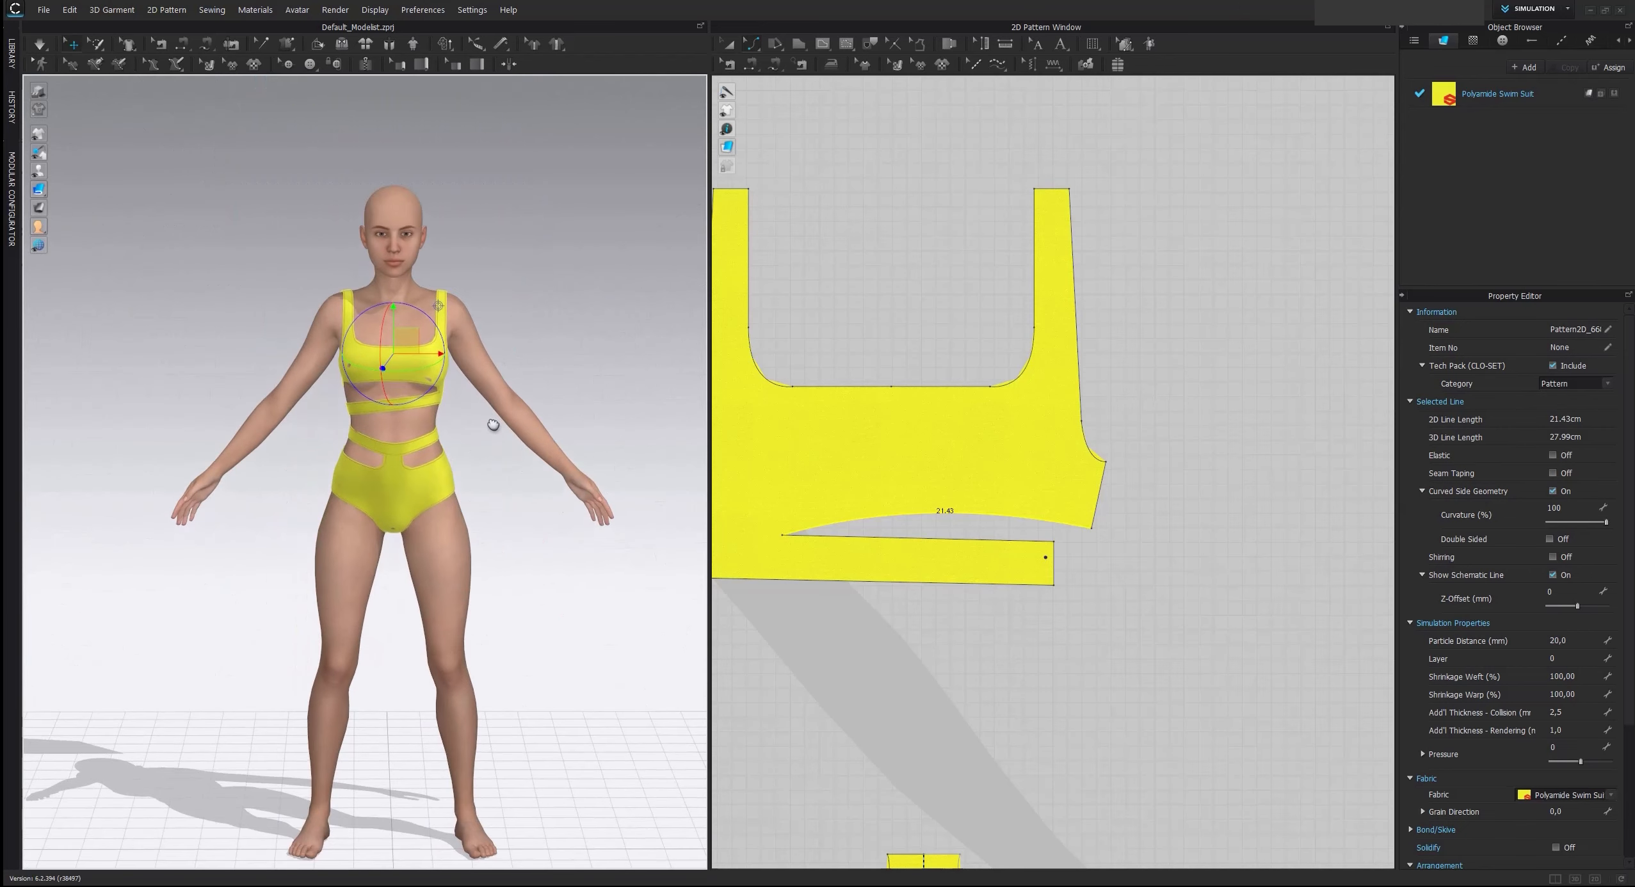
click(555, 306)
click(727, 44)
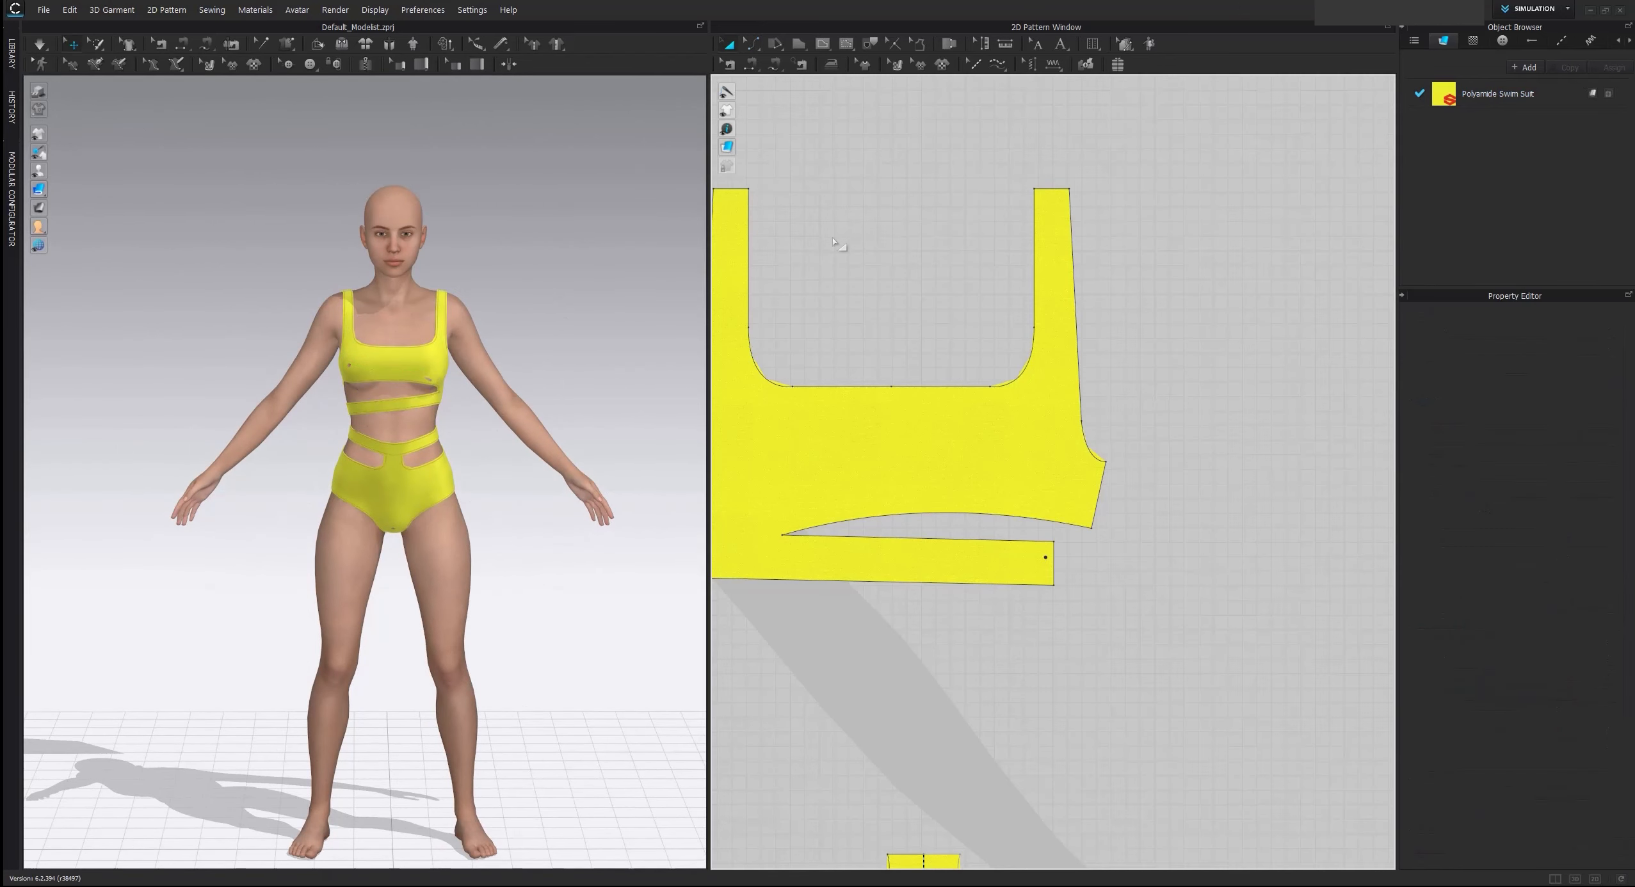
scroll(839, 248, down, 6)
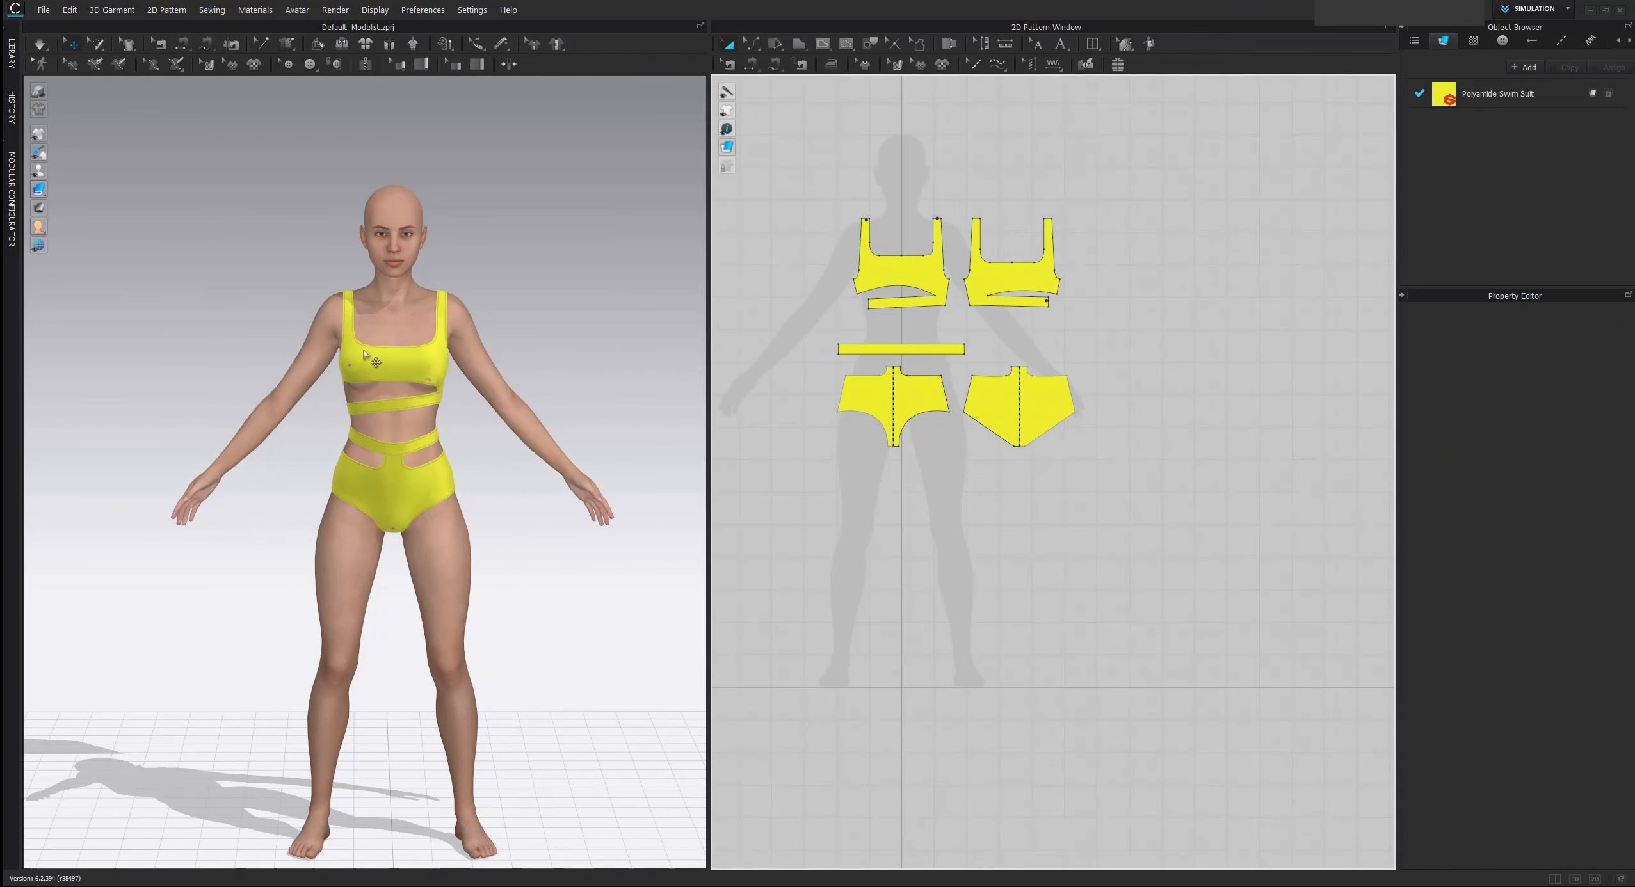
scroll(973, 263, down, 4)
middle_drag(973, 263, 1008, 611)
scroll(1008, 611, up, 5)
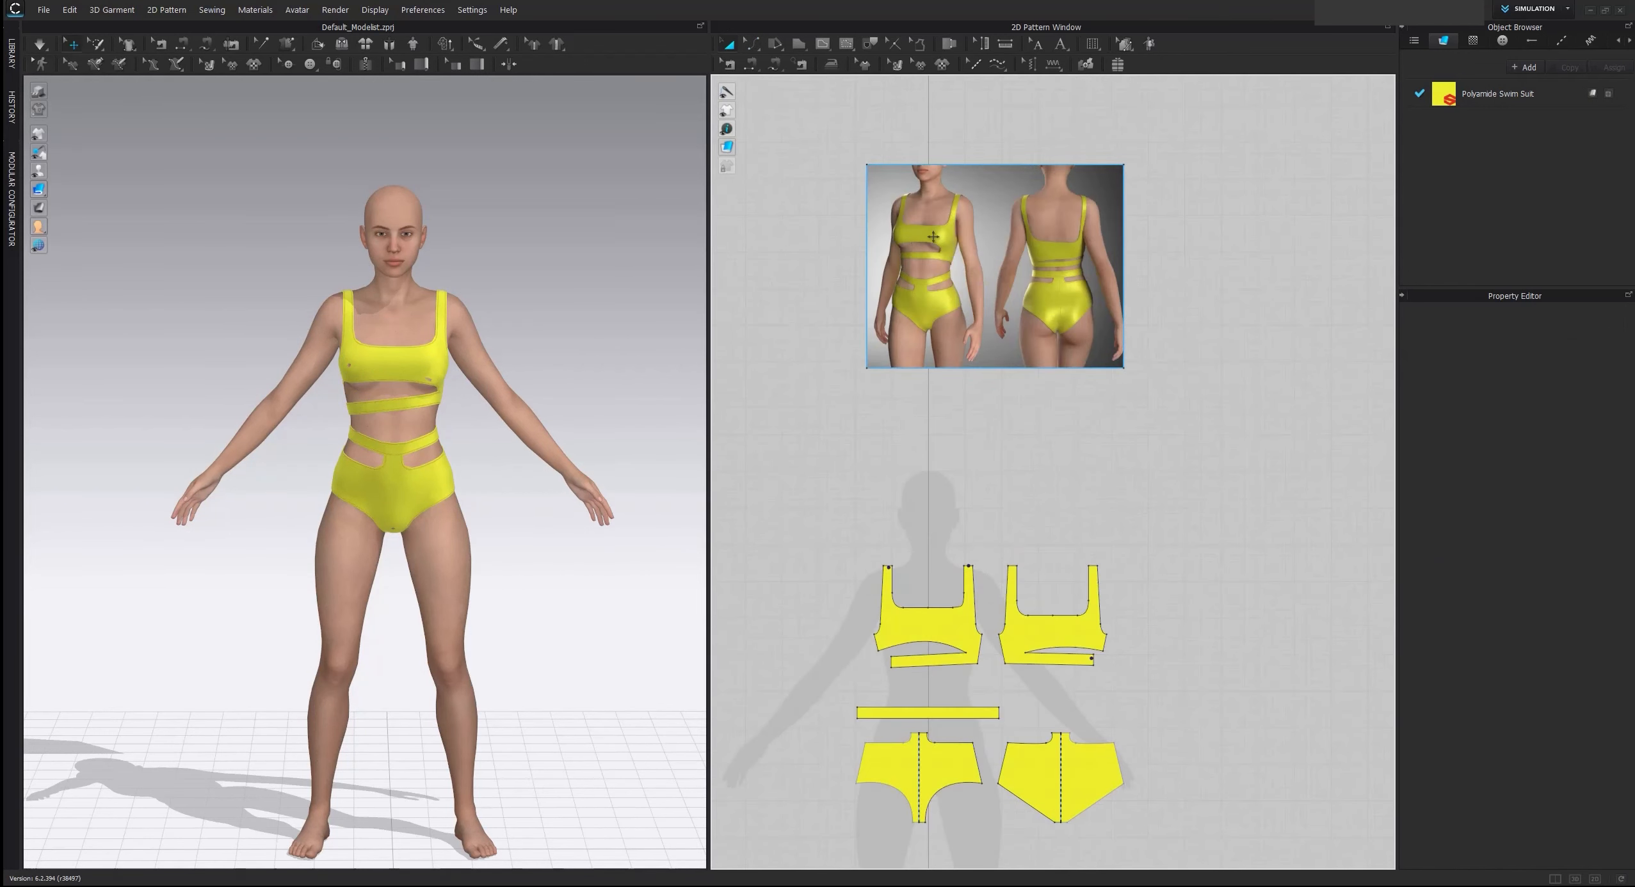
scroll(932, 237, up, 4)
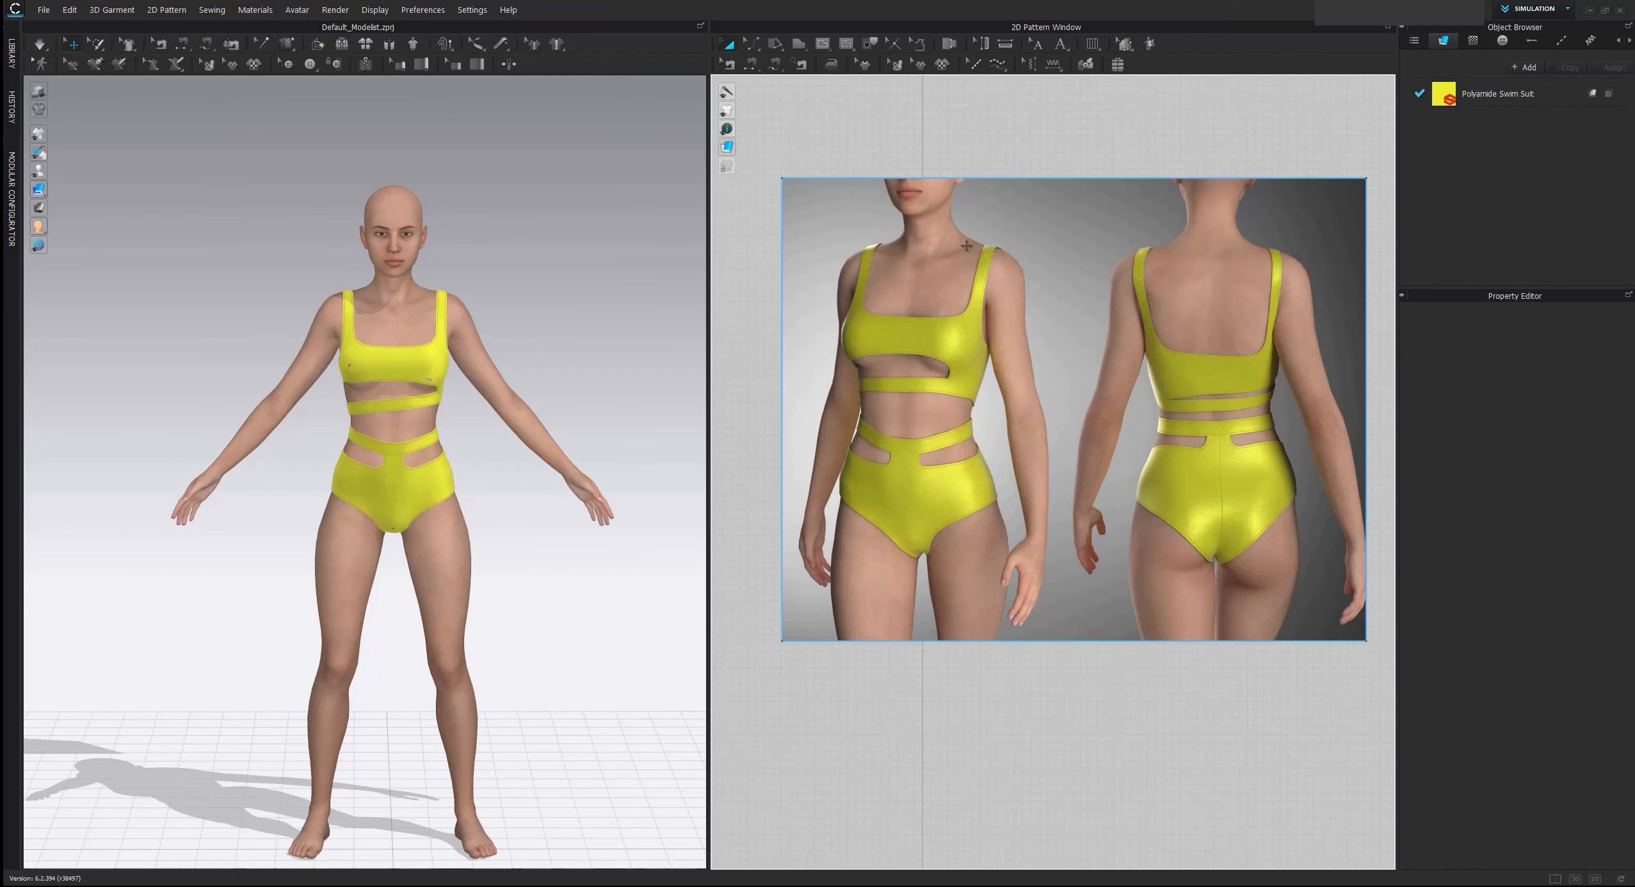
scroll(947, 294, down, 5)
middle_drag(954, 449, 954, 270)
scroll(457, 300, up, 2)
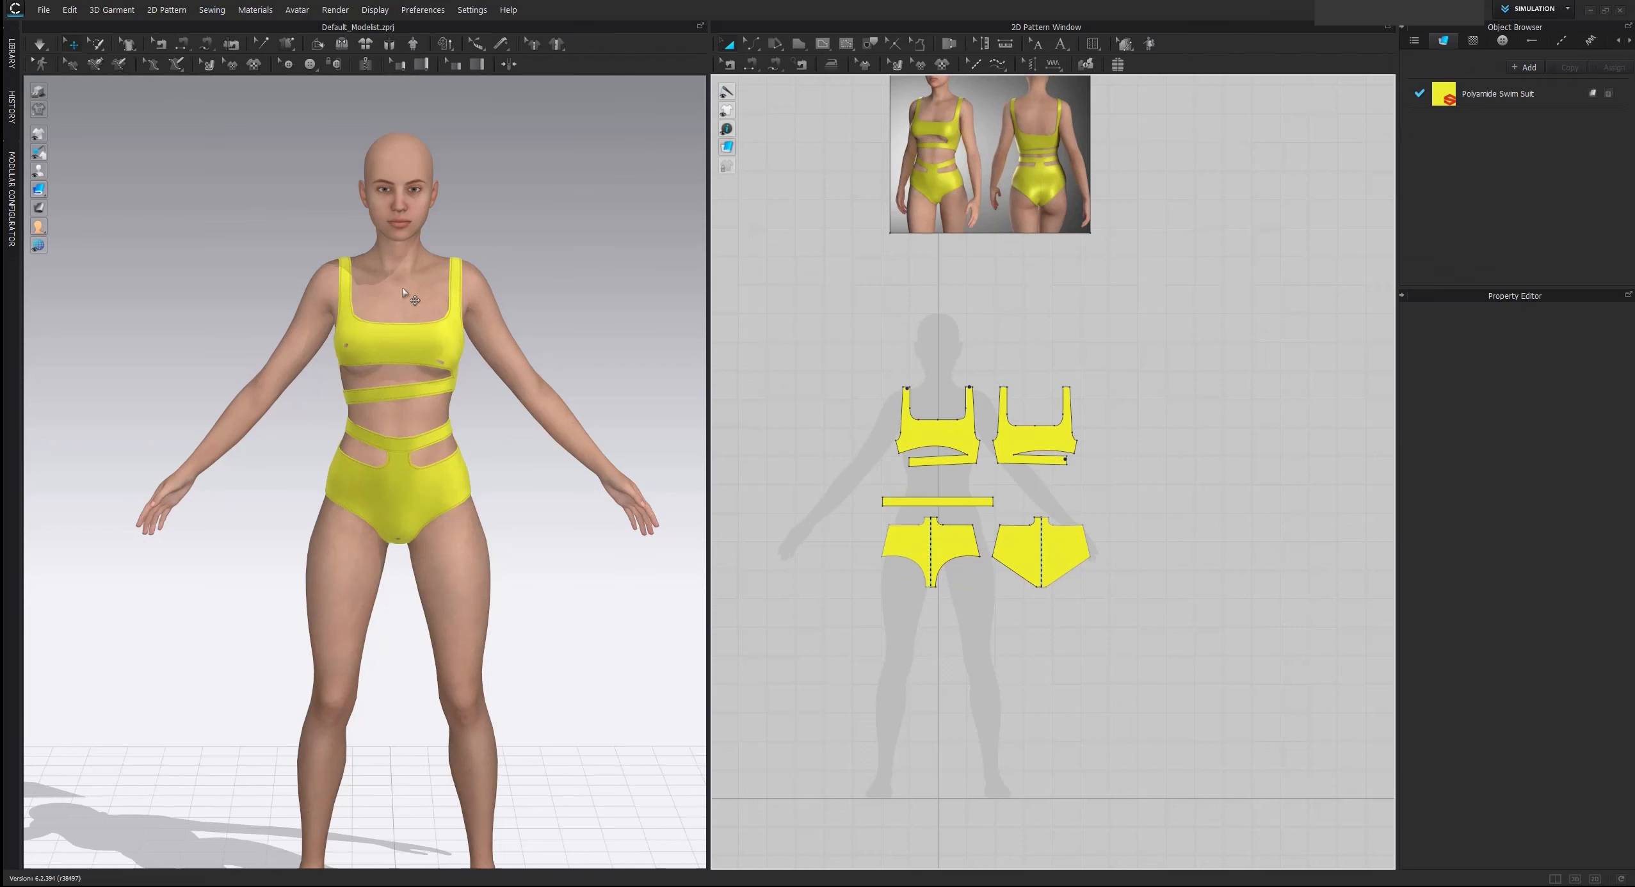
Hide the current avatar and import the FBX file "female walk ish pose" as an avatar with the default import options
key(shift+a)
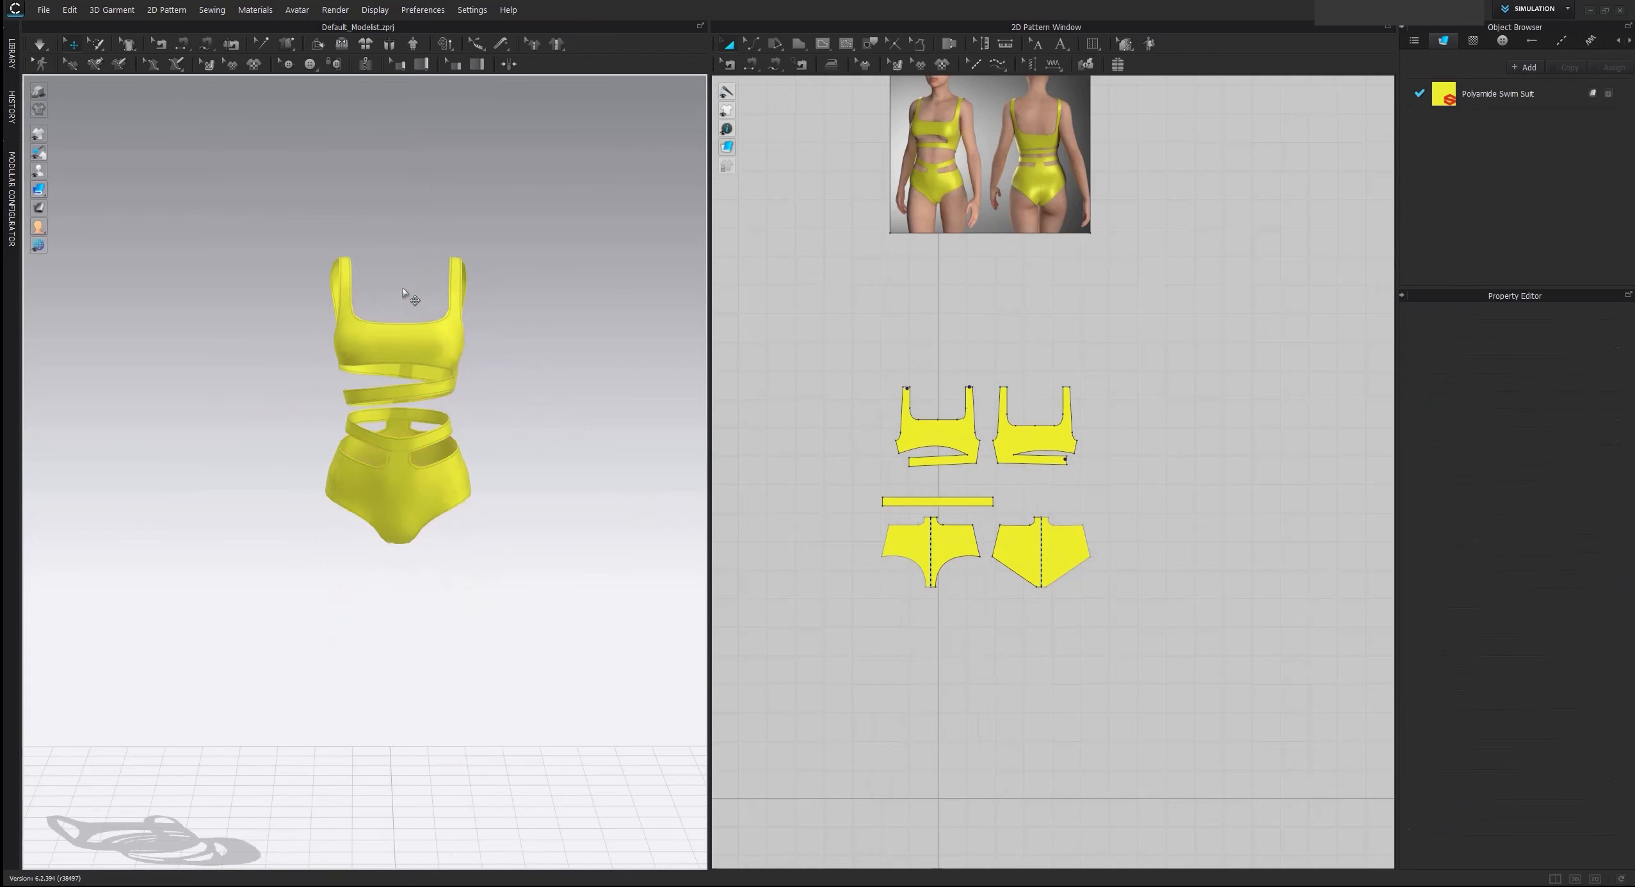
click(44, 11)
mouse_move(77, 131)
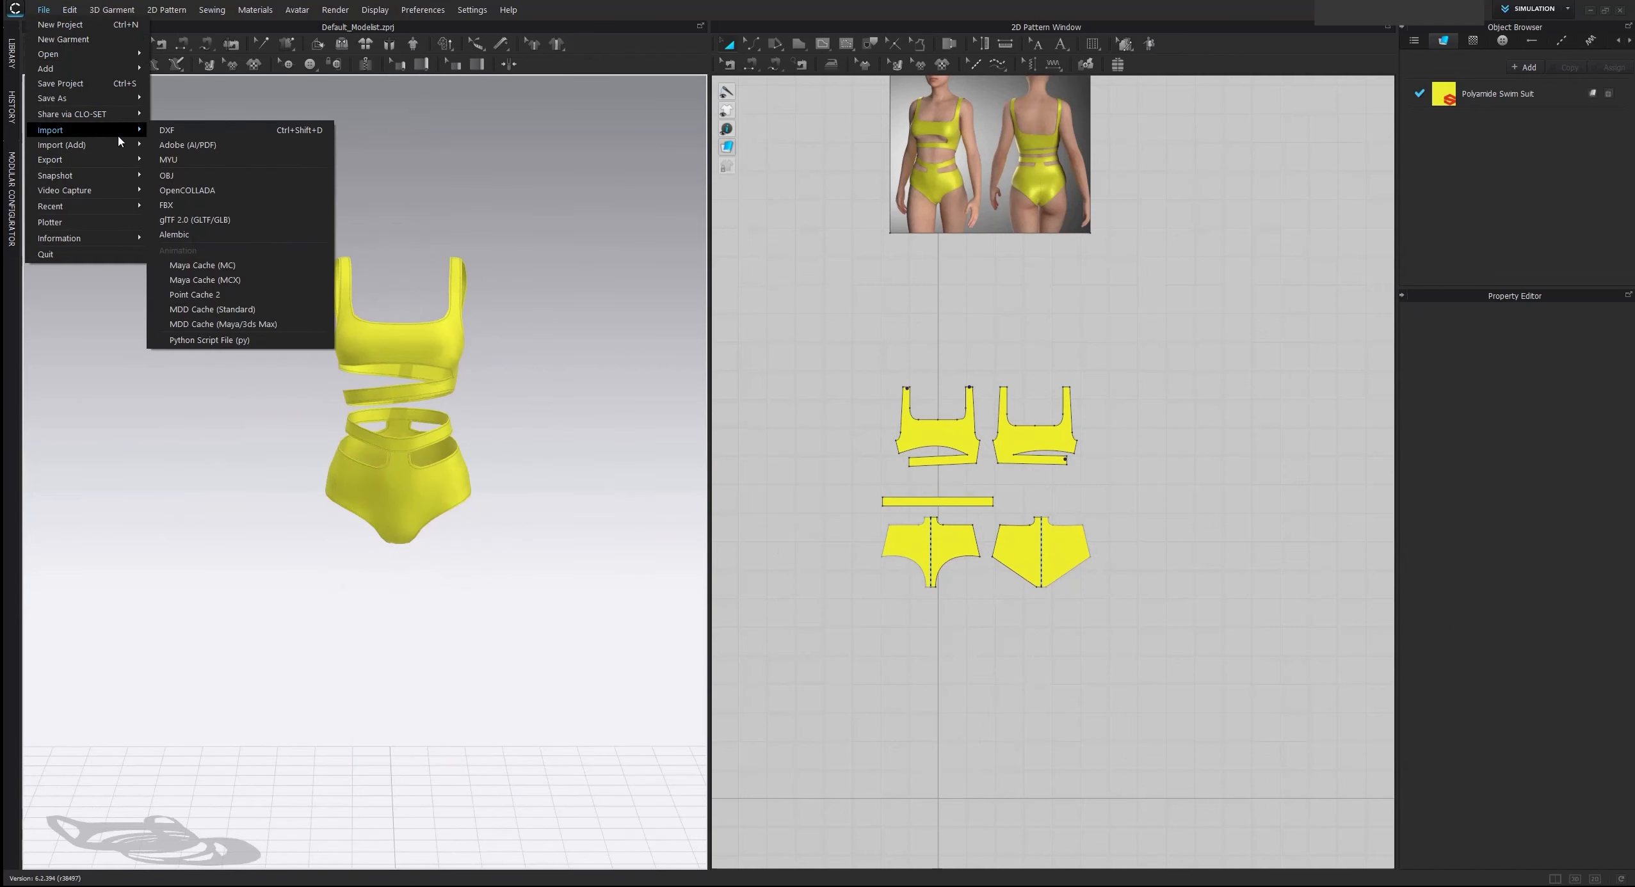
click(186, 203)
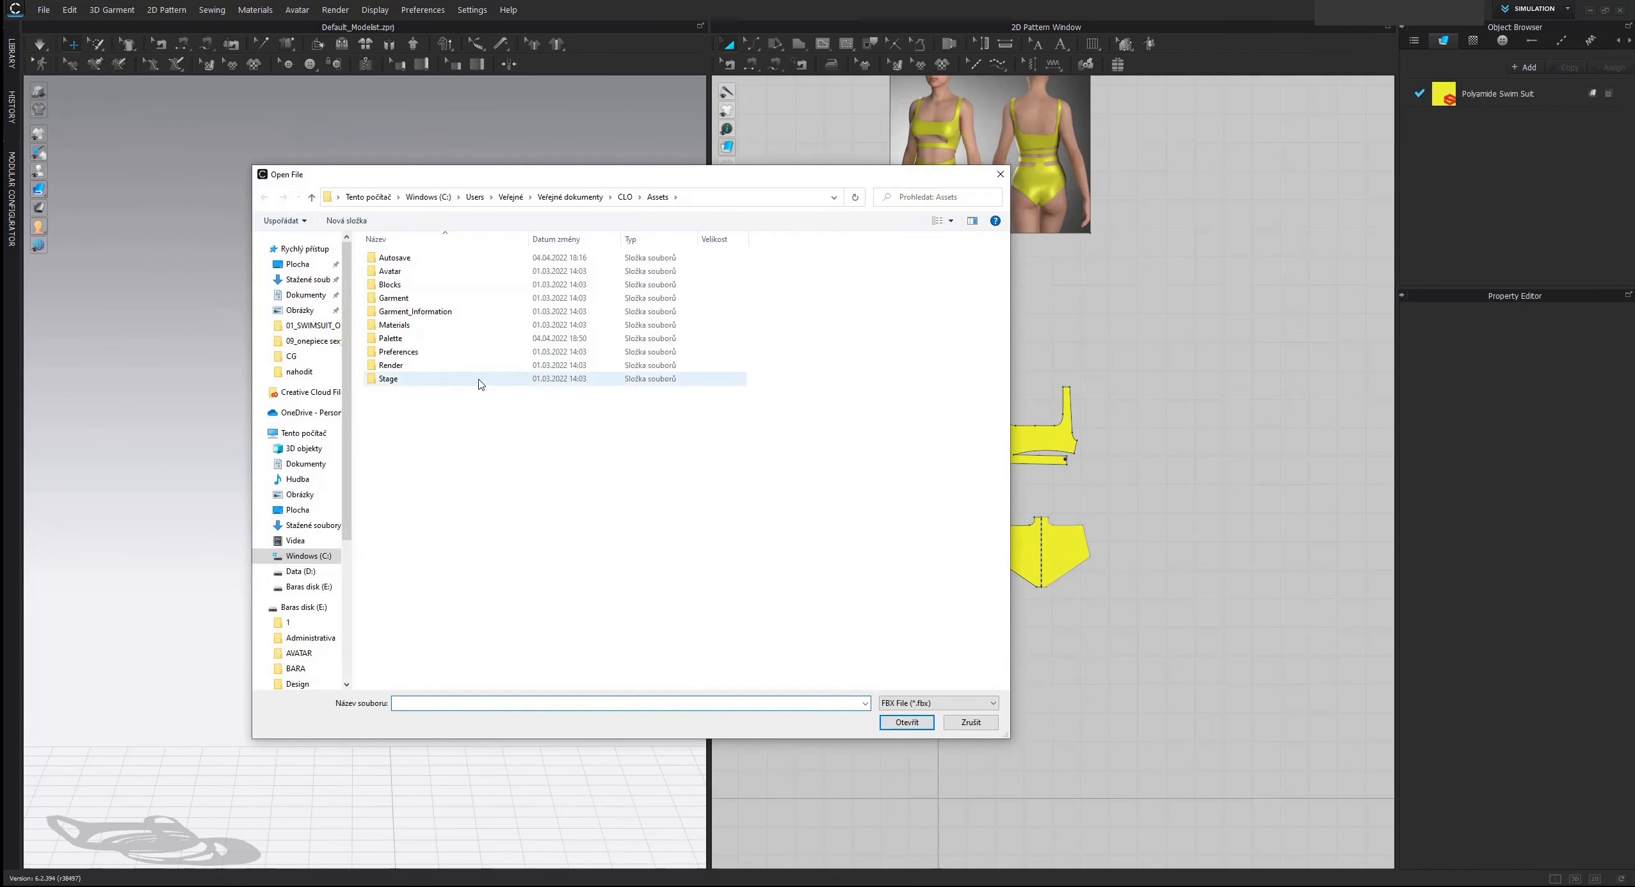
click(309, 586)
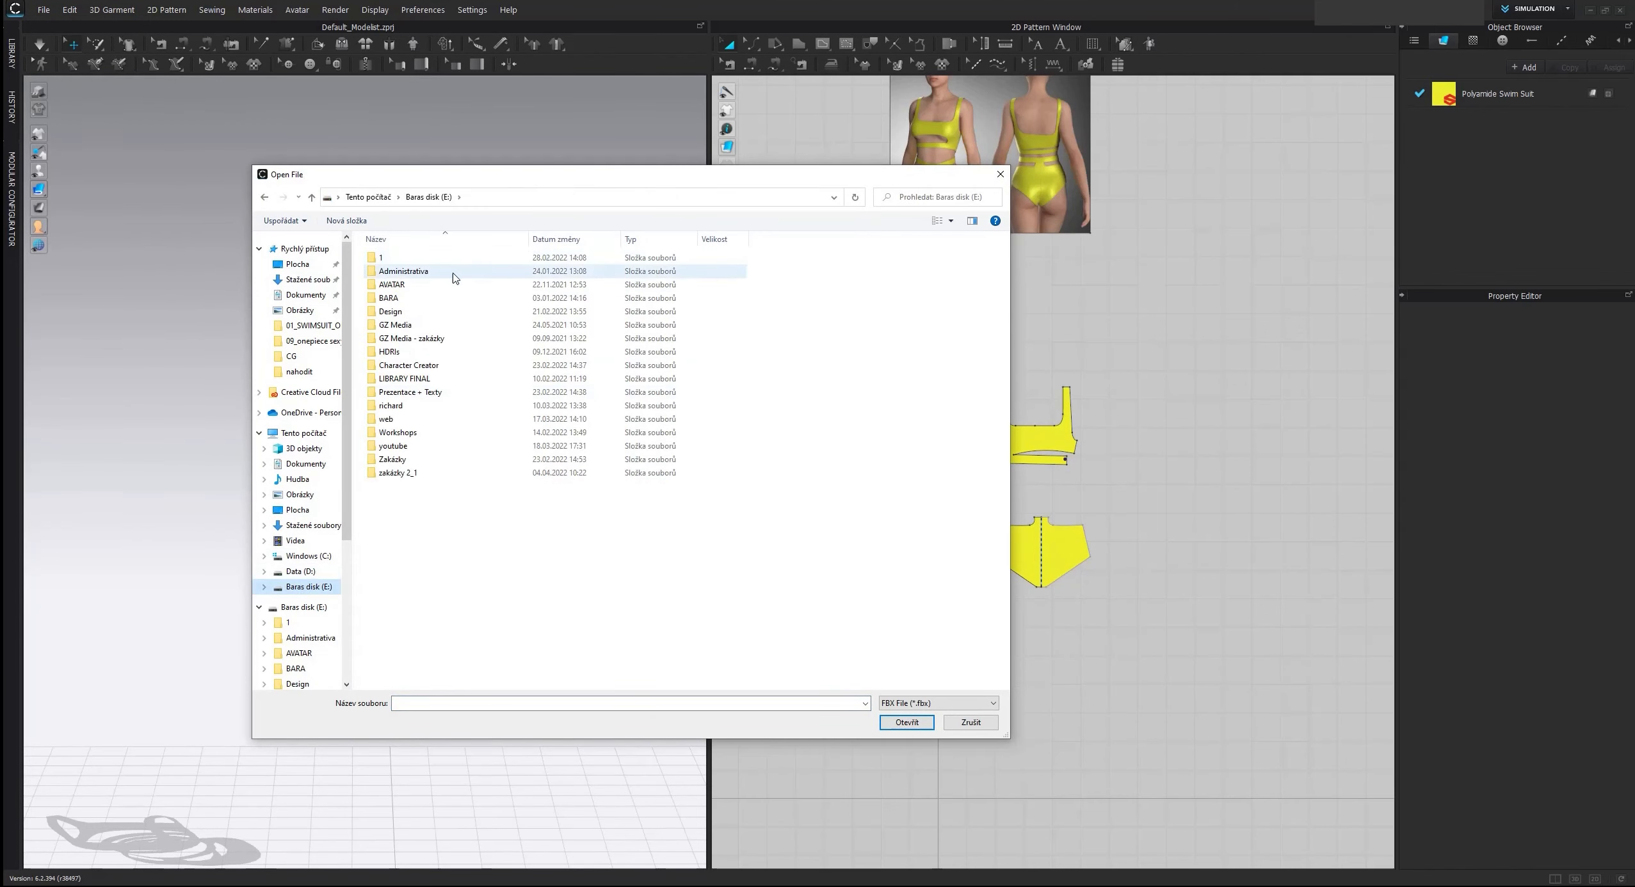
double_click(417, 284)
double_click(440, 272)
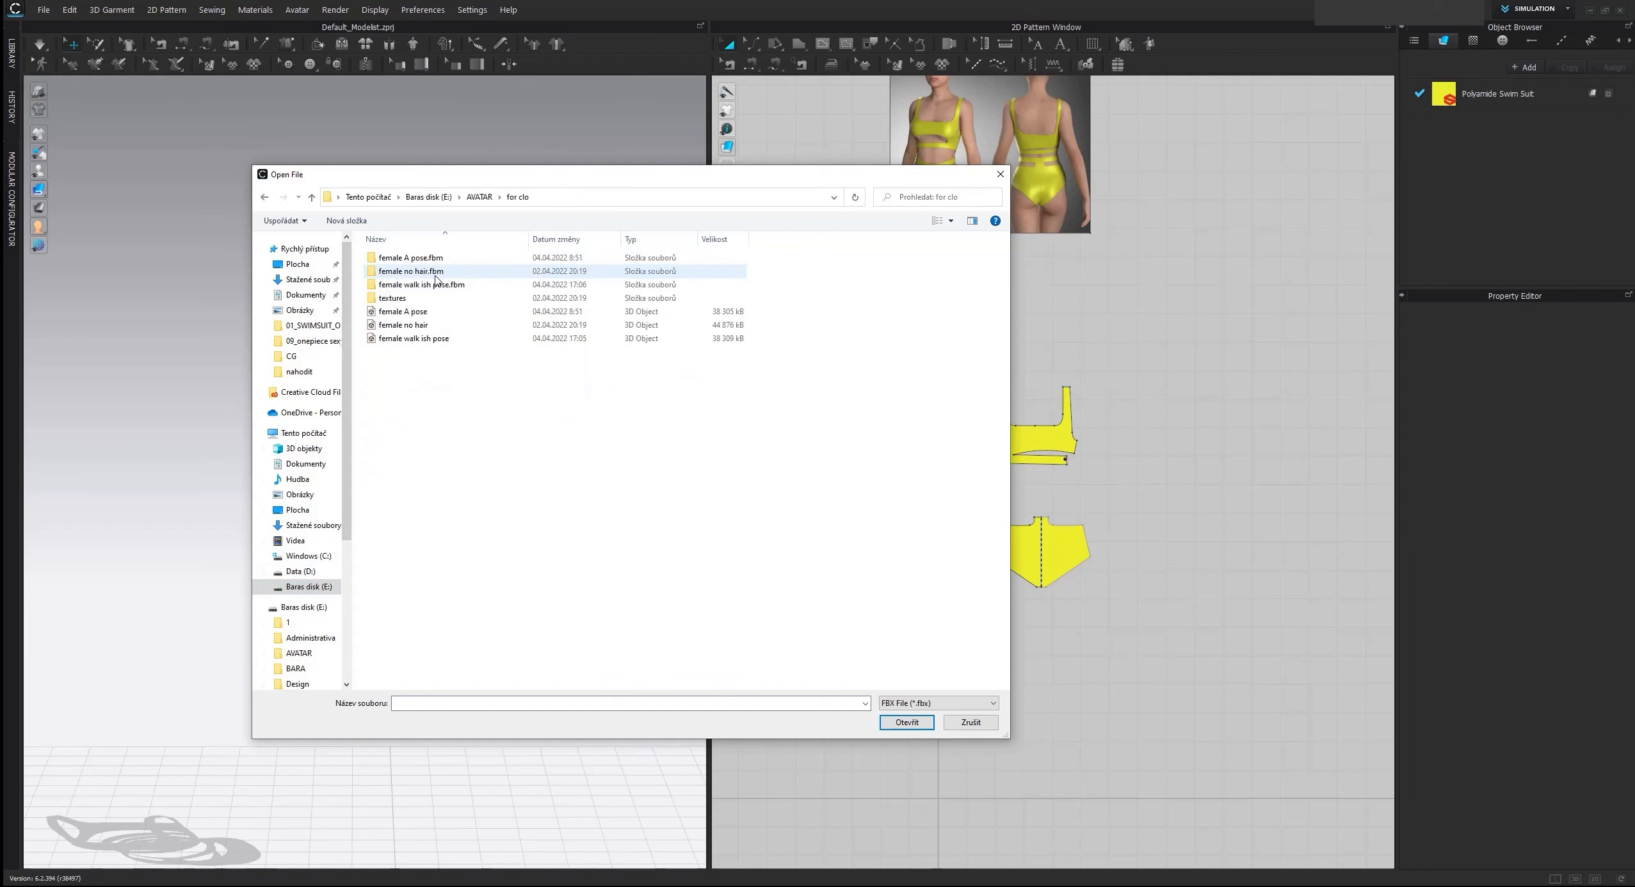
click(431, 339)
double_click(433, 339)
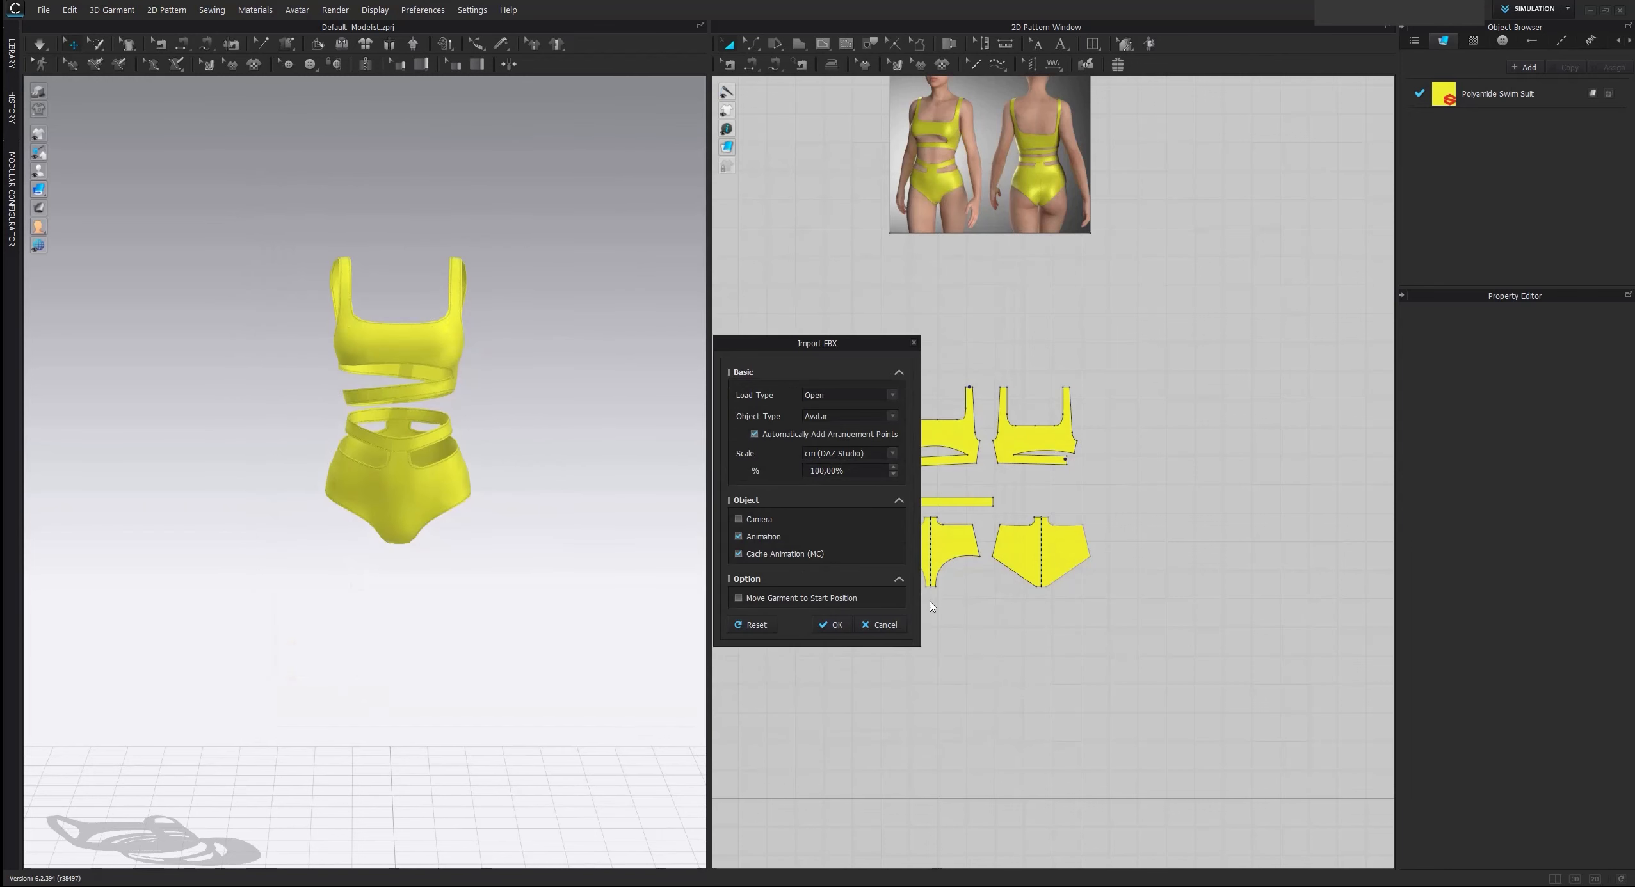
click(840, 626)
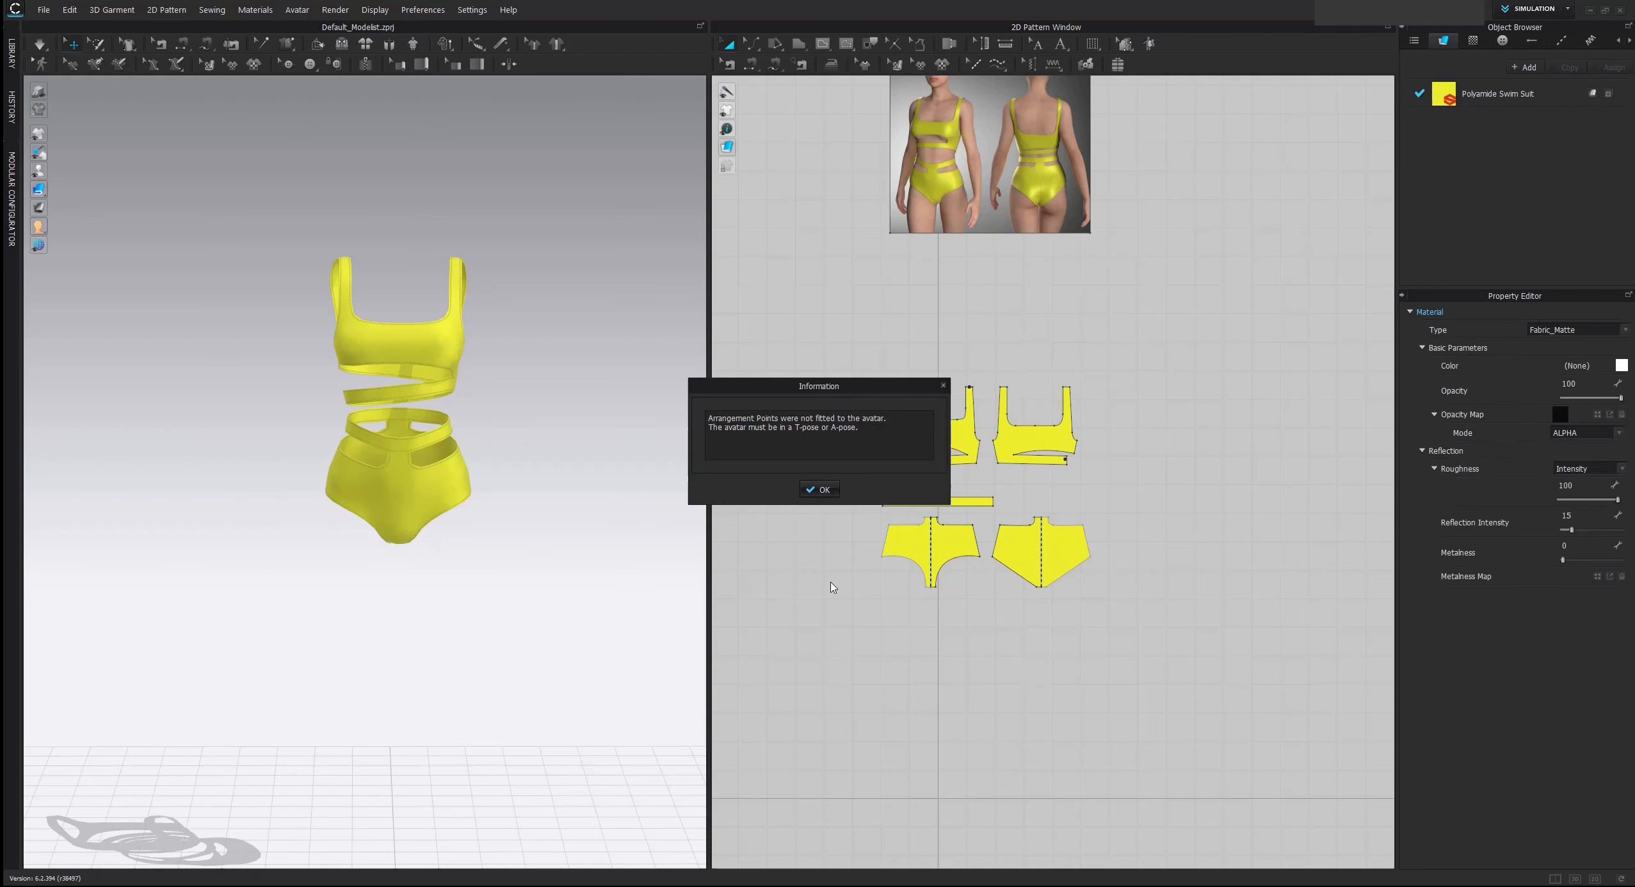
click(826, 489)
Make the white mesh covering the avatar's eyes fully transparent by reducing its opacity to the minimum
scroll(513, 512, up, 6)
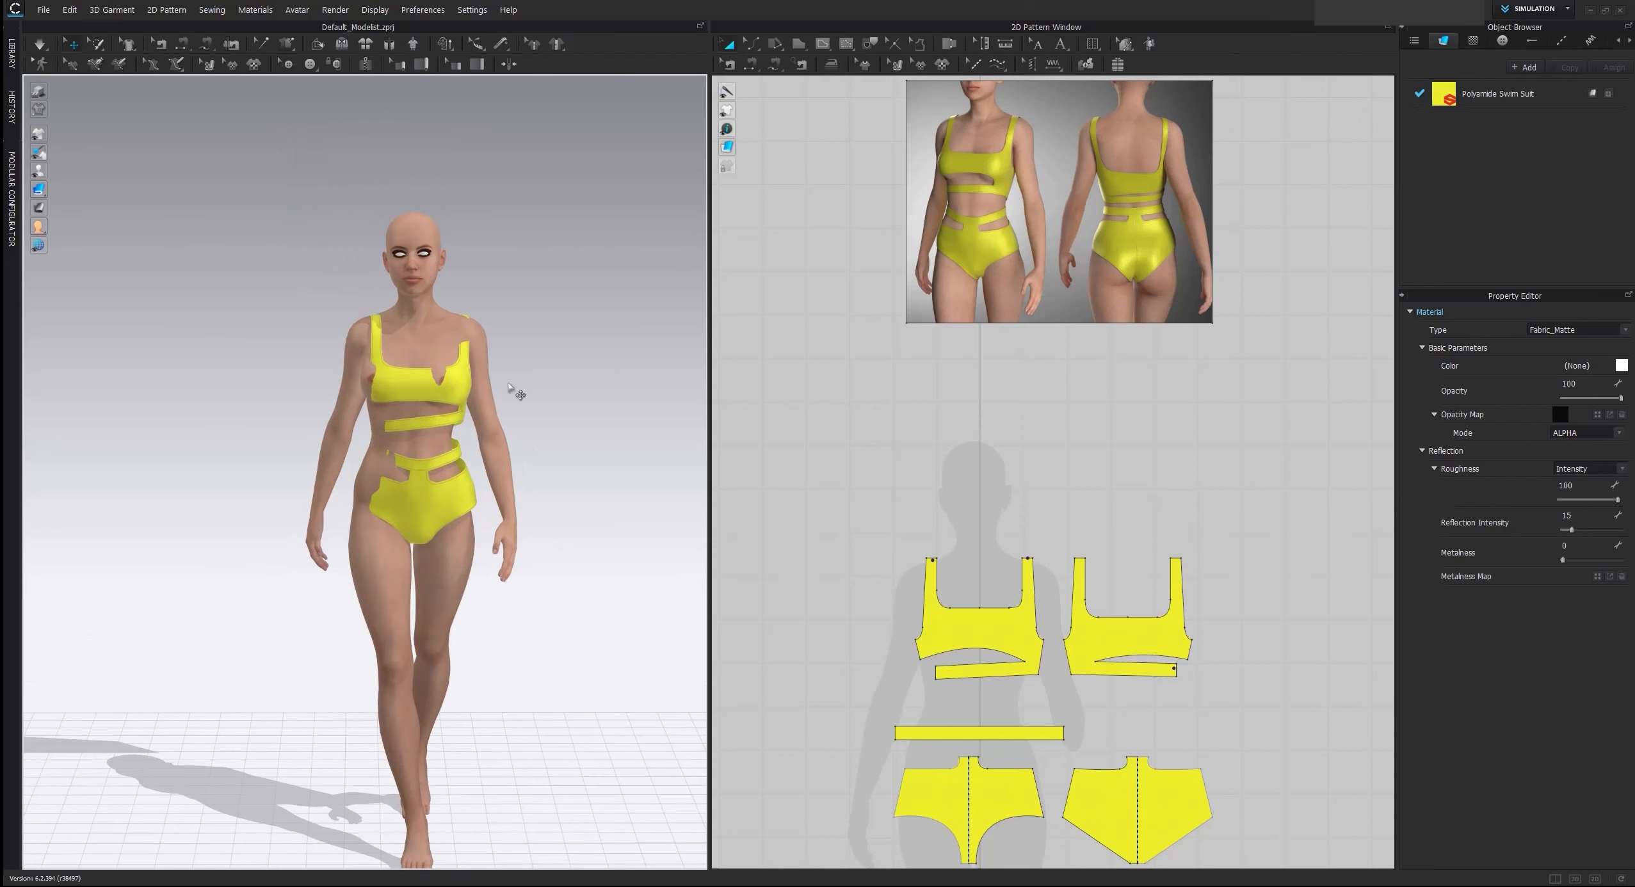
scroll(536, 495, up, 2)
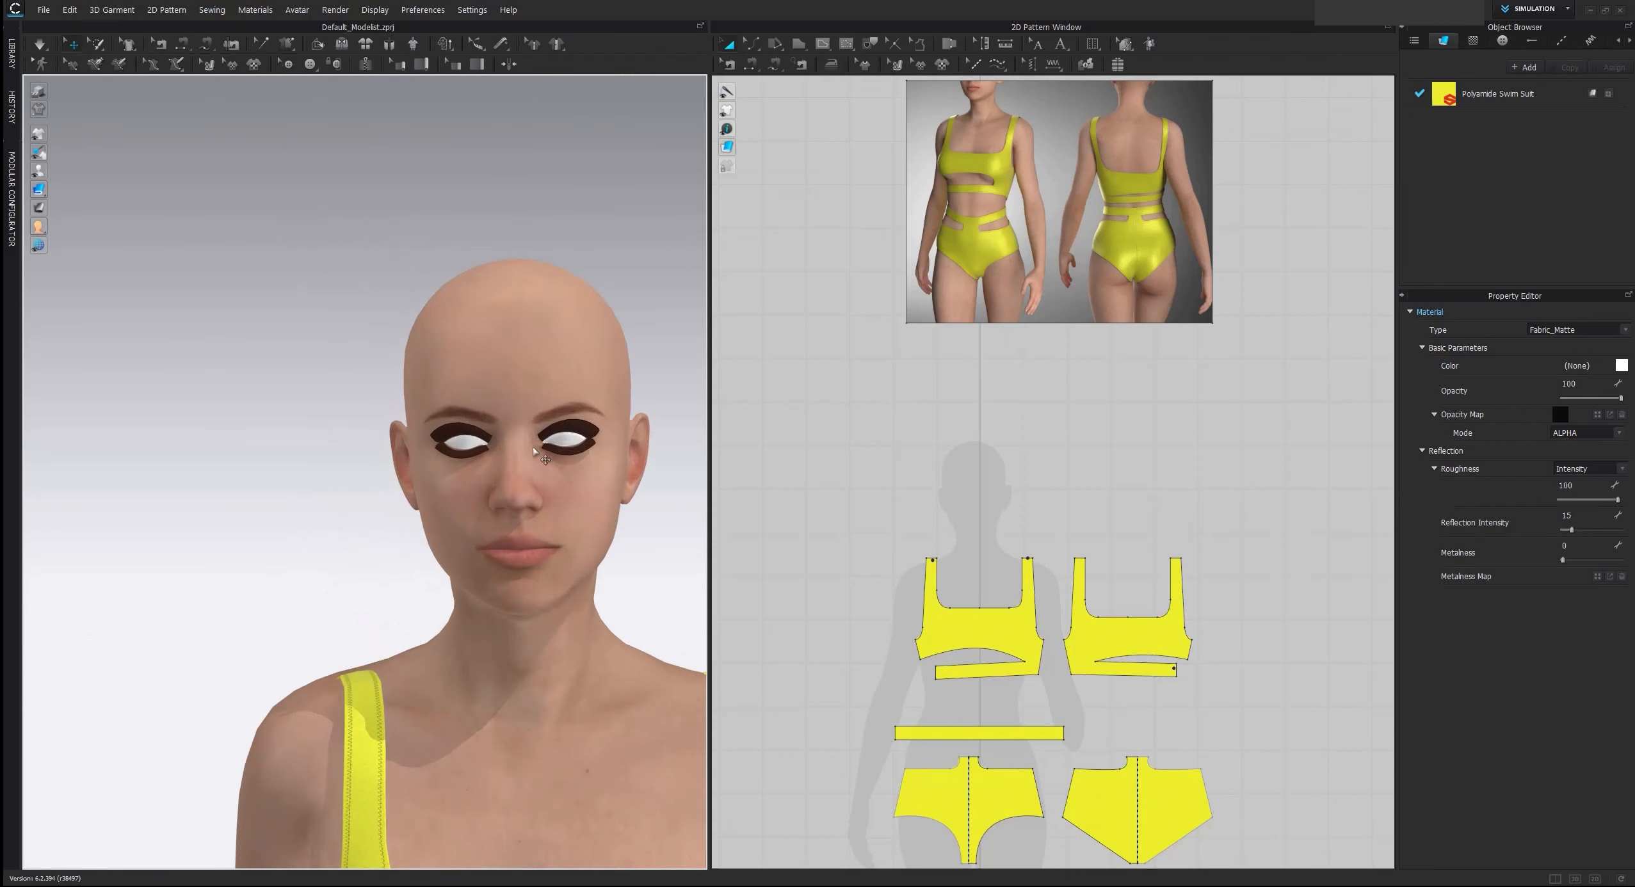
click(466, 442)
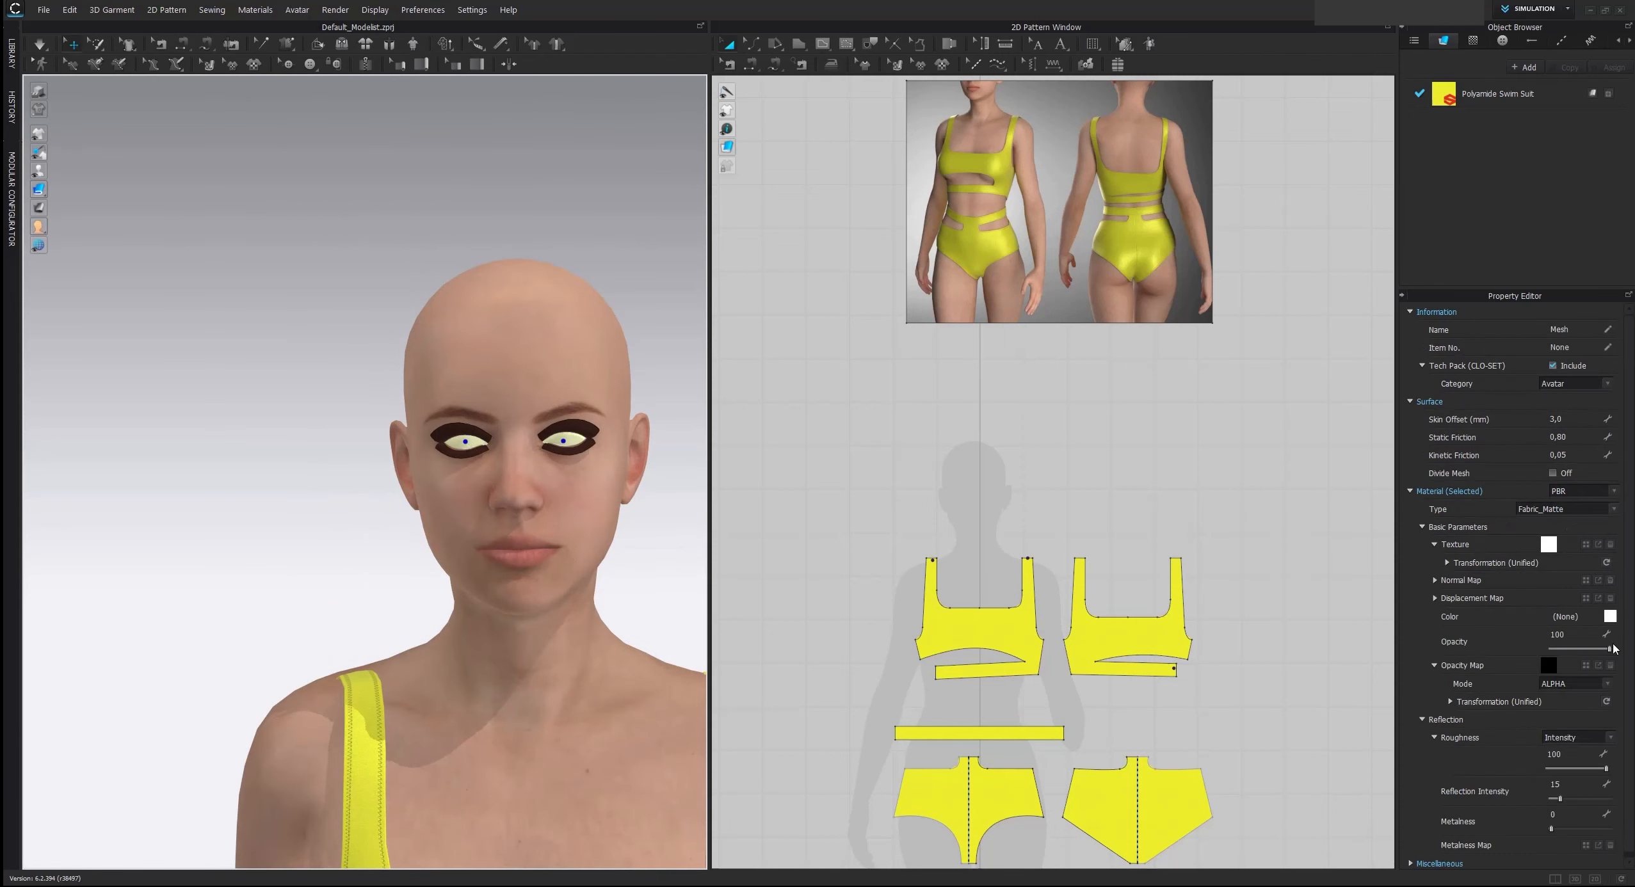
drag(1613, 647, 1526, 651)
click(1041, 449)
Load an opacity map for the avatar's eyelashes and make the white outline mesh around the eyes transparent
scroll(518, 425, up, 3)
click(518, 407)
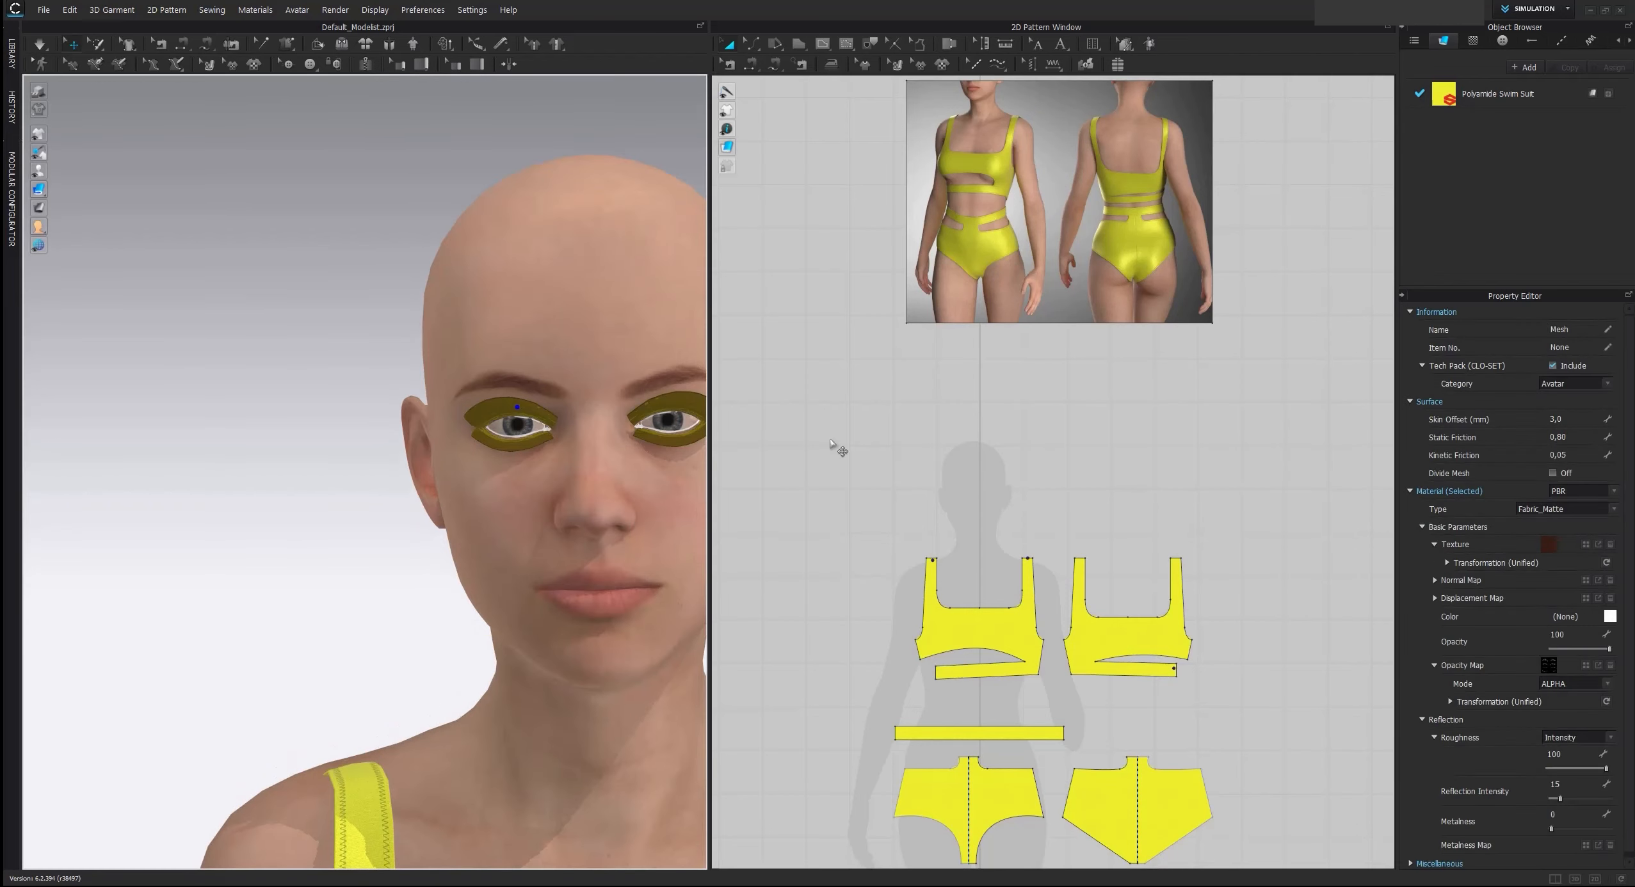
click(1586, 666)
double_click(728, 351)
scroll(582, 399, up, 5)
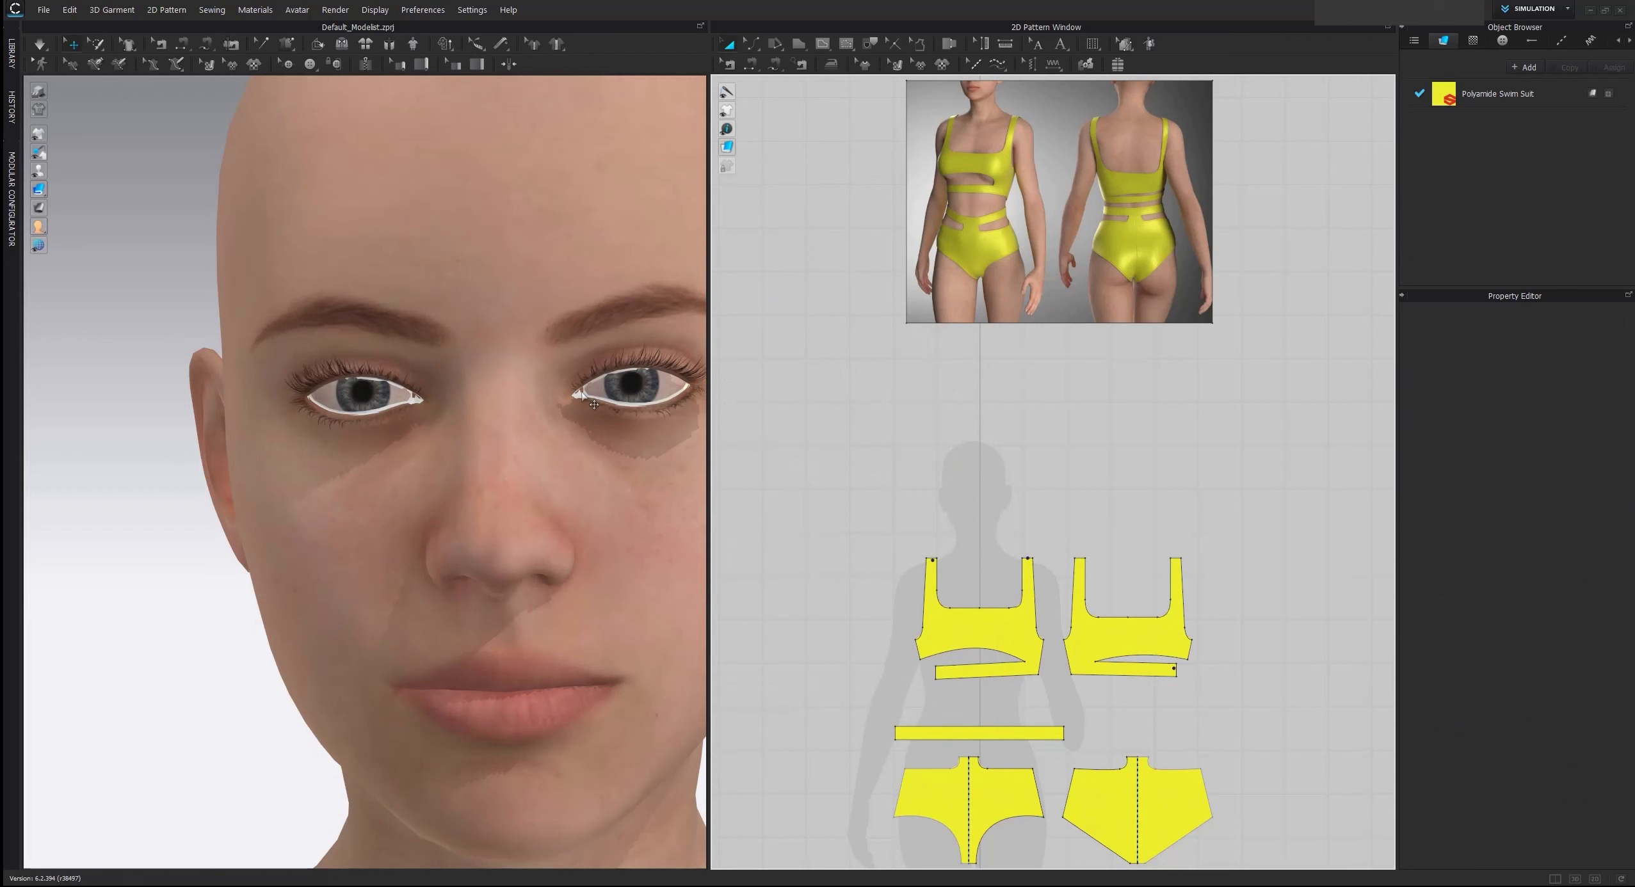
click(583, 399)
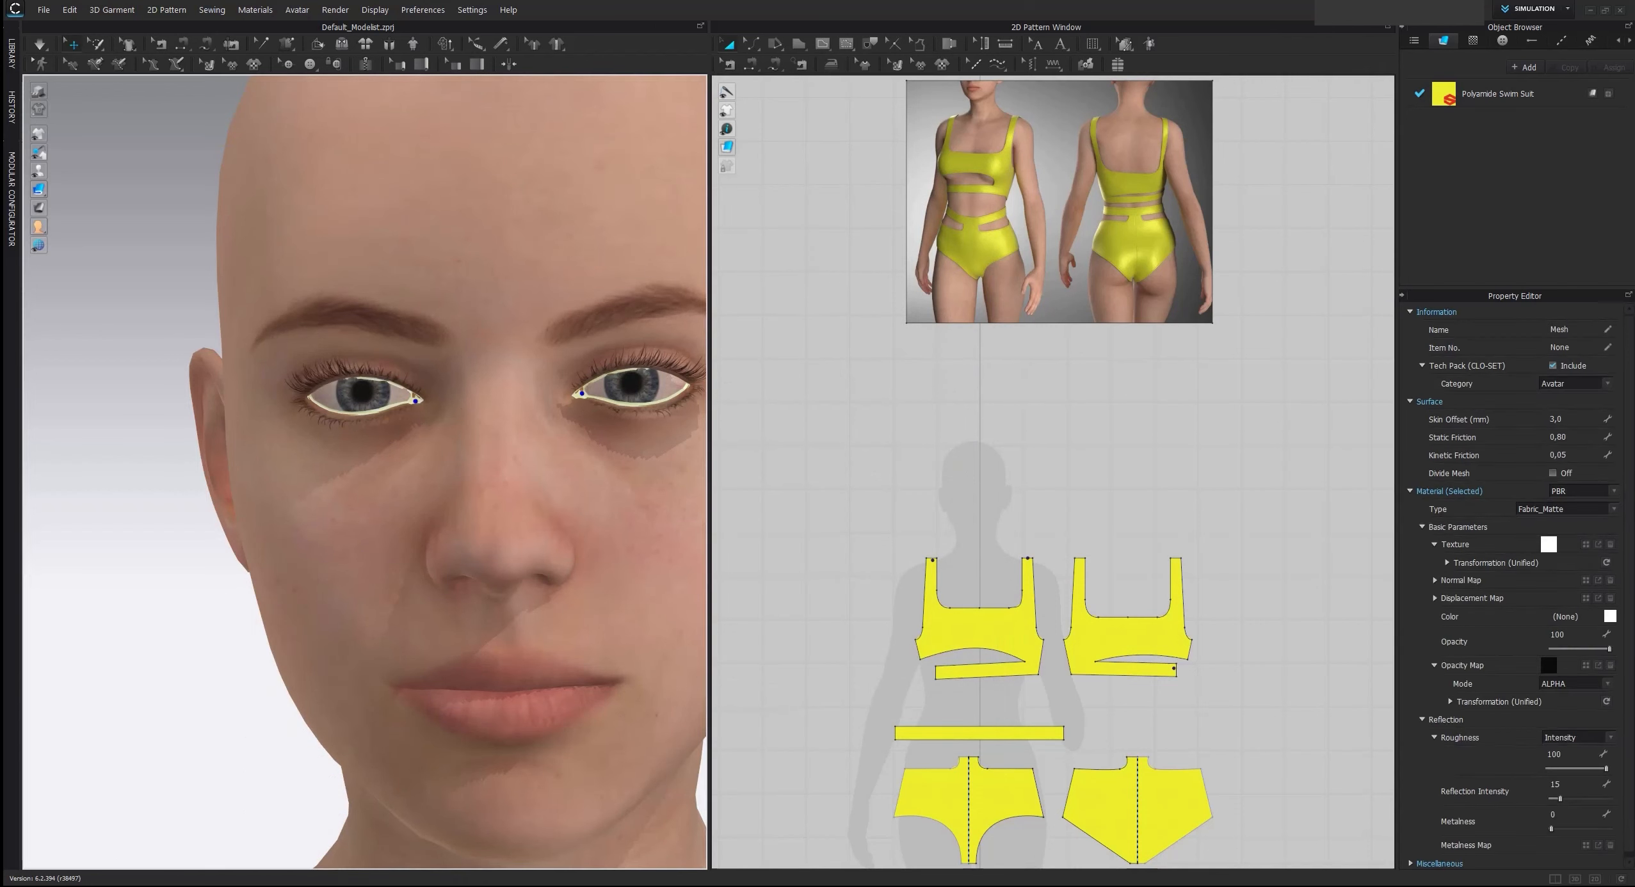
scroll(431, 389, down, 6)
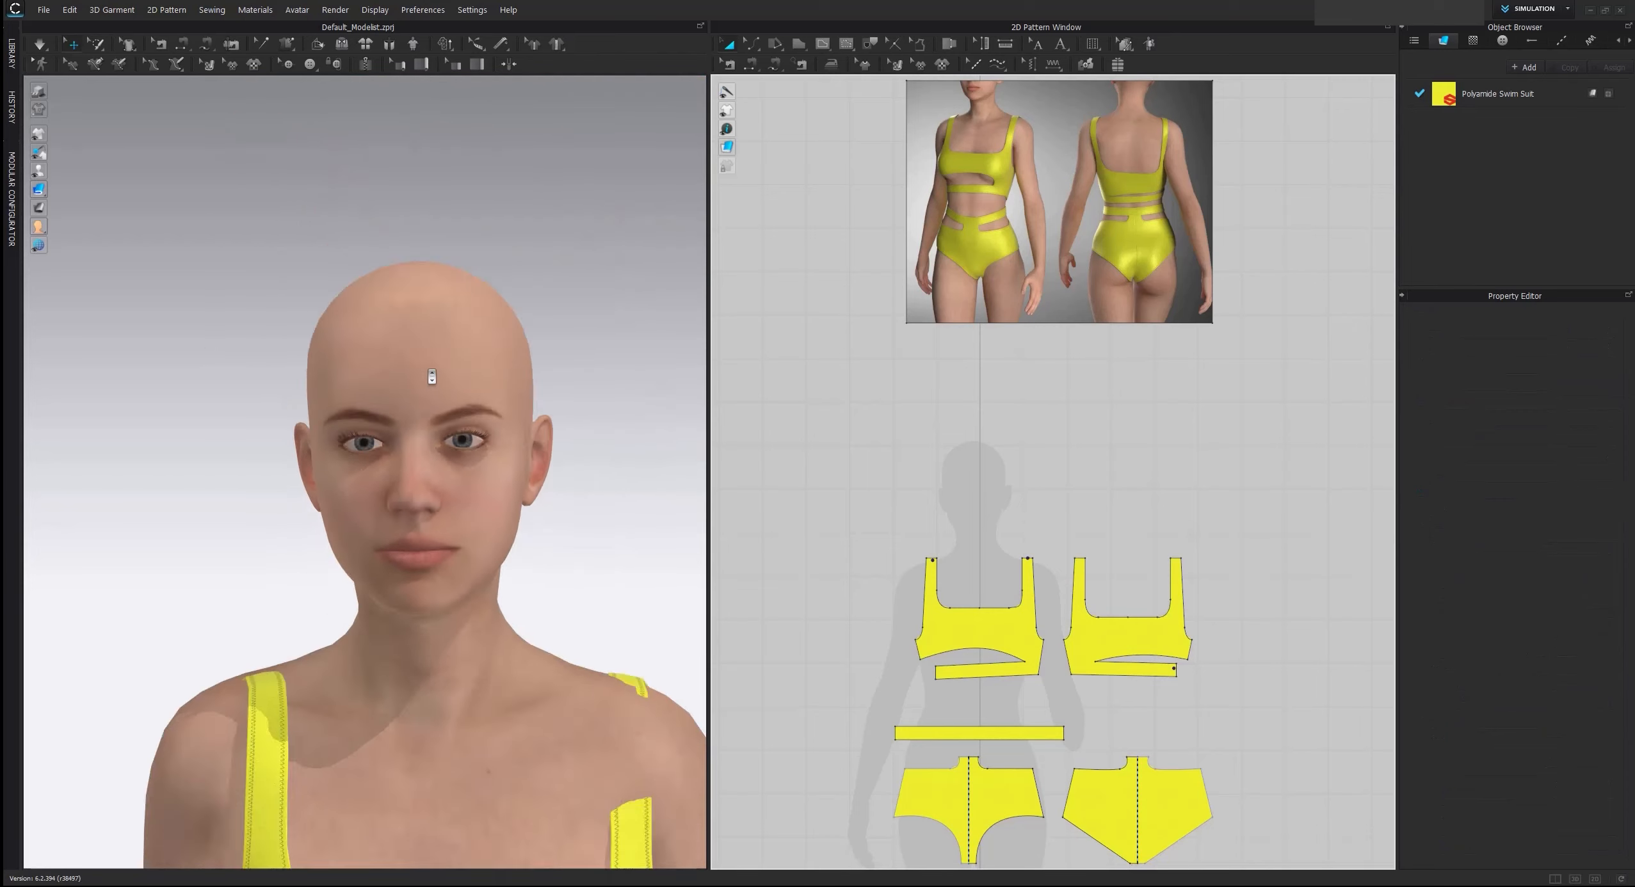
Select all pattern pieces and shift the garment to line up with the walking avatar's torso from the front and back
scroll(431, 389, down, 3)
middle_drag(432, 389, 428, 233)
scroll(1021, 381, down, 5)
drag(869, 420, 1253, 723)
right_drag(374, 430, 437, 427)
drag(417, 489, 397, 475)
right_drag(566, 355, 696, 393)
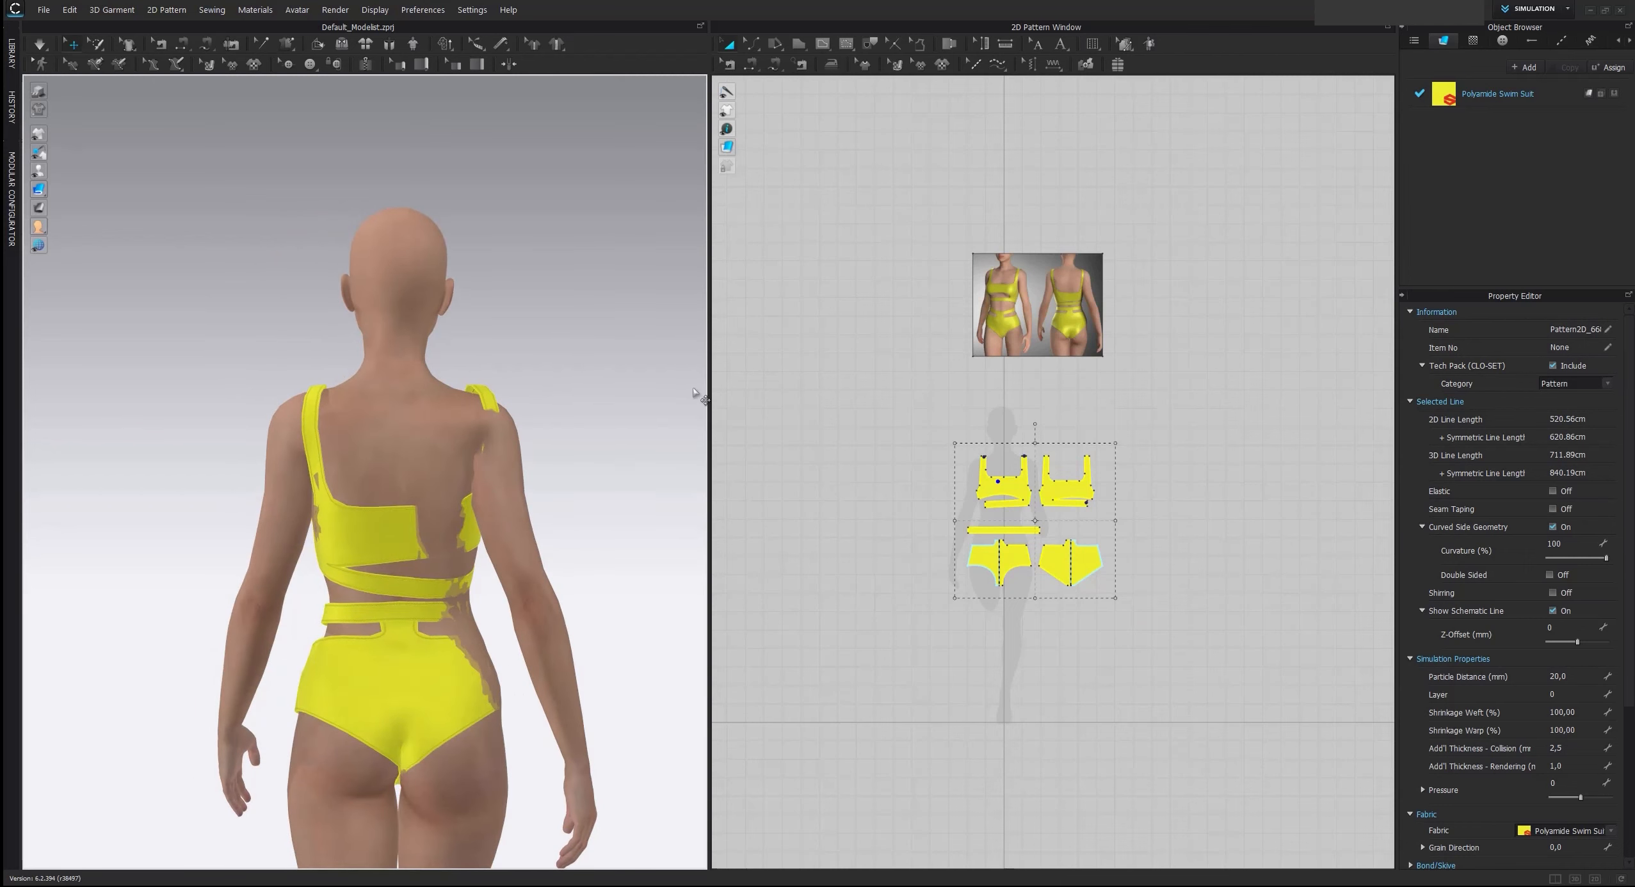
drag(384, 514, 379, 515)
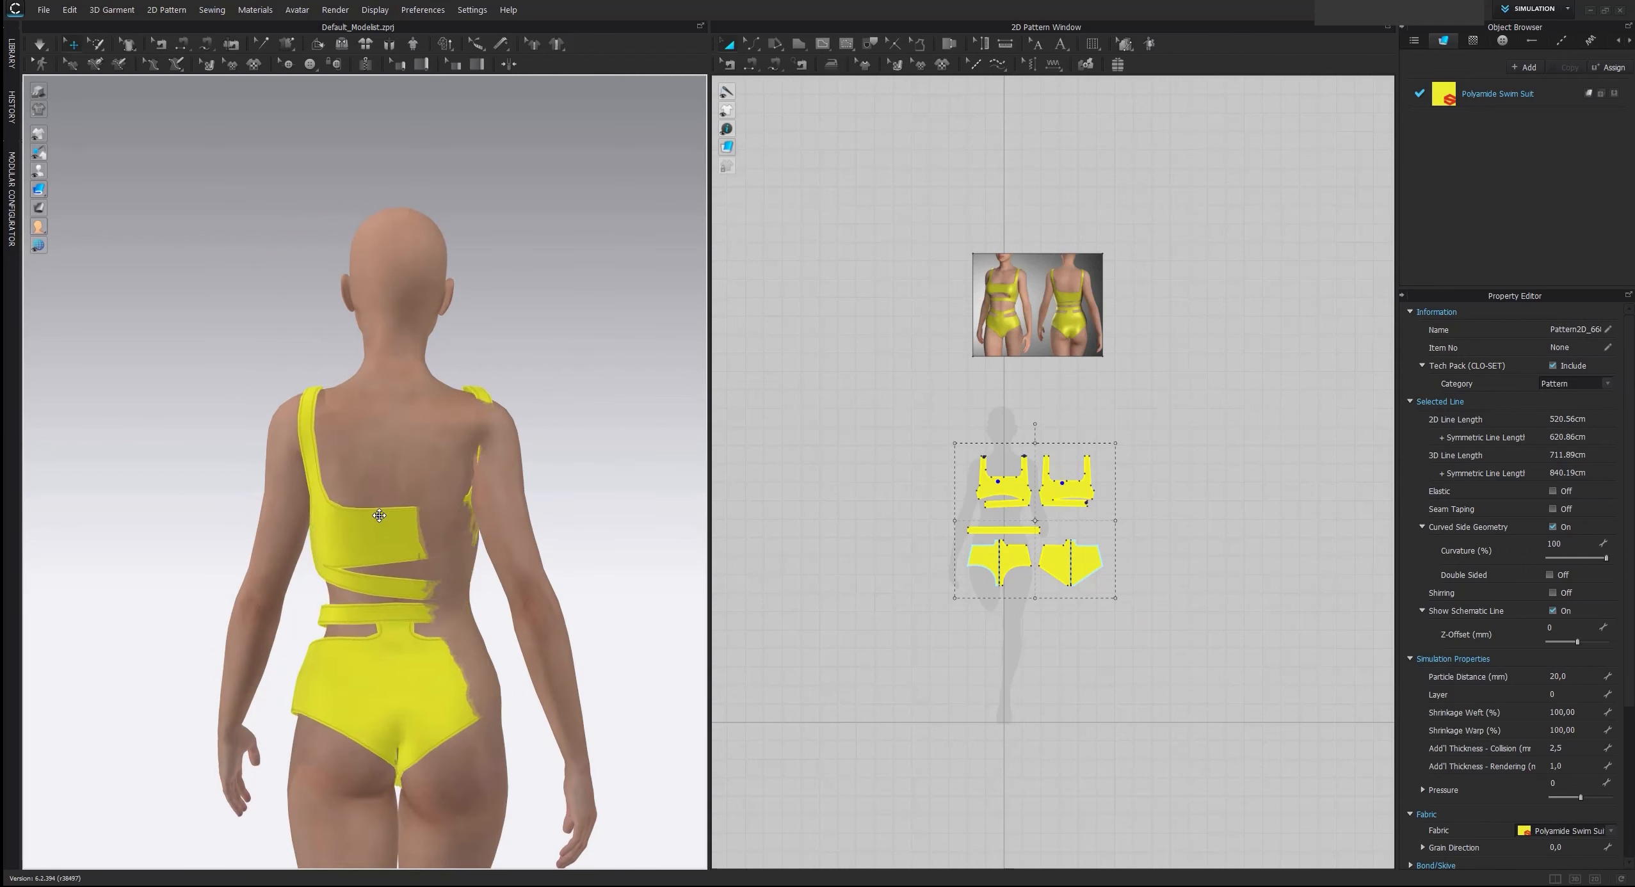
right_drag(429, 507, 325, 518)
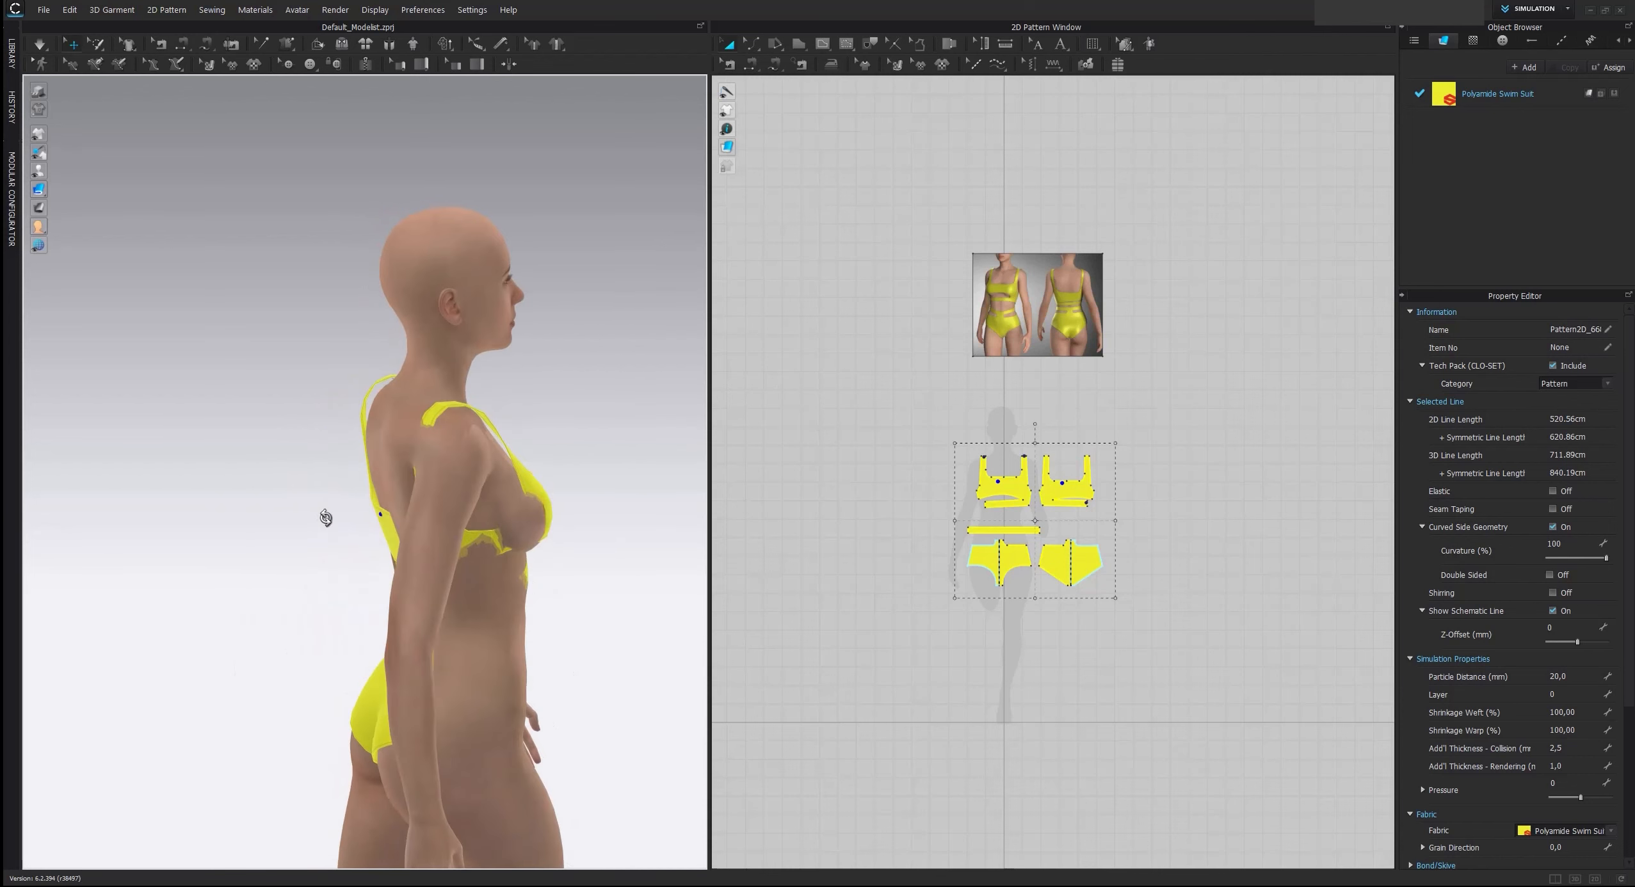
Fine-tune the position of the whole garment in the 3D view so it surrounds the walking avatar's body
scroll(326, 518, down, 3)
right_drag(509, 376, 436, 413)
click(413, 510)
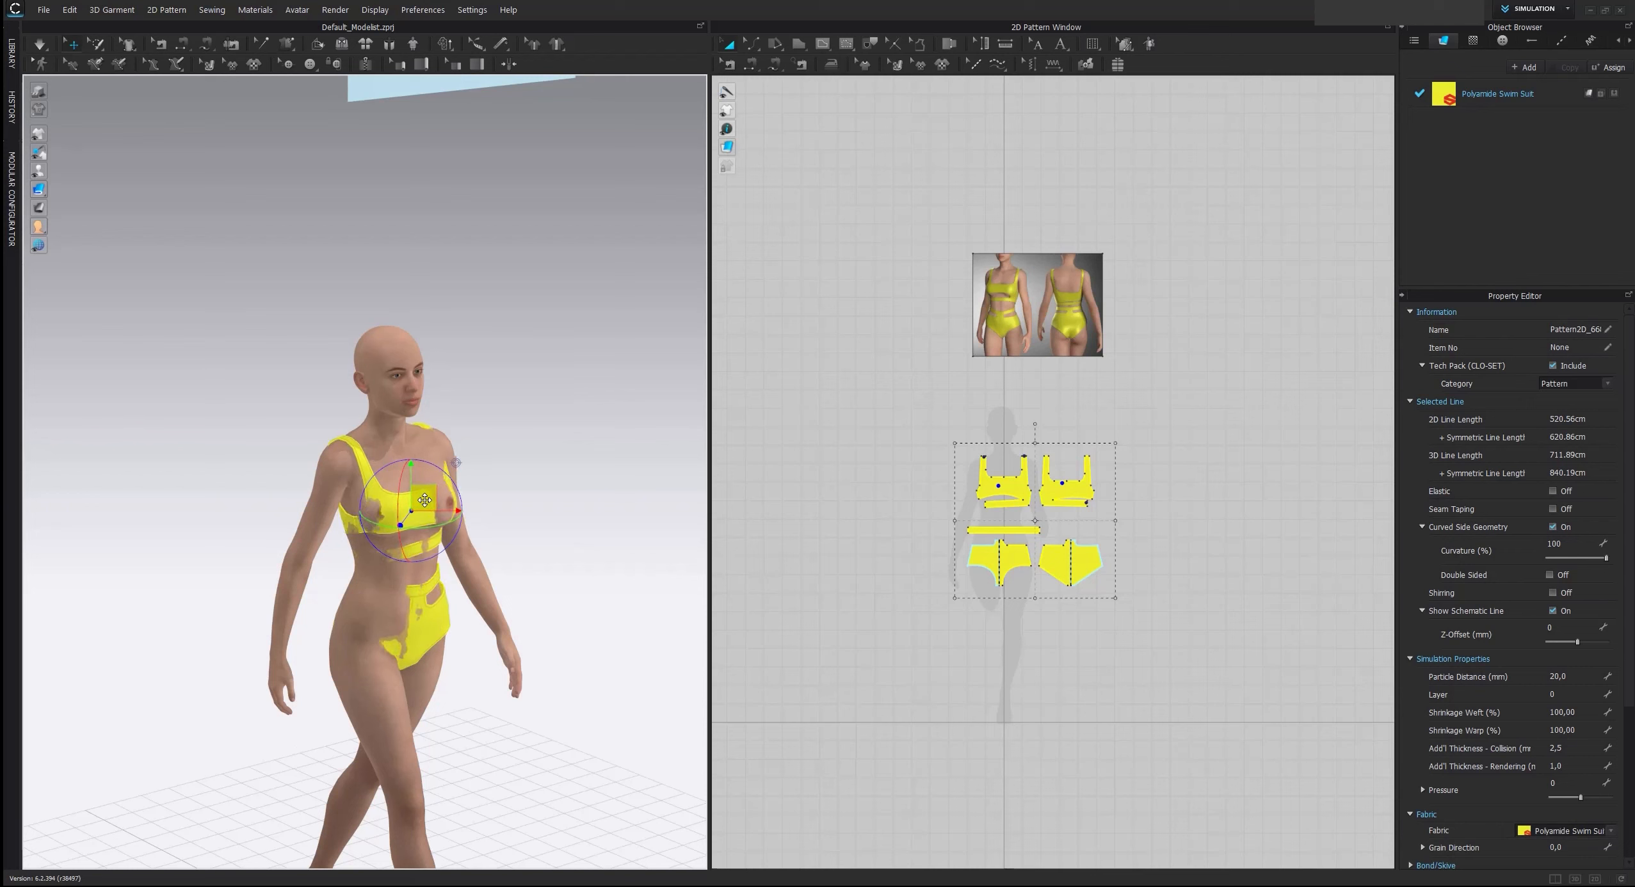
right_drag(427, 499, 622, 491)
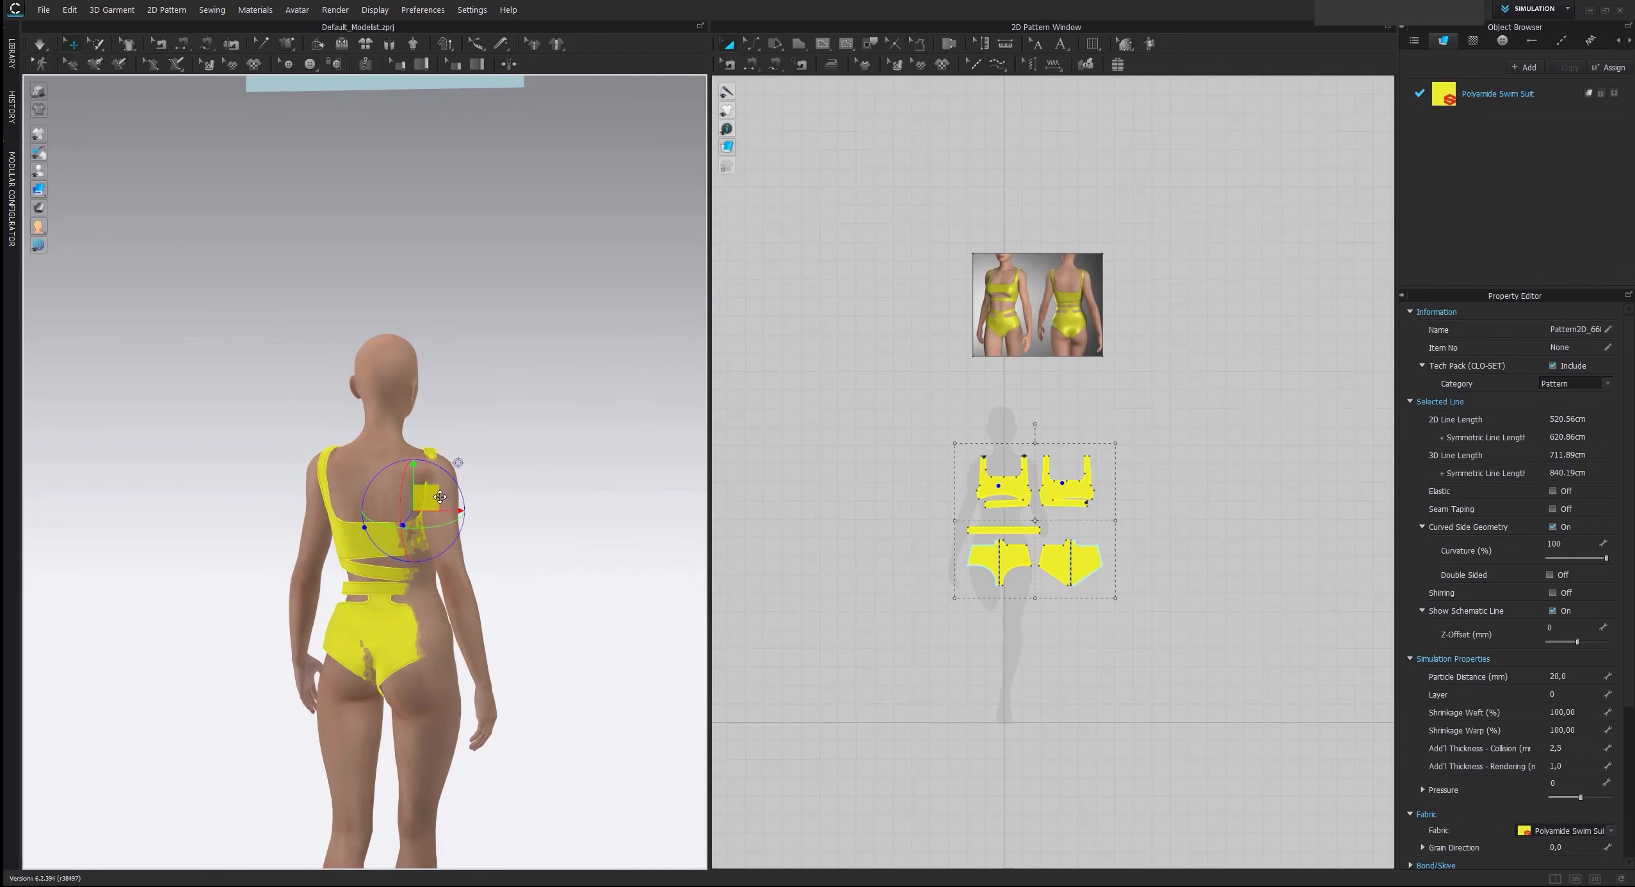
drag(440, 497, 443, 508)
Strengthen all selected pattern pieces, deselect them and start the simulation
key(ctrl+h)
scroll(452, 491, up, 3)
click(520, 456)
key(space)
Pull the front brief and front top into place on the avatar while the simulation runs
right_drag(592, 537, 372, 547)
drag(431, 653, 241, 634)
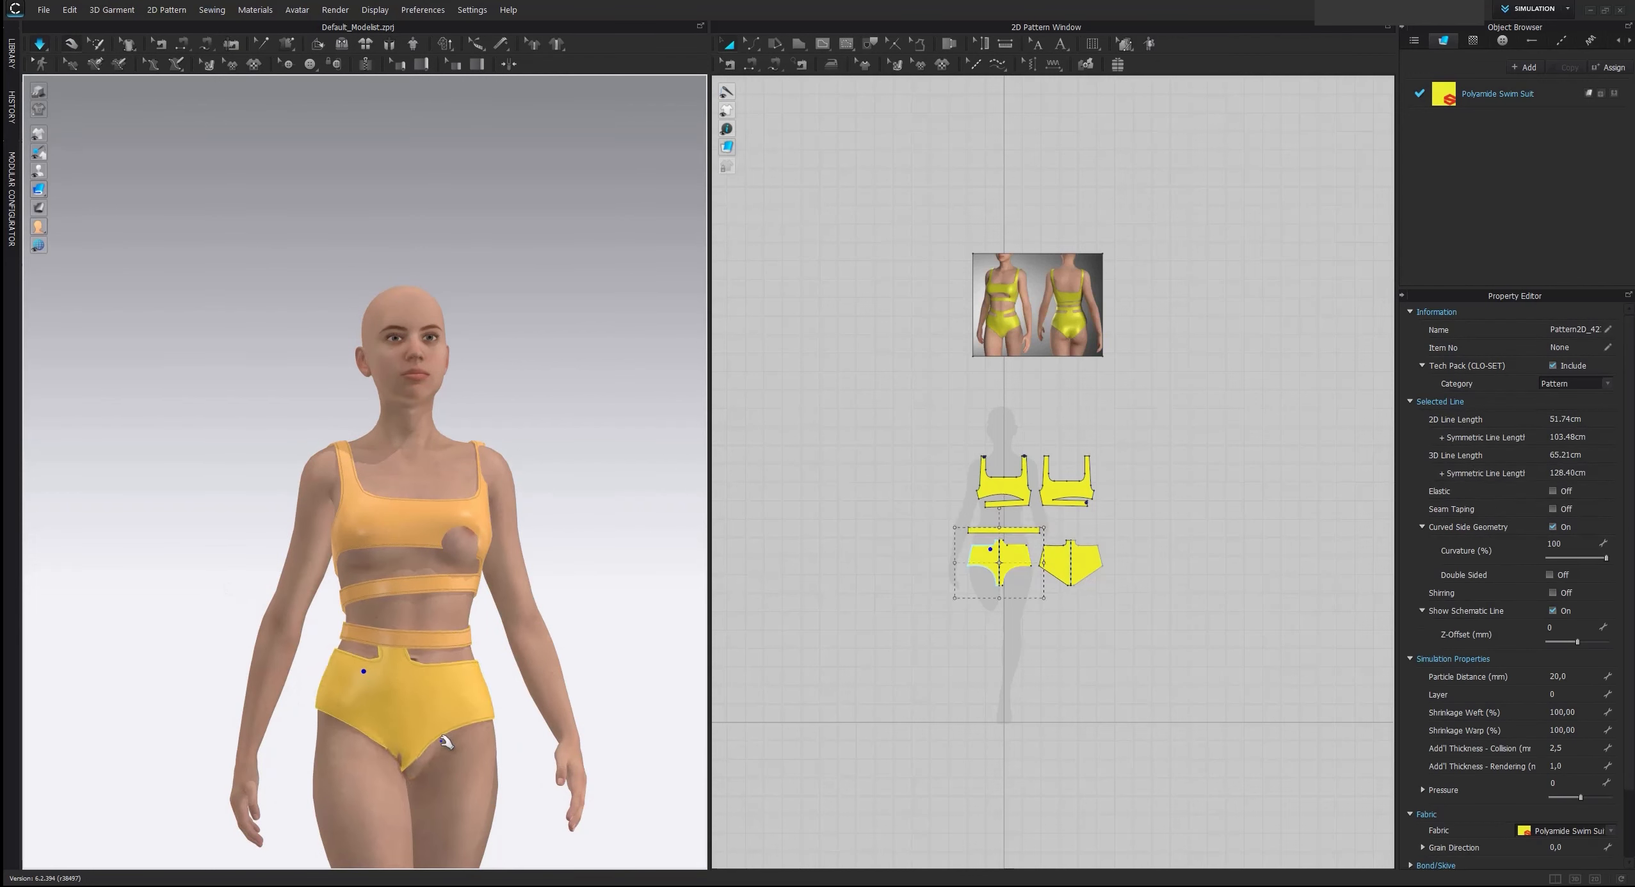
drag(422, 746, 509, 370)
scroll(620, 681, down, 2)
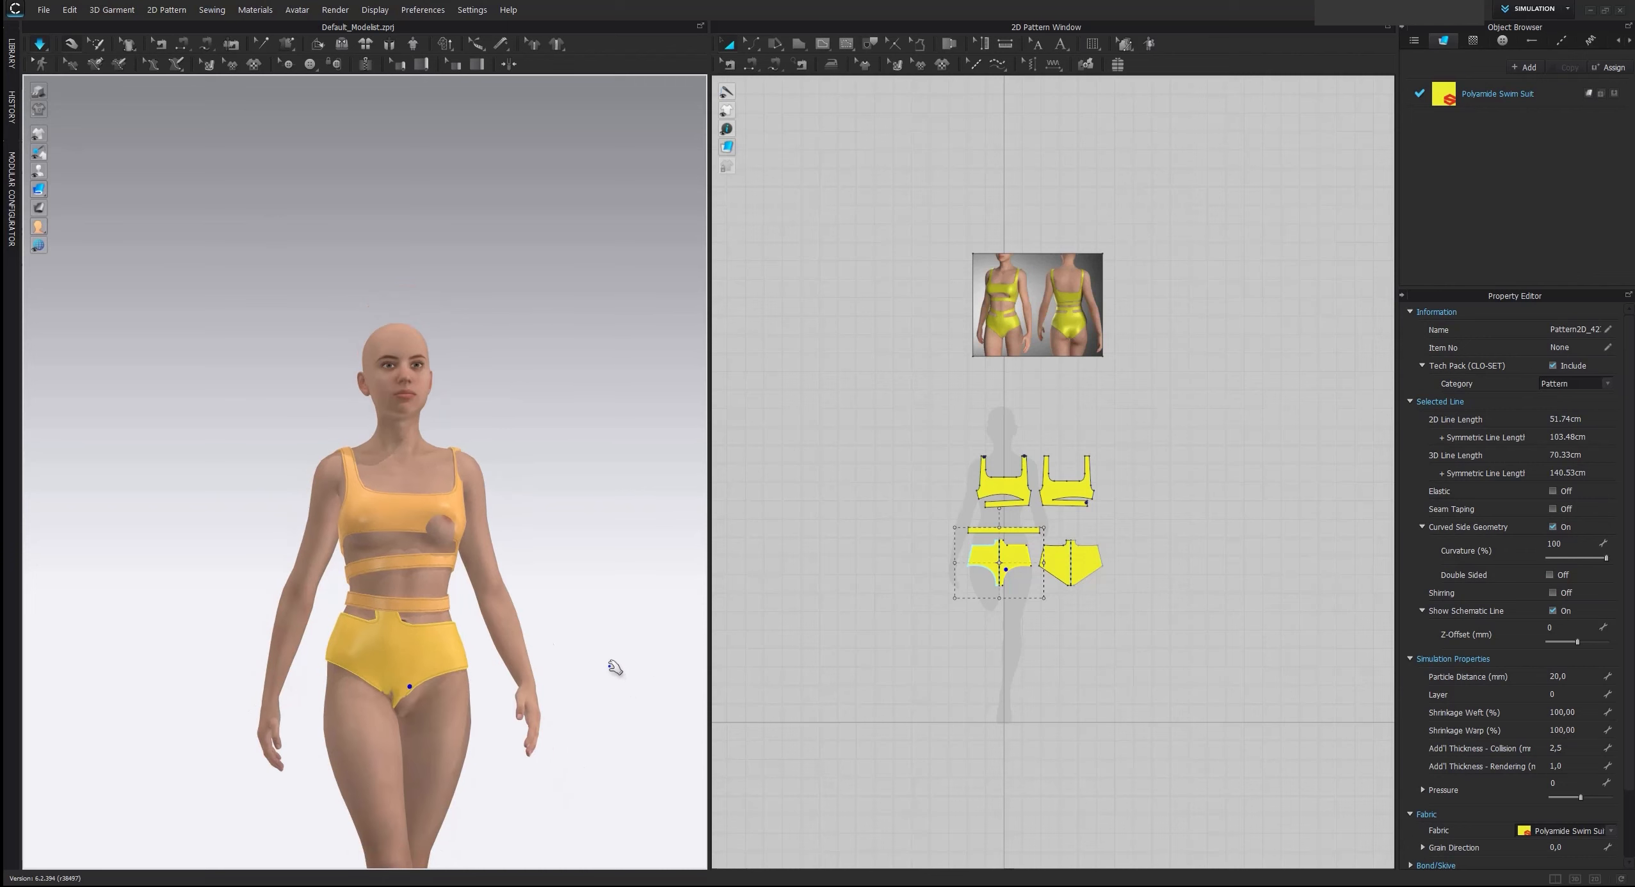
middle_drag(587, 679, 542, 481)
right_drag(542, 480, 477, 519)
drag(399, 364, 406, 395)
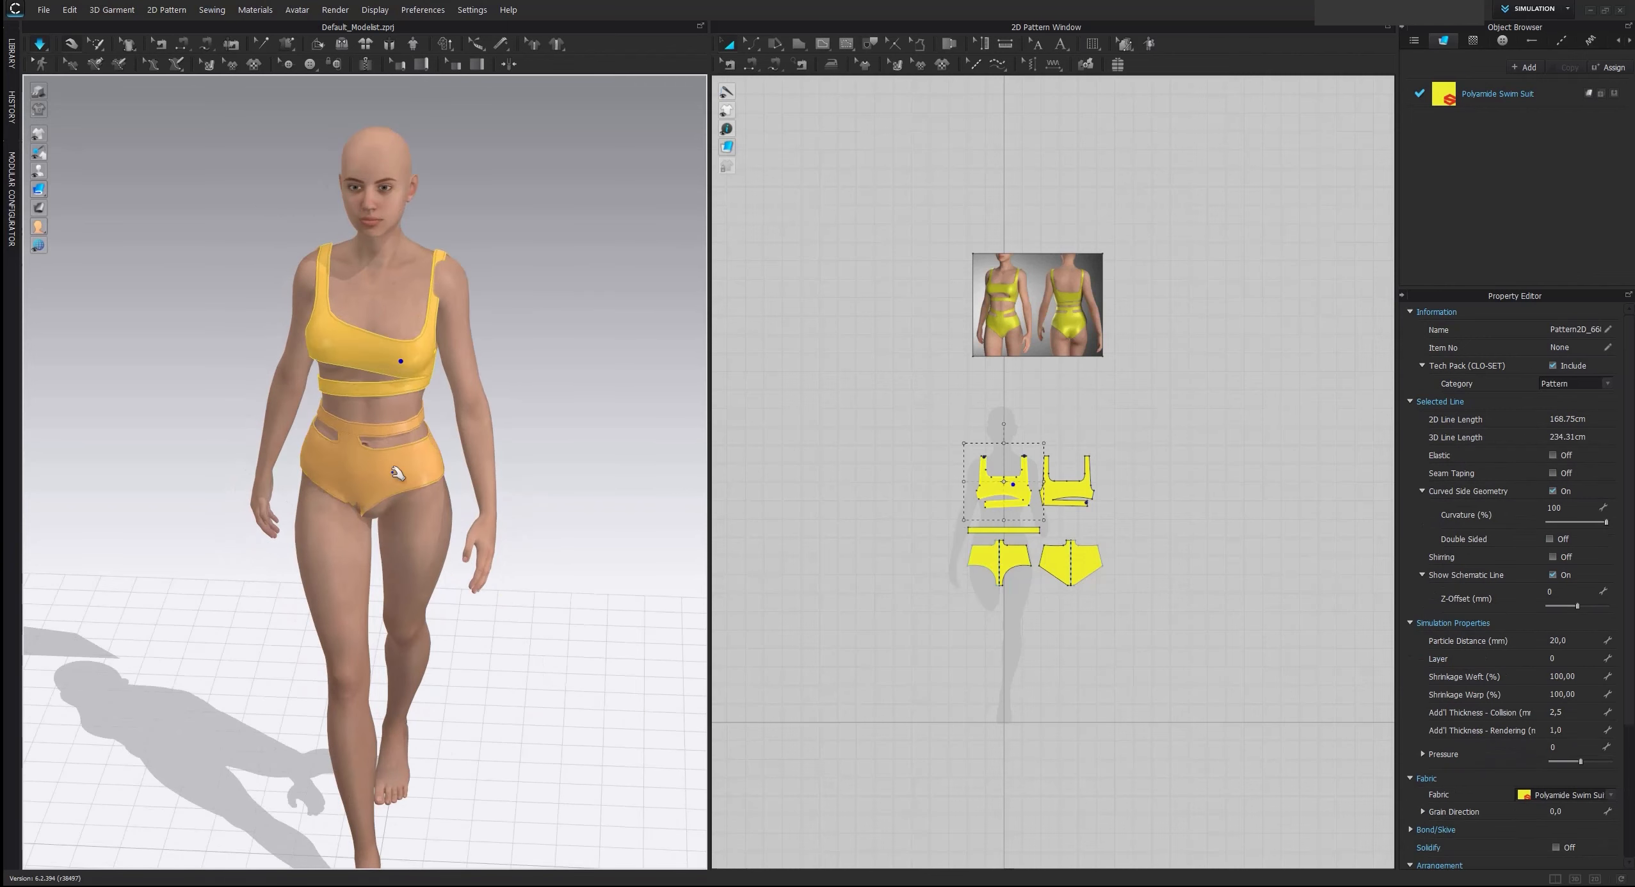
drag(378, 499, 397, 549)
Pull the brief's crotch and seat down into place from the side and back during simulation
right_drag(397, 546, 552, 487)
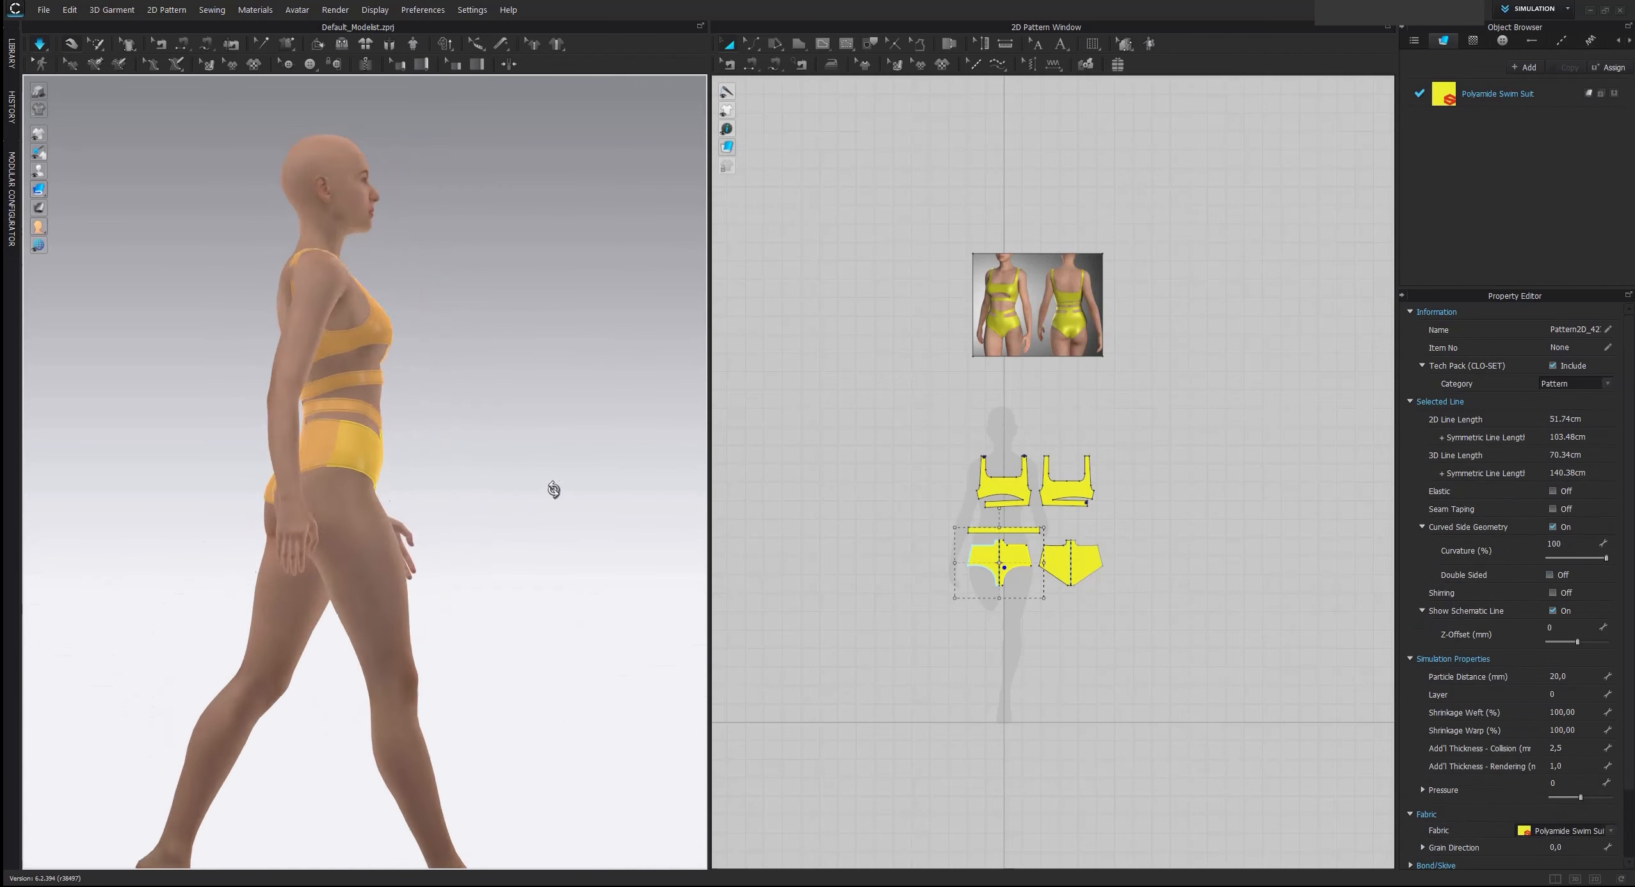
right_drag(320, 519, 413, 532)
drag(374, 531, 385, 611)
drag(350, 546, 360, 607)
Pull the back top and its shoulder strap into place on the avatar's back during simulation
middle_drag(428, 371, 430, 545)
scroll(429, 545, up, 5)
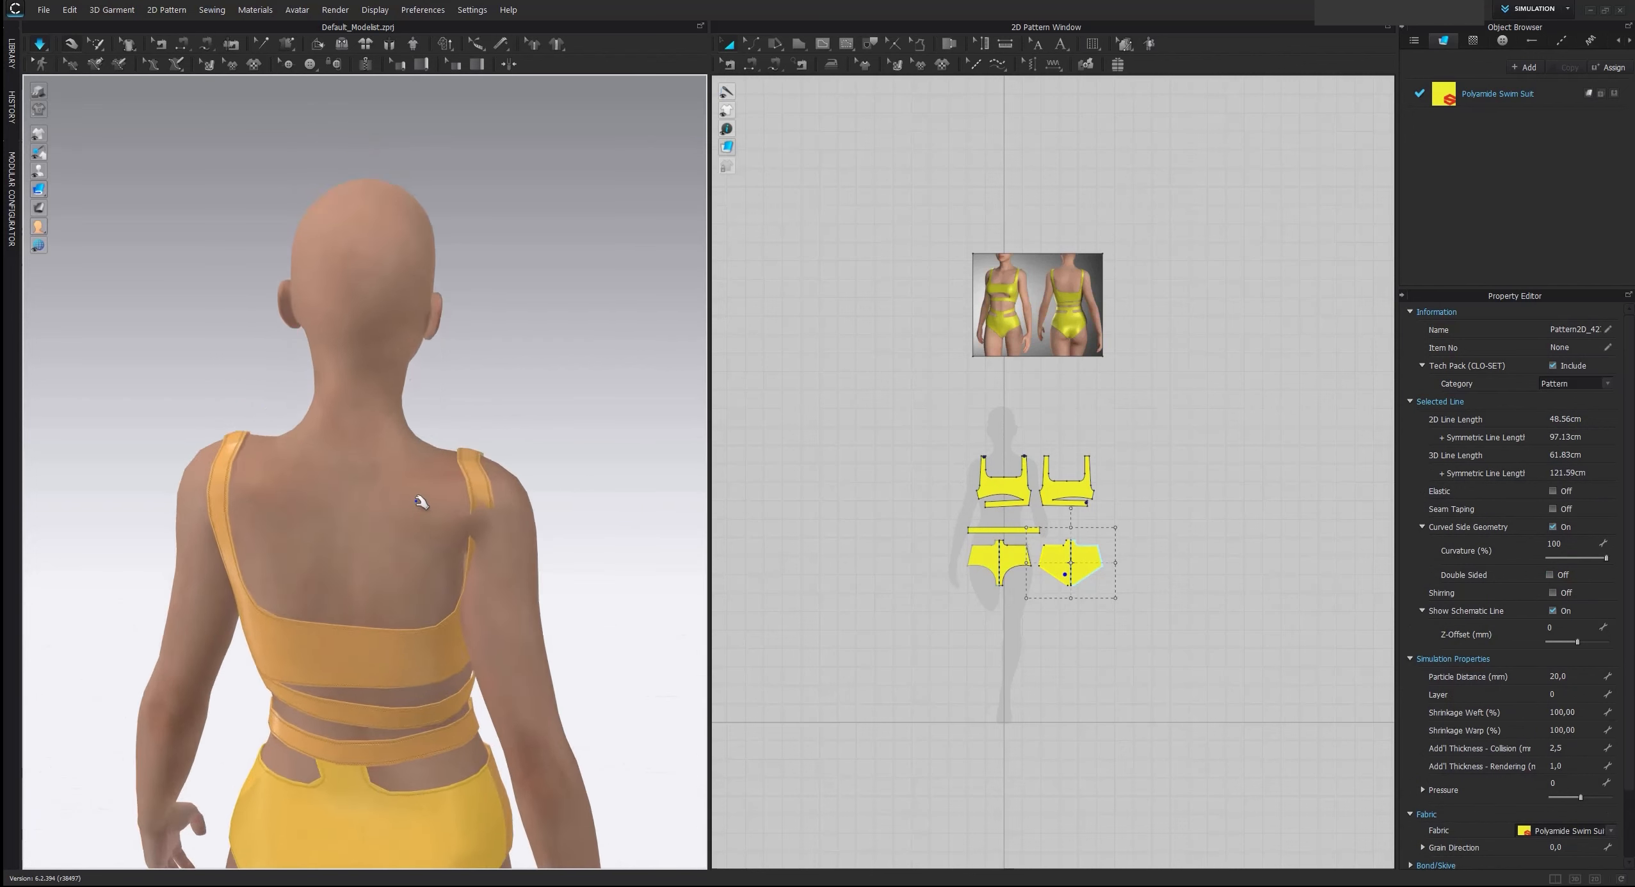
right_drag(424, 503, 397, 476)
drag(456, 607, 399, 643)
drag(460, 451, 434, 424)
right_drag(518, 488, 539, 516)
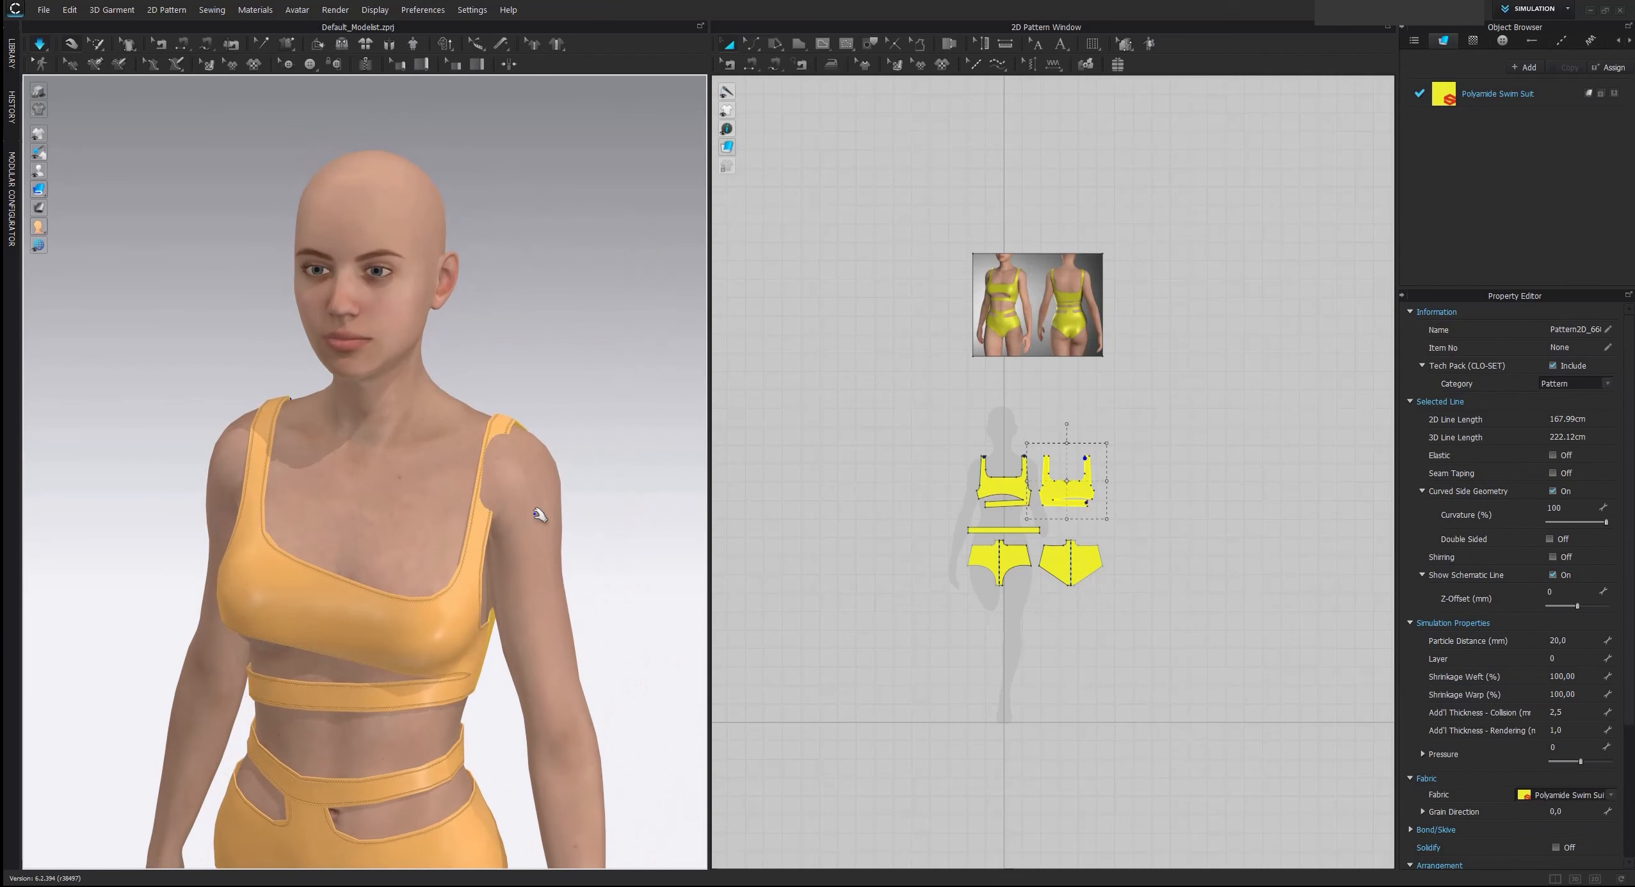
Pull the front top's neckline, strap and lower band into place on the chest and stop the simulation
drag(468, 549, 420, 385)
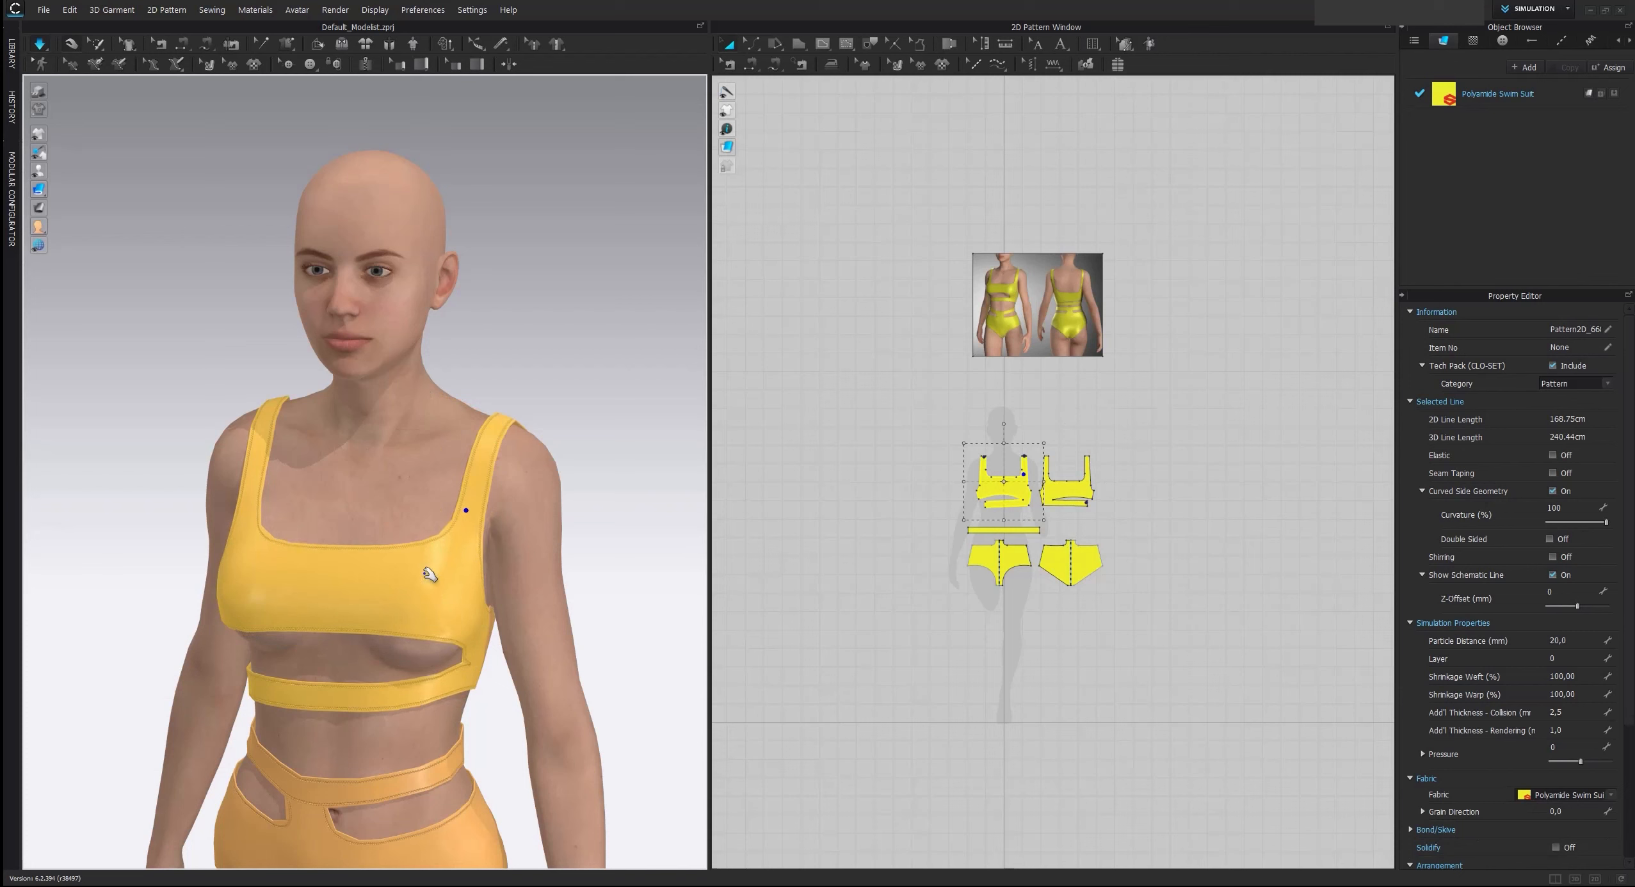
drag(427, 615, 425, 649)
middle_drag(434, 591, 458, 456)
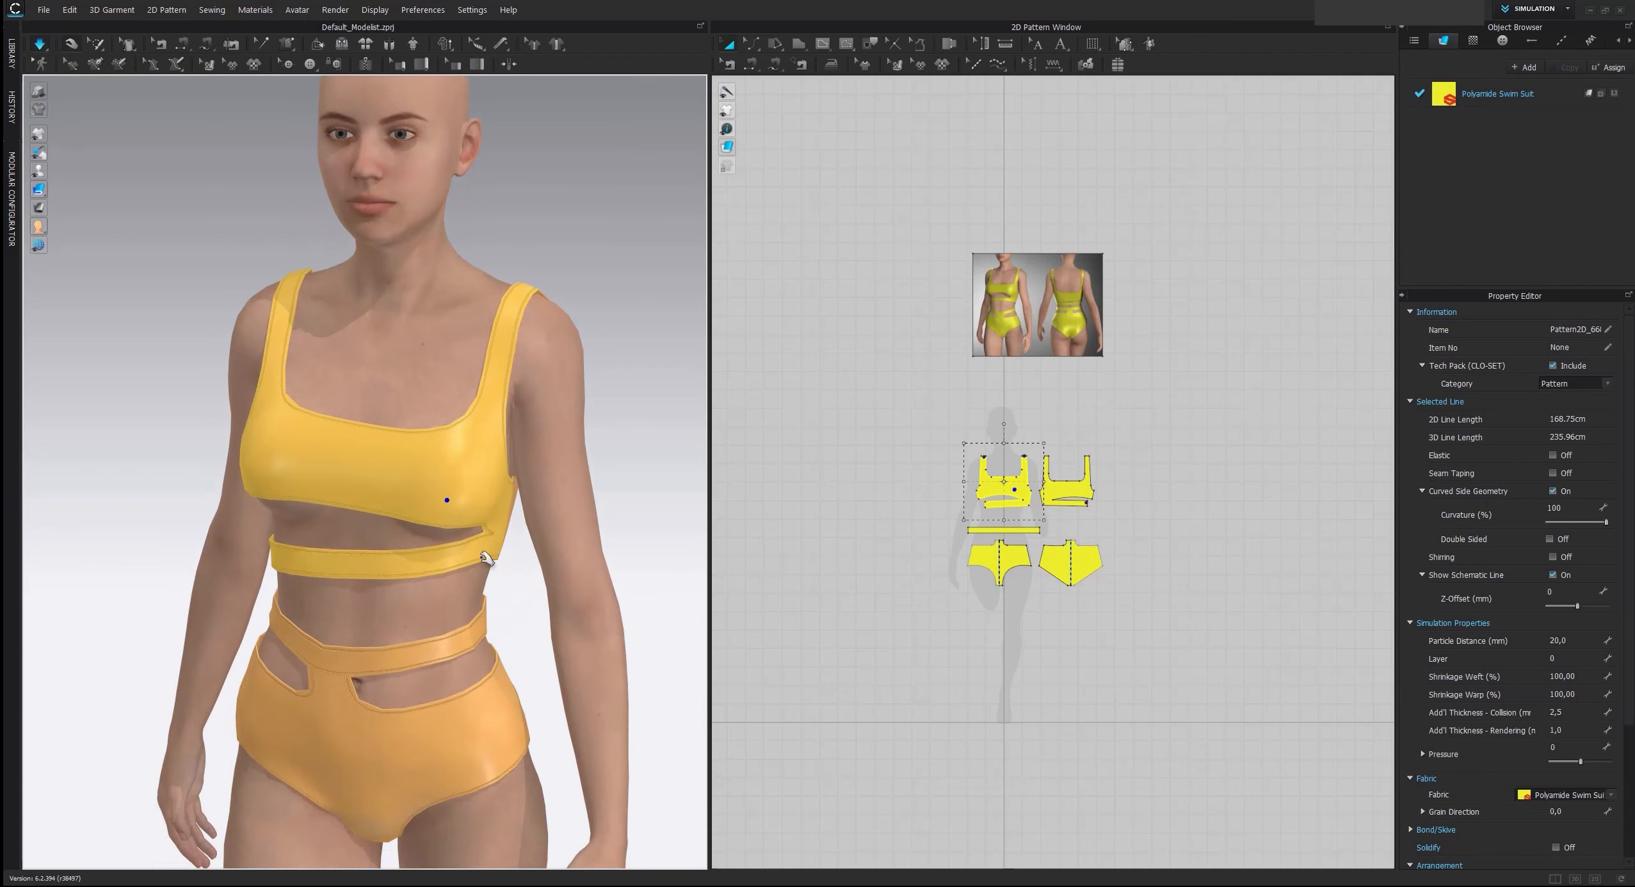
drag(482, 557, 447, 621)
right_drag(418, 582, 467, 562)
drag(314, 475, 276, 515)
key(space)
Inspect the strap on the shoulder, change the avatar's skin offset and simulate the garment again
mouse_move(571, 387)
right_down()
mouse_move(424, 403)
mouse_move(556, 393)
right_up()
scroll(479, 425, up, 3)
middle_drag(555, 393, 437, 501)
scroll(437, 501, up, 2)
right_drag(436, 500, 514, 349)
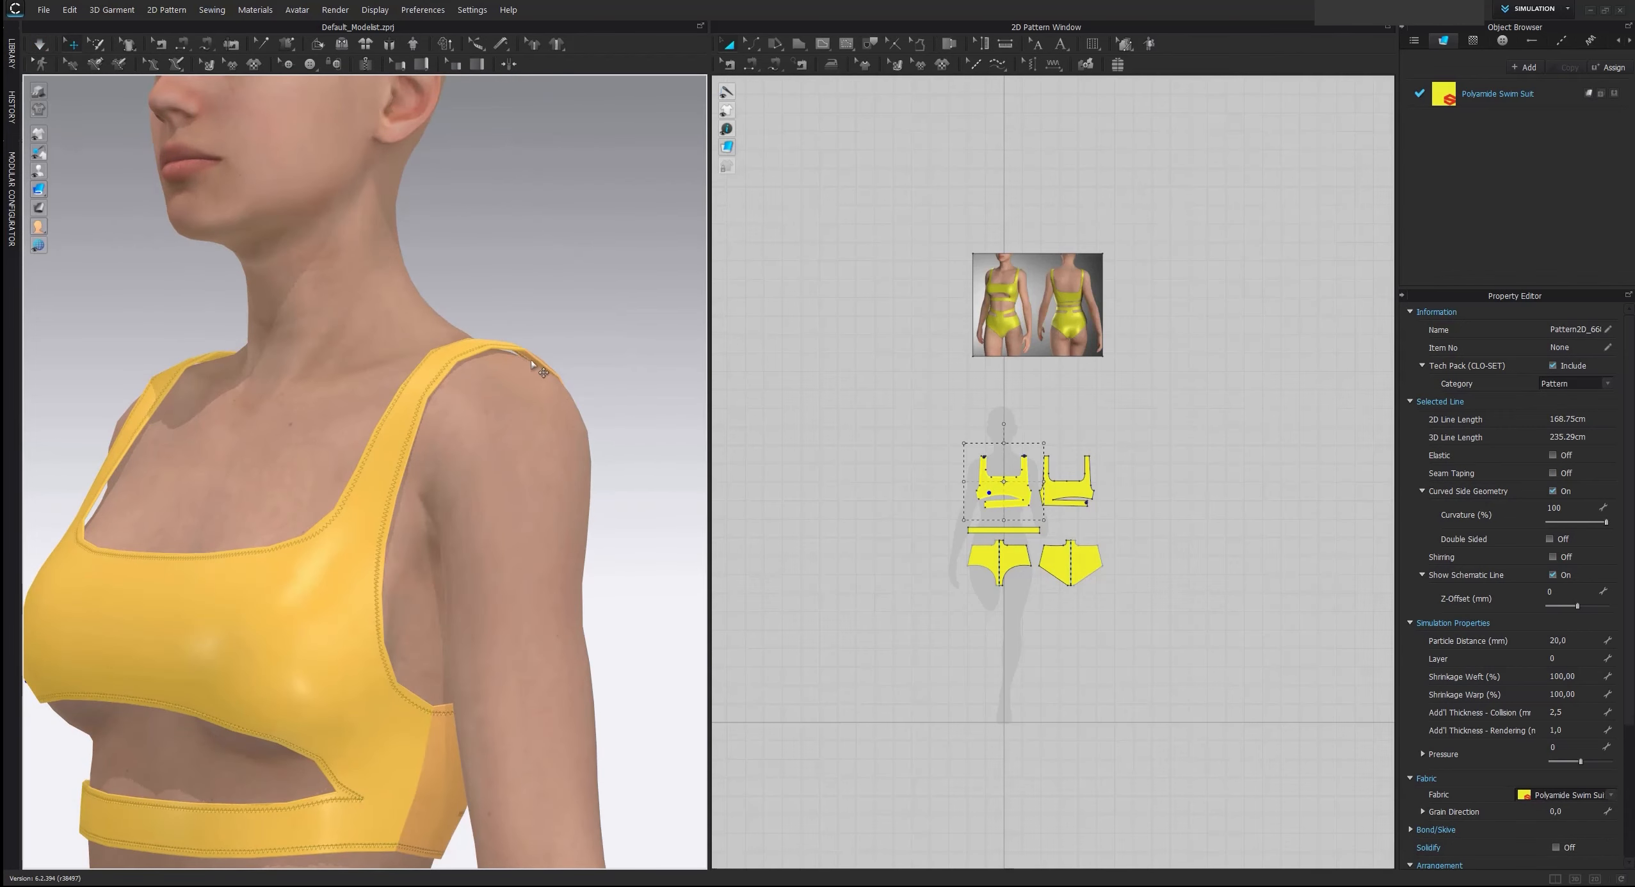
click(516, 420)
click(1575, 416)
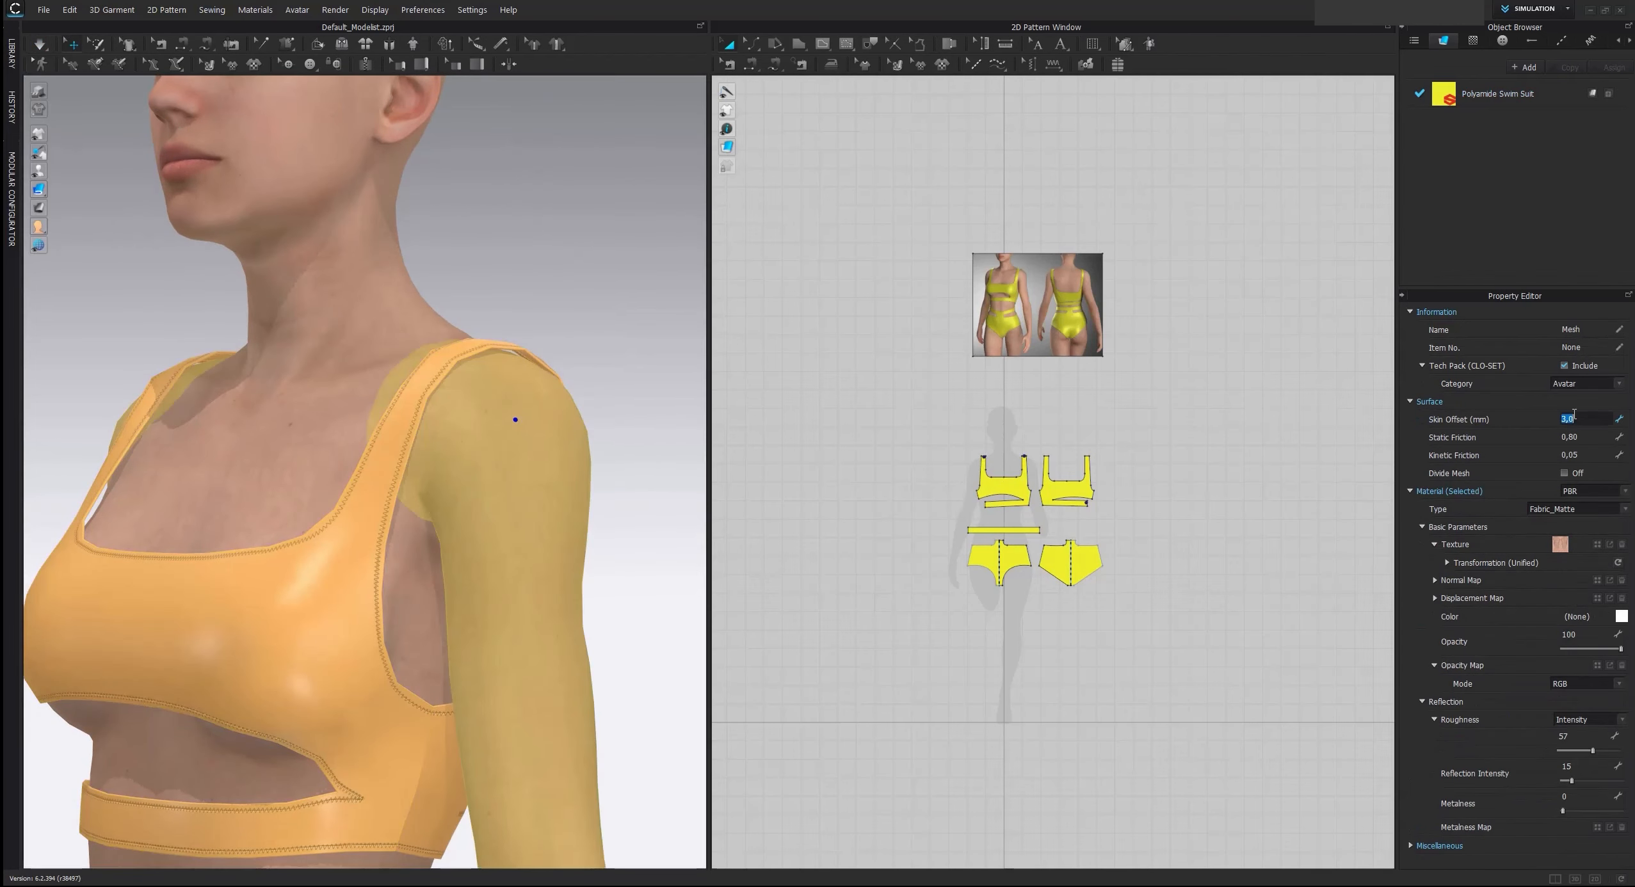
key(Return)
click(1265, 442)
key(space)
Pull the waistband strip sideways at the front to straighten it during simulation
scroll(462, 460, down, 3)
right_drag(454, 468, 518, 475)
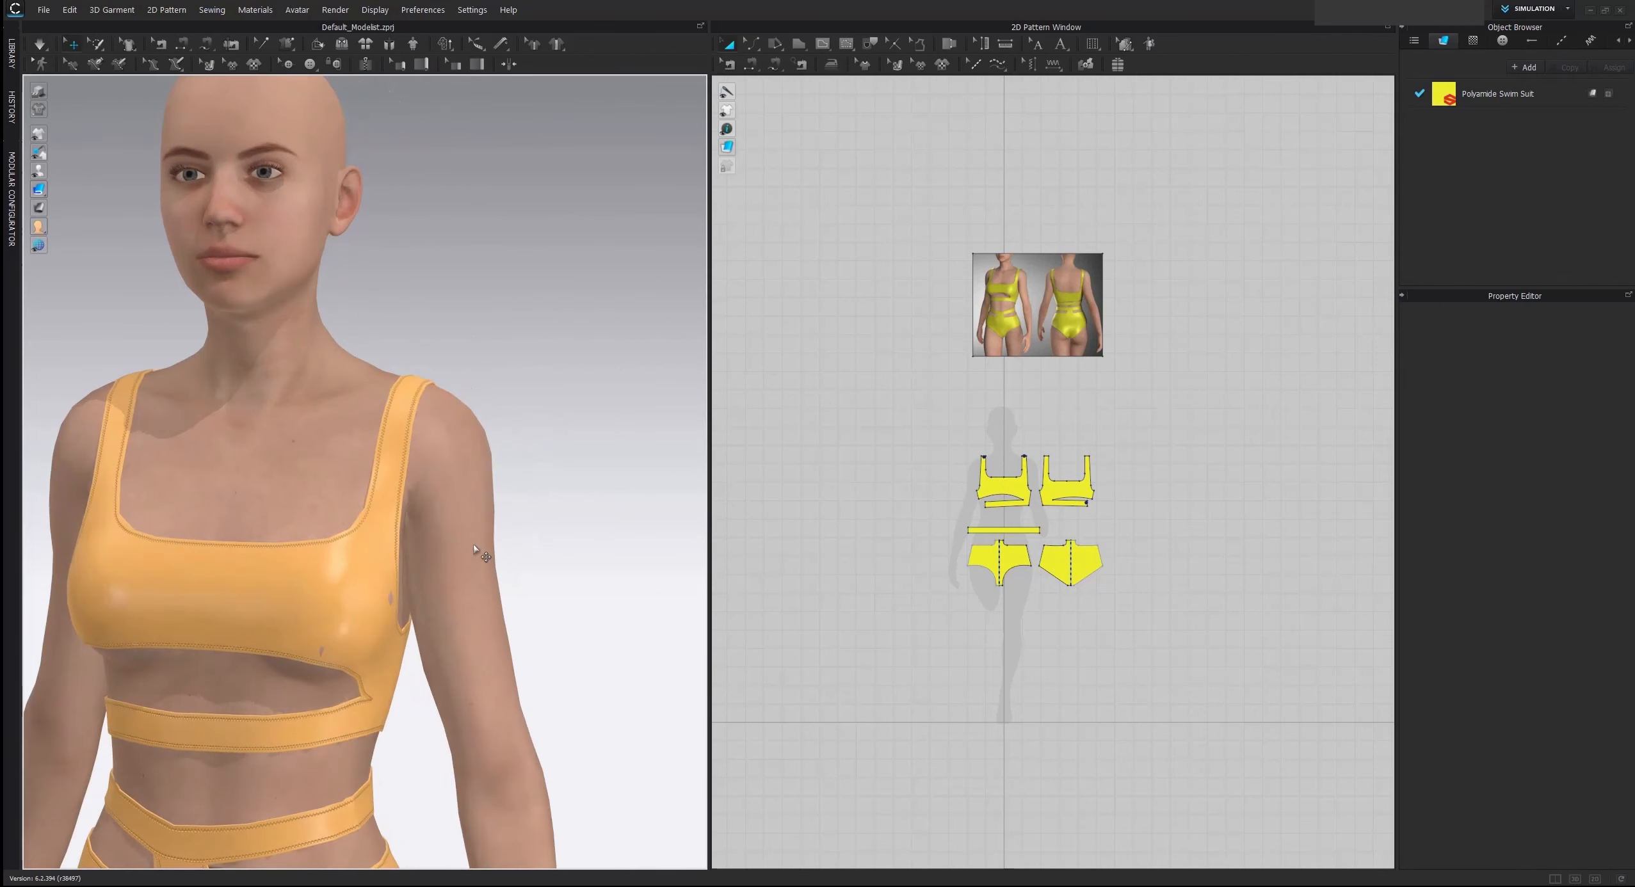
scroll(474, 549, down, 4)
middle_drag(526, 542, 580, 405)
right_drag(492, 477, 538, 483)
scroll(383, 623, up, 3)
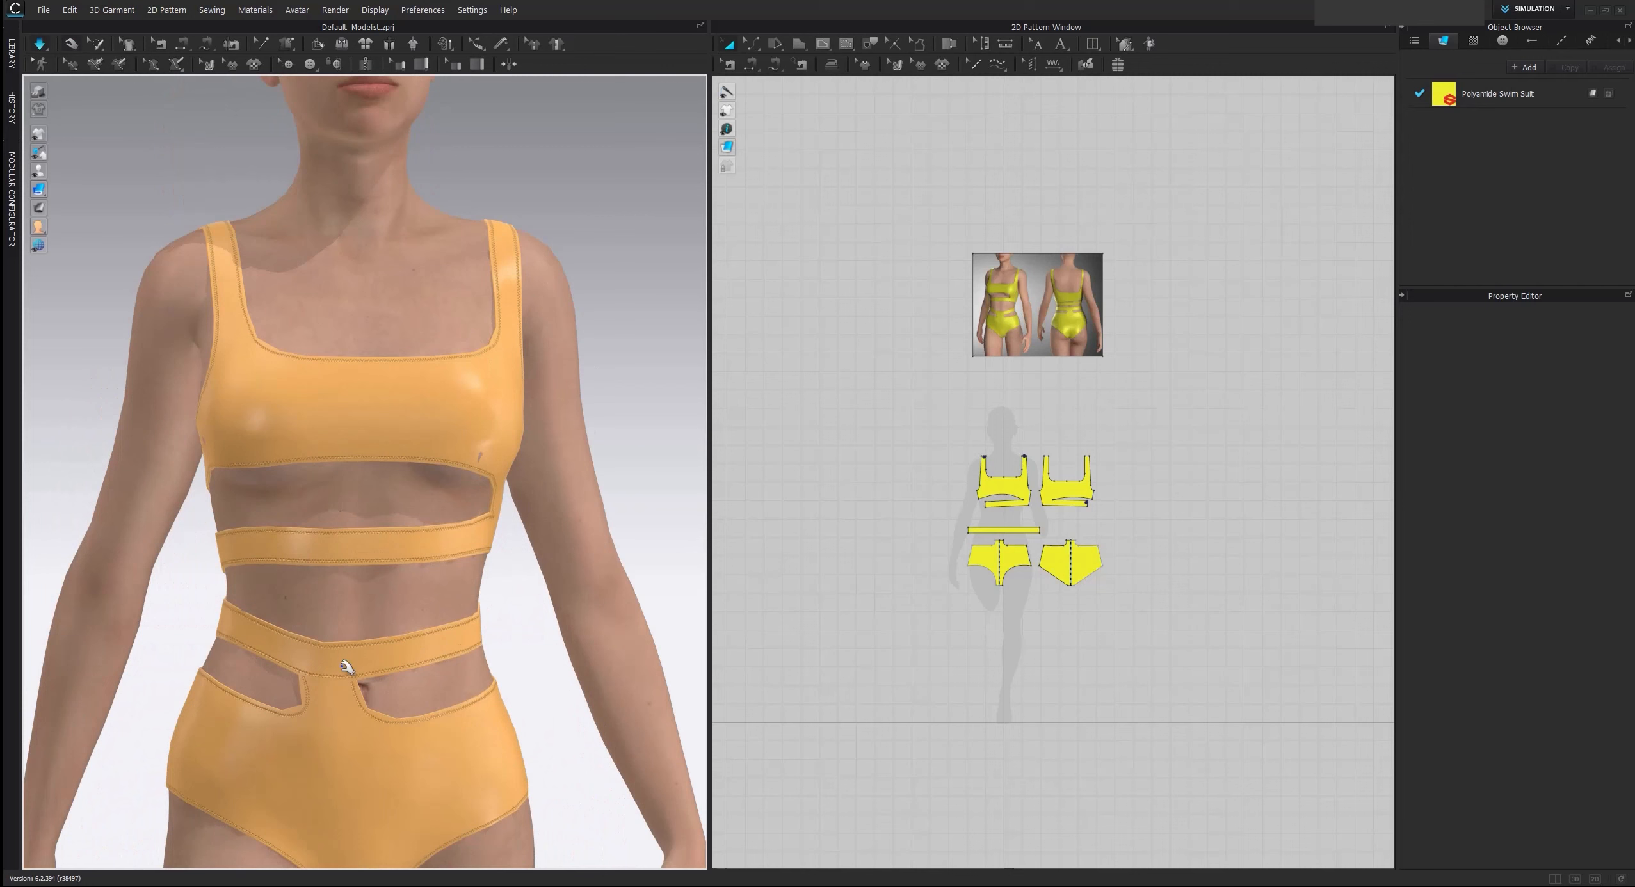
drag(344, 667, 494, 646)
drag(398, 657, 340, 650)
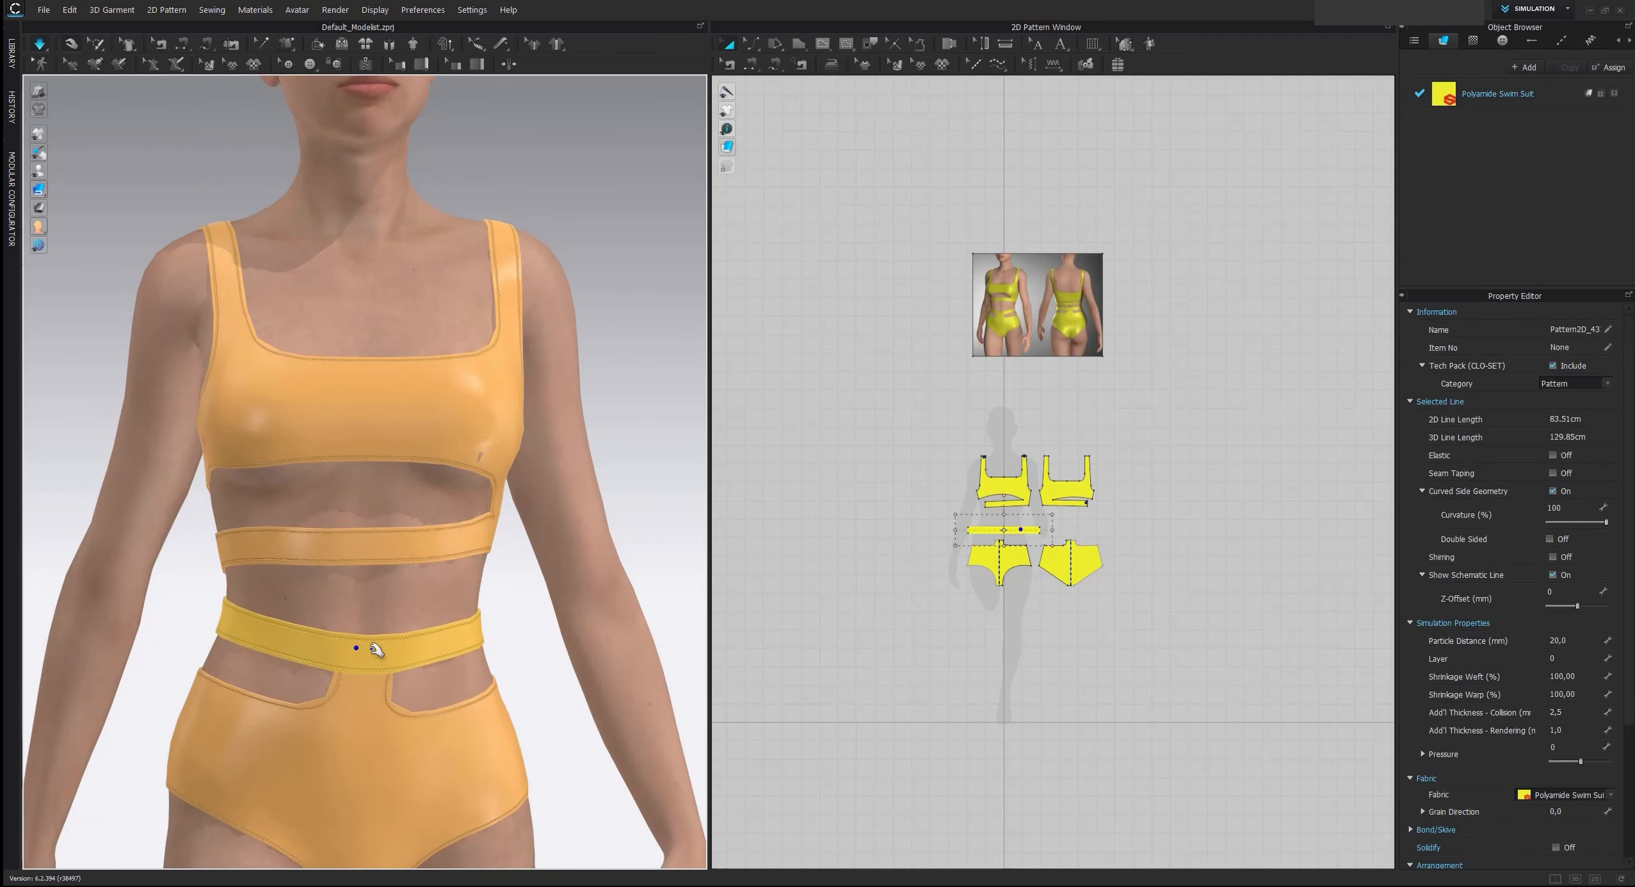
Pull the front brief's crotch downward during simulation and check the fit from the side and front
scroll(371, 672, down, 2)
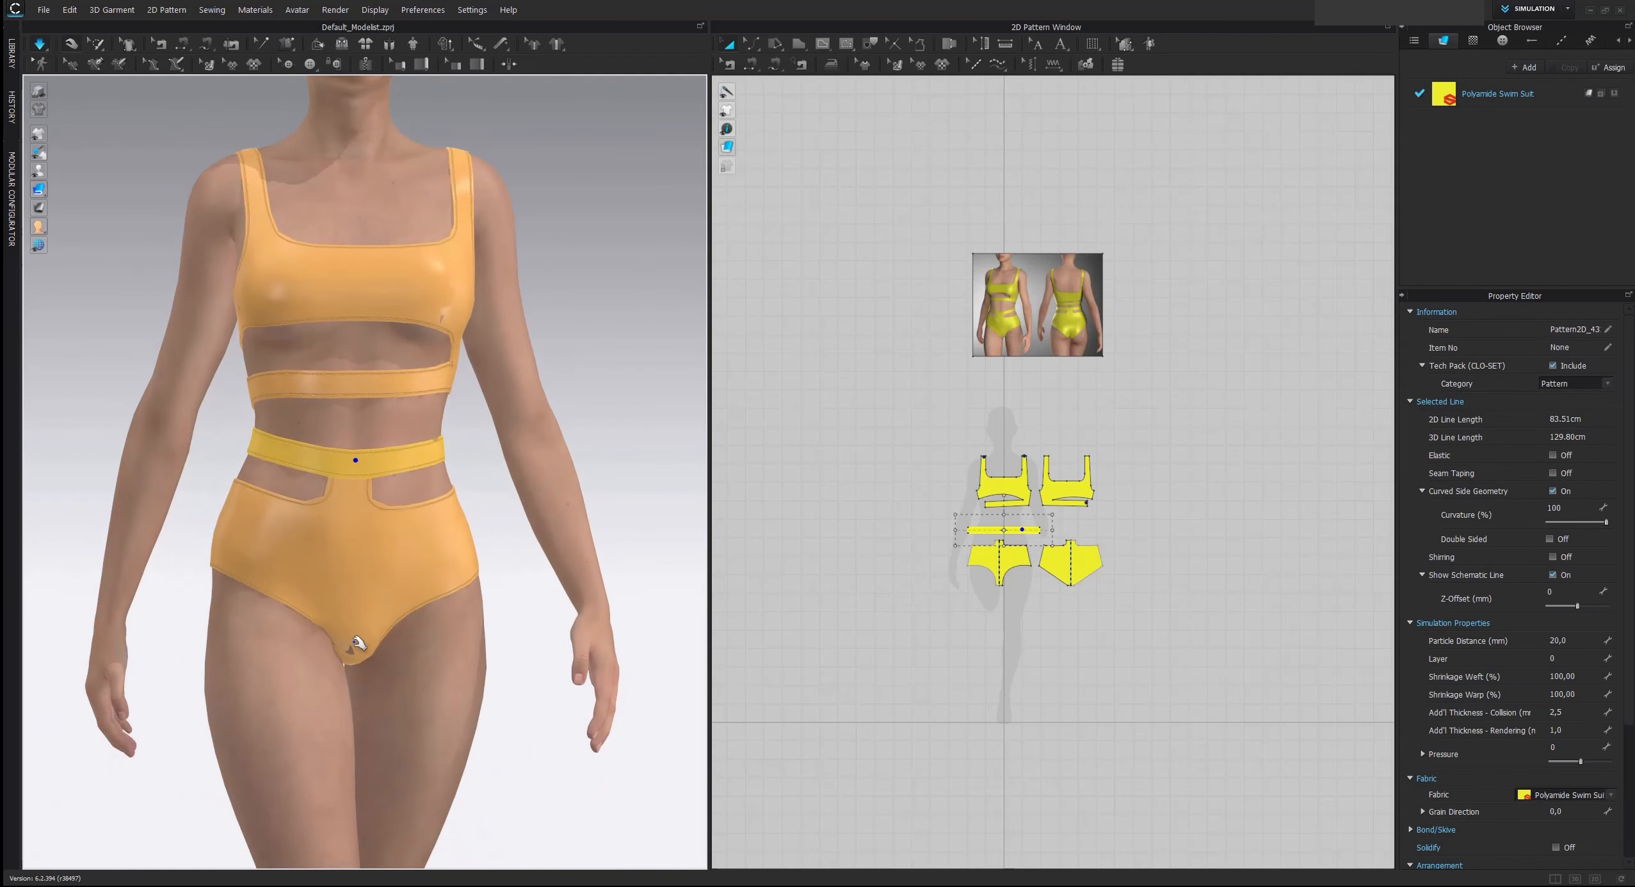
drag(354, 642, 378, 711)
drag(356, 658, 375, 751)
right_drag(389, 687, 478, 756)
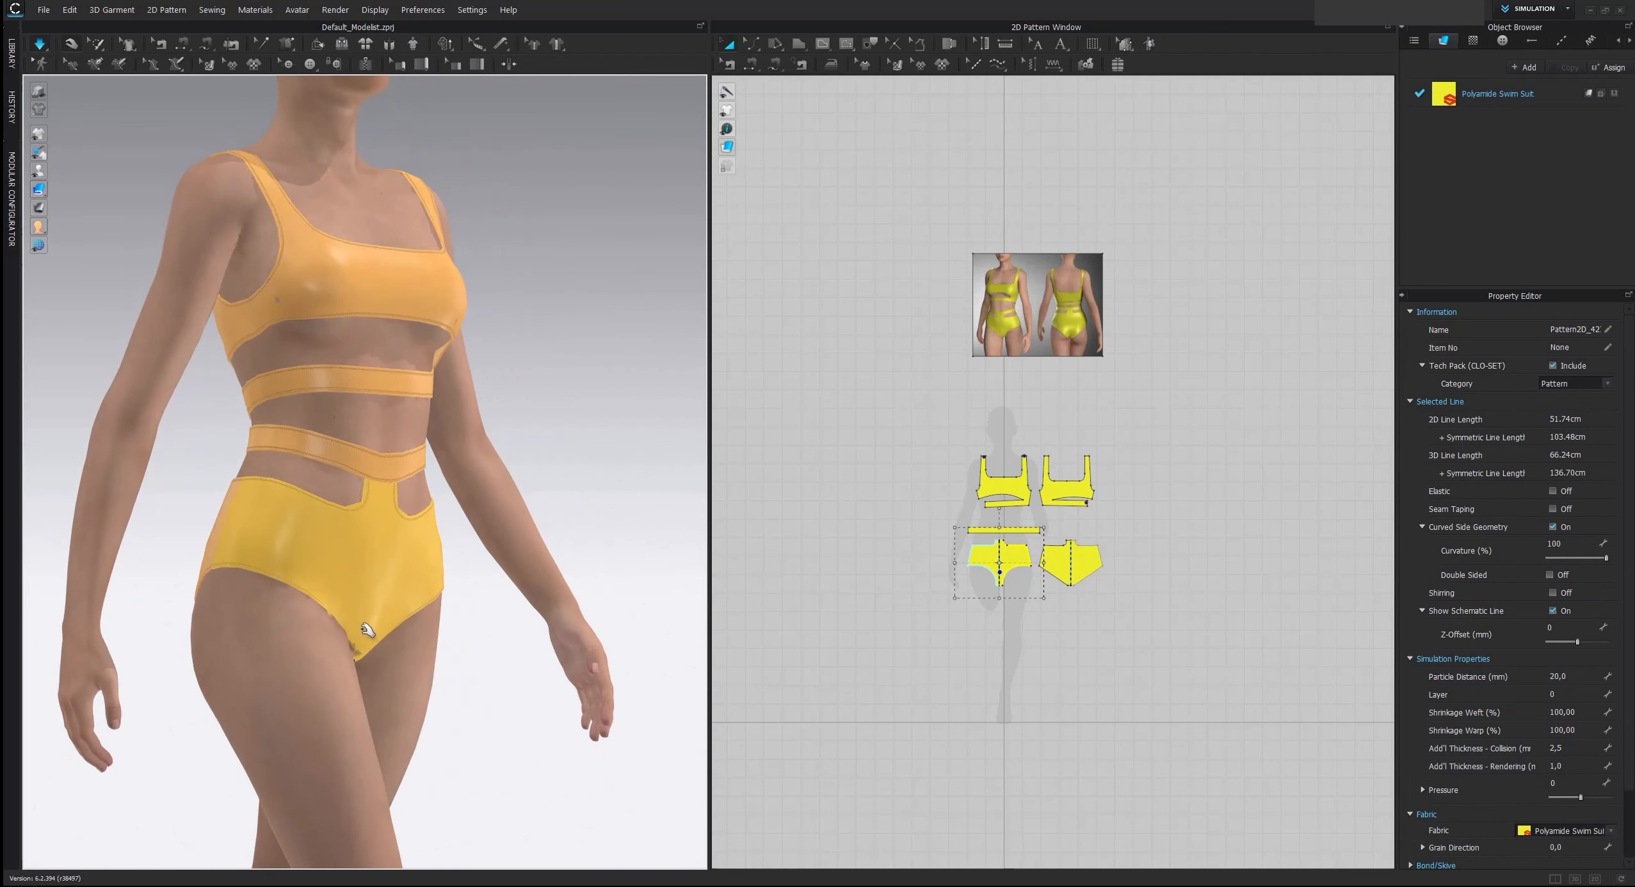
right_drag(262, 639, 512, 534)
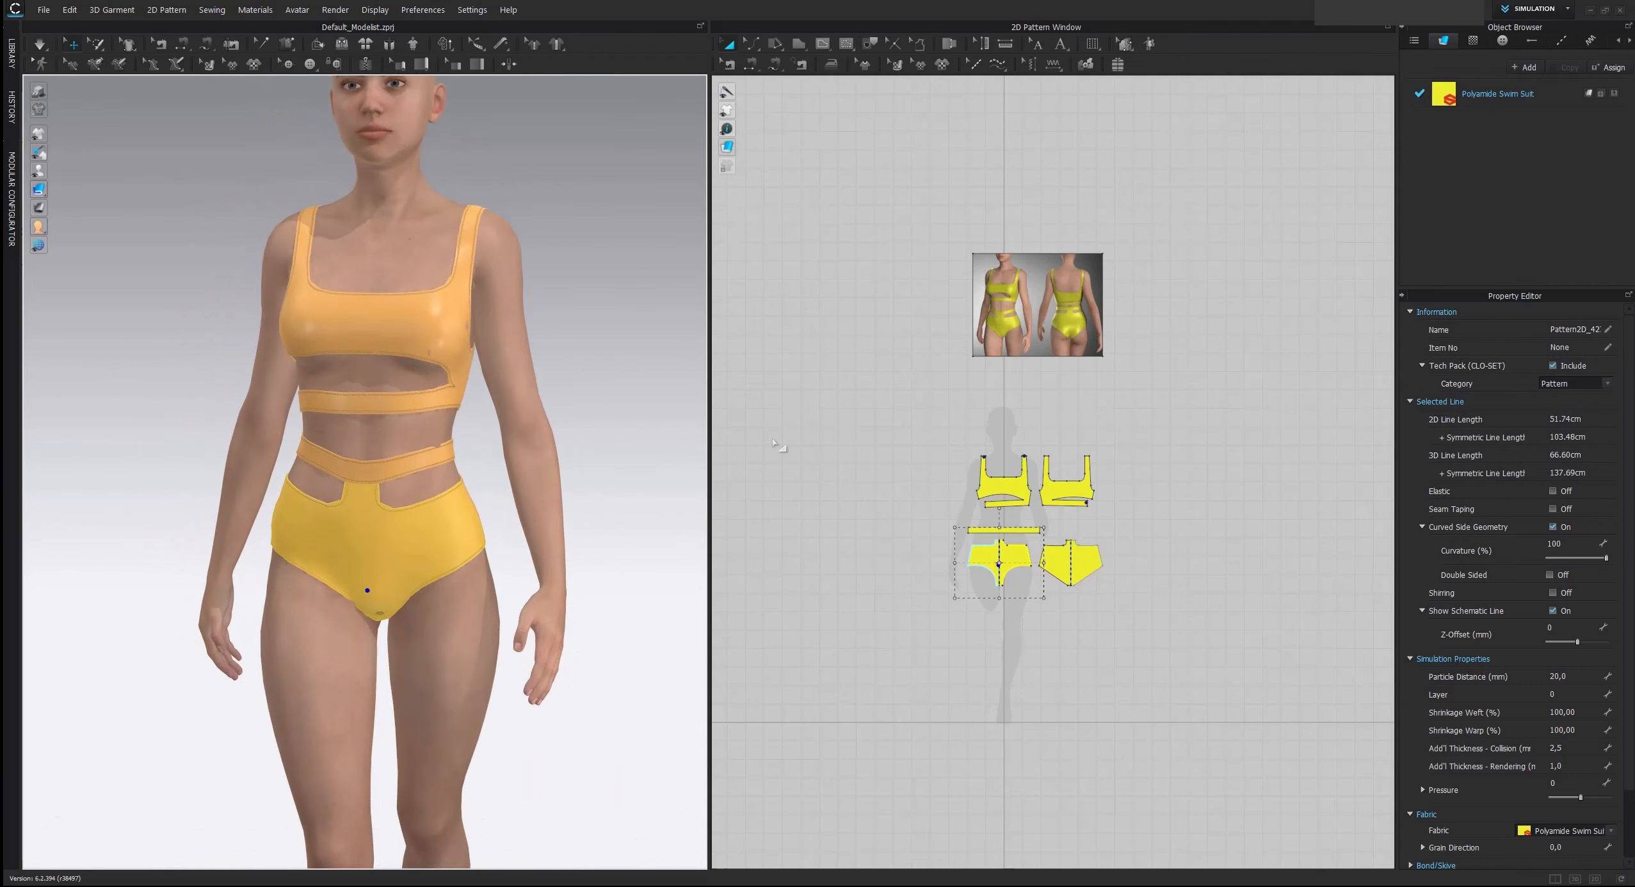
Set the particle distance of all swimsuit pattern pieces to 5 mm and simulate the garment
click(881, 434)
drag(1239, 652, 1184, 673)
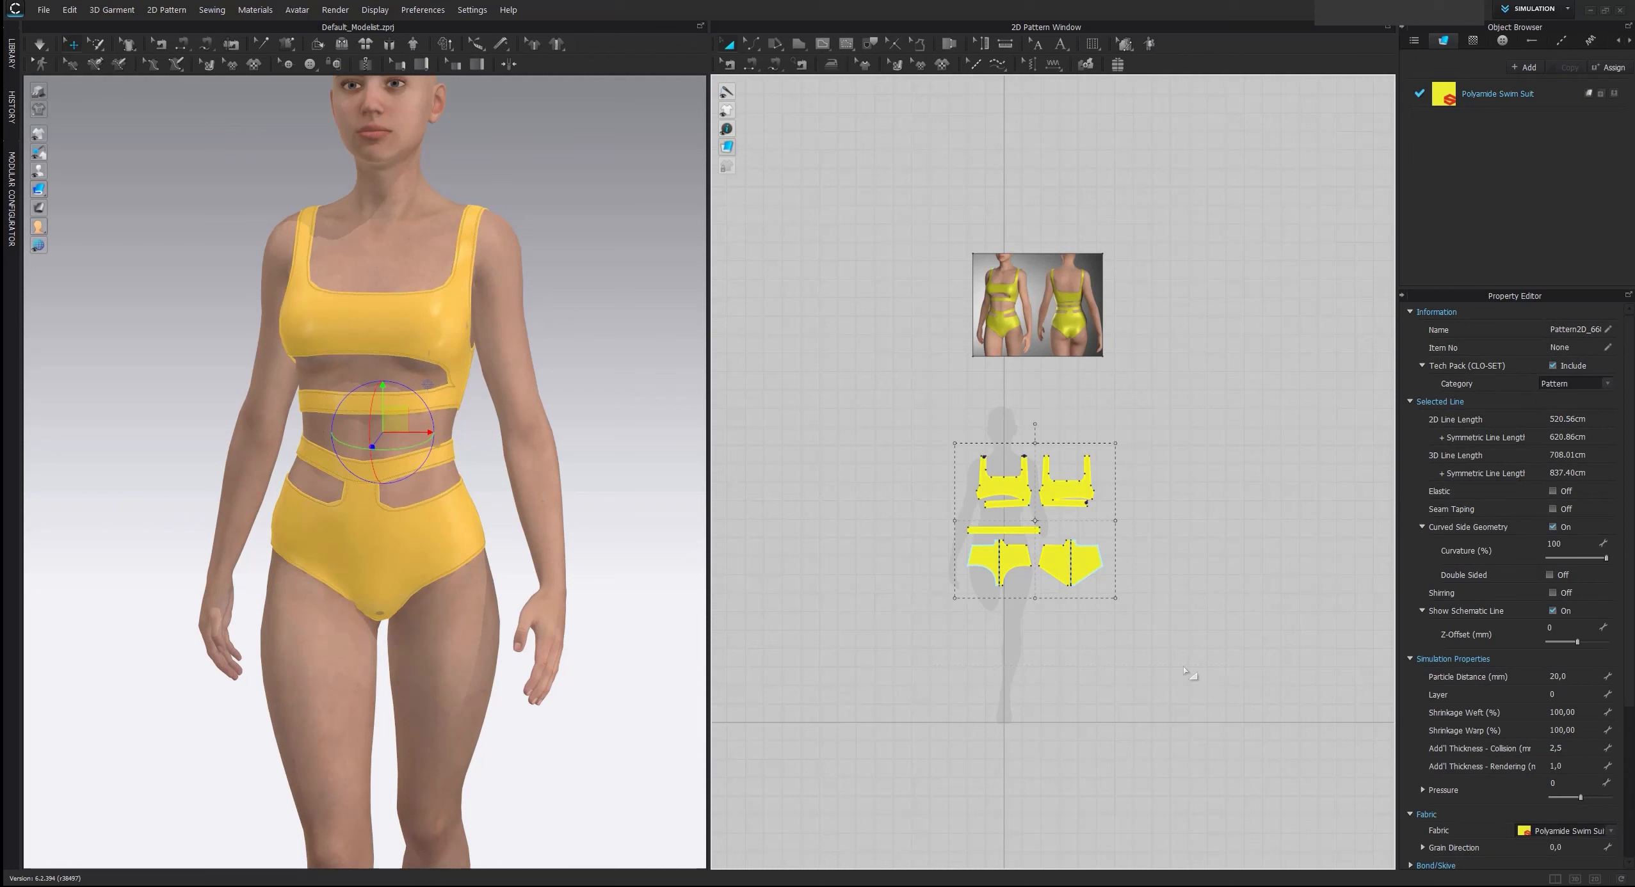
click(1573, 676)
key(Return)
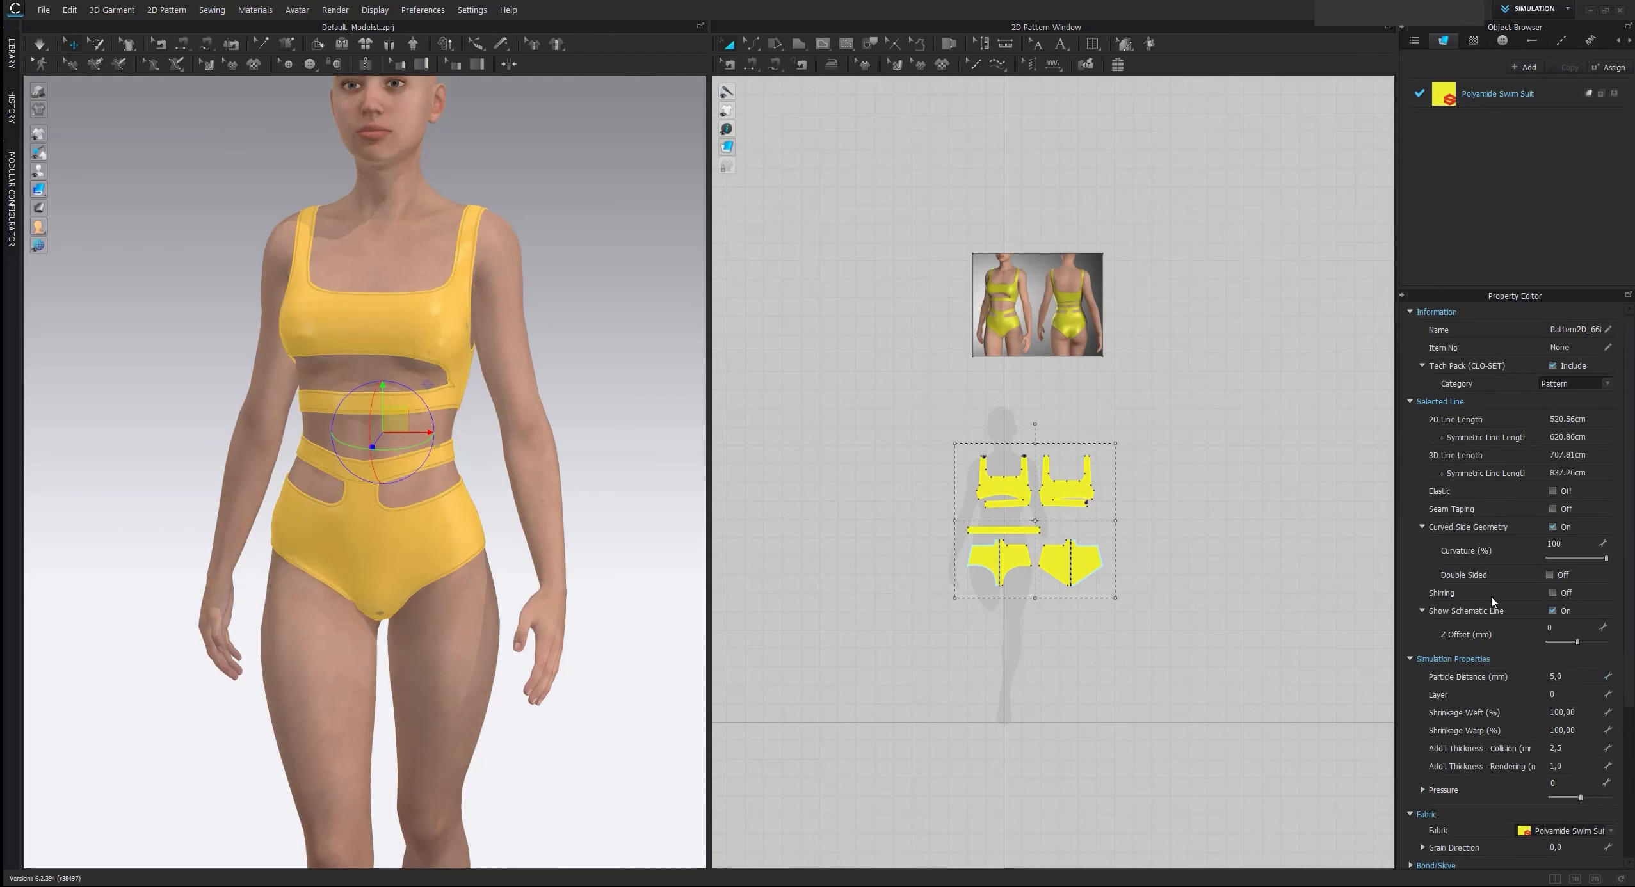
click(1320, 541)
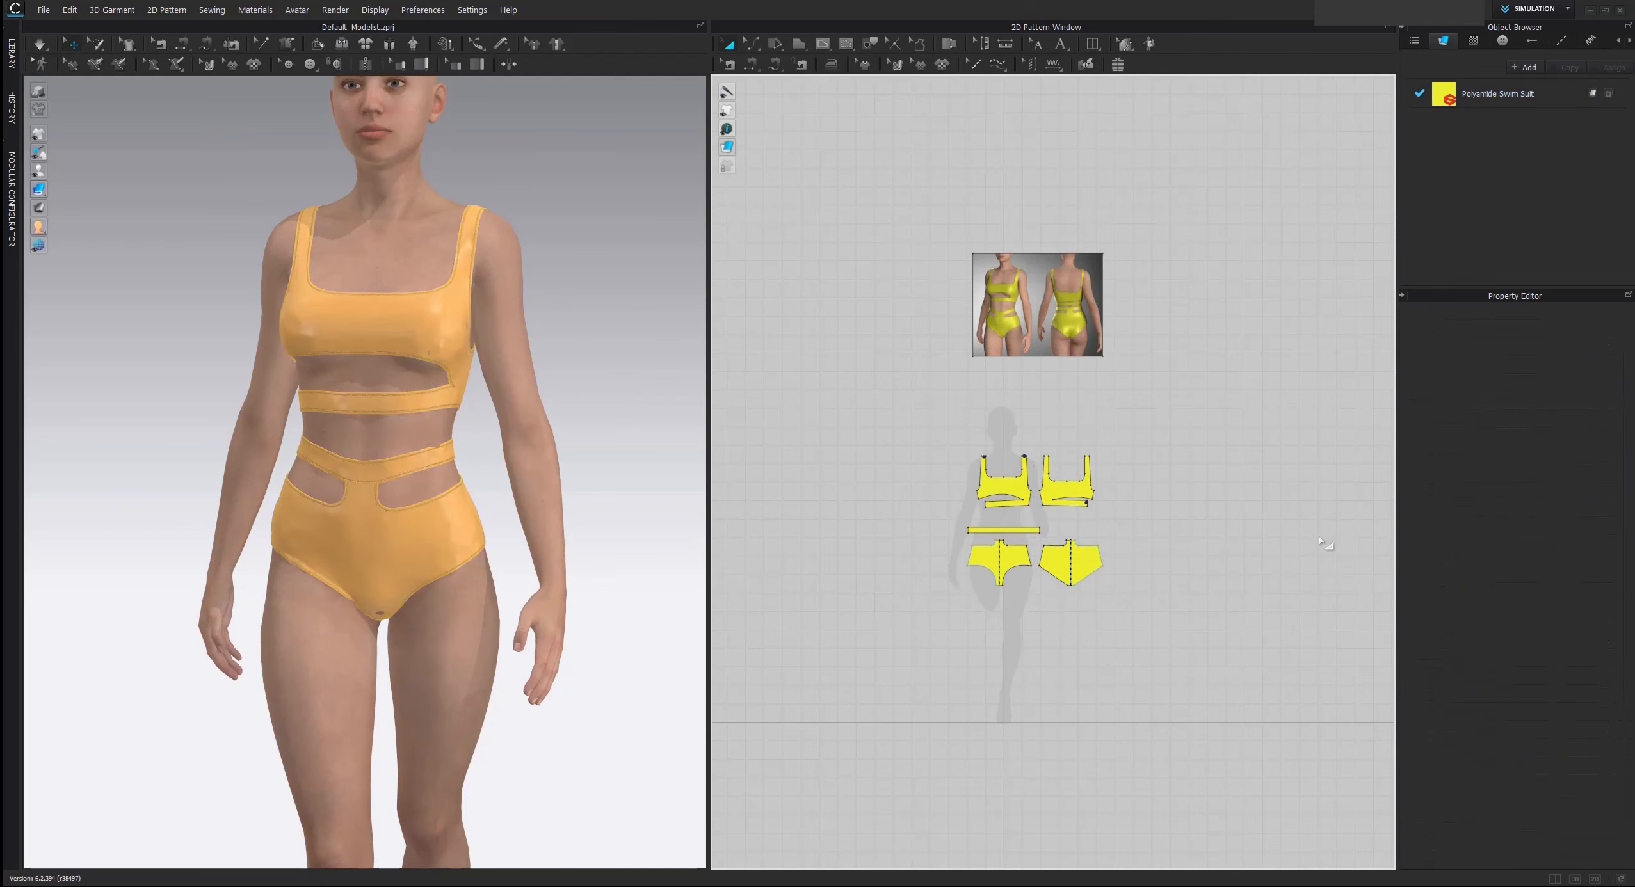
key(space)
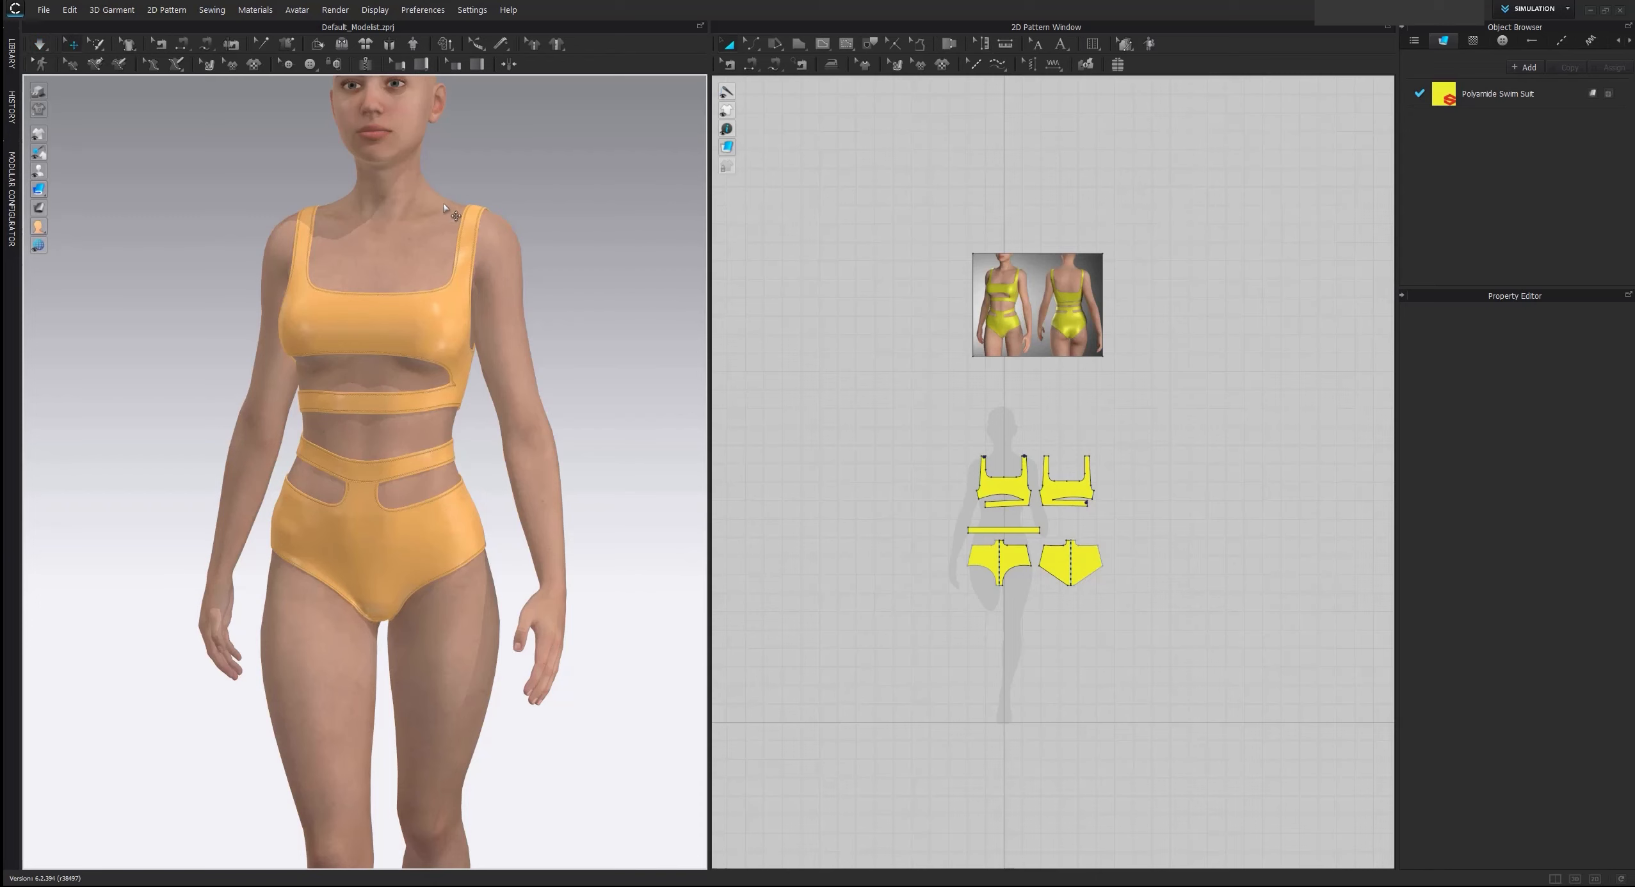
Open the render view and start an interactive render of the swimsuit on the avatar
scroll(446, 208, up, 2)
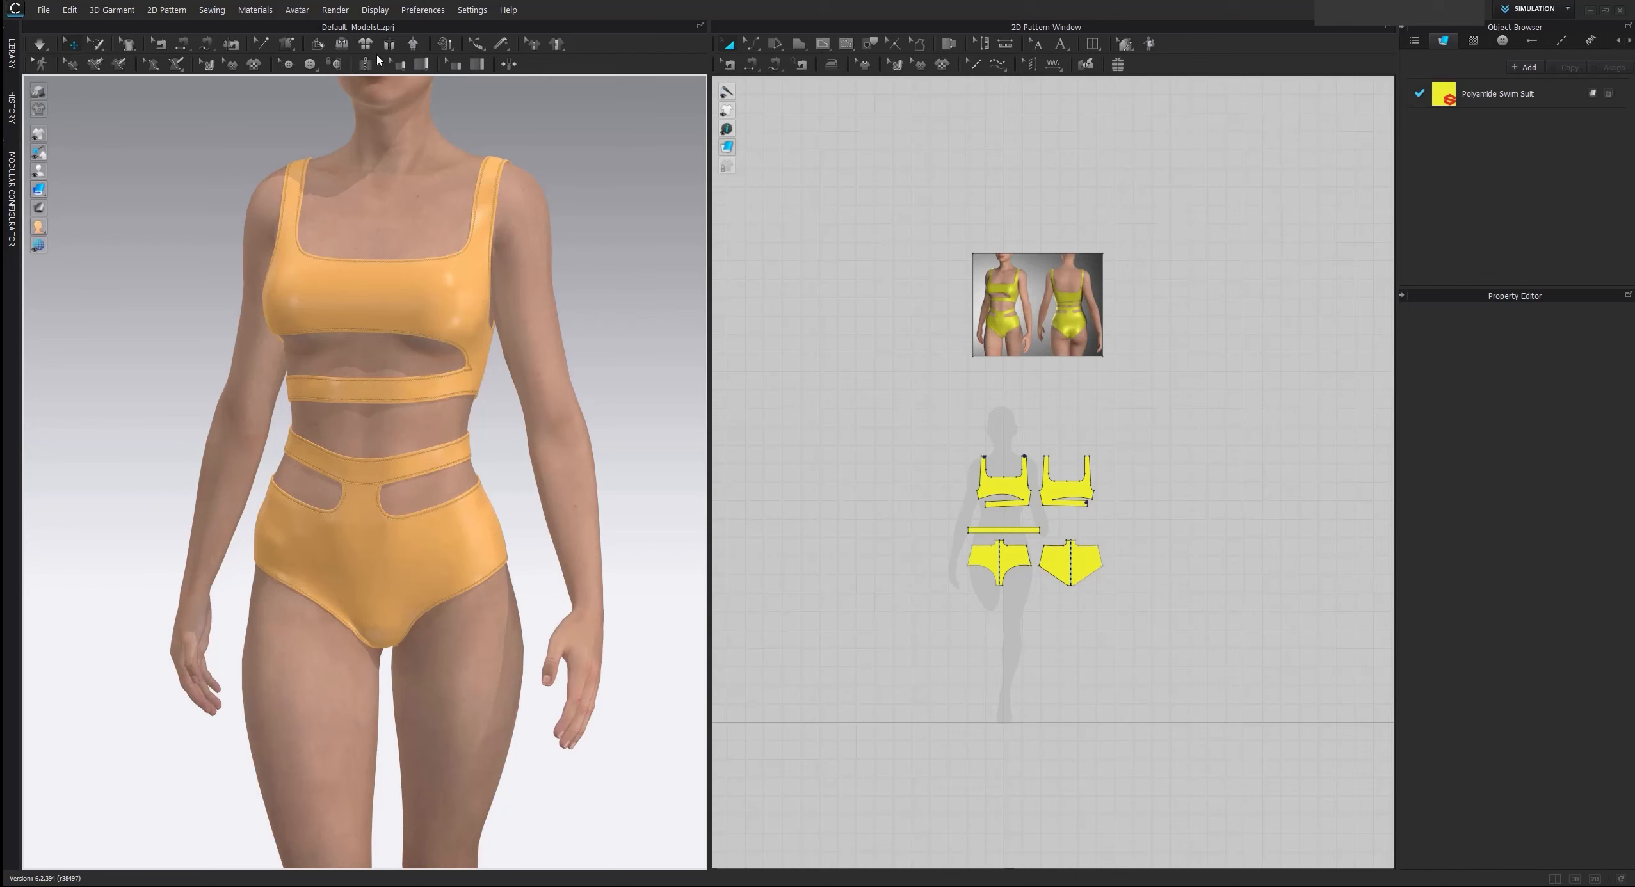
click(336, 9)
click(359, 32)
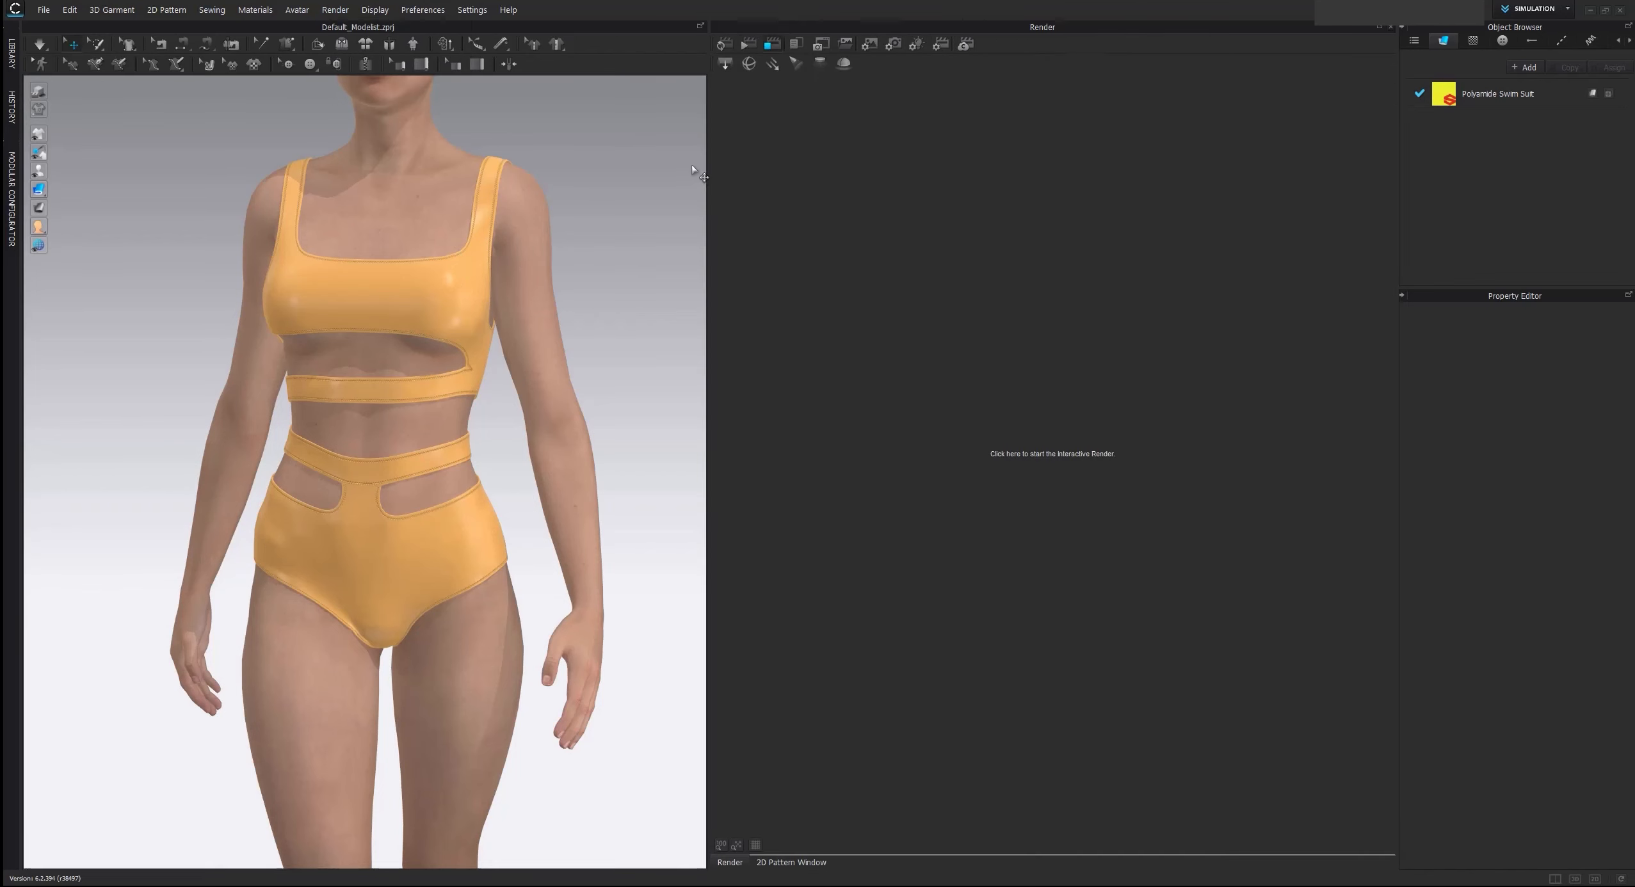
click(723, 44)
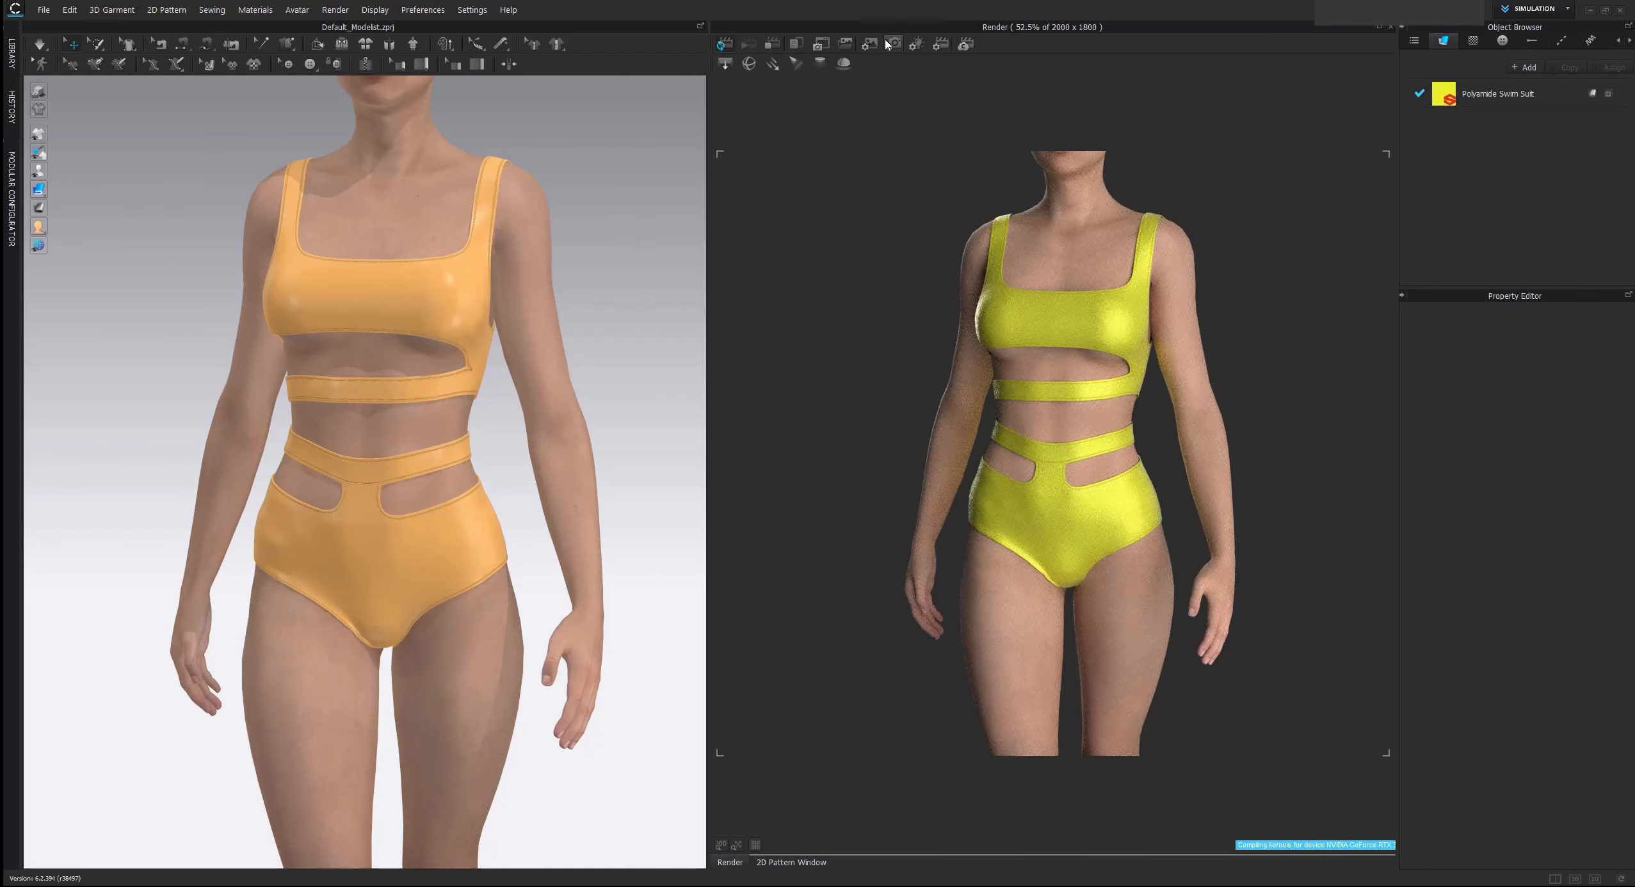
Check the render engine settings and load Studio_HighContrast as the dome light's environment map
click(942, 45)
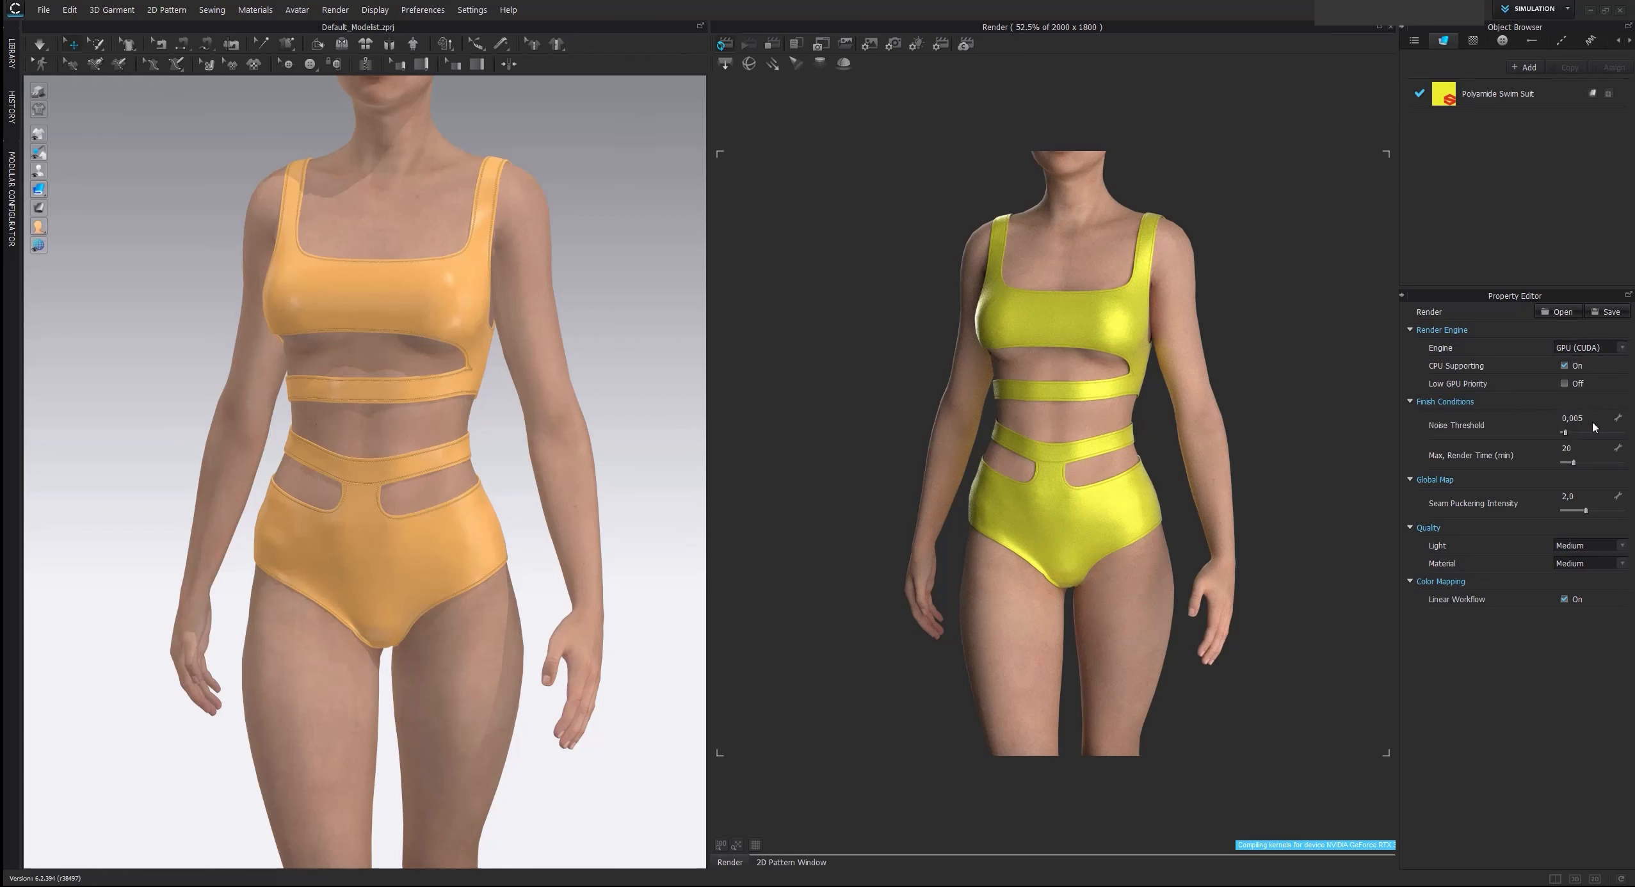
click(920, 45)
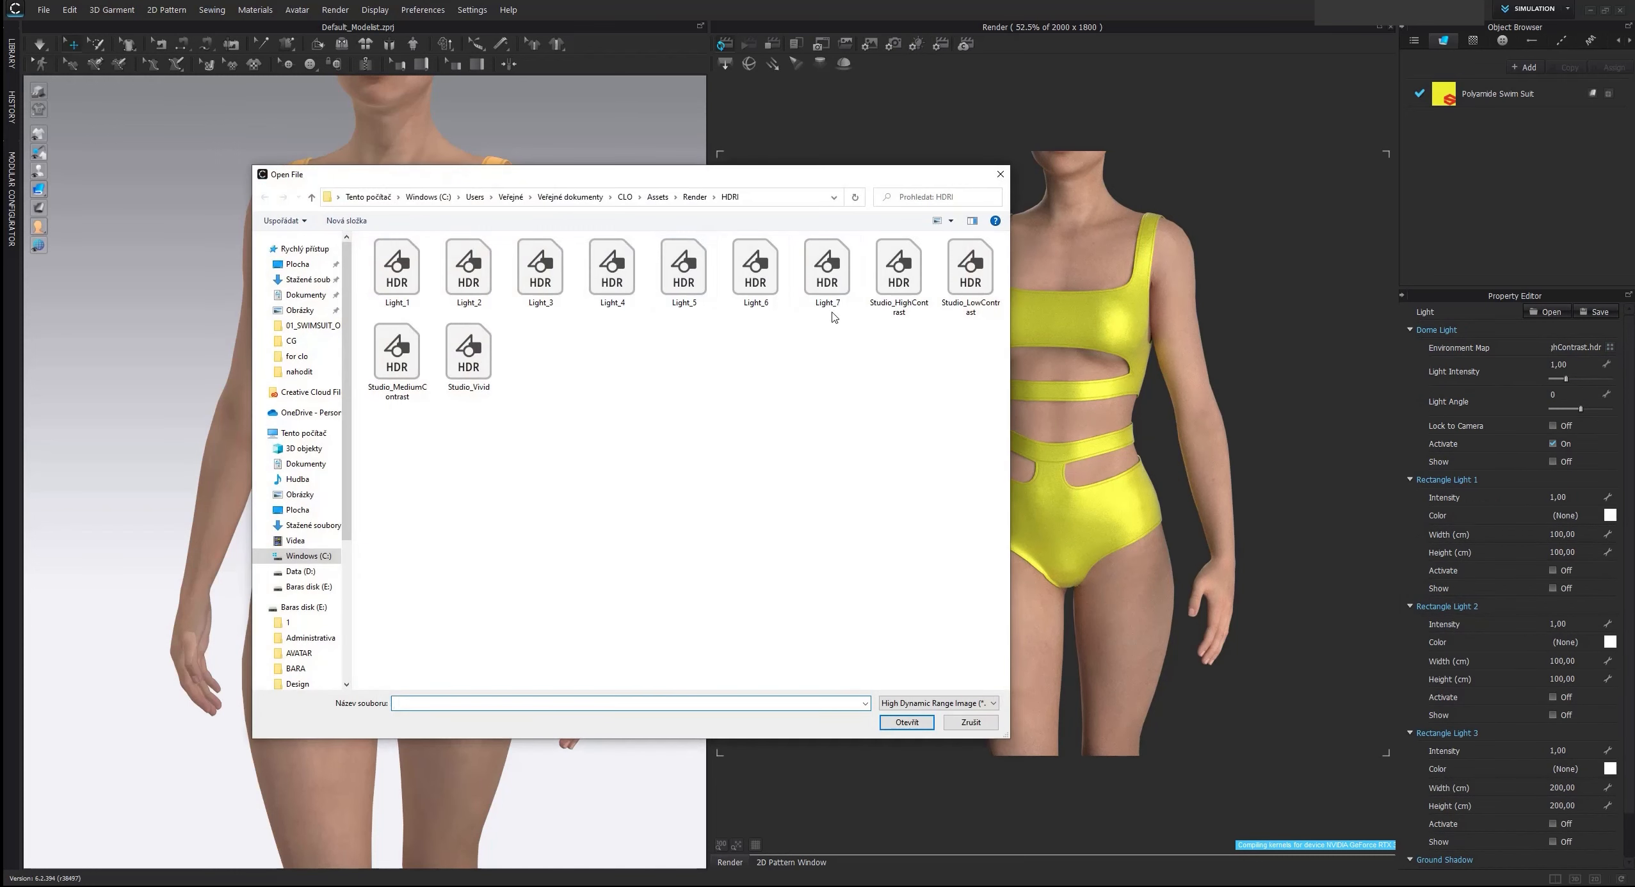
double_click(911, 276)
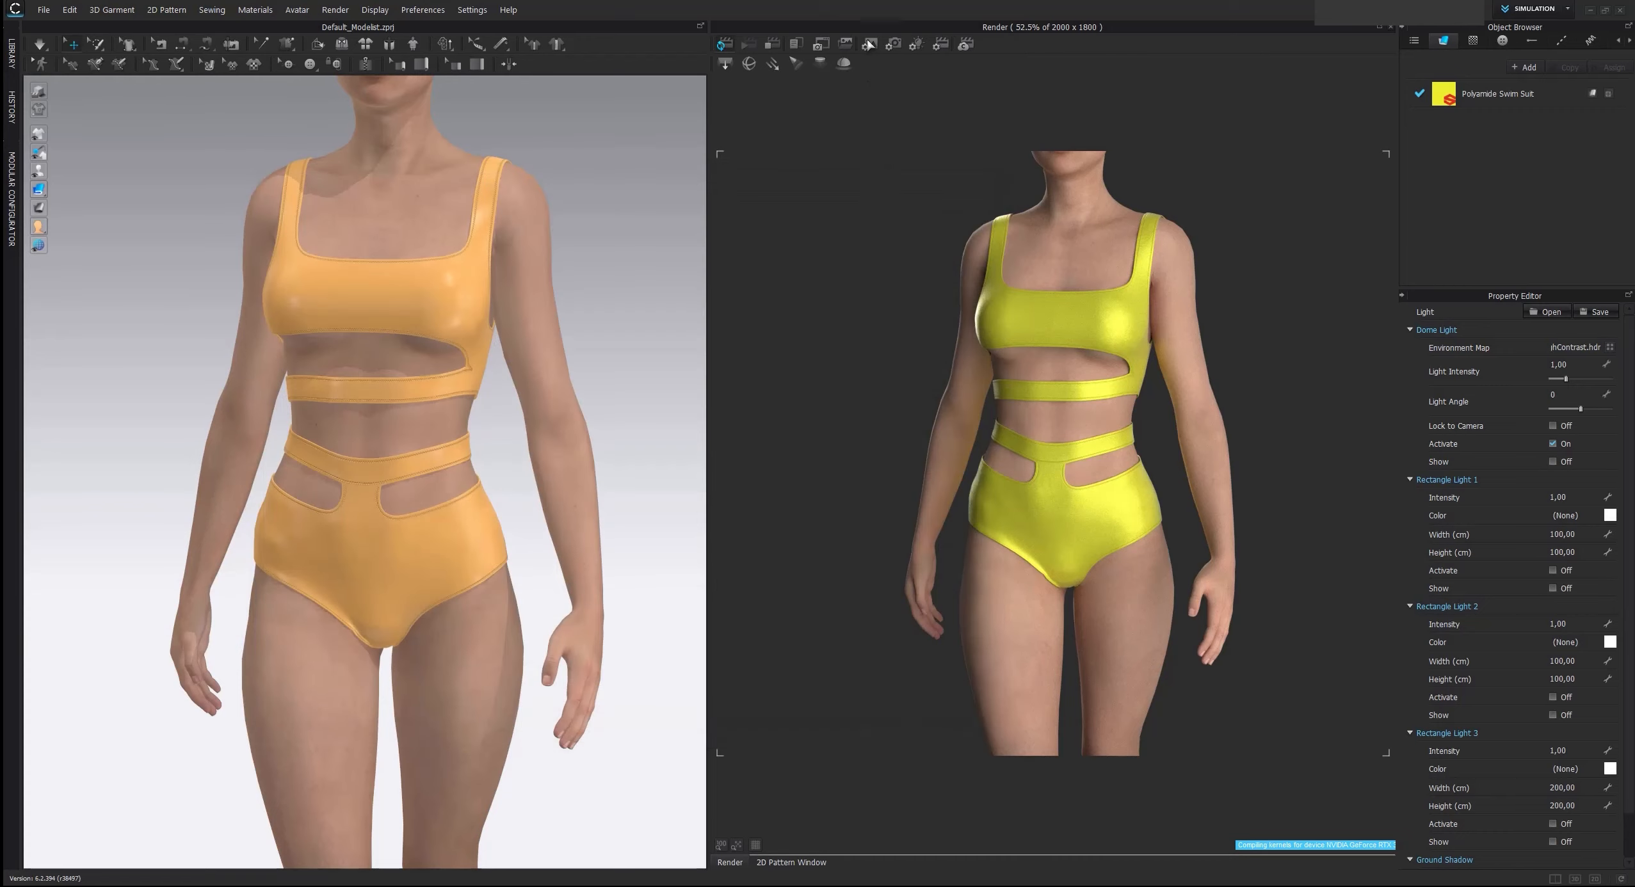
Turn off background transparency, use Gradation_02 as the render's background texture and frame the swimsuit from the front
click(893, 44)
click(1565, 564)
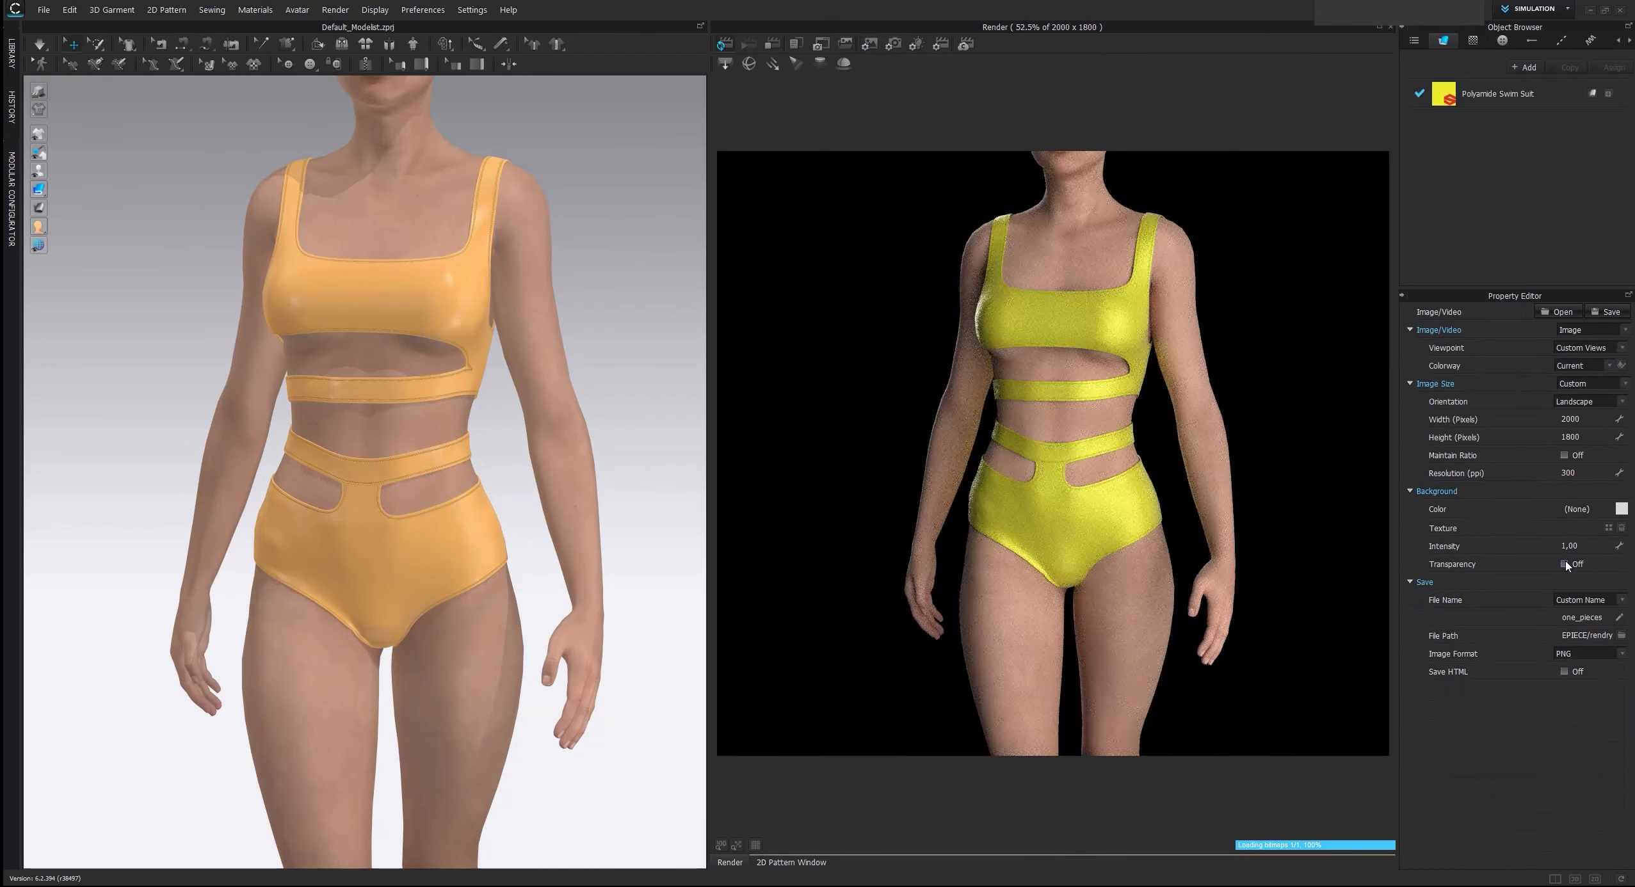
scroll(365, 451, up, 1)
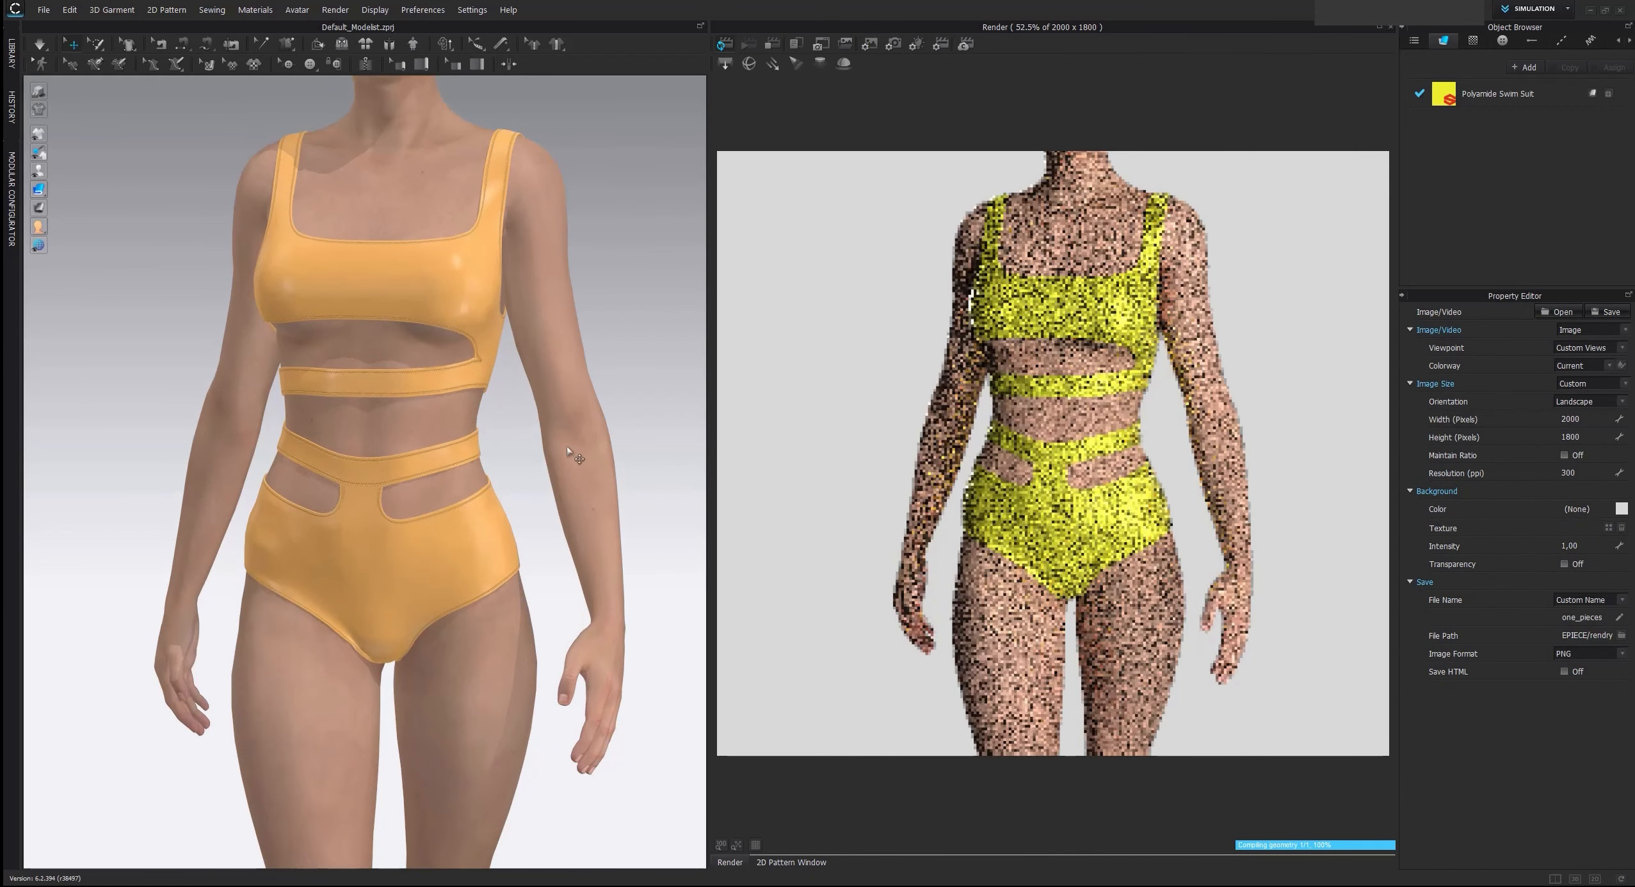
click(1622, 528)
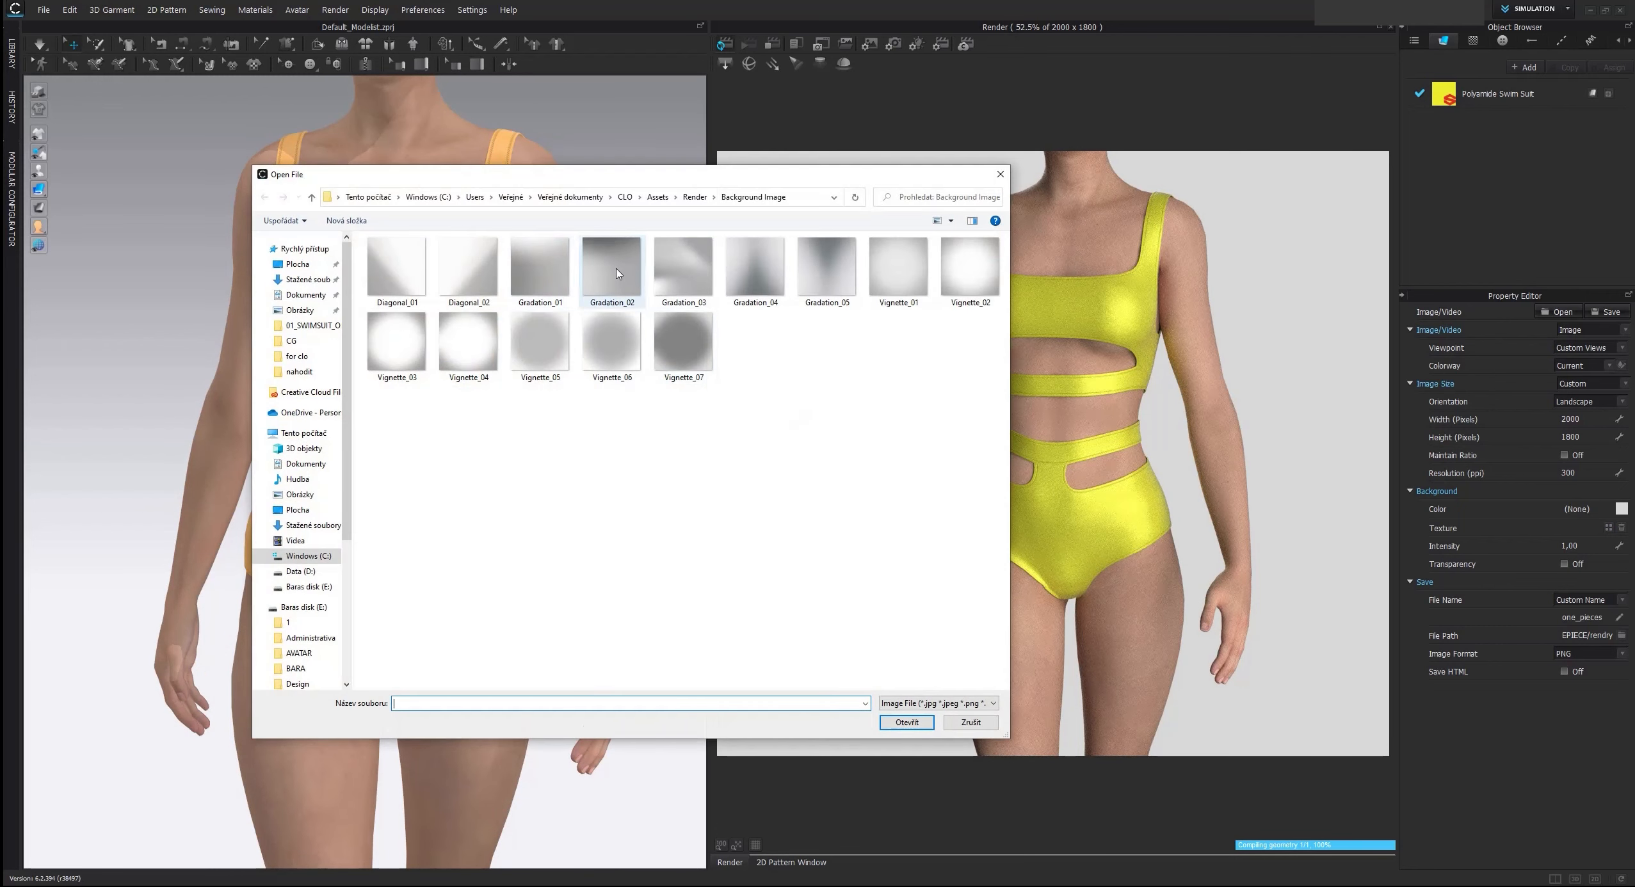
double_click(605, 267)
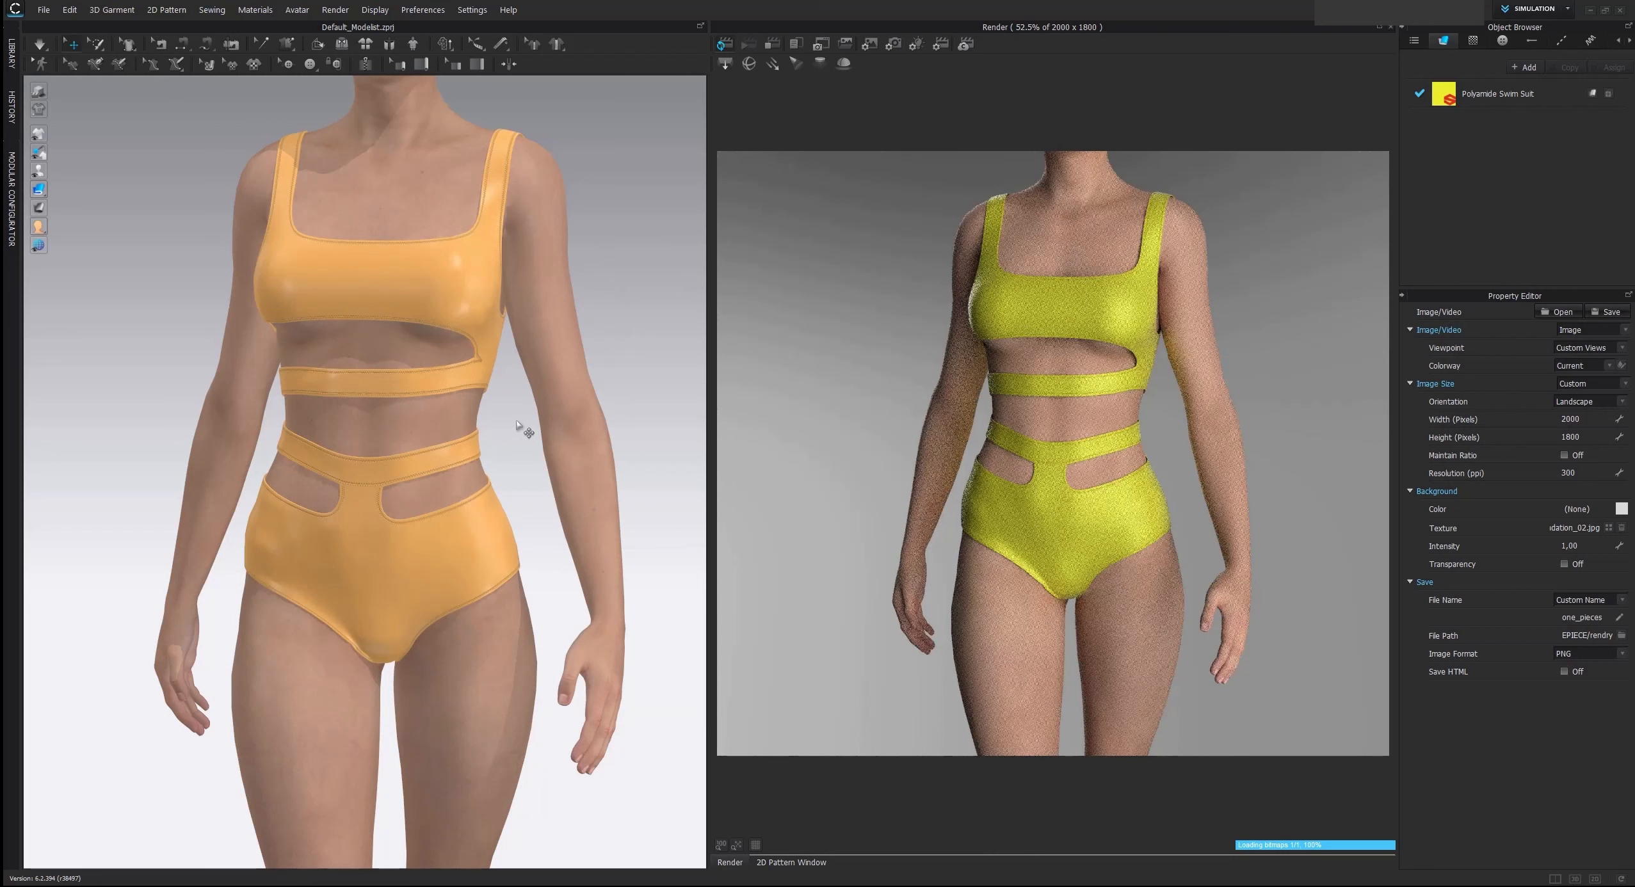
scroll(506, 425, up, 1)
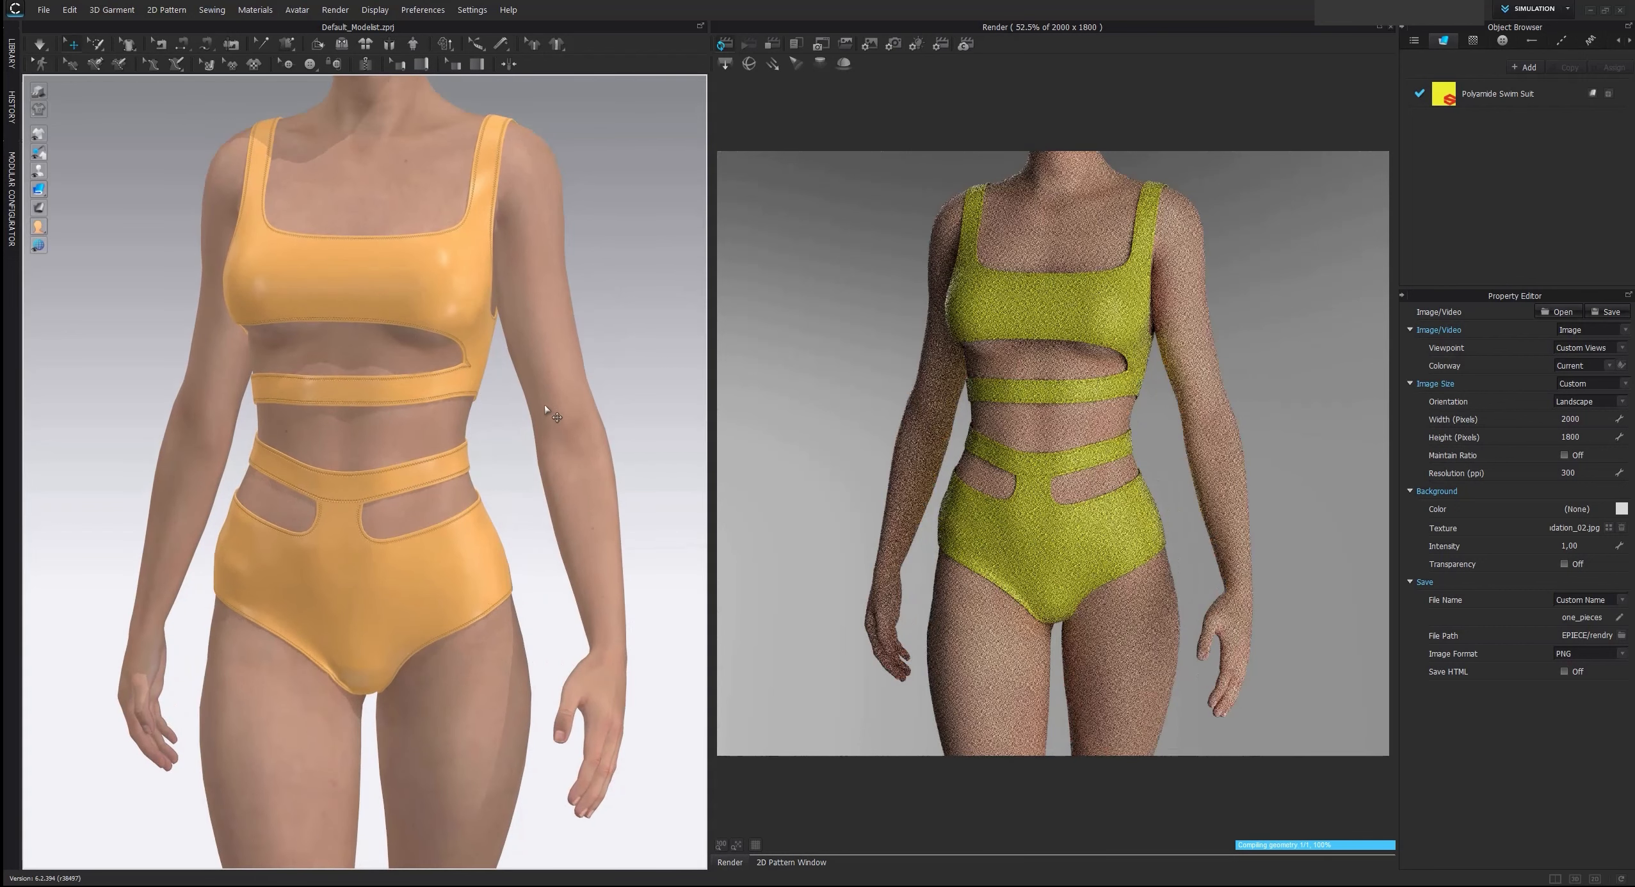
right_drag(655, 424, 548, 442)
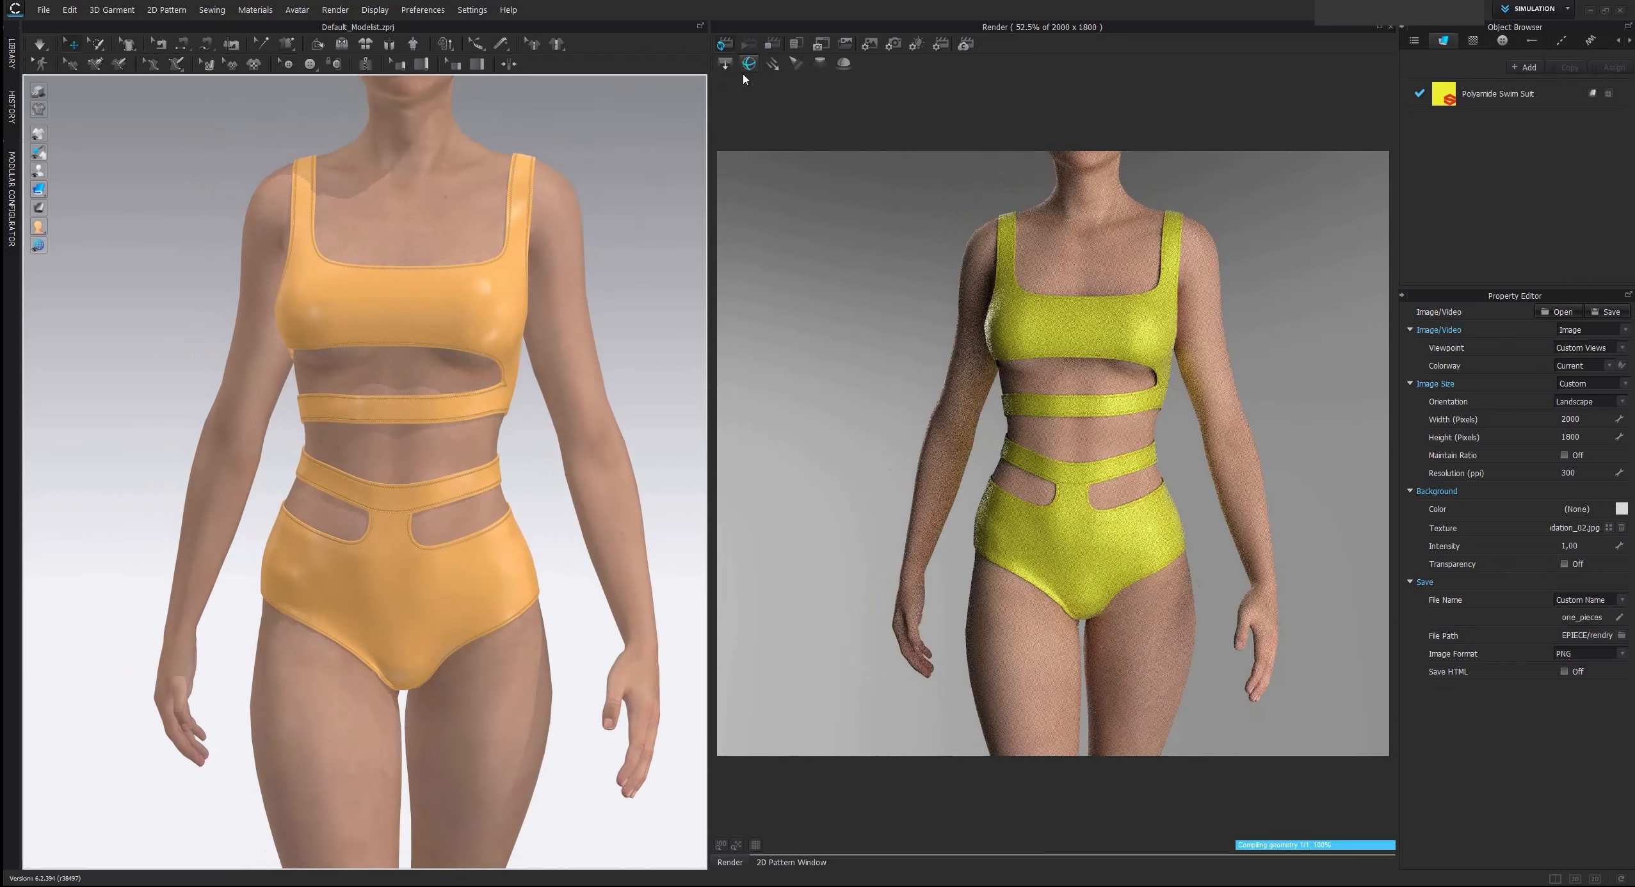